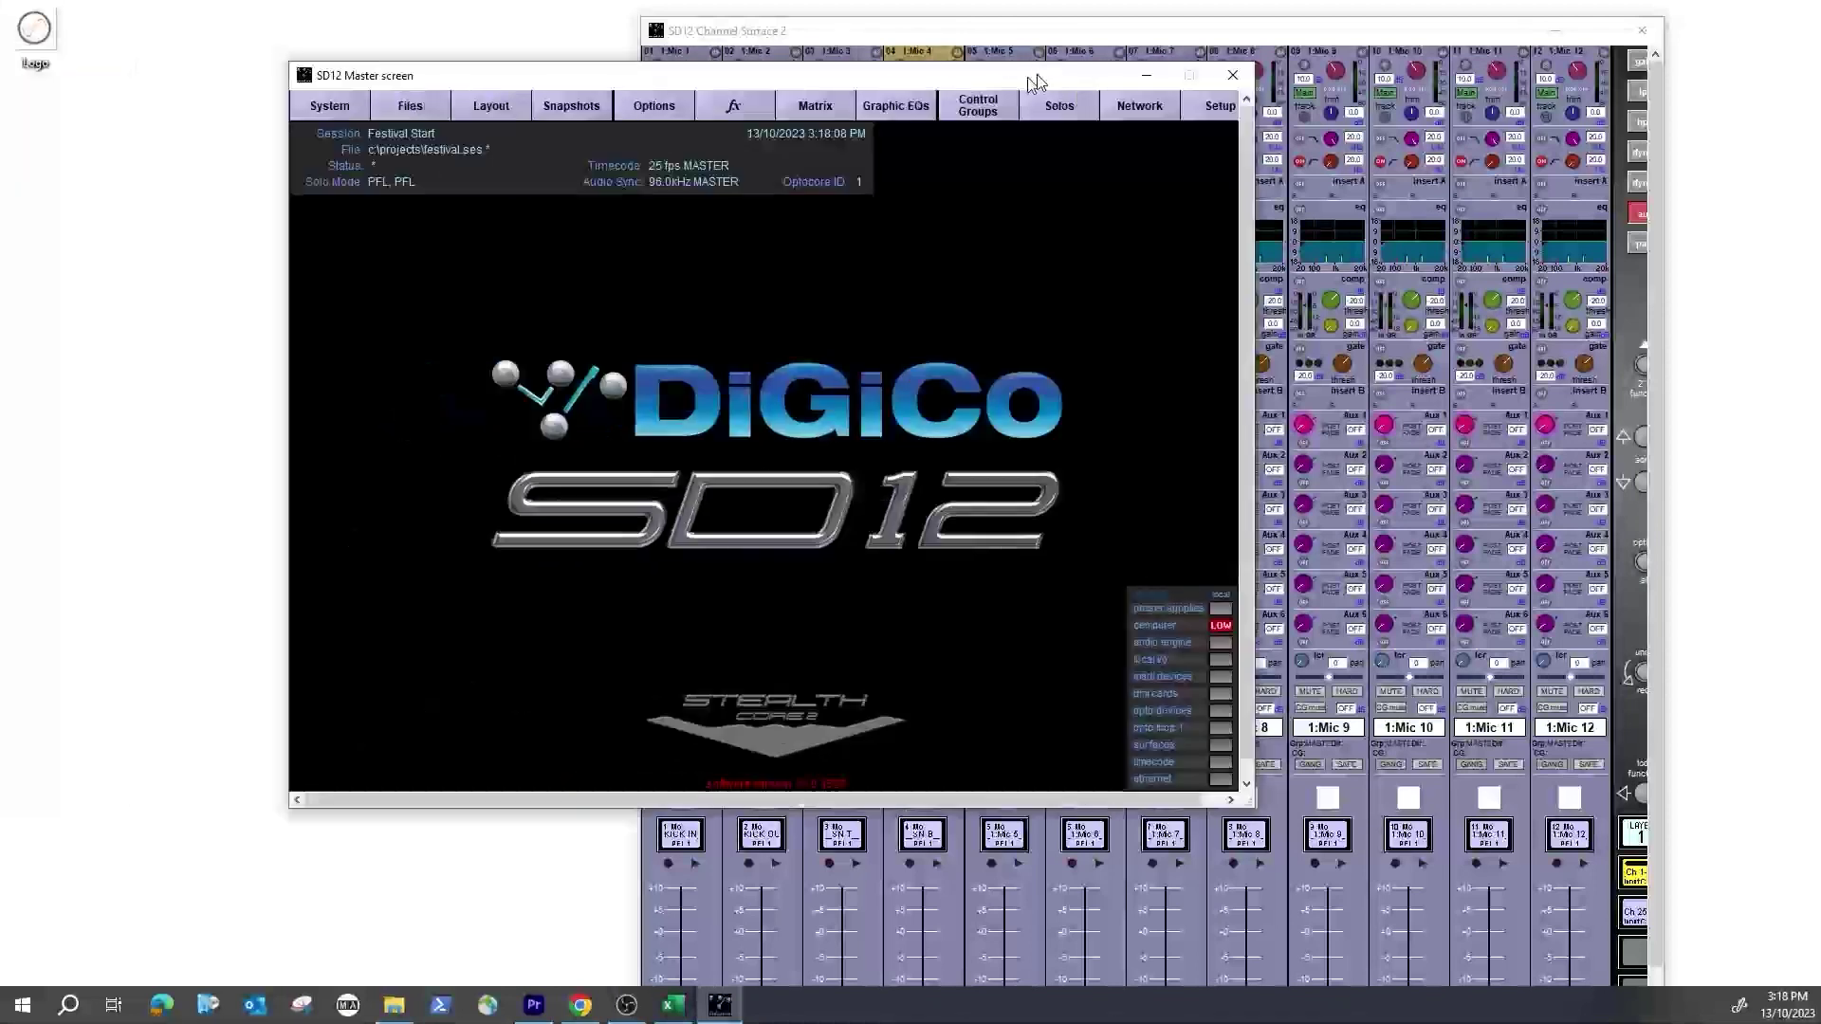
Step: Arrange the Channel Surface 1 and Channel Surface 2 windows side by side and bring the Master screen to the front
left_click_drag(1037, 82, 1181, 74)
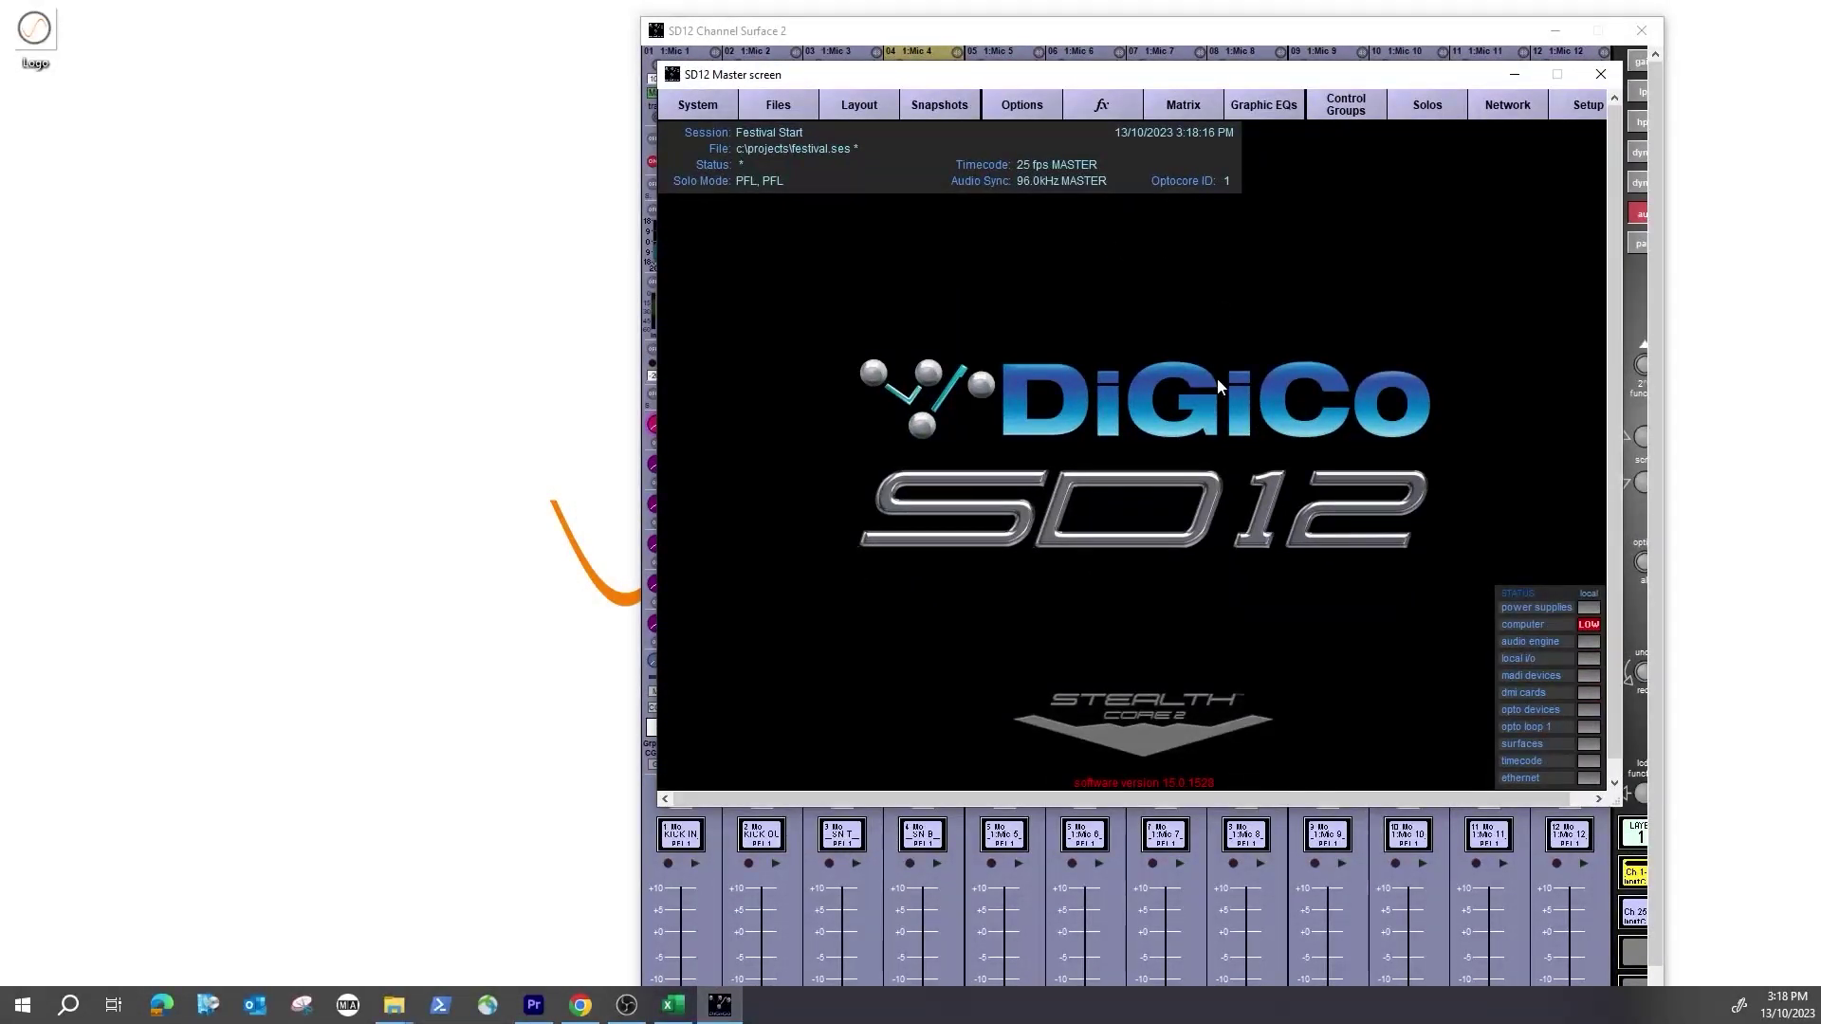
left_click_drag(1238, 80, 1273, 149)
left_click_drag(1284, 41, 795, 28)
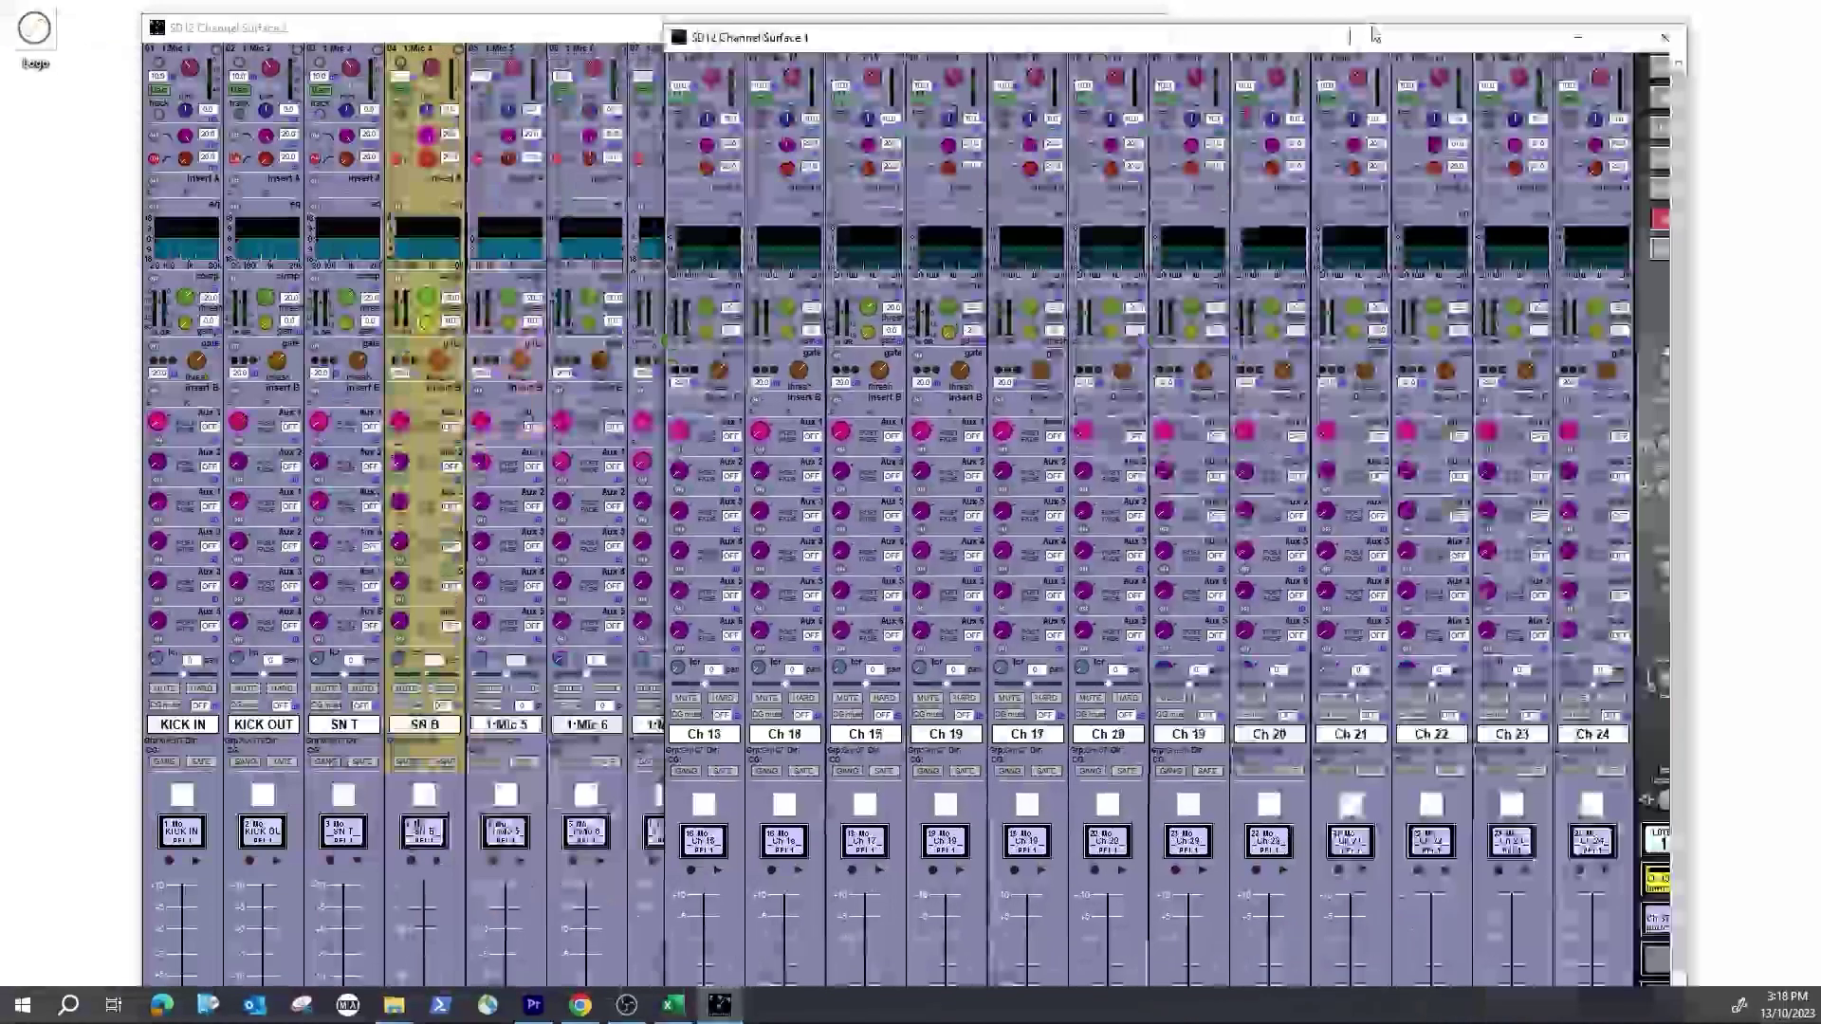
left_click_drag(1375, 35, 1420, 38)
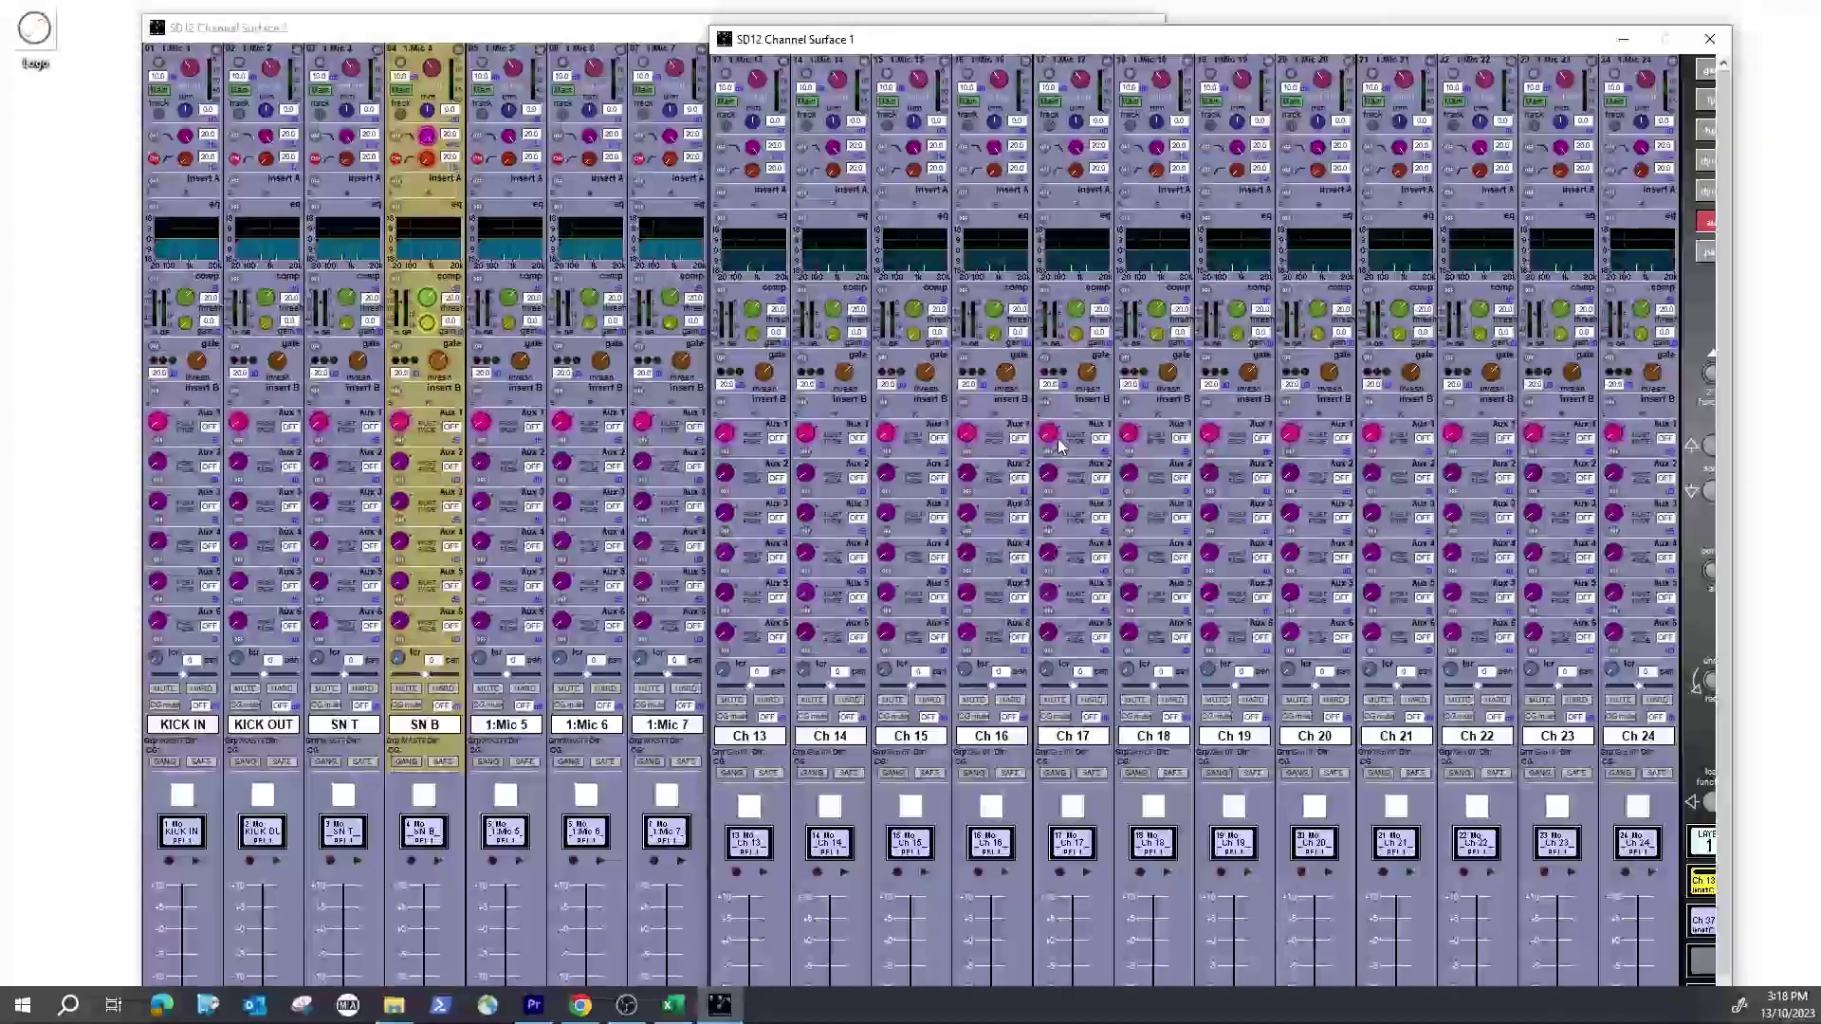
left_click(599, 40)
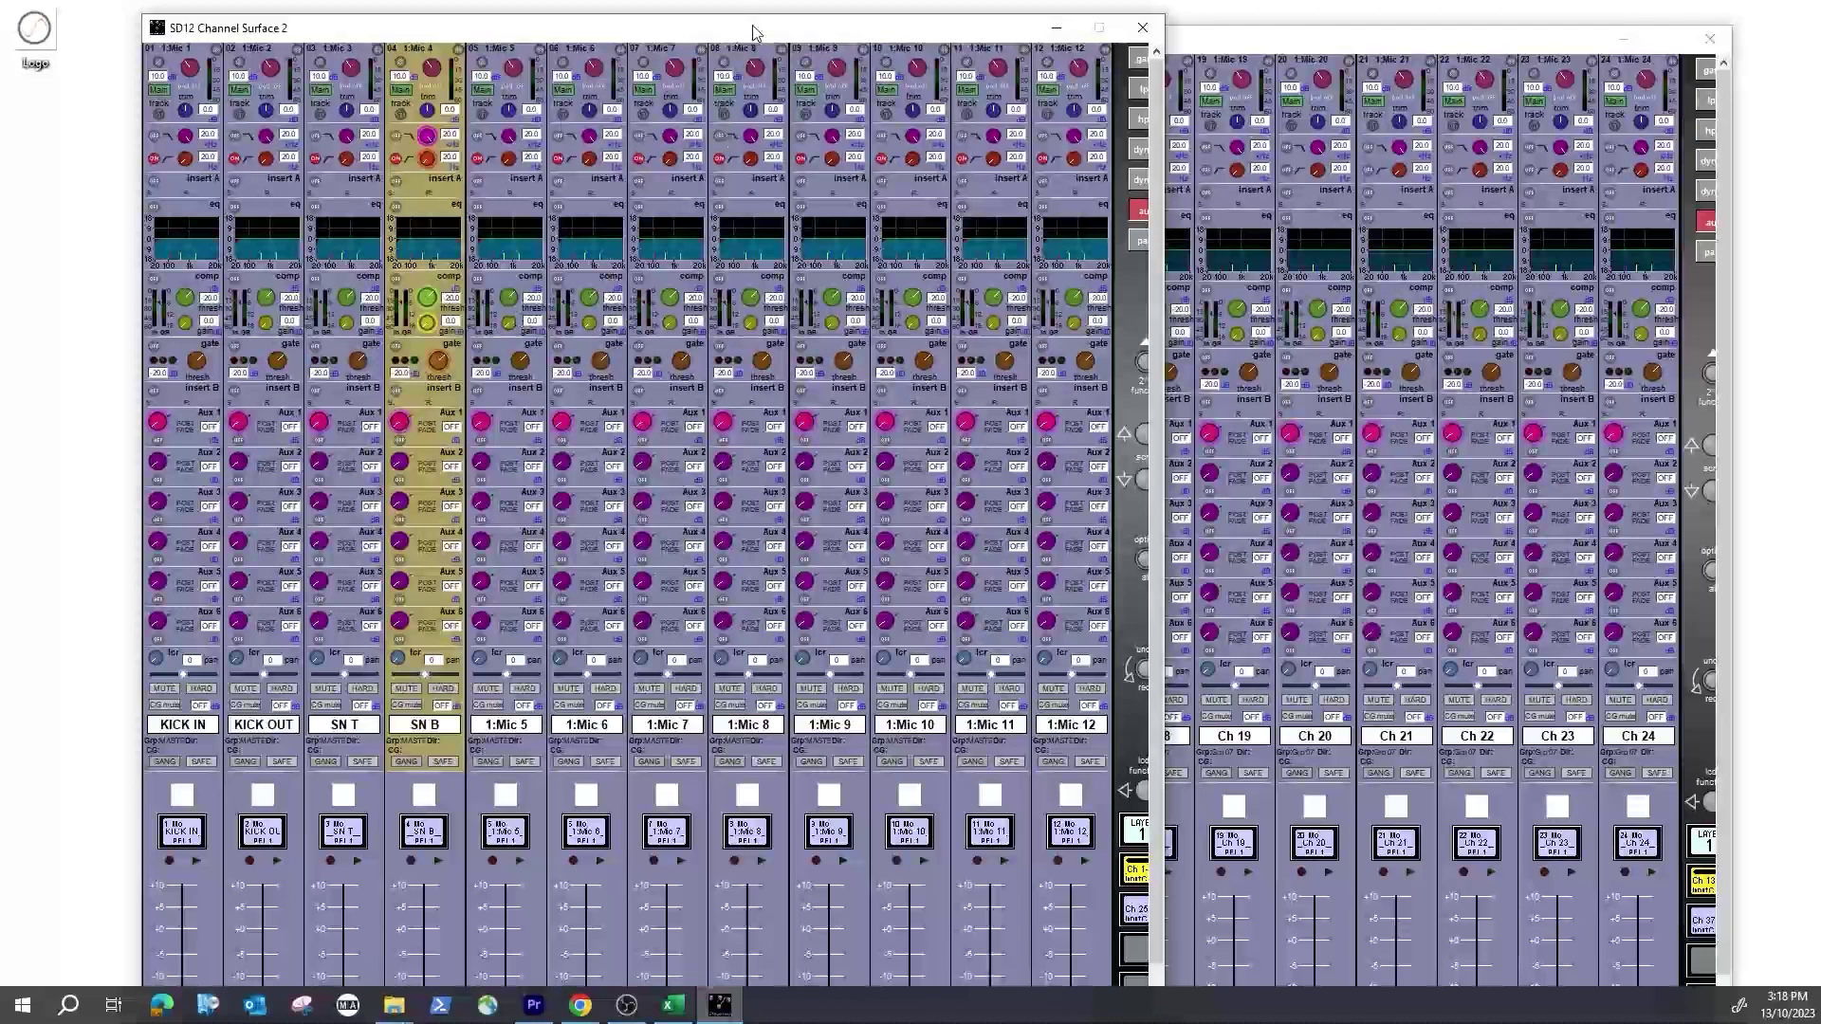
left_click_drag(756, 43, 651, 29)
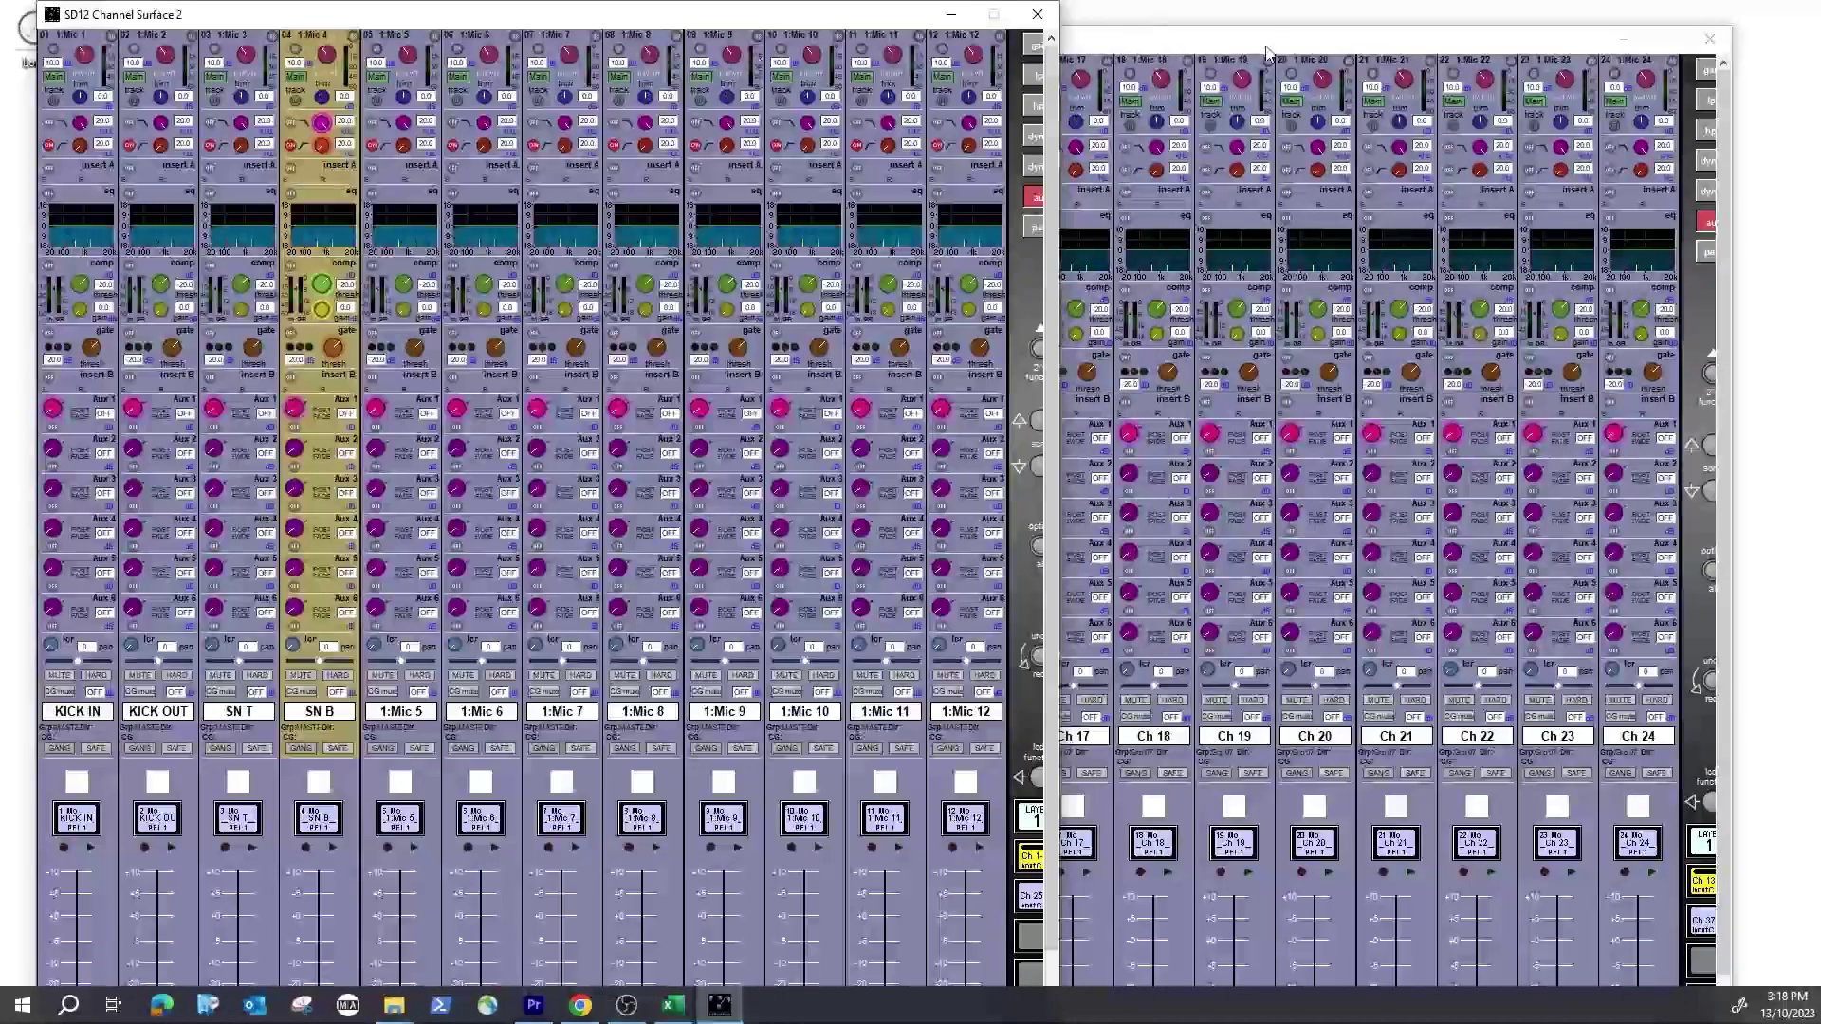
left_click(1286, 46)
left_click_drag(1286, 45, 1357, 263)
left_click(1269, 148)
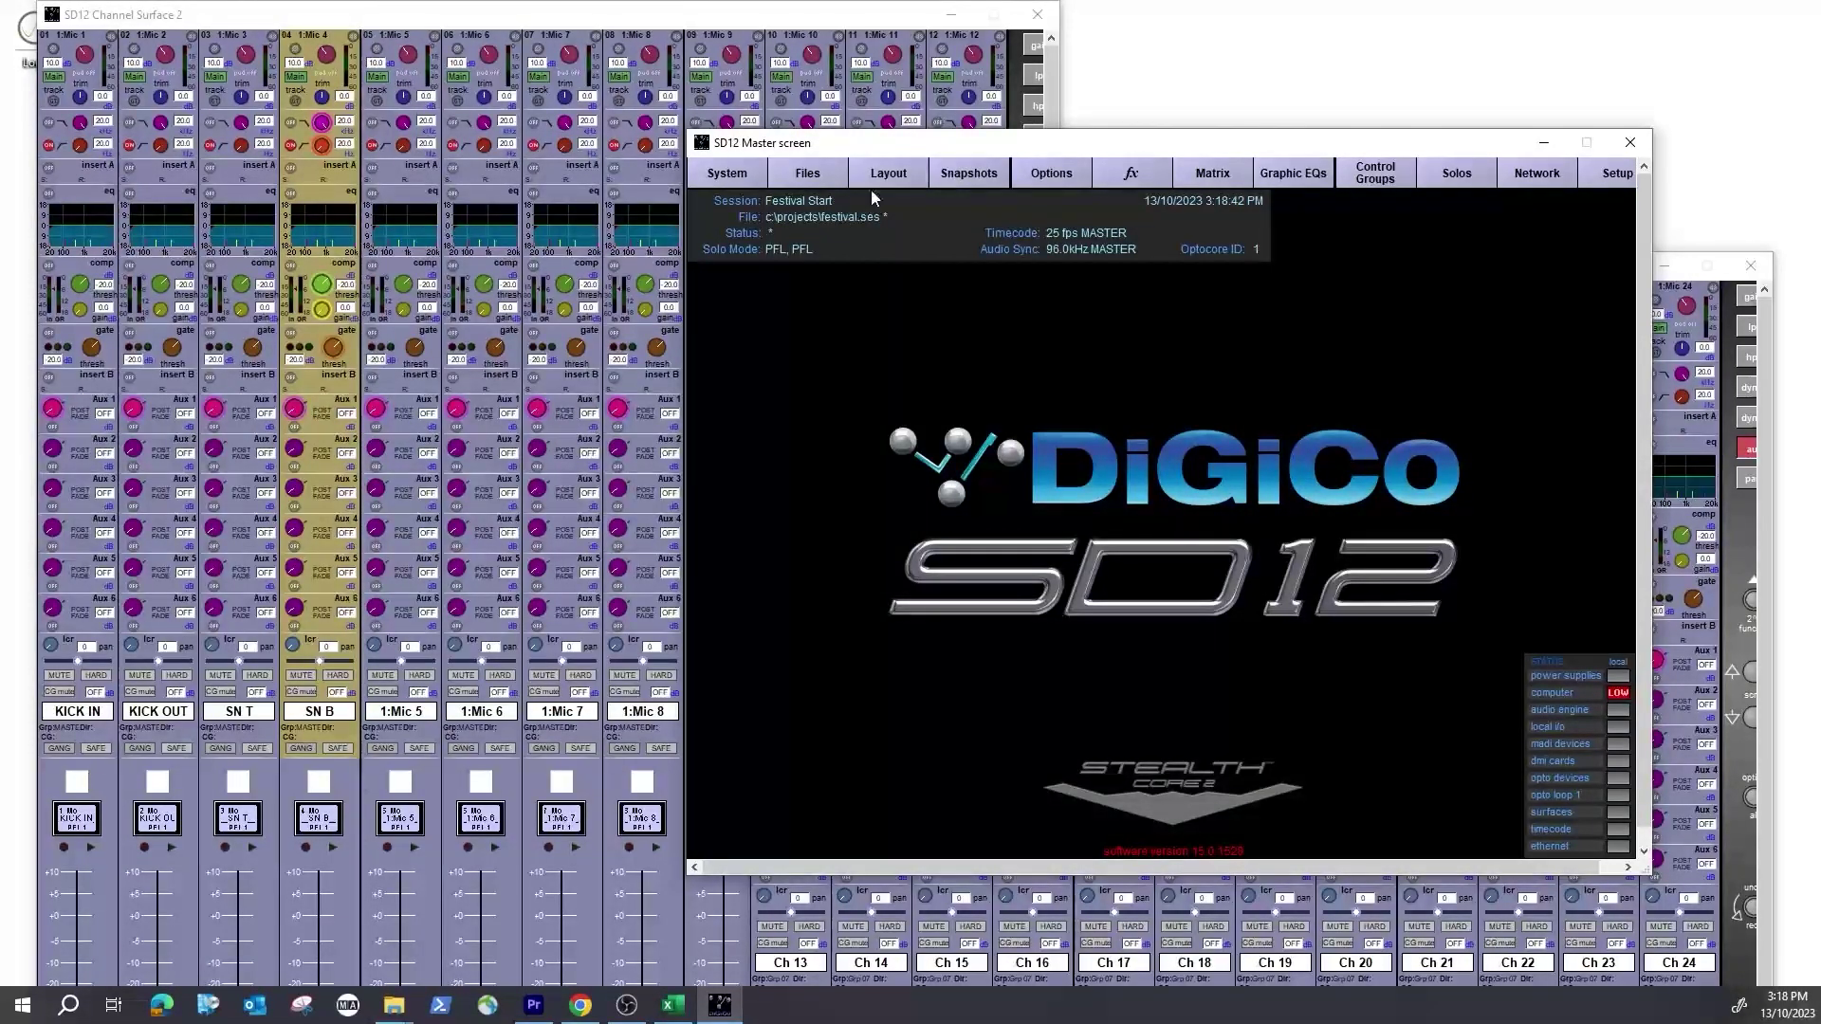
Step: Open the Session Structure settings and set the session title to "Start Festival v1"
left_click(822, 185)
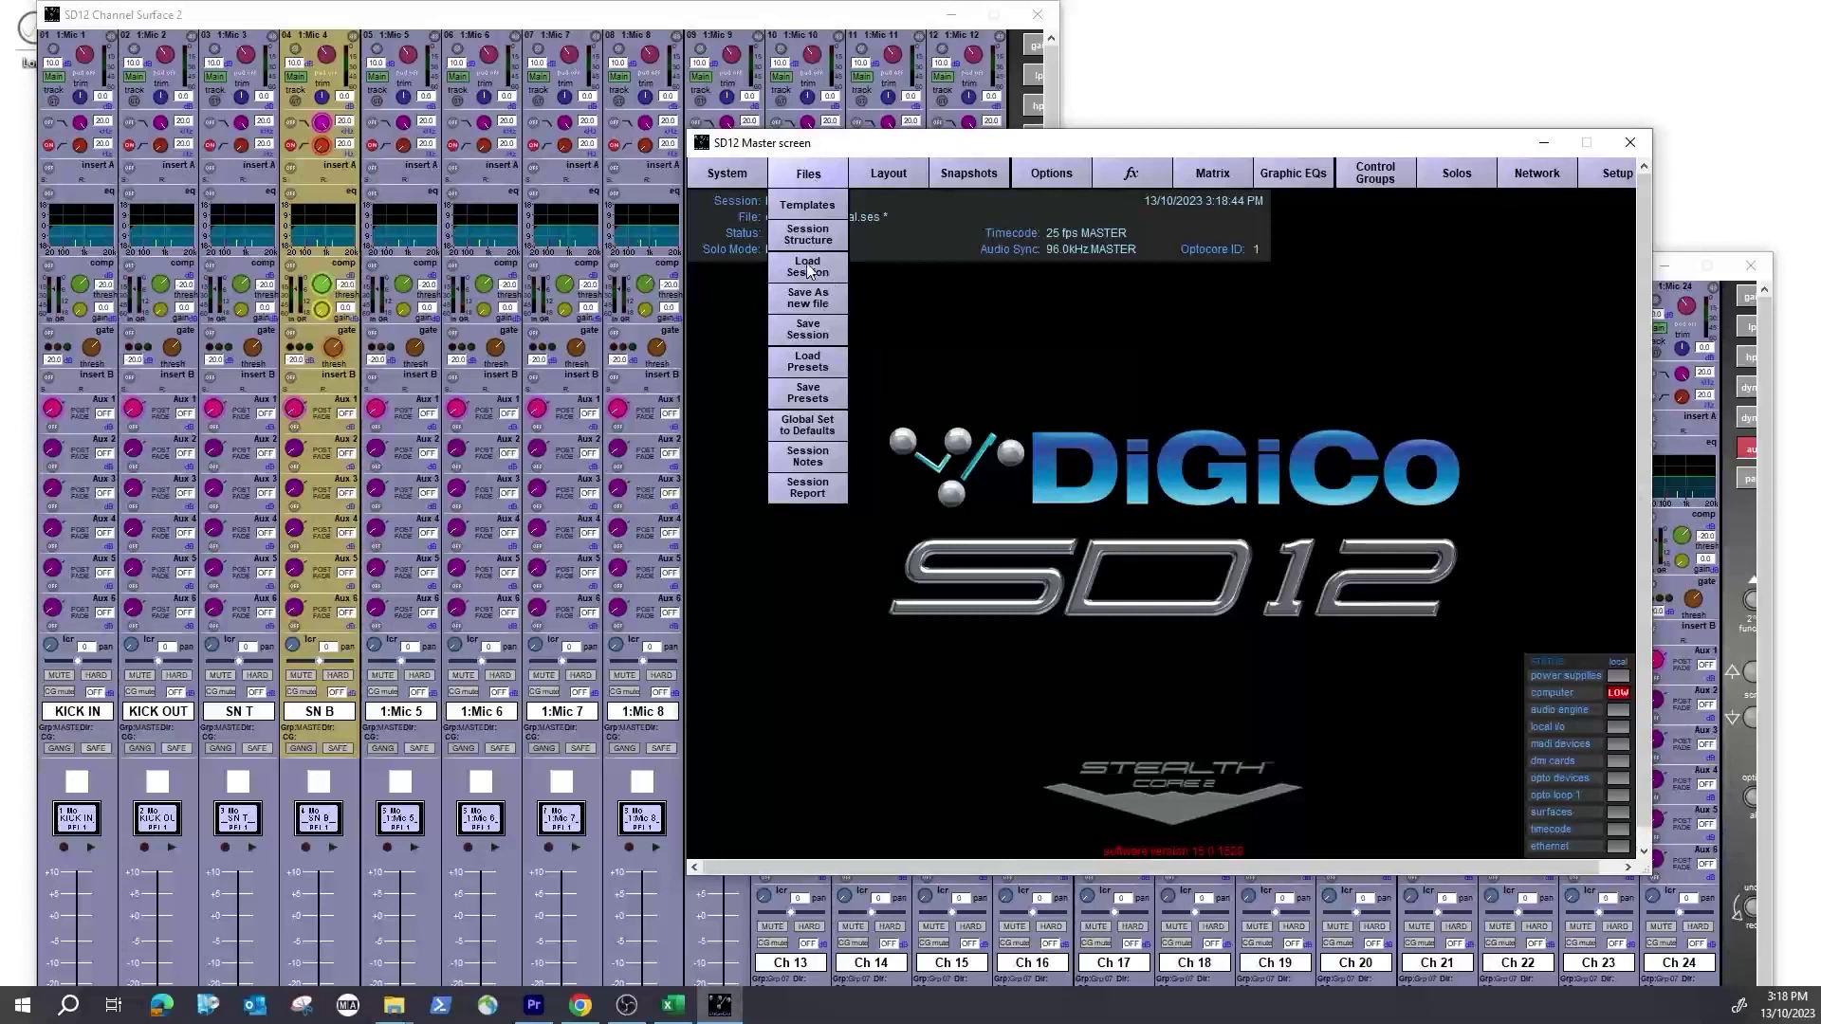
left_click(822, 240)
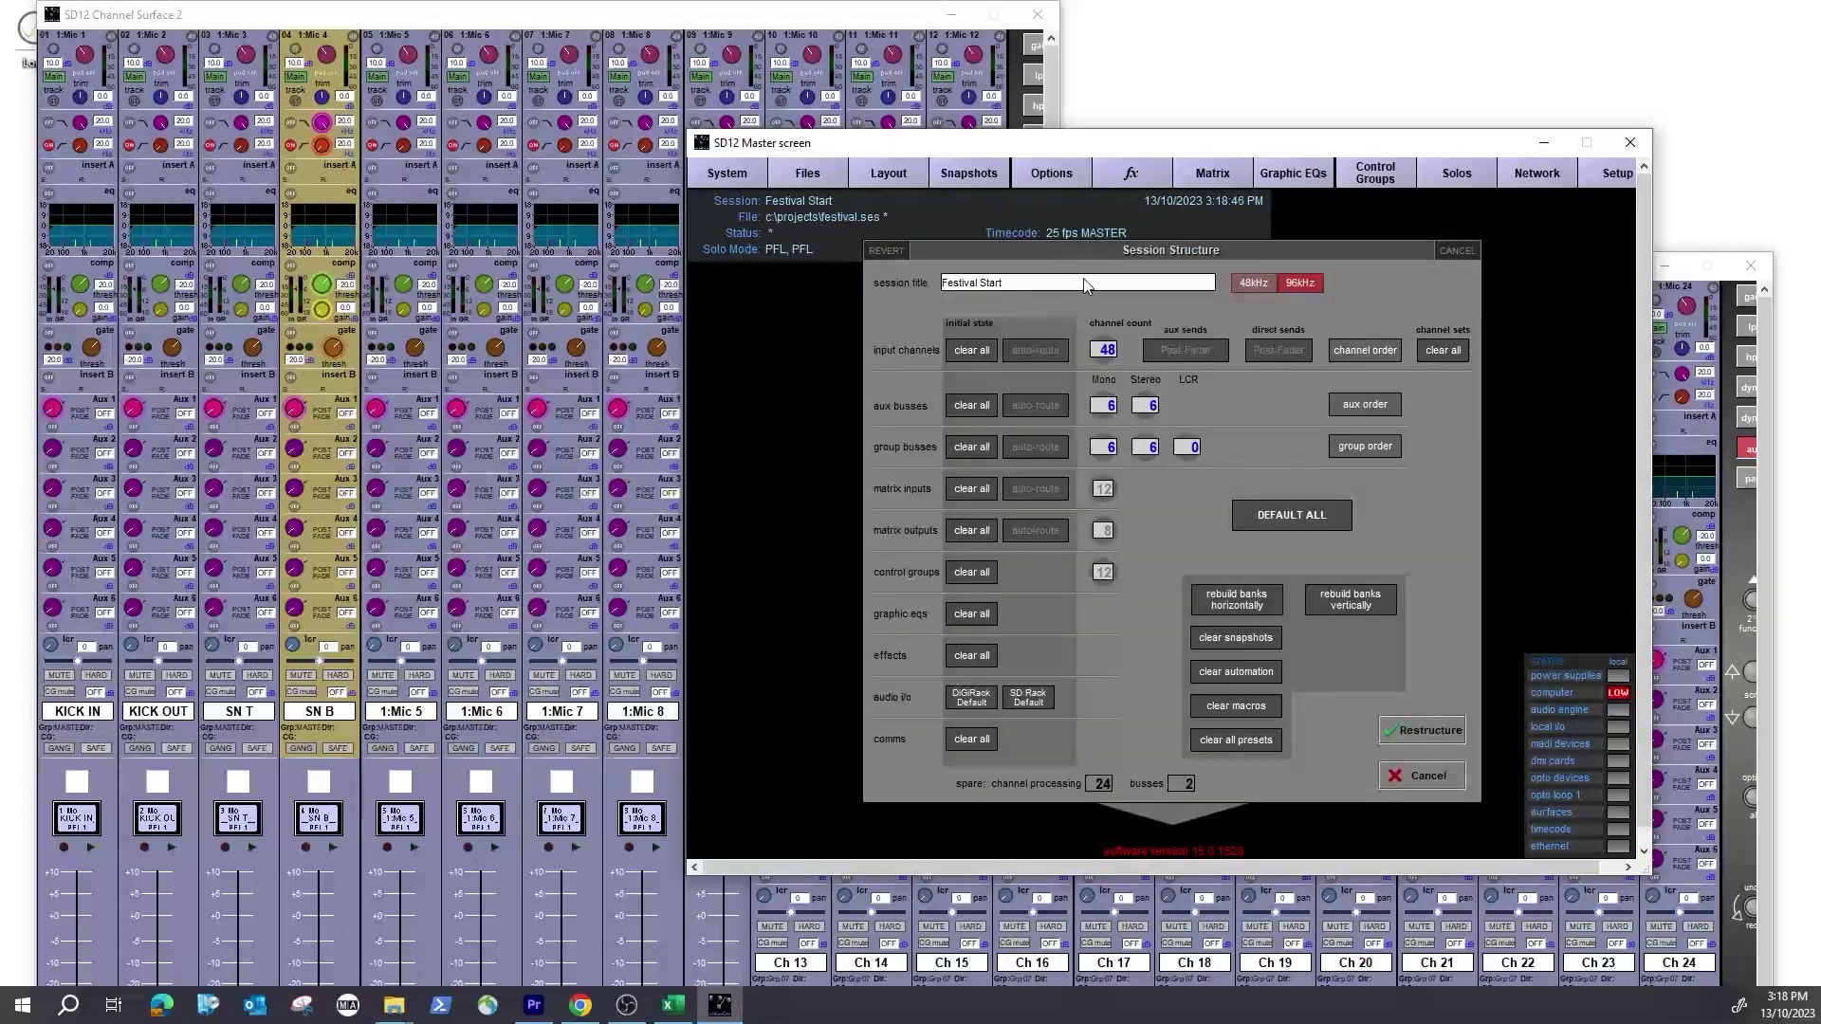
left_click(1053, 285)
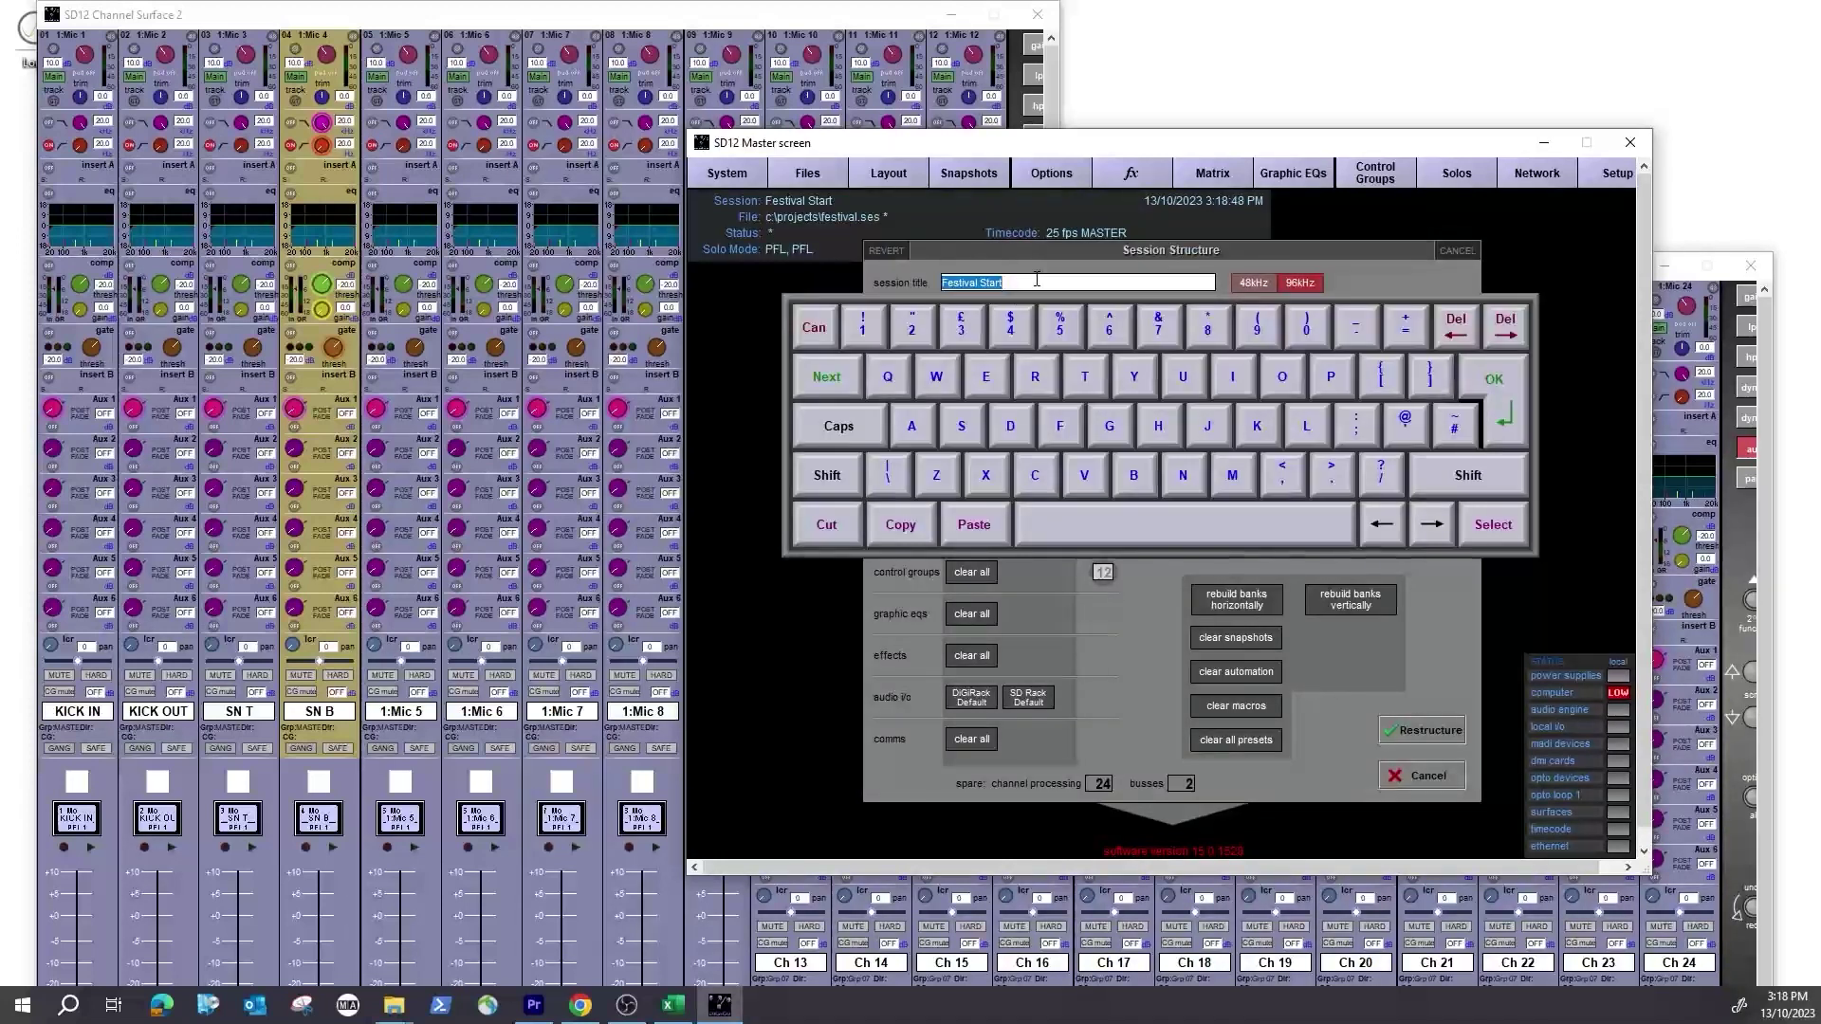
type("Start Festival v1")
left_click(1507, 395)
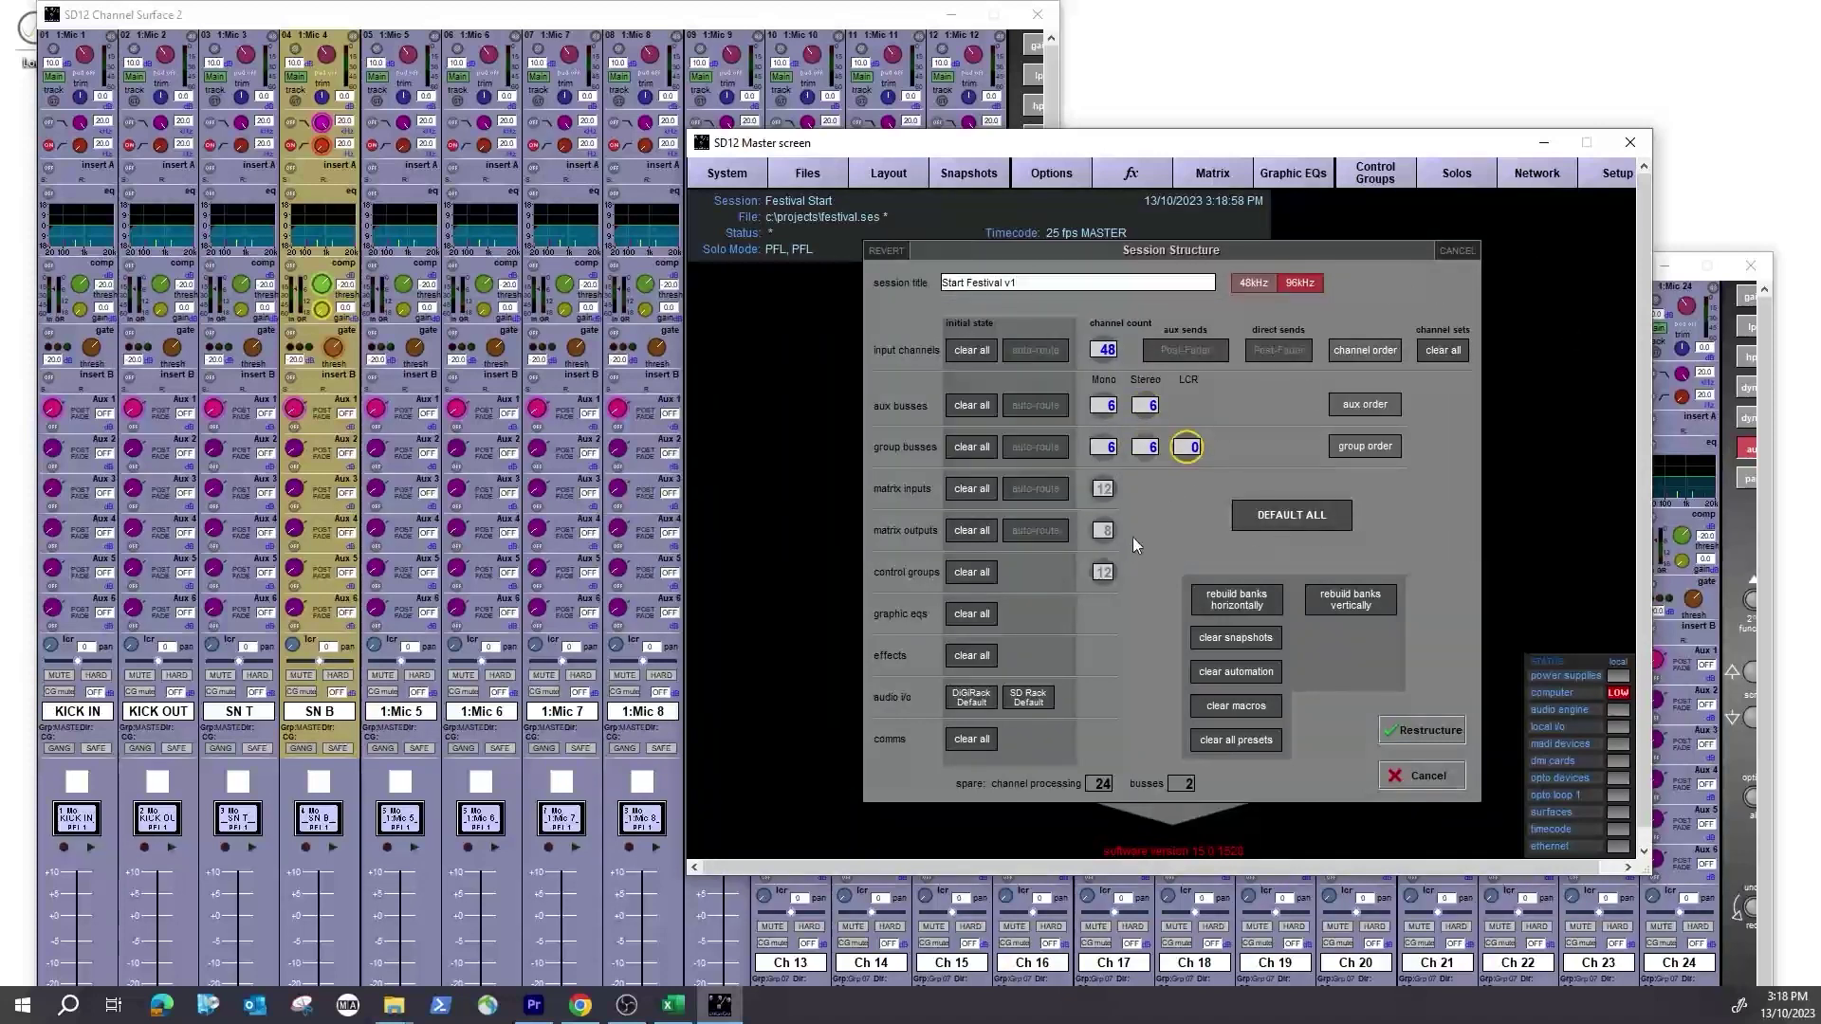
Step: Default all session structure settings, restructure the session, and confirm the return to defaults
left_click(1306, 518)
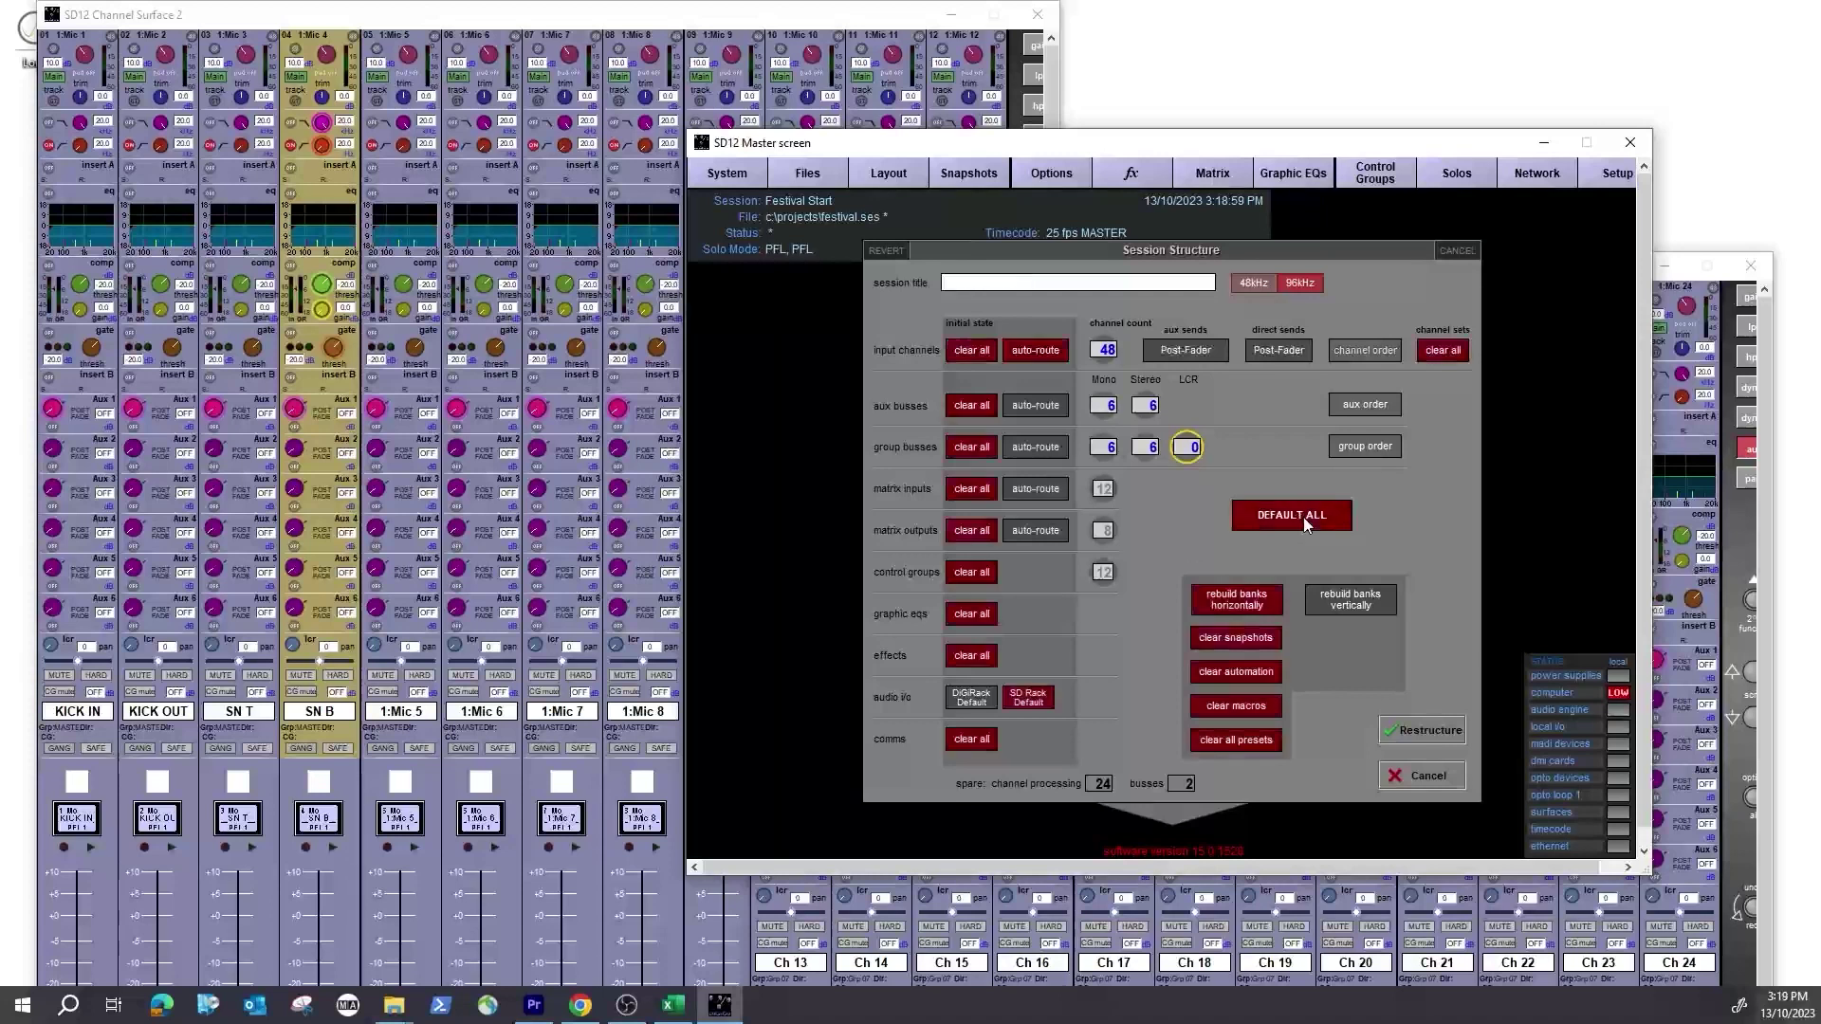
left_click(1443, 732)
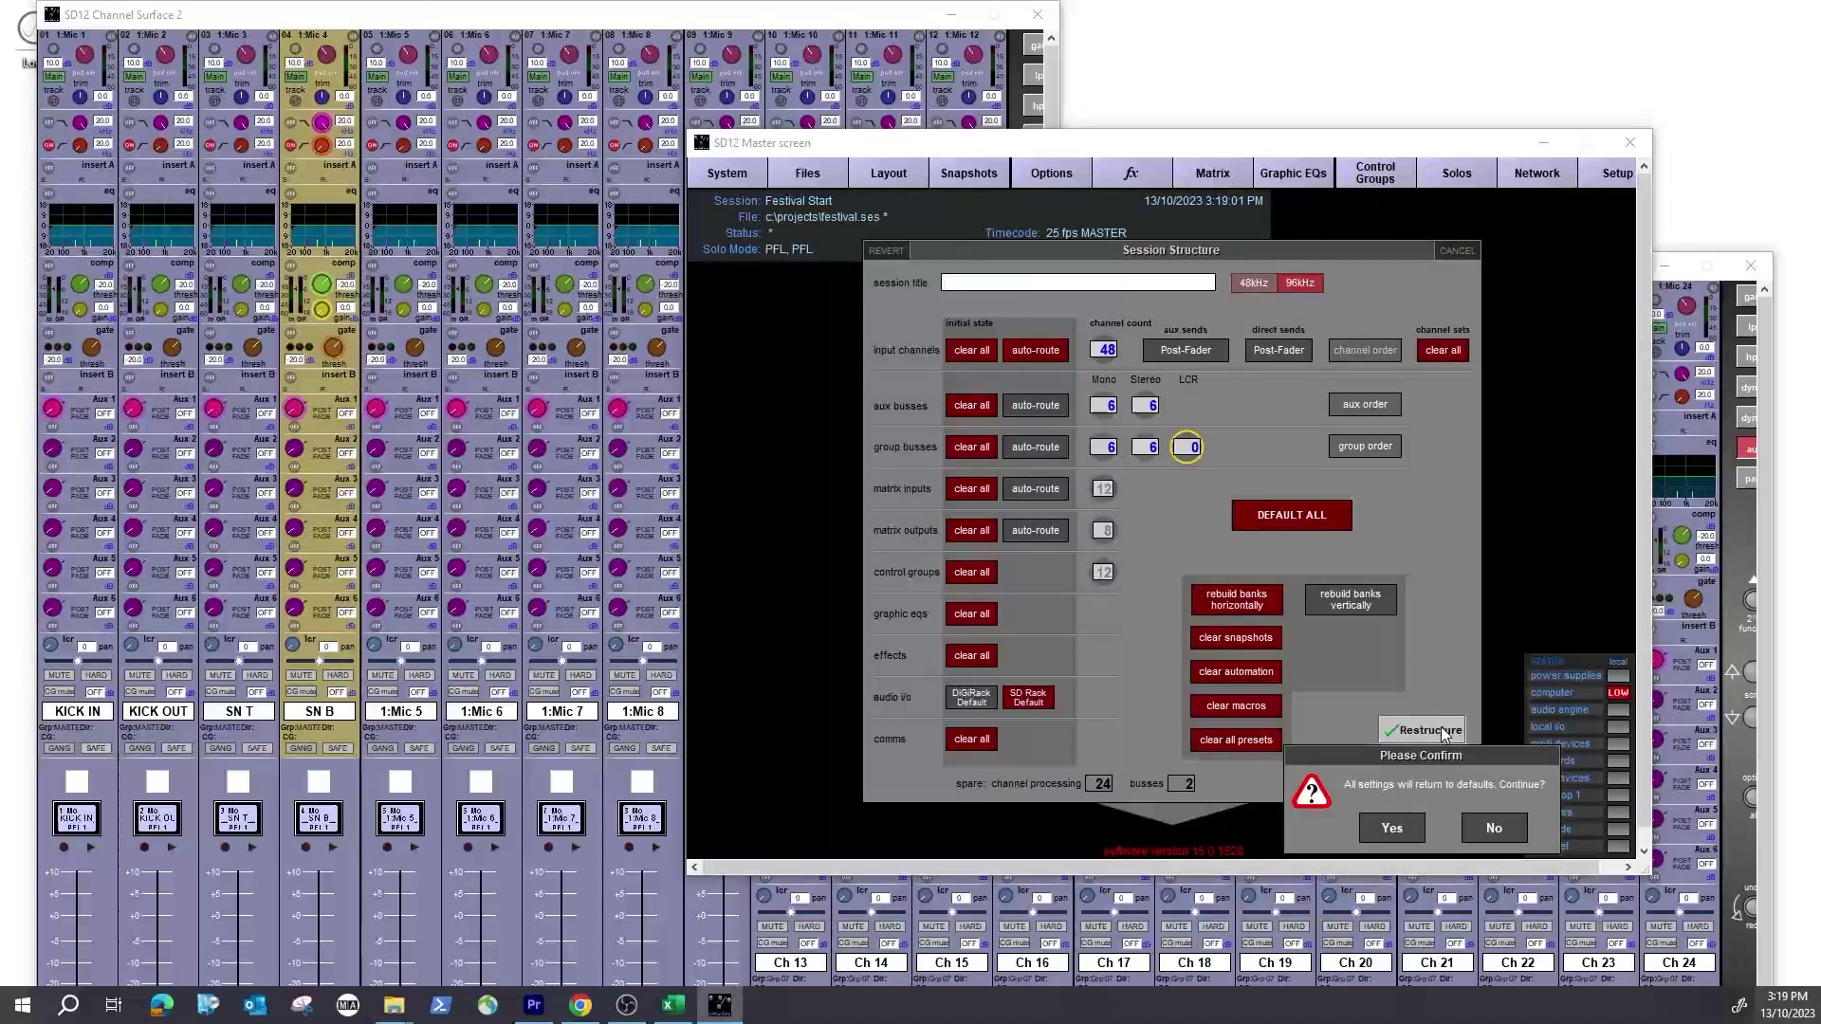
left_click(1392, 827)
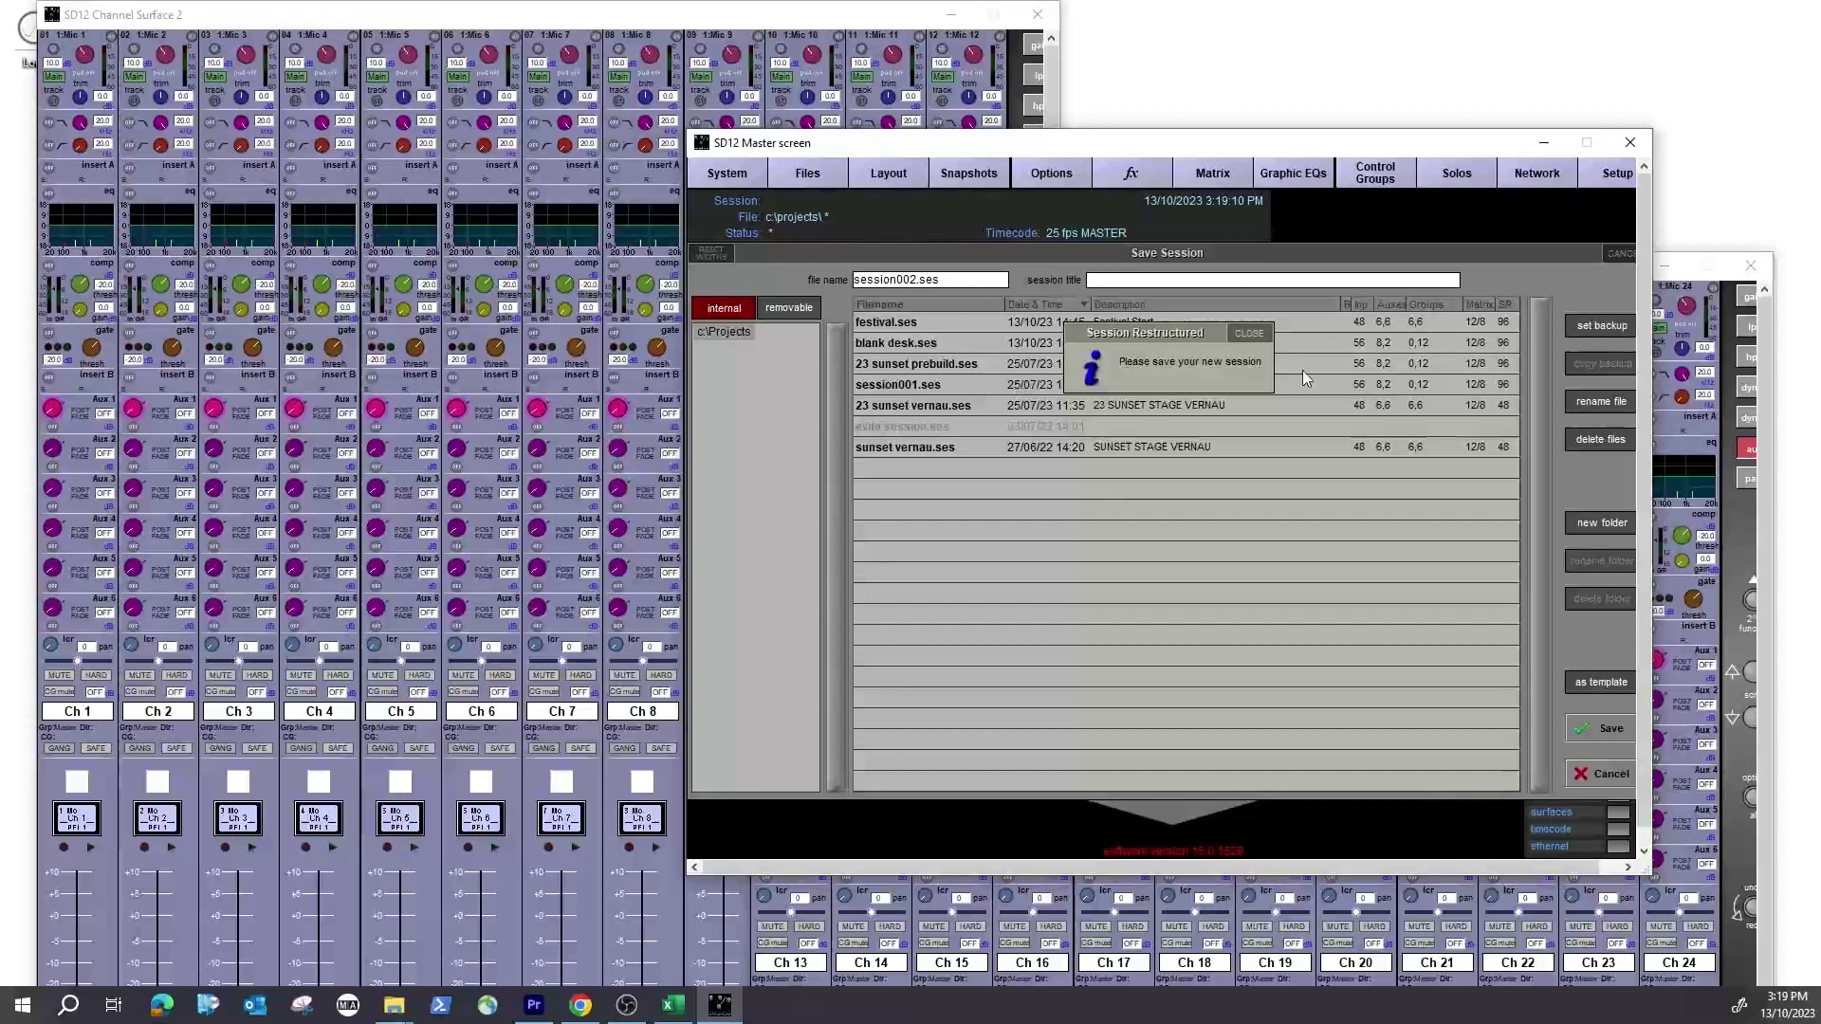
left_click(1247, 333)
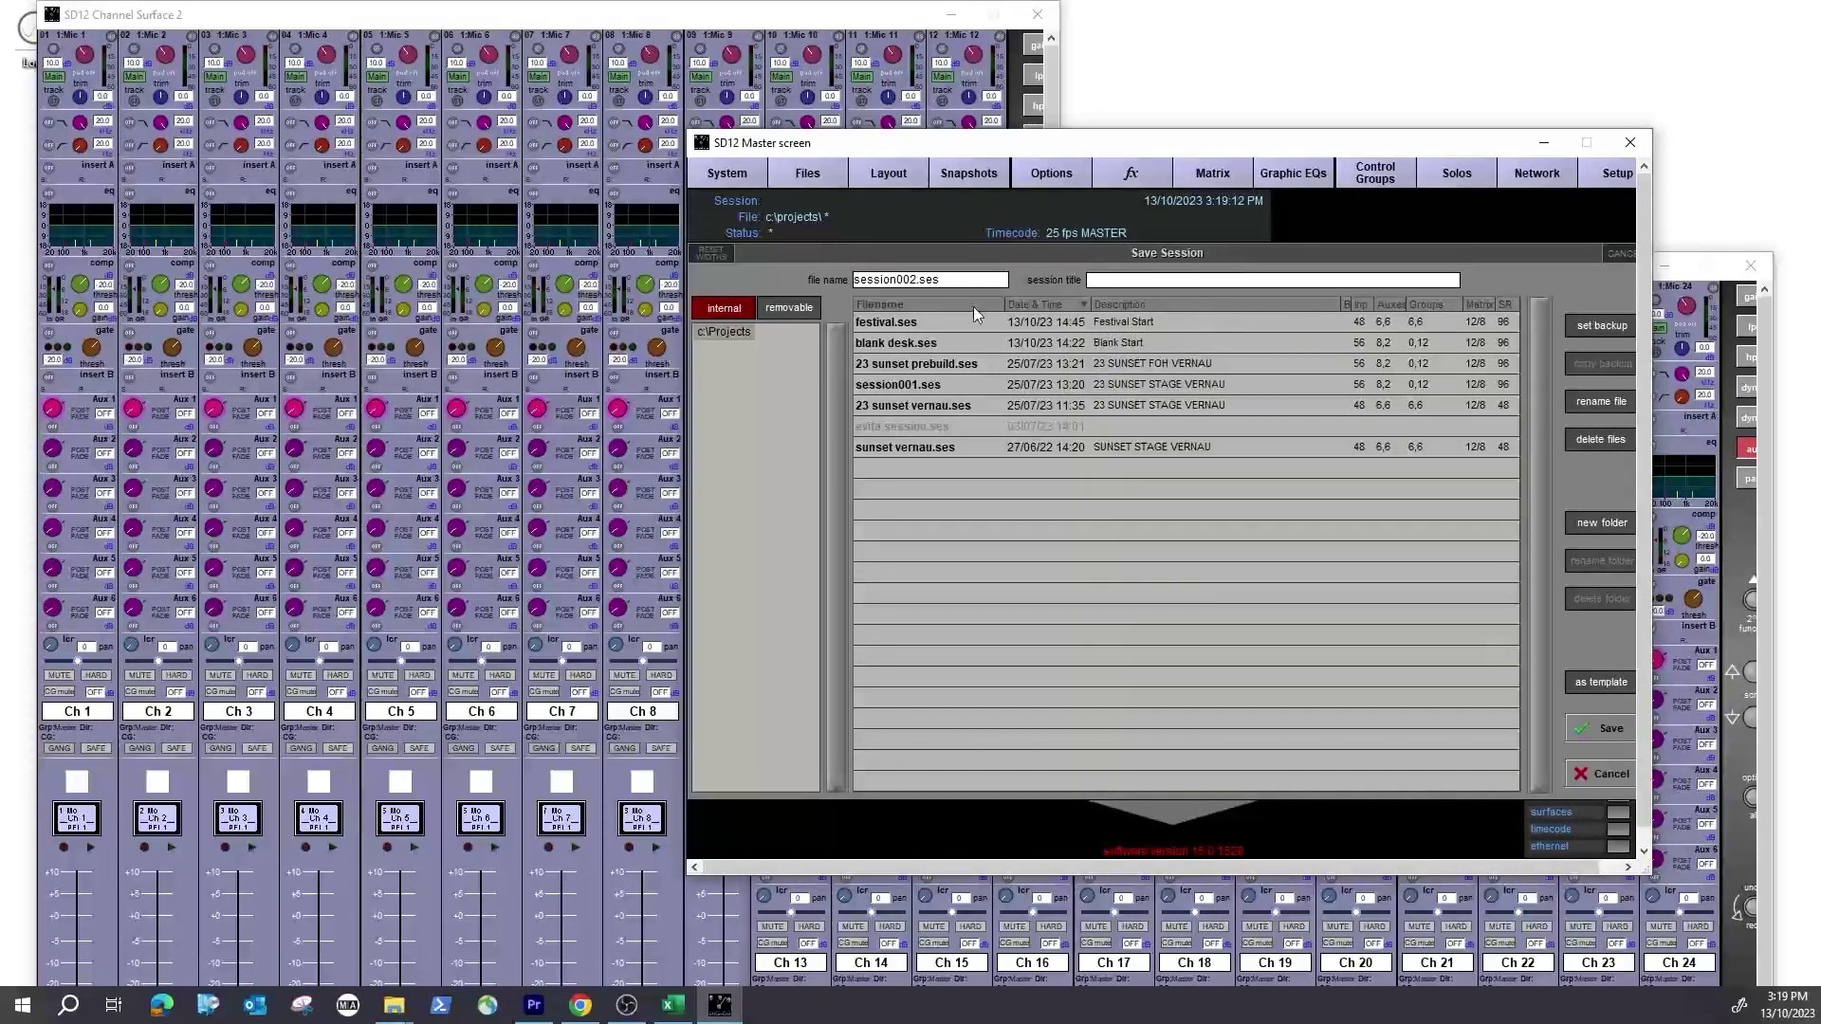
Step: Save the restructured session over festival.ses with the session title "Festival Start v1"
left_click(922, 325)
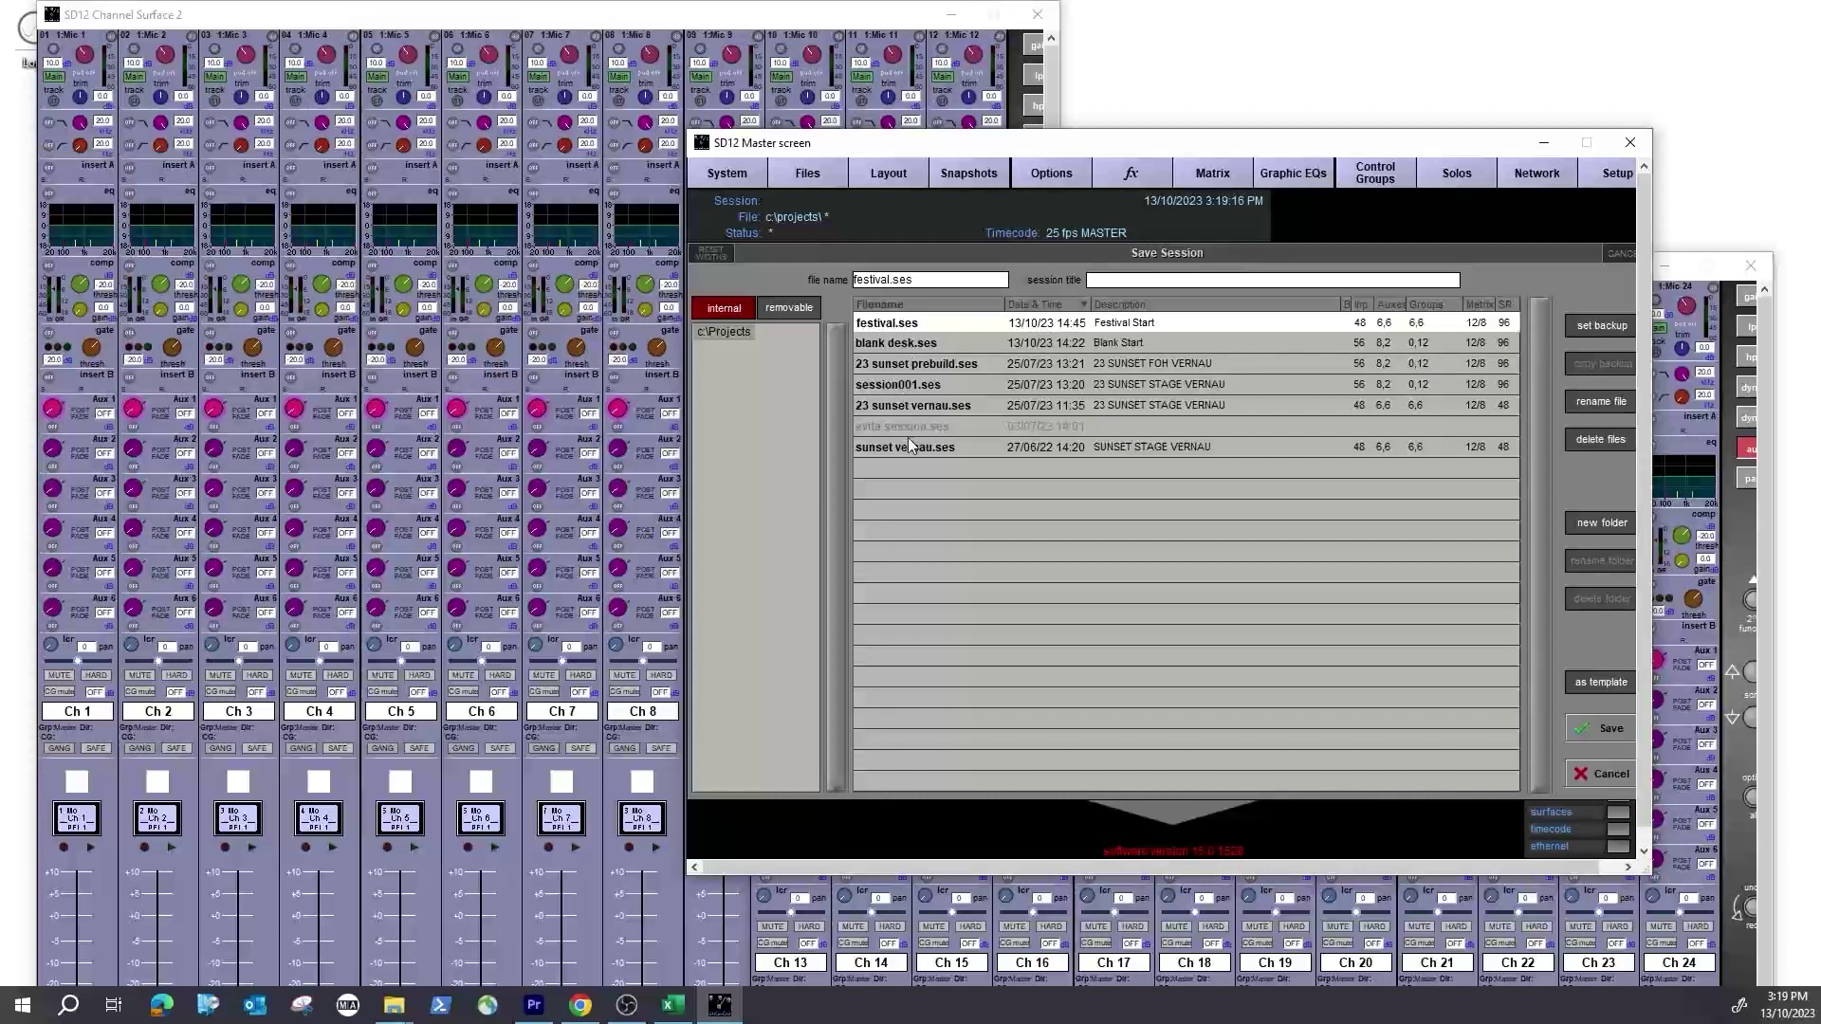
left_click(1135, 282)
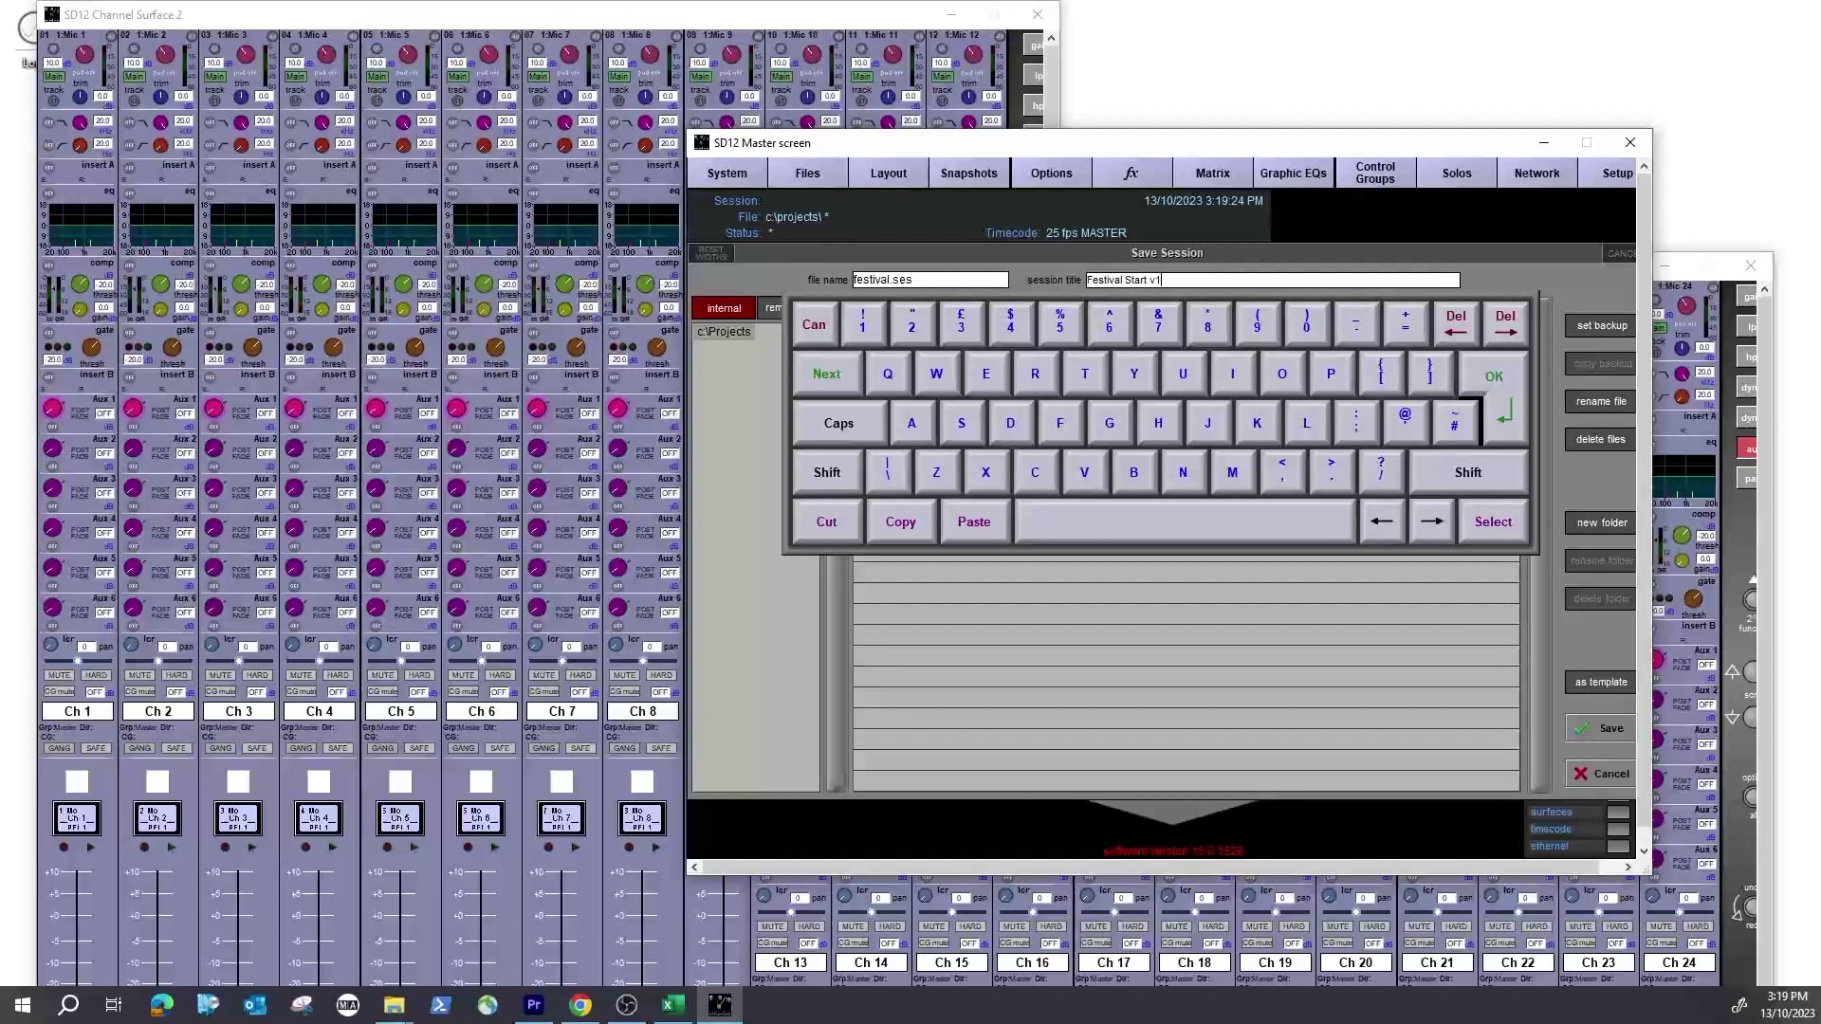
left_click(1472, 418)
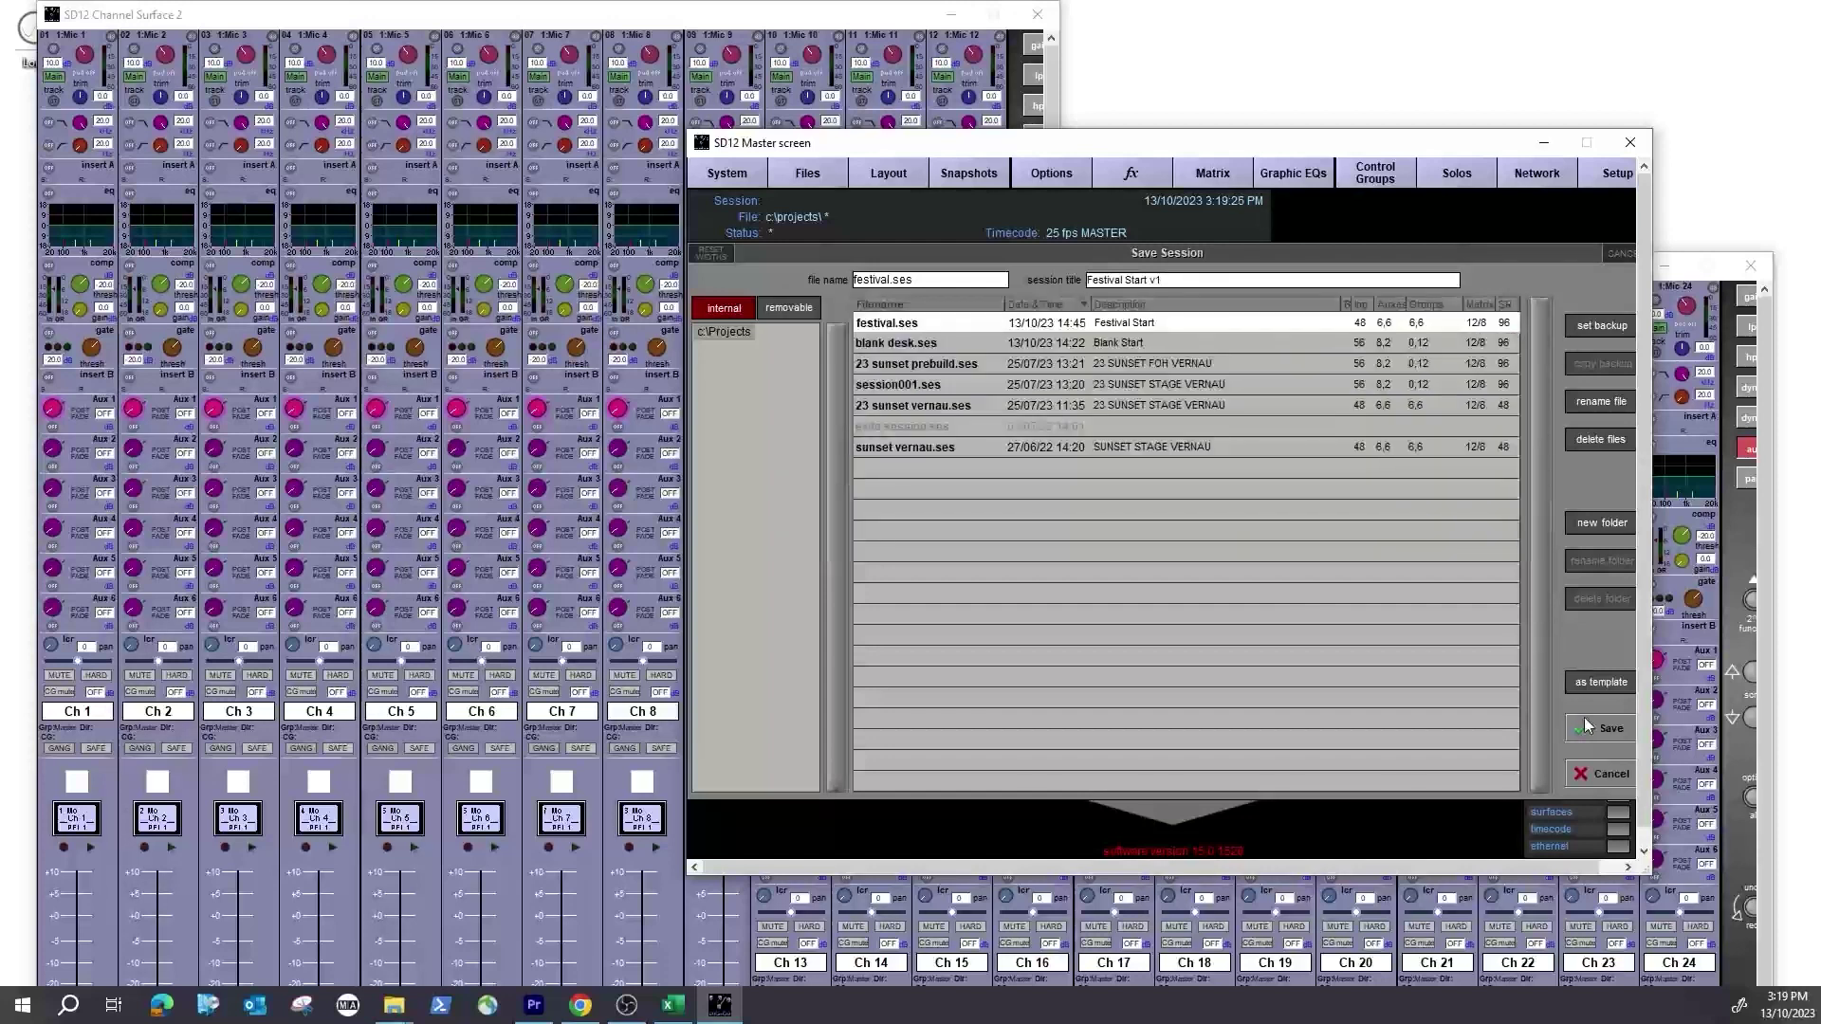
left_click(1590, 727)
left_click(1142, 546)
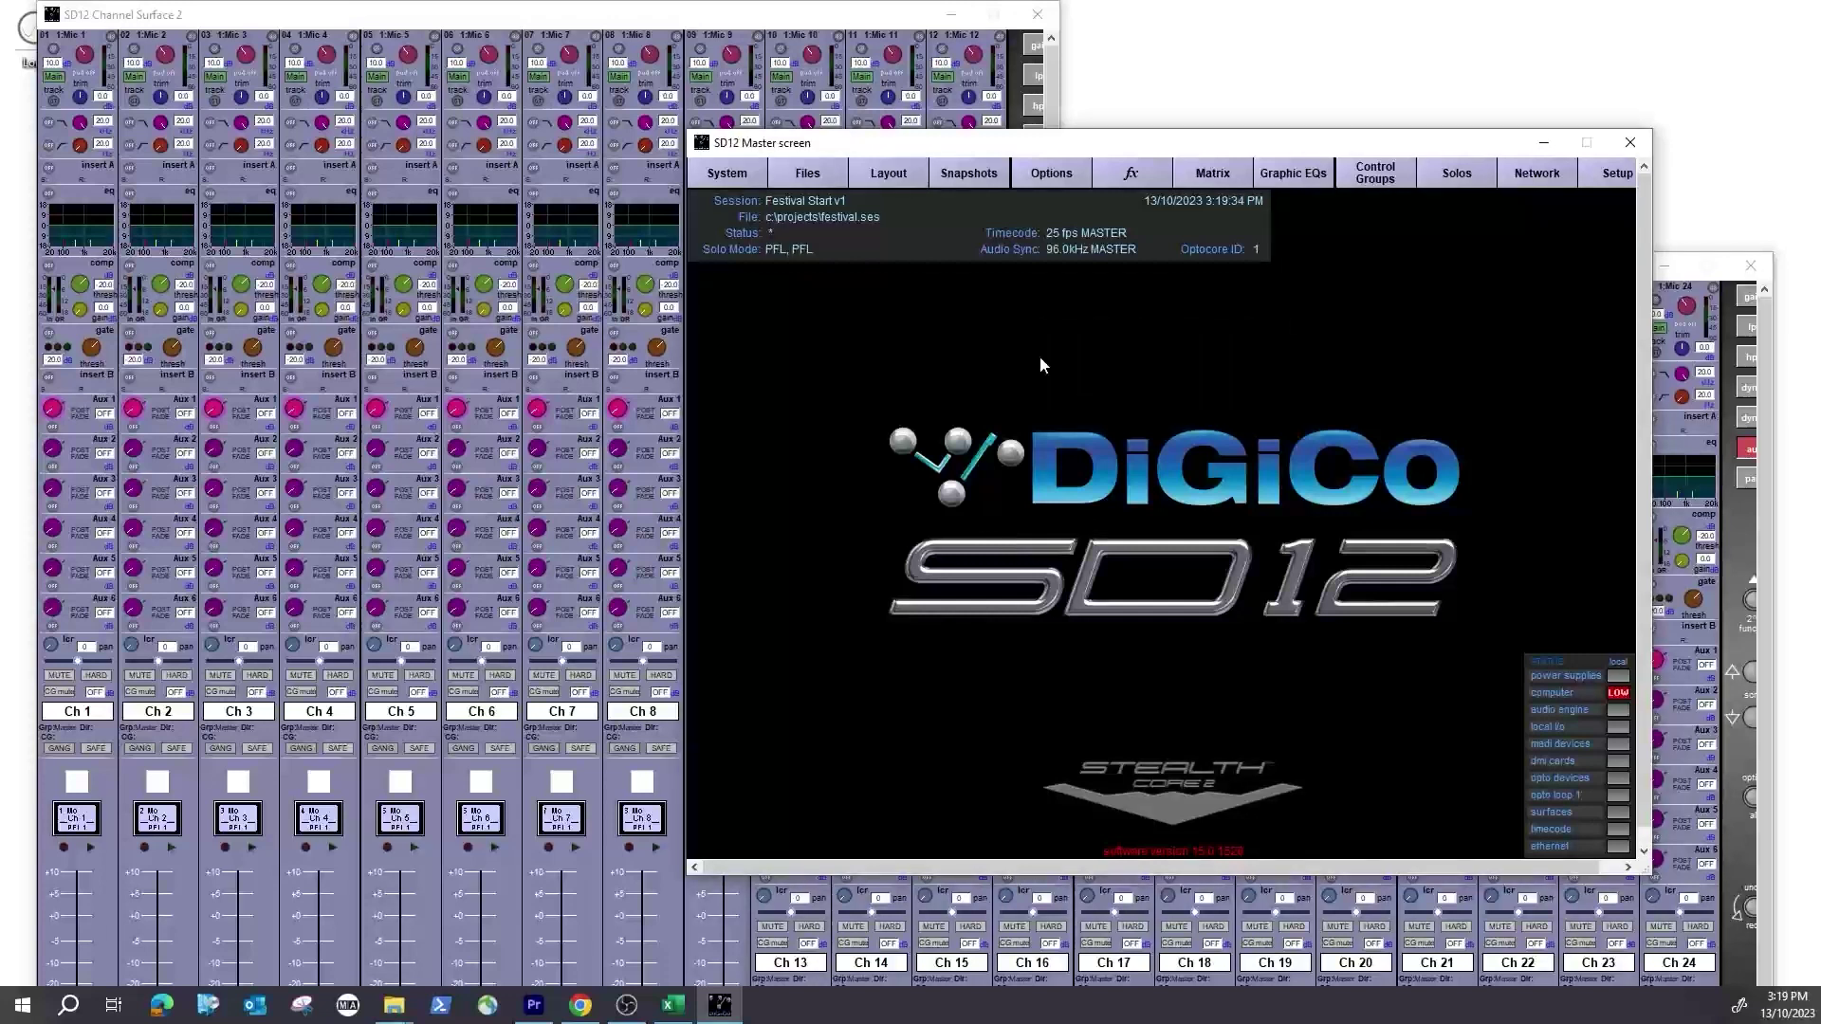
Step: Review the input channel, aux buss and group buss counts in the Session Structure settings, then close them without restructuring
left_click(809, 181)
left_click(808, 235)
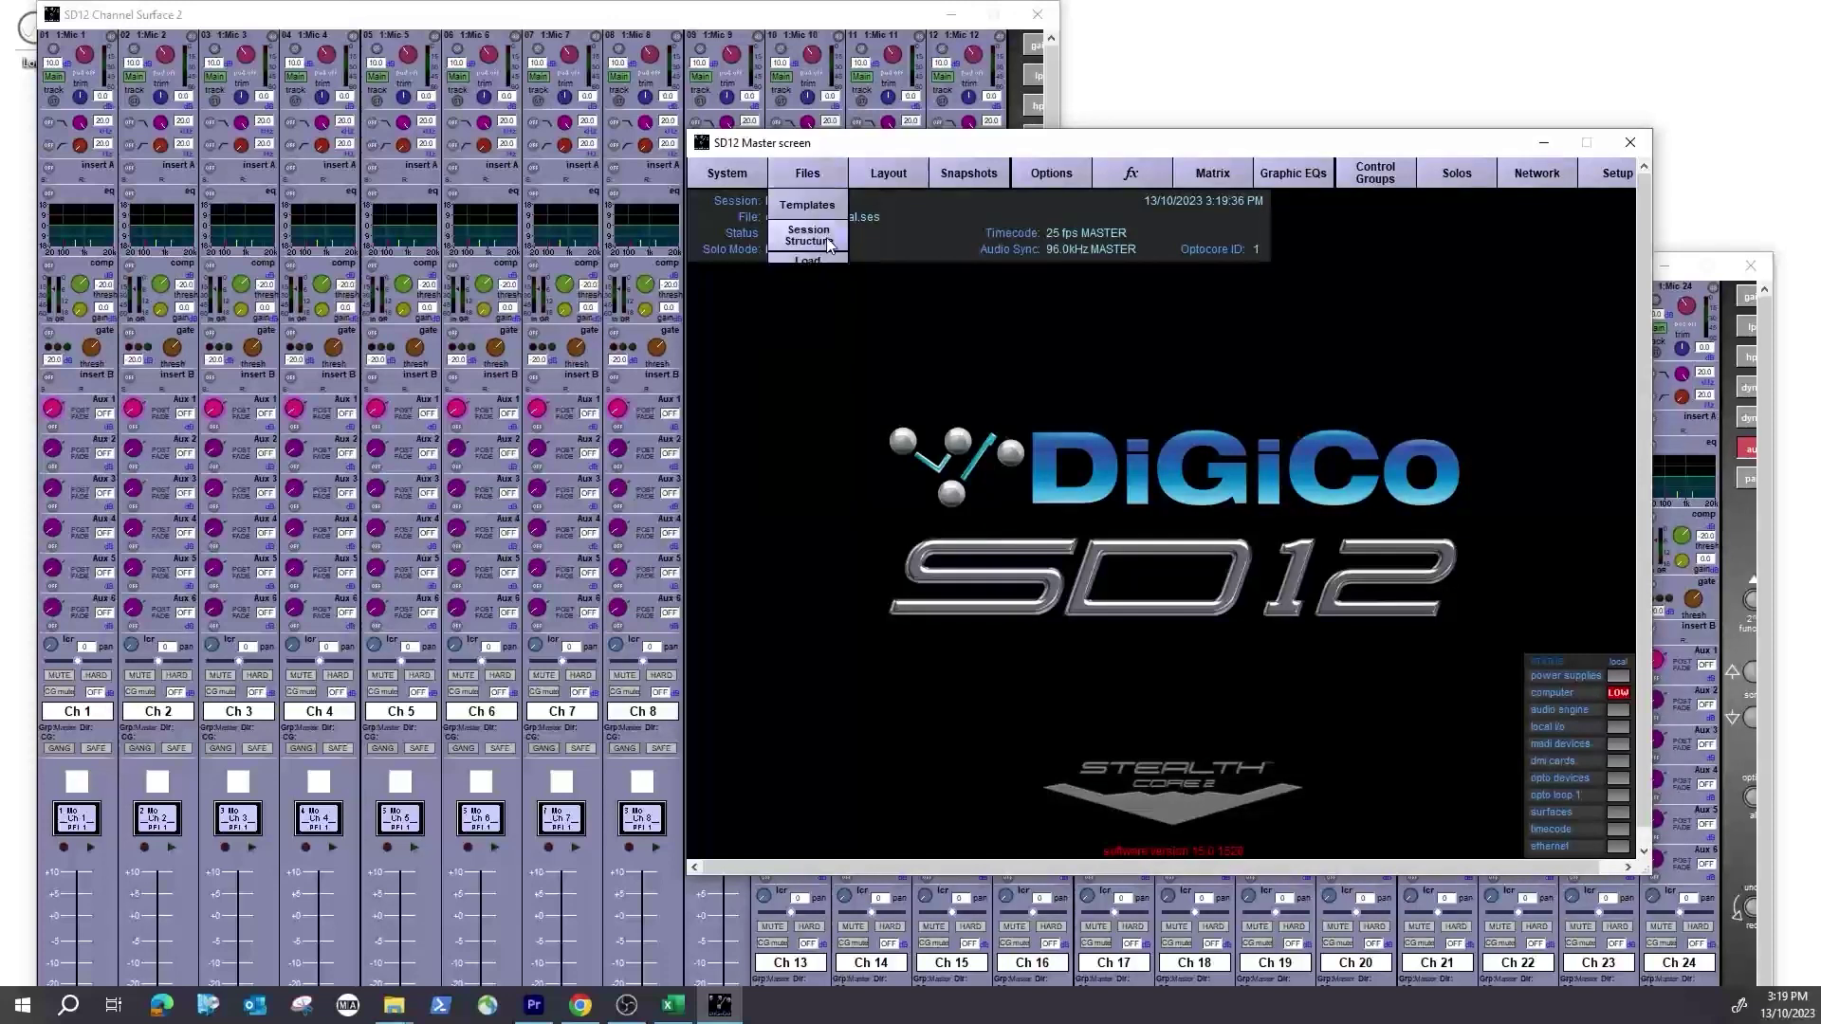
left_click(1106, 350)
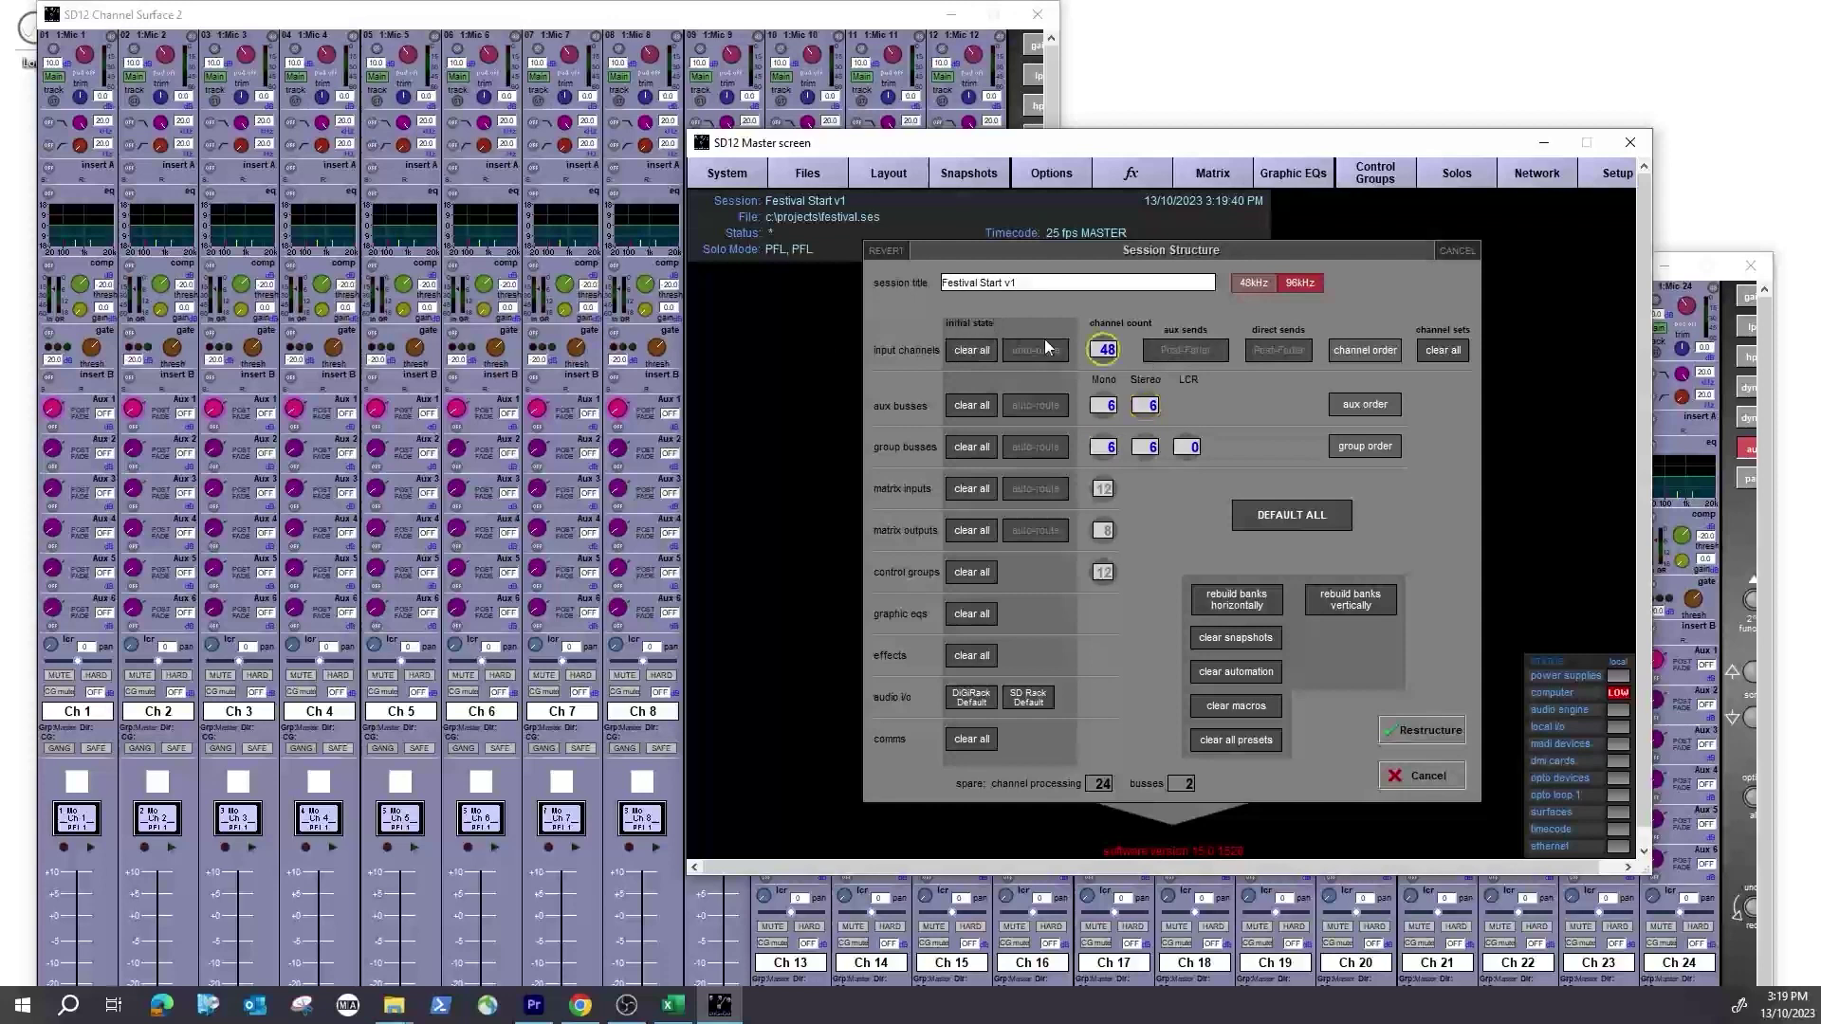
left_click(1145, 405)
left_click(1103, 405)
left_click(1106, 447)
left_click(1440, 774)
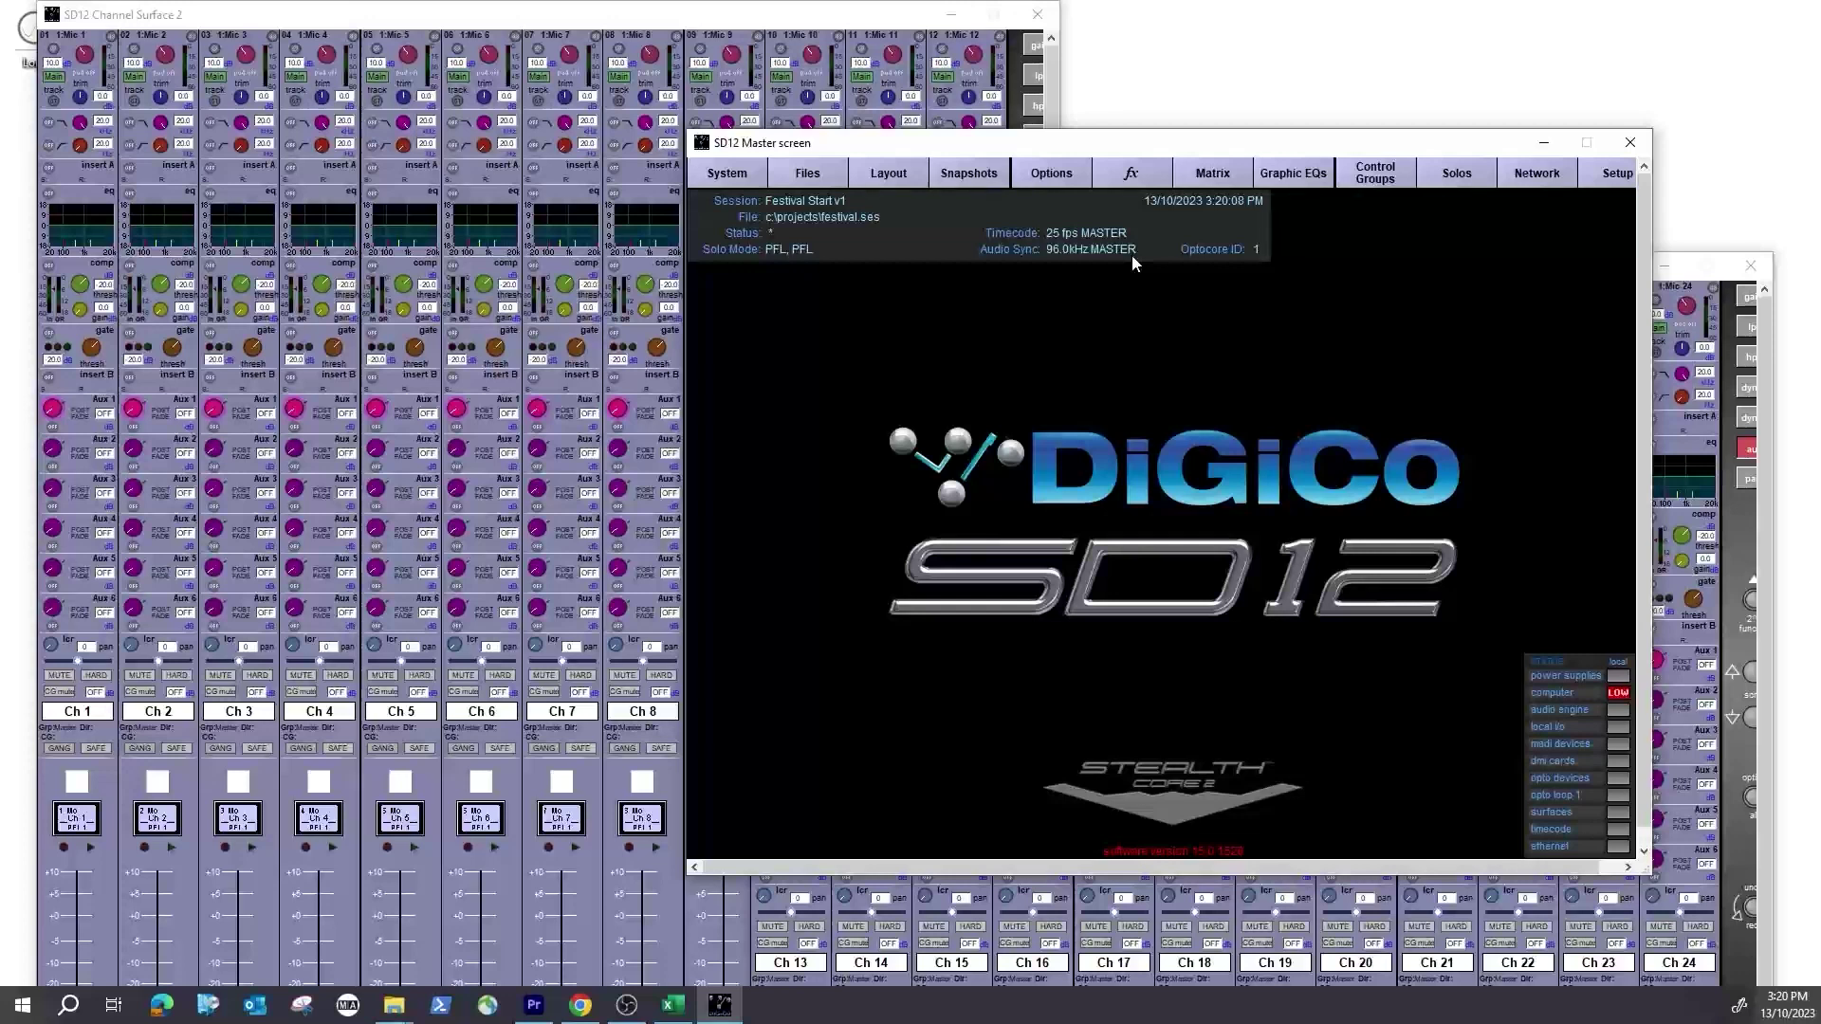
Step: Examine the aux busses on layer 2 of Channel Surface 2, then return it to layer 1
left_click_drag(1188, 152, 1194, 40)
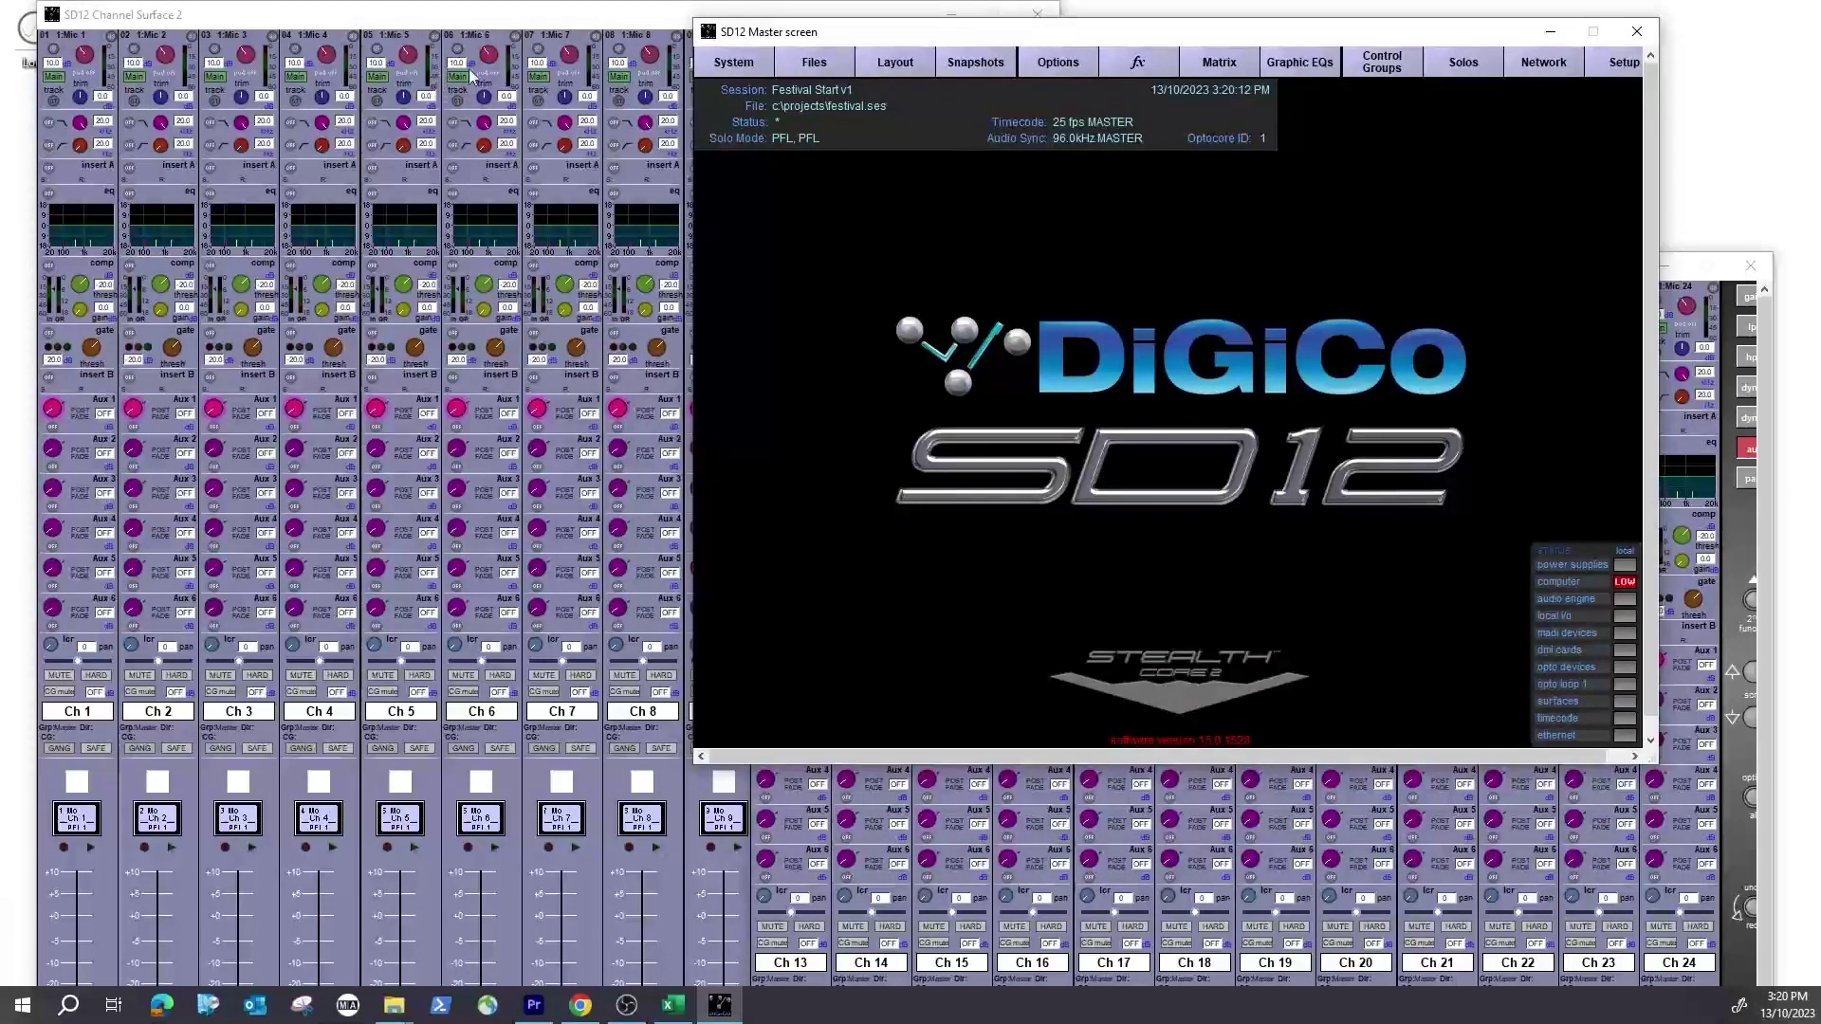
left_click(509, 21)
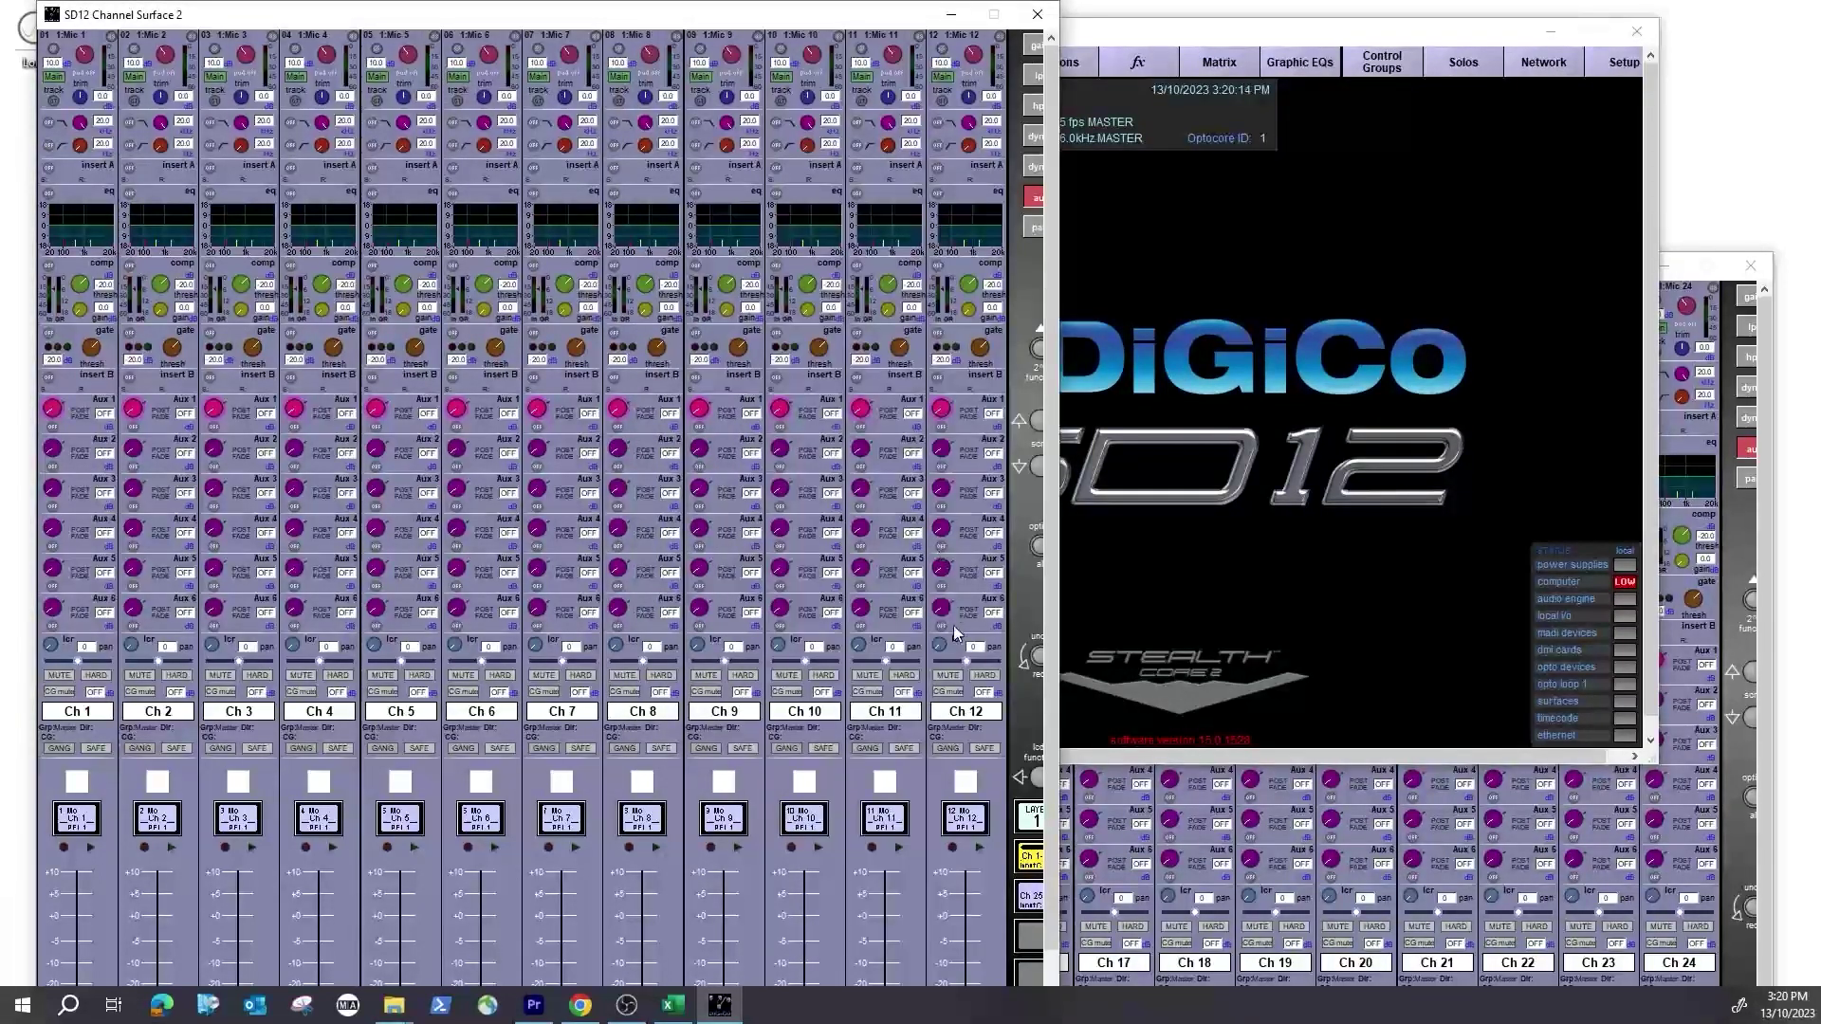
left_click(1037, 822)
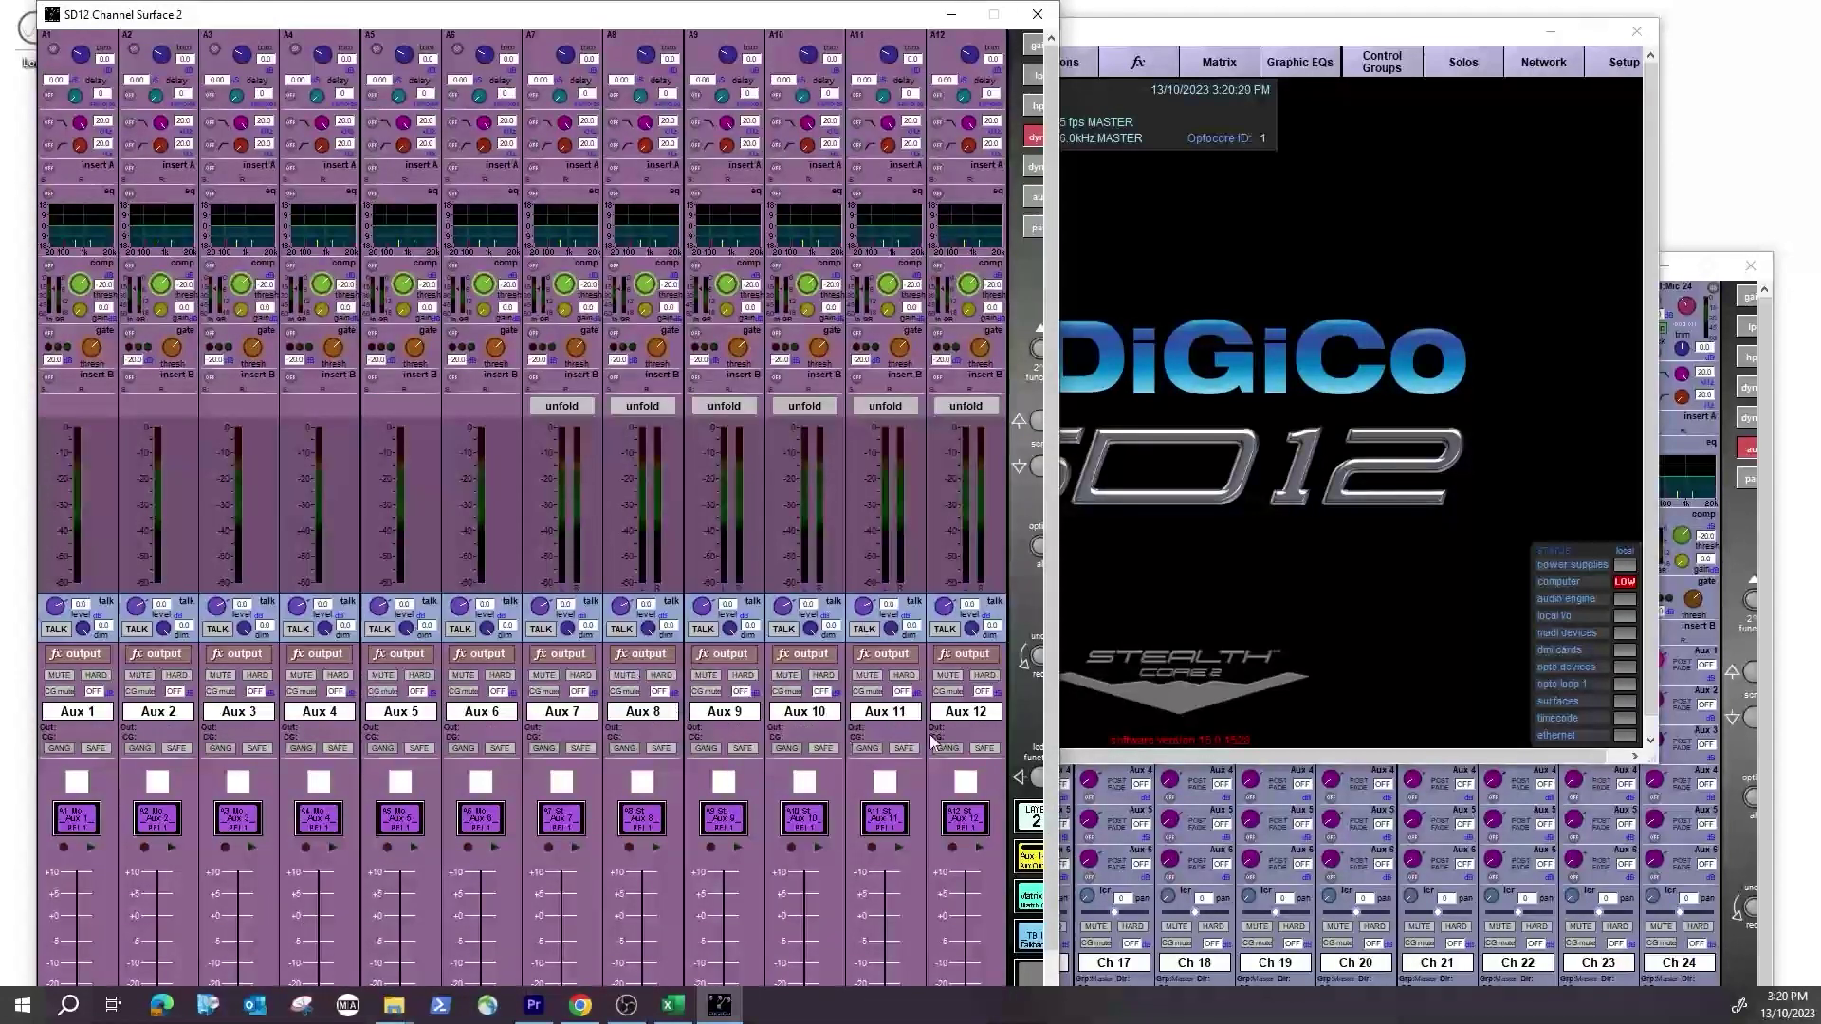
left_click(1037, 822)
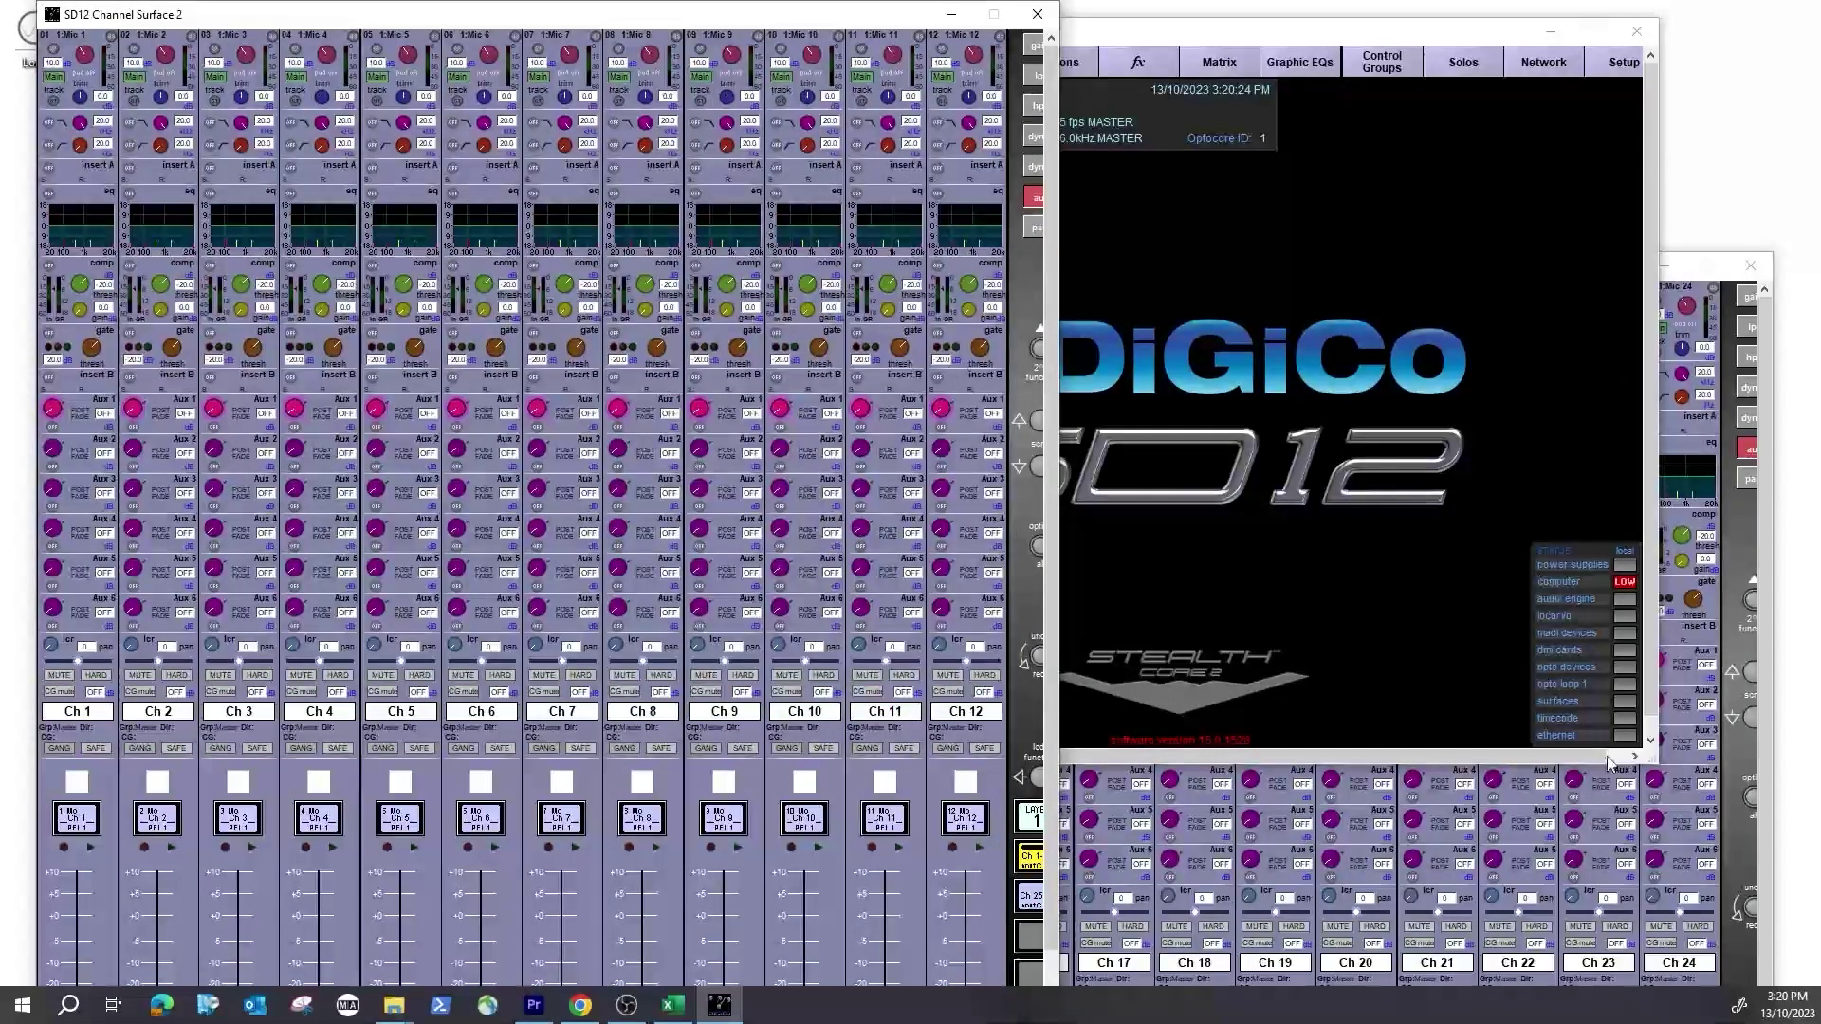
Step: Bring Channel Surface 1 forward and switch its fader banks to the layer 2 group busses
left_click(1471, 966)
left_click_drag(1383, 265, 1404, 55)
left_click(1789, 847)
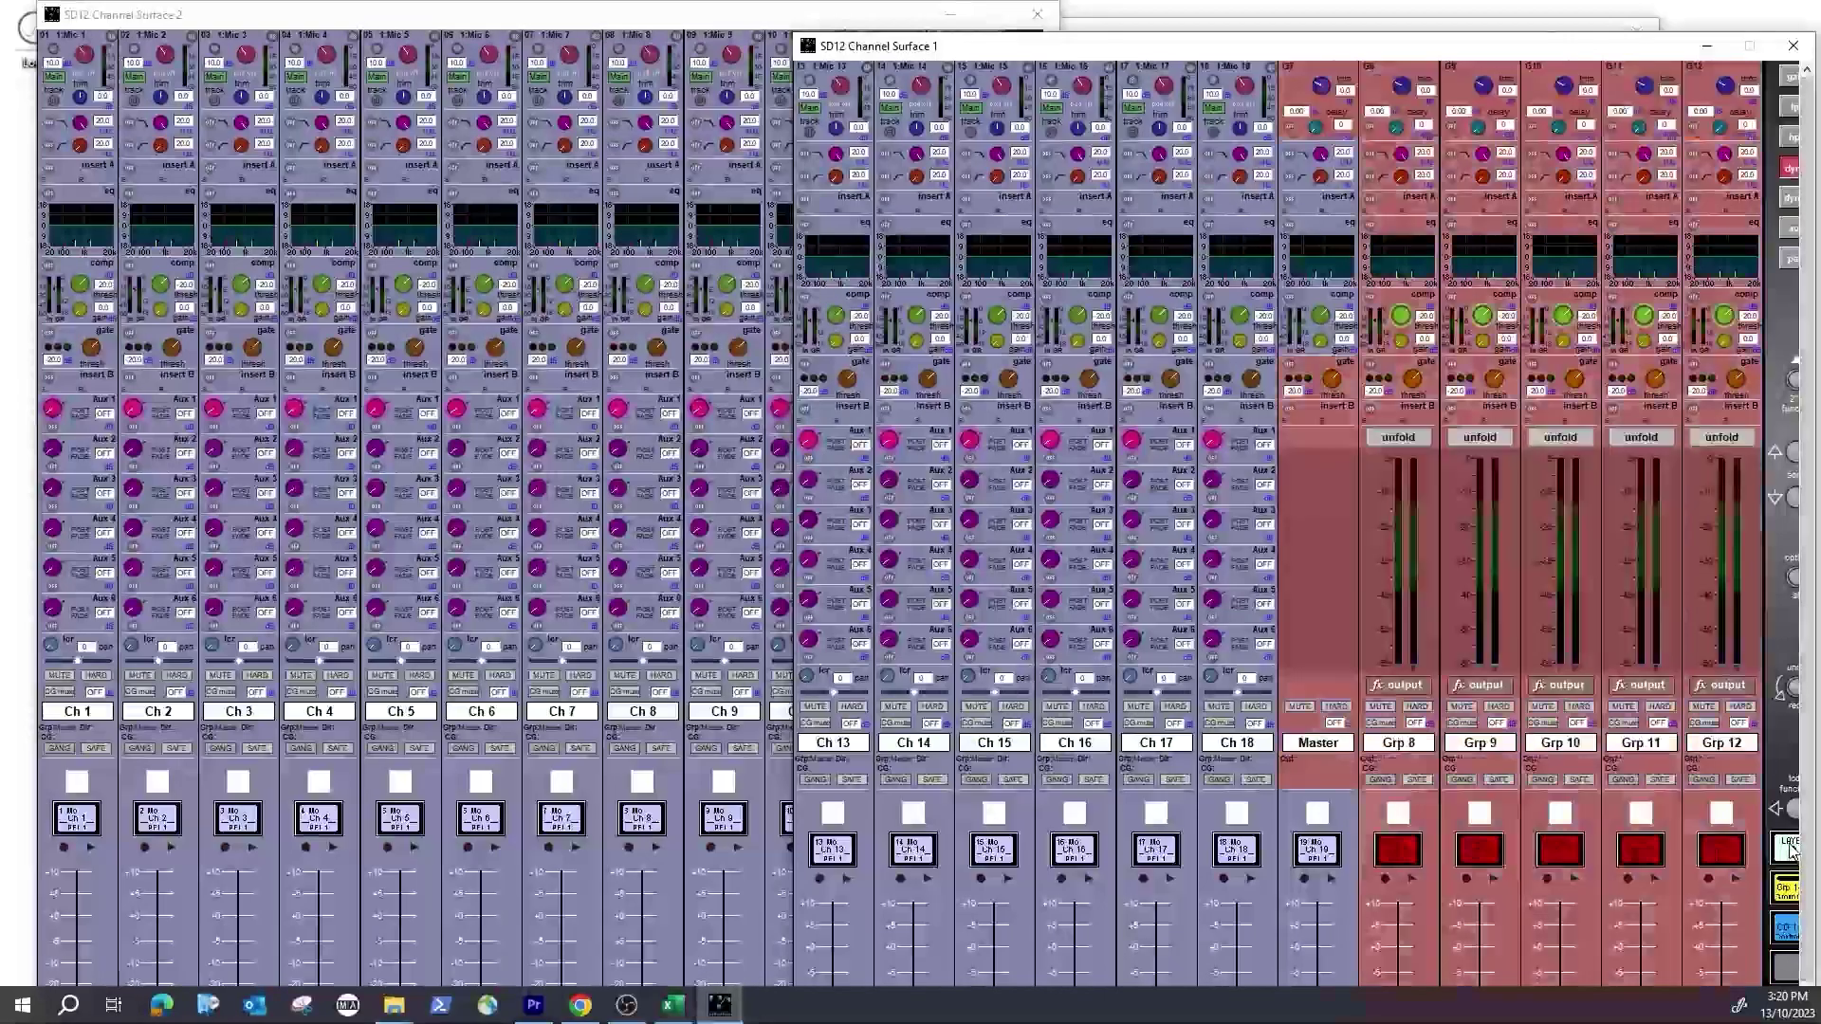
left_click(1789, 847)
left_click(1789, 847)
left_click(1789, 847)
left_click(1789, 847)
Step: Rearrange the Channel Surface 1, Channel Surface 2 and Master screen windows, leaving Channel Surface 1 in front with all its groups in view
left_click_drag(1179, 49, 301, 20)
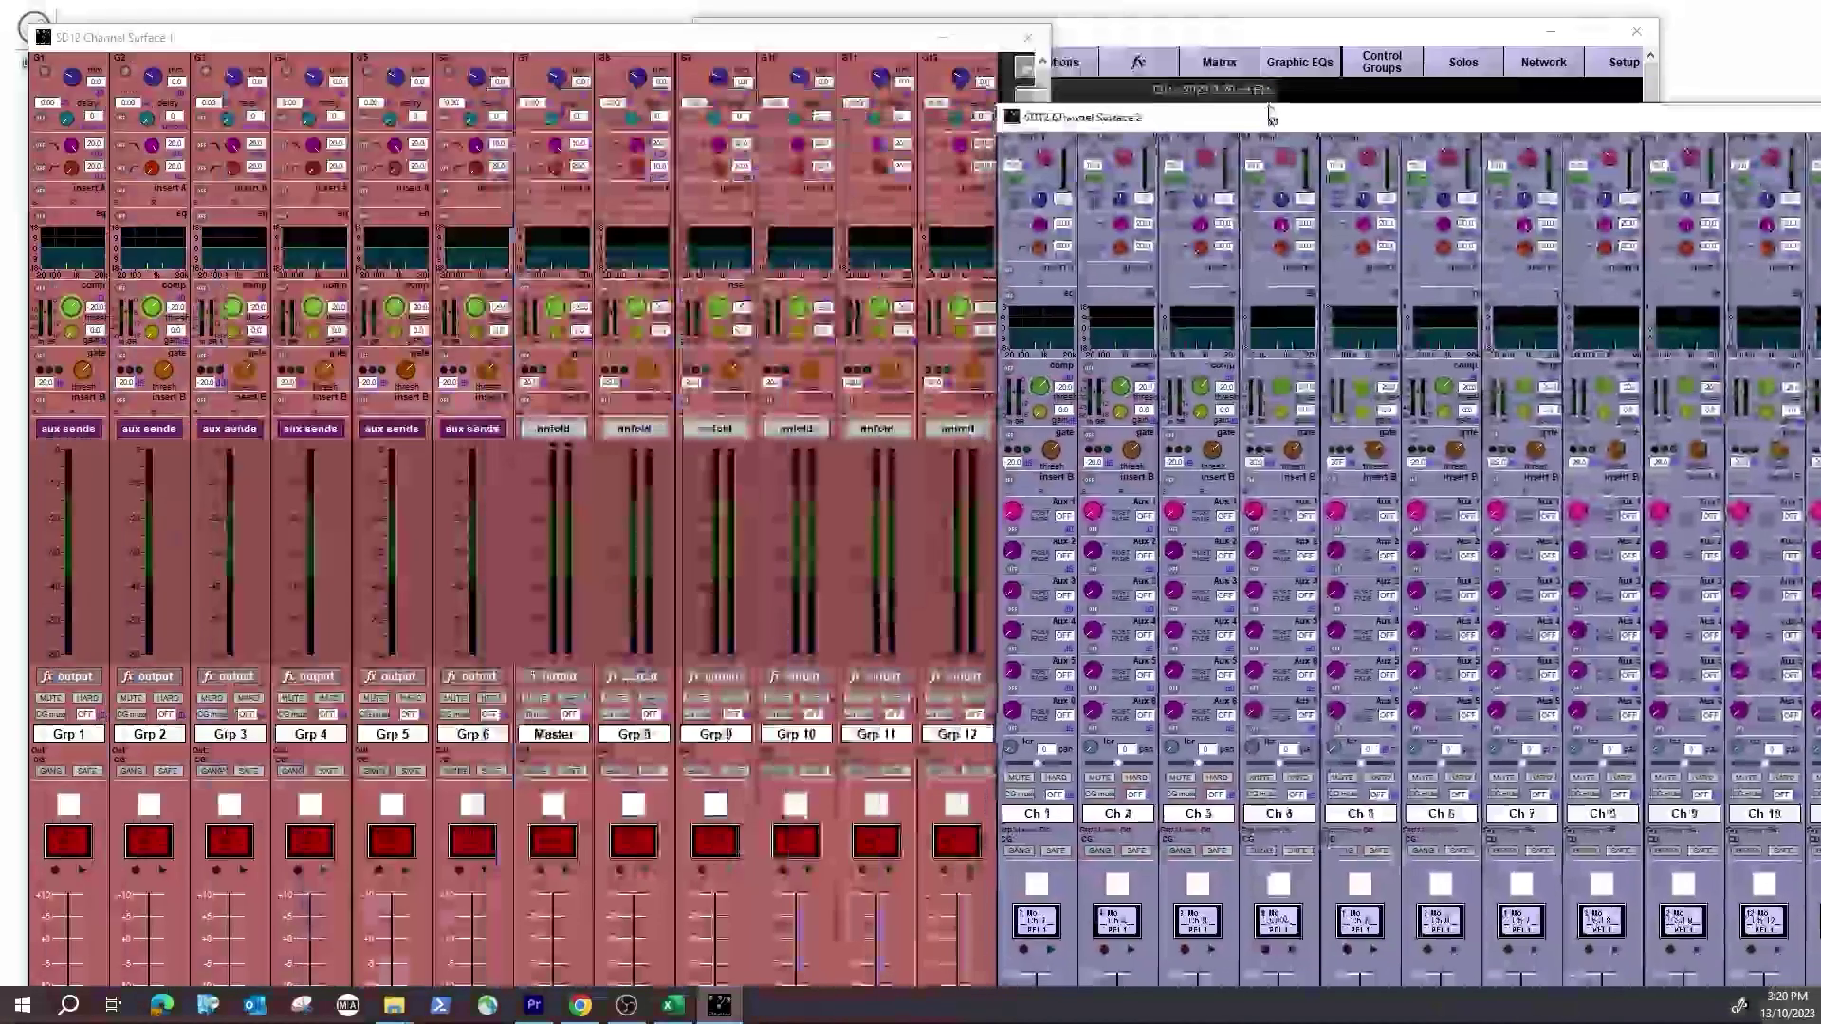
left_click_drag(1271, 114, 1169, 21)
left_click_drag(583, 38, 553, 24)
mouse_move(1175, 29)
left_mouse_down()
mouse_move(1219, 31)
mouse_move(1223, 297)
mouse_move(1248, 44)
mouse_move(1184, 62)
left_mouse_up()
left_click(1184, 32)
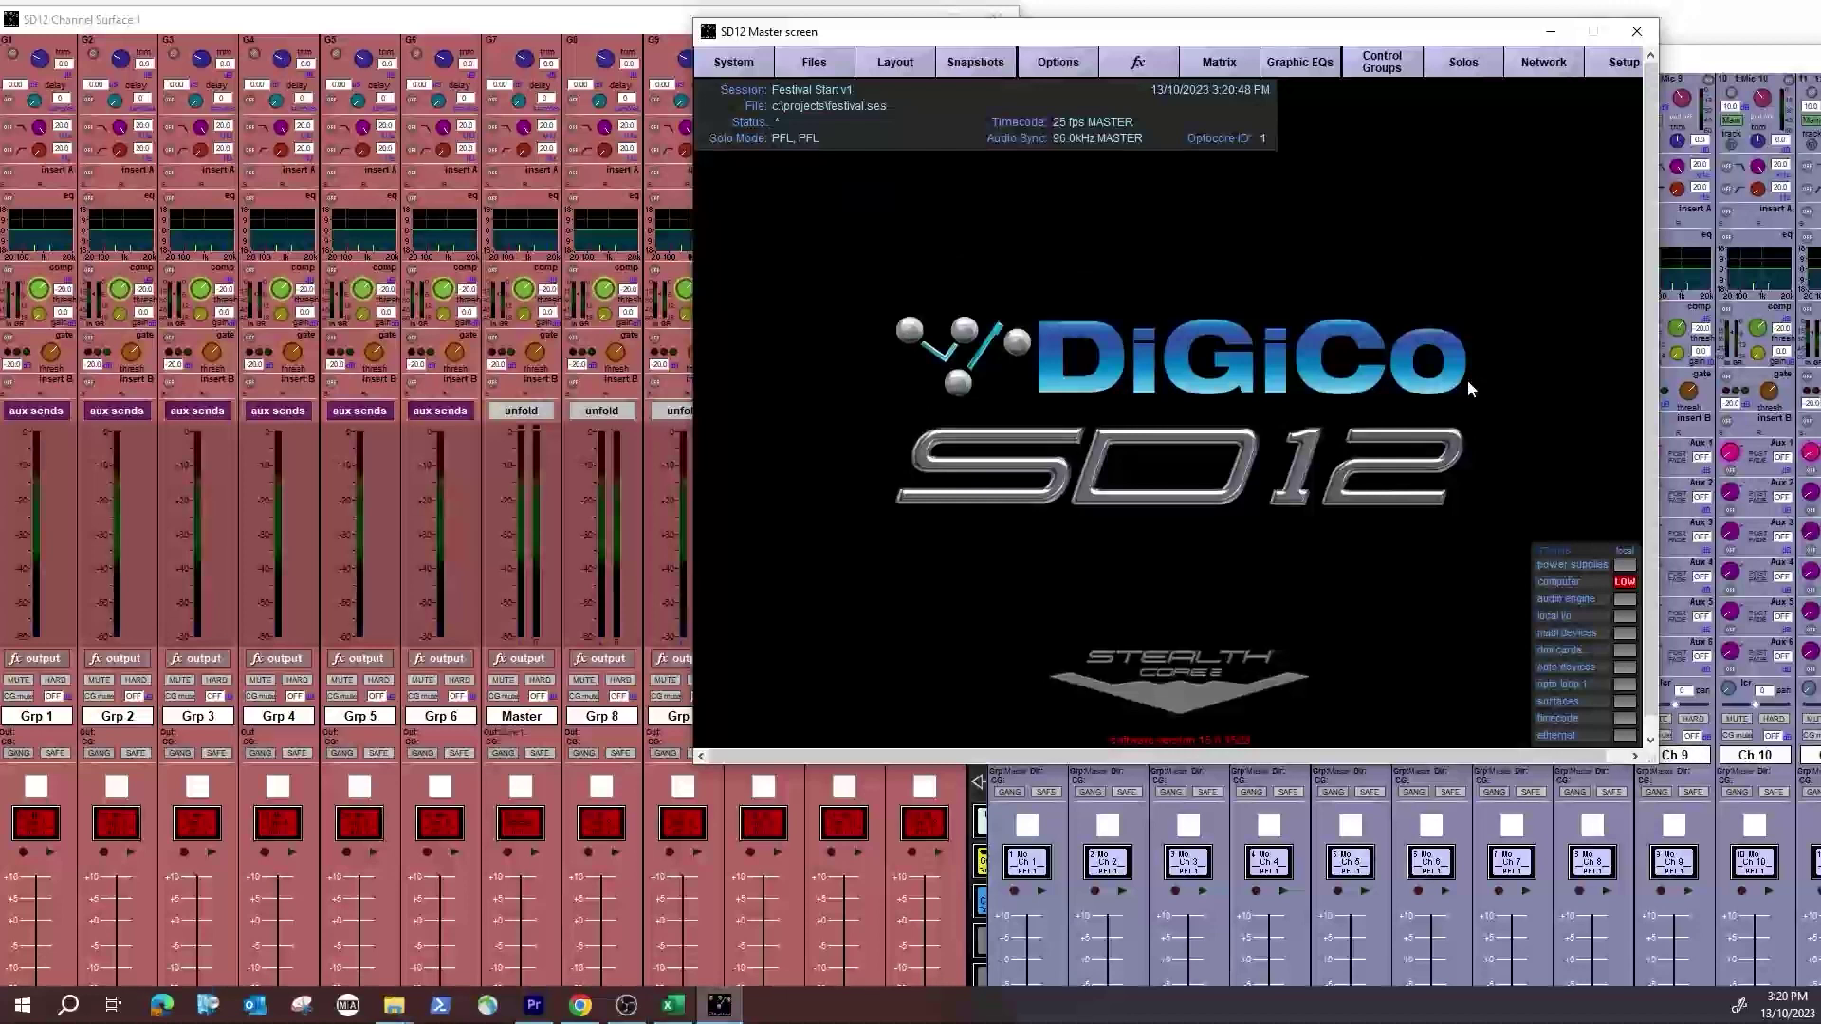
left_click_drag(1271, 31, 1490, 15)
left_click(724, 21)
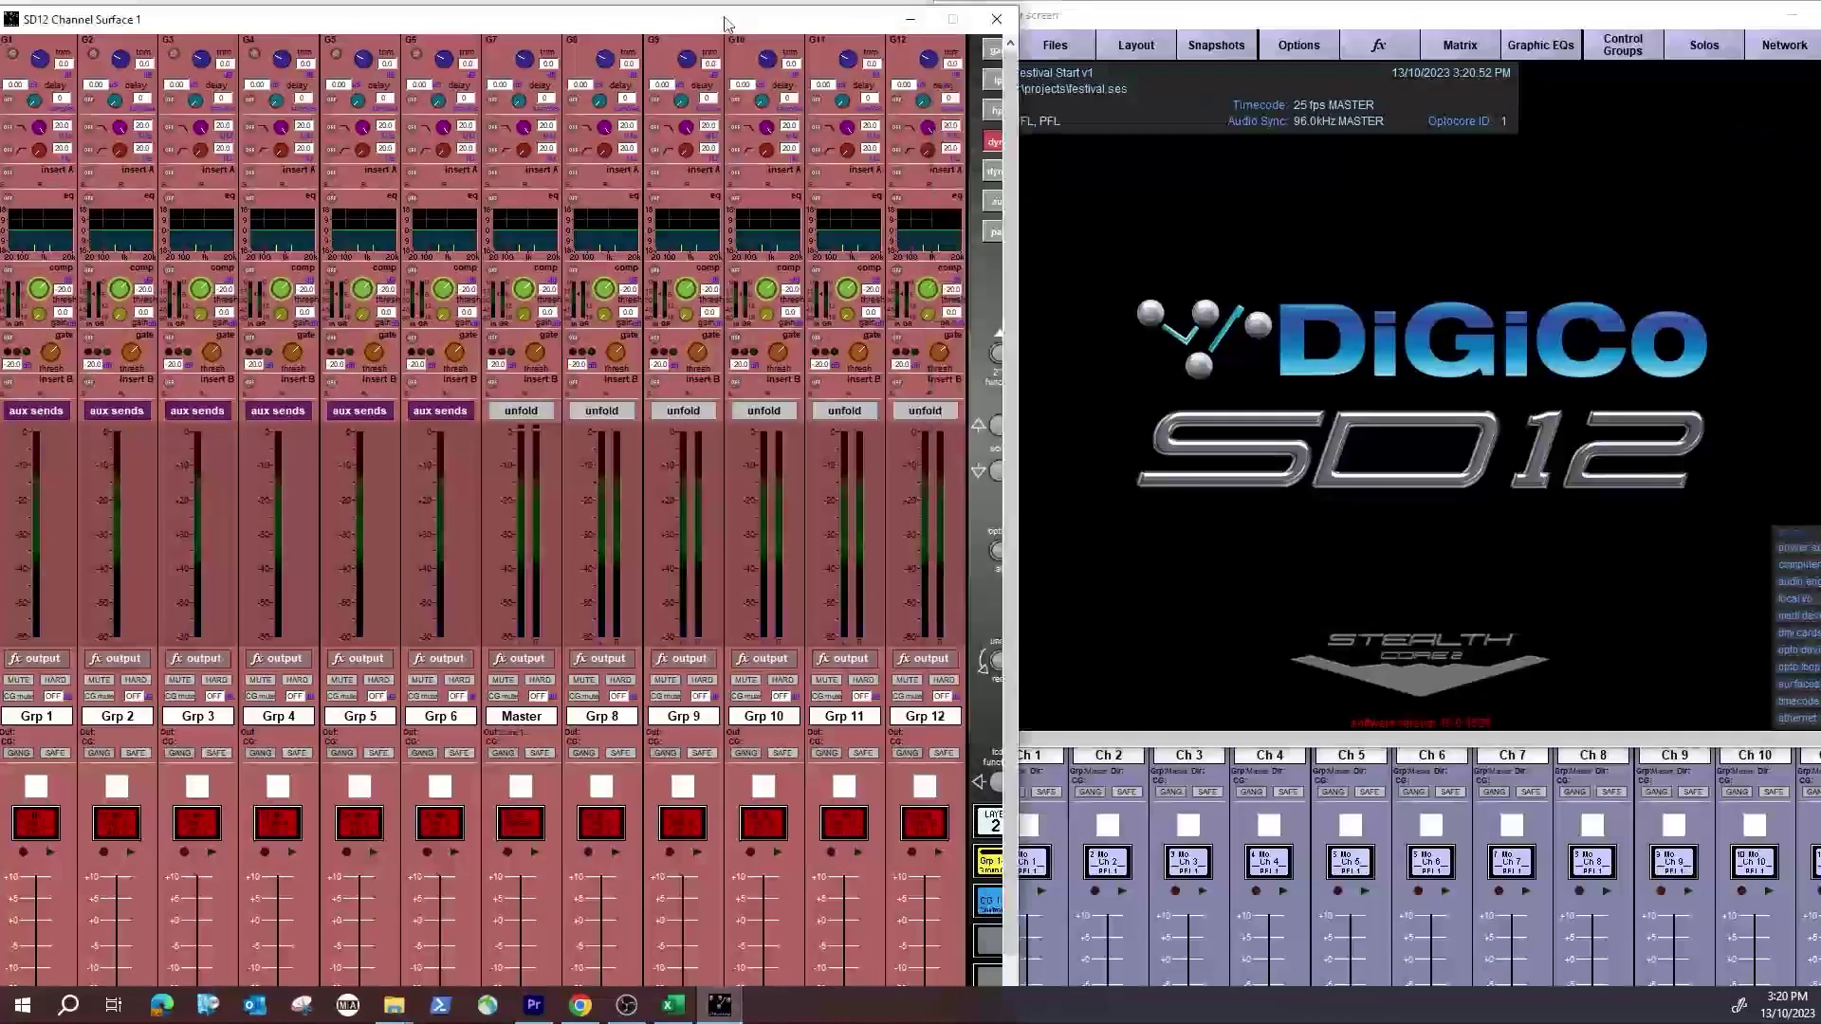
left_click_drag(607, 24, 991, 25)
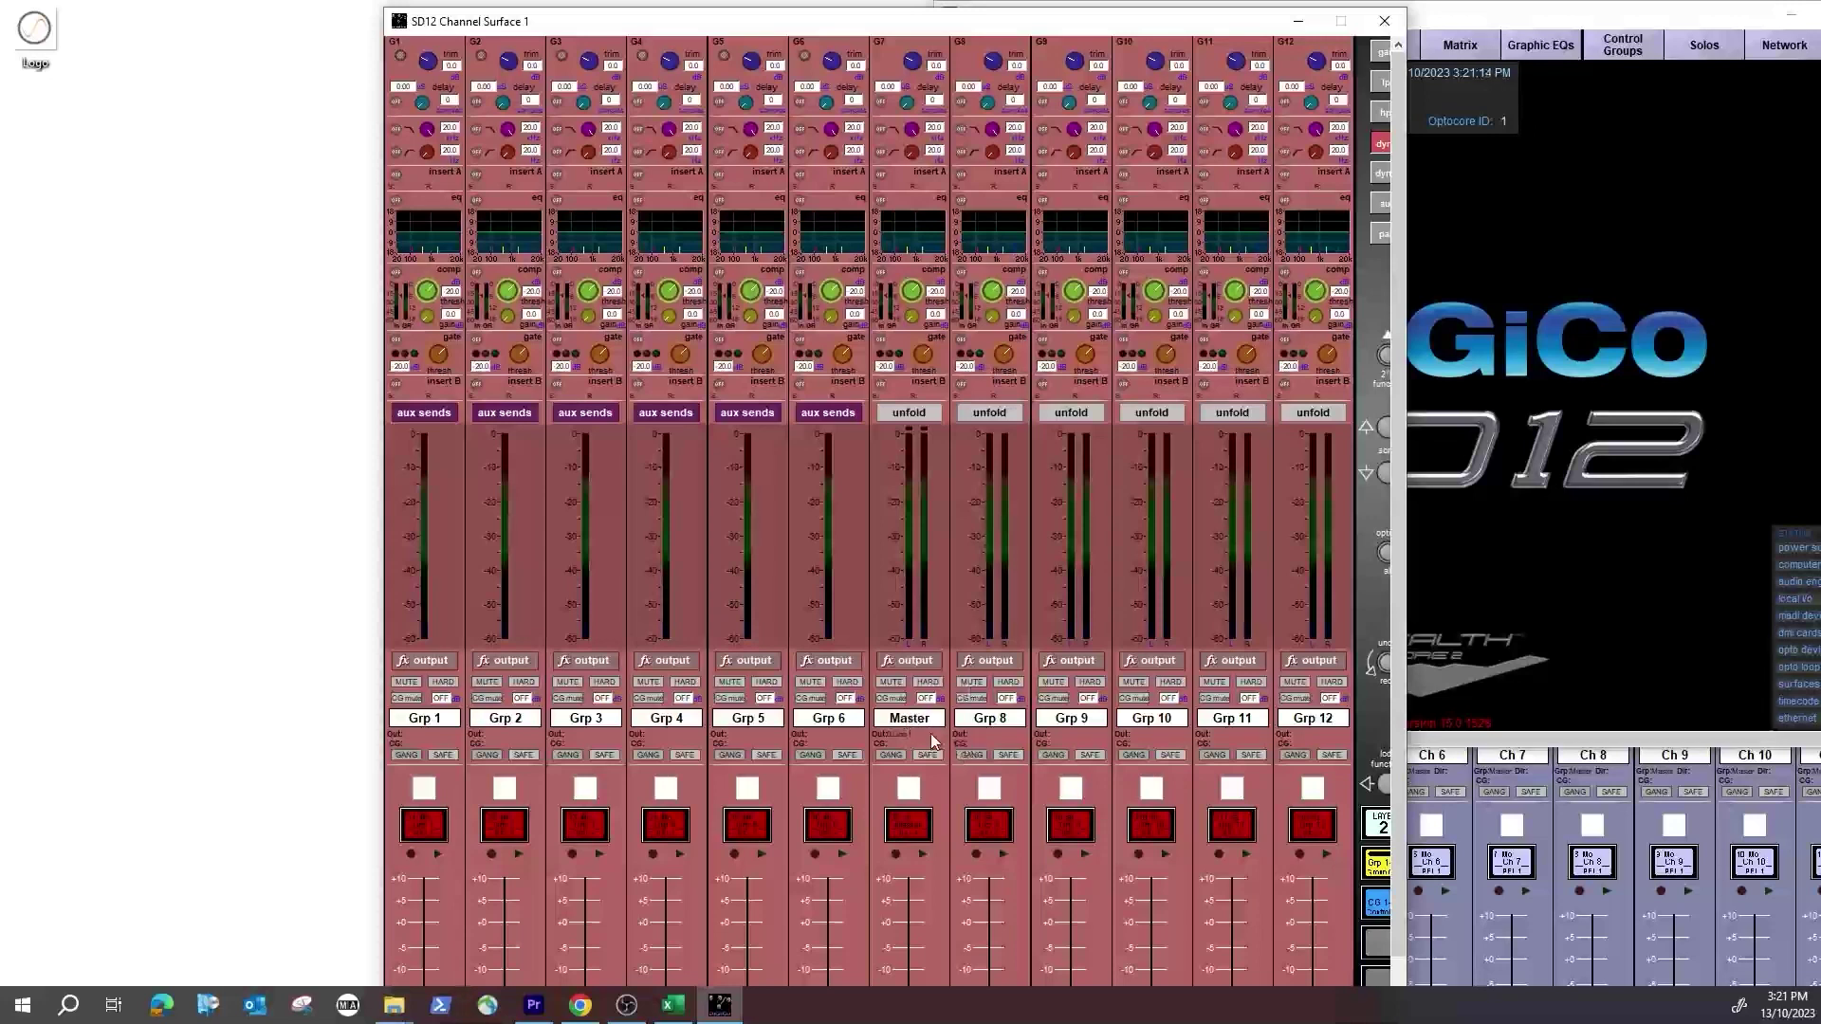
Step: Rename the Master group buss to "Grp 07" in its outputs settings
left_click(904, 721)
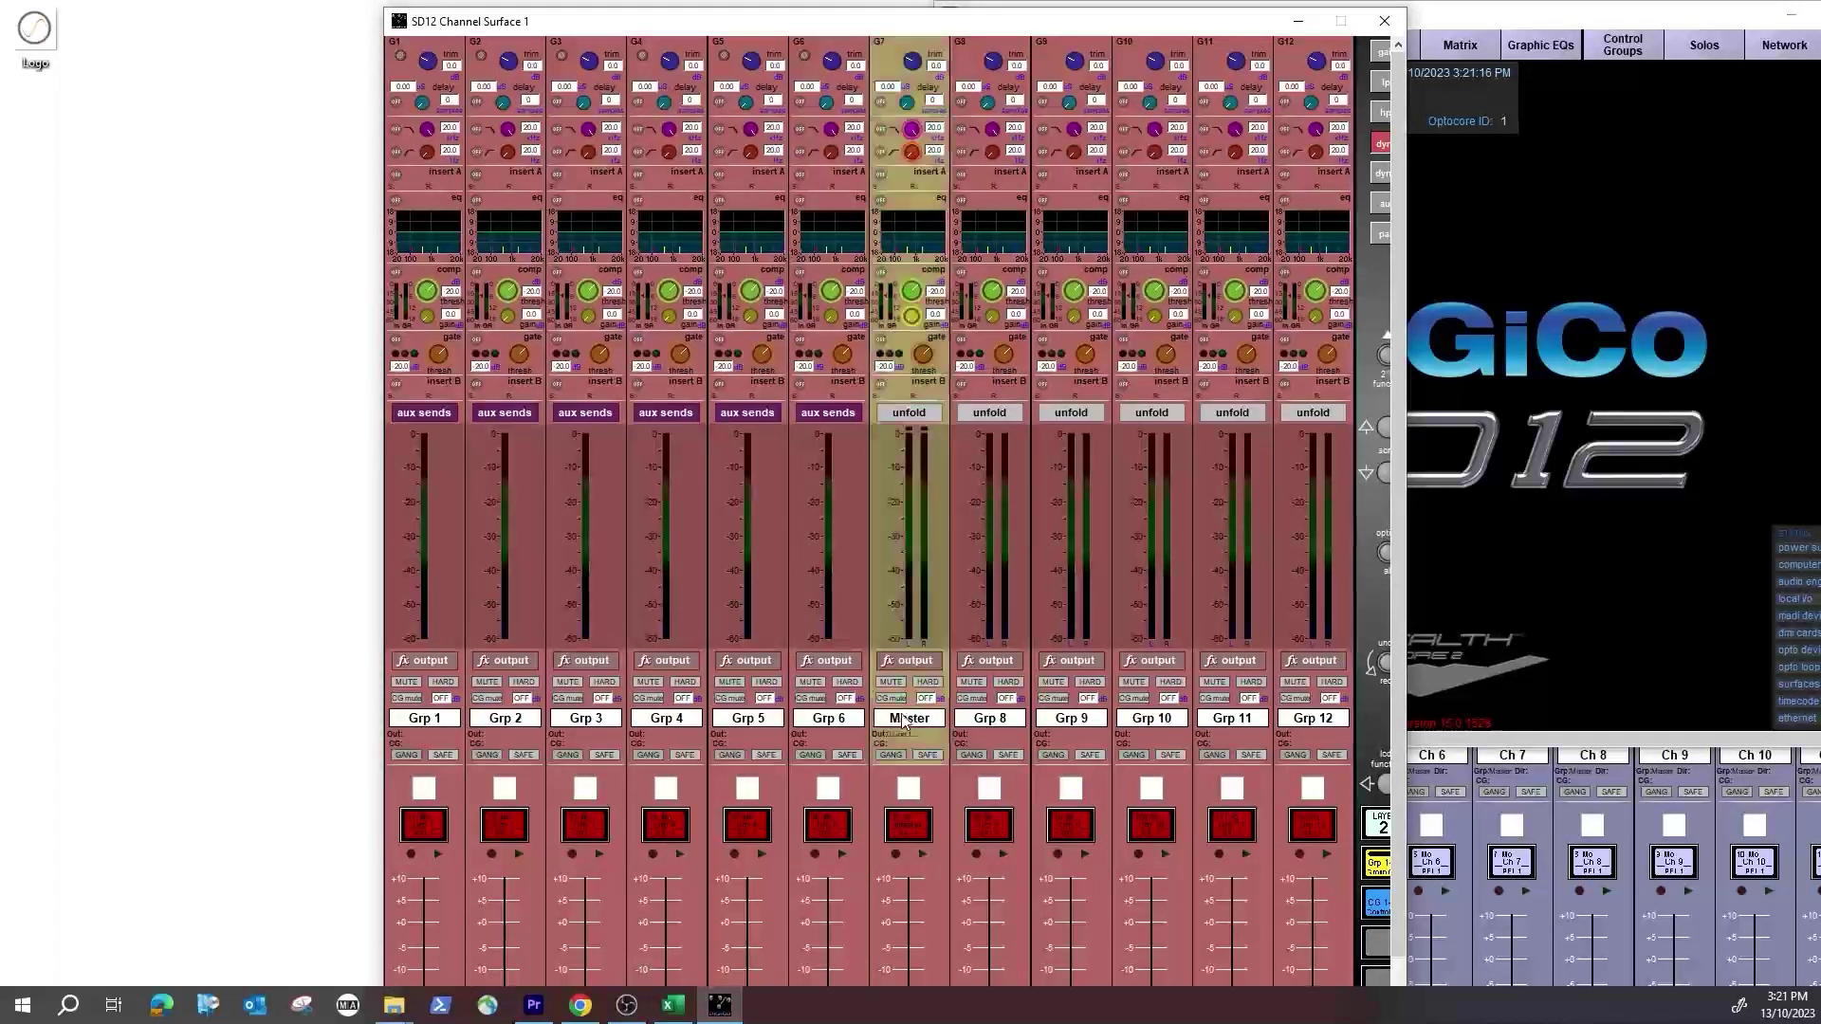
left_click(903, 721)
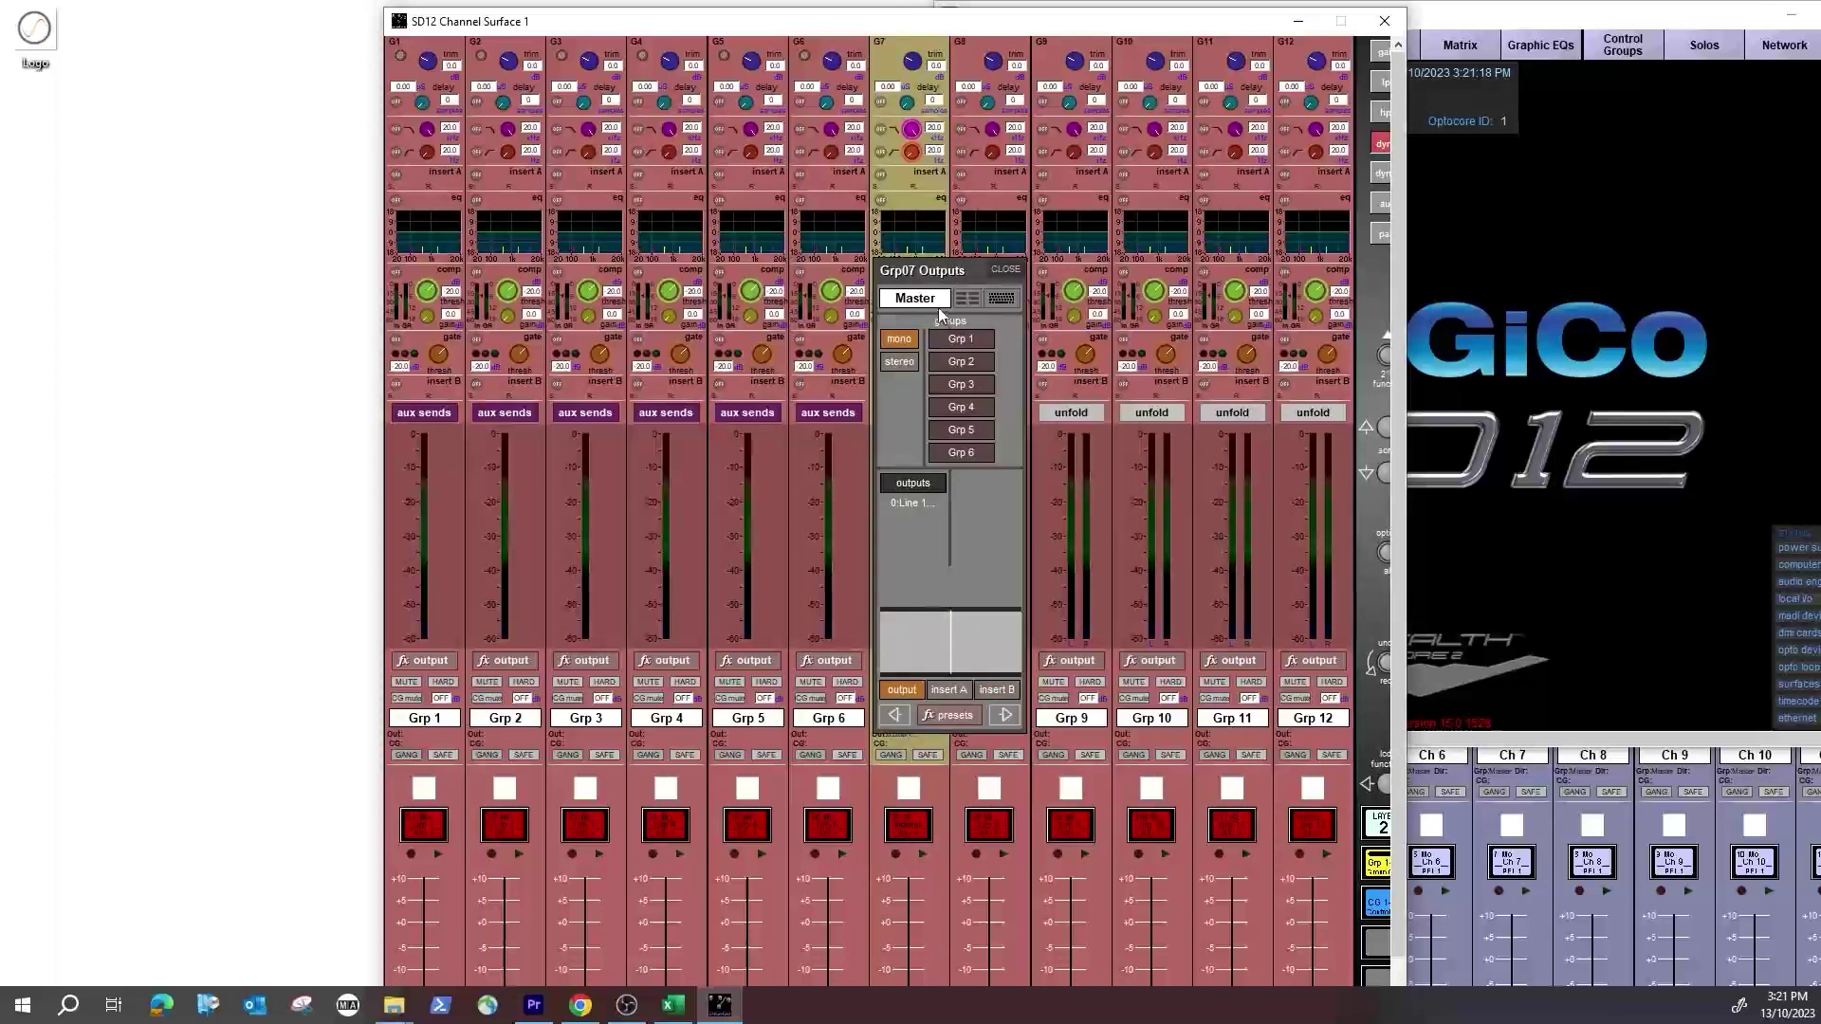
left_click(938, 299)
type("Grp 07")
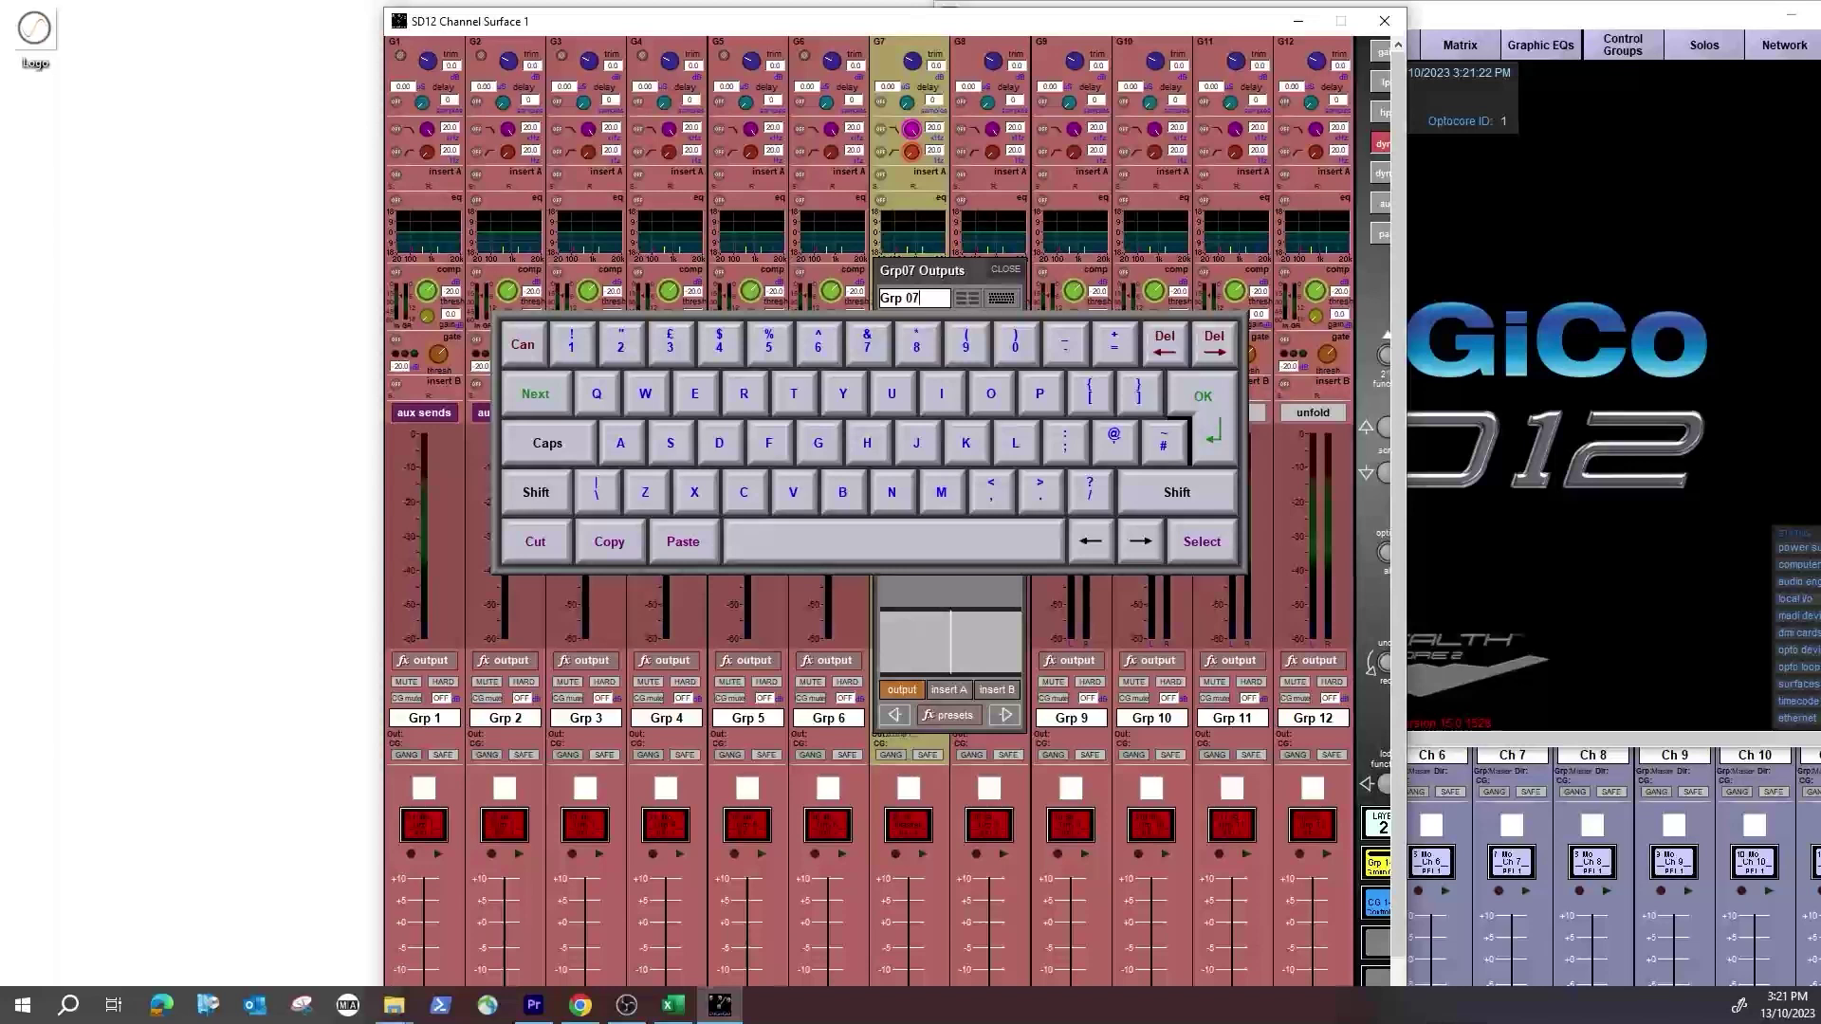
key("Return")
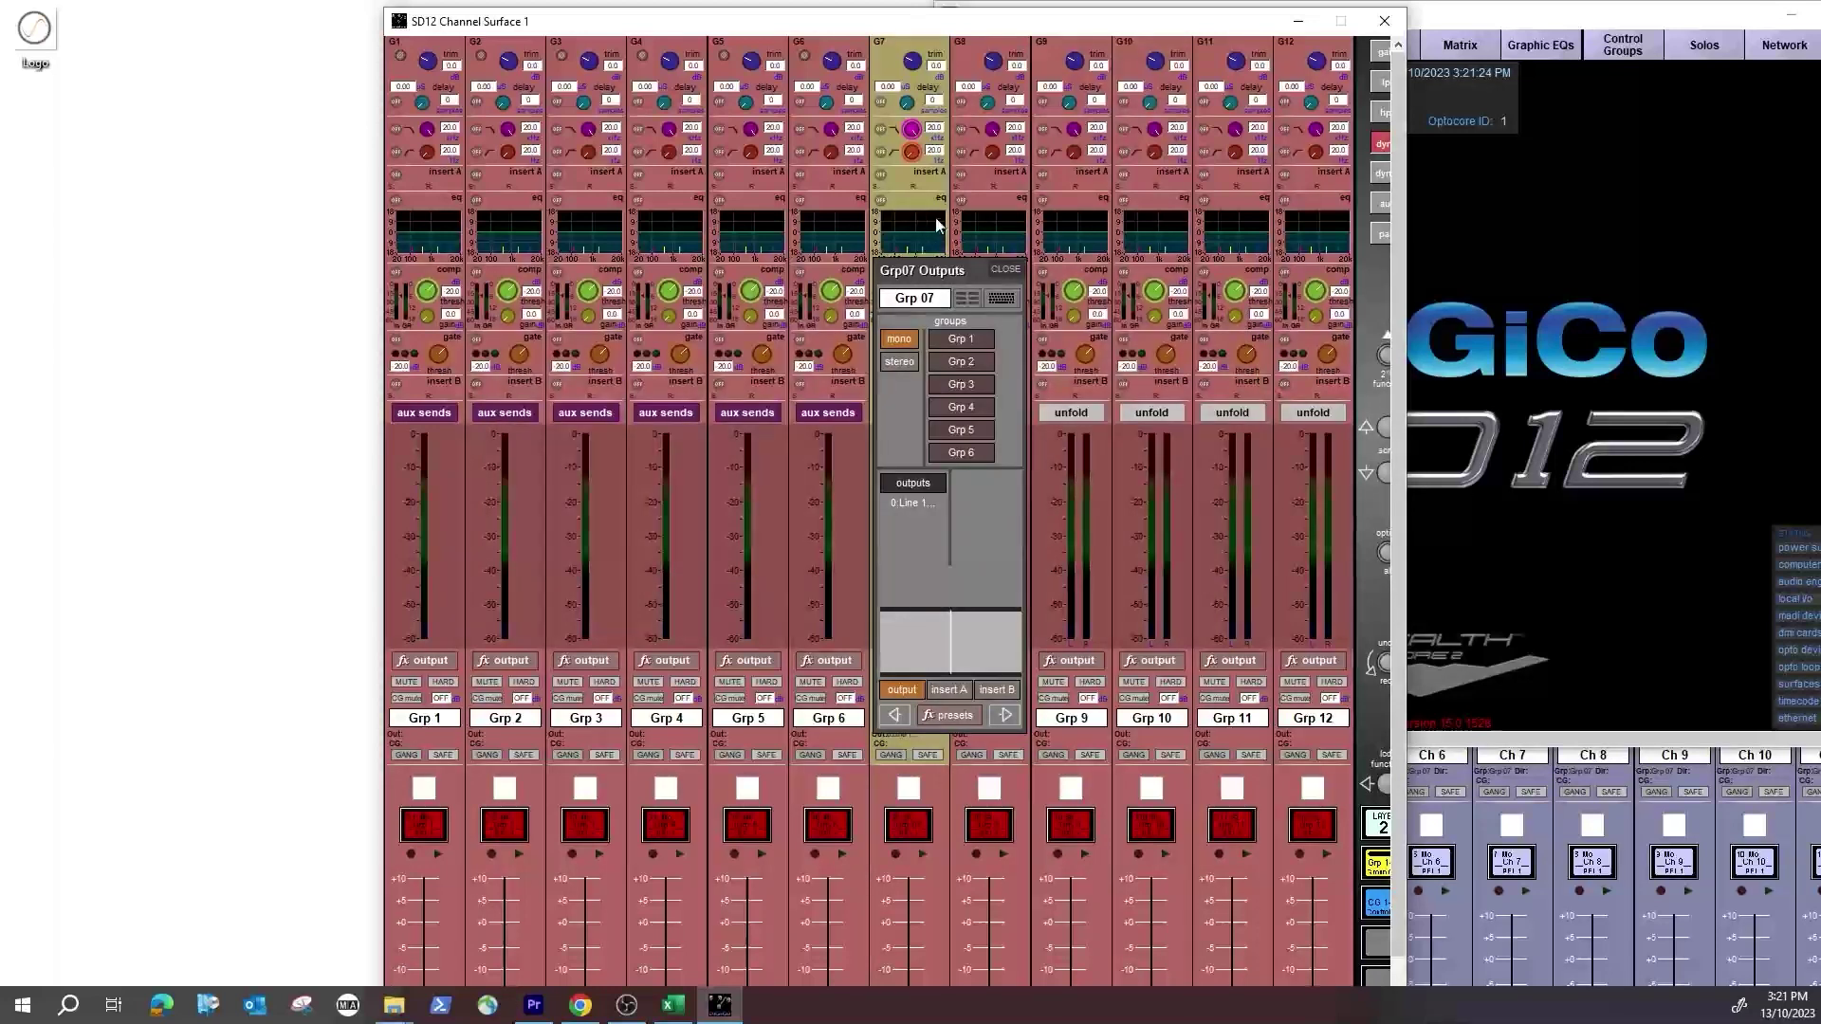
left_click(1004, 269)
Step: Rename group 12 as "MASTER" in its outputs settings and move the Channel Surface 1 window clear of the Master screen
left_click(1323, 716)
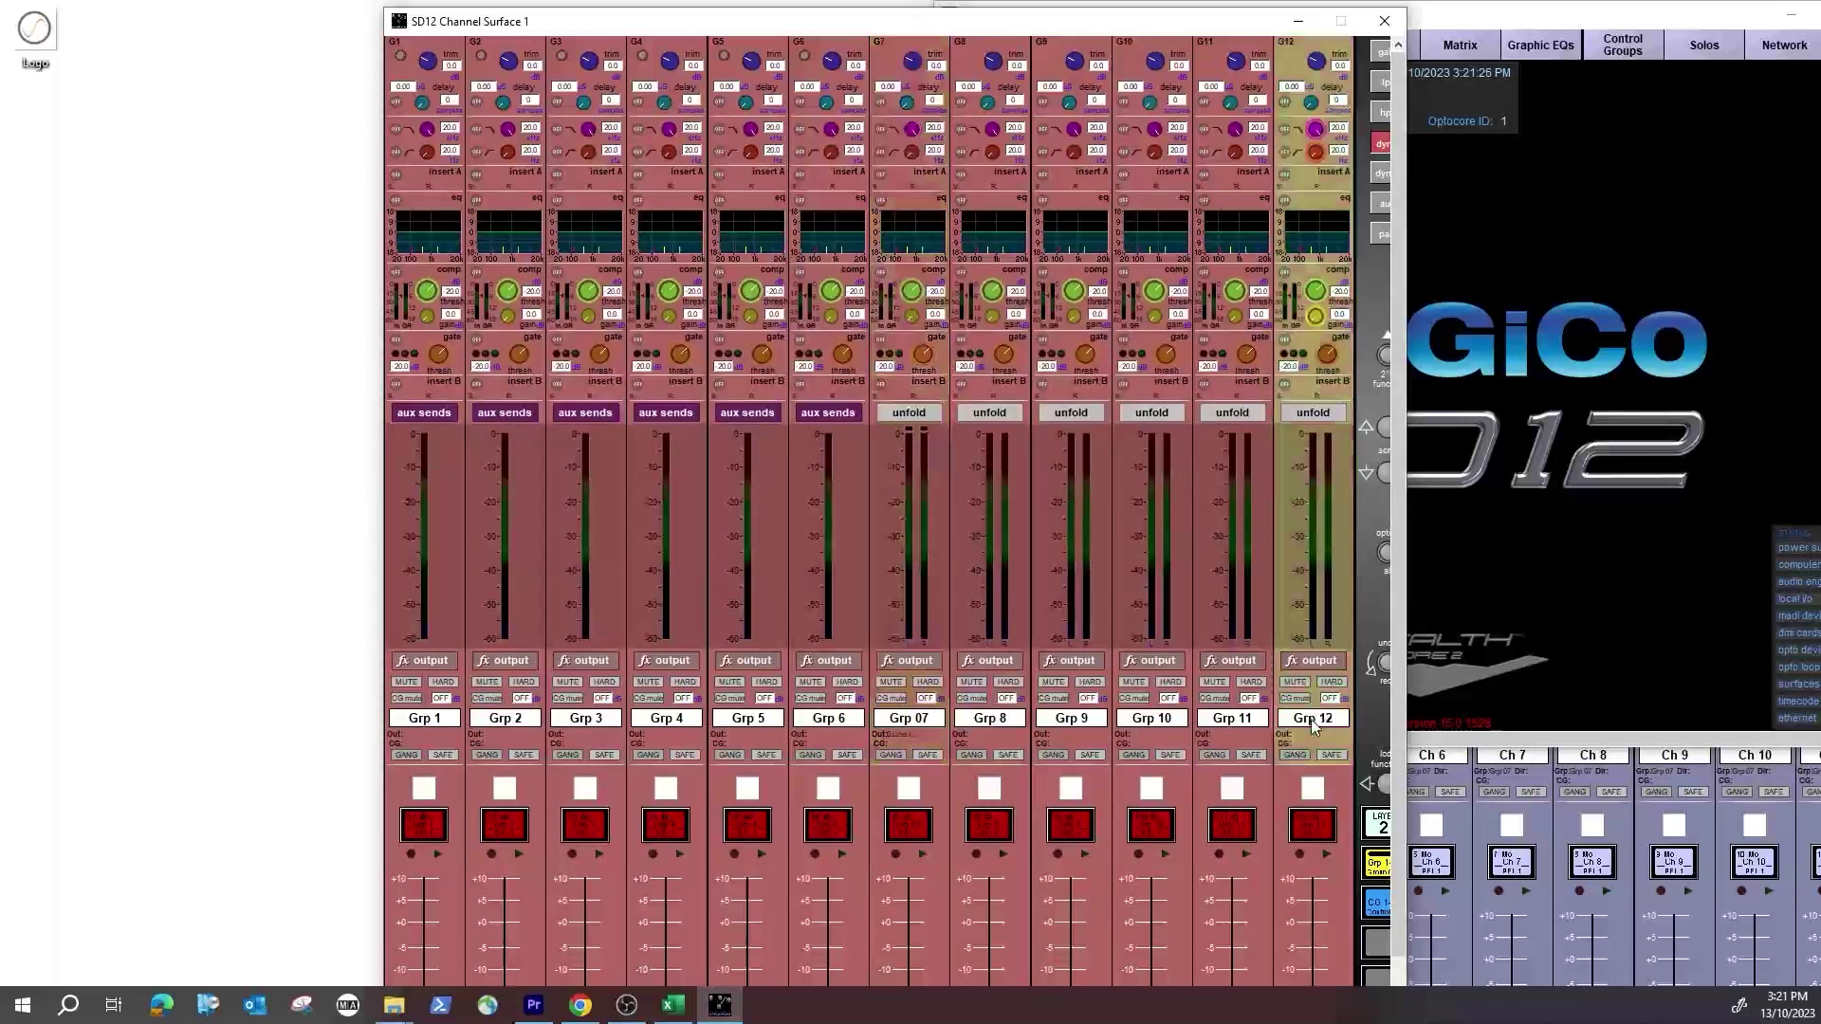
left_click(1252, 300)
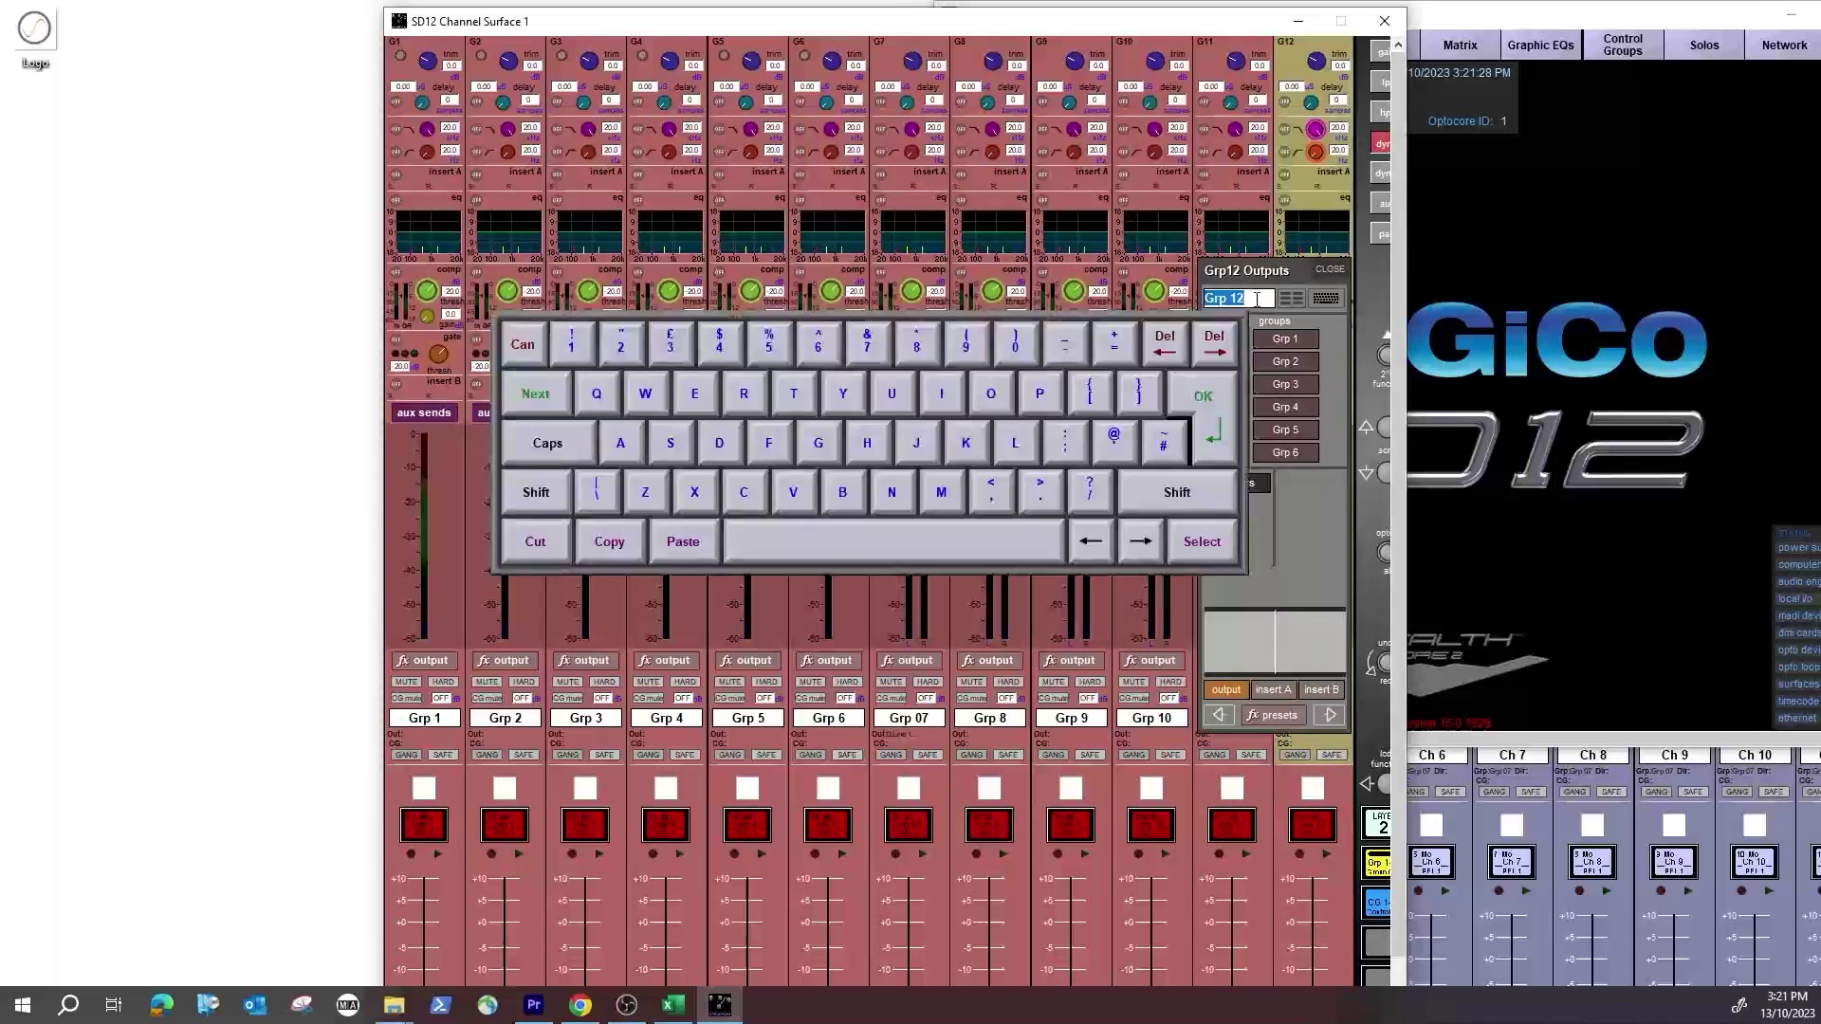
type("MASTYE")
key("BackSpace")
key("BackSpace")
type("ER")
key("Return")
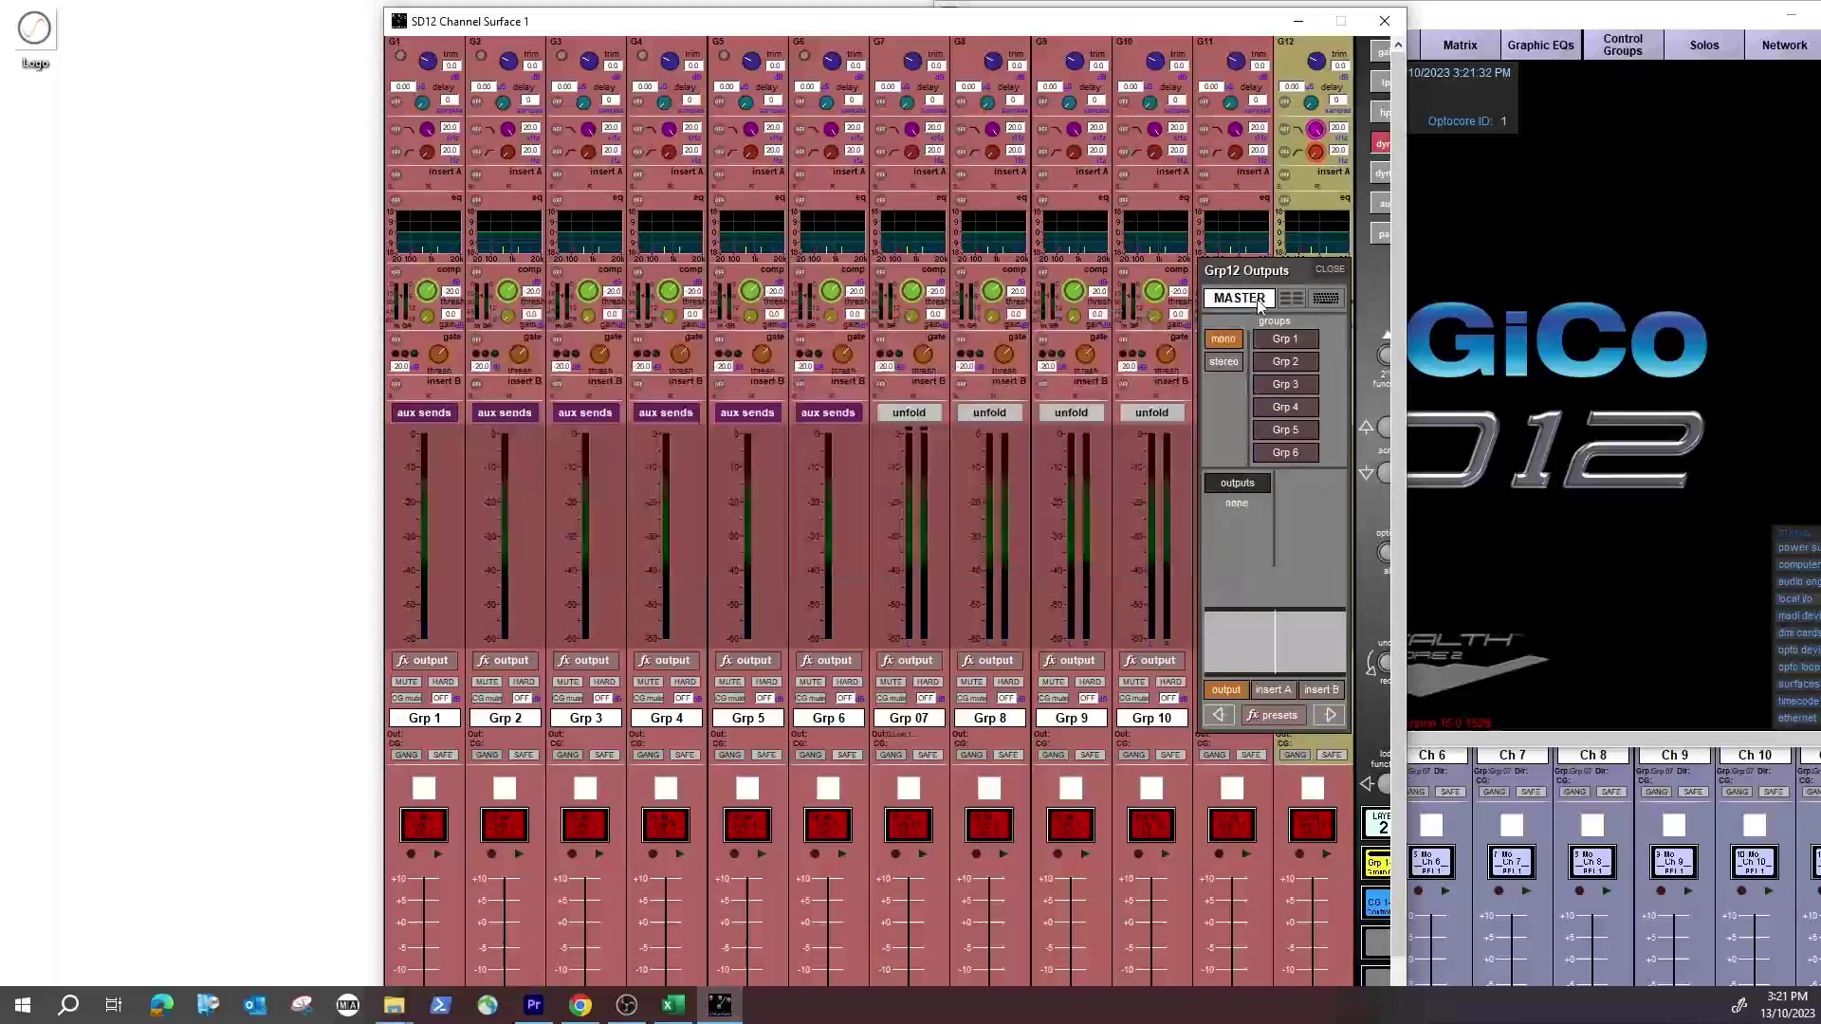
left_click(1328, 271)
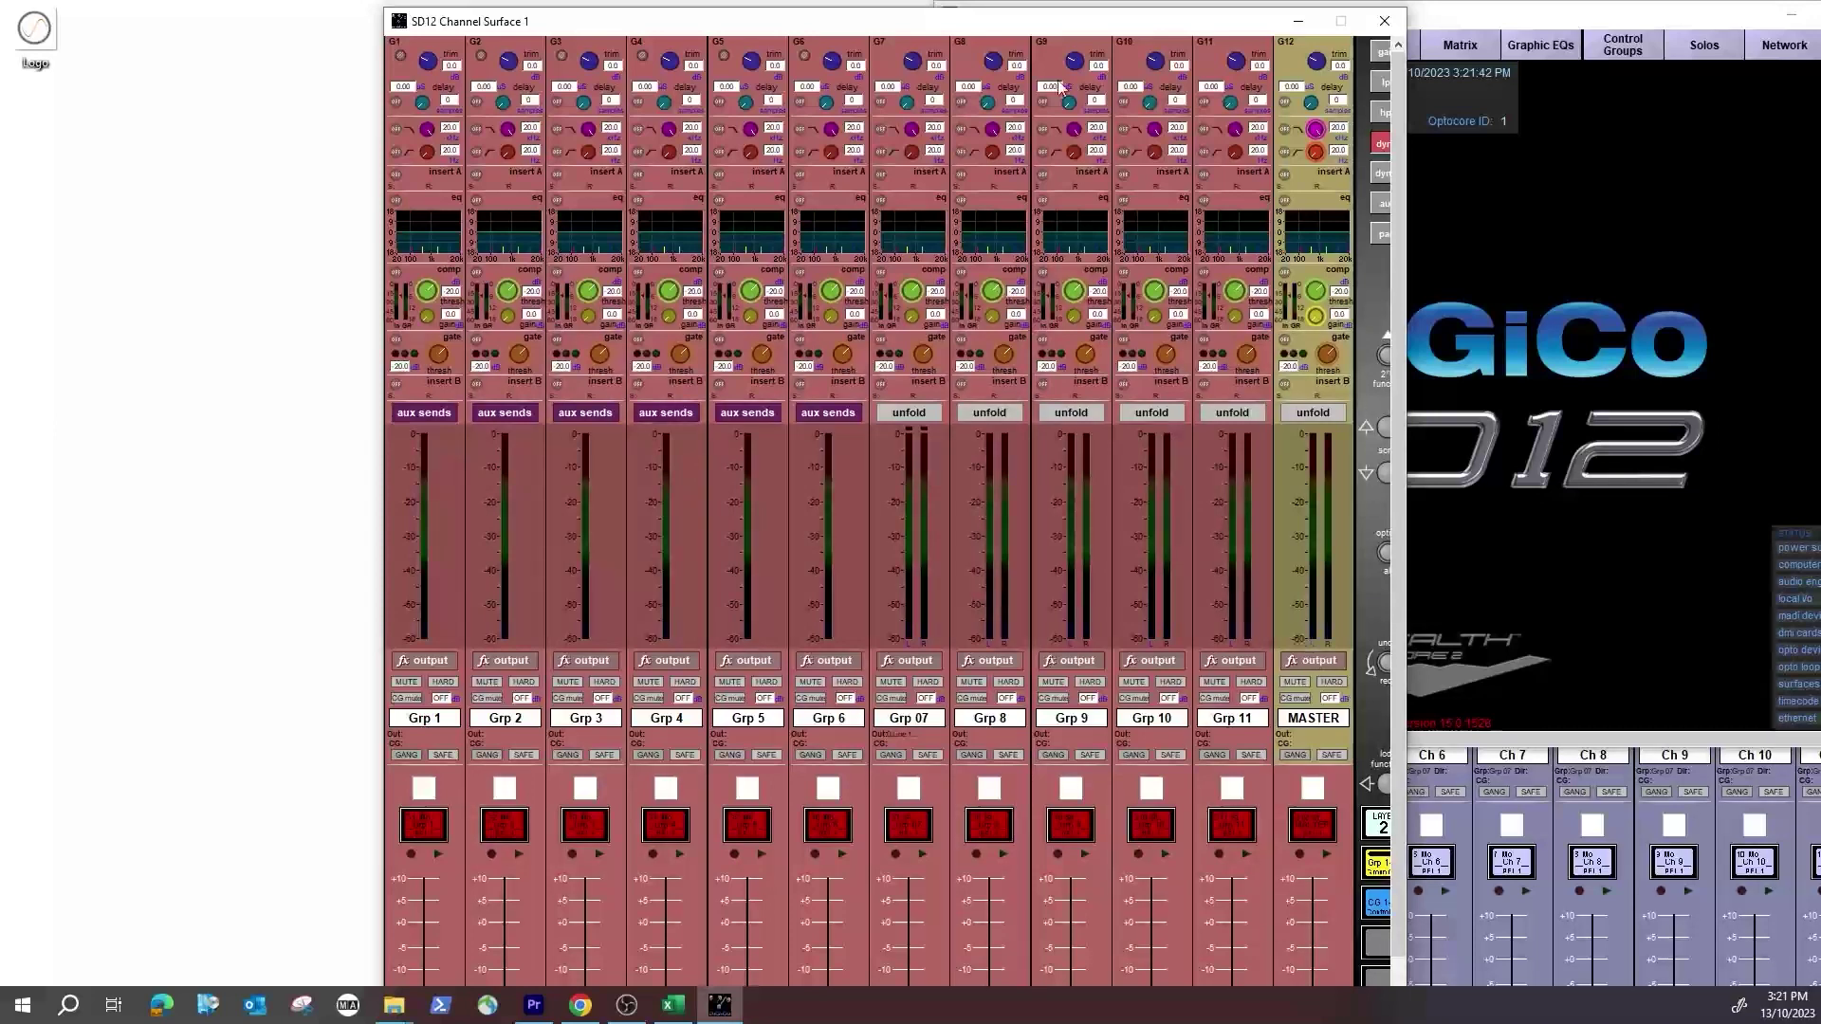
left_click_drag(962, 29, 593, 29)
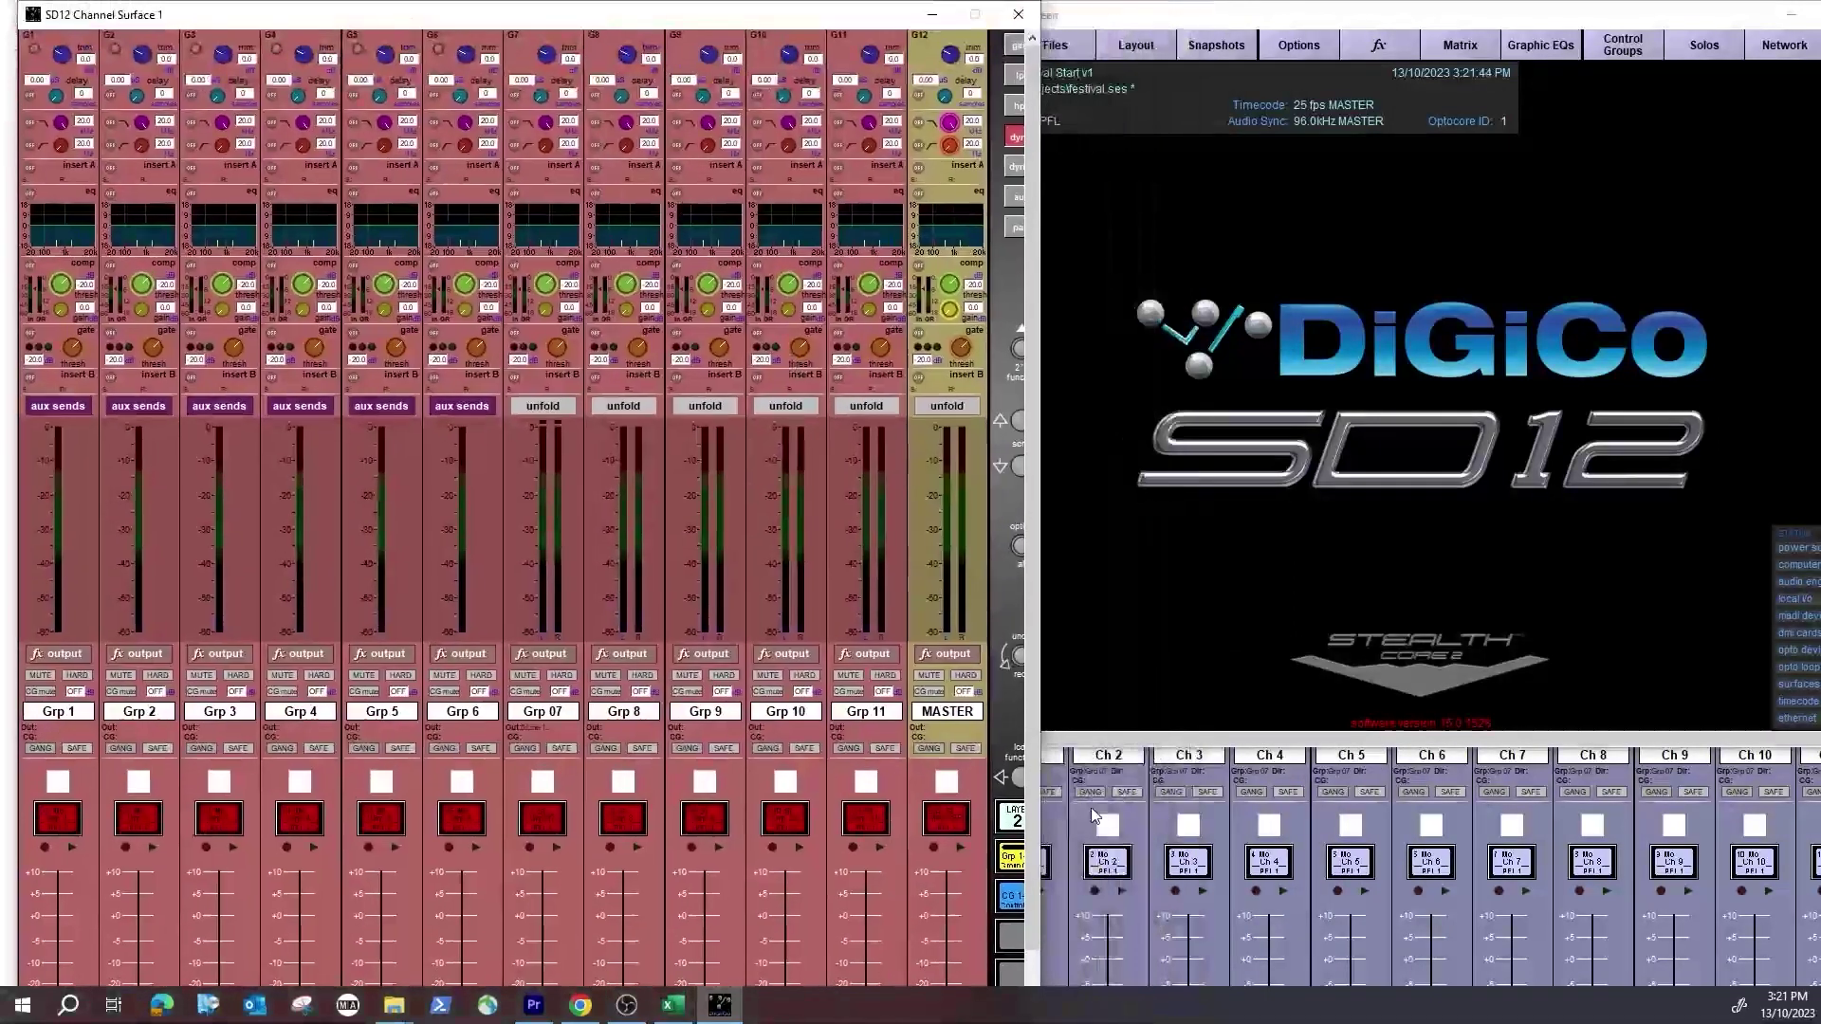
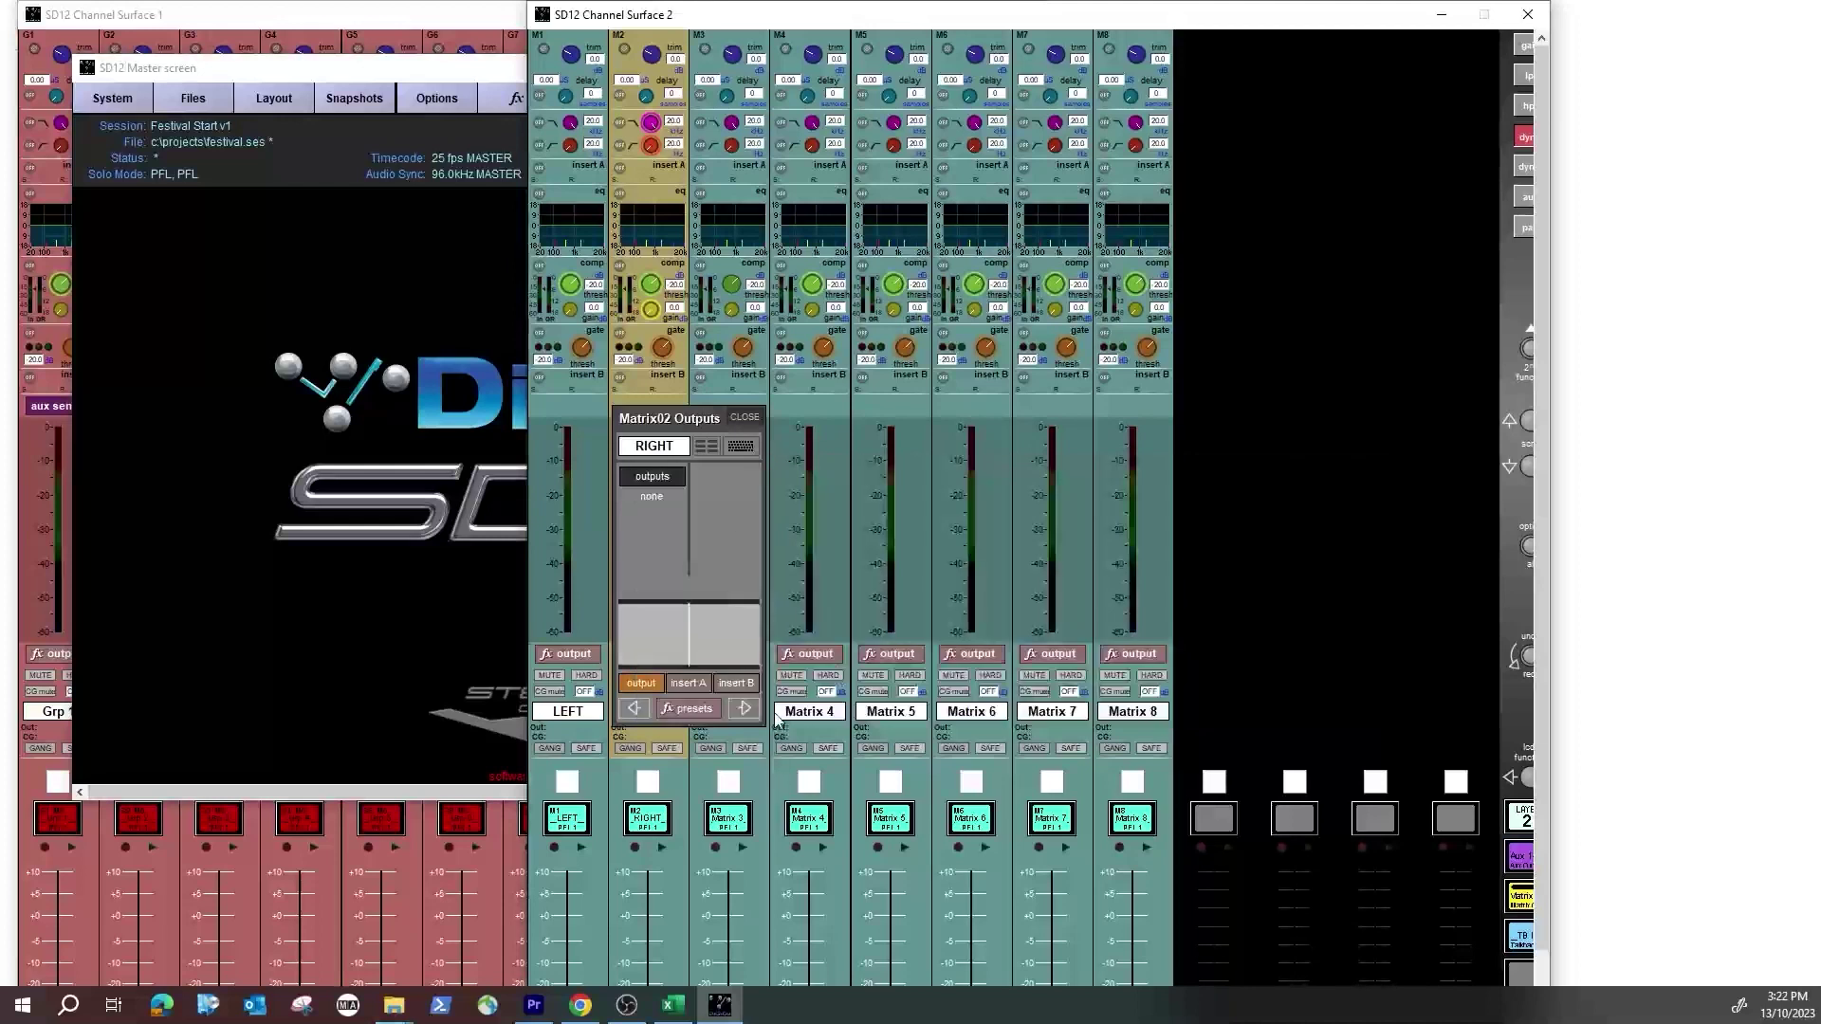
Step: Rename Matrix 3 as "SUB" and Matrix 4 as "INFILL" in their outputs settings
left_click(754, 447)
type("SUB")
left_click(1356, 563)
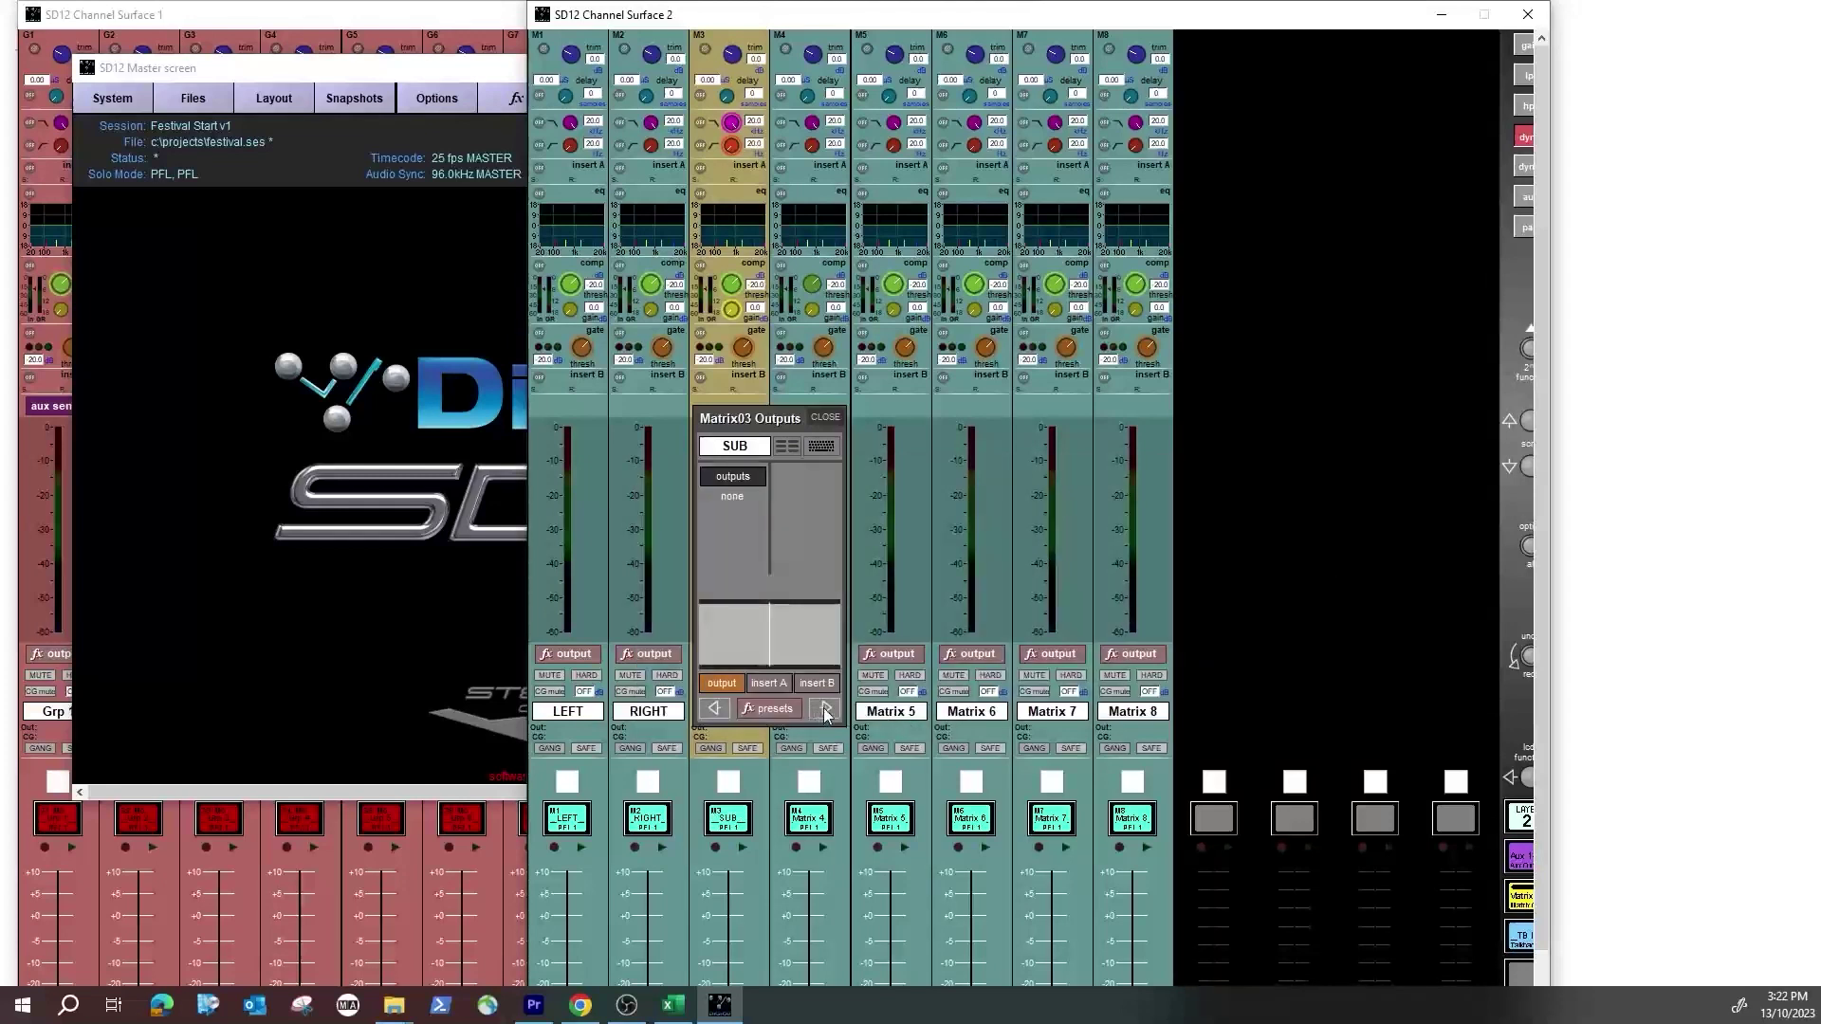
left_click(824, 713)
left_click(833, 447)
type("INFILL")
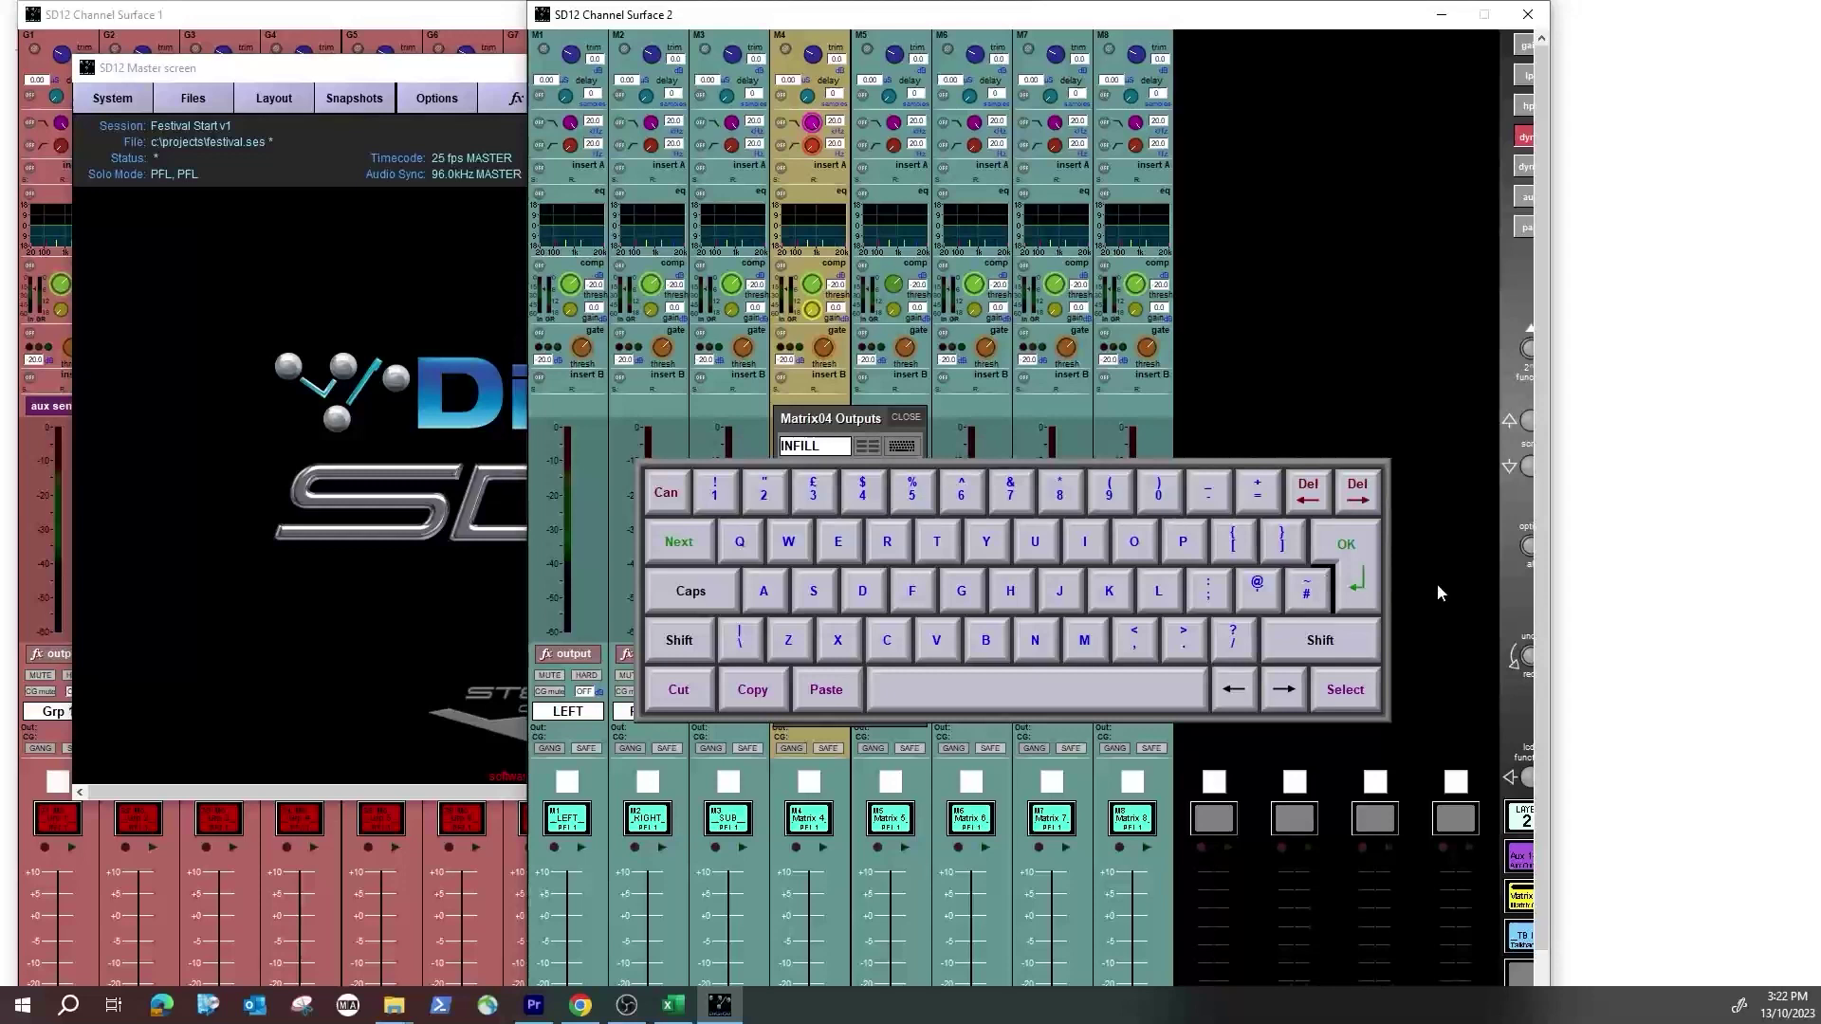
left_click(1356, 570)
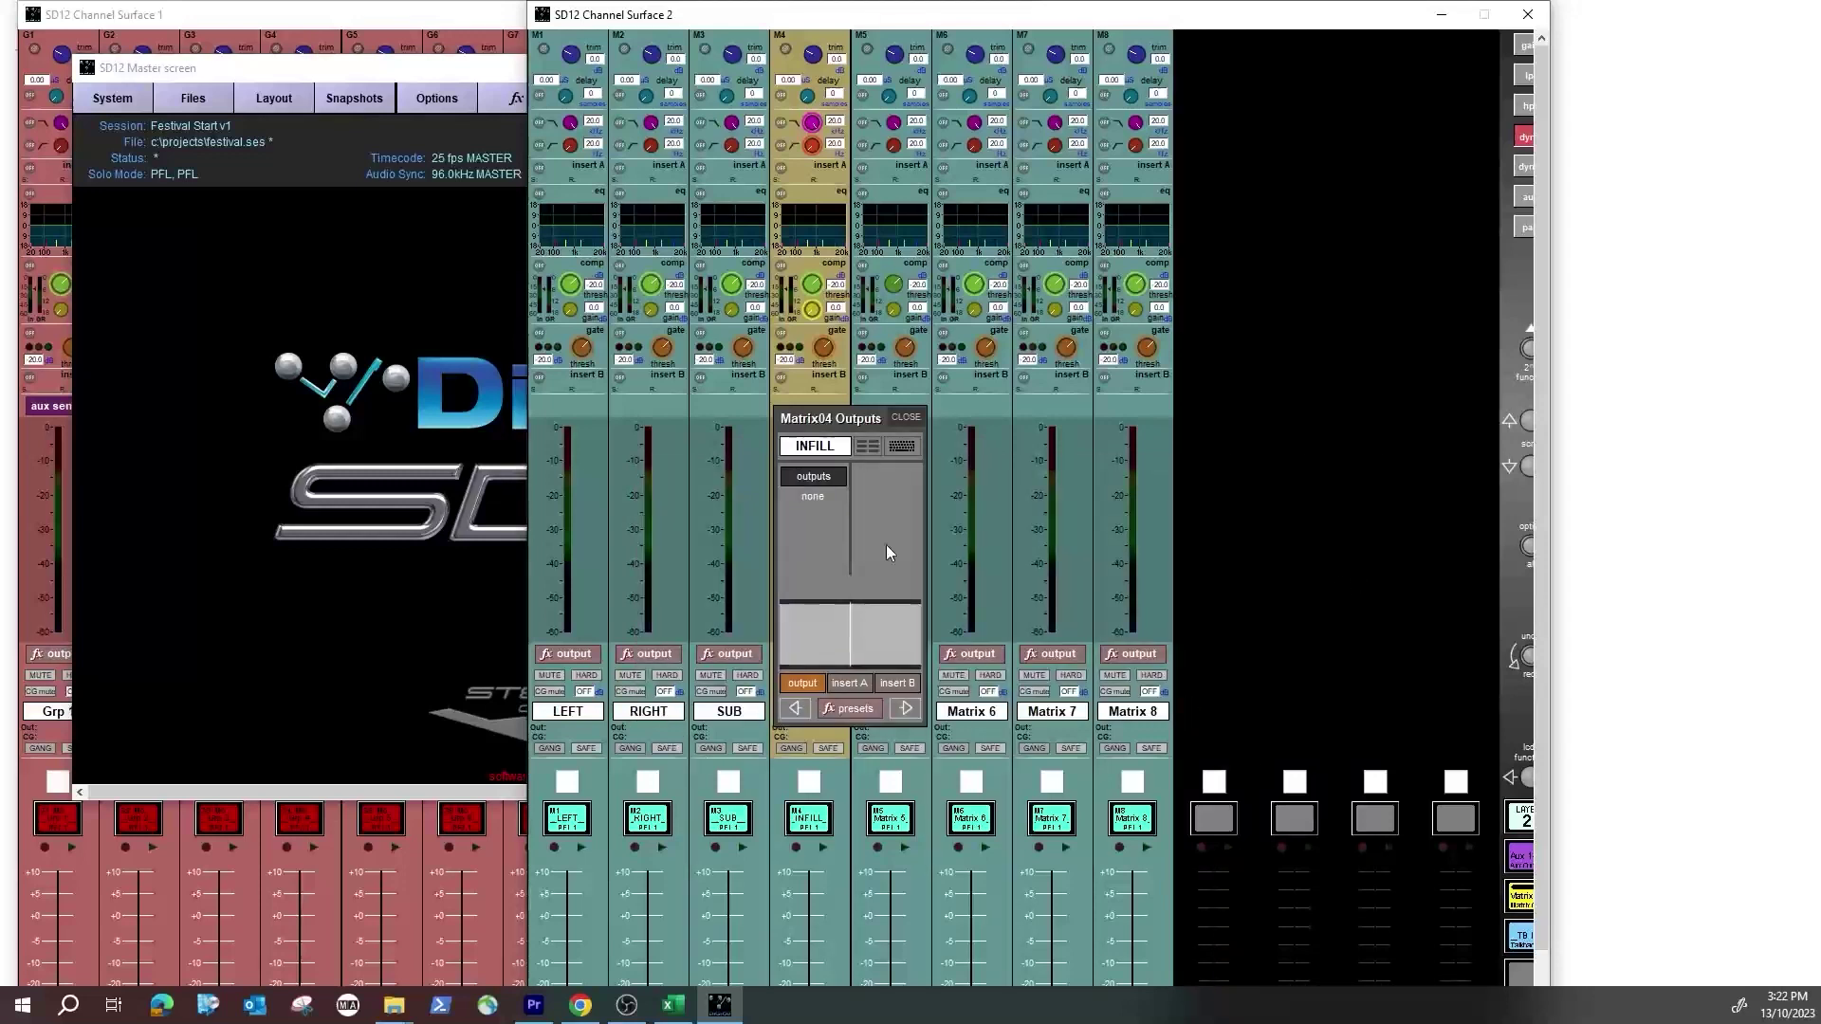
left_click(906, 419)
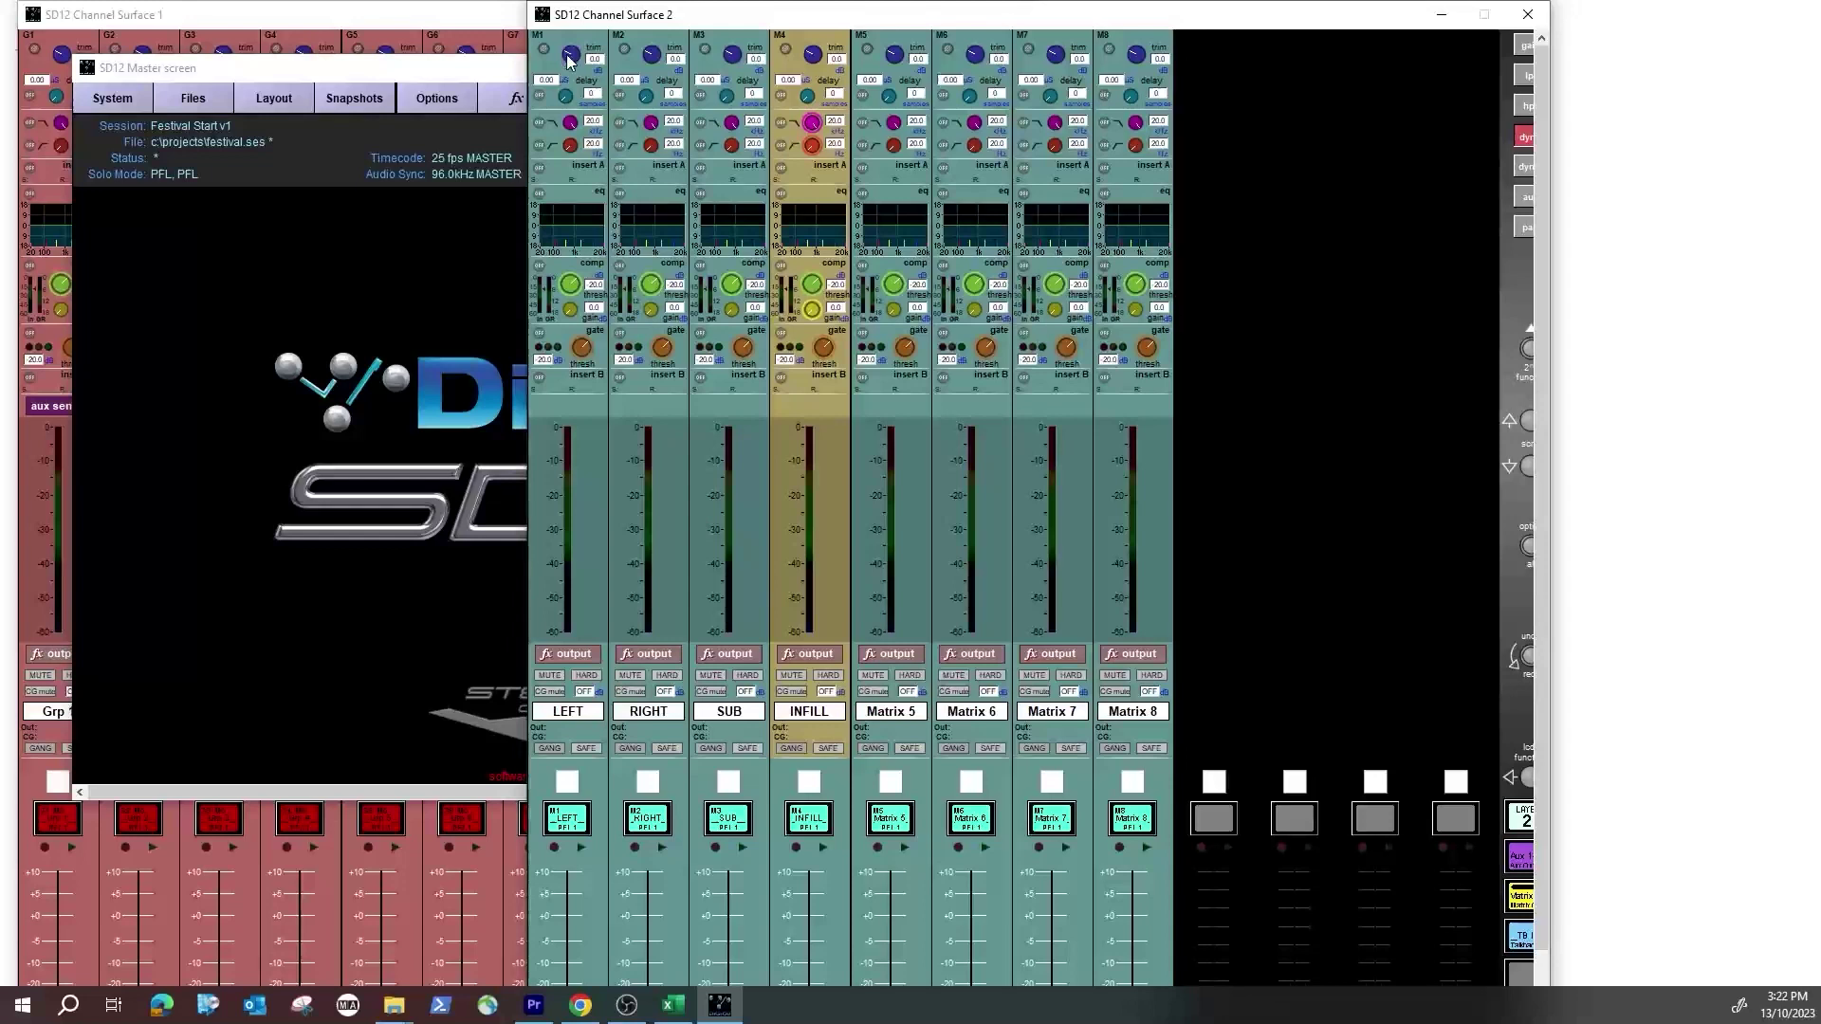
Step: Route the LEFT matrix output to Line out 15 on Rack 1
left_click(573, 726)
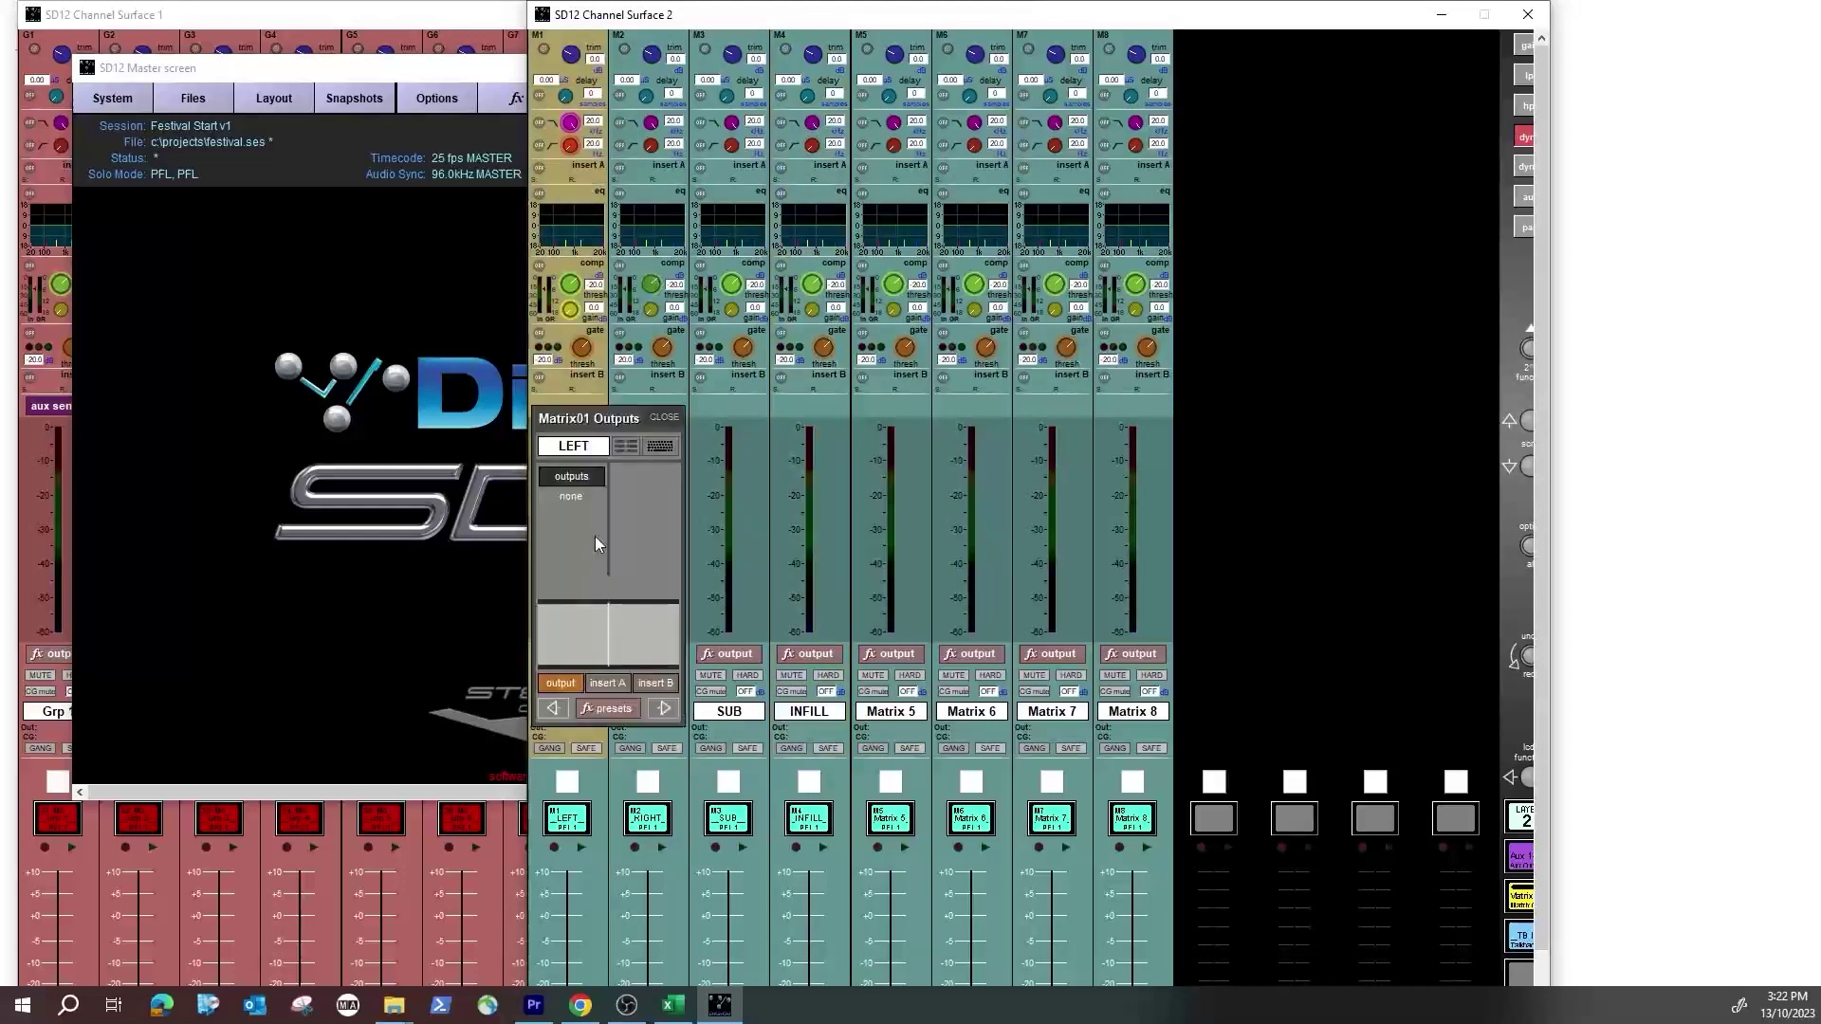
left_click(579, 478)
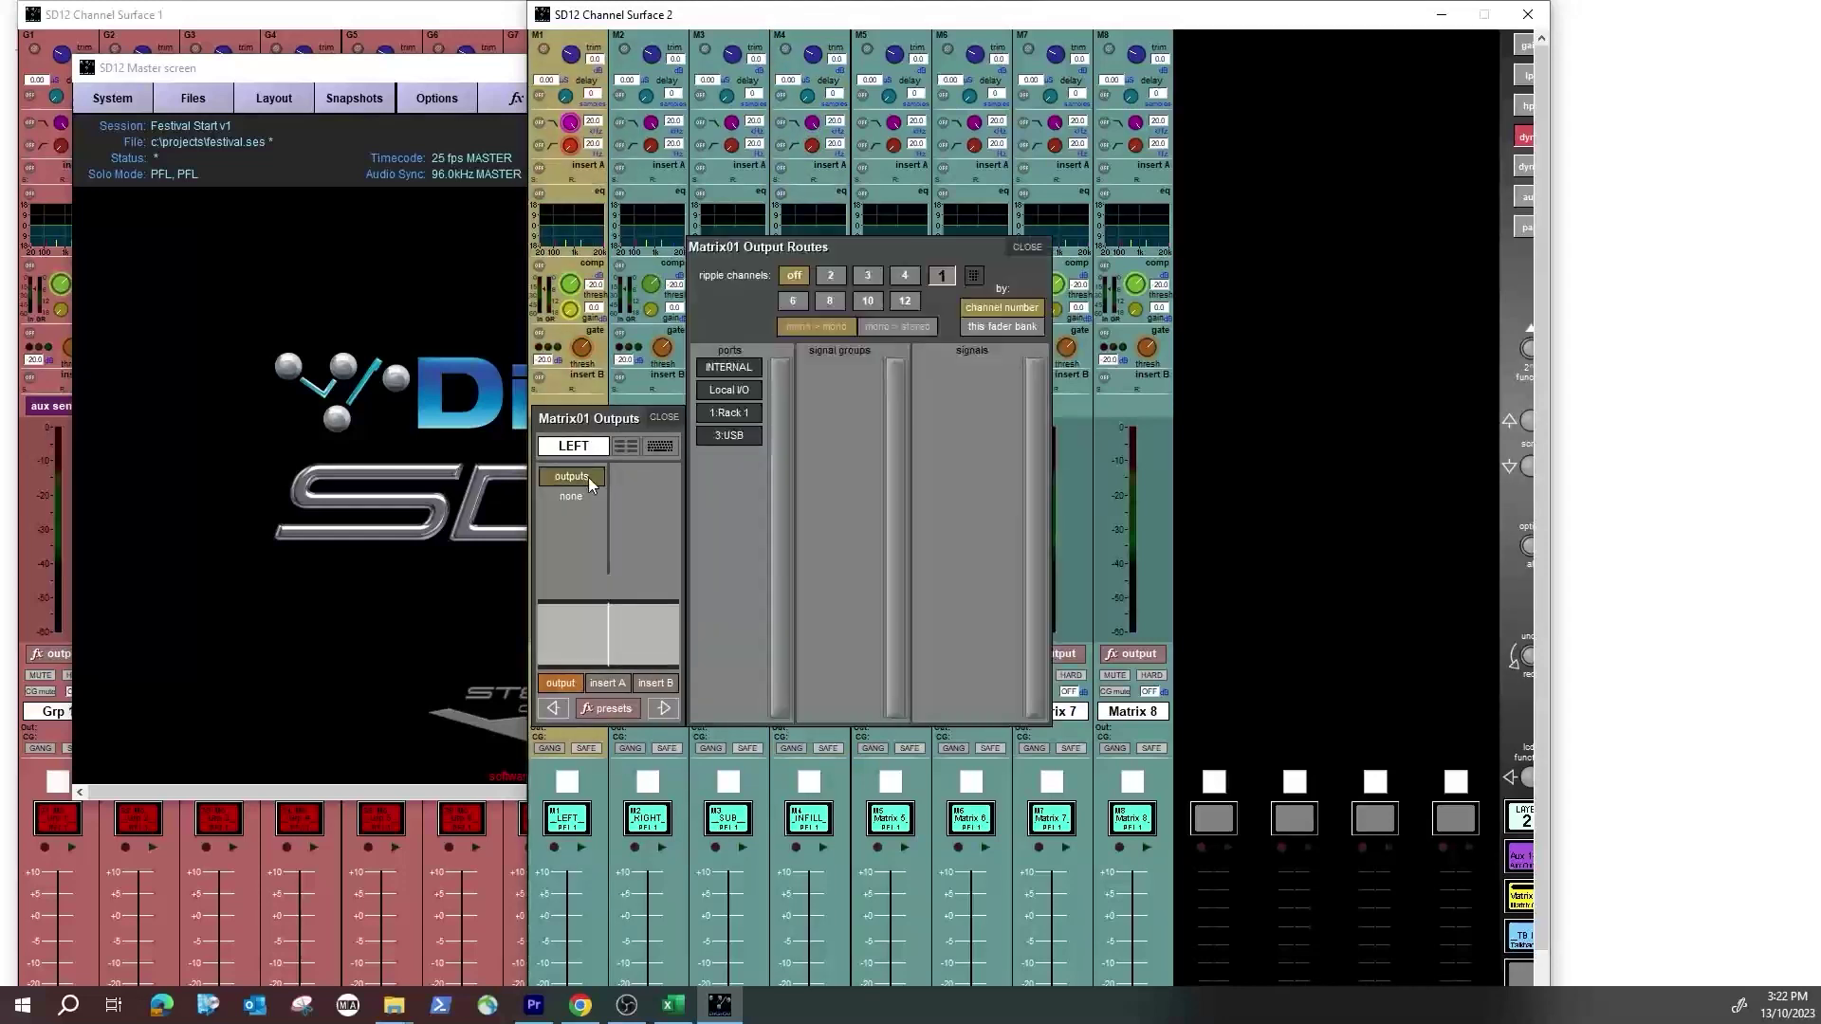
left_click(742, 411)
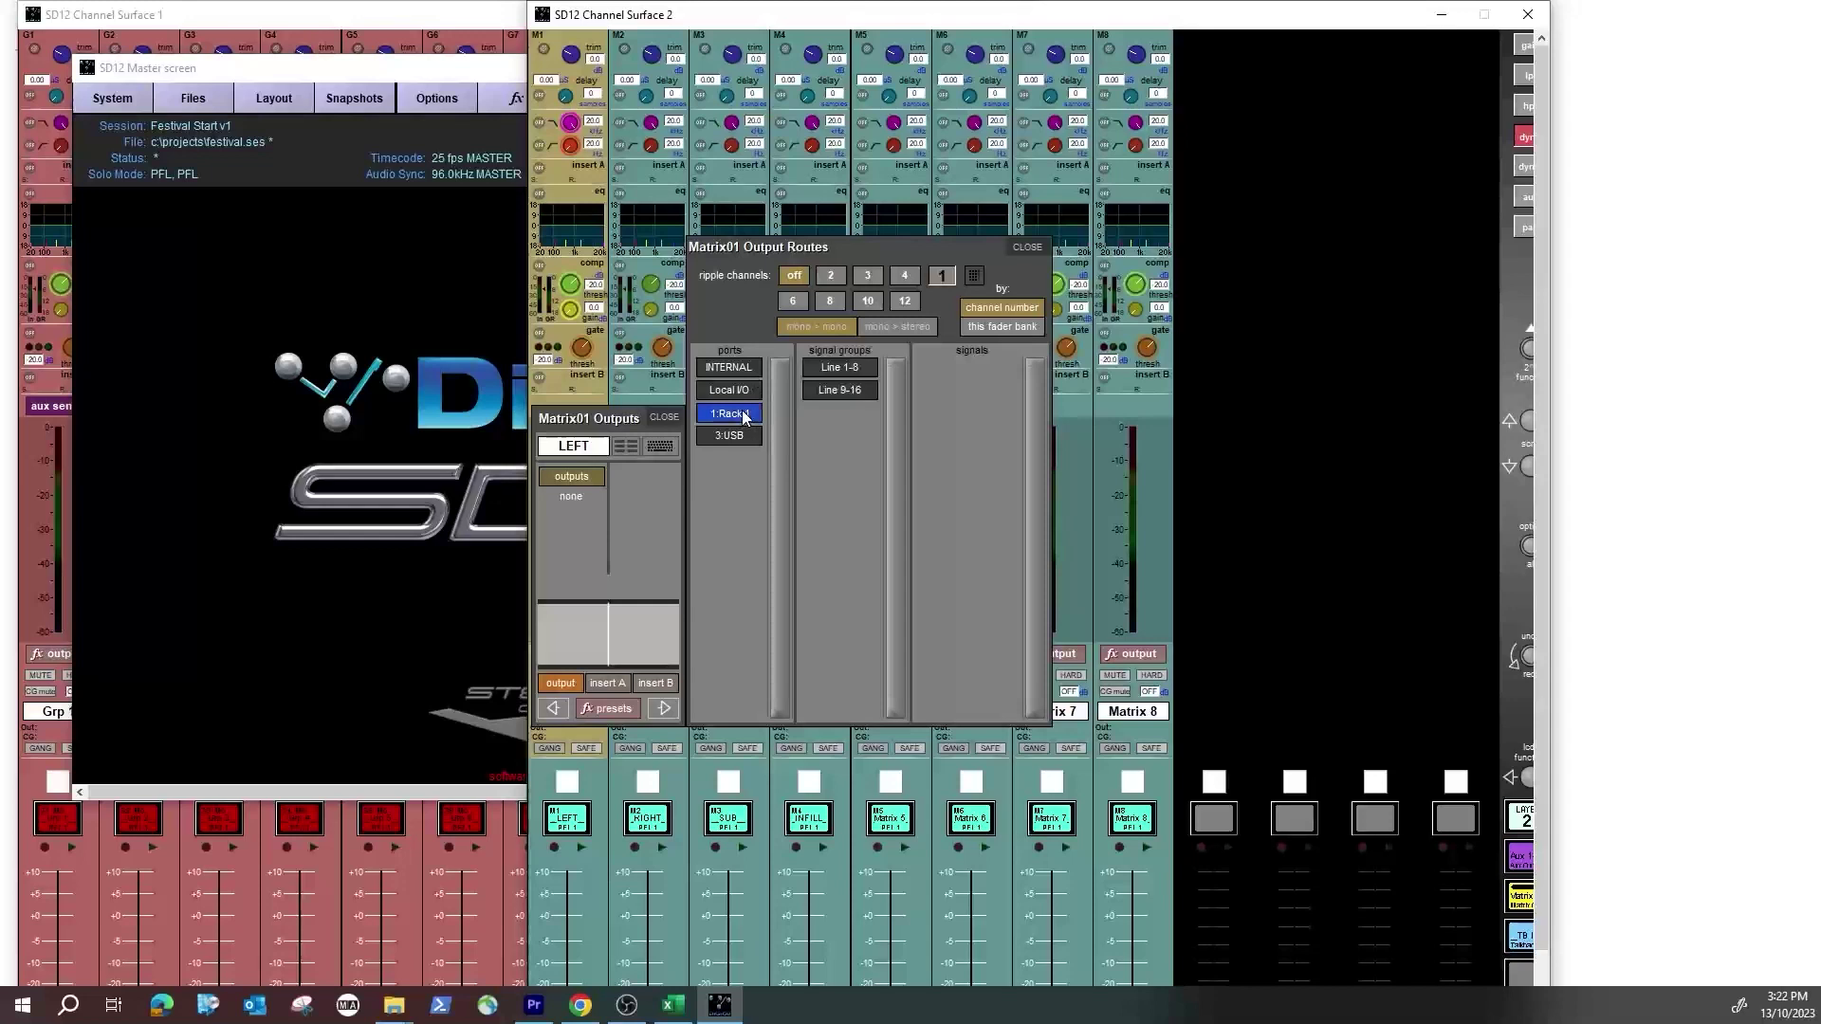
left_click(838, 390)
left_click(969, 504)
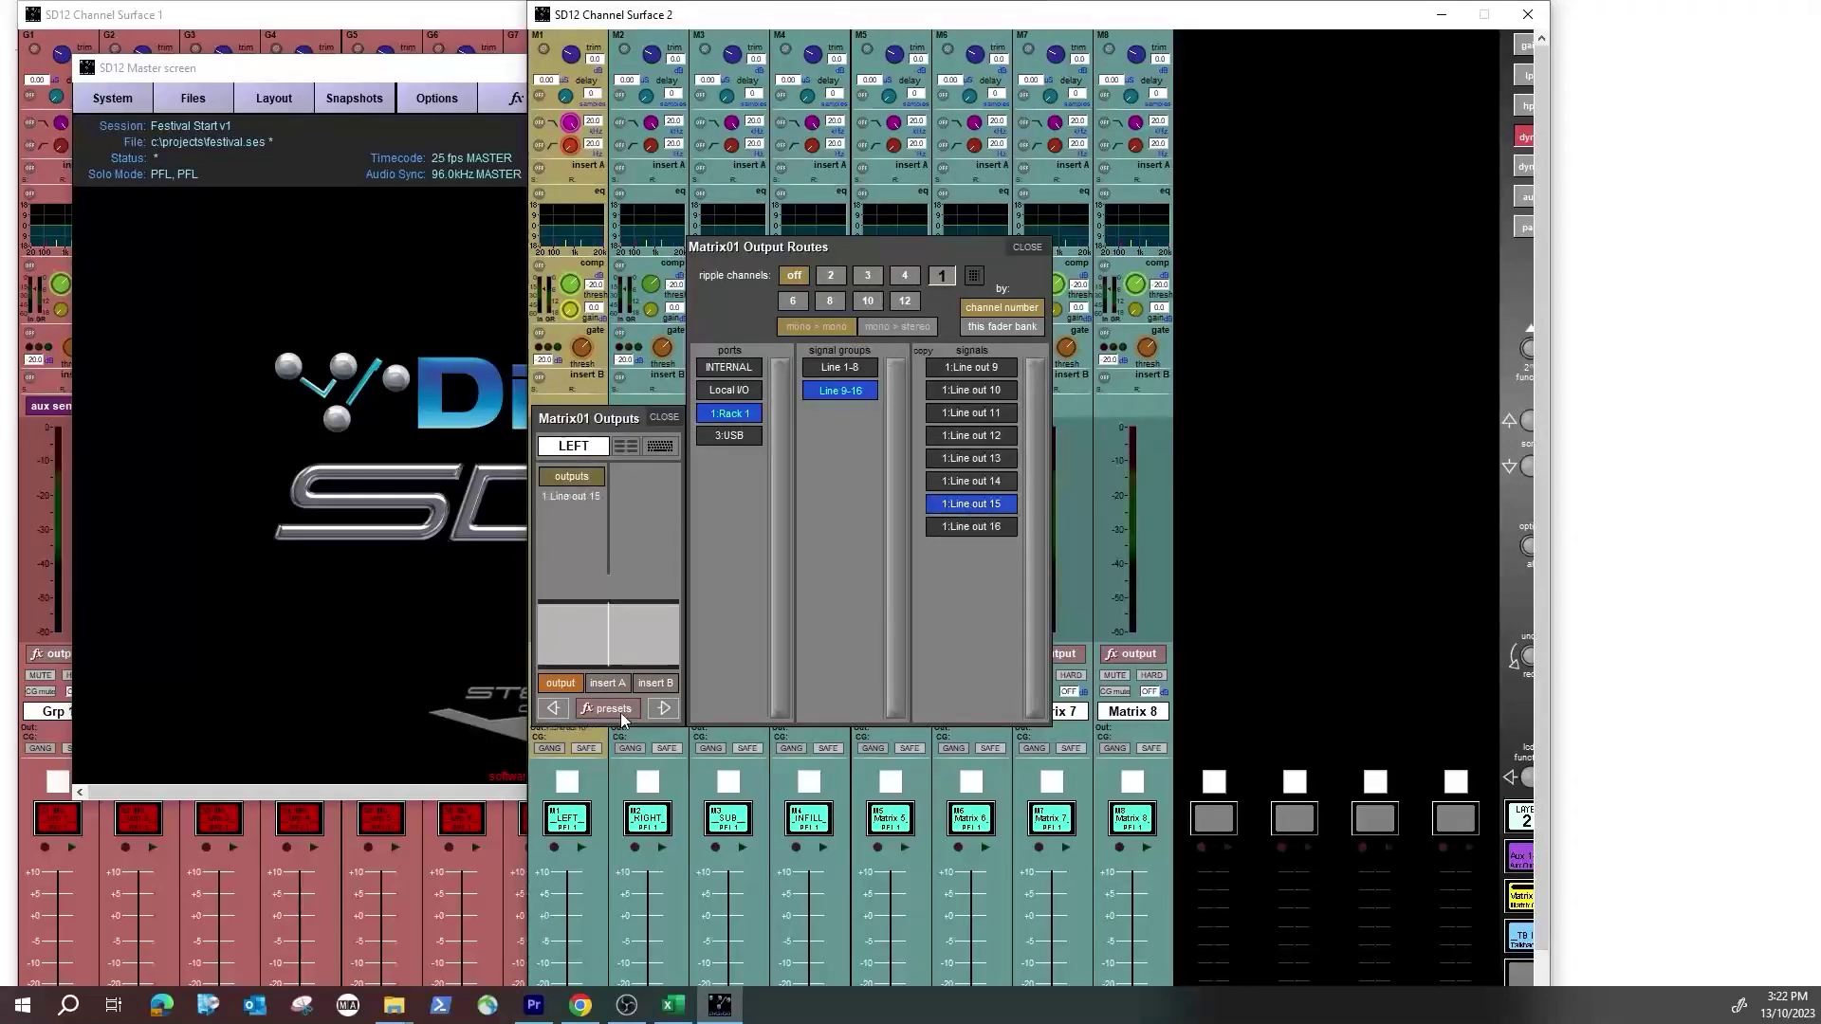
Step: Route the RIGHT matrix output to Line out 16 on Rack 1
left_click(664, 708)
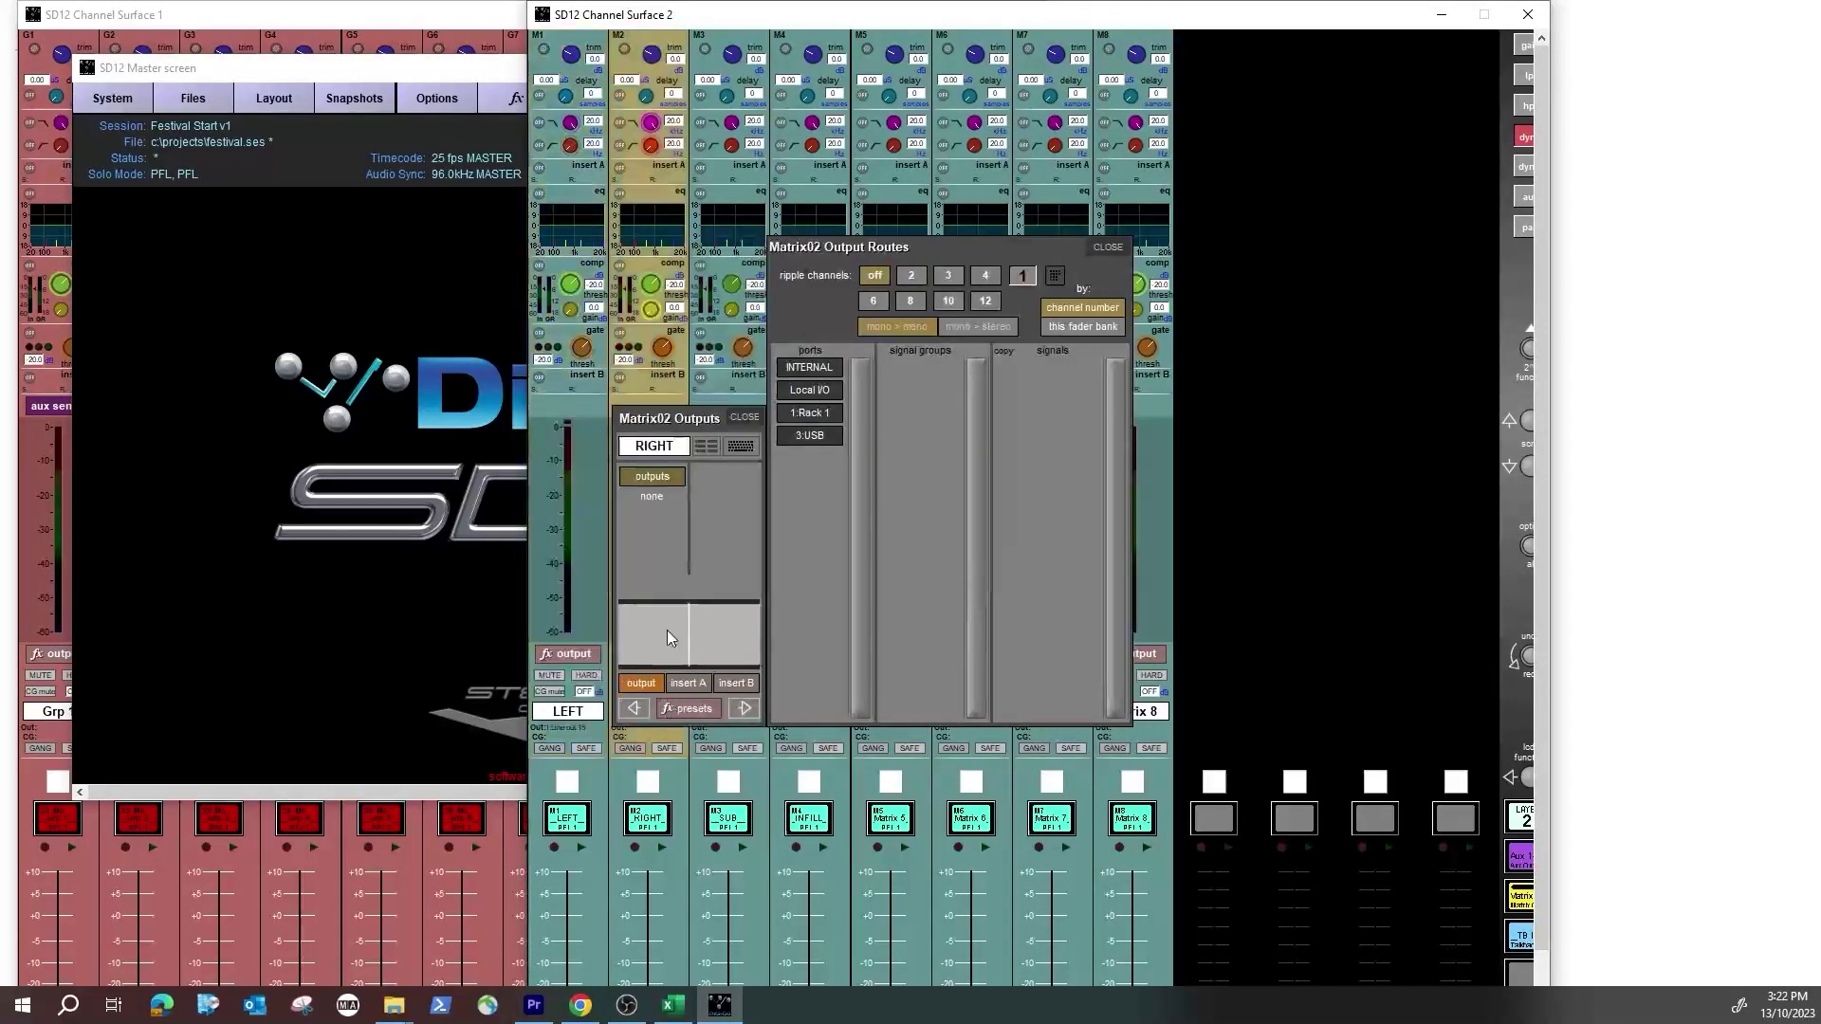
left_click(809, 417)
left_click(922, 391)
left_click(1056, 528)
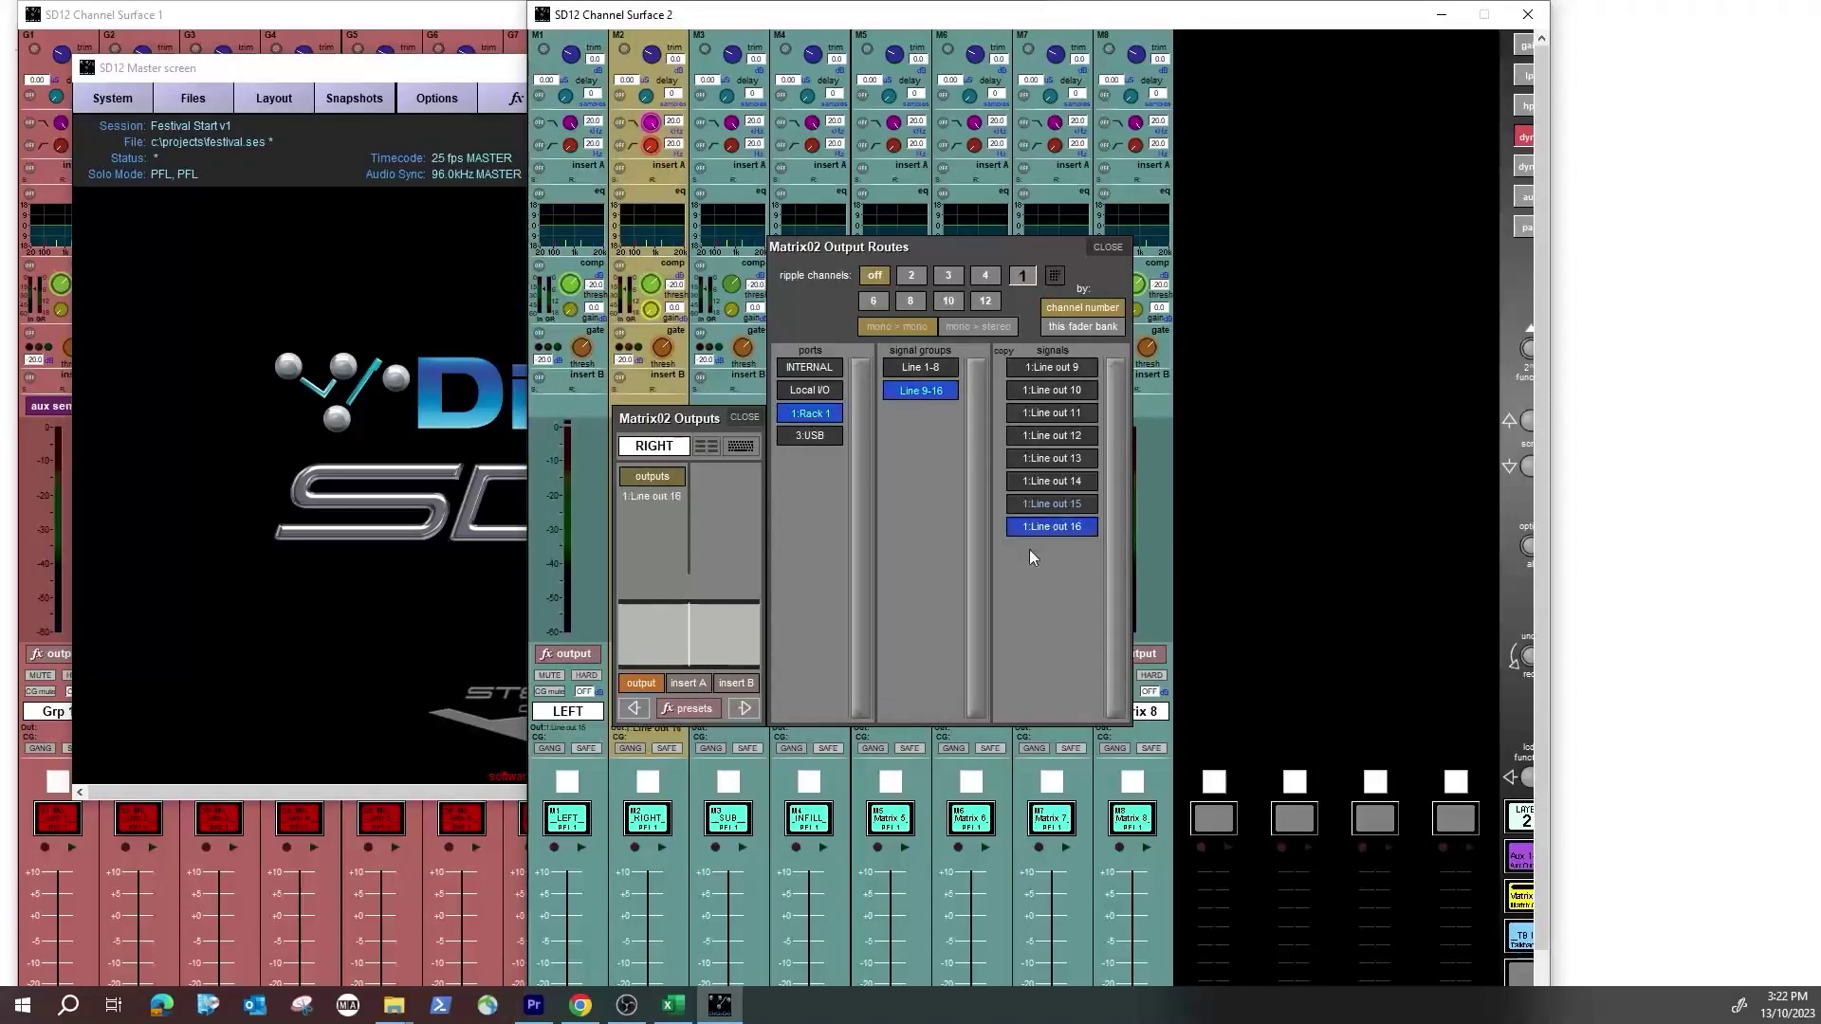
Step: Route the SUB matrix output to Line out 14 on Rack 1
left_click(745, 710)
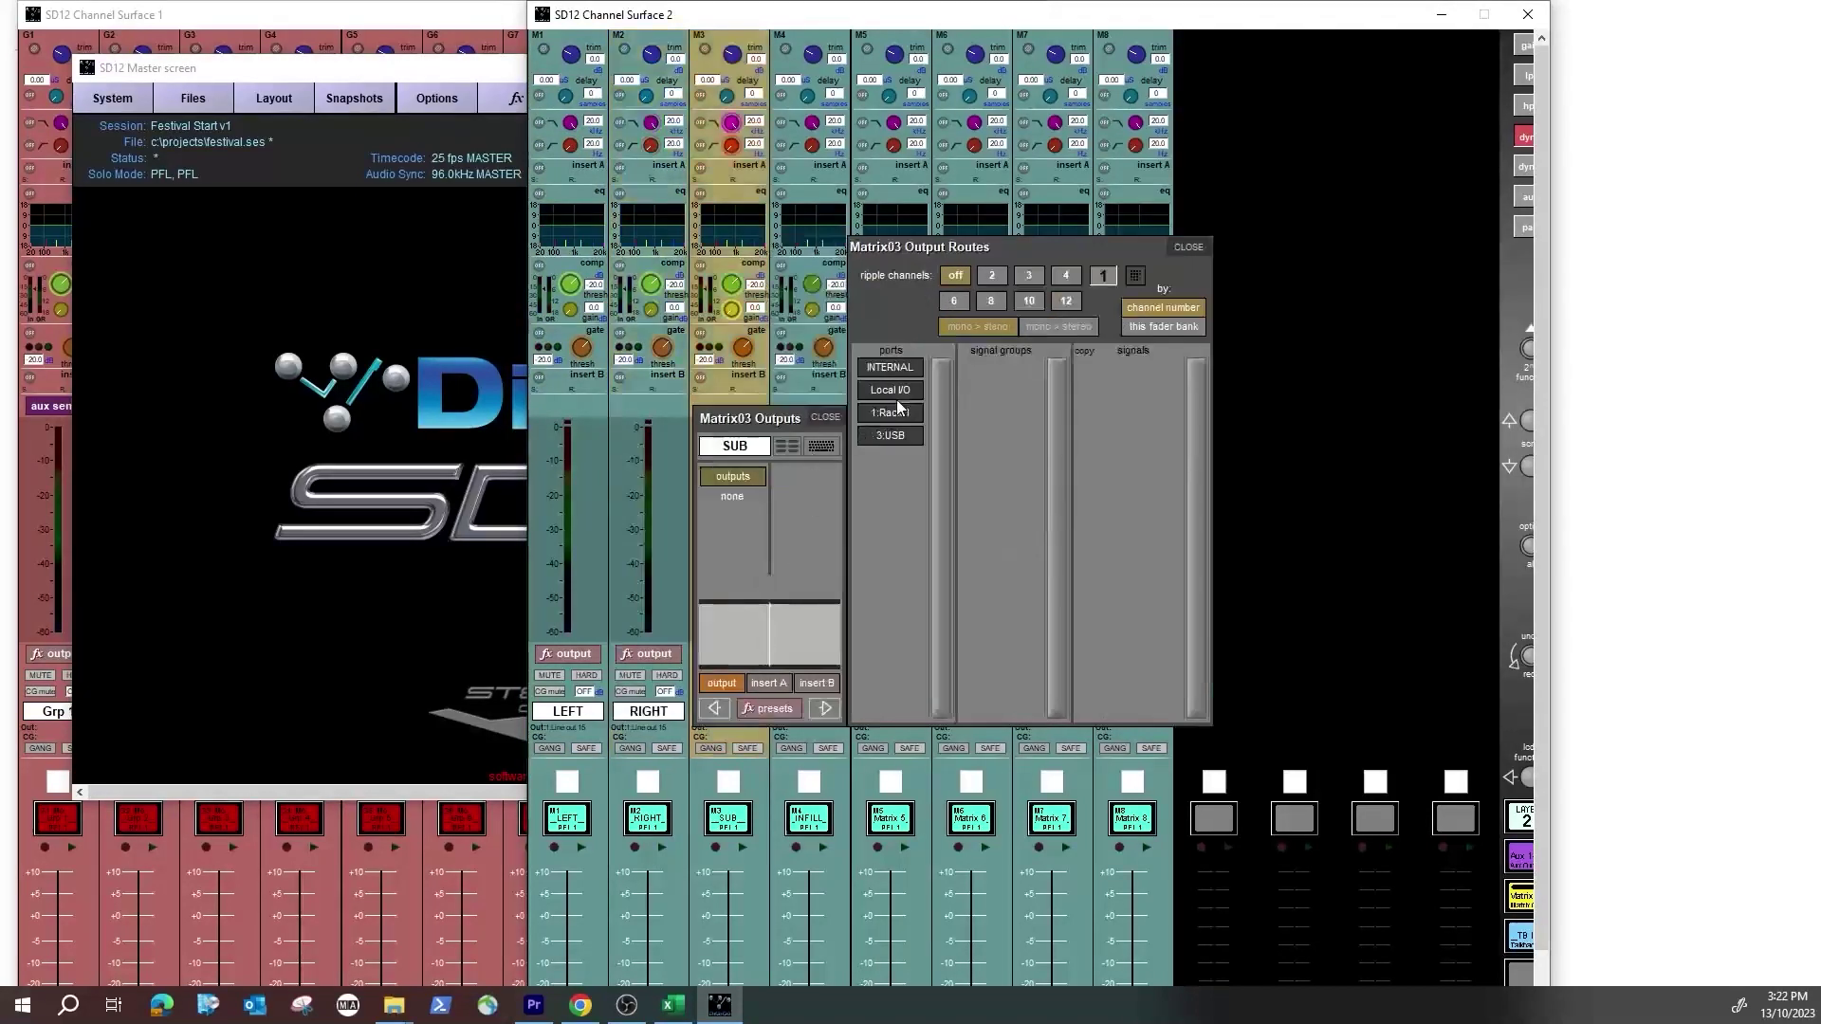
left_click(898, 412)
left_click(1002, 394)
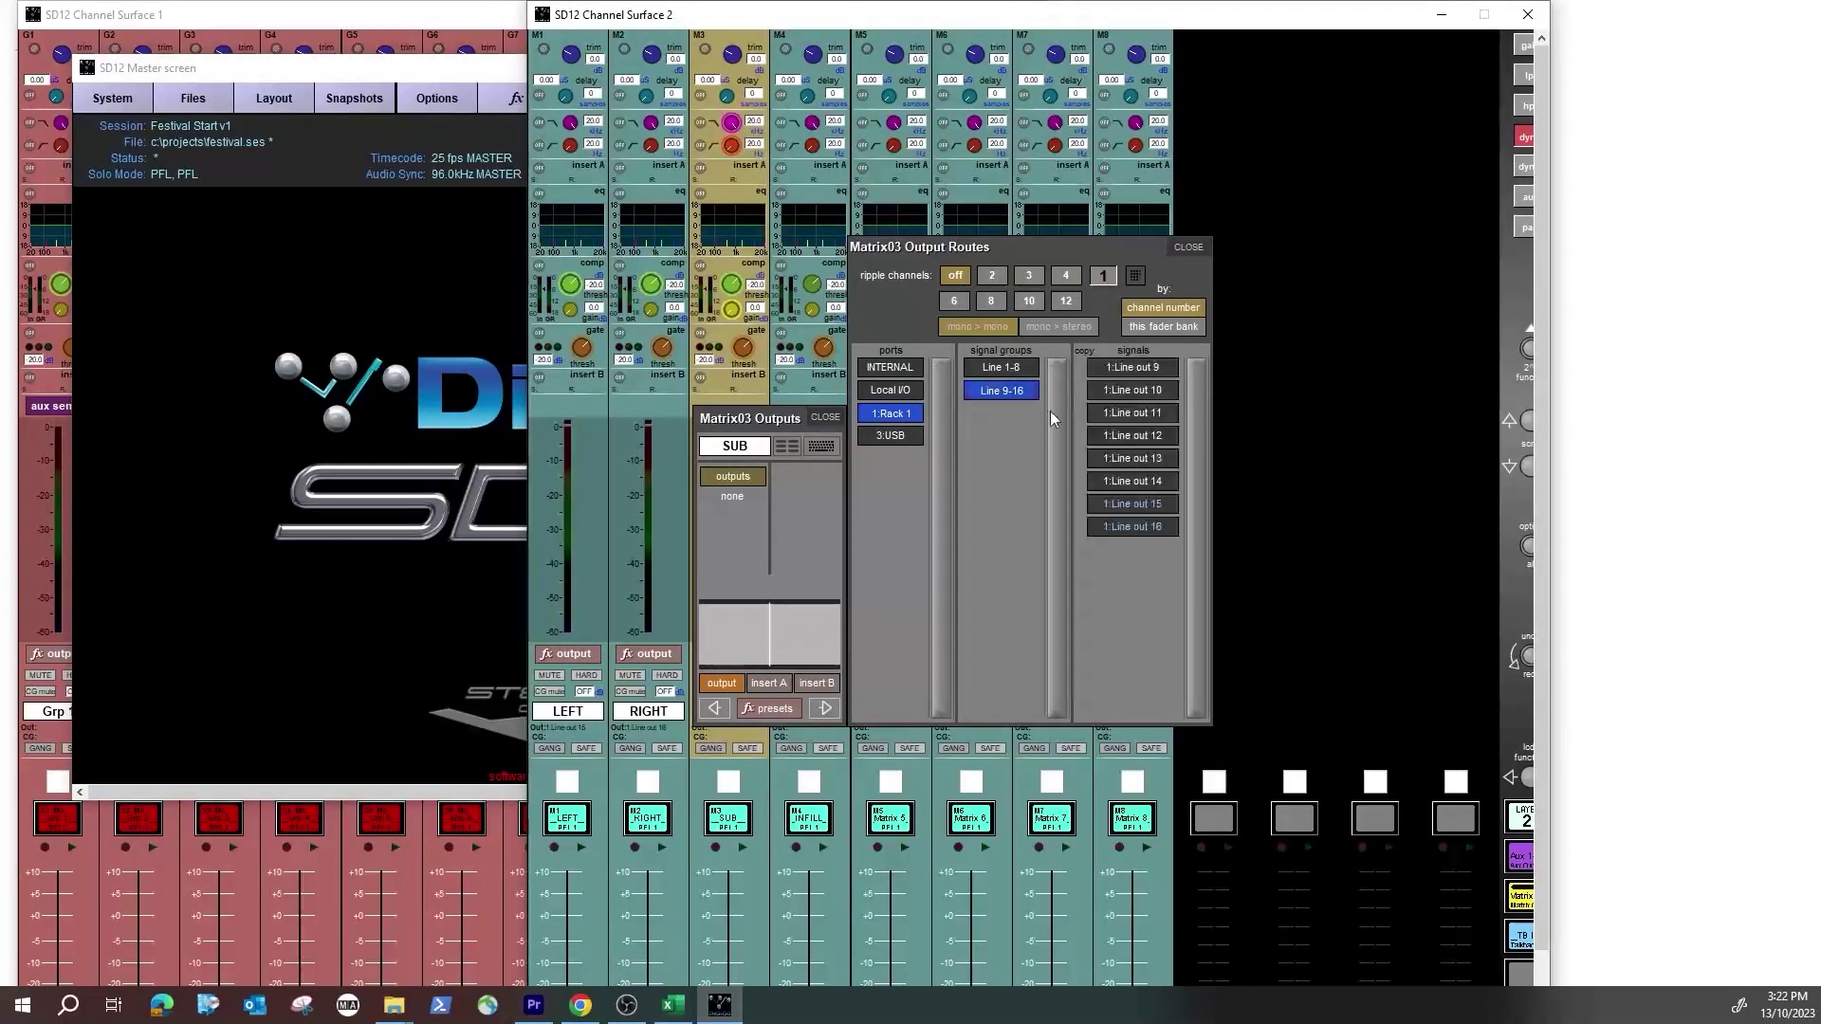
left_click(1143, 481)
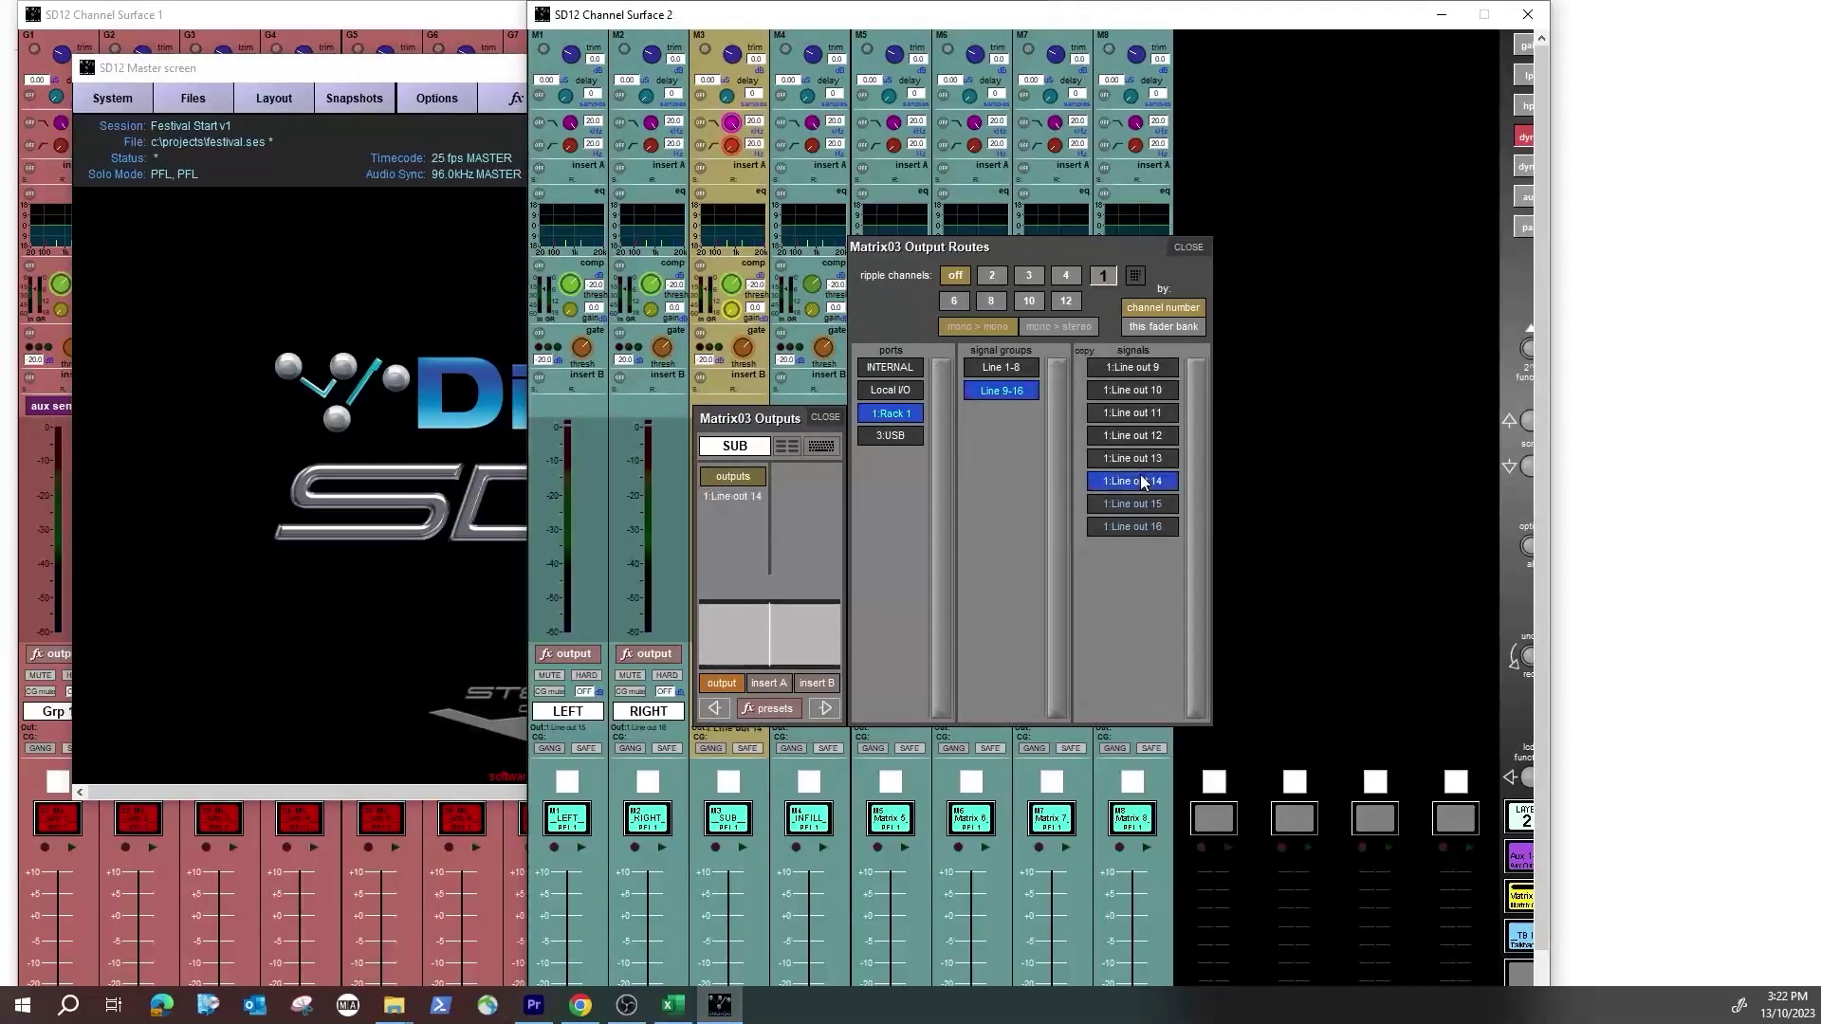
Step: Route the INFILL matrix output to Line out 13 on Rack 1 and close the matrix output settings
left_click(819, 710)
left_click(967, 413)
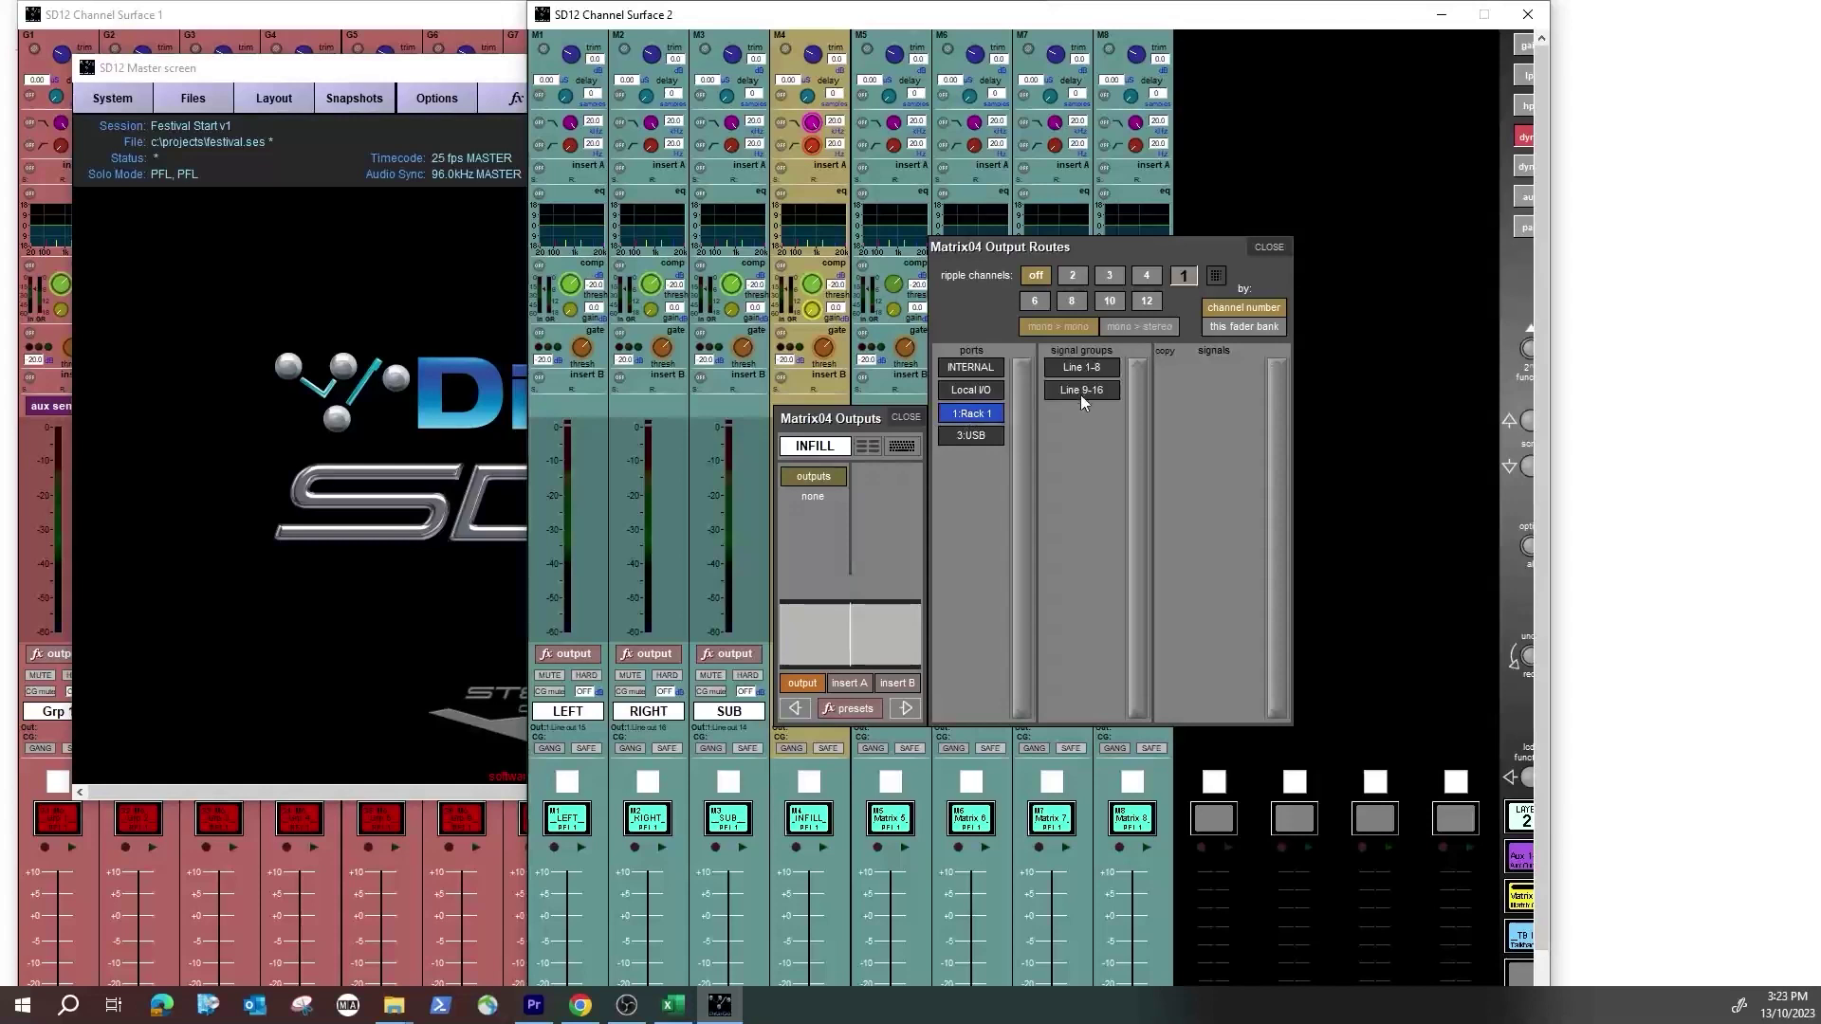
left_click(1083, 389)
left_click(1243, 458)
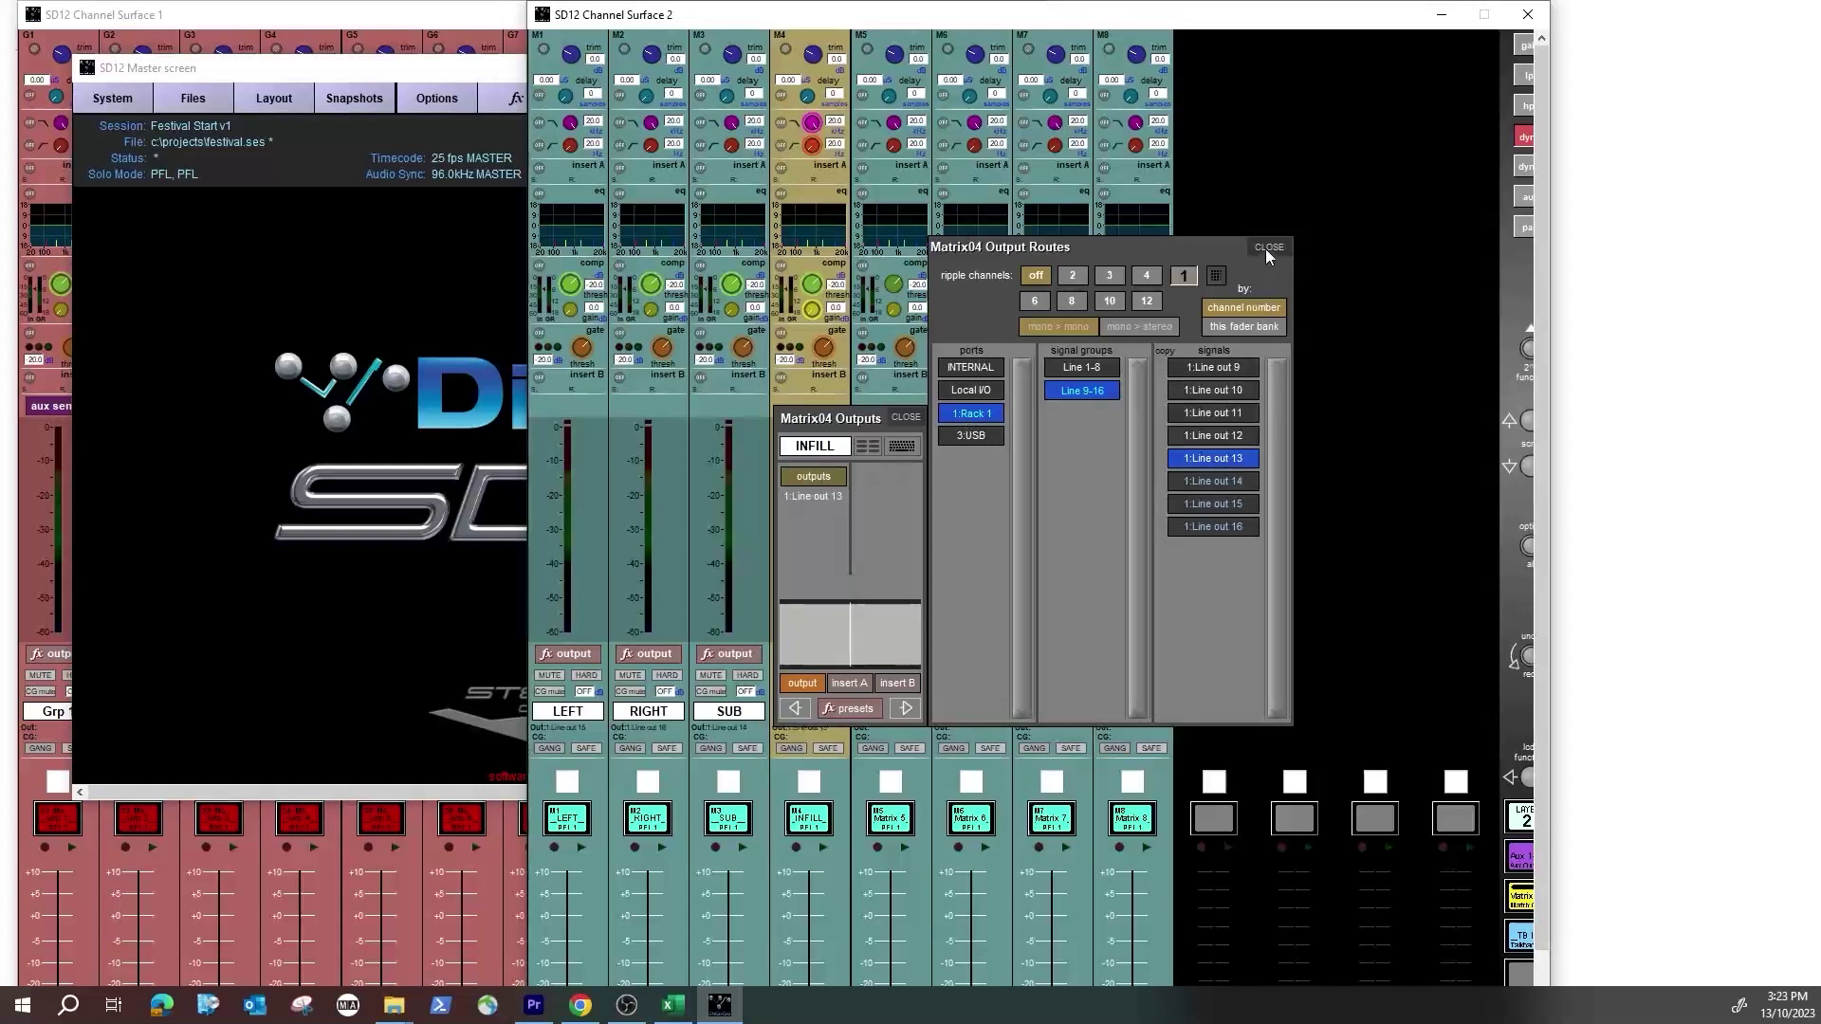
left_click(1268, 247)
left_click(893, 418)
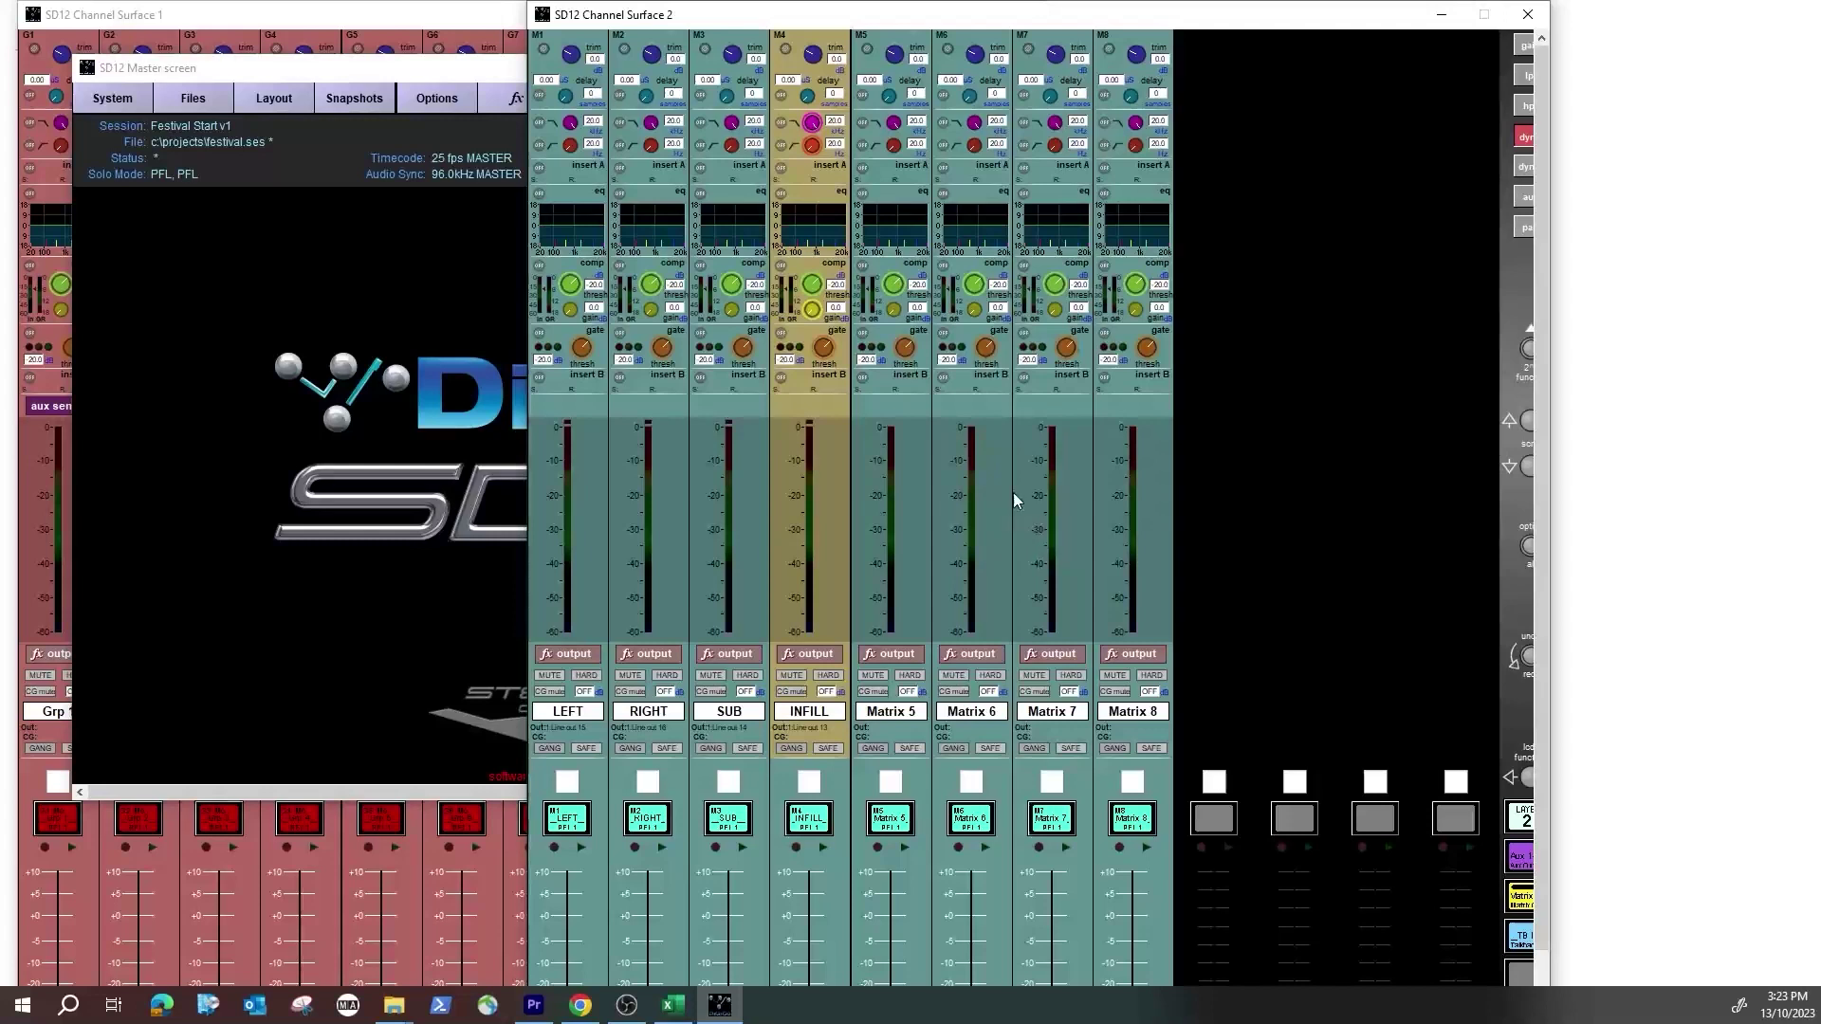
Step: Bring up the matrix inputs on the Master screen and assign the internal group signal 12.MASTER L to matrix input 1
left_click_drag(356, 72, 635, 66)
left_click(870, 99)
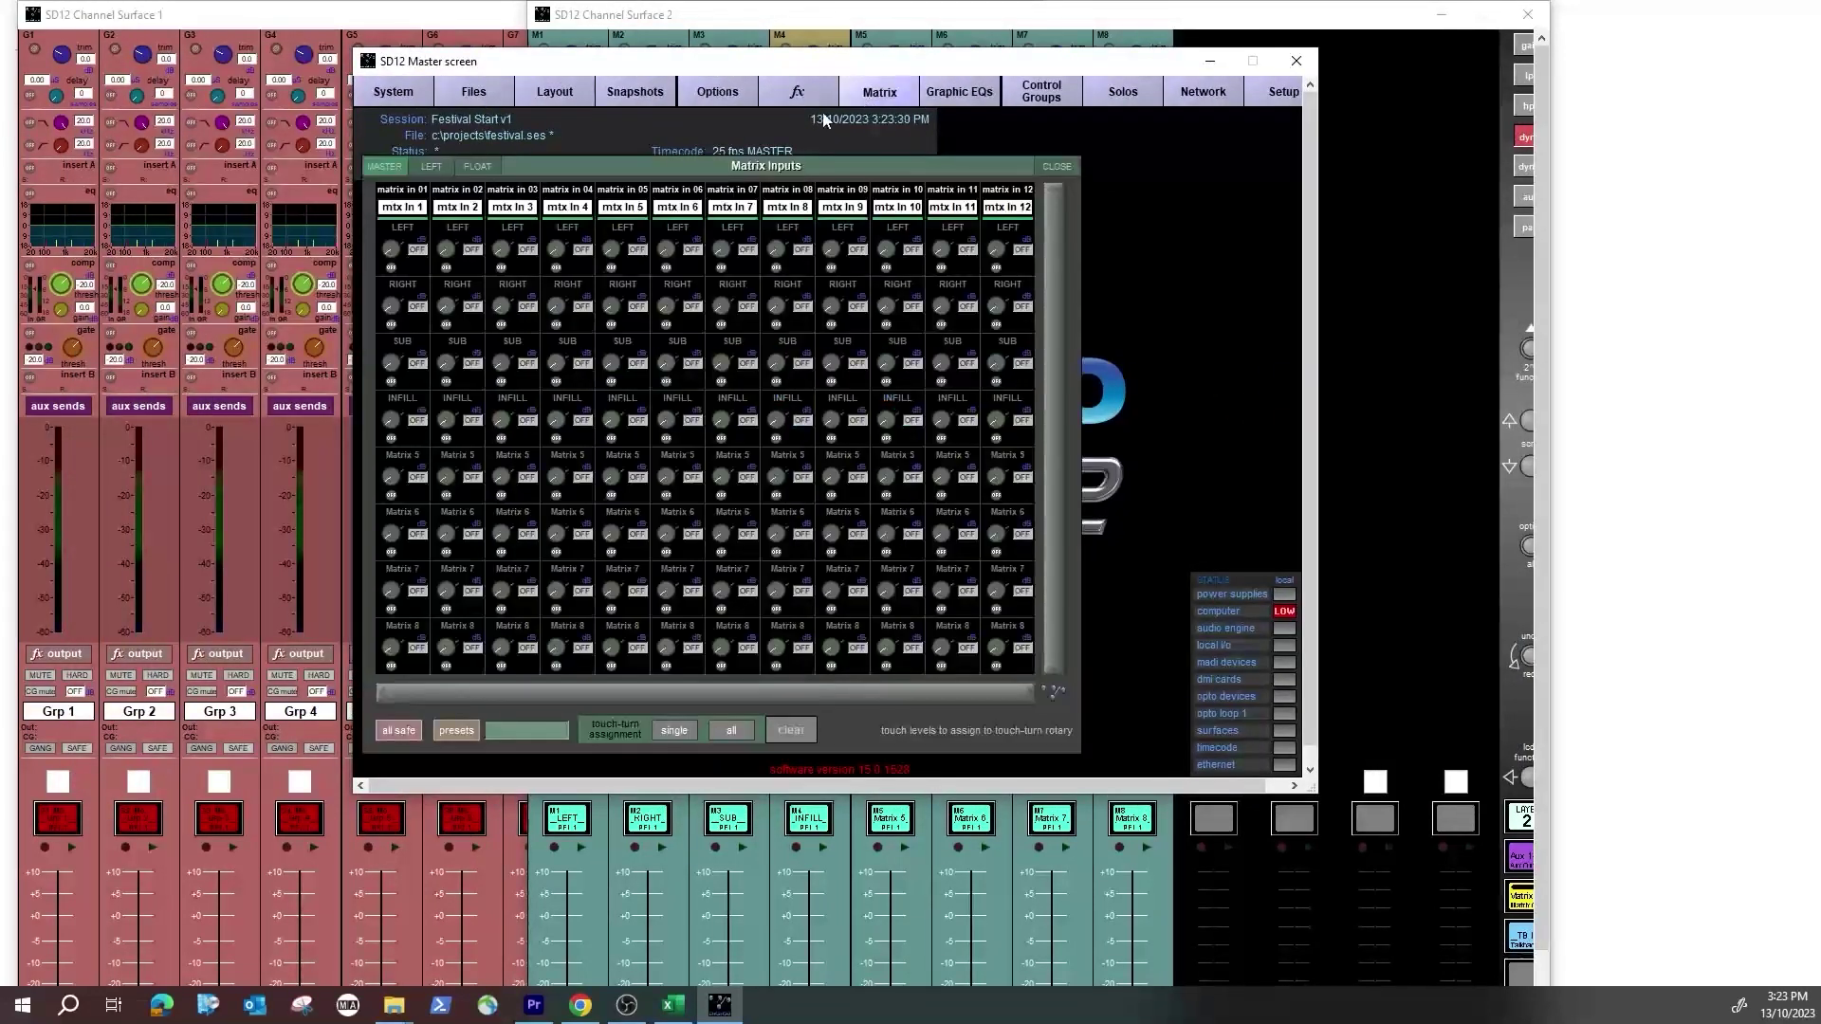
left_click(417, 209)
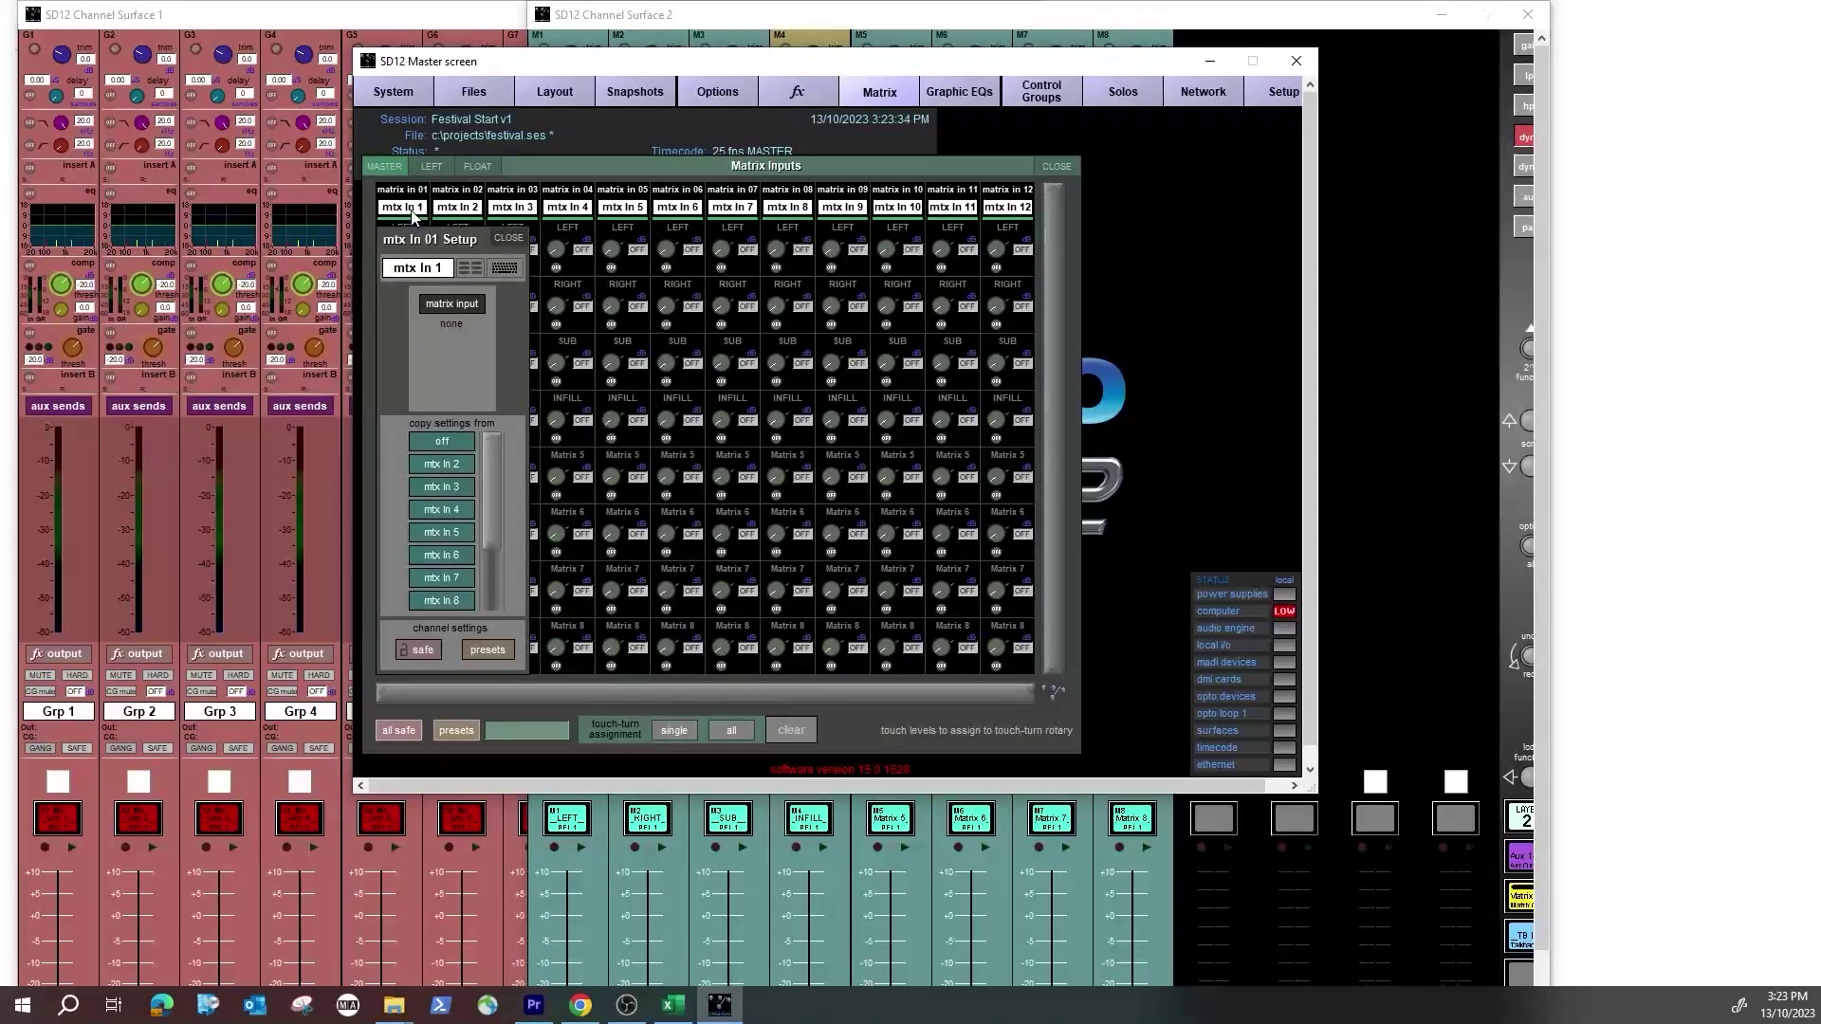
left_click(509, 238)
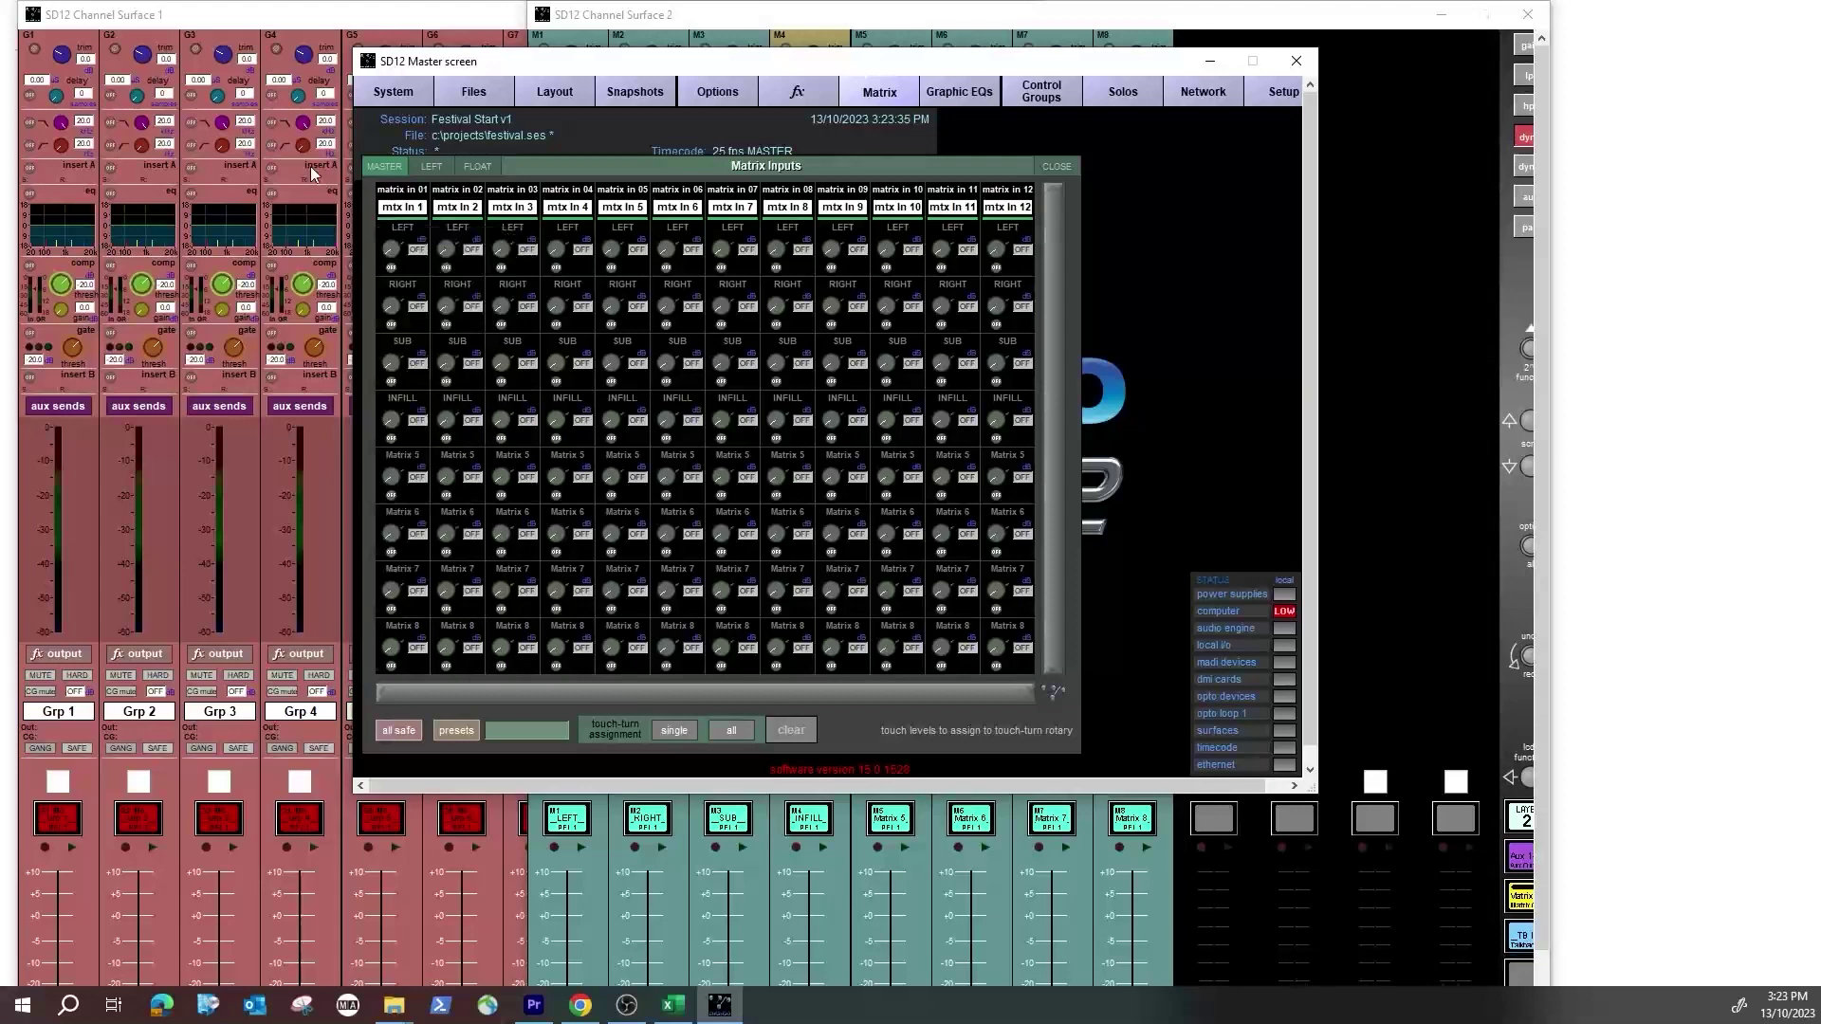
left_click(410, 210)
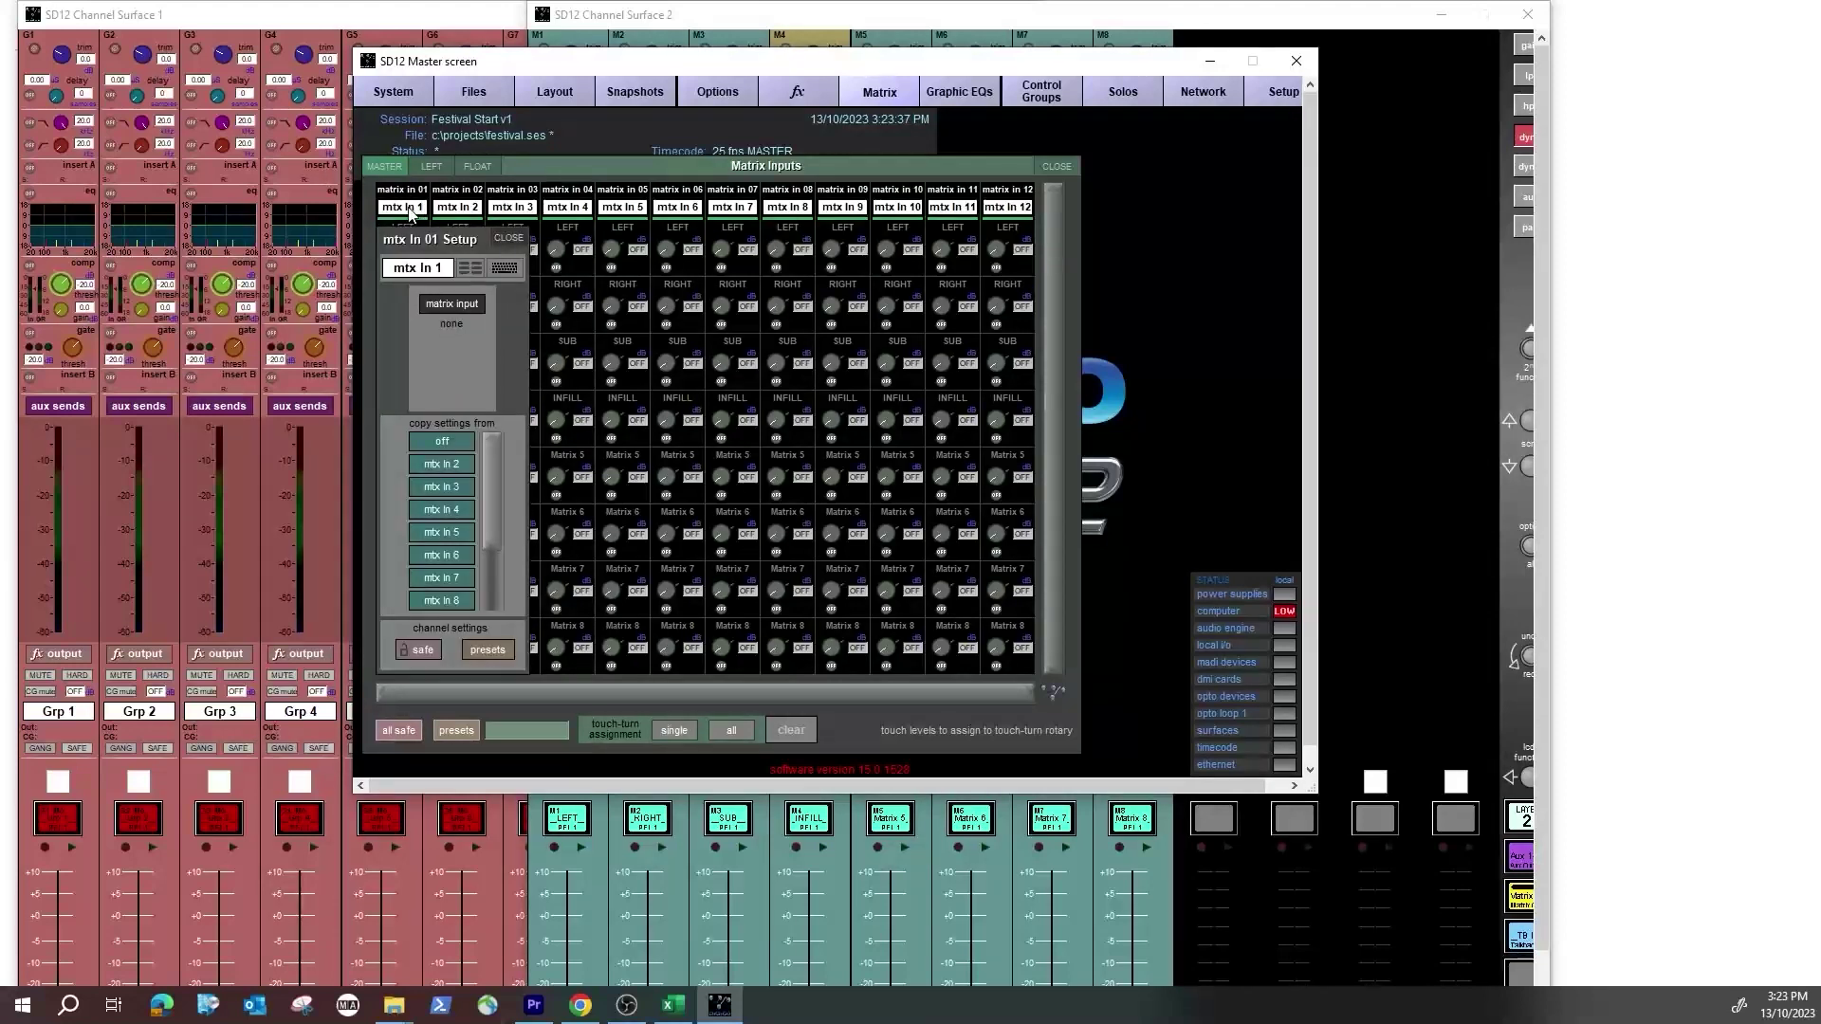
left_click(452, 305)
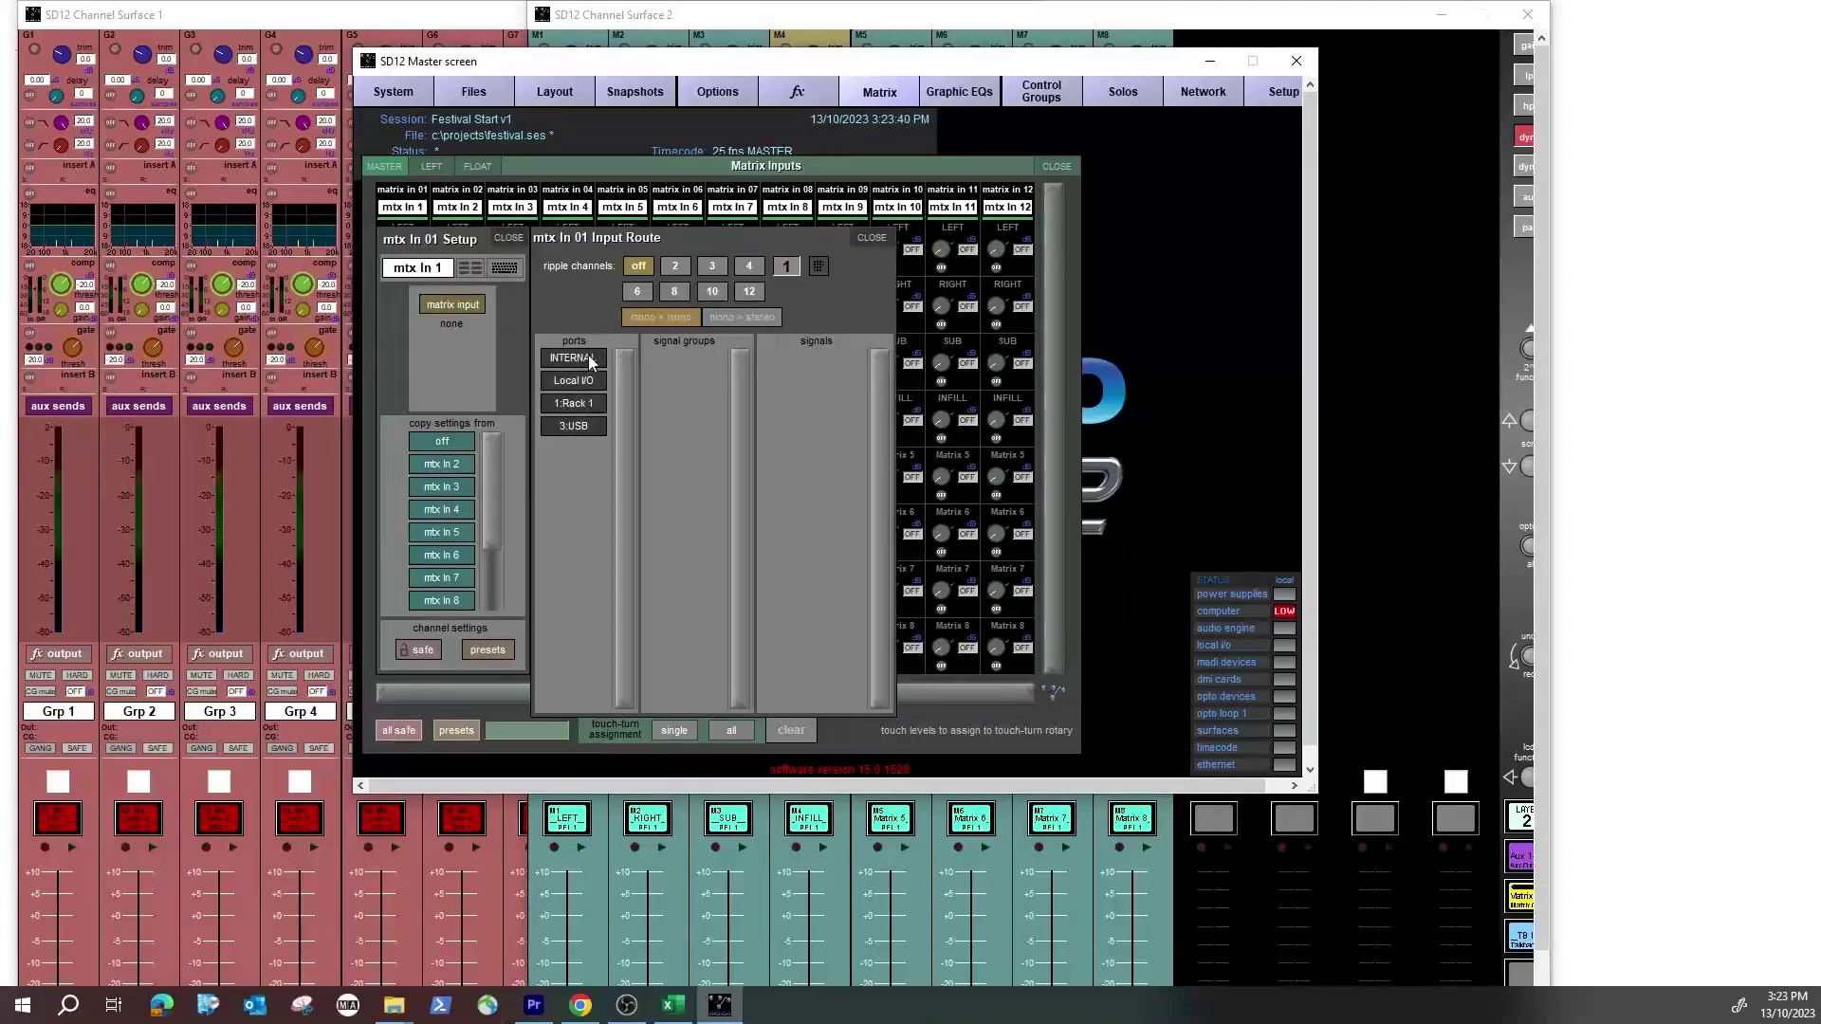
left_click(685, 449)
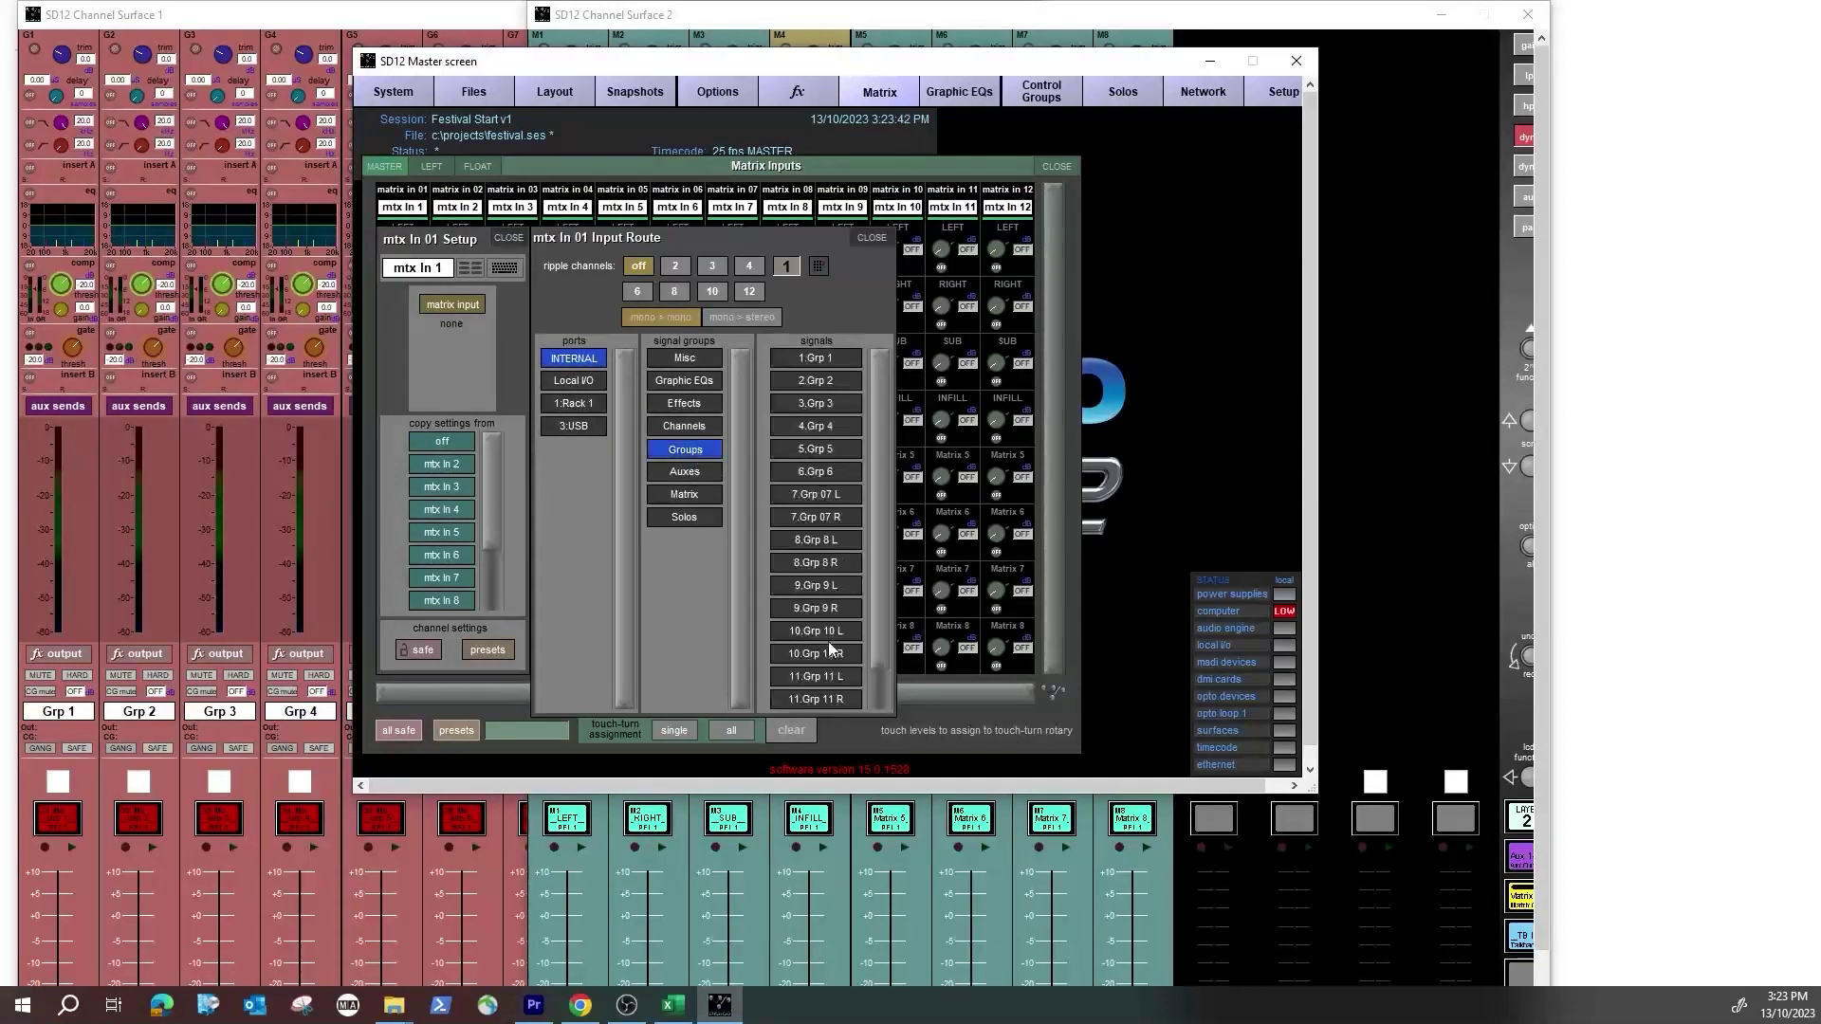
left_click_drag(877, 632, 882, 748)
left_click(816, 676)
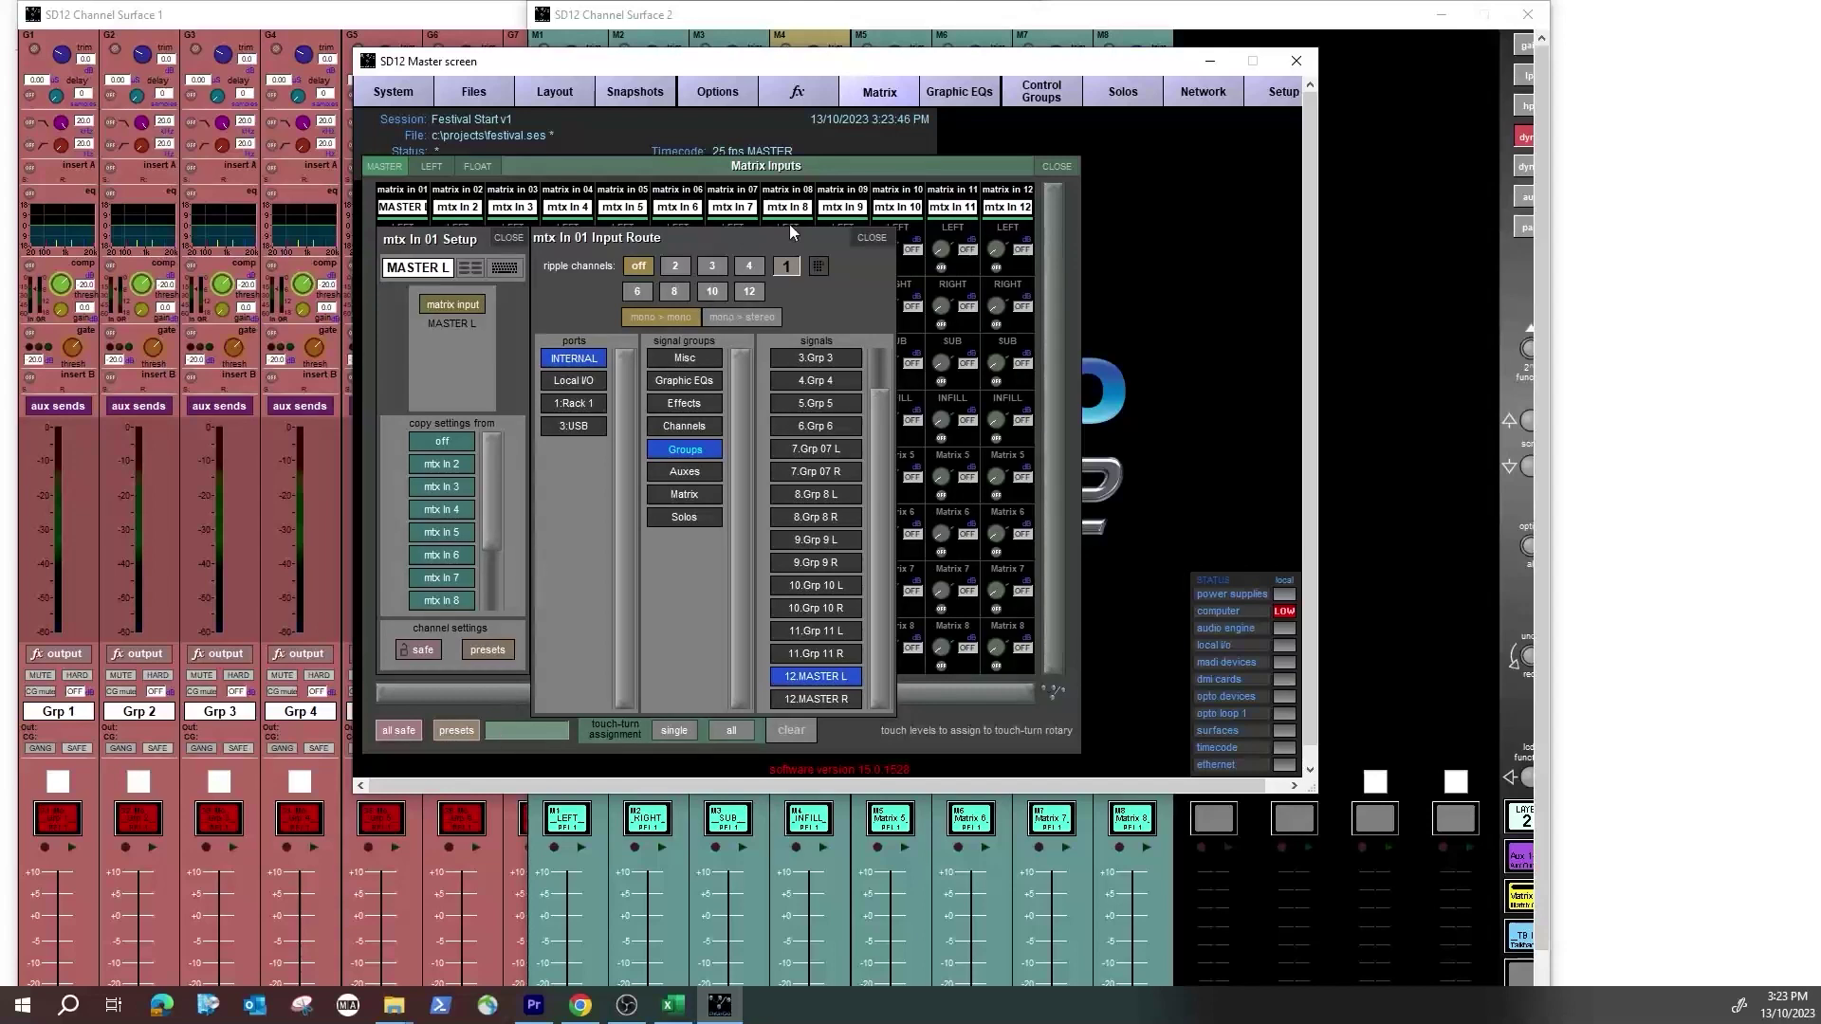
left_click(868, 239)
left_click(512, 238)
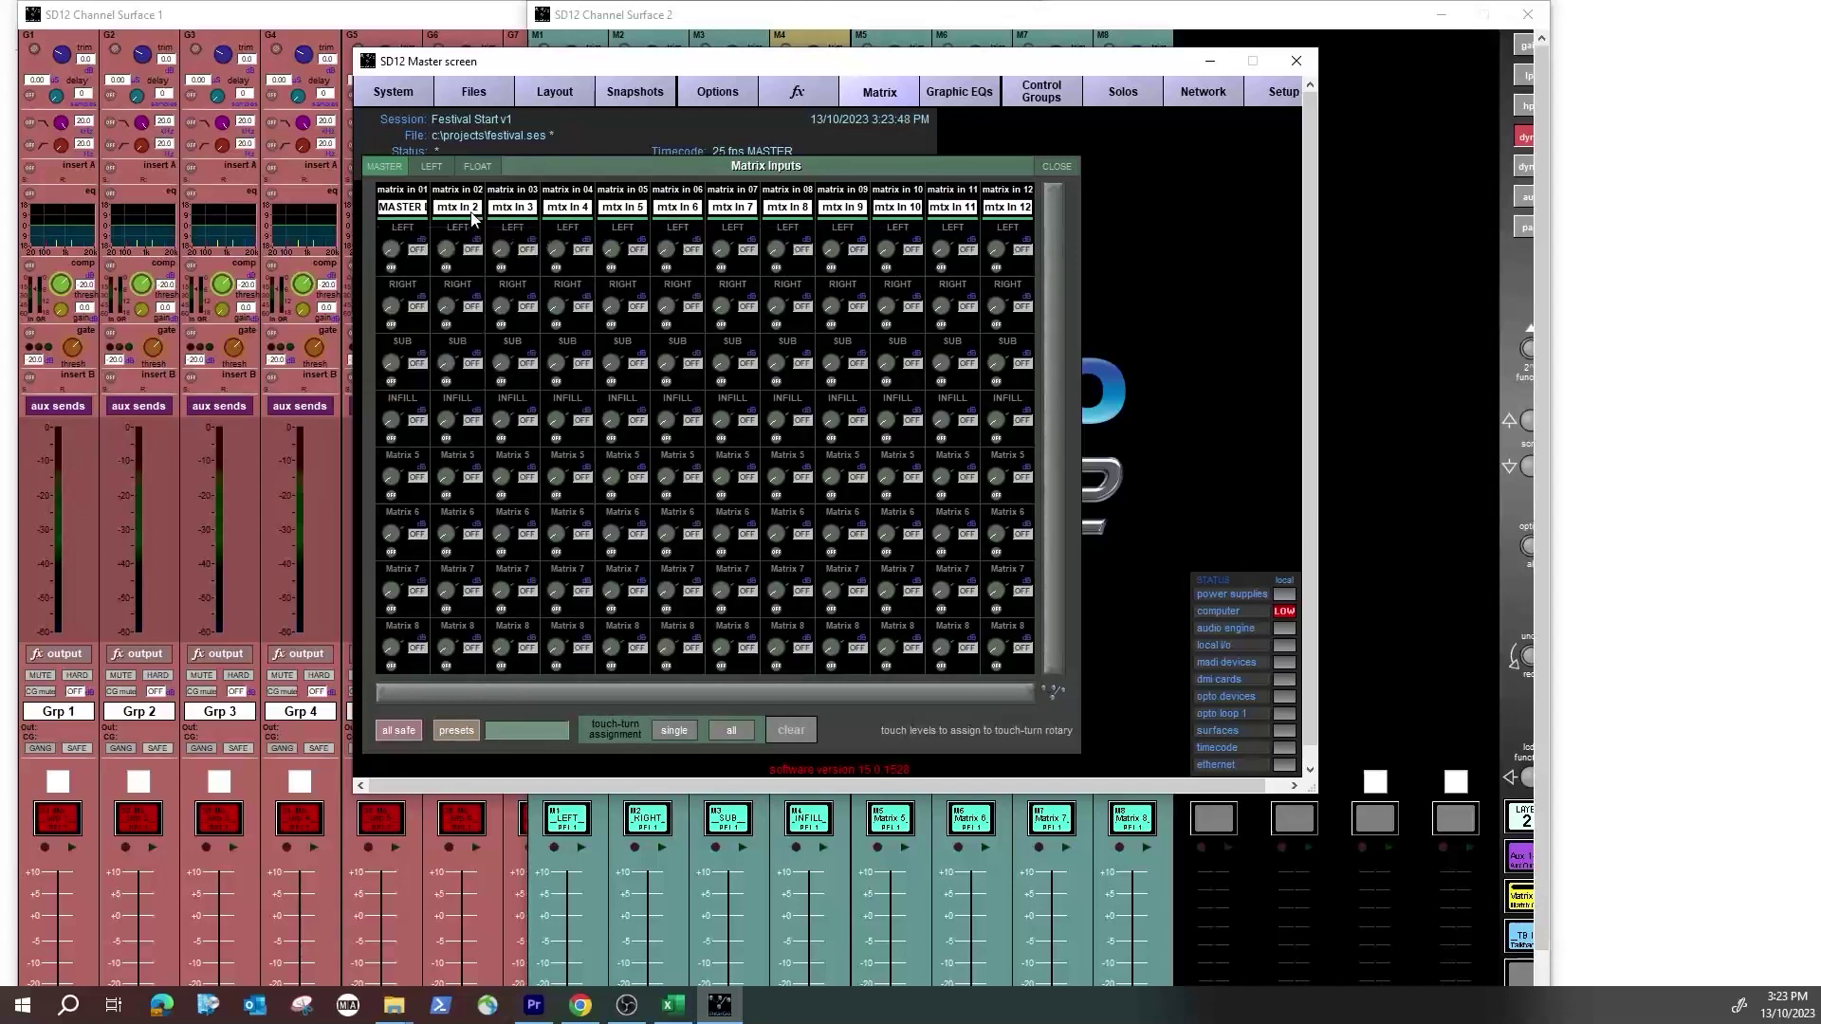
Step: Assign the internal group signal 12.MASTER R to matrix input 2
left_click(465, 214)
left_click(518, 305)
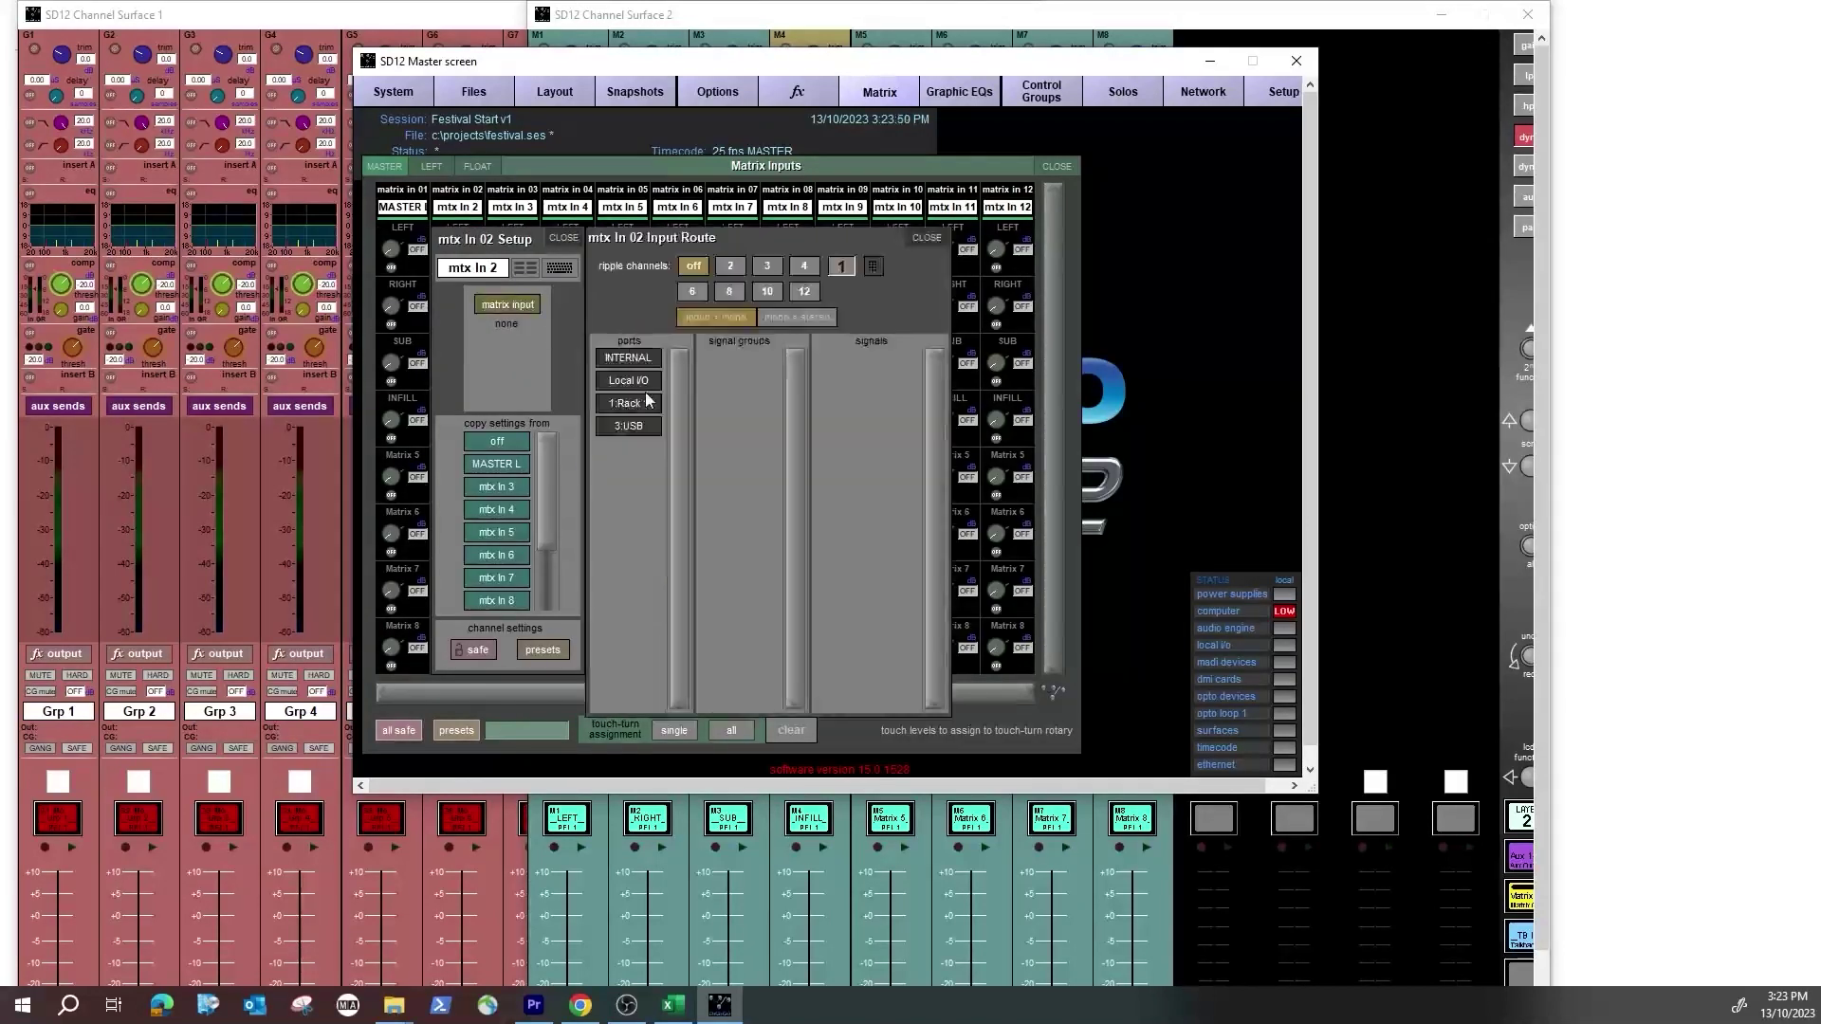
left_click(643, 356)
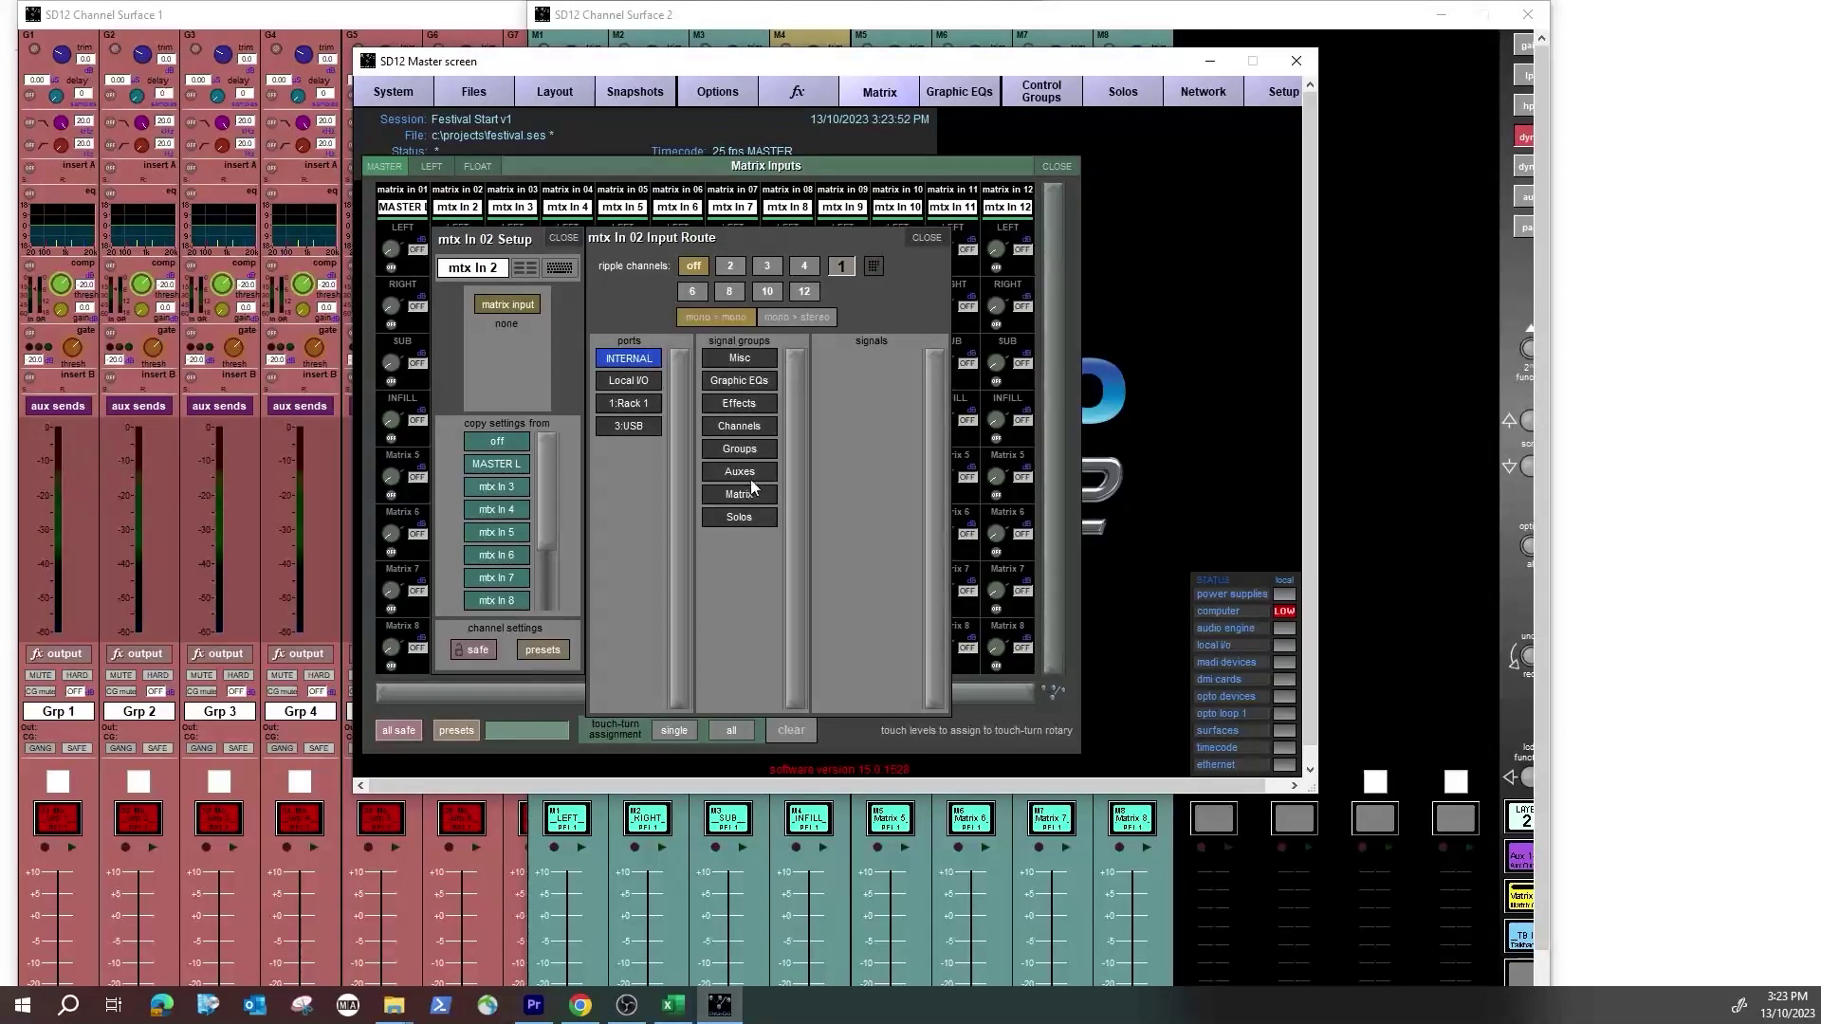
left_click(760, 452)
left_click(881, 699)
left_click(927, 238)
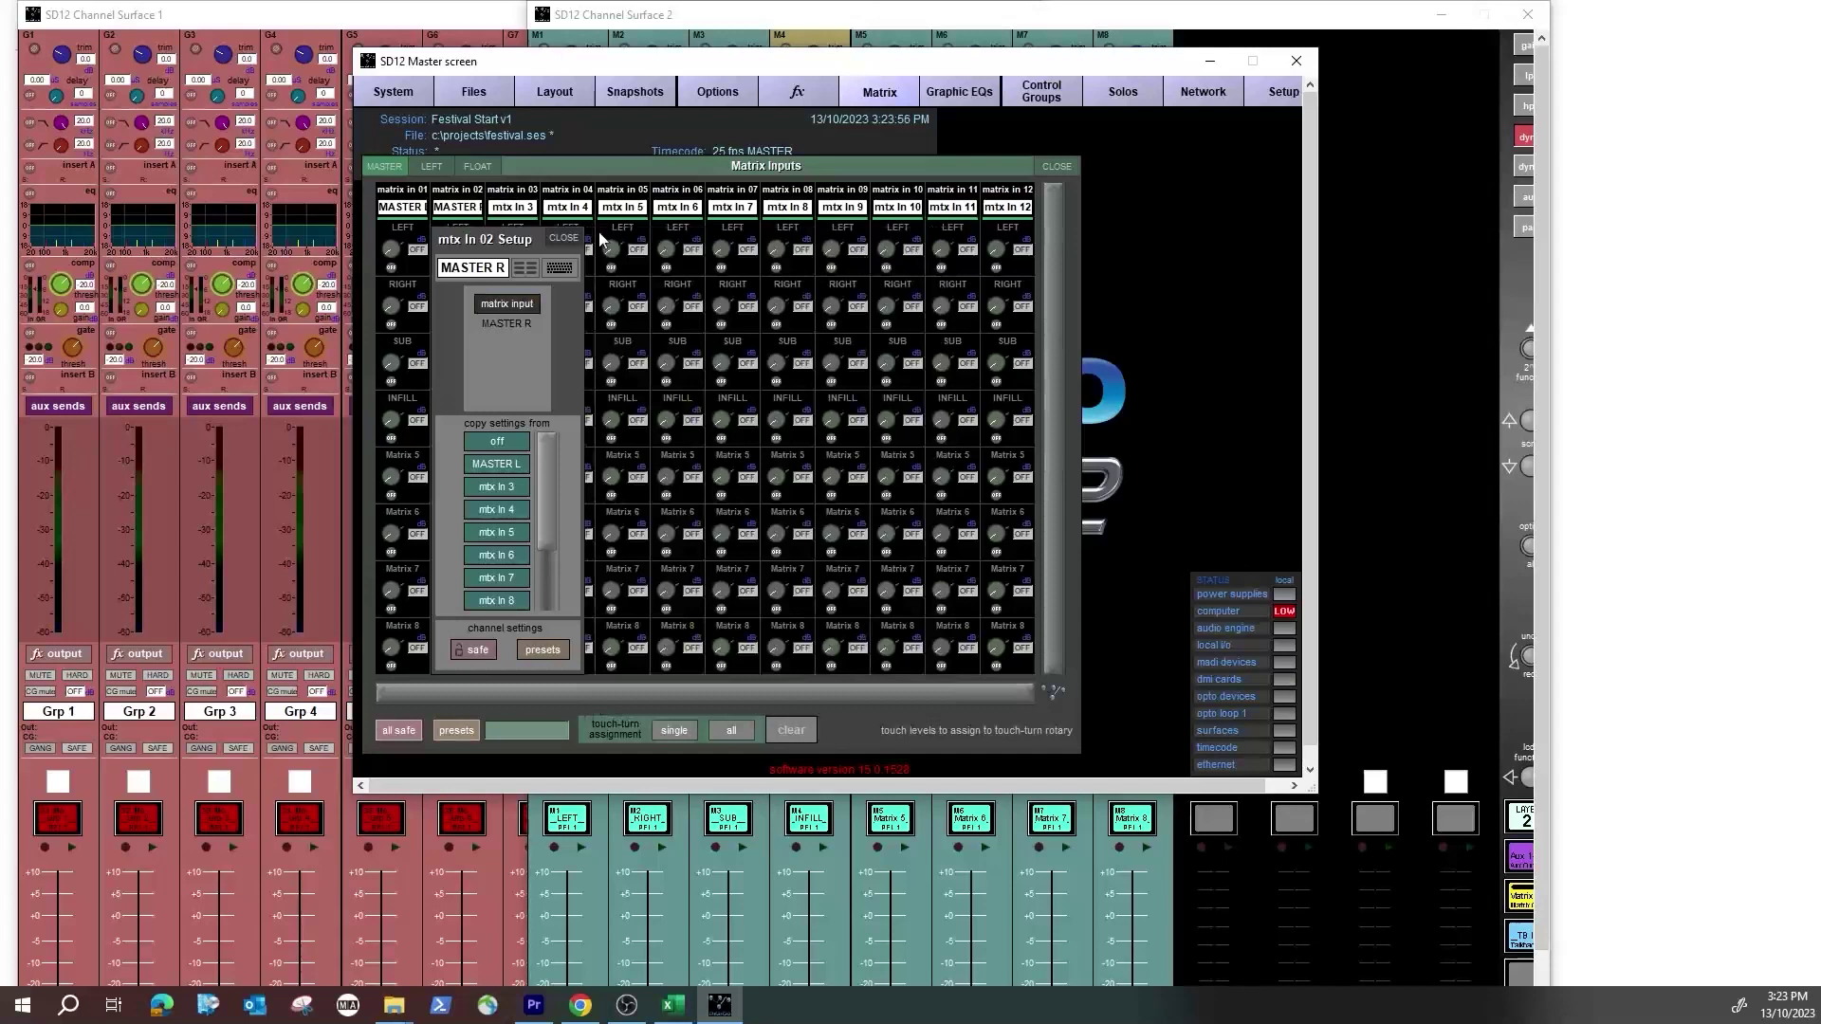
left_click(562, 238)
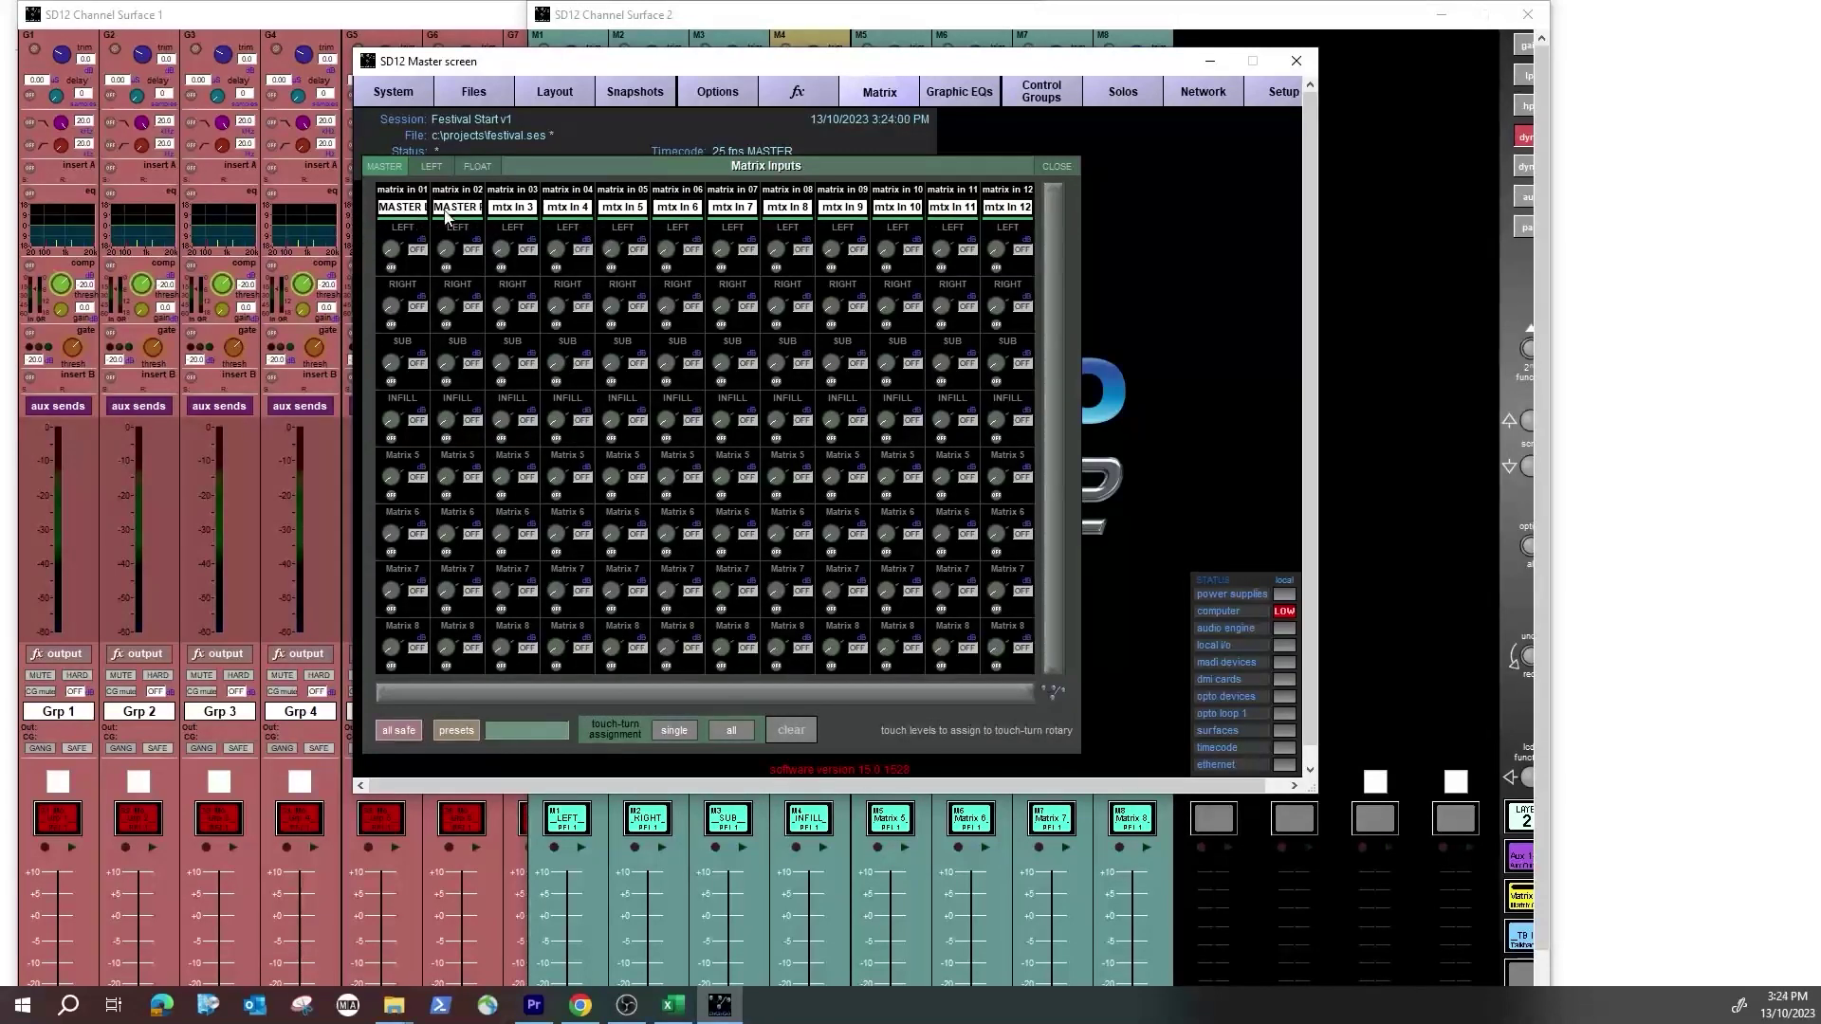
Step: Set the matrix send gains to 0 from MASTER L to LEFT and from both MASTER inputs to SUB and INFILL
left_click(395, 252)
left_click(449, 310)
left_click(389, 363)
left_click(446, 363)
left_click(390, 420)
left_click(446, 420)
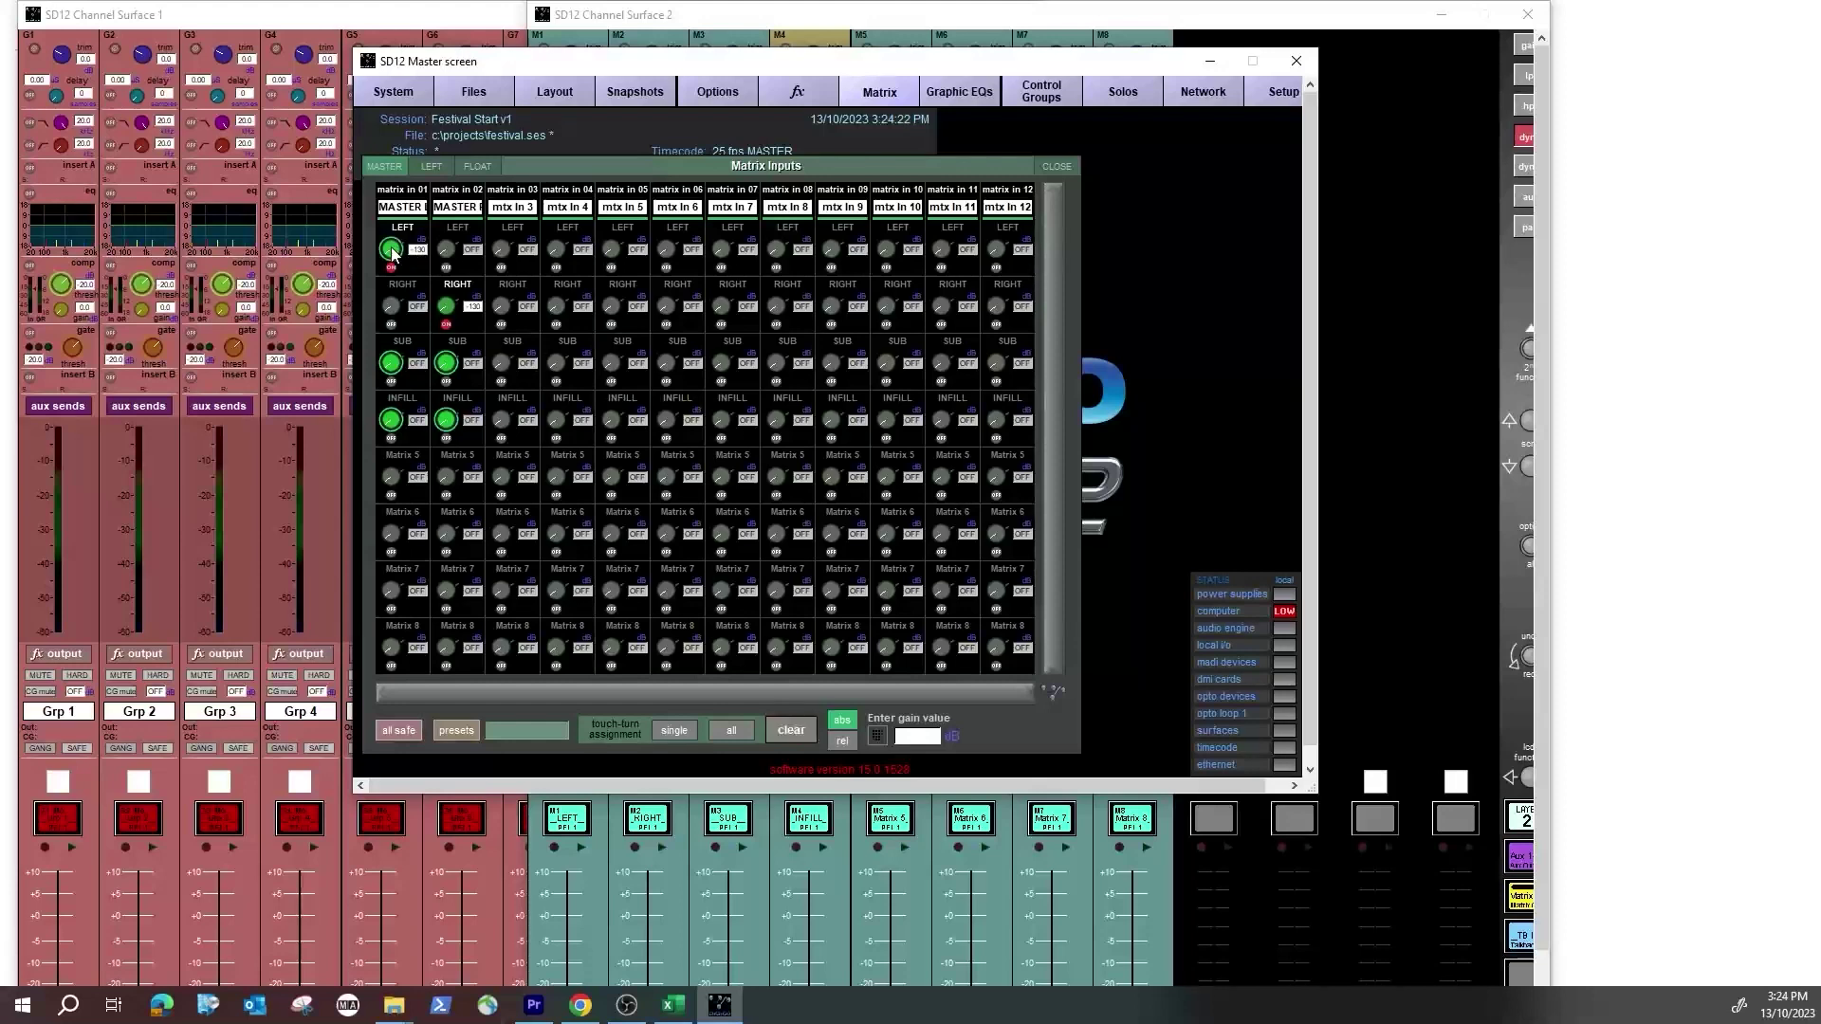
left_click(923, 736)
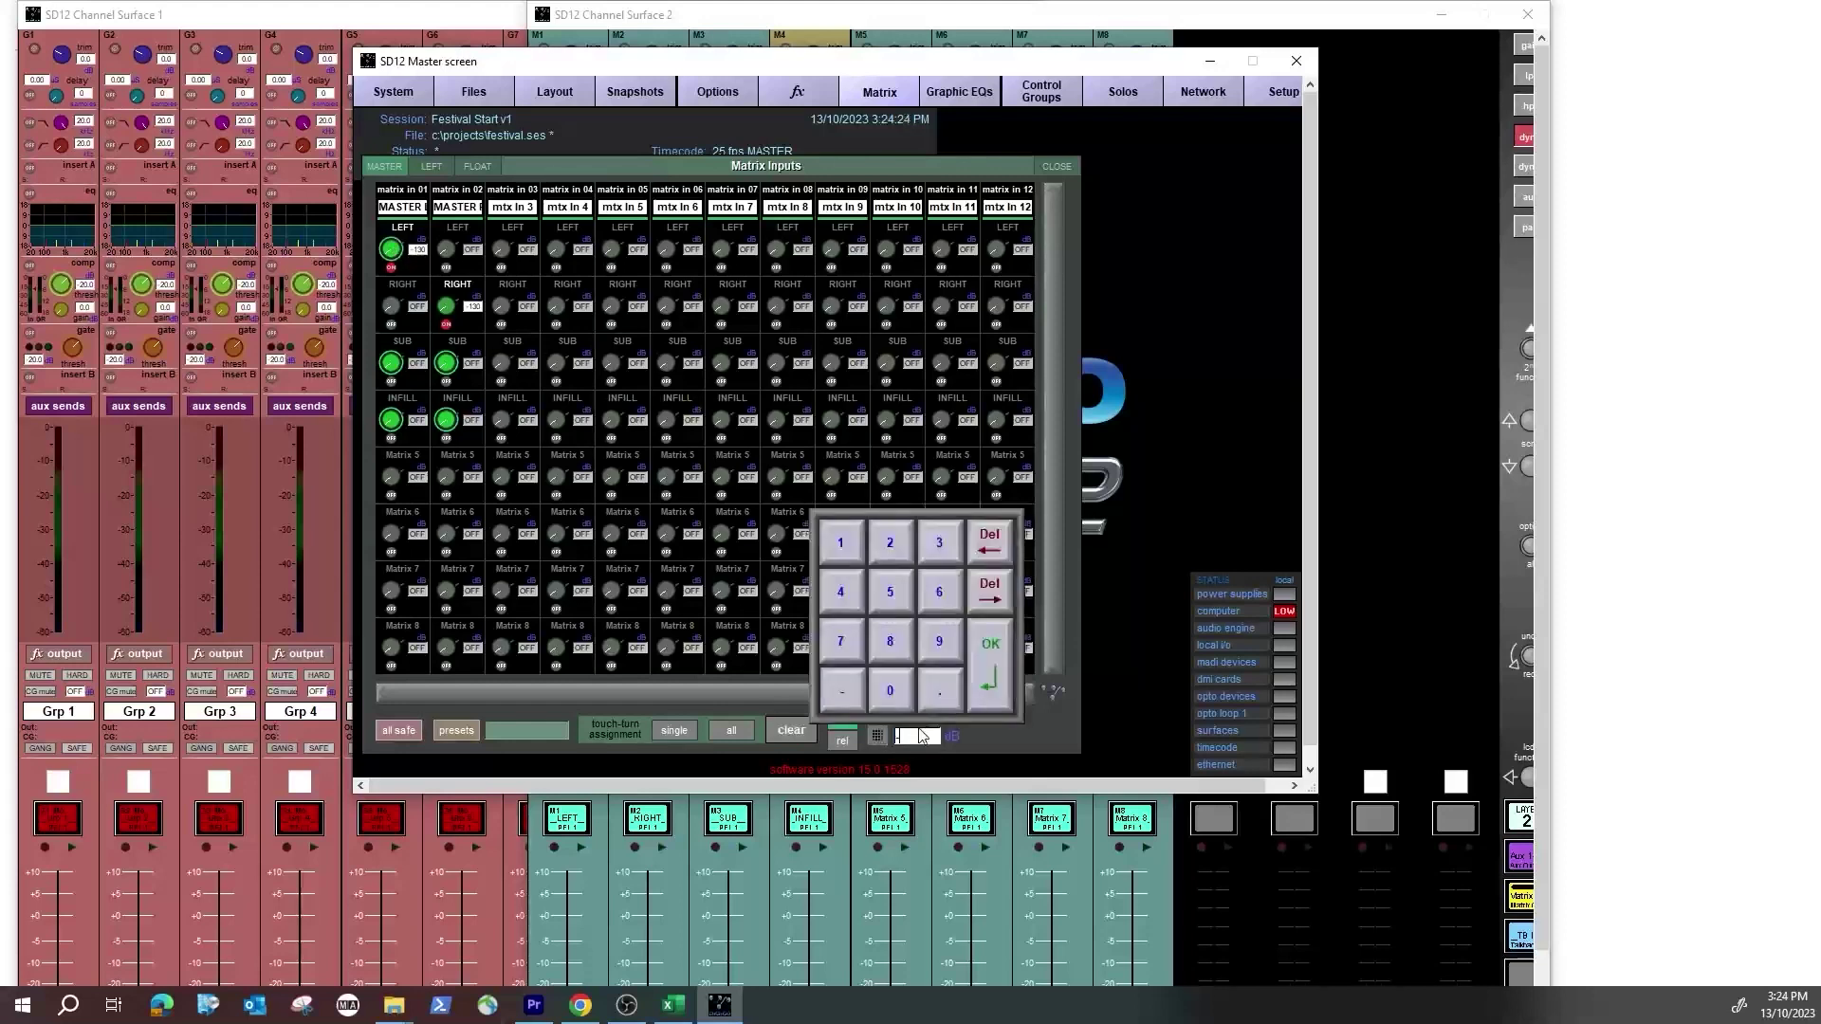
type("0")
key("Return")
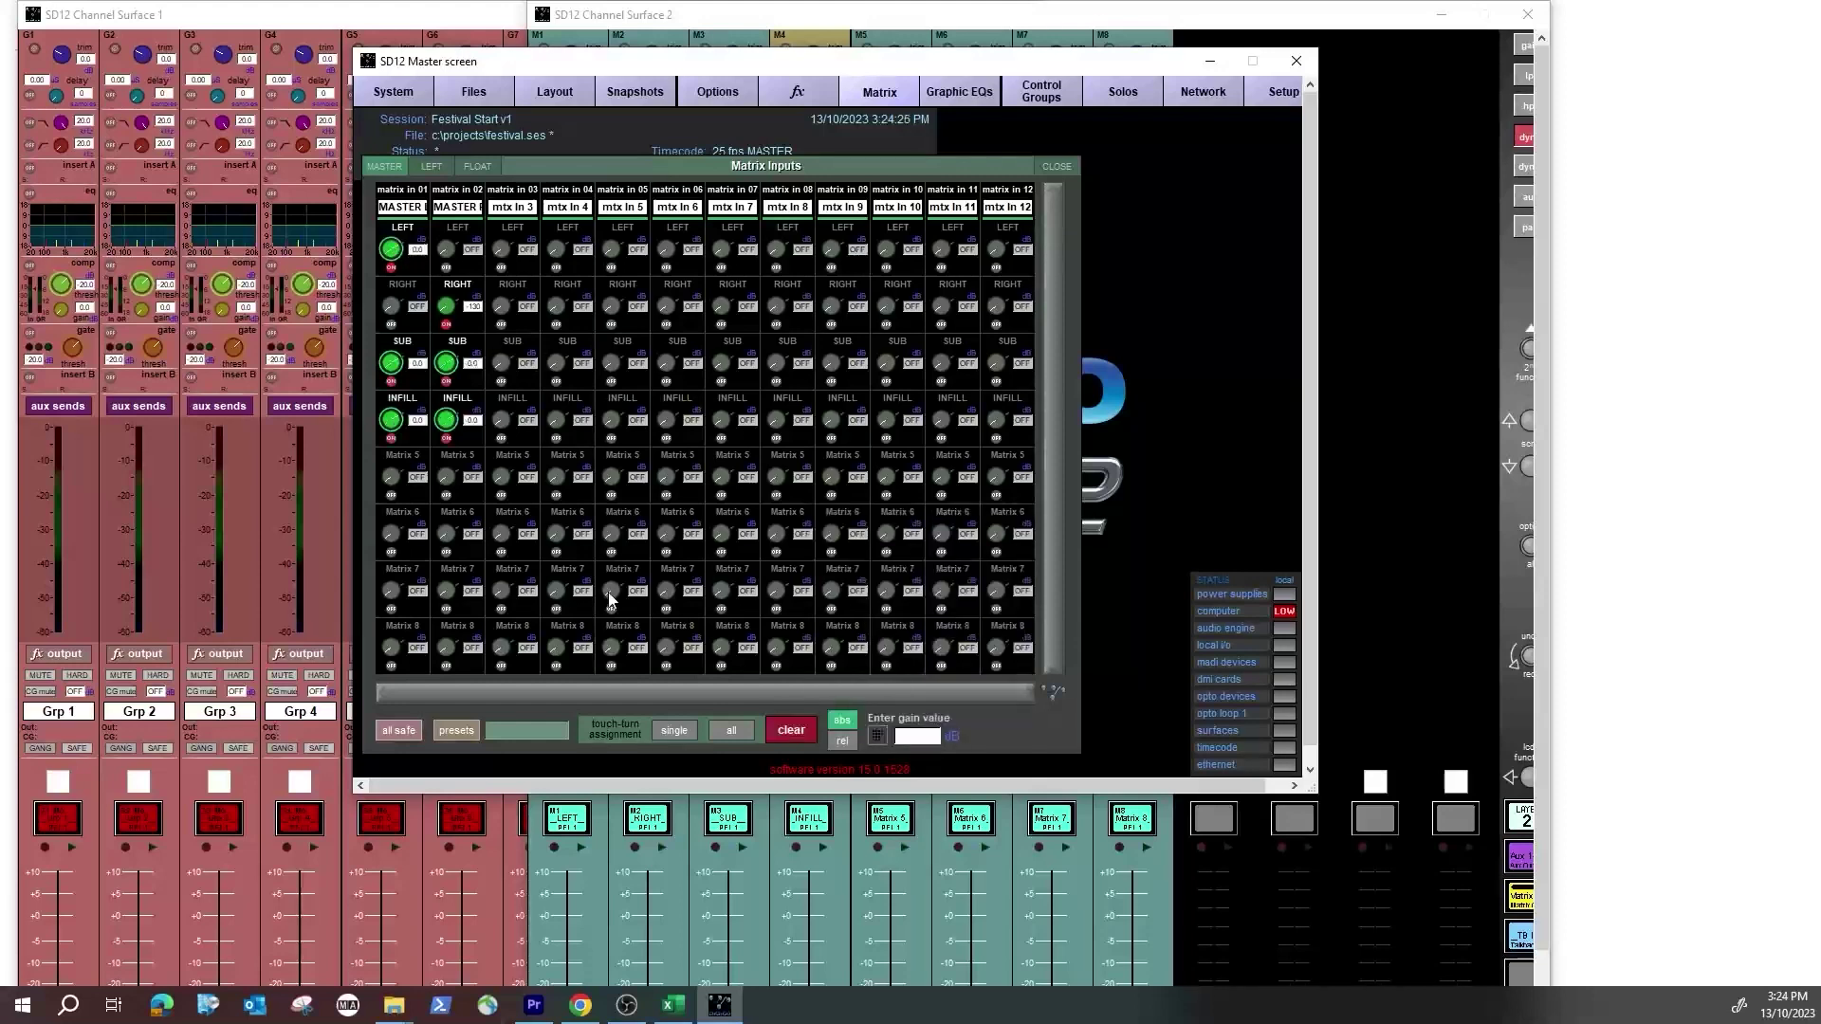
Step: Clear the wrongly selected sends, set the MASTER R send to the RIGHT matrix to 0, and close the matrix inputs
left_click(446, 248)
left_click(479, 312)
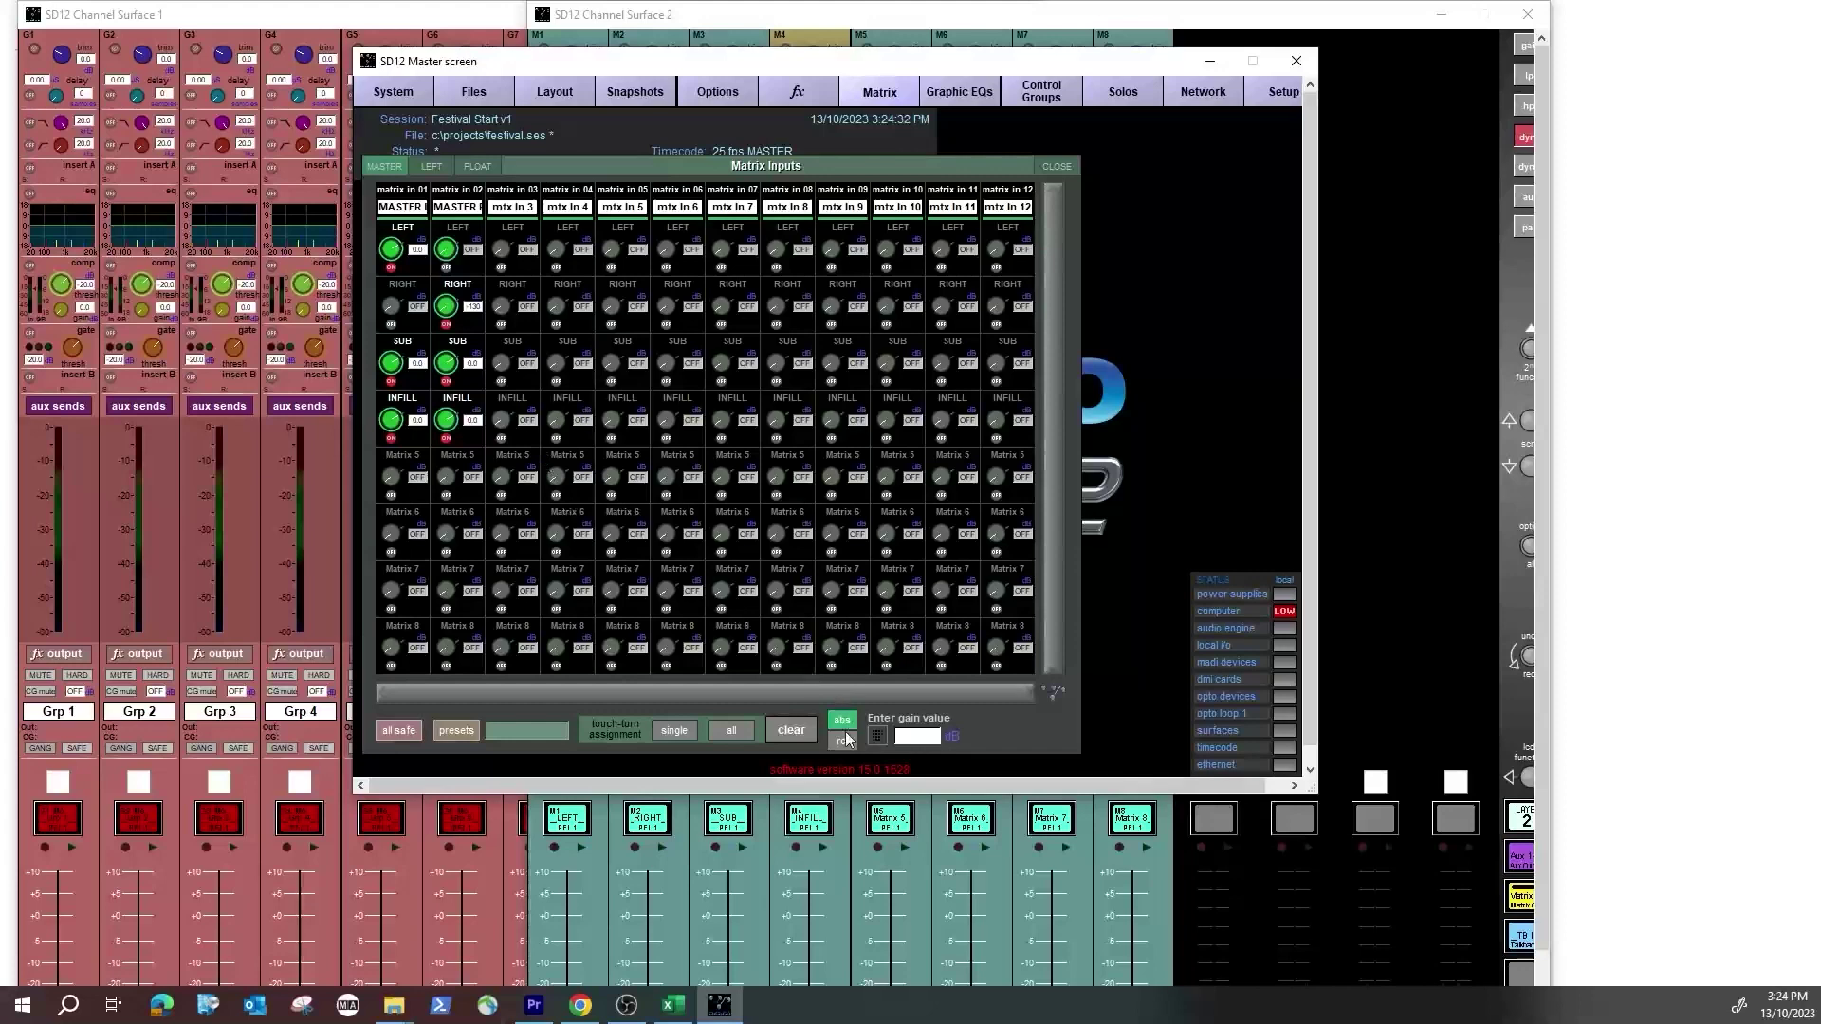
left_click(795, 732)
left_click(448, 308)
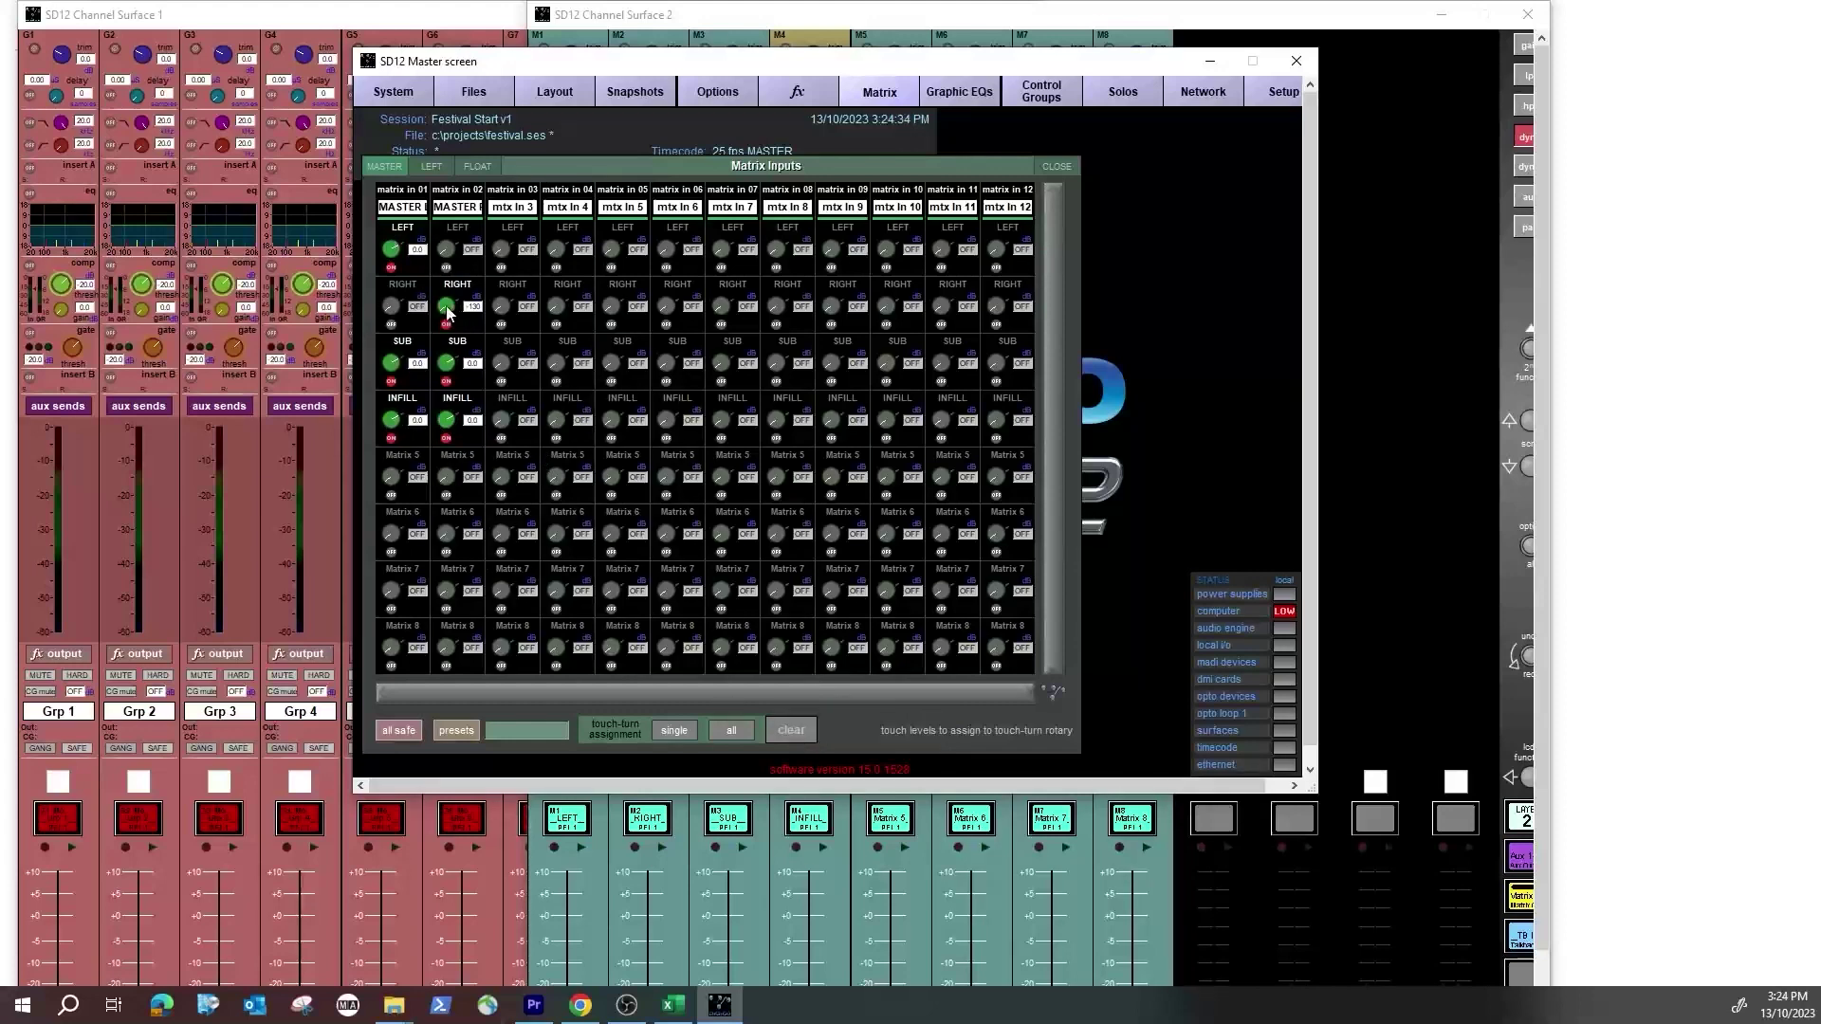
left_click(921, 739)
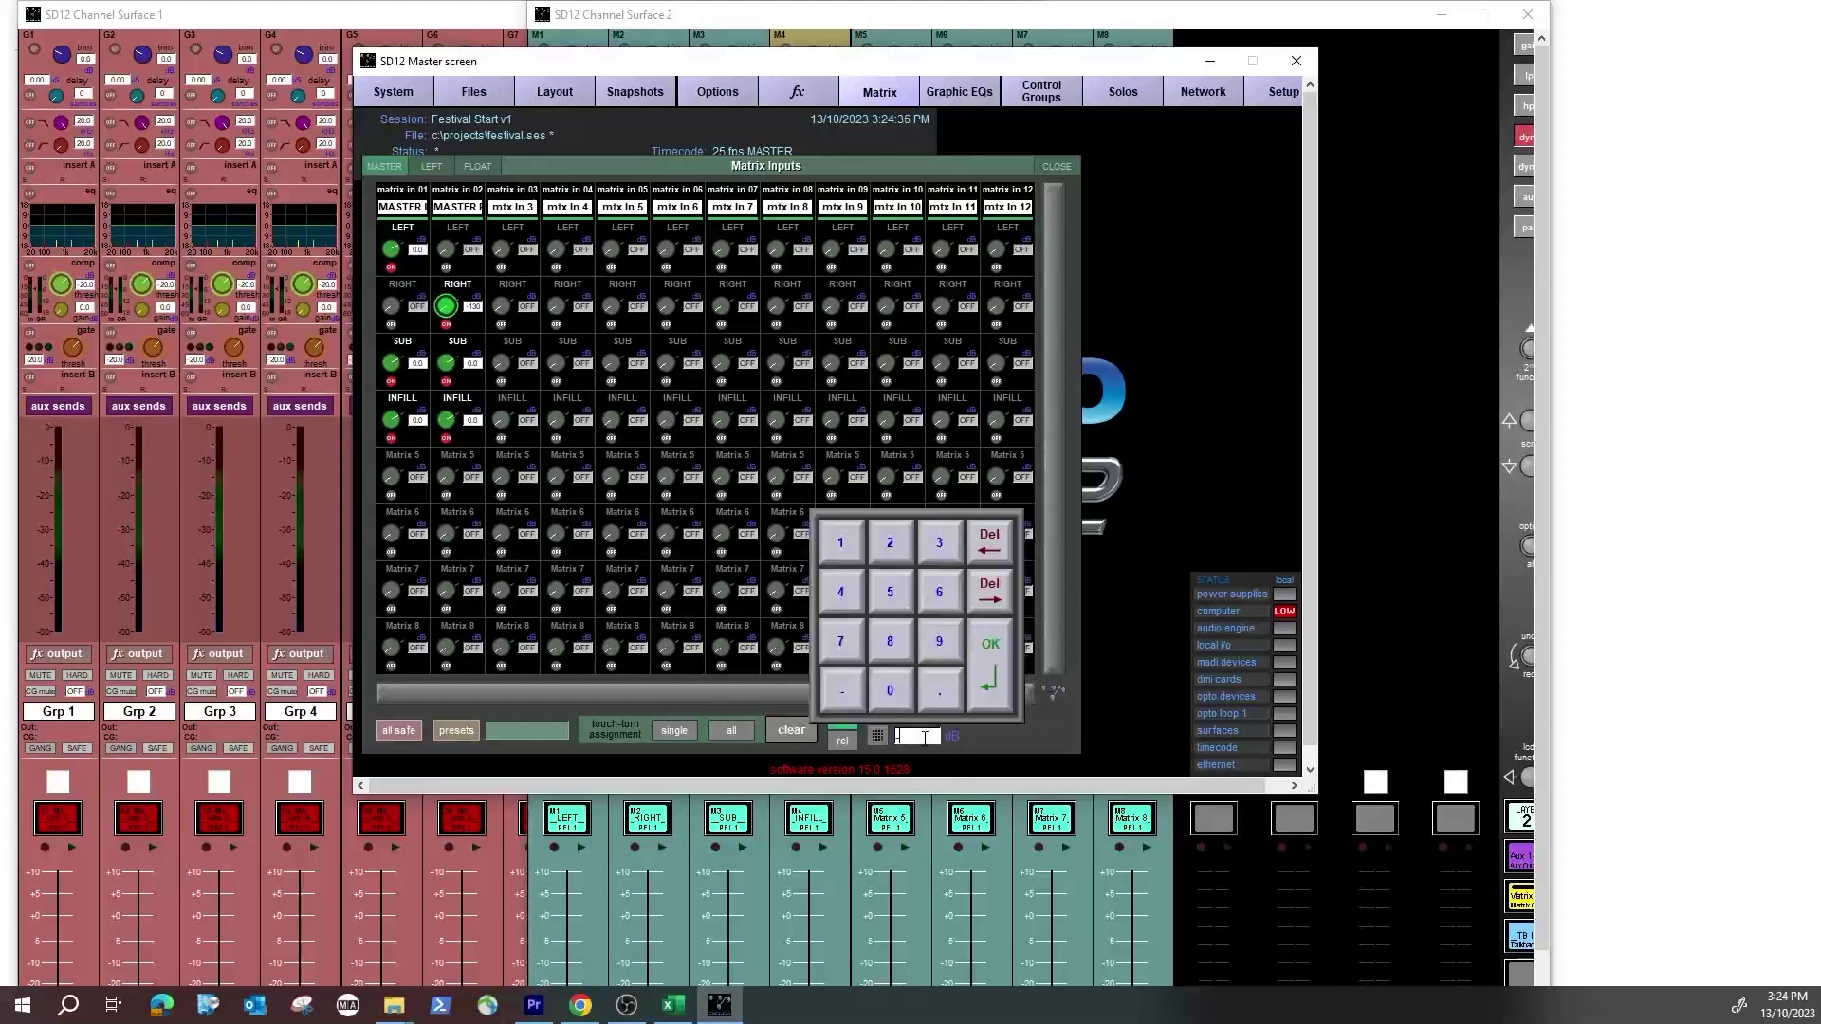
type("0")
key("Return")
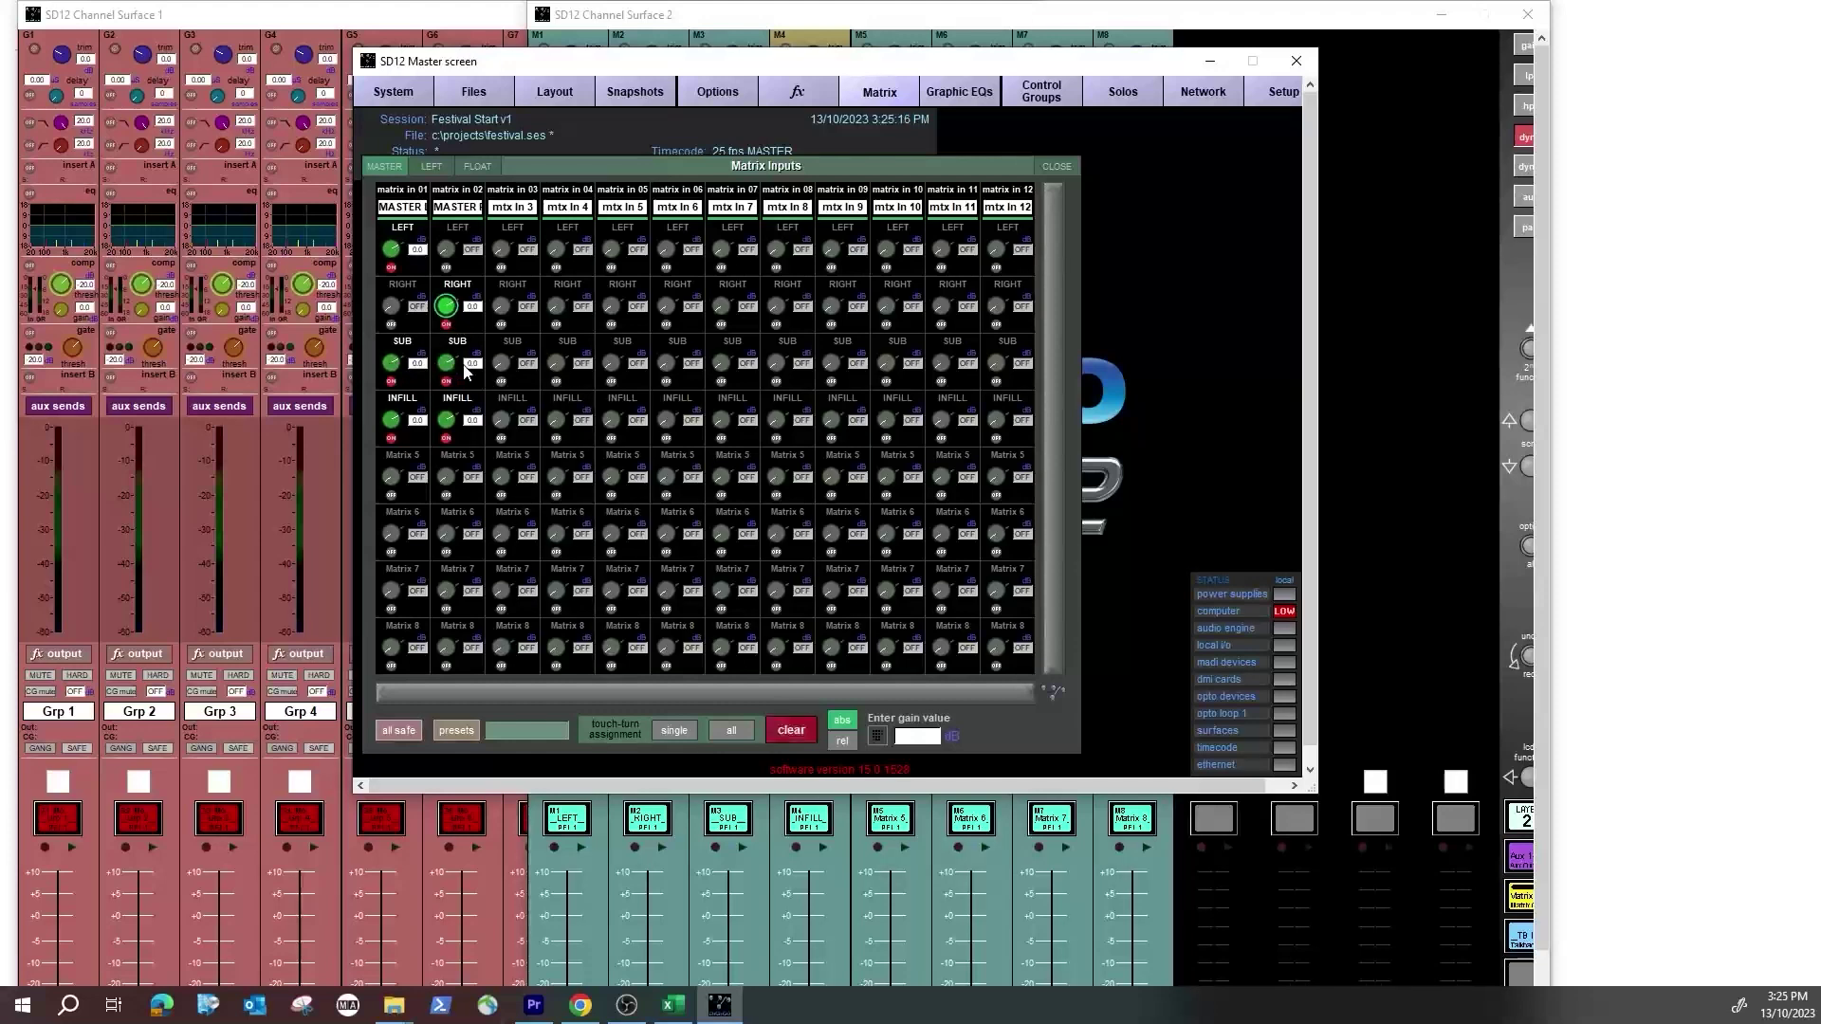
left_click(1044, 168)
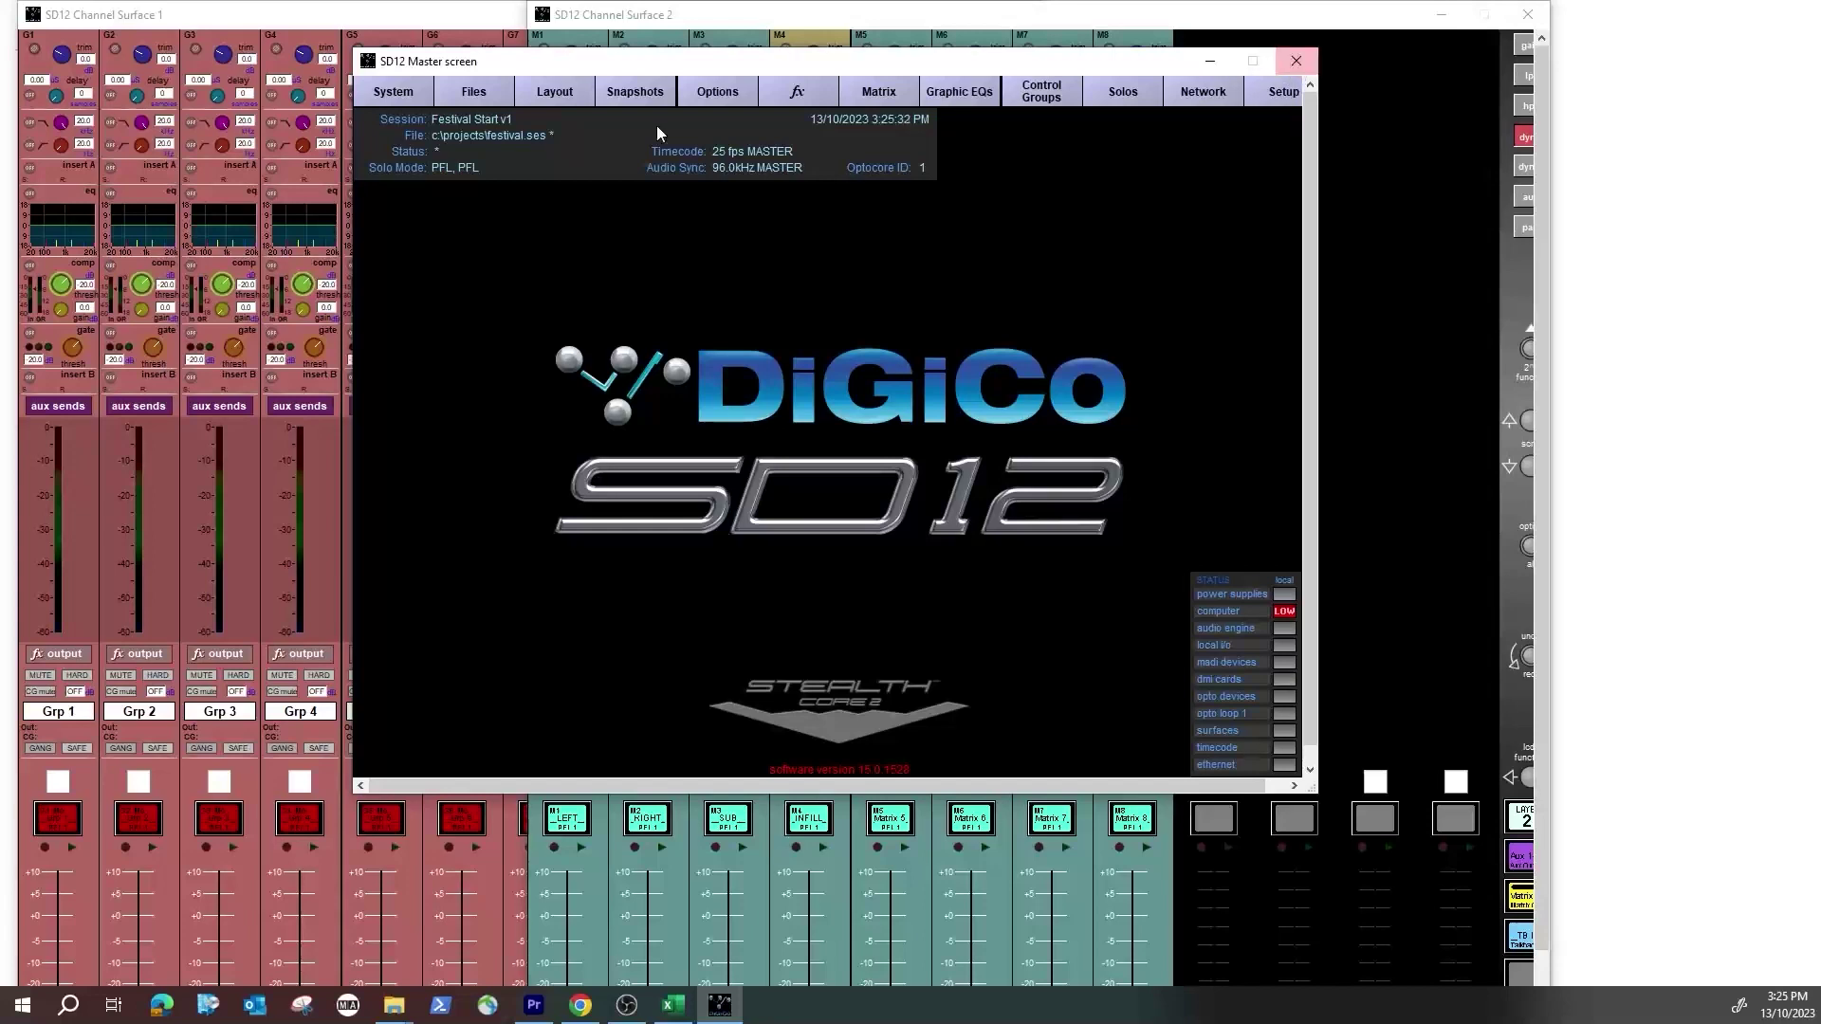
Step: Bring up the graphic equalisers on the Master screen and bring Channel Surface 2 to the front
left_click(977, 89)
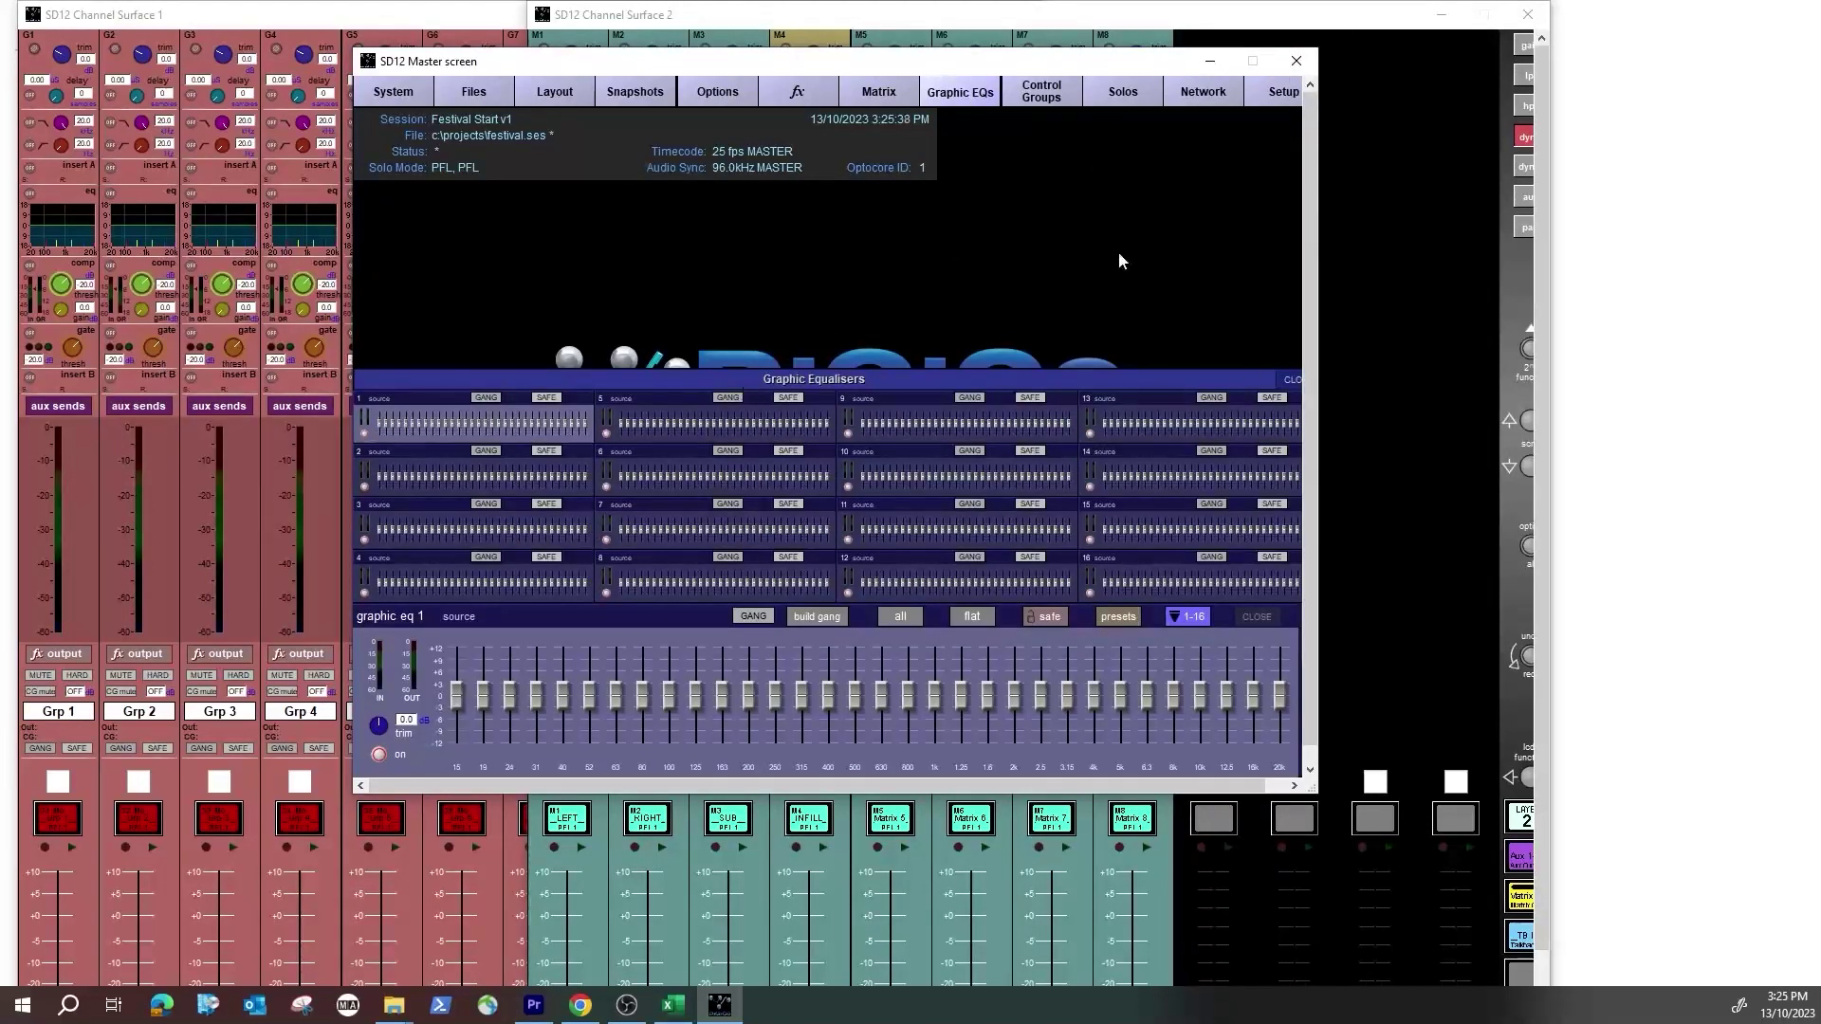
left_click(1210, 63)
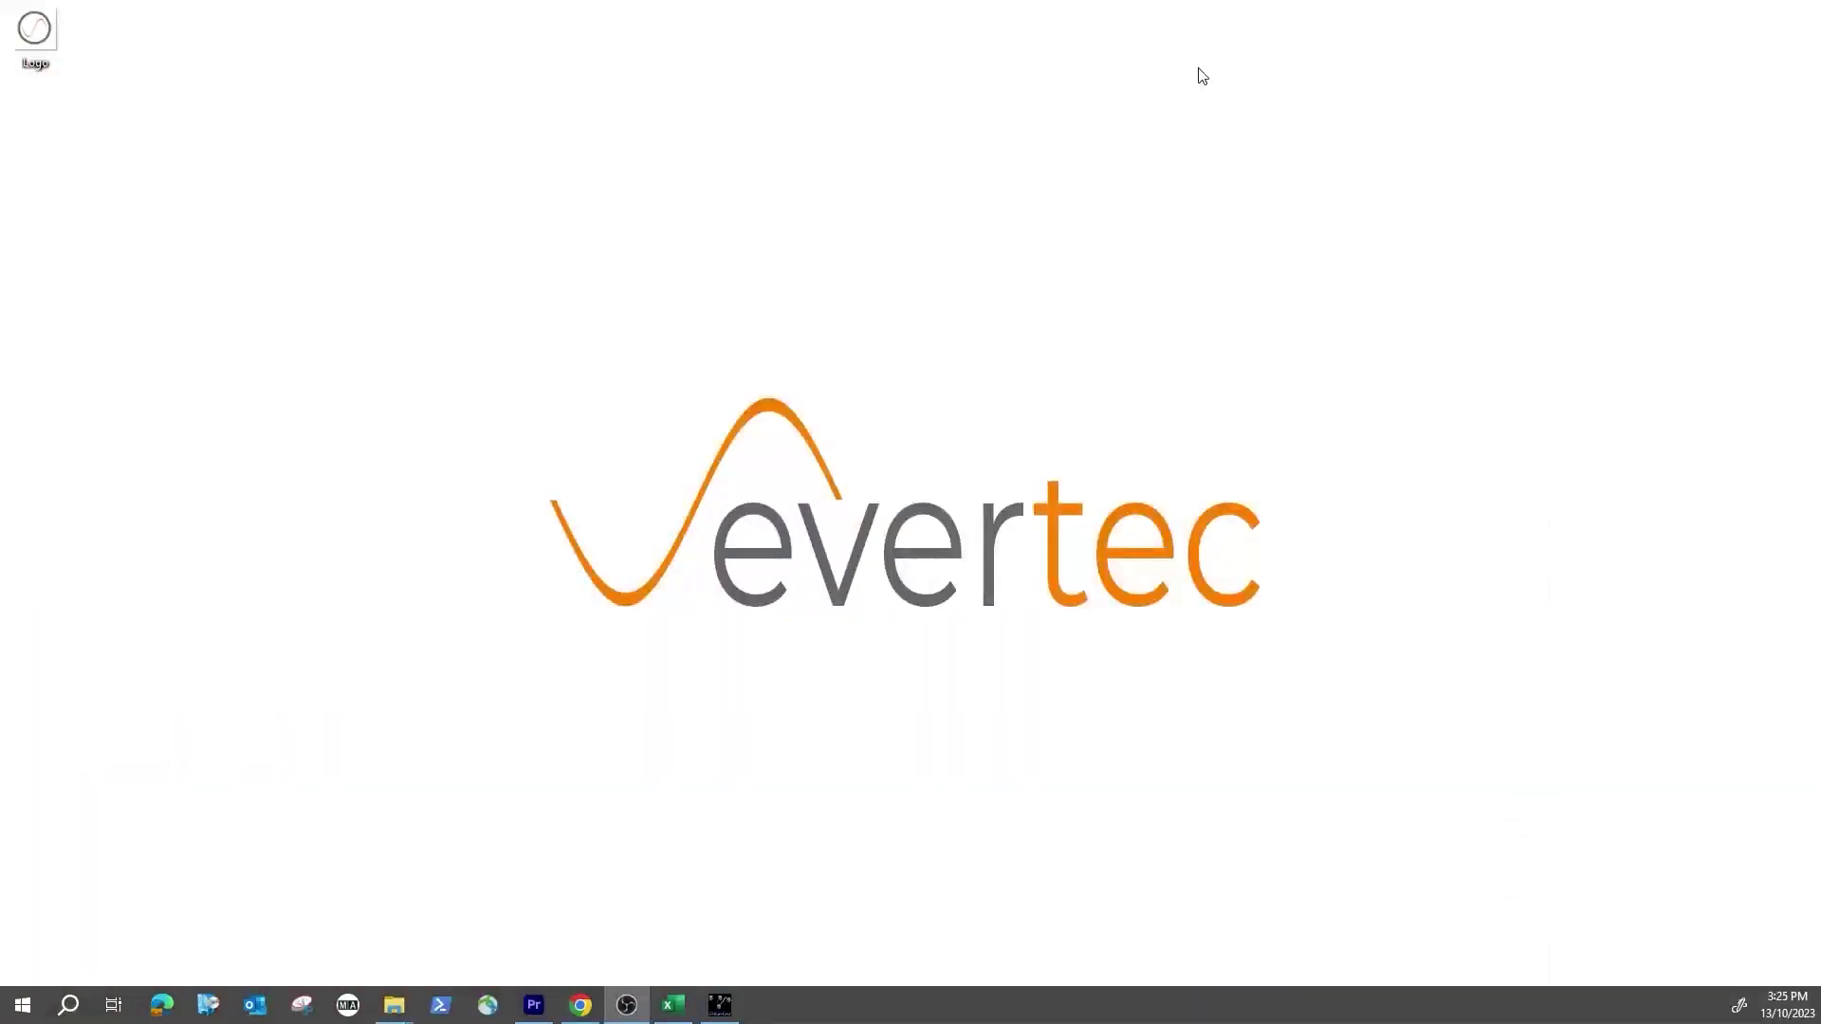
left_click(729, 1015)
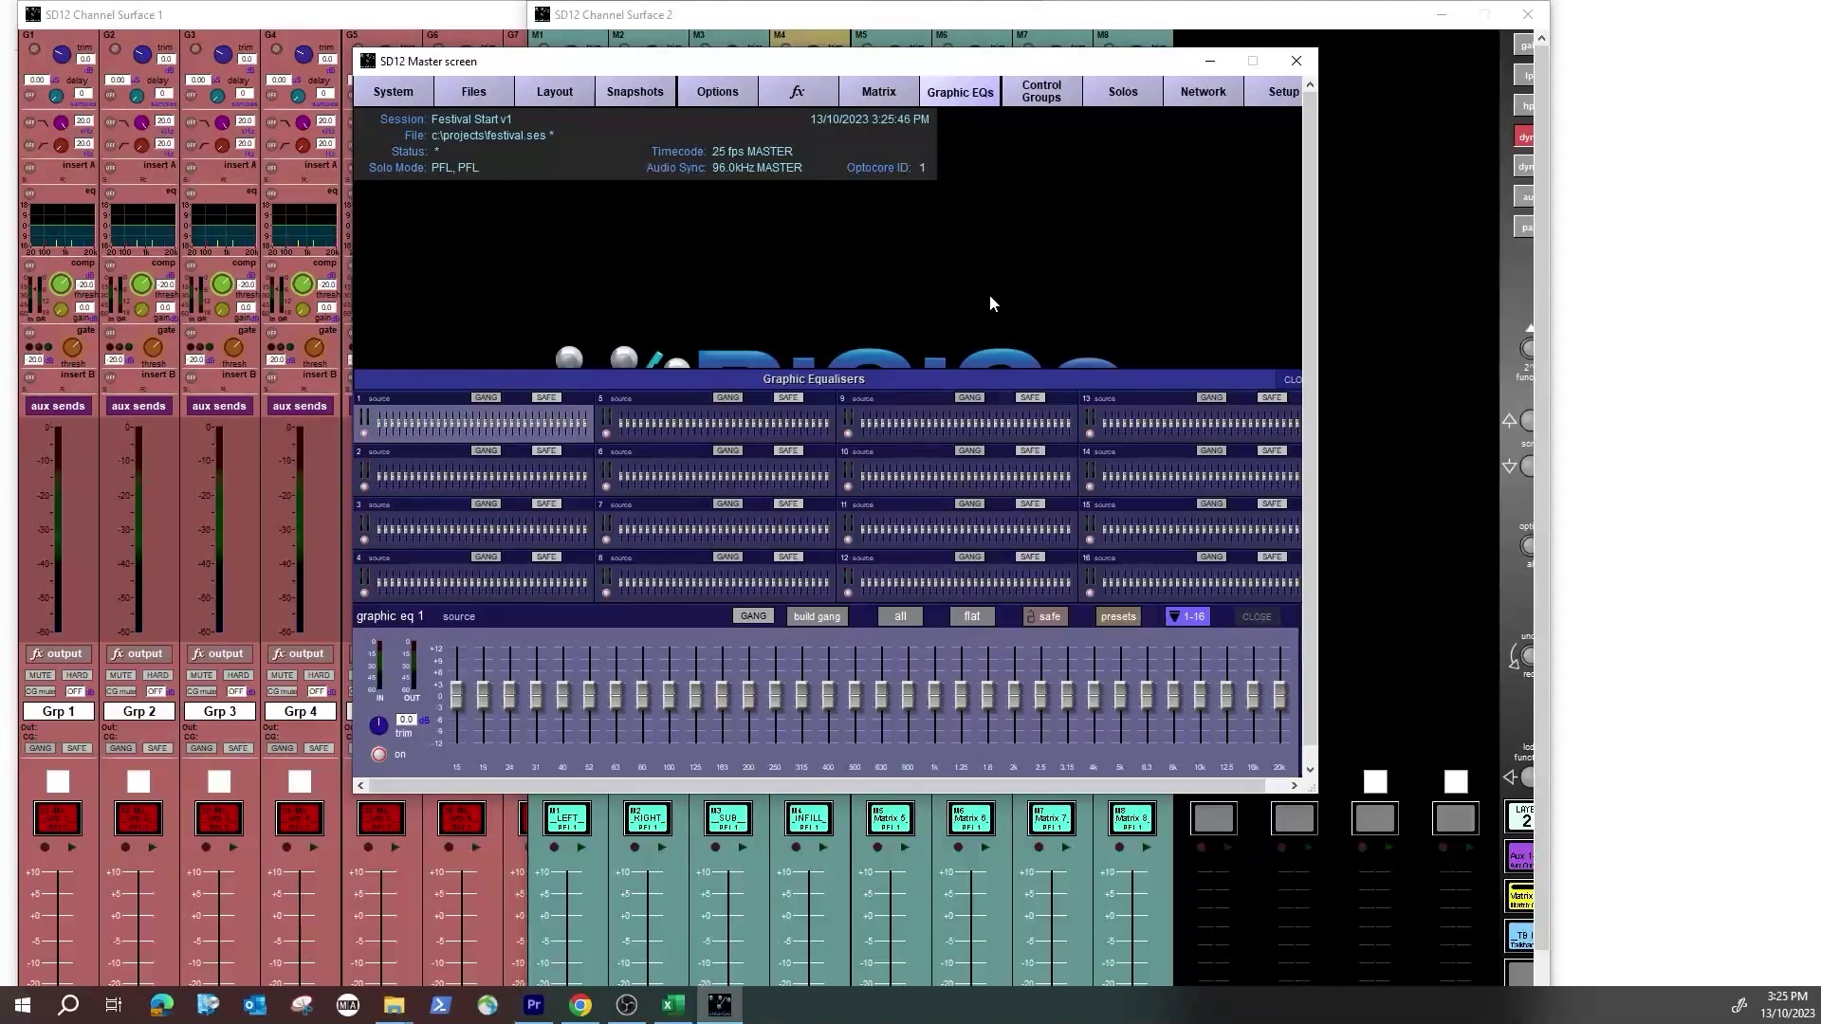
left_click(1209, 63)
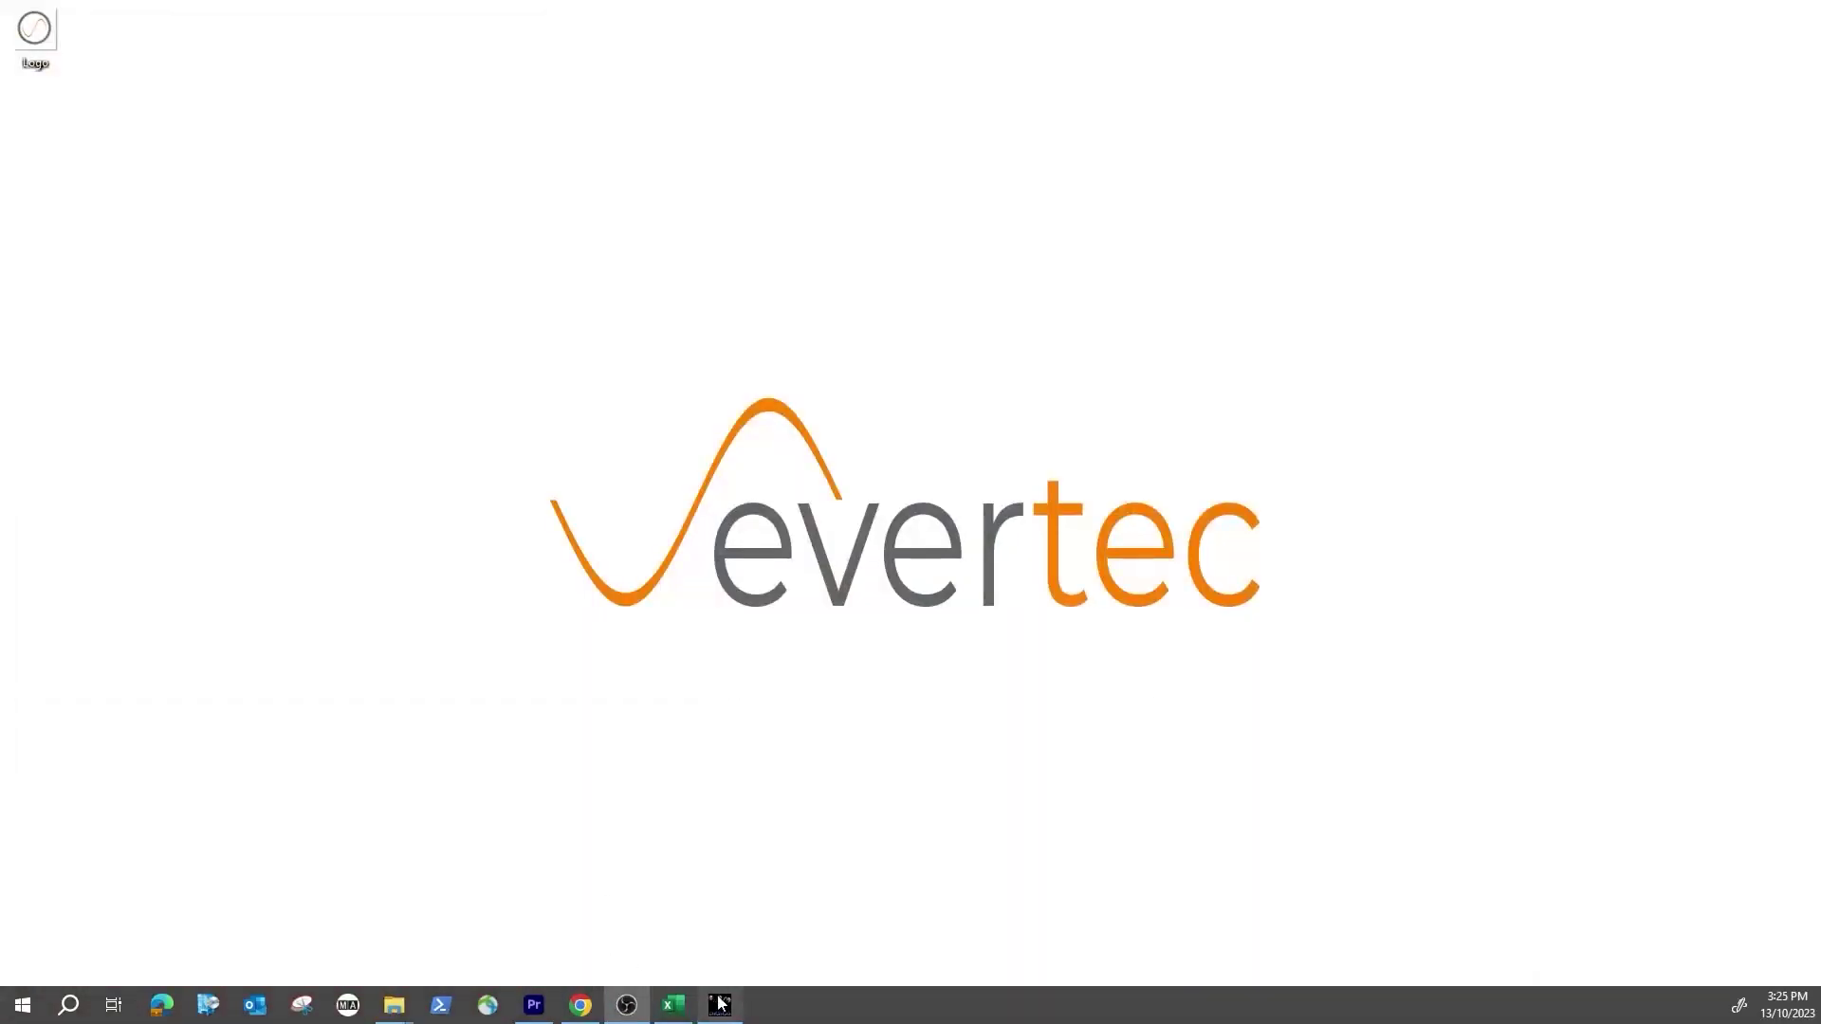
left_click(720, 1006)
left_click(860, 882)
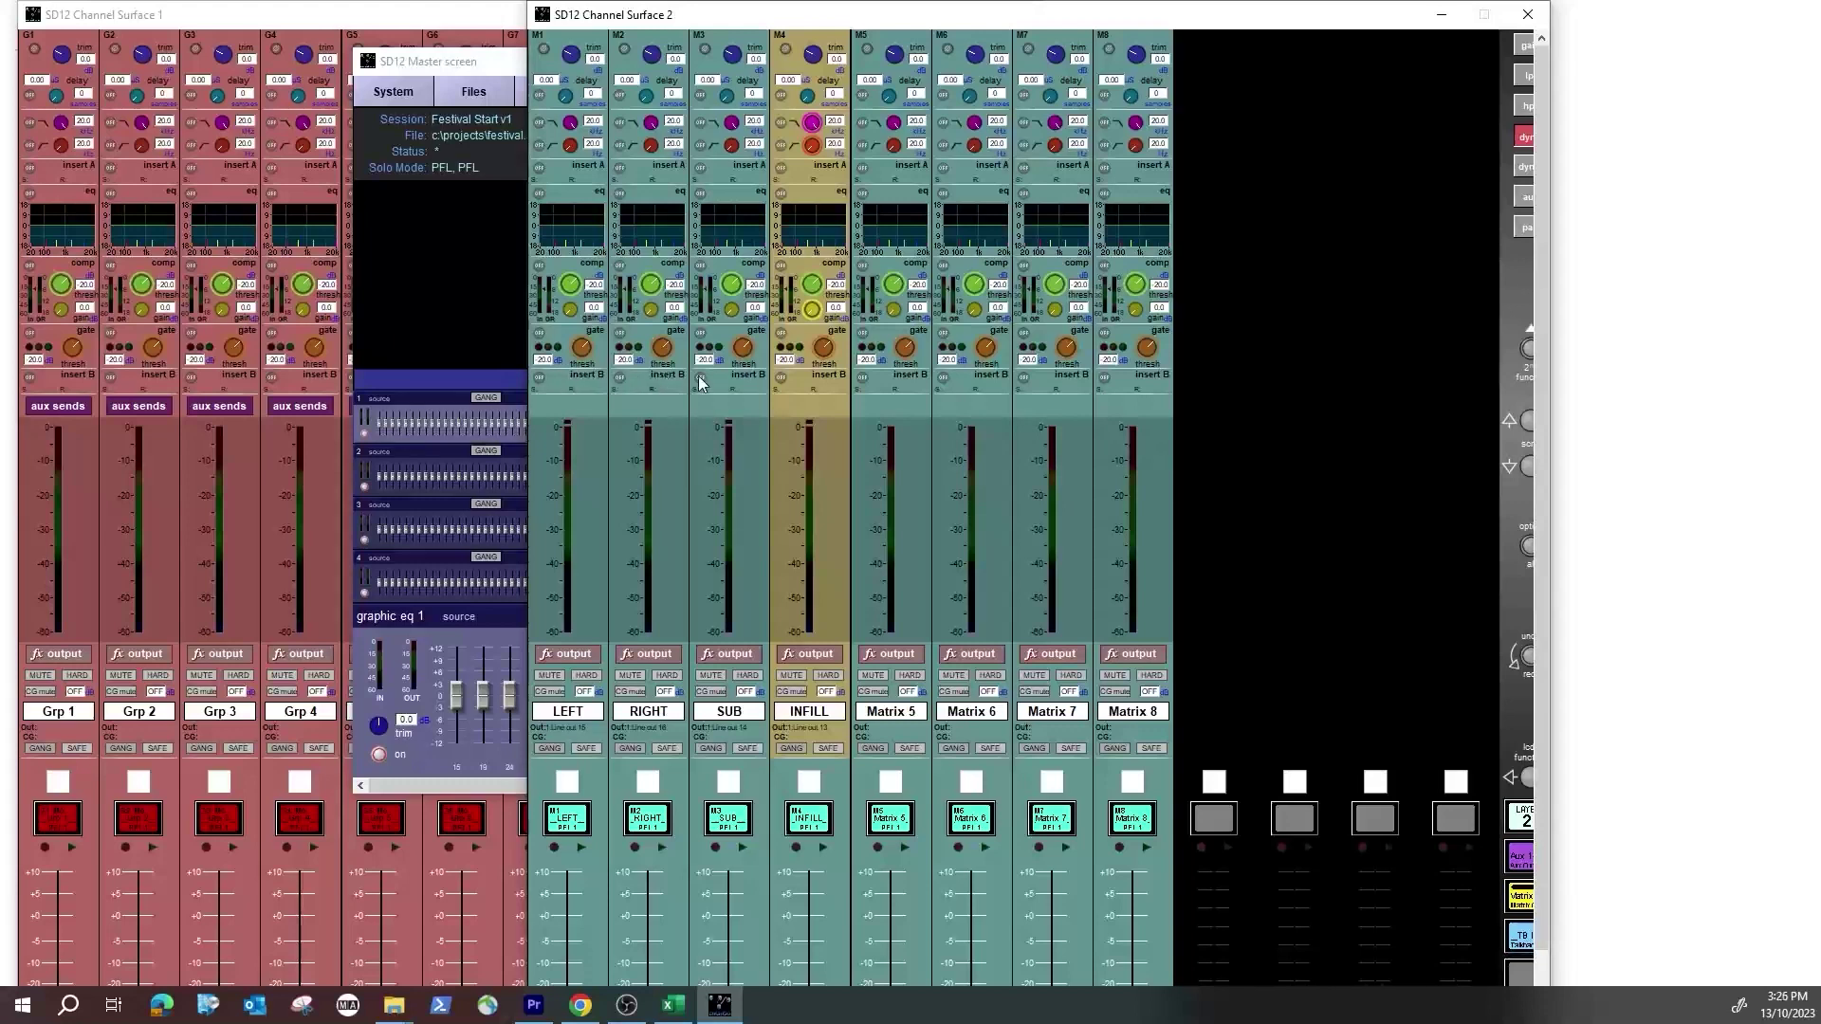
Step: Route the LEFT matrix's insert A send to the internal graphic EQ Graphic 15
left_click(23, 899)
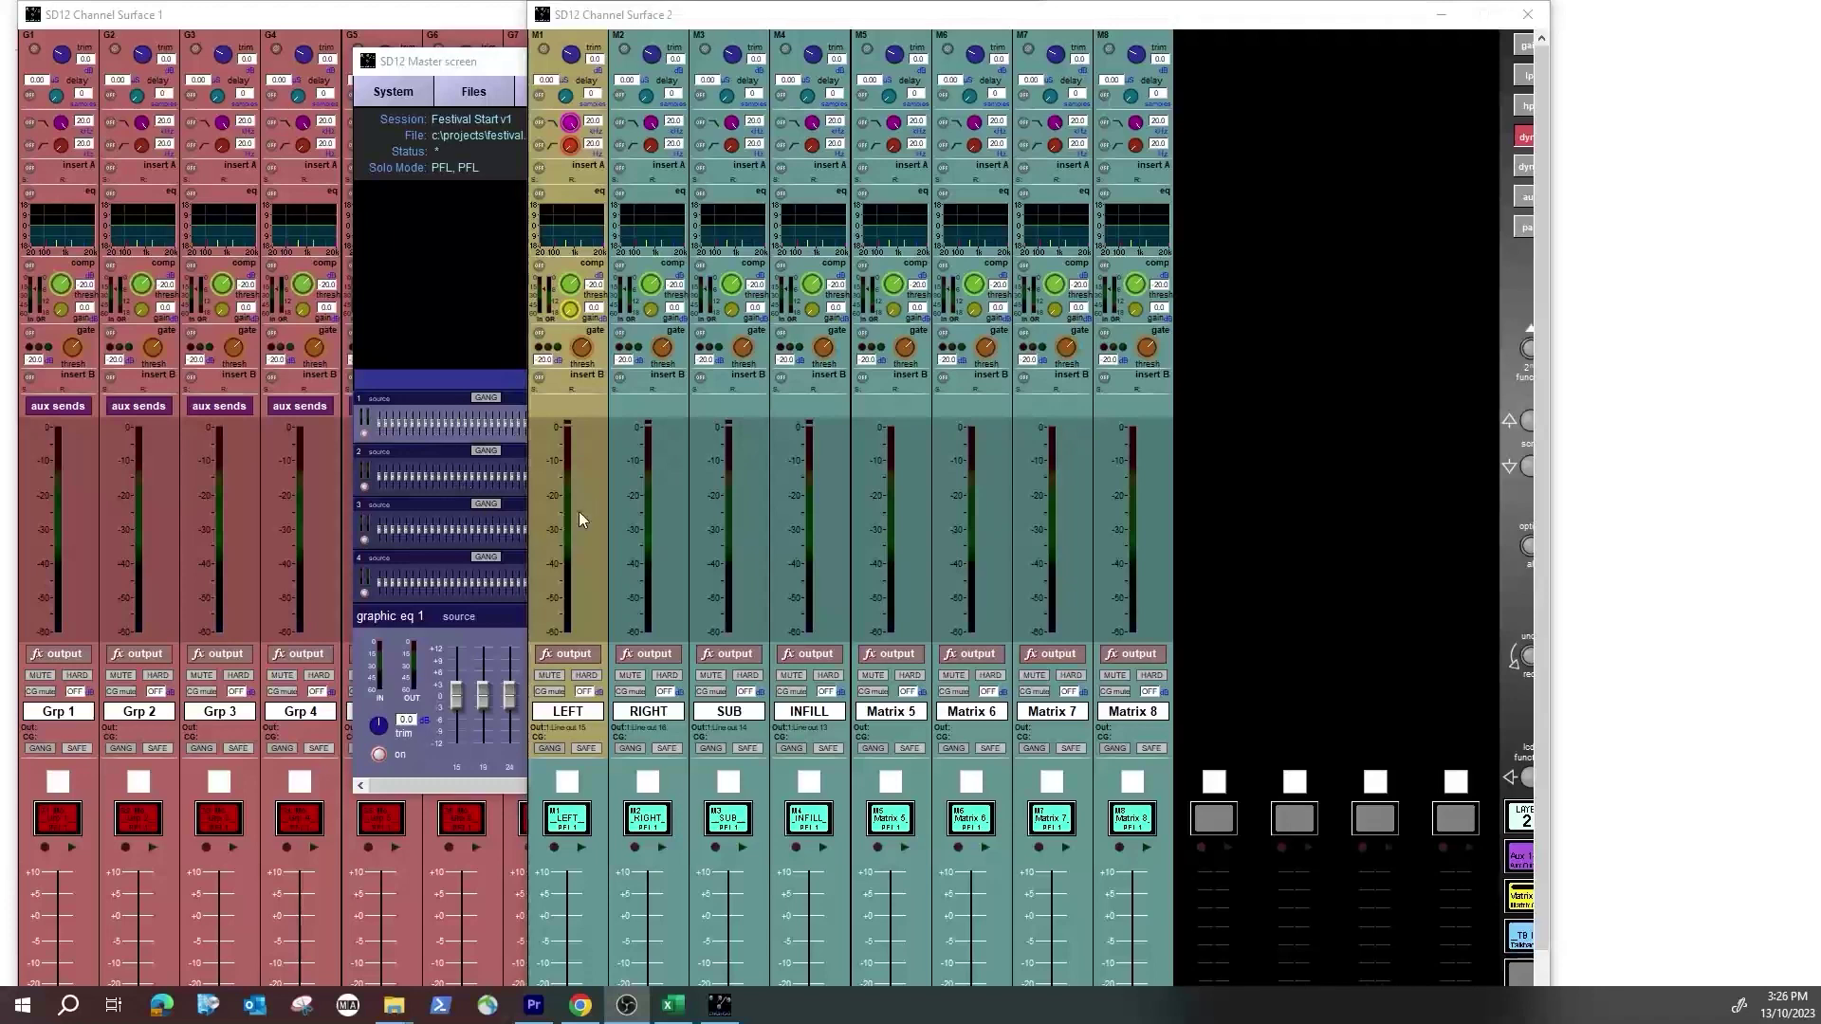
left_click(583, 587)
left_click(569, 379)
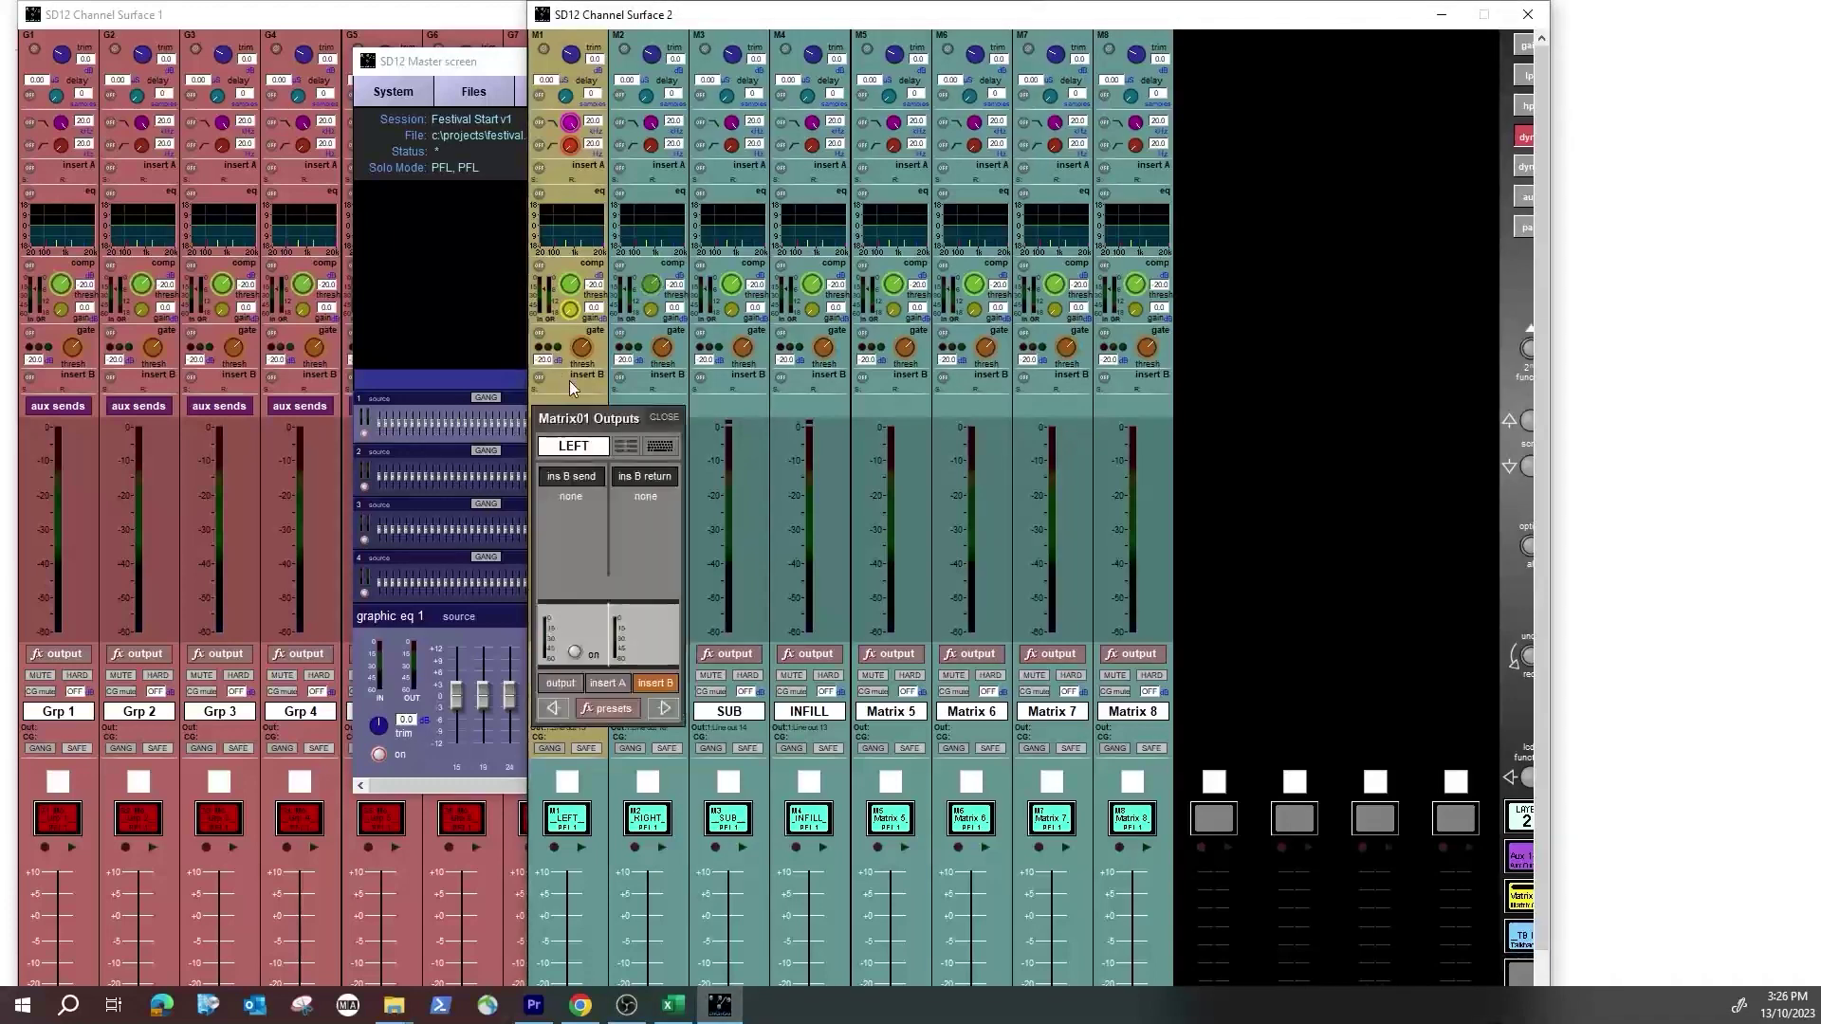
left_click(612, 686)
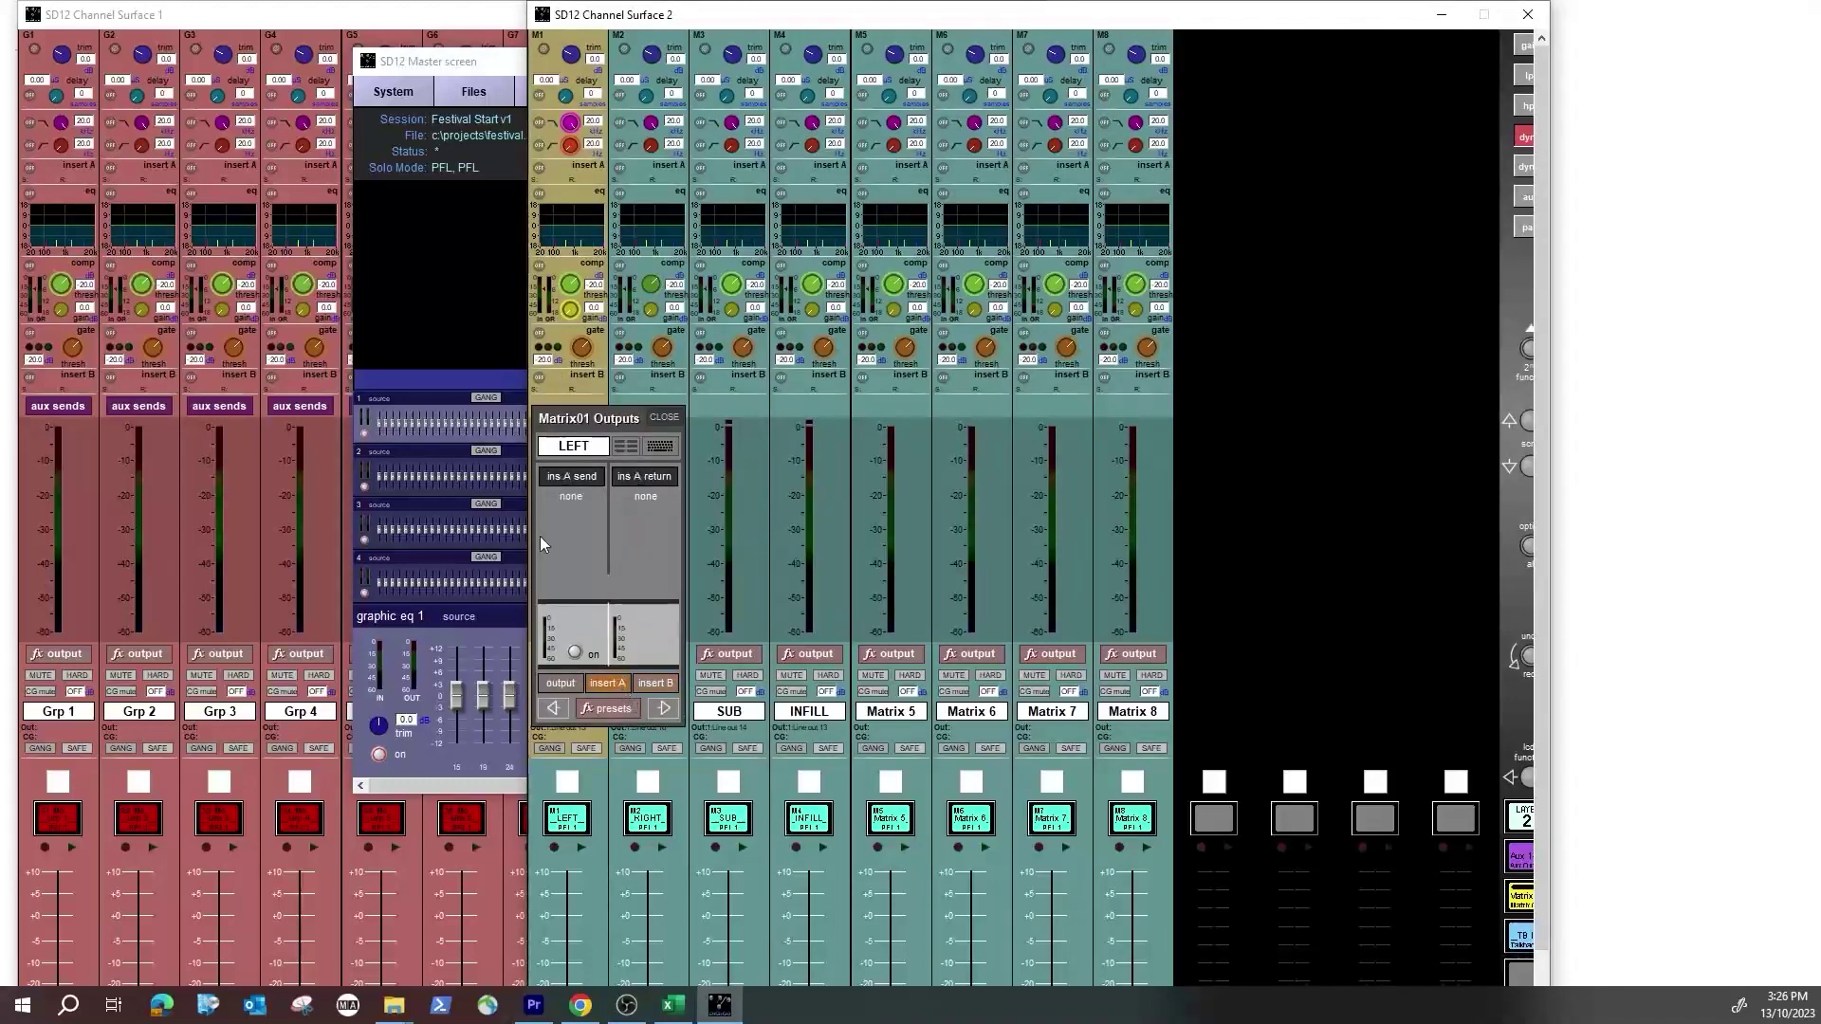
left_click(578, 478)
left_click(730, 370)
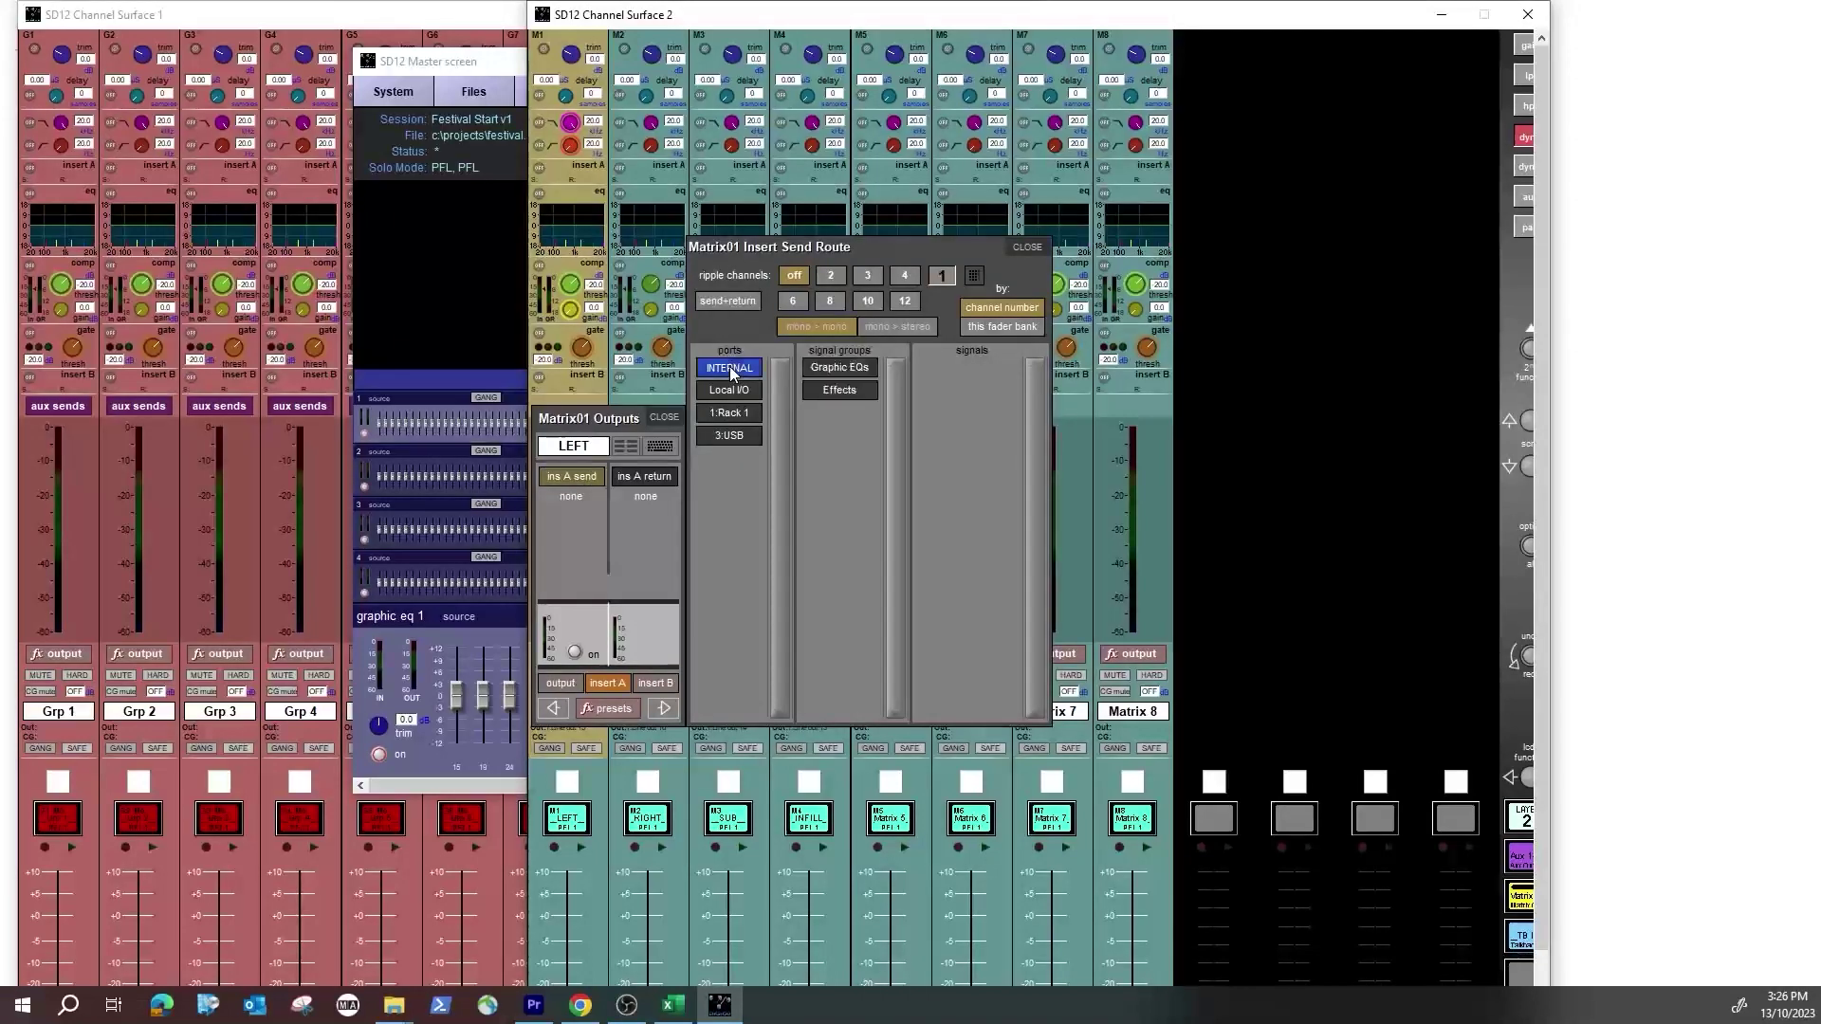
left_click(840, 375)
left_click(988, 688)
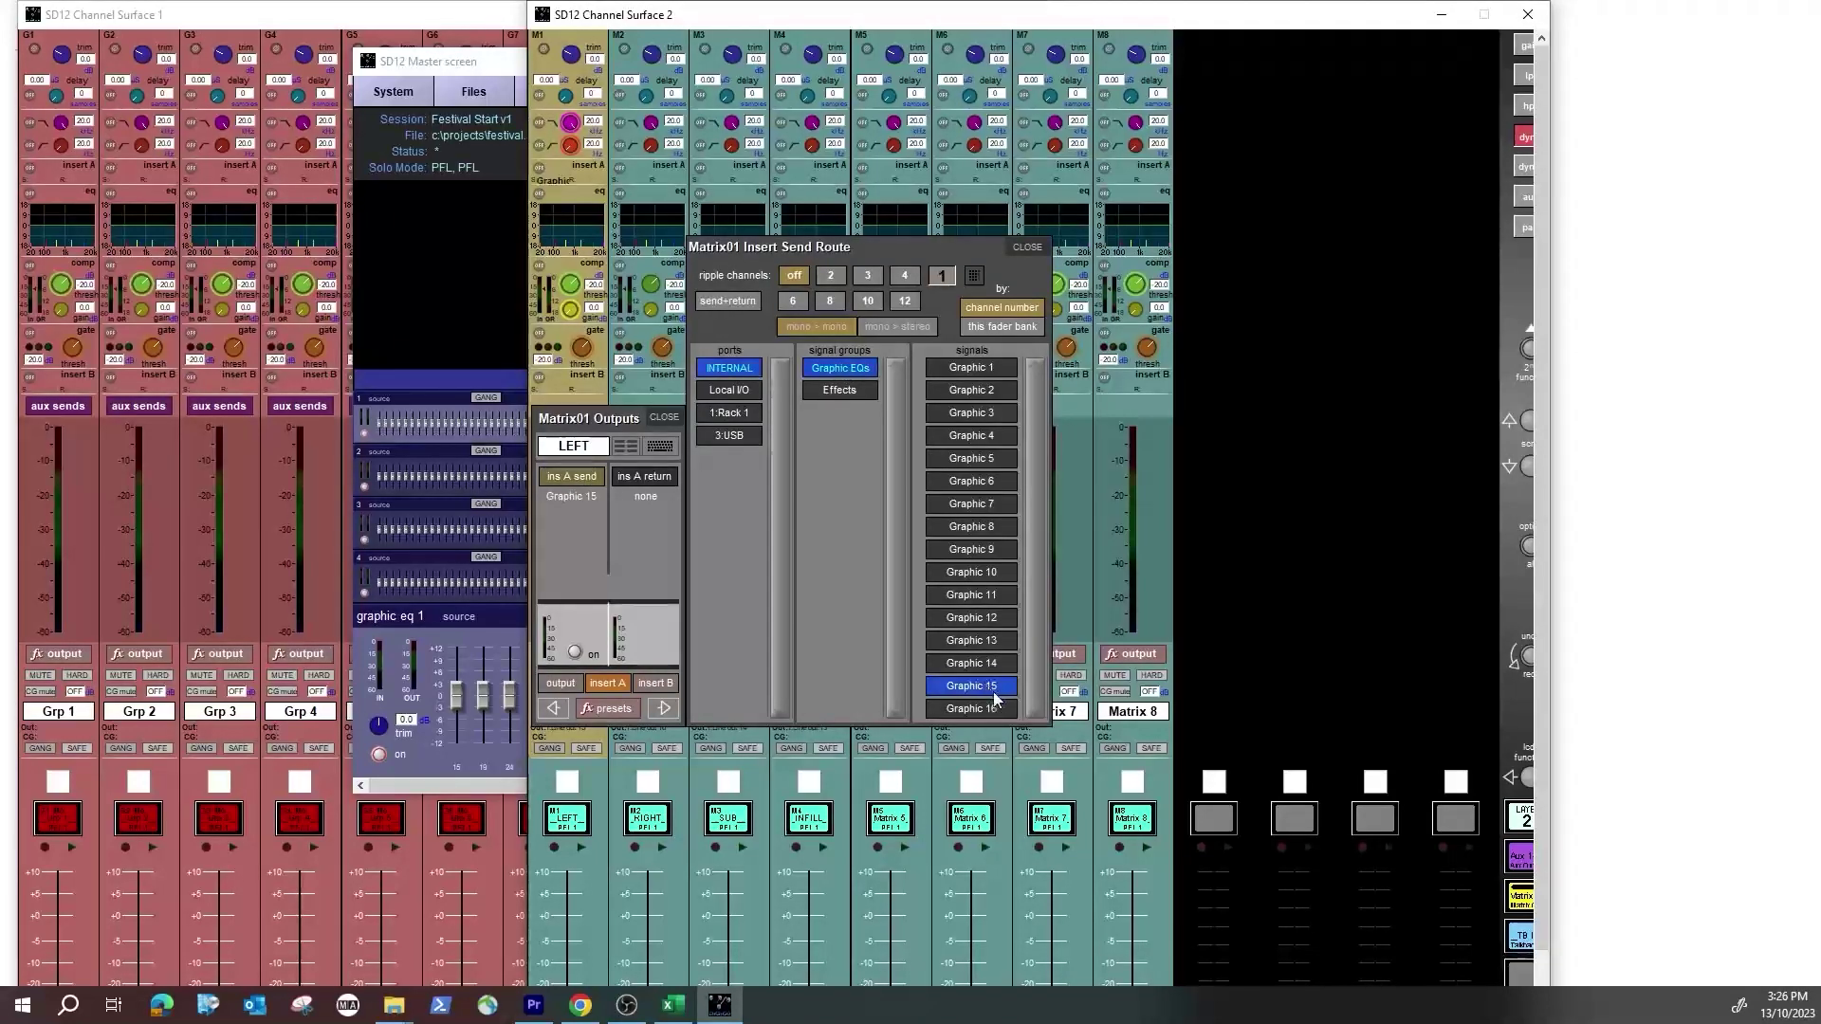
Step: Set the LEFT matrix's insert A return to the internal Graphic 15 and switch the insert on
left_click(648, 478)
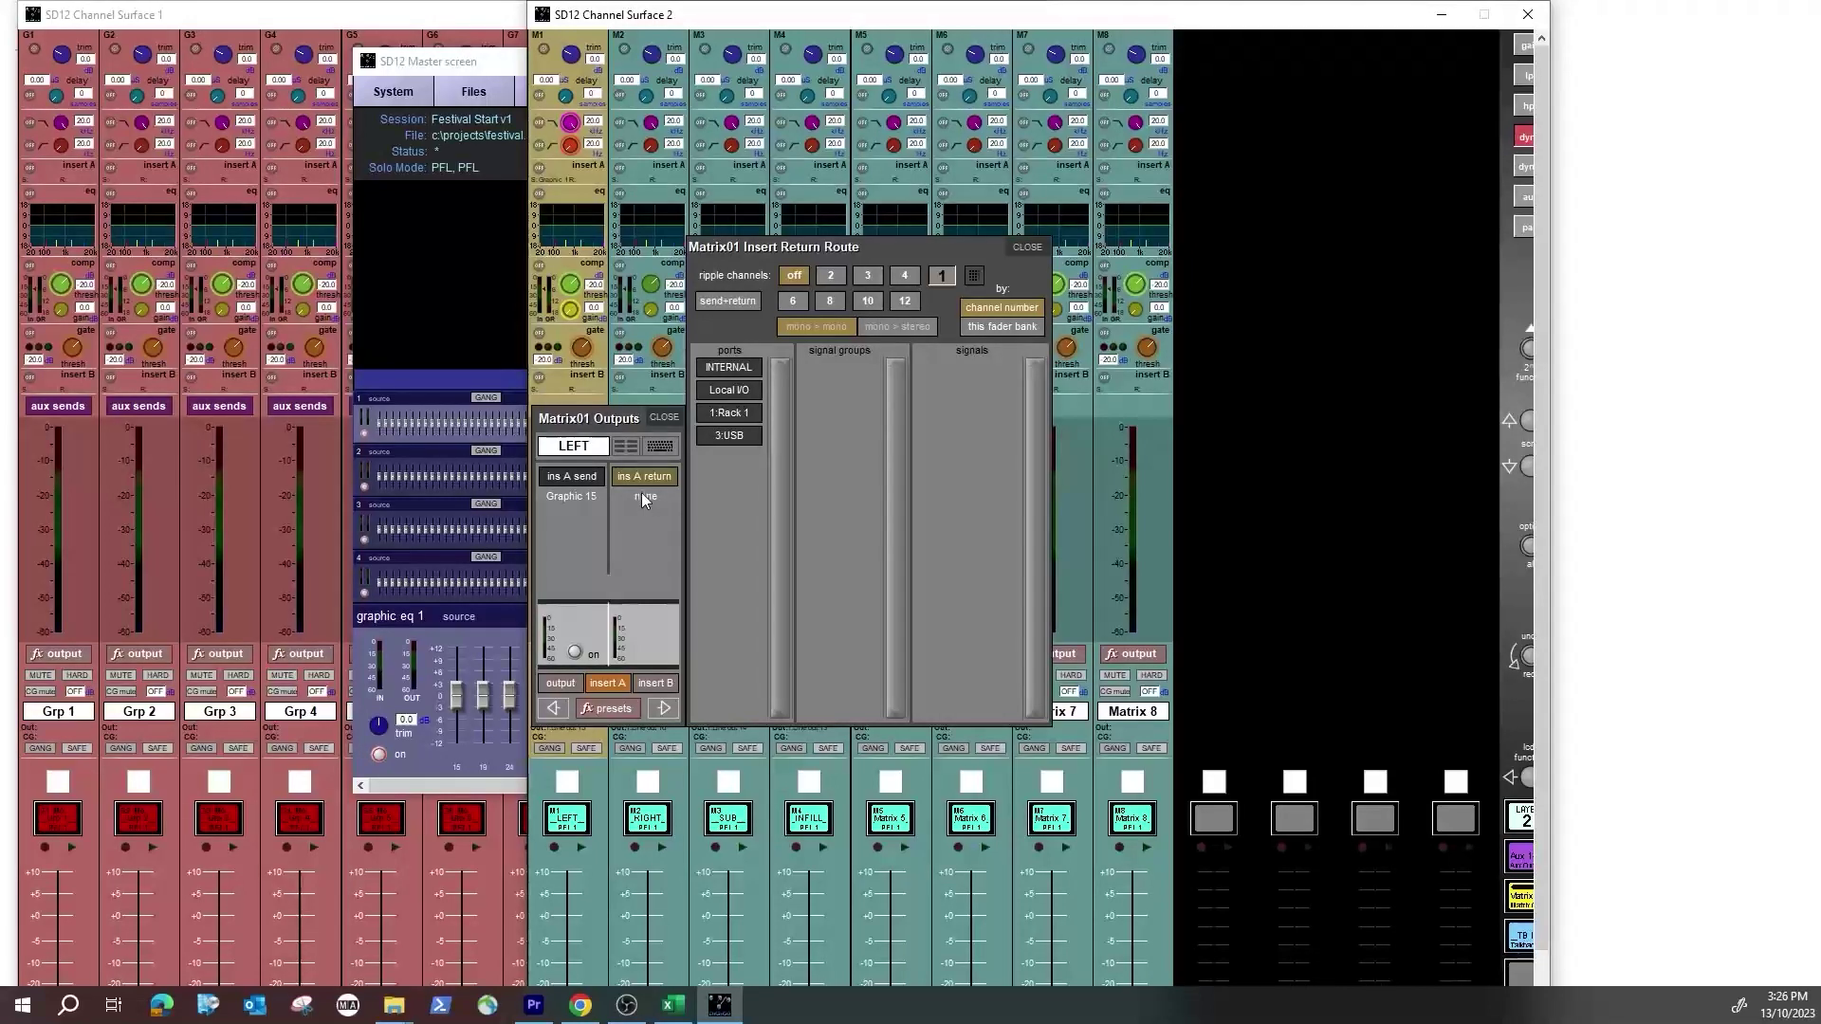
left_click(646, 478)
left_click(646, 478)
left_click(736, 370)
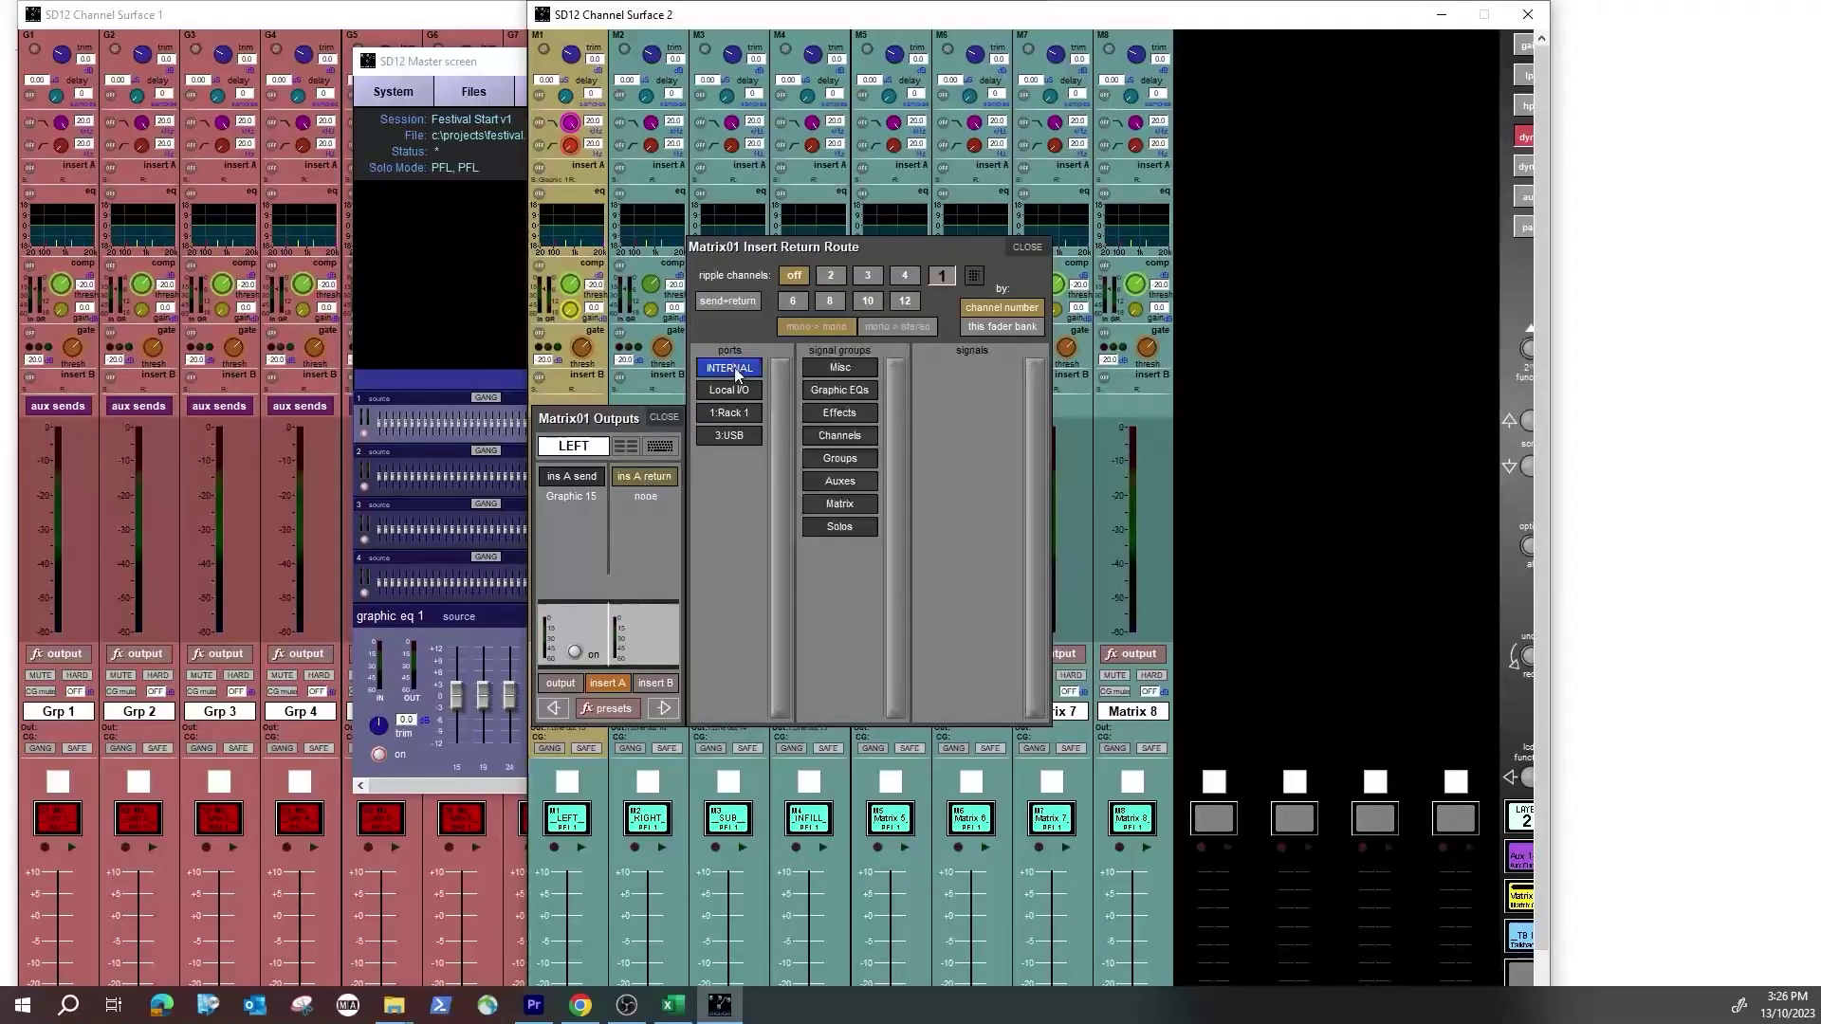
left_click(840, 391)
left_click(974, 686)
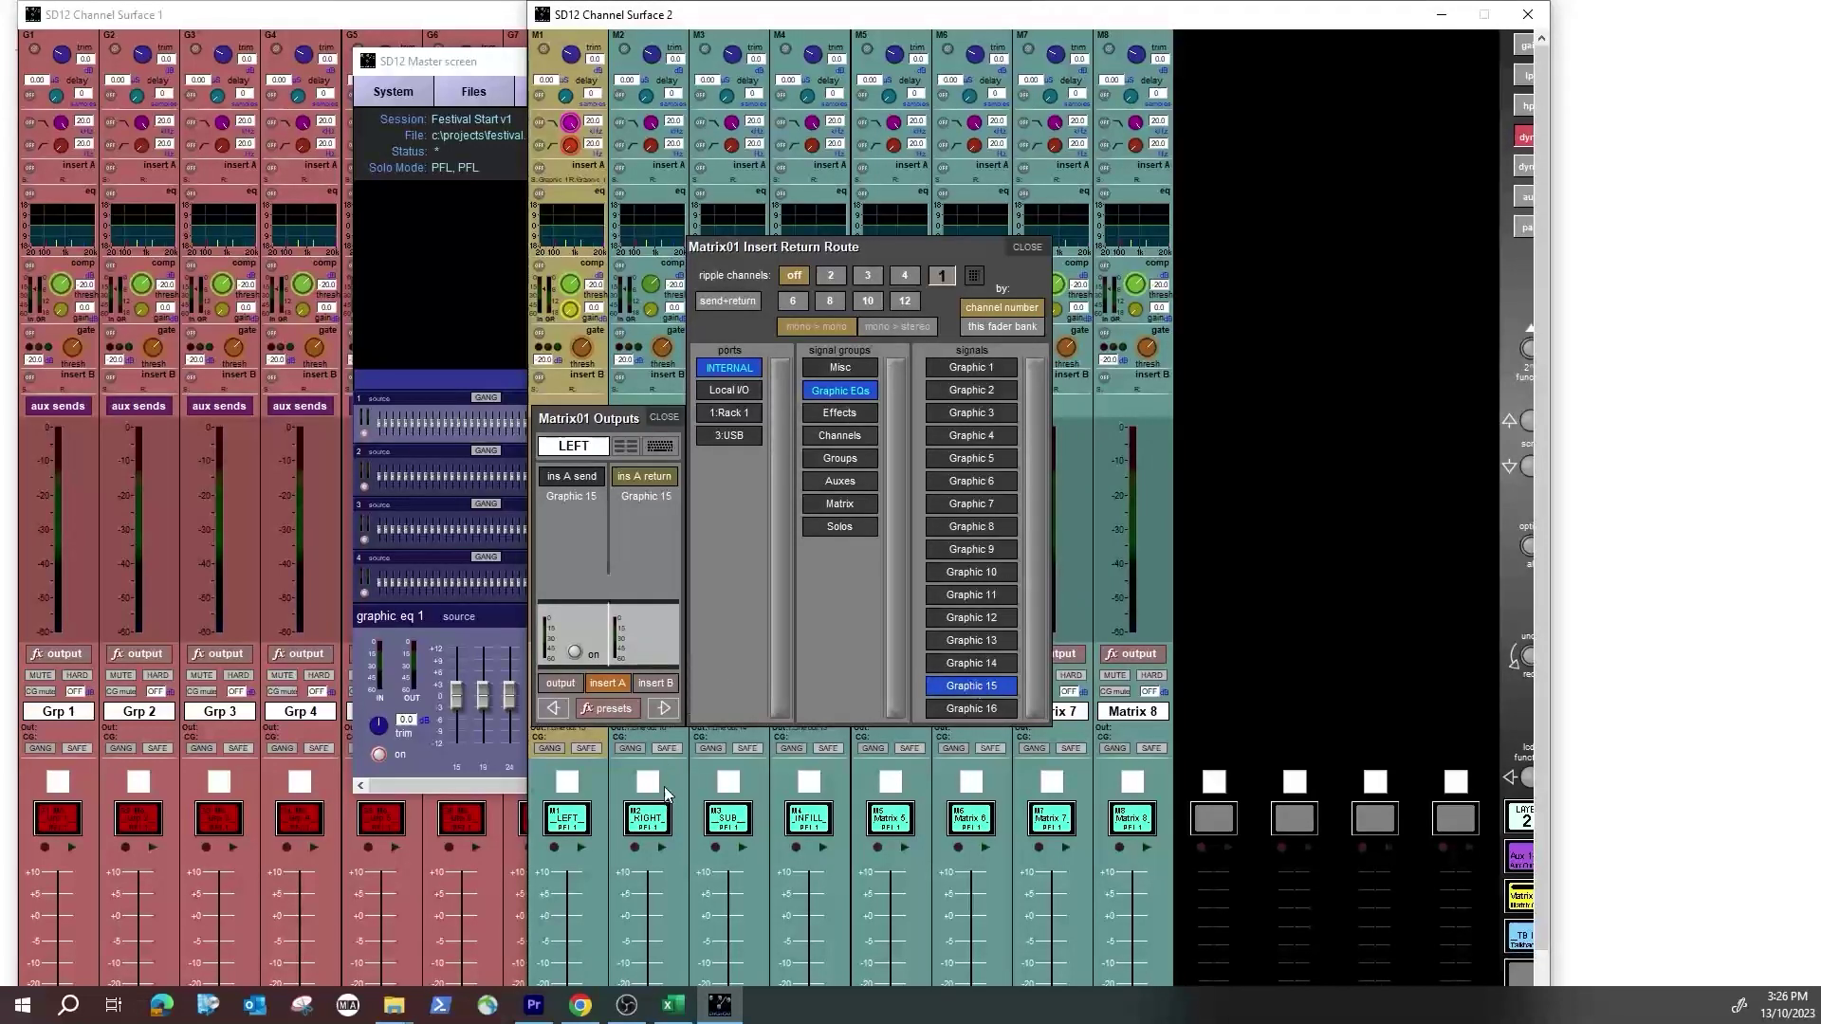
left_click(575, 652)
Step: Move on to the RIGHT matrix and route its insert A send to the internal Graphic 16
left_click(663, 706)
left_click(661, 479)
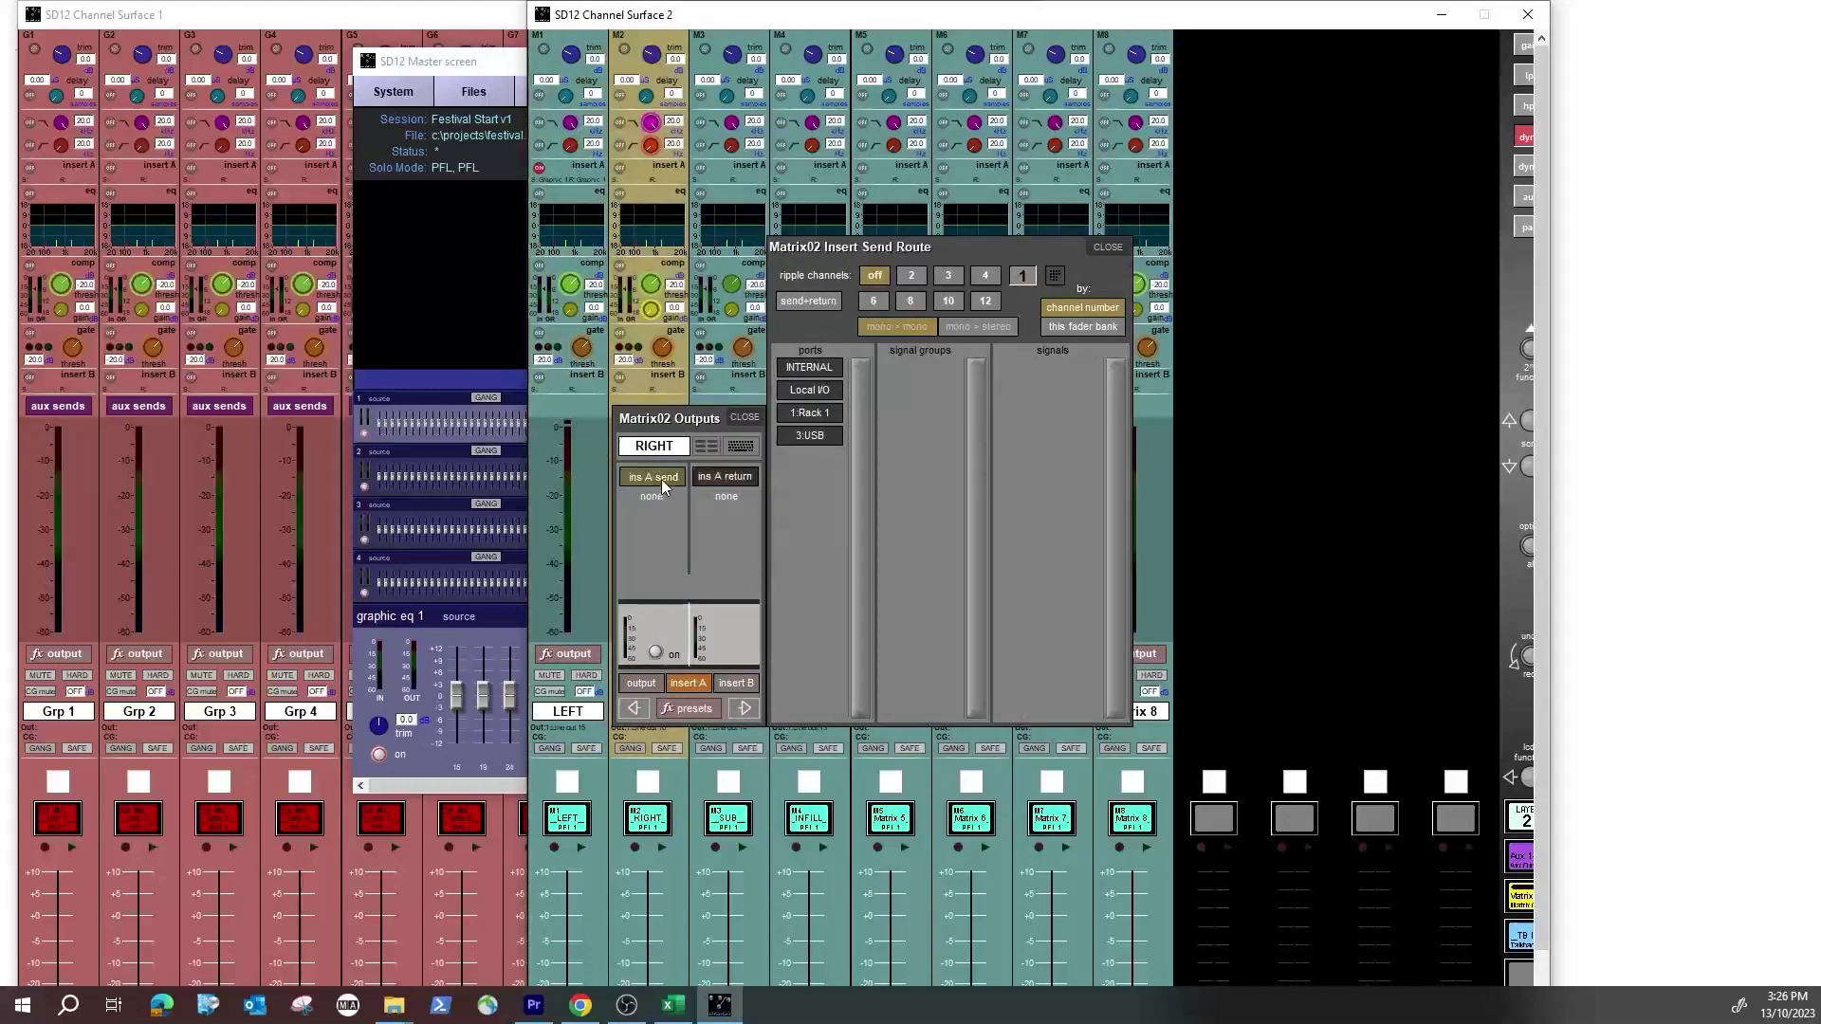
left_click(821, 368)
left_click(925, 376)
left_click(1051, 709)
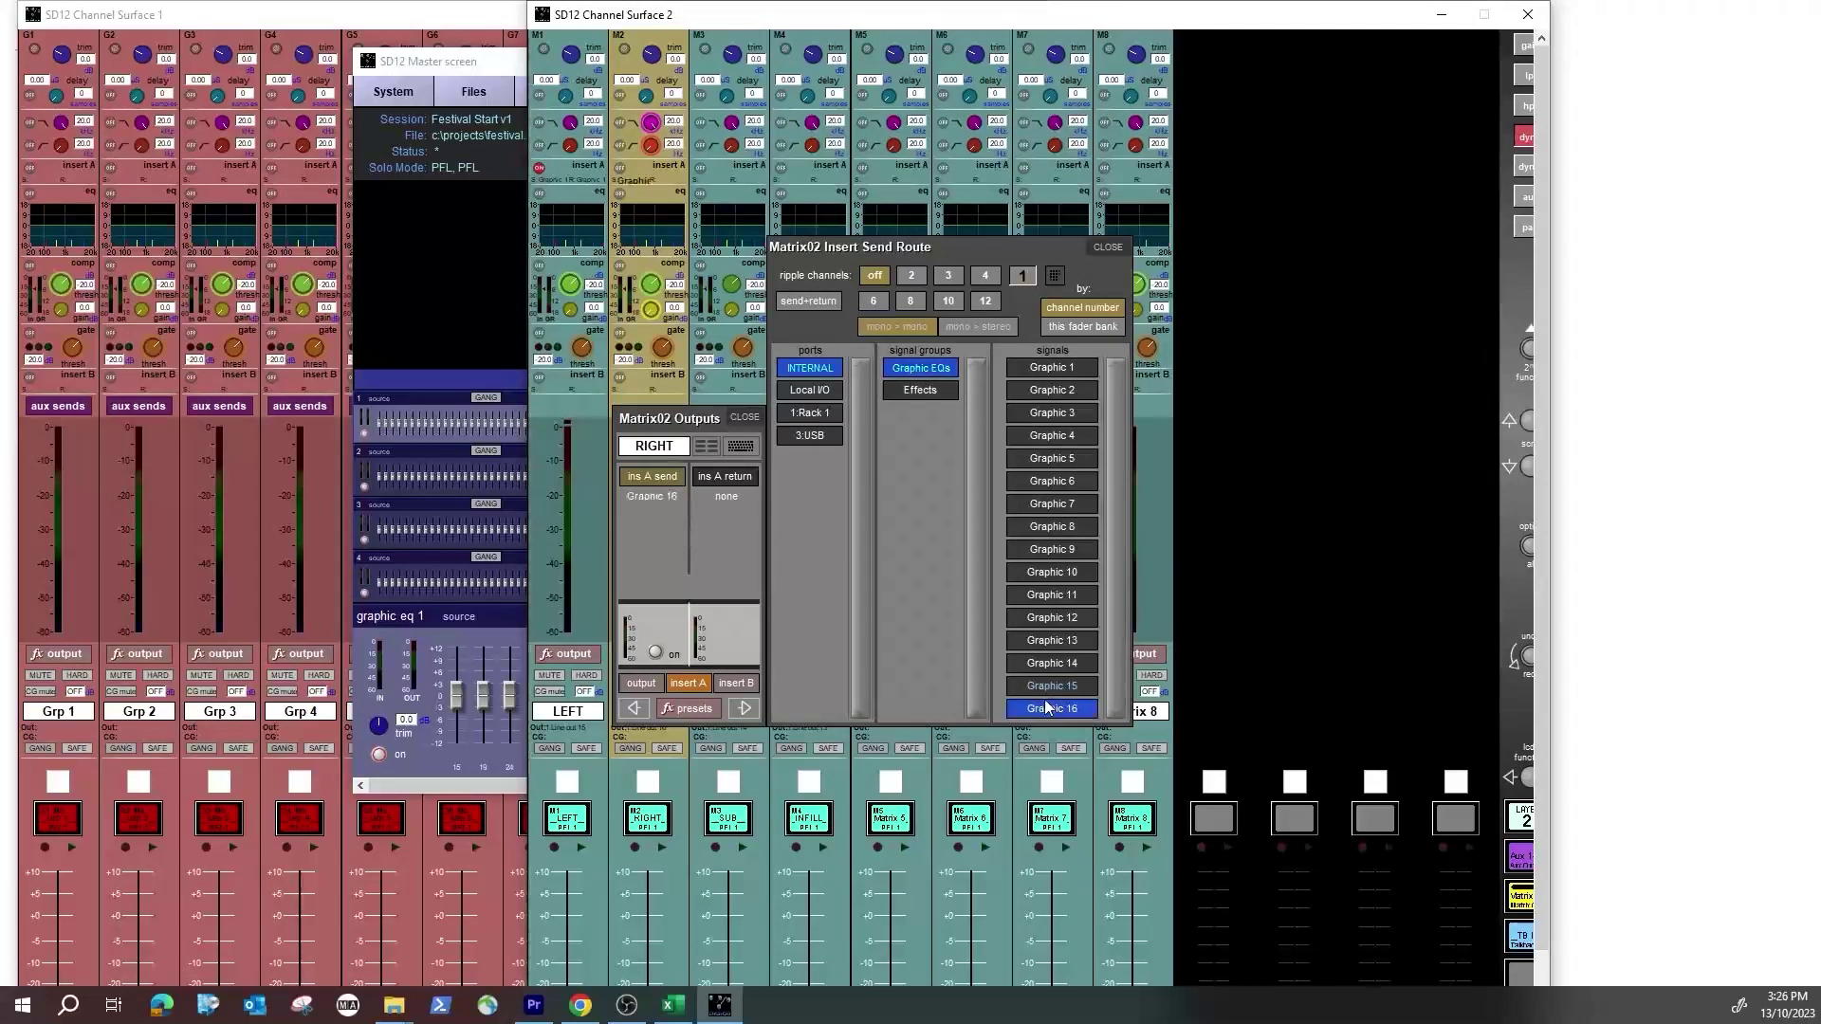
Step: Set the RIGHT matrix's insert A return to the internal Graphic 16 and close its routing and output settings
left_click(727, 478)
left_click(809, 368)
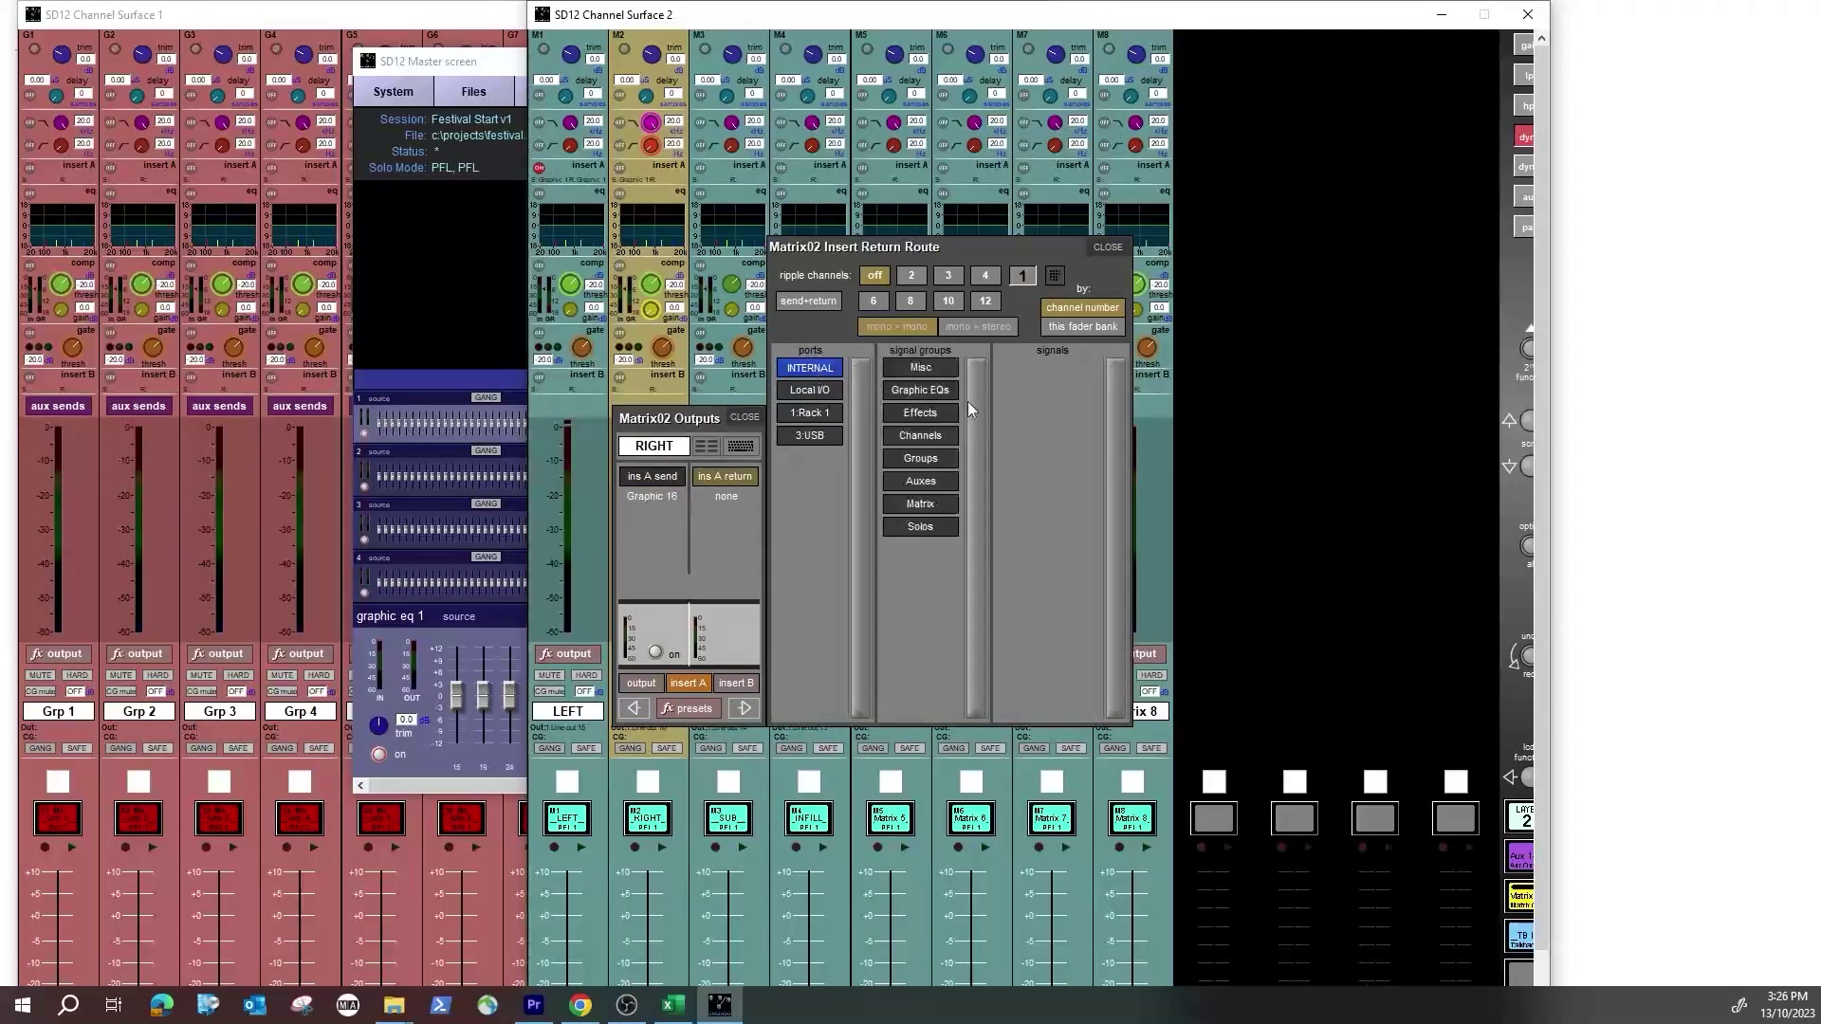
left_click(920, 391)
left_click(1051, 709)
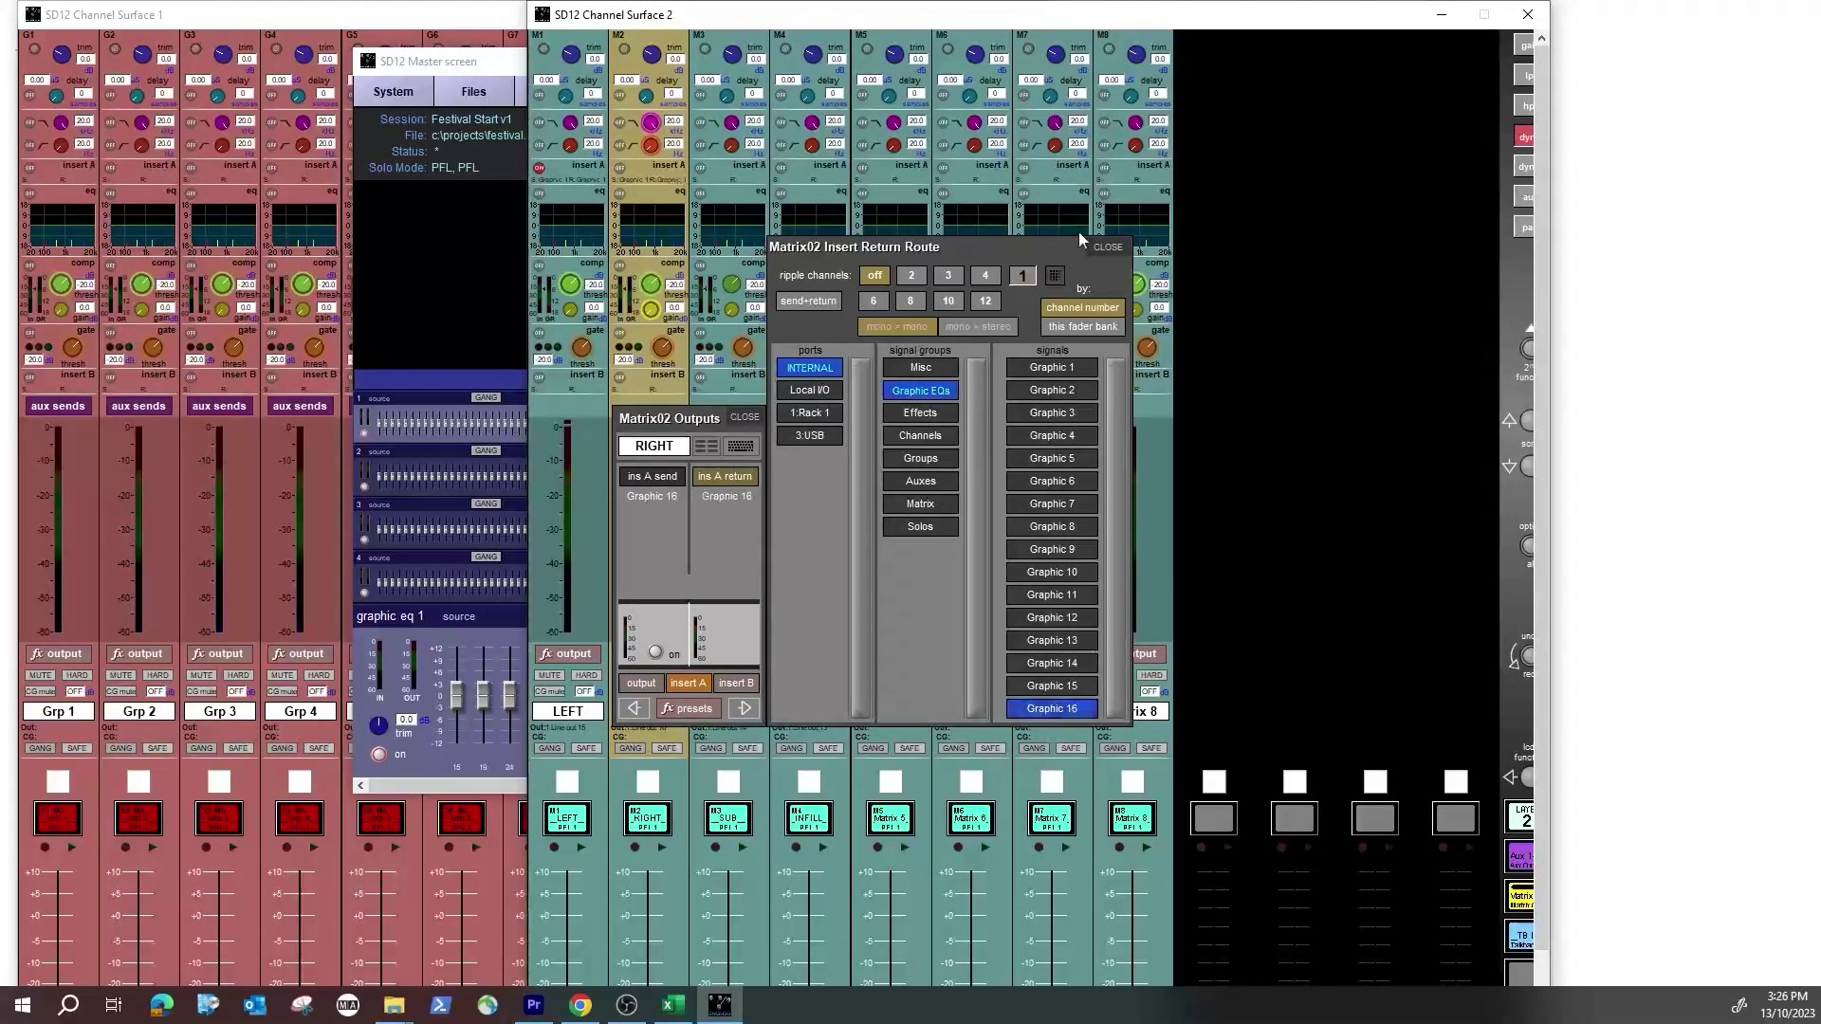
left_click(1108, 248)
left_click(744, 418)
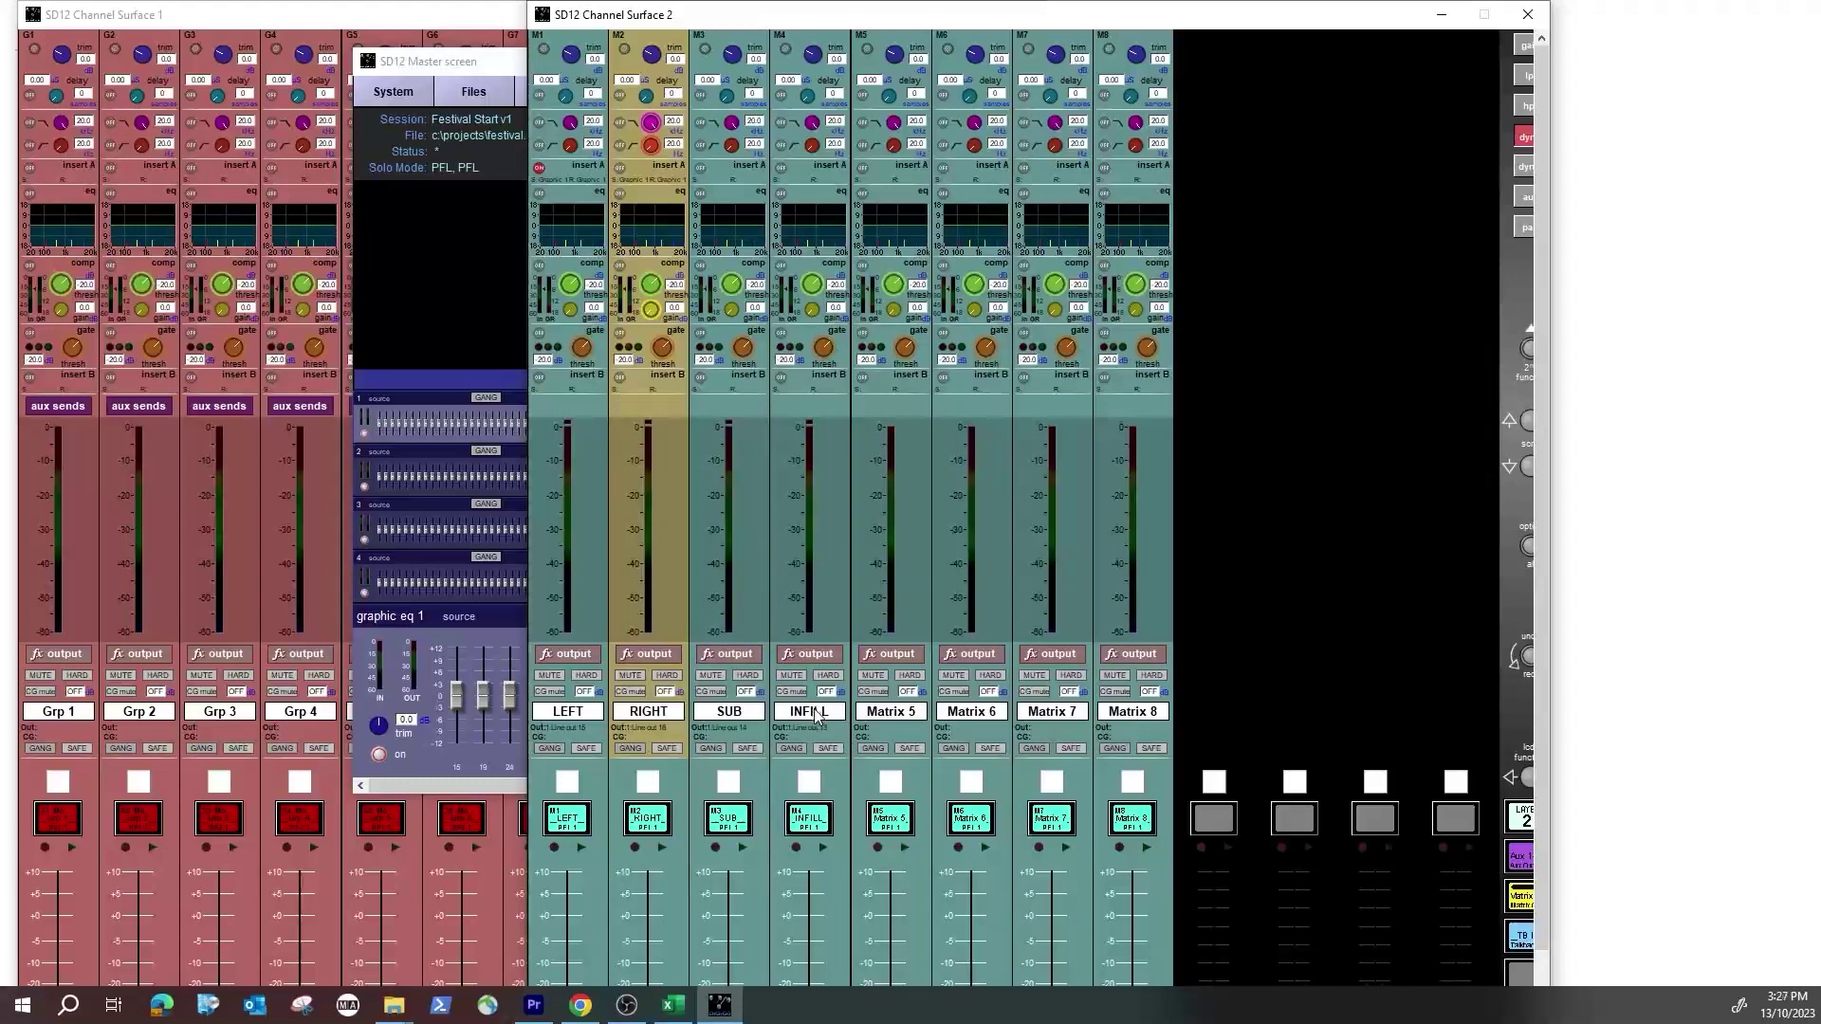
Step: Route the INFILL matrix's insert A send to the internal graphic EQ Graphic 14
left_click(812, 378)
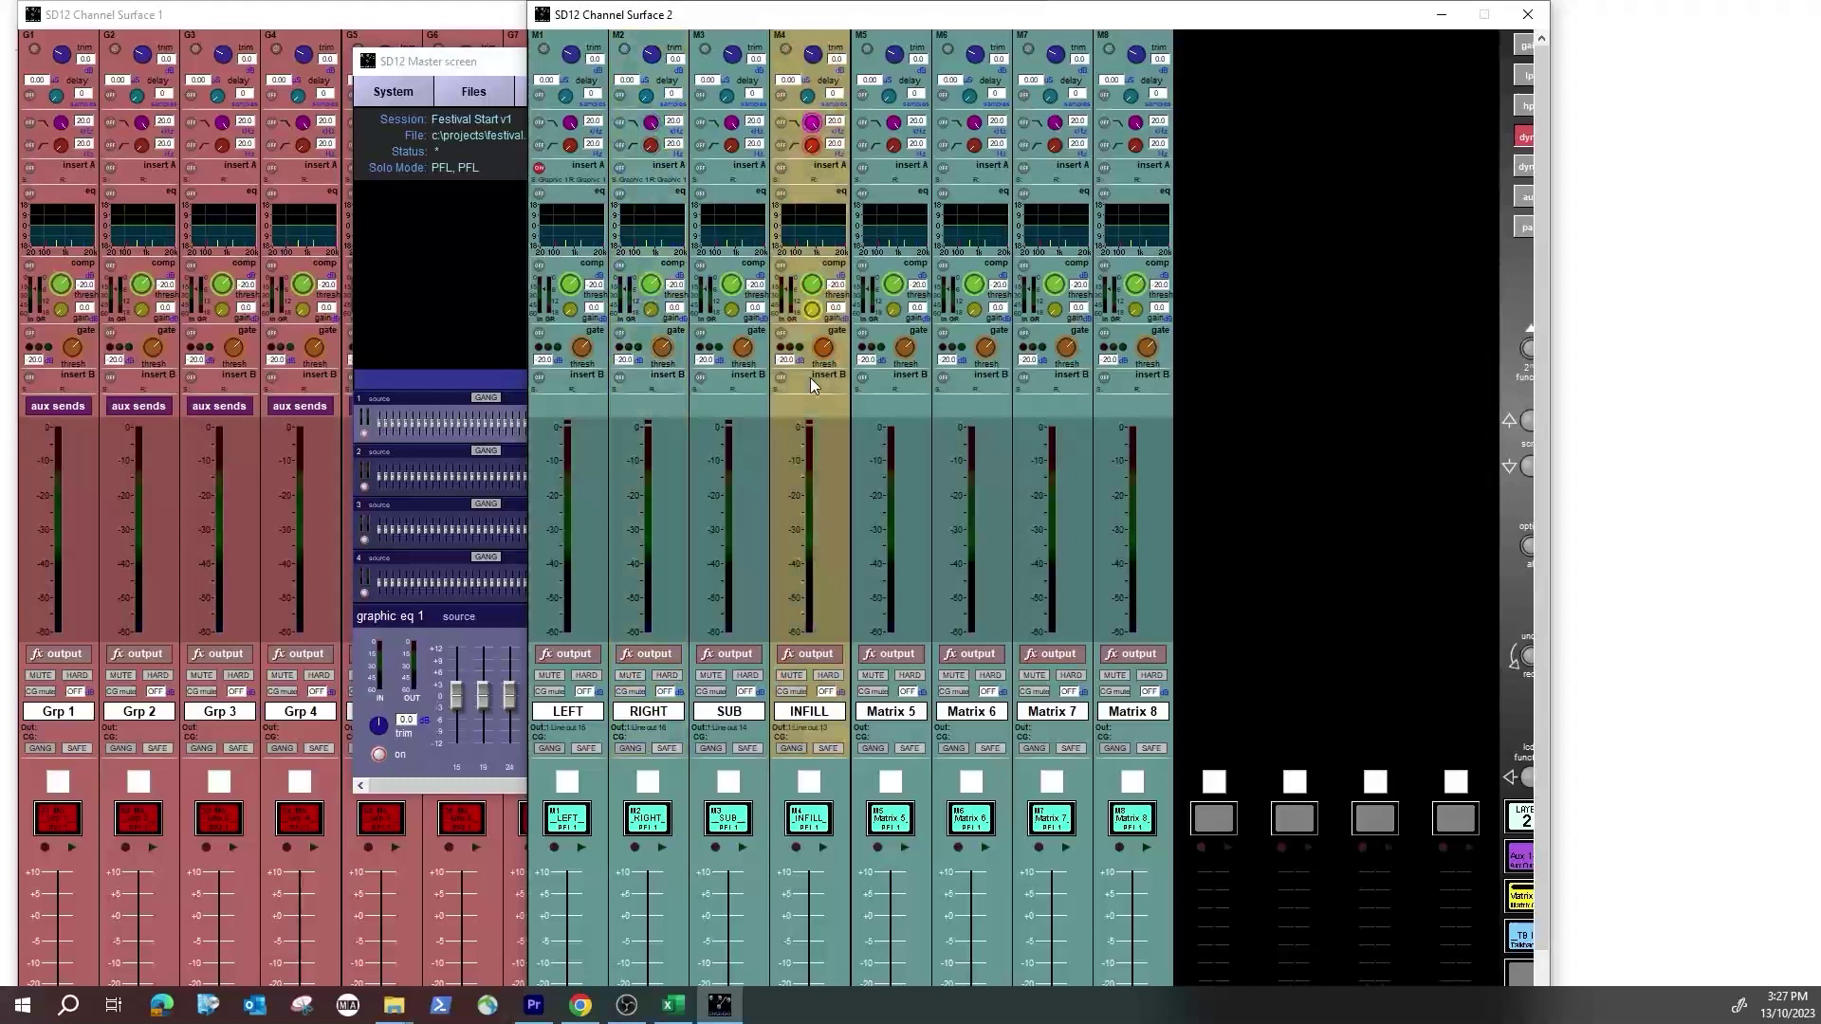
left_click(847, 683)
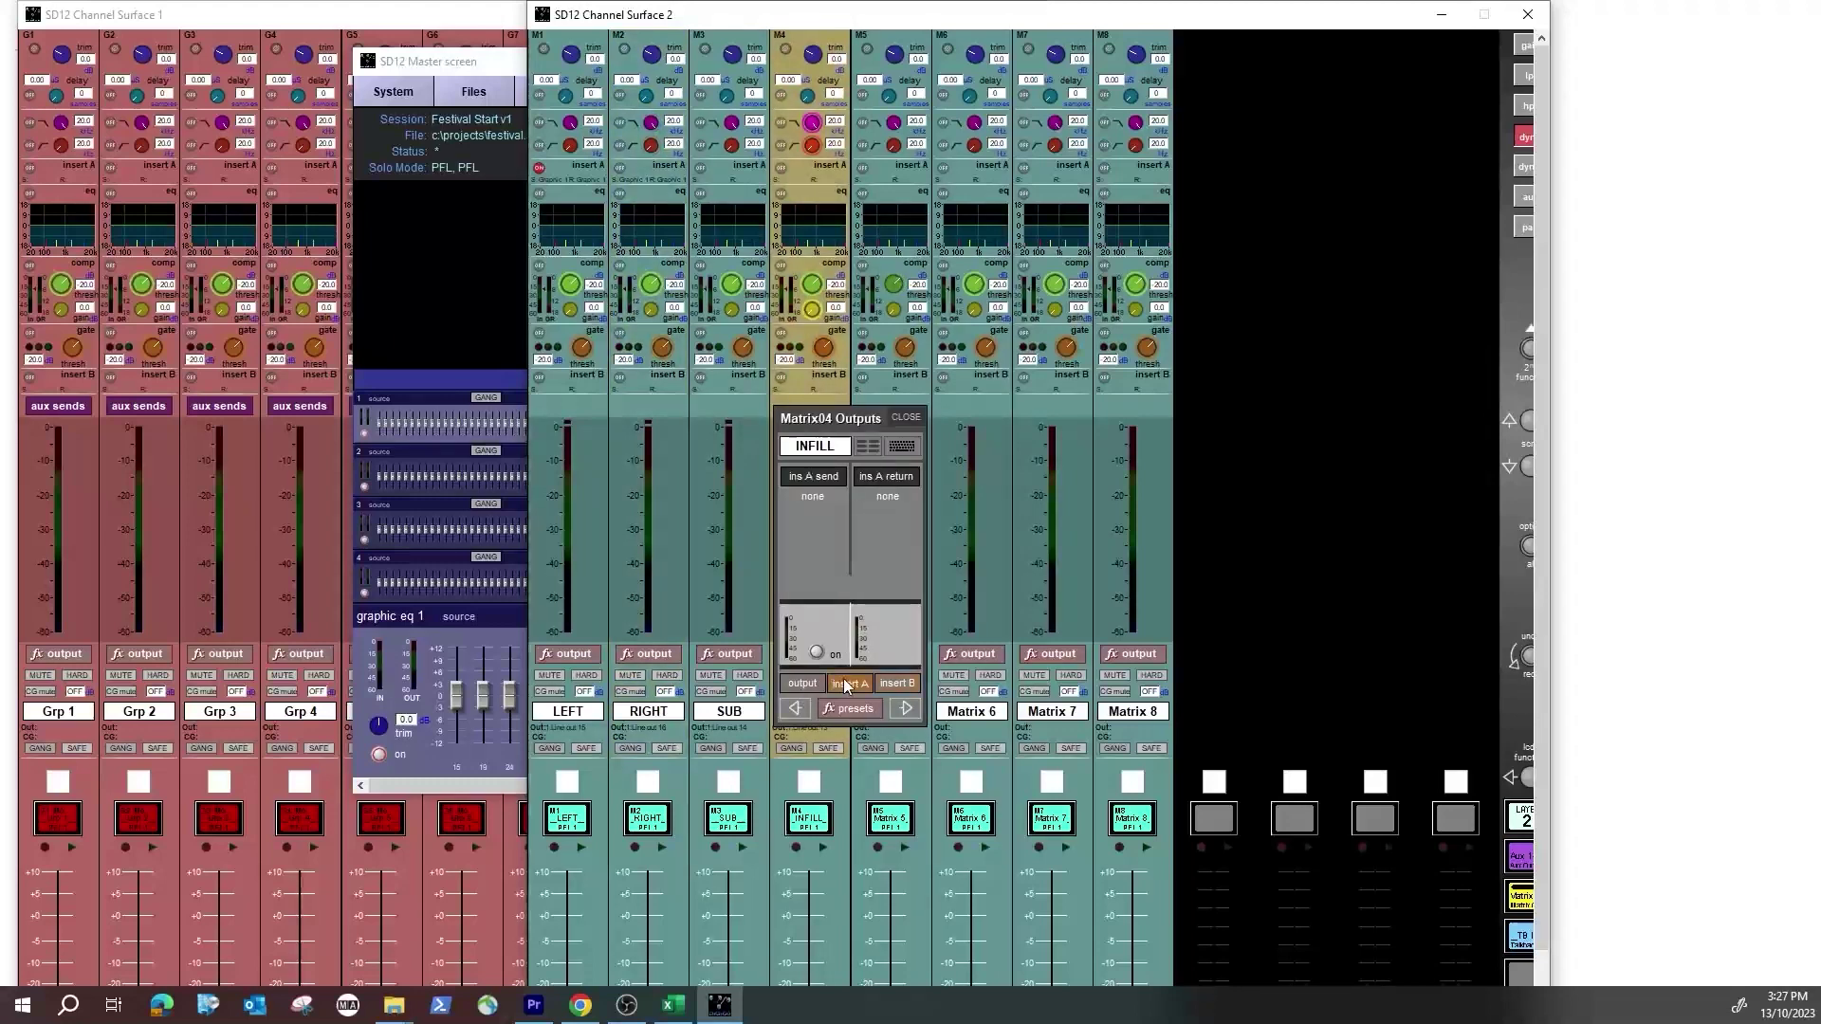
left_click(825, 479)
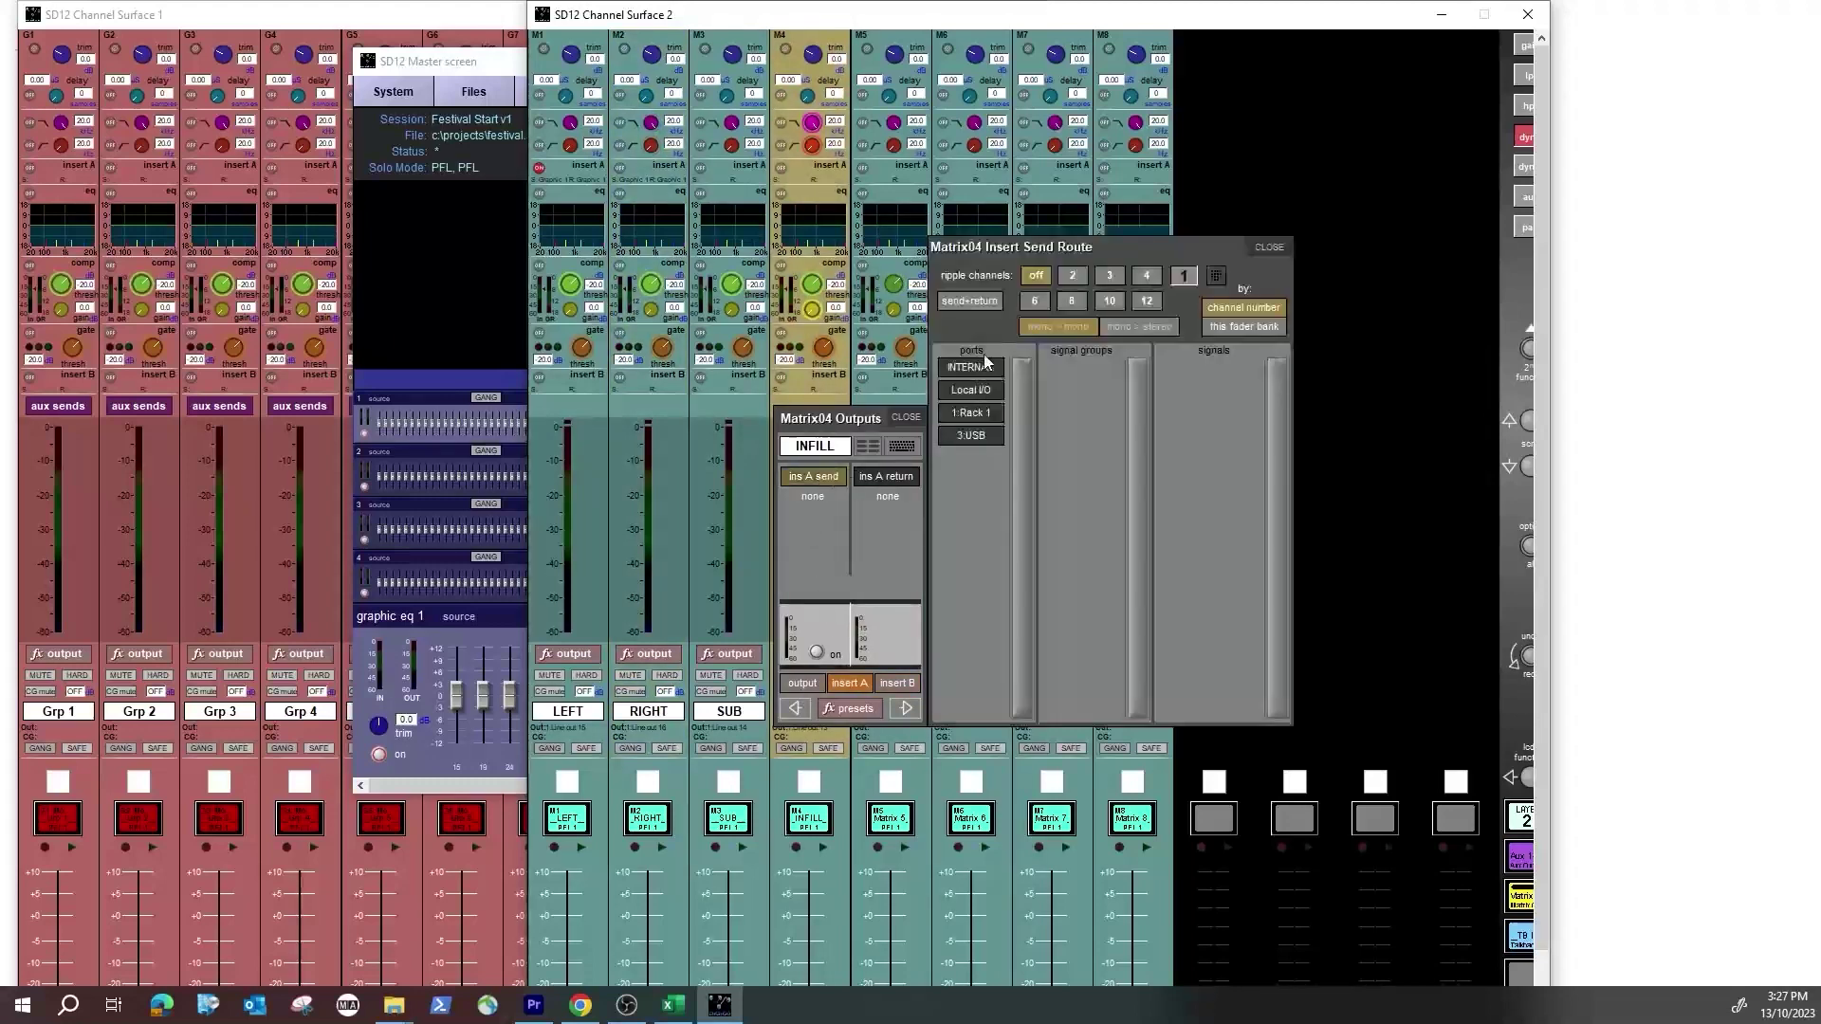
left_click(1083, 366)
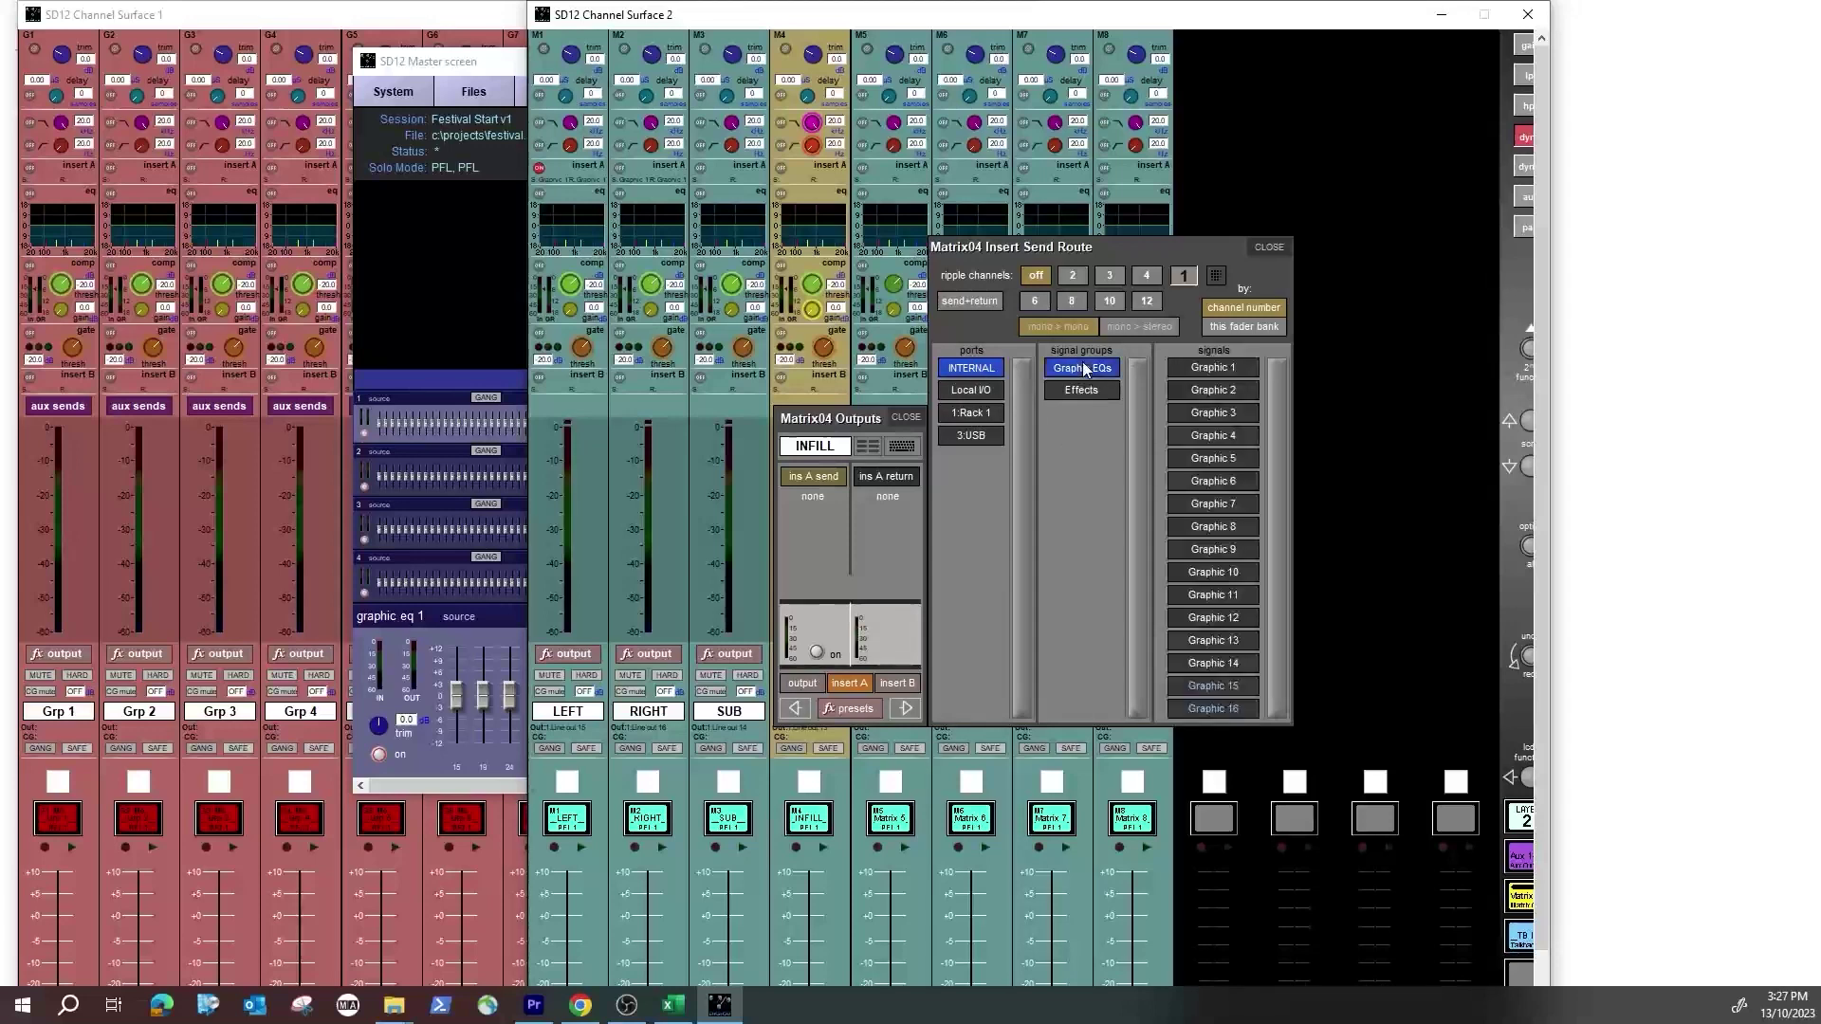
left_click(1214, 663)
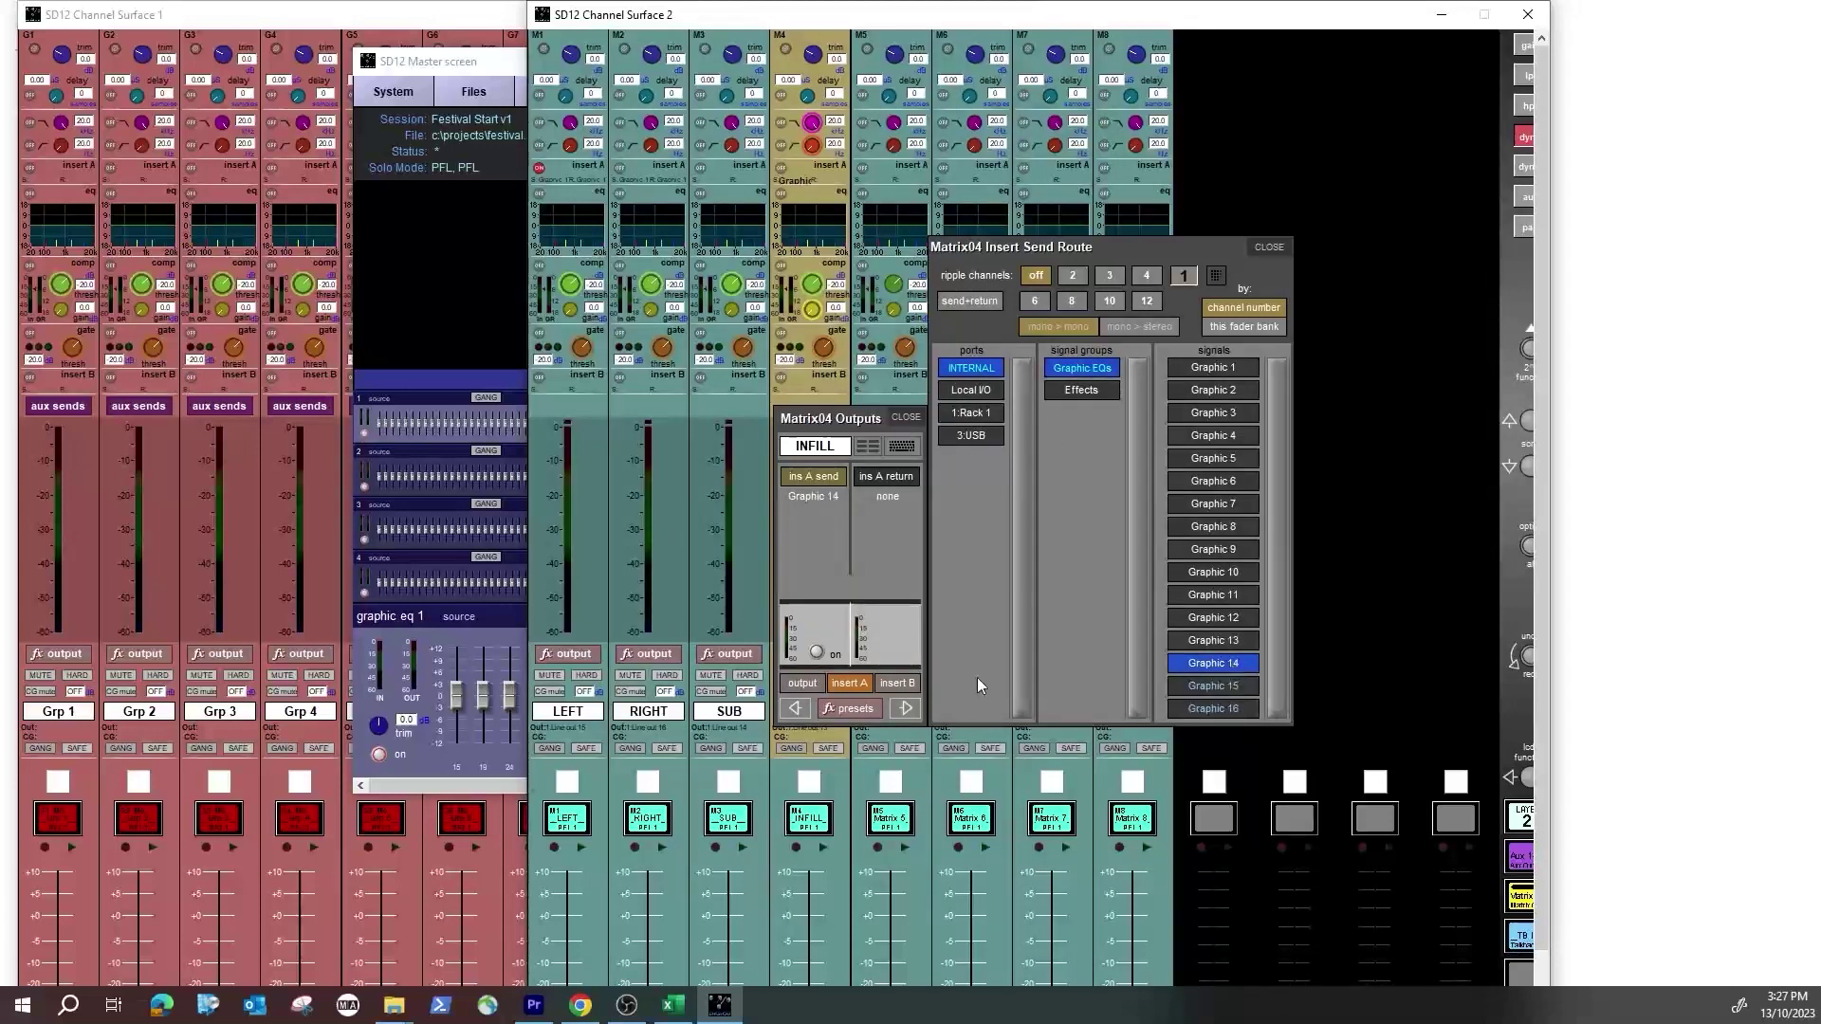
Step: Set the INFILL matrix's insert A return to the internal Graphic 14 and close its routing and output settings
left_click(899, 476)
left_click(977, 368)
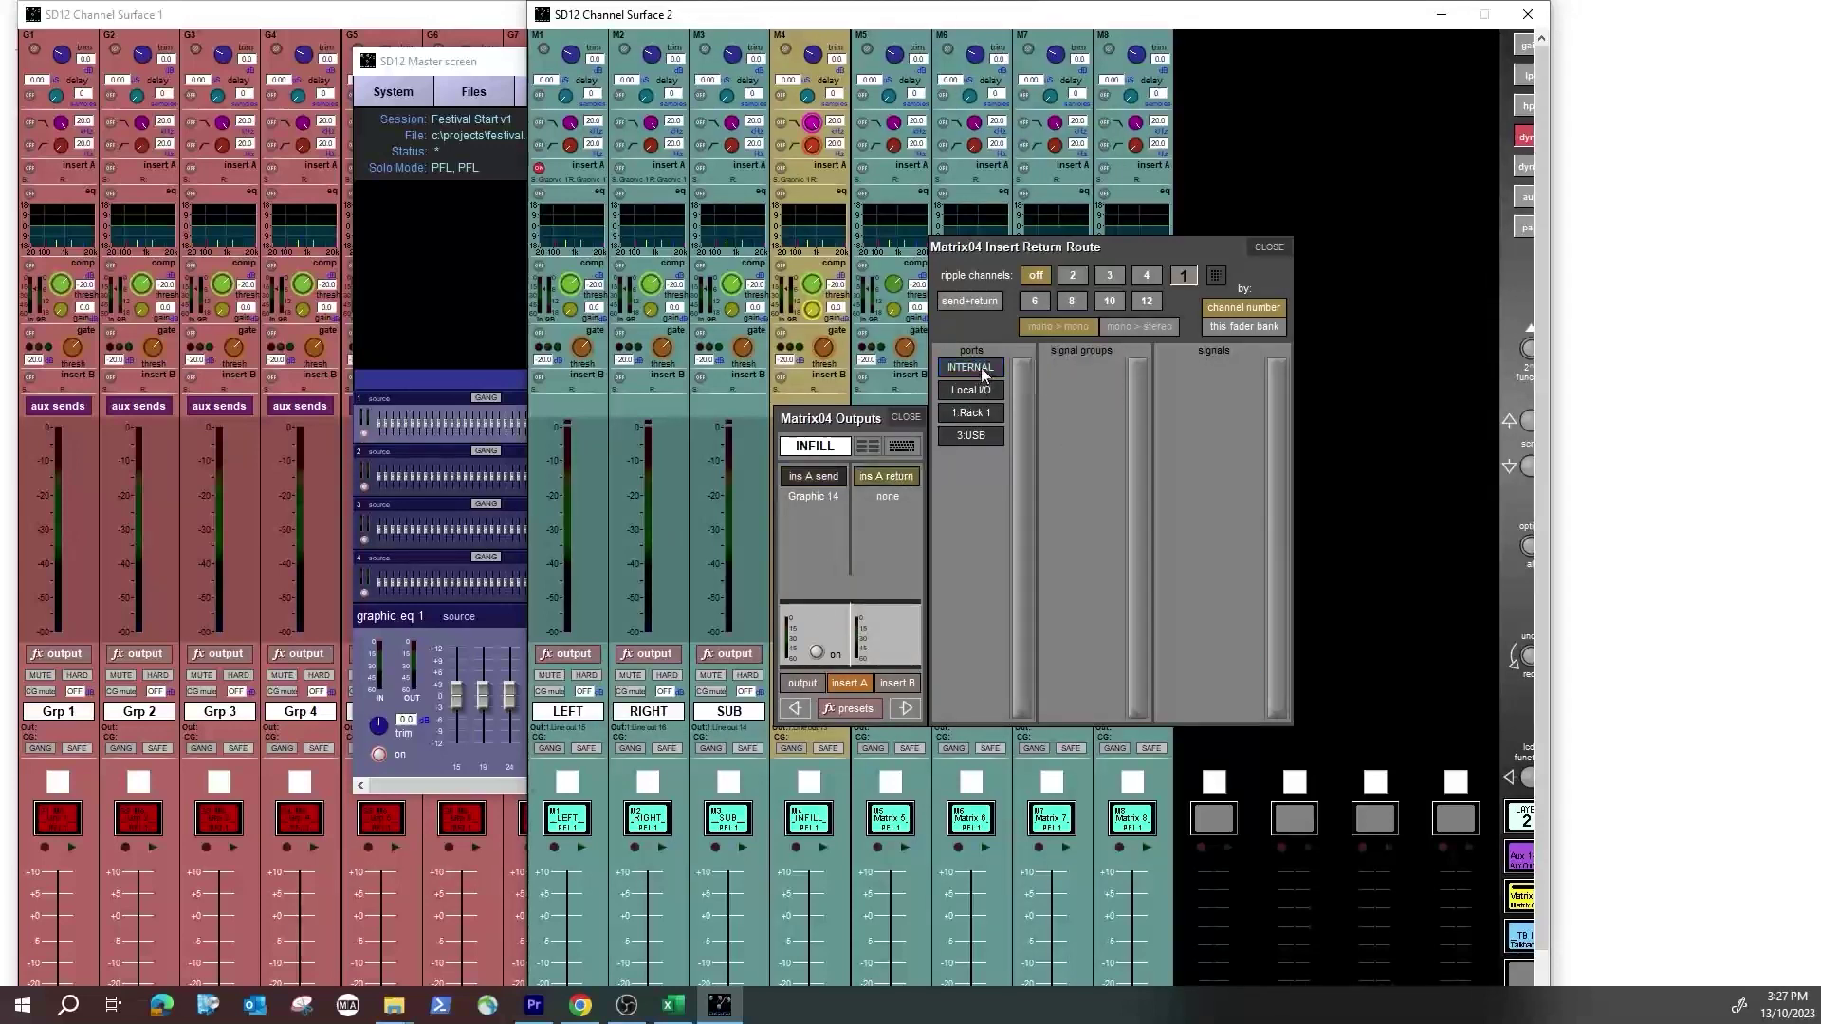
left_click(1091, 392)
left_click(1214, 663)
left_click(1269, 247)
left_click(904, 418)
Step: Return to the graphic equalisers on the Master screen and gang the LEFT and RIGHT equalisers, numbers 15 and 16
left_click(385, 314)
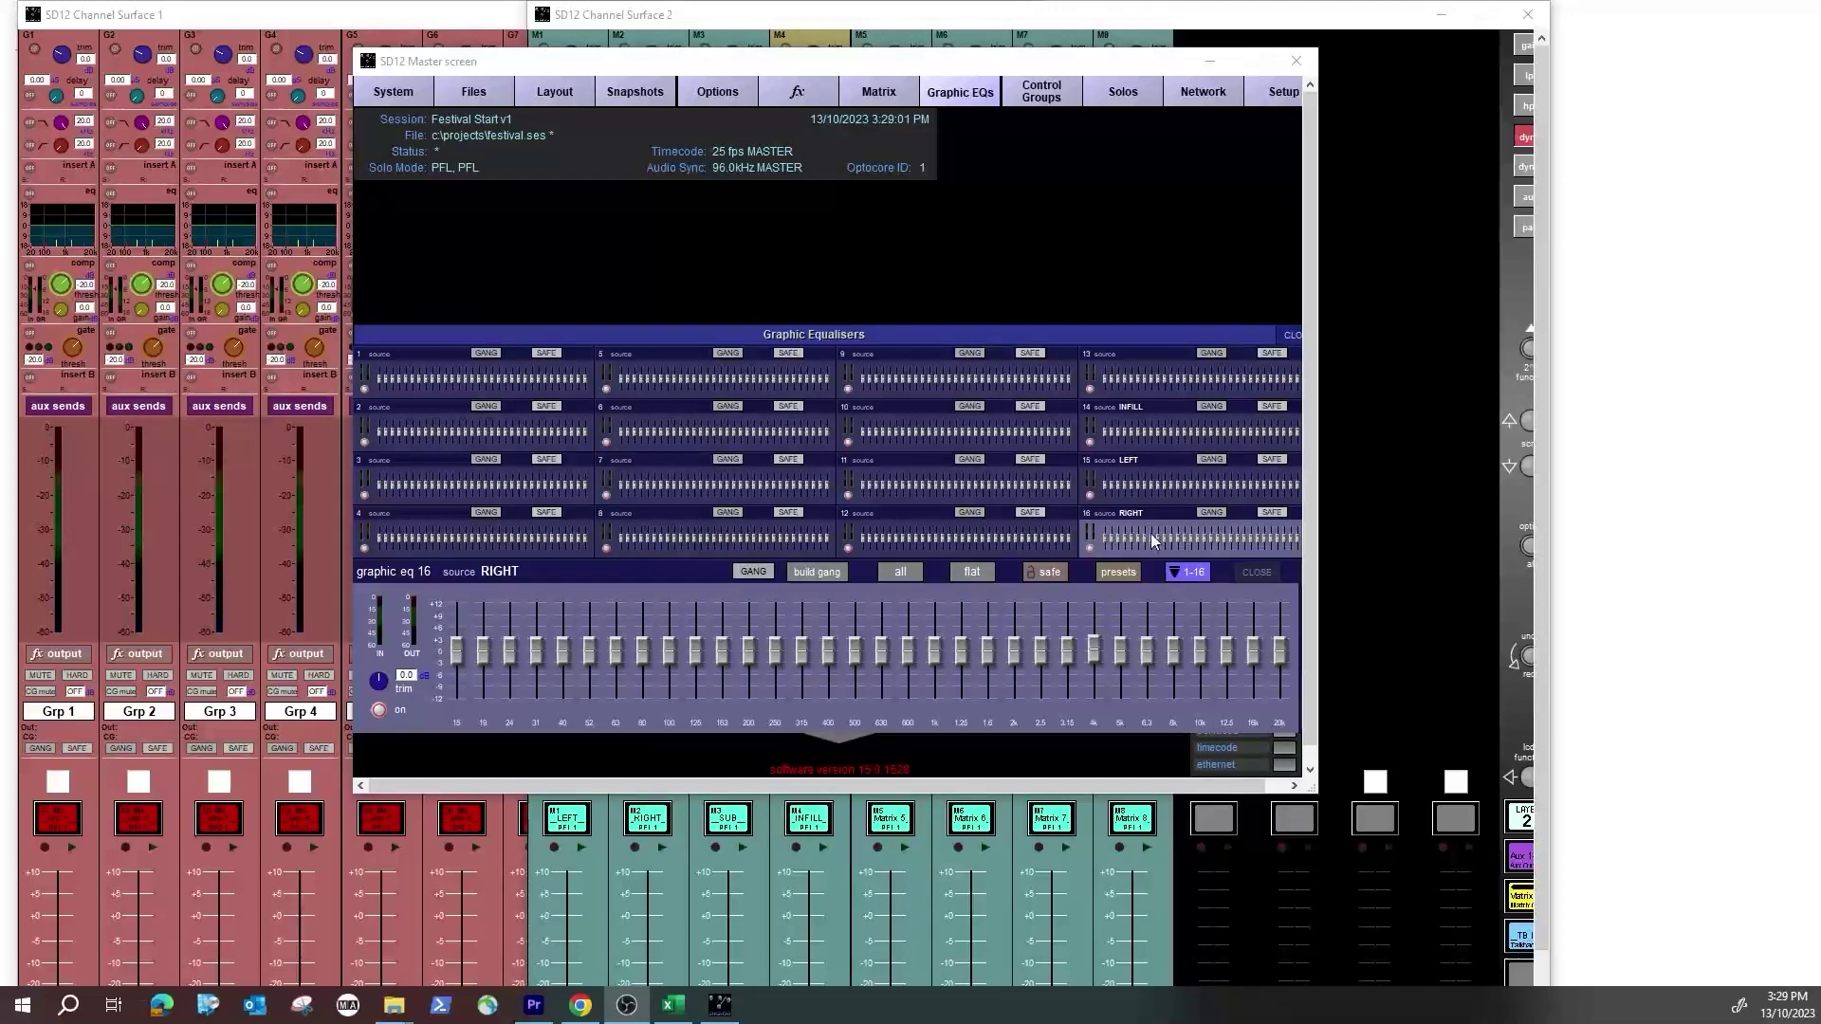
left_click(1190, 484)
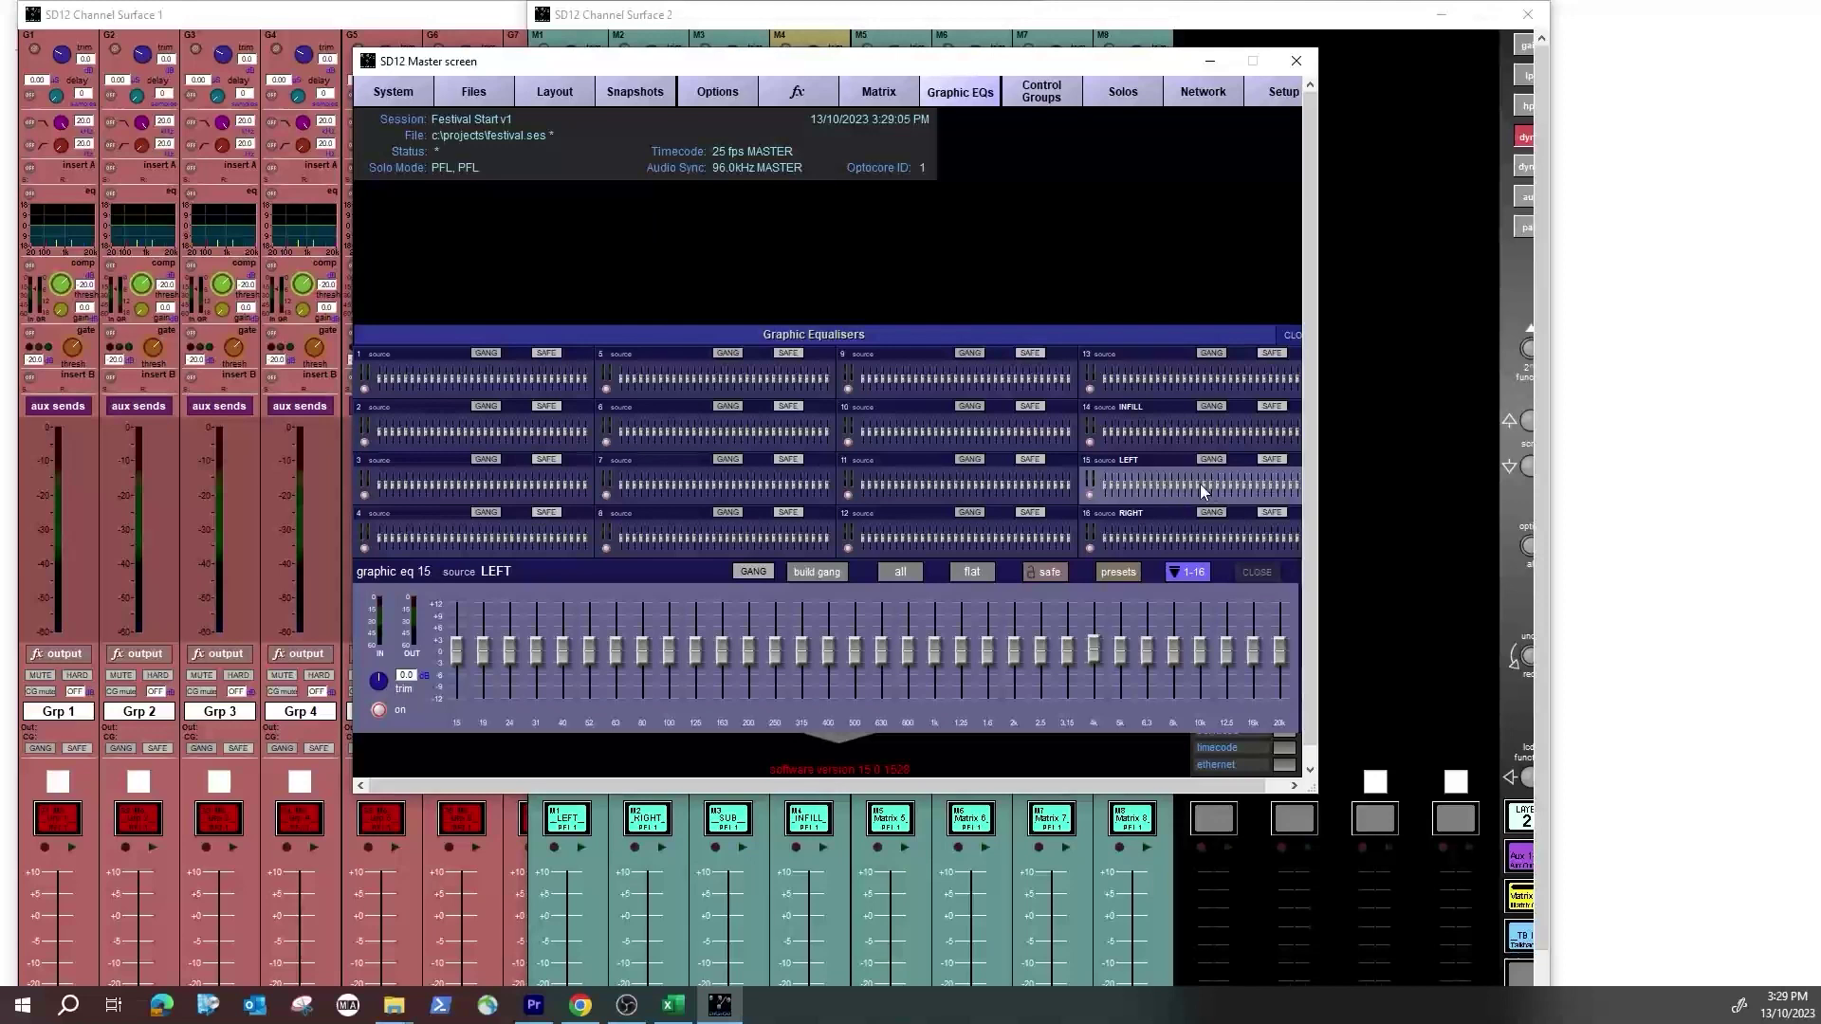
left_click(815, 572)
mouse_move(1220, 486)
left_mouse_down()
mouse_move(1220, 509)
mouse_move(1232, 465)
mouse_move(1228, 561)
mouse_move(1235, 484)
left_mouse_up()
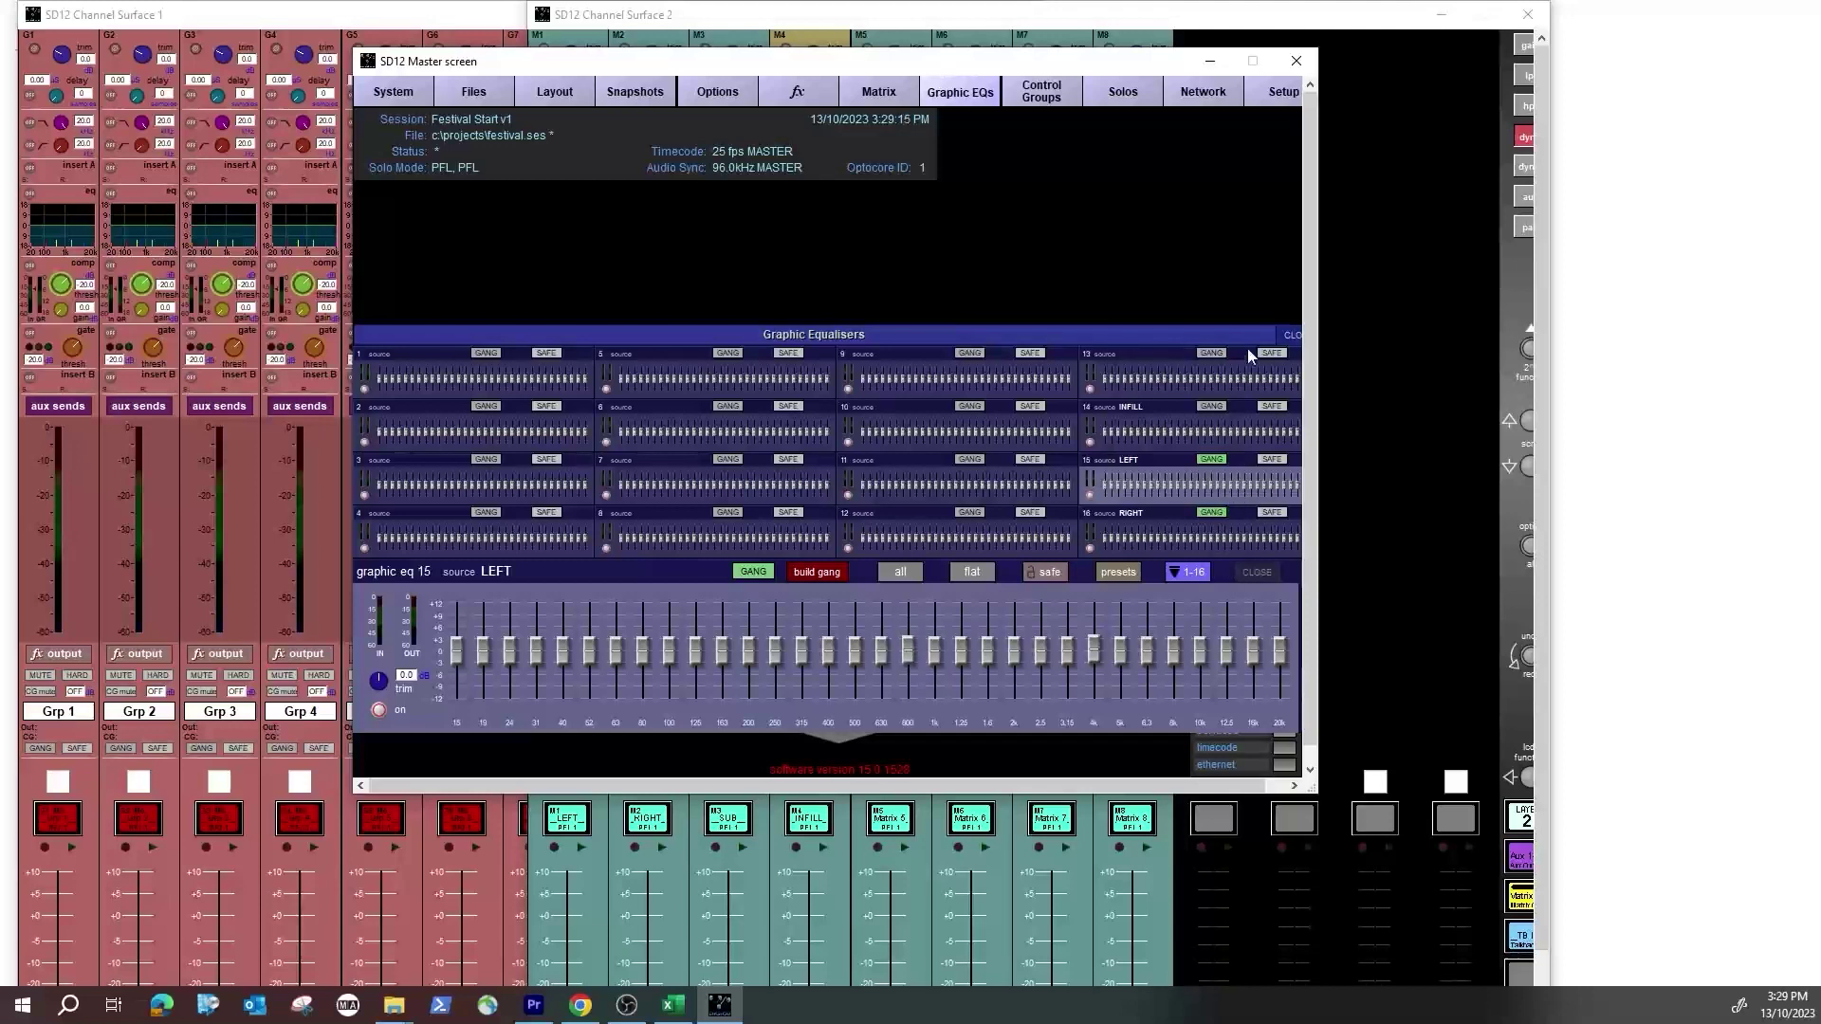
Step: Close the graphic equalisers and open the Channel List on the Master screen with its Input Channels section expanded
left_click(1292, 335)
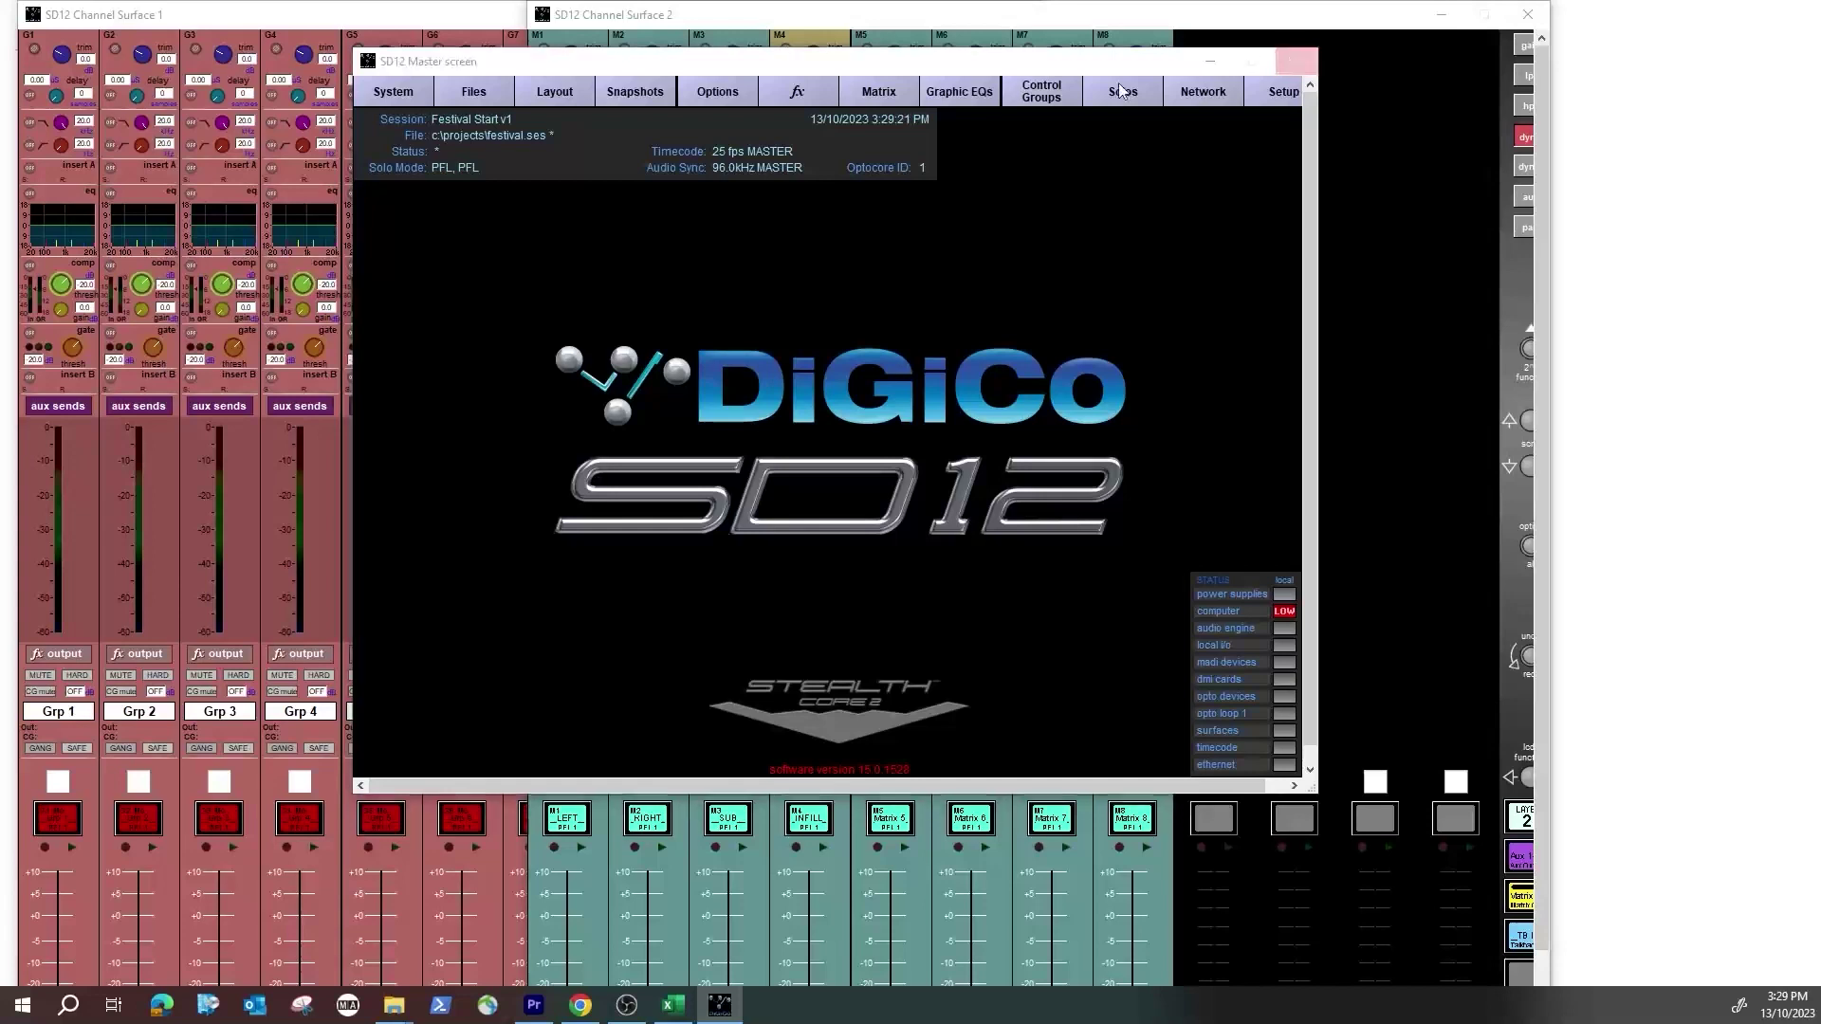
left_click(879, 378)
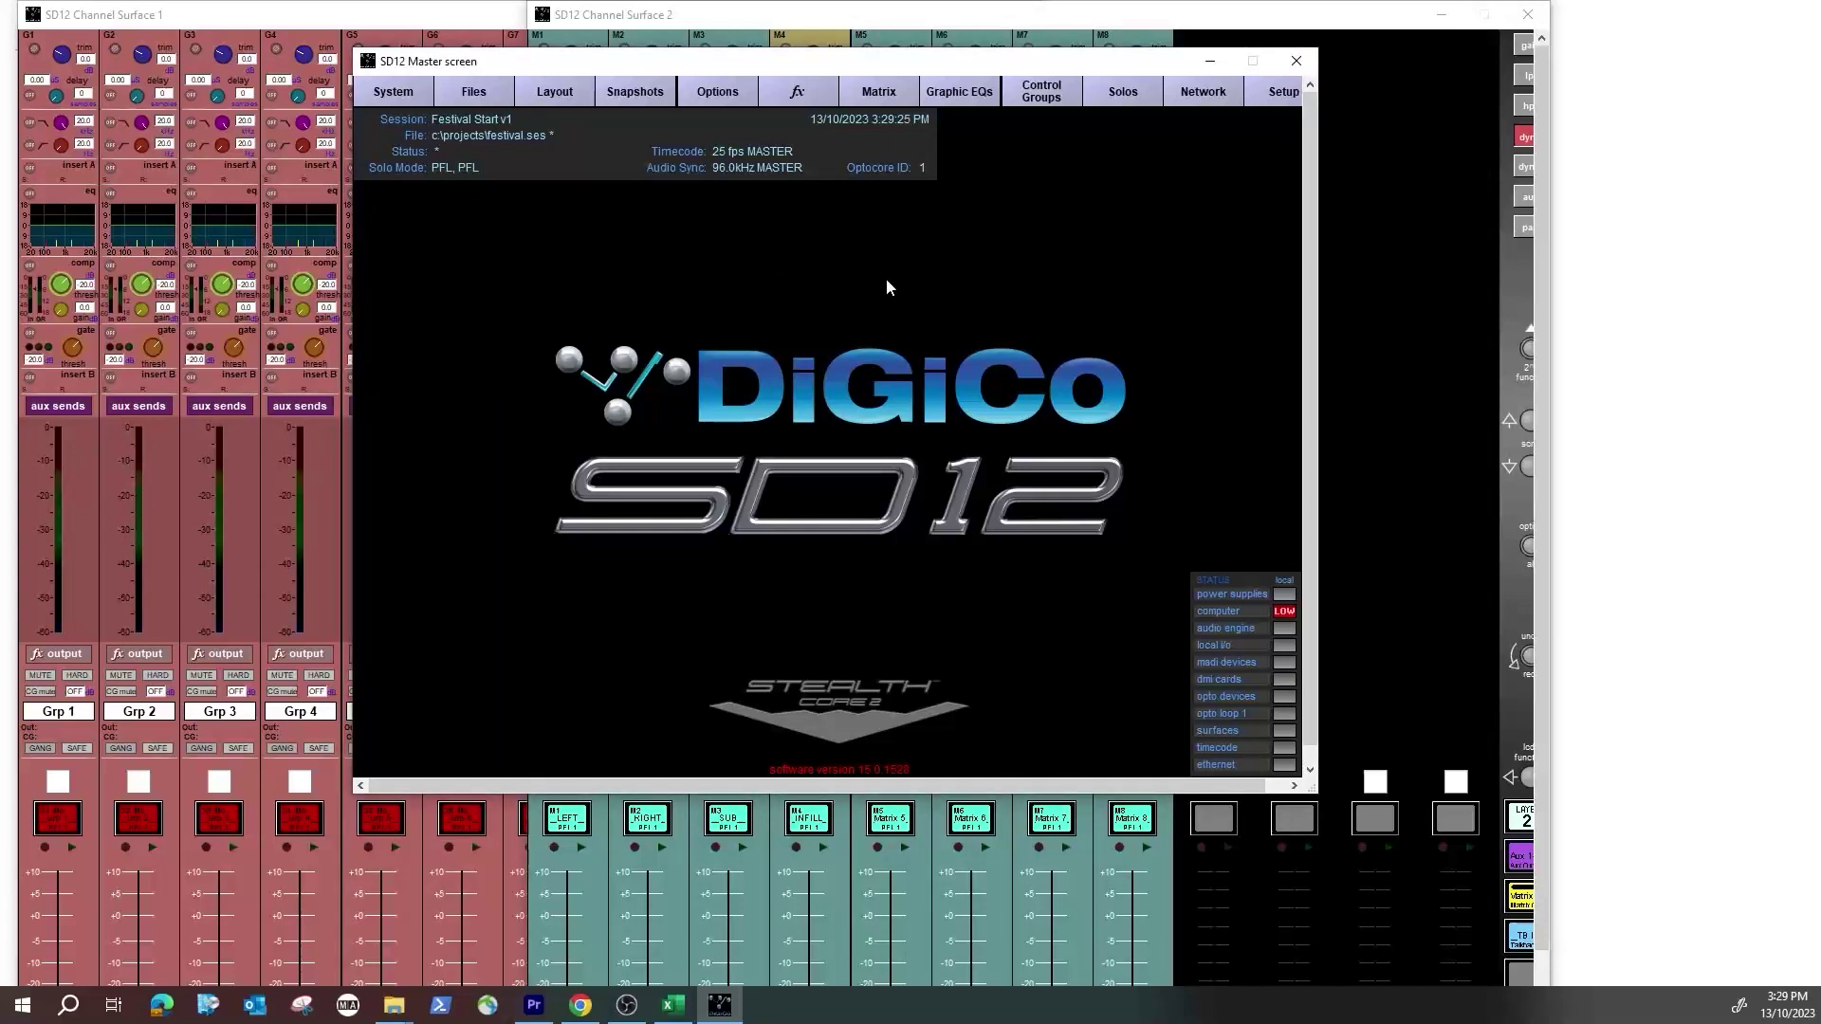
left_click(565, 95)
left_click(569, 166)
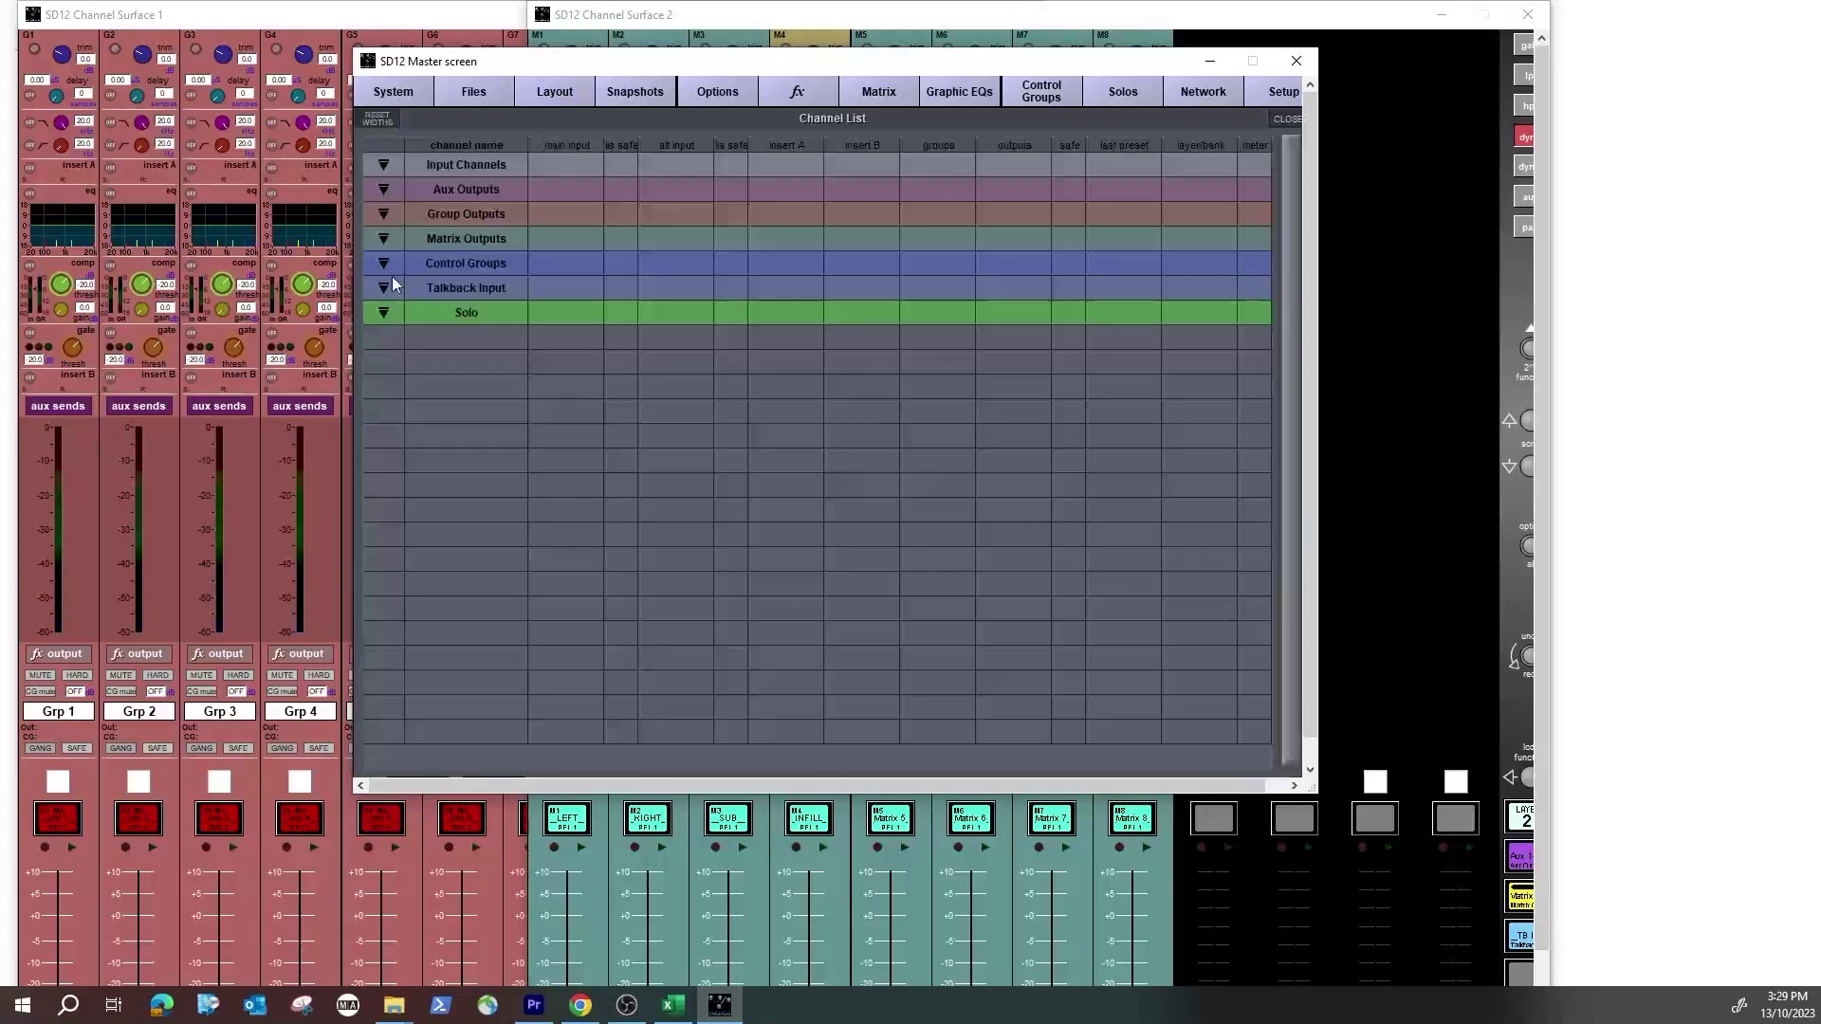
left_click(384, 164)
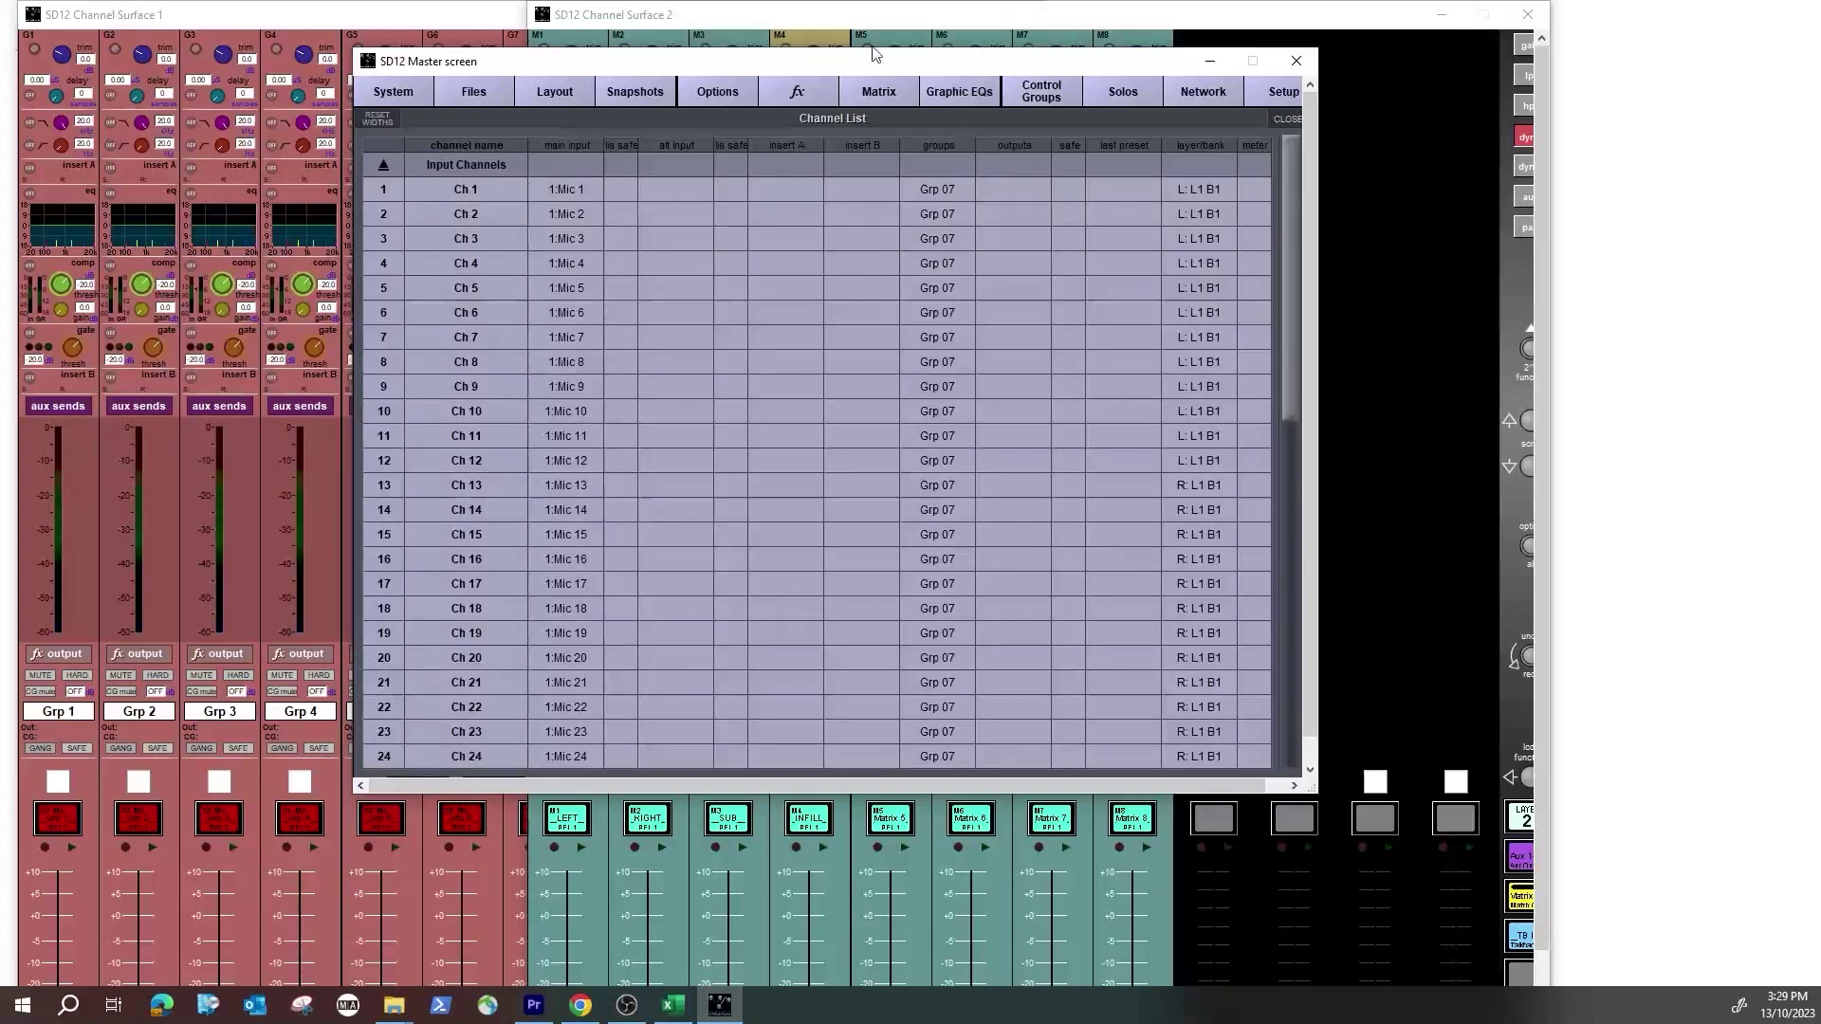
Step: Show input channels 1 to 12 on Channel Surface 2, placed clear of the Master screen's channel names, and bring up the Excel input list
left_click(1209, 62)
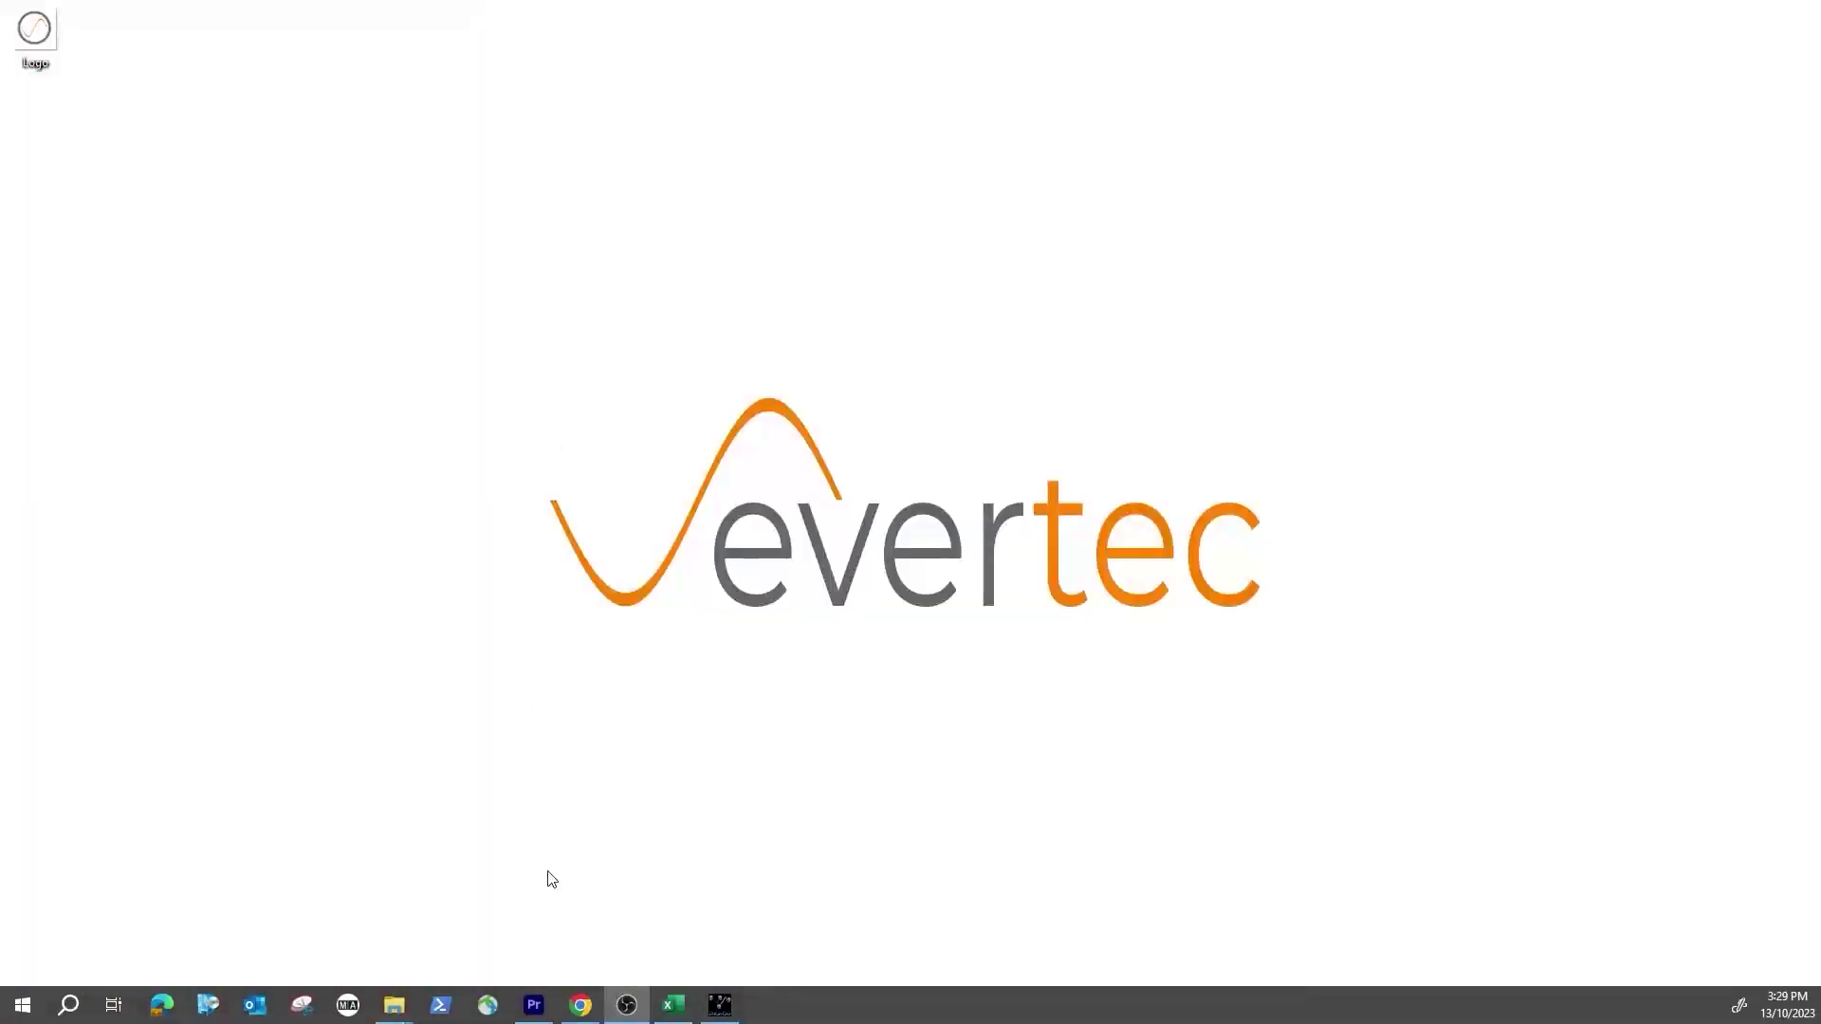
left_click(720, 1004)
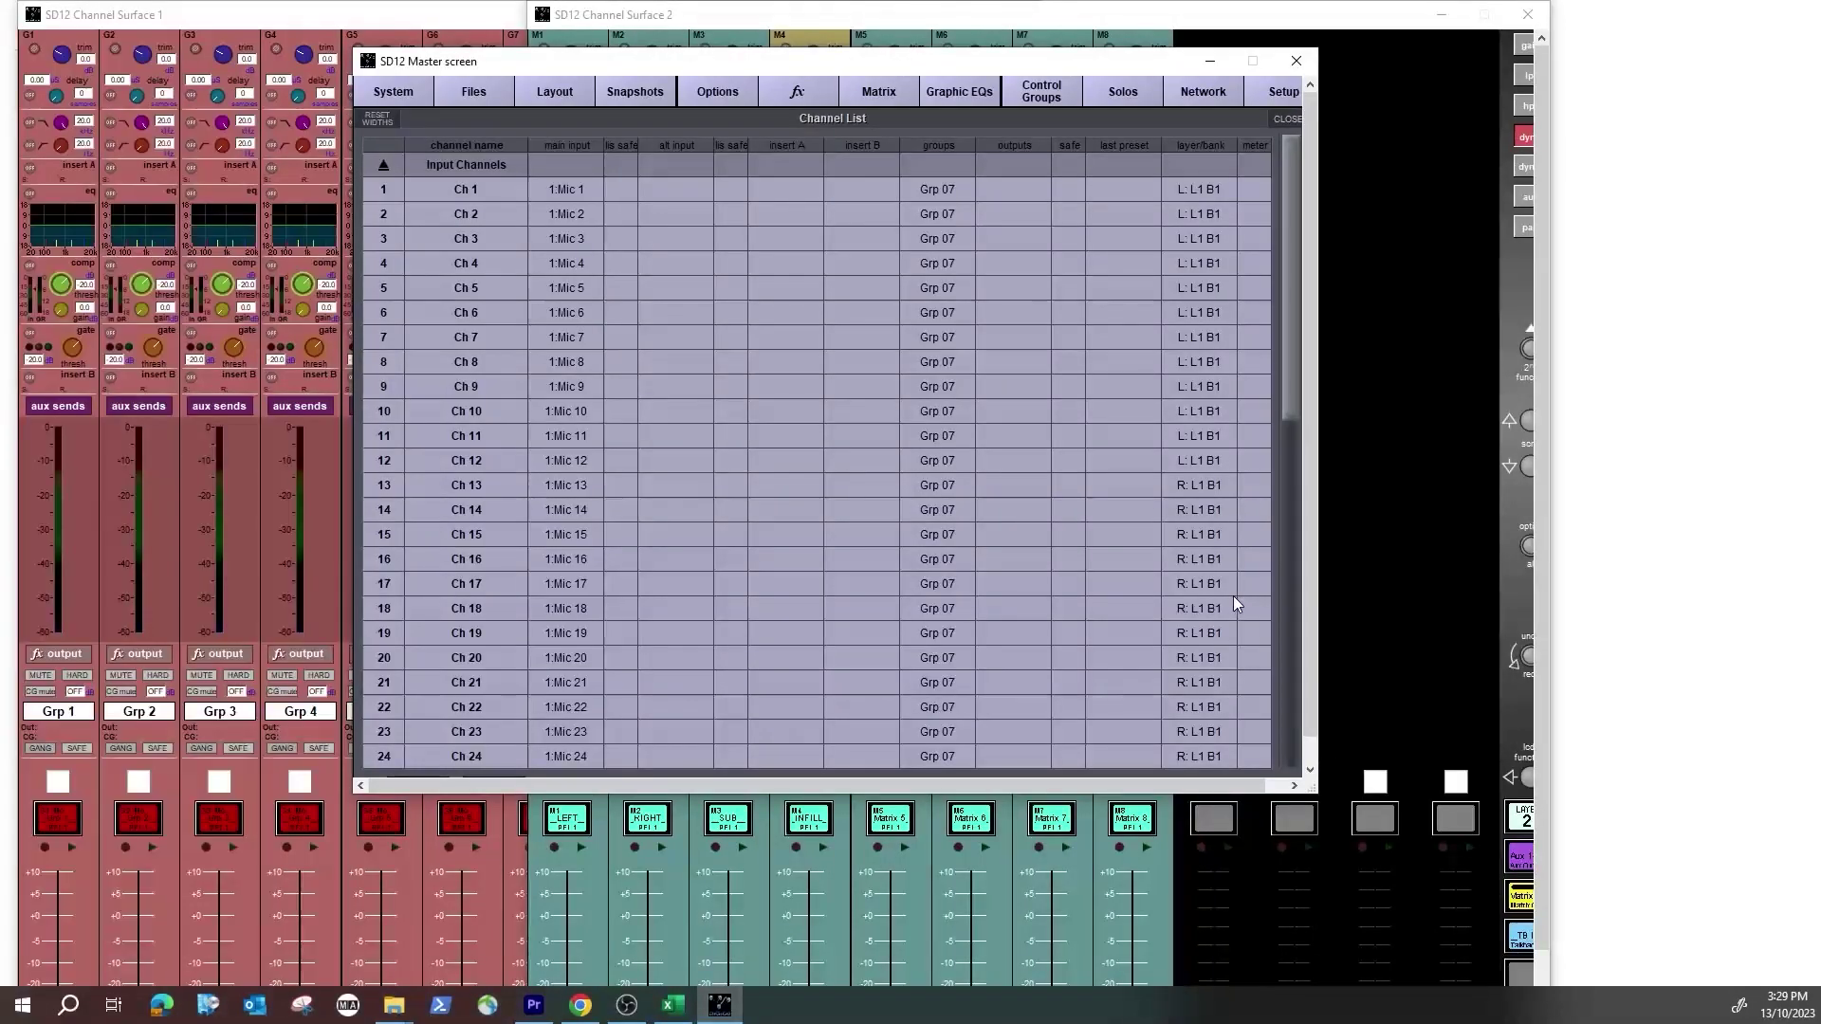
left_click(1522, 816)
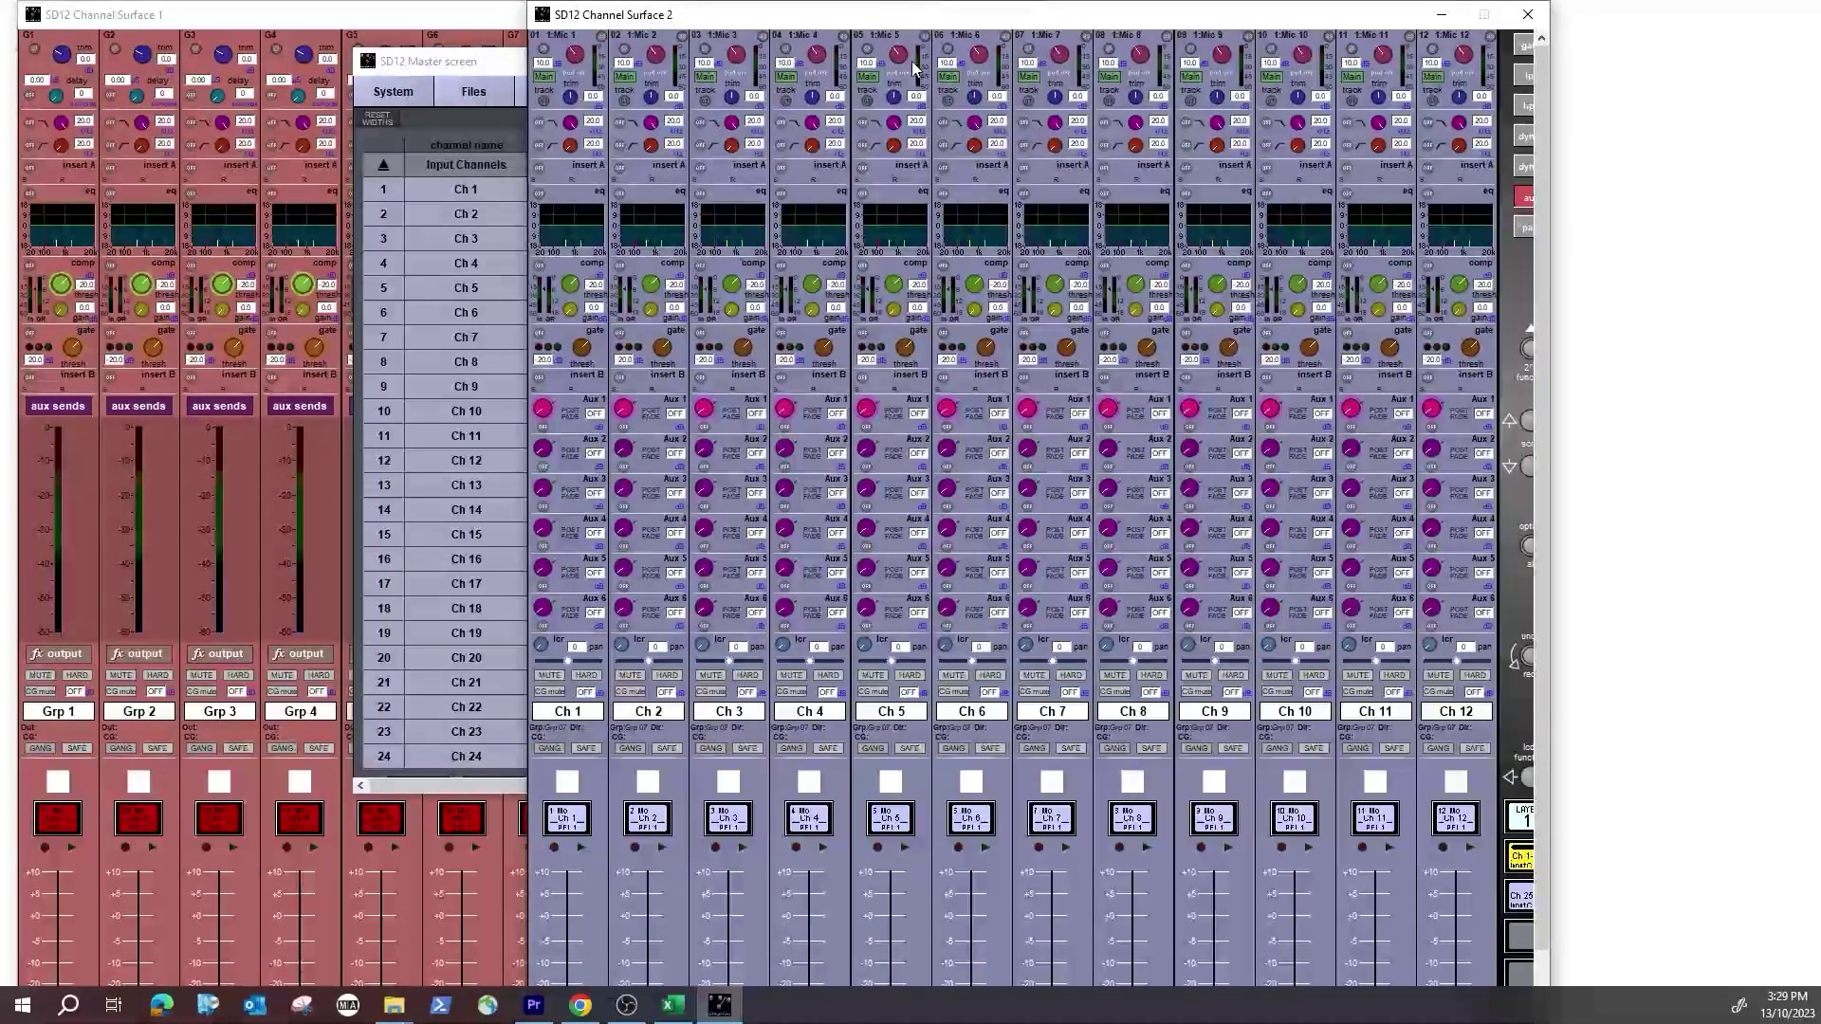
left_click_drag(786, 20, 1068, 20)
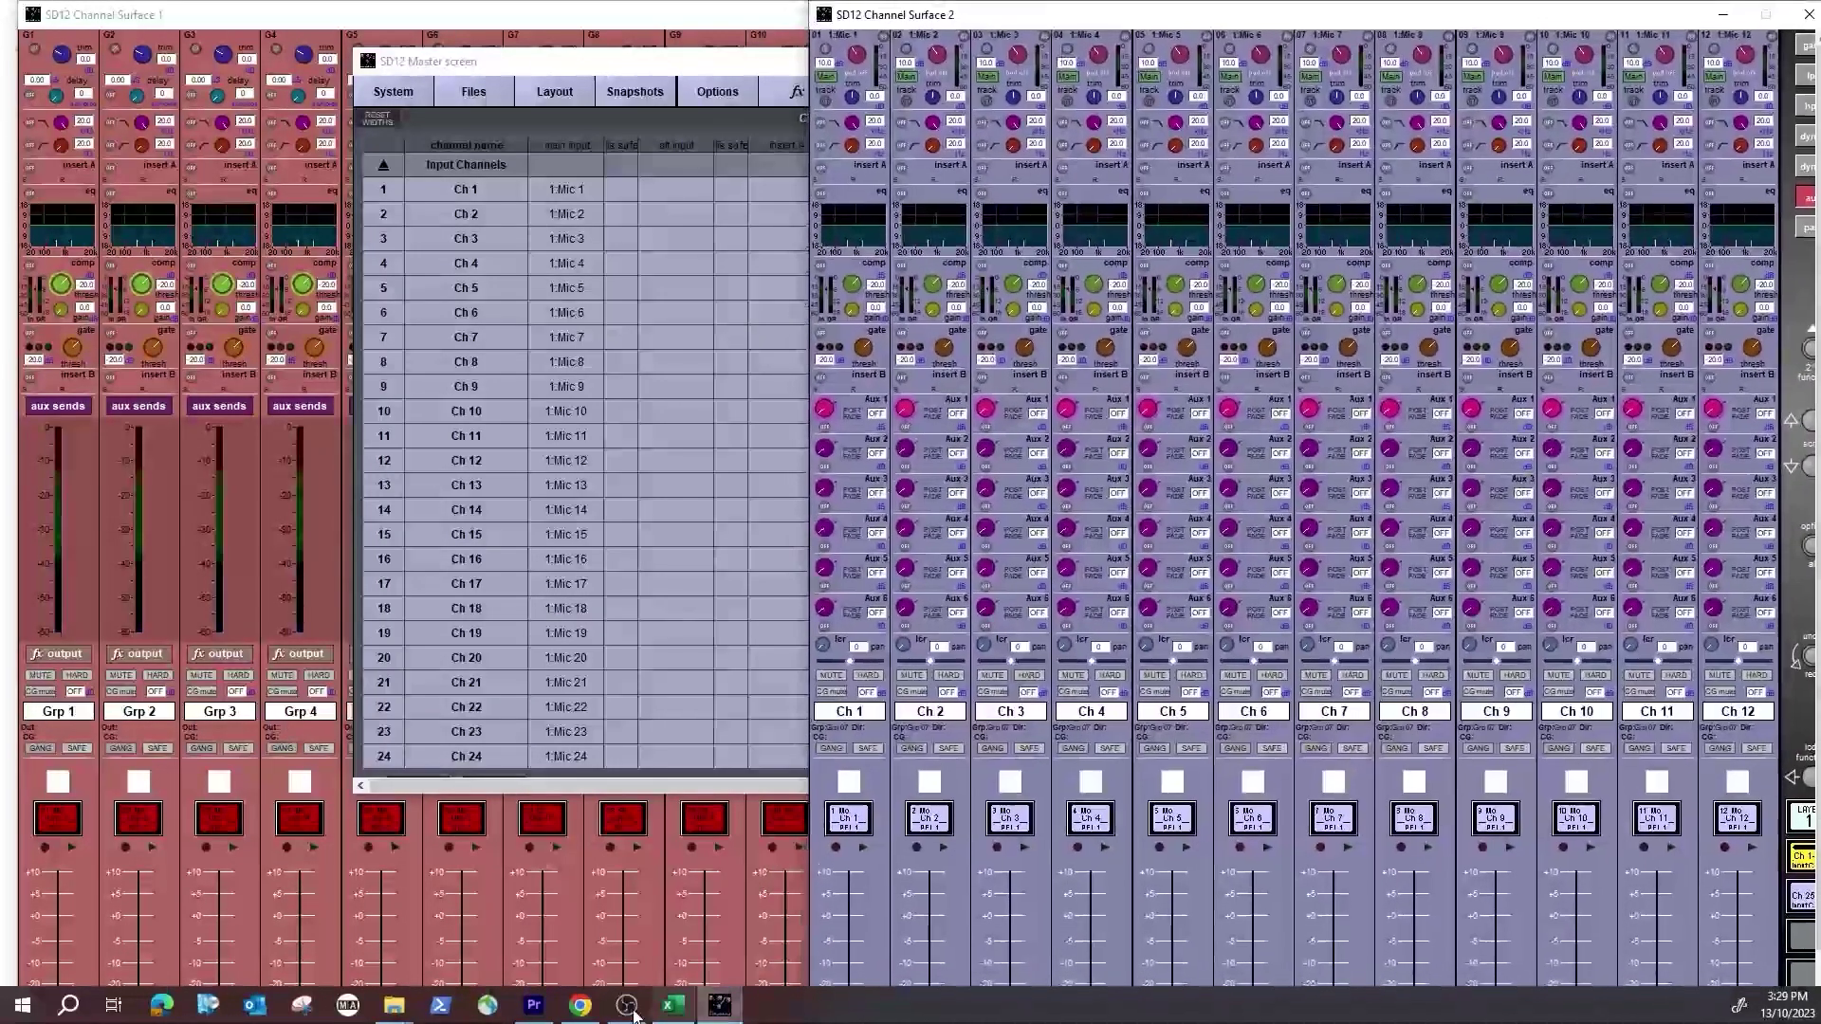
left_click(674, 1006)
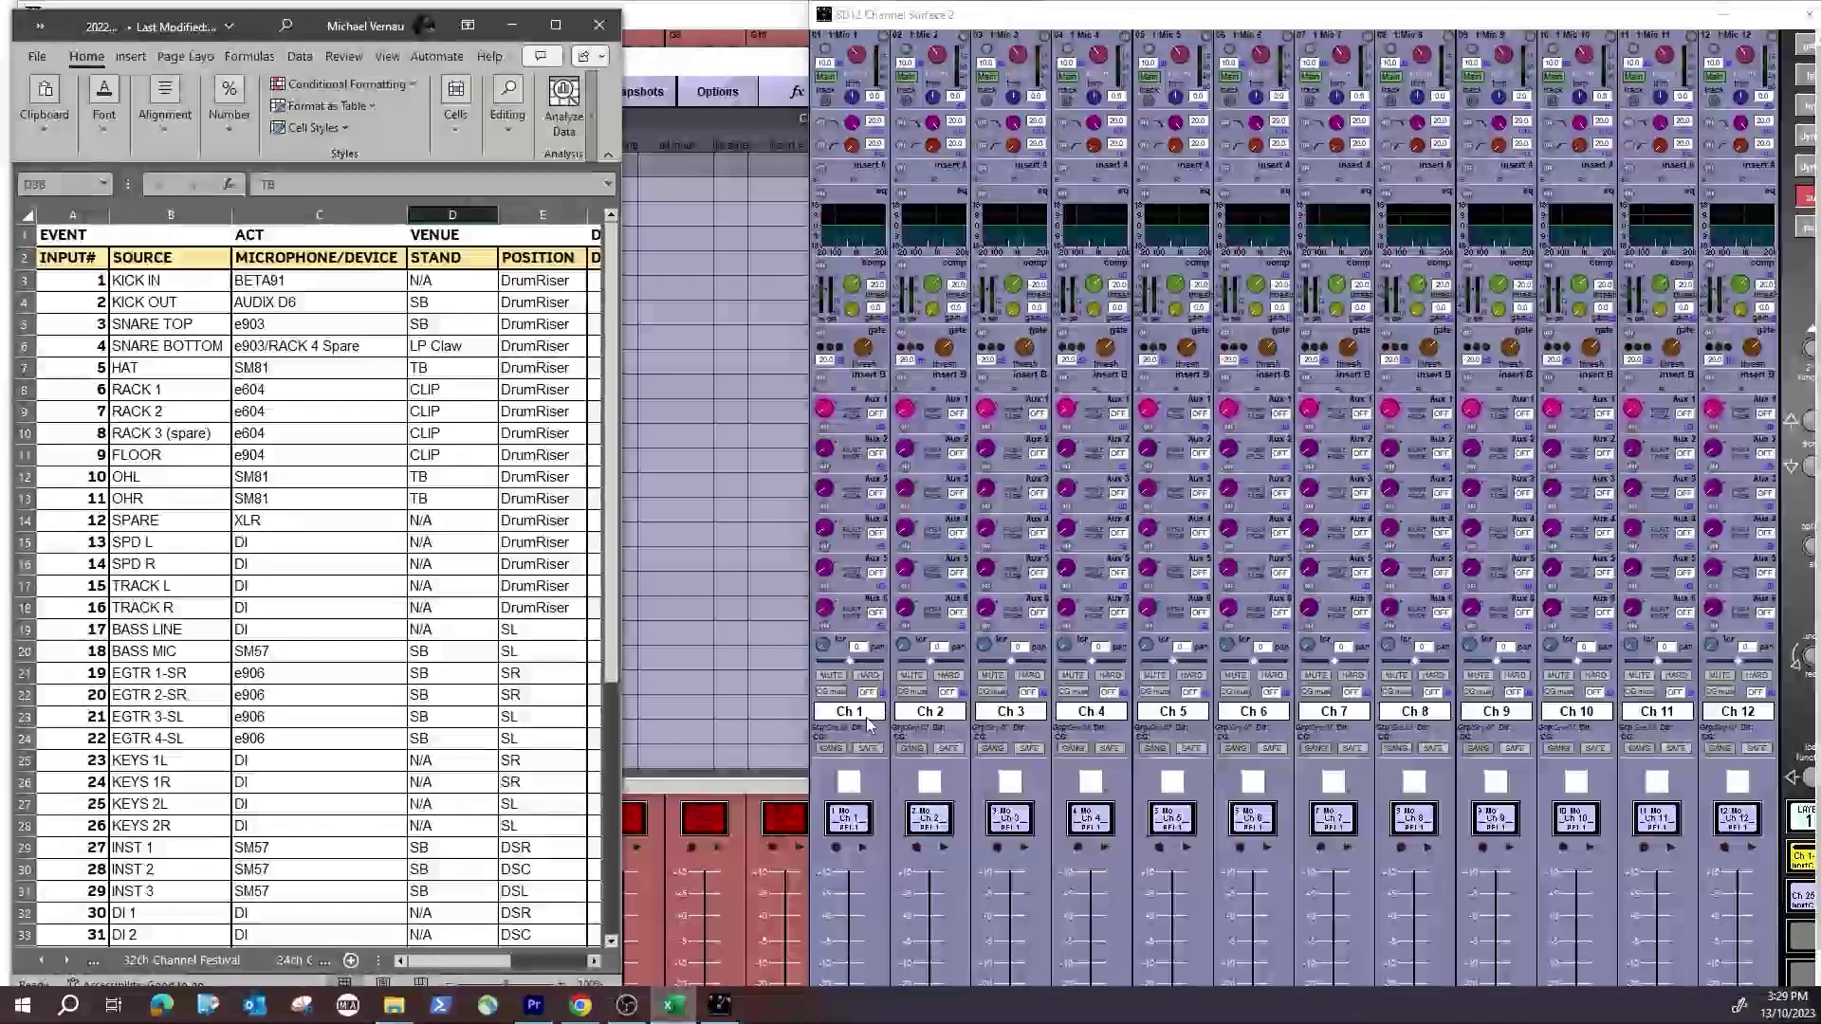
Step: Open the outputs settings of input channel 1 and name the channel KIK IN
left_click(867, 717)
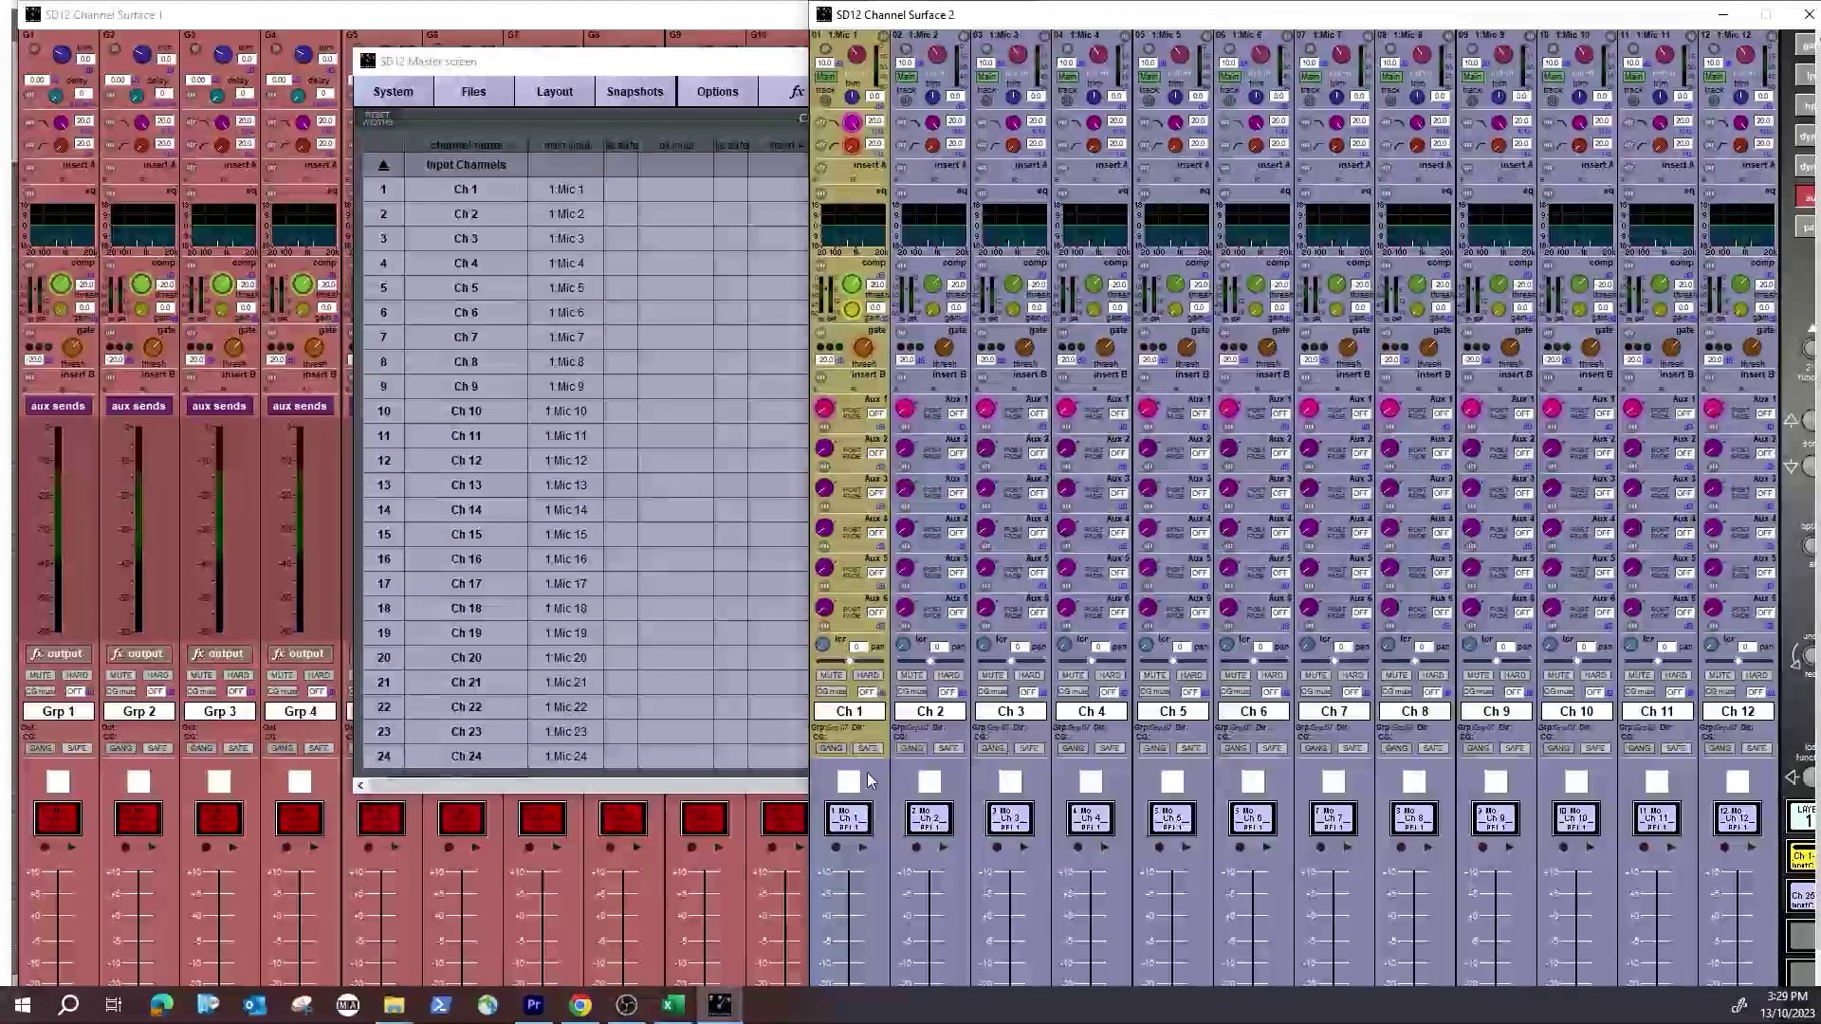
left_click(859, 710)
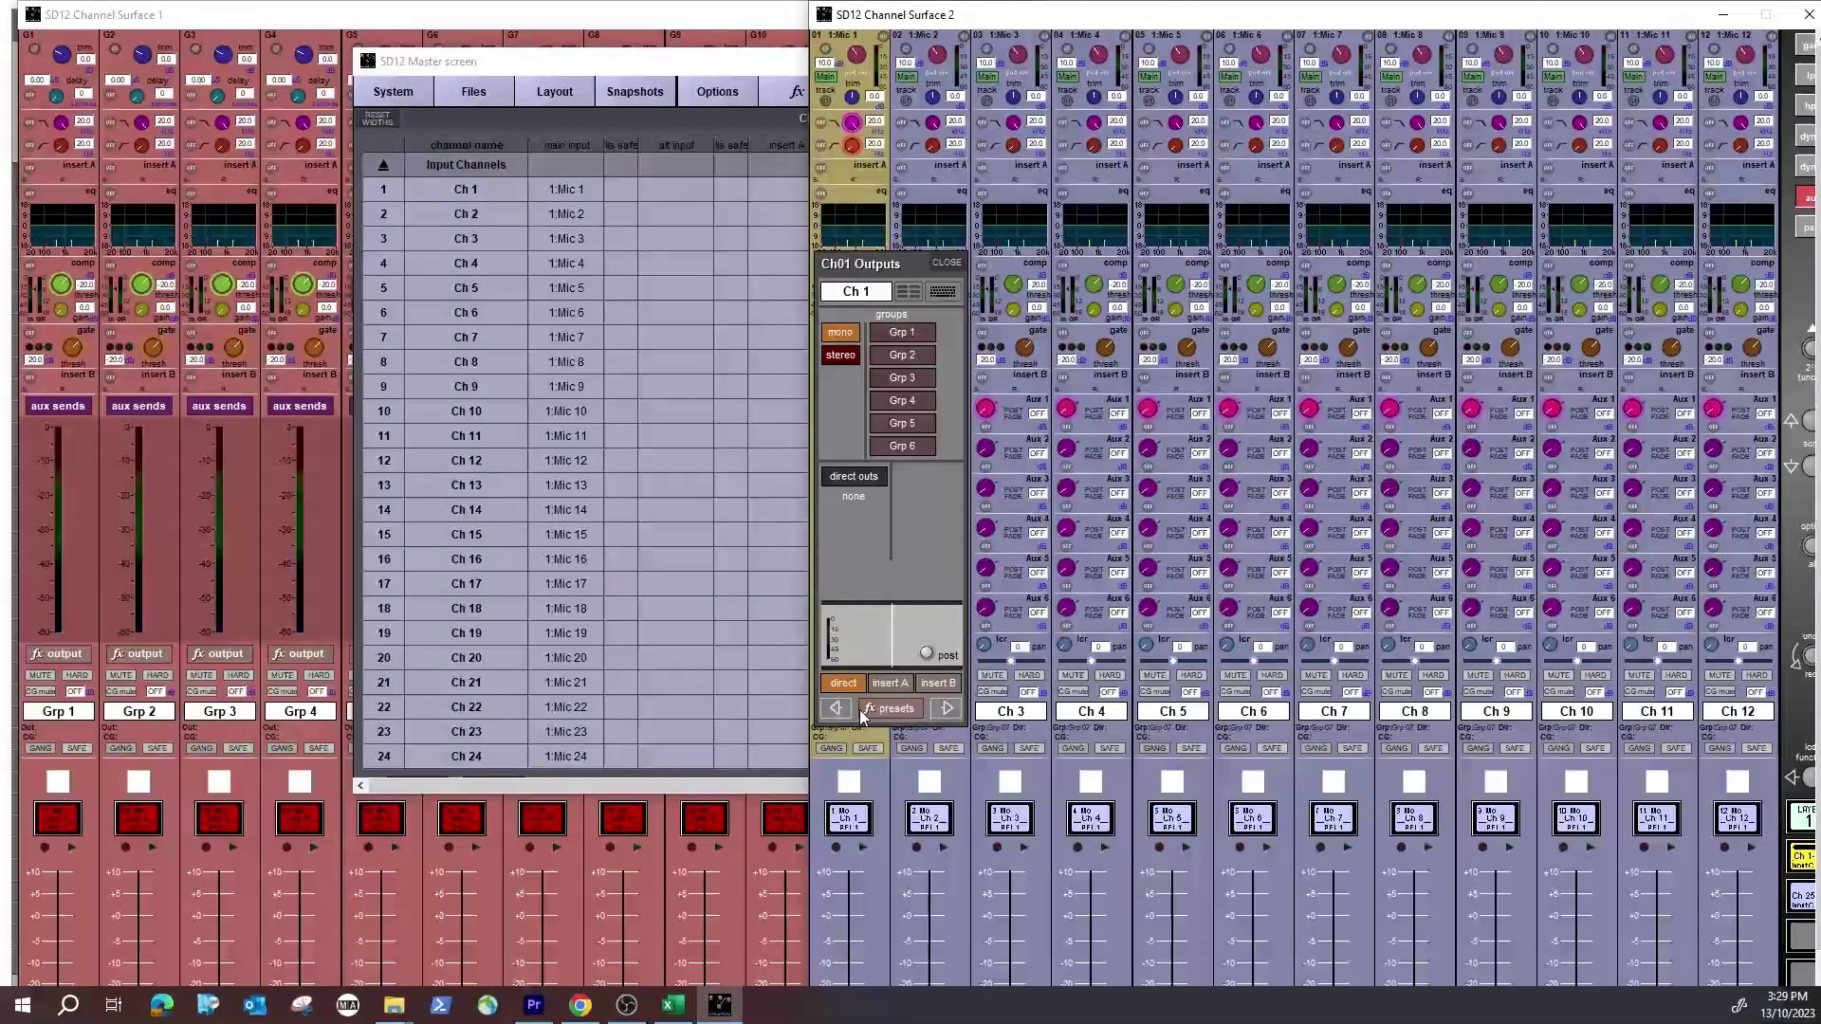
left_click(857, 293)
type("KIK ")
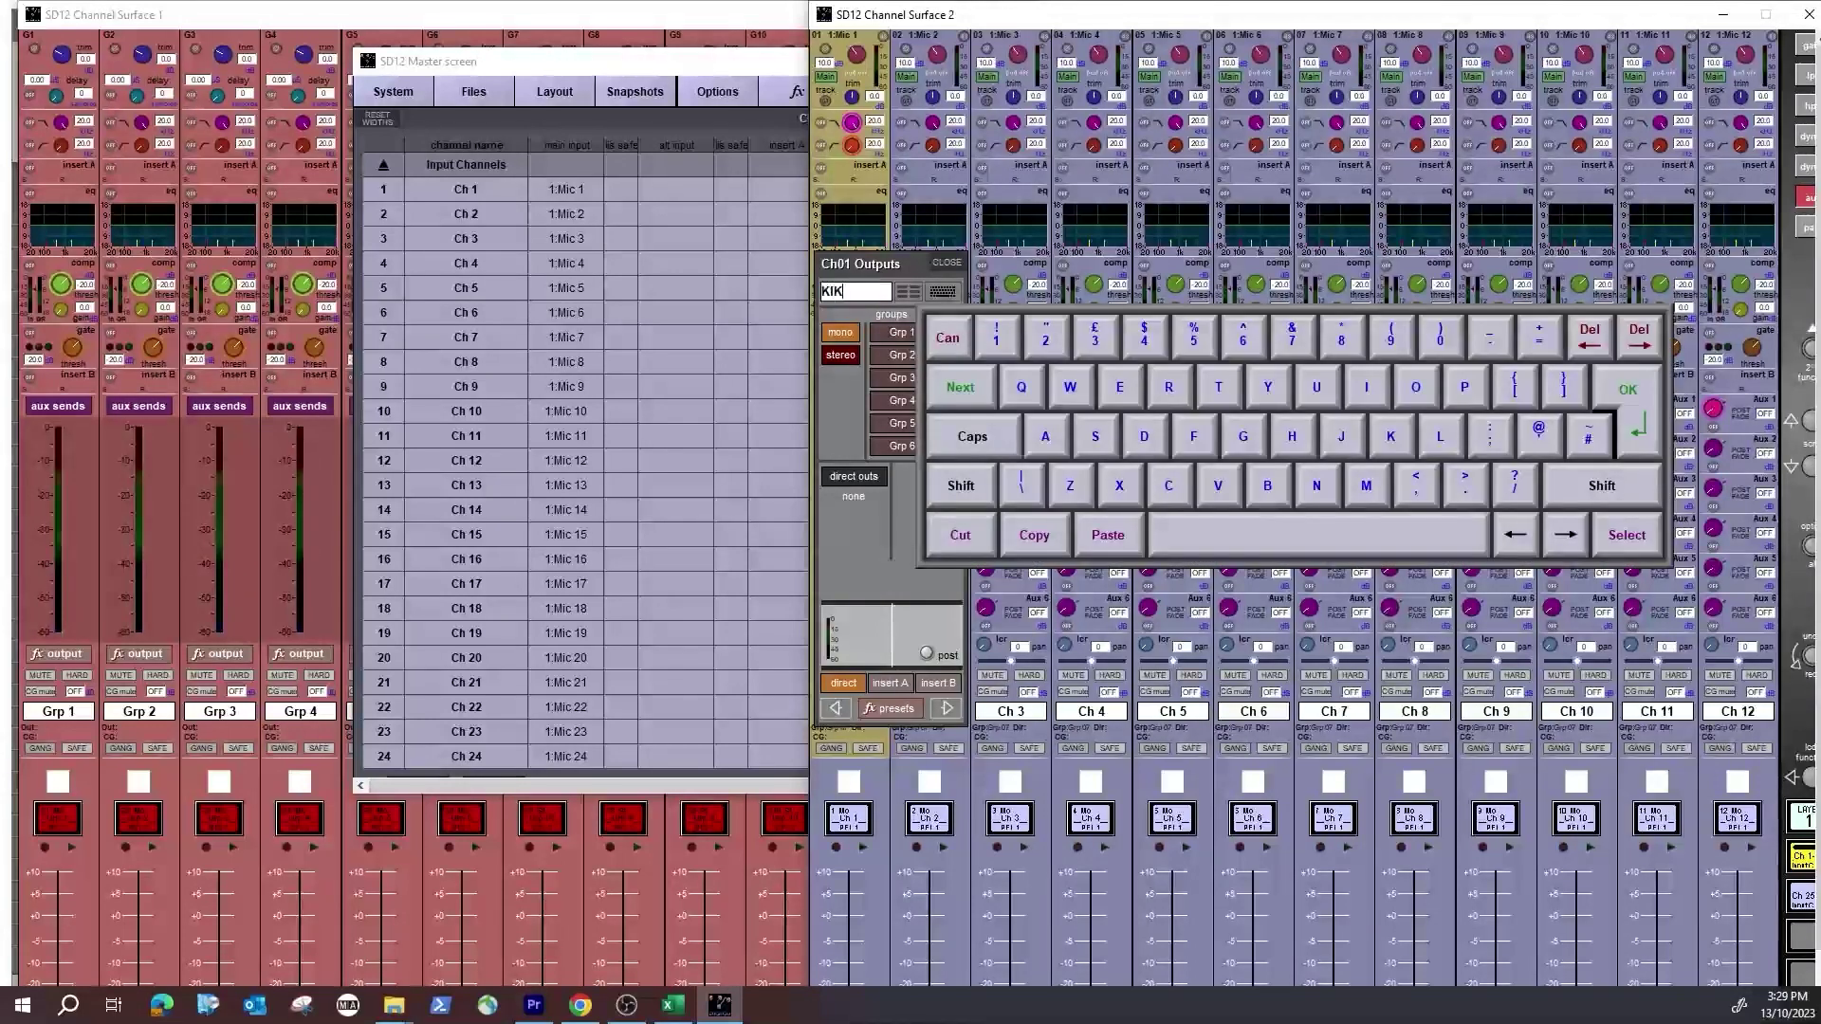
type("IN")
key("Return")
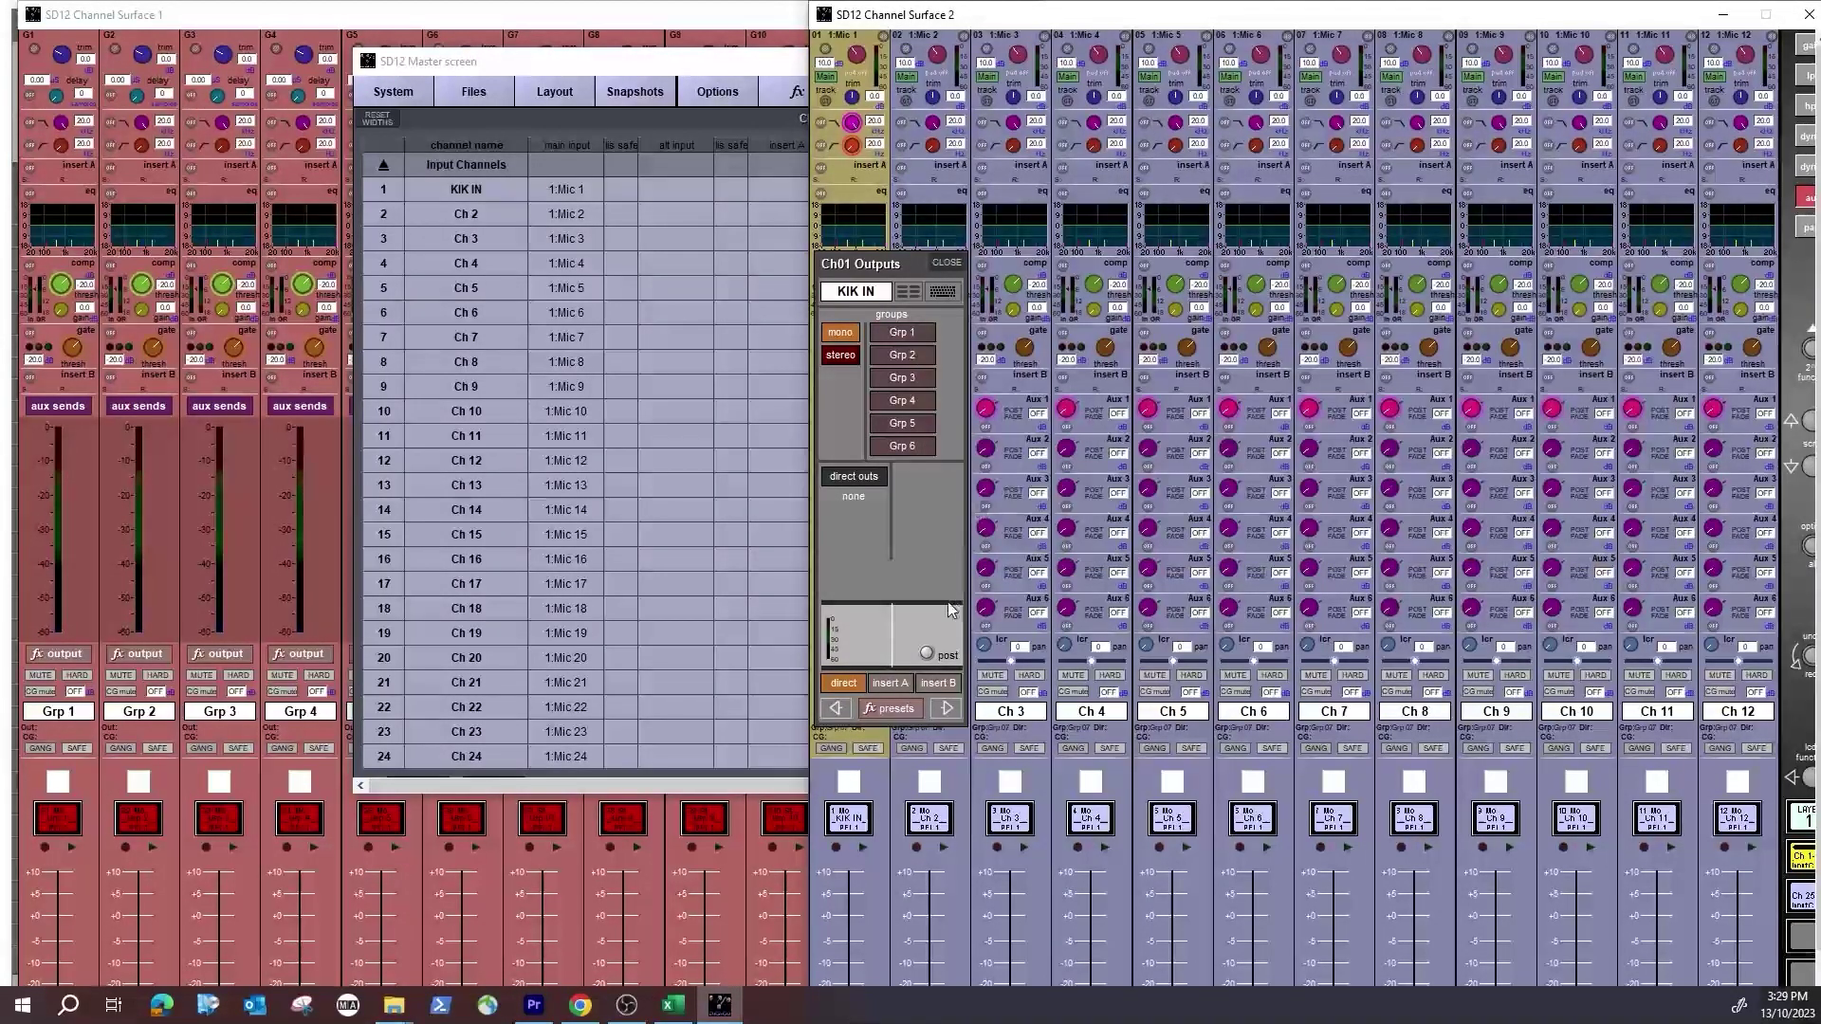
Step: Go to input channel 2 and name it KIK O
left_click(935, 710)
left_click(950, 290)
type("KIK O")
key("Return")
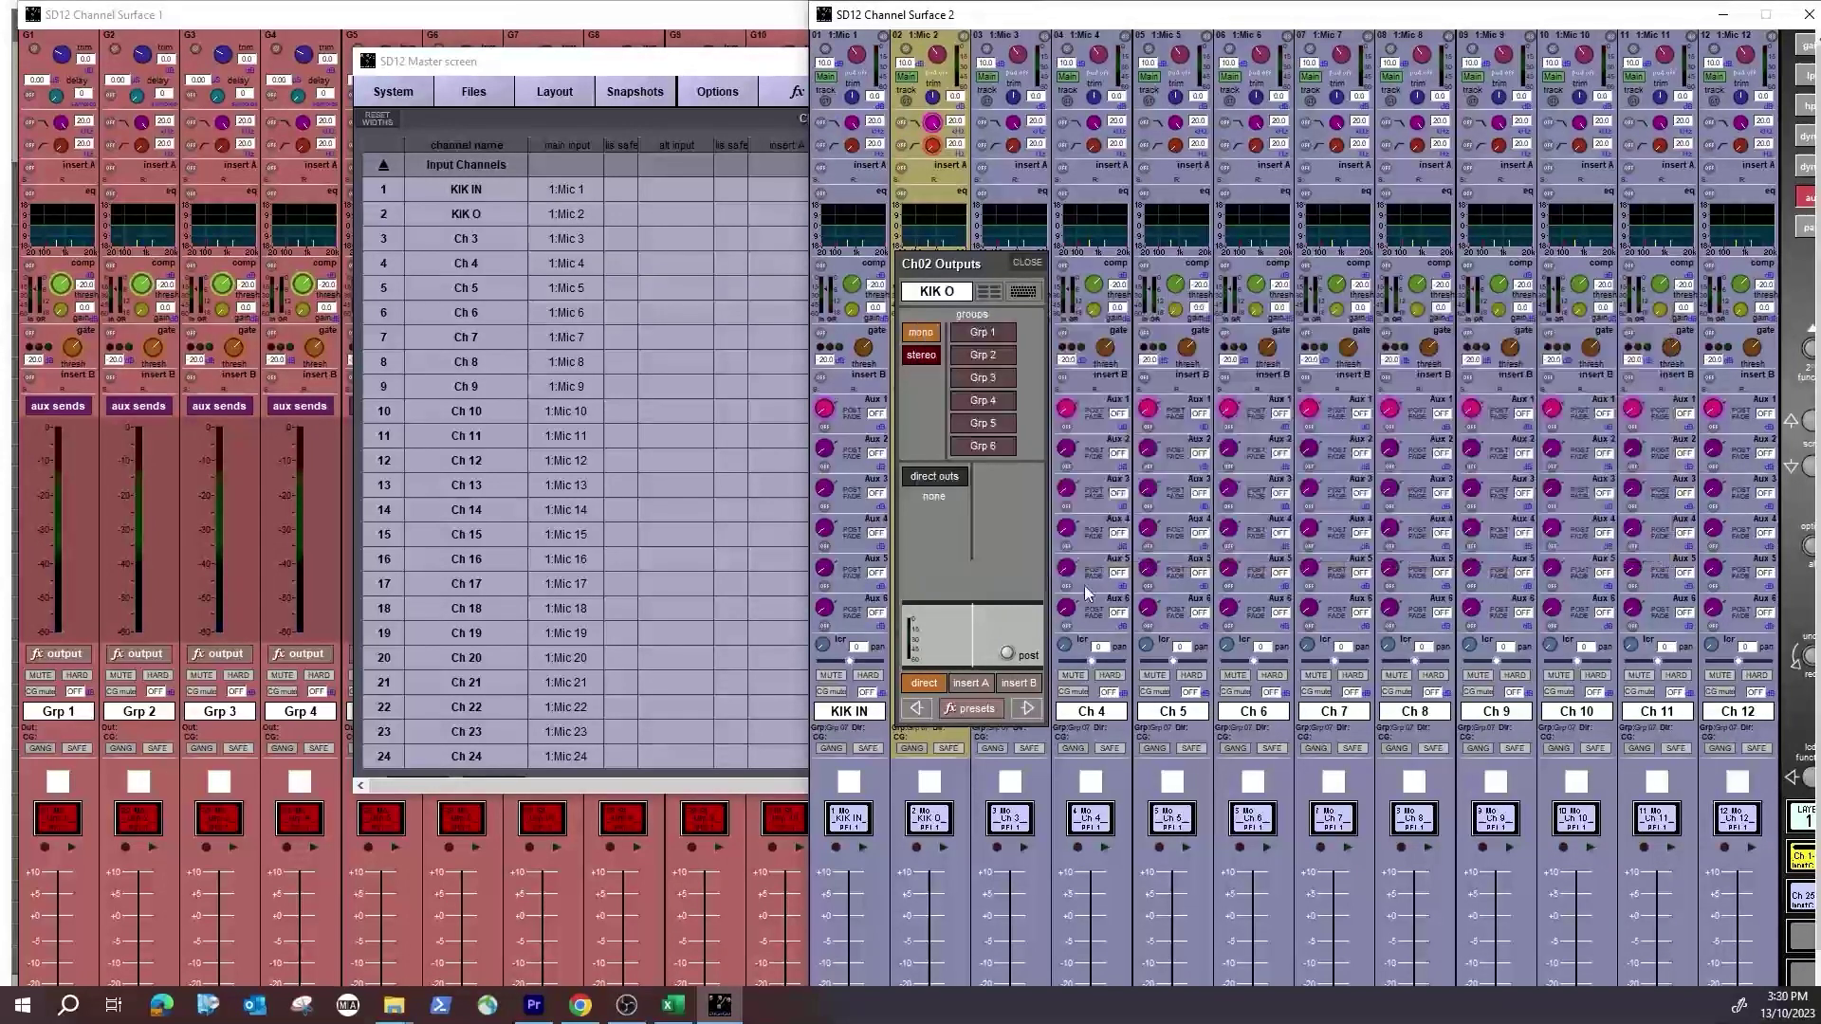
Step: Go to input channel 3 and name it SNAREt
left_click(1017, 714)
left_click(1023, 292)
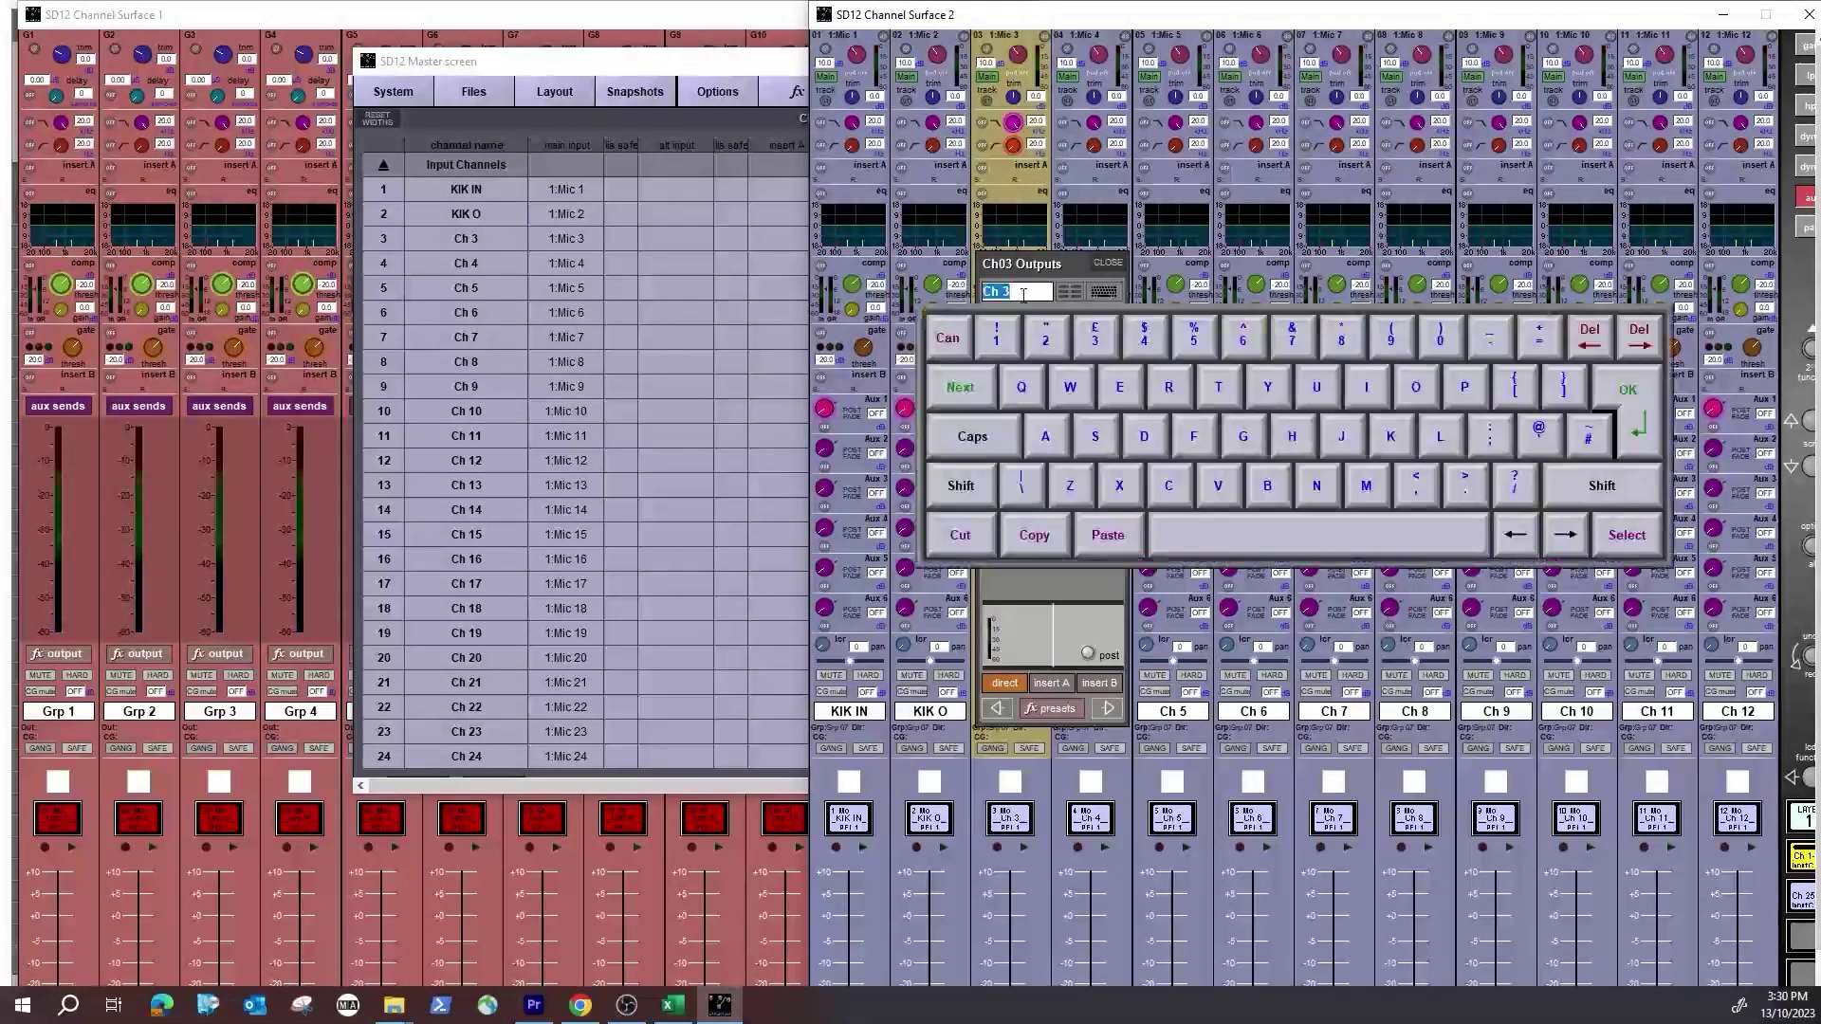
type("SNARE")
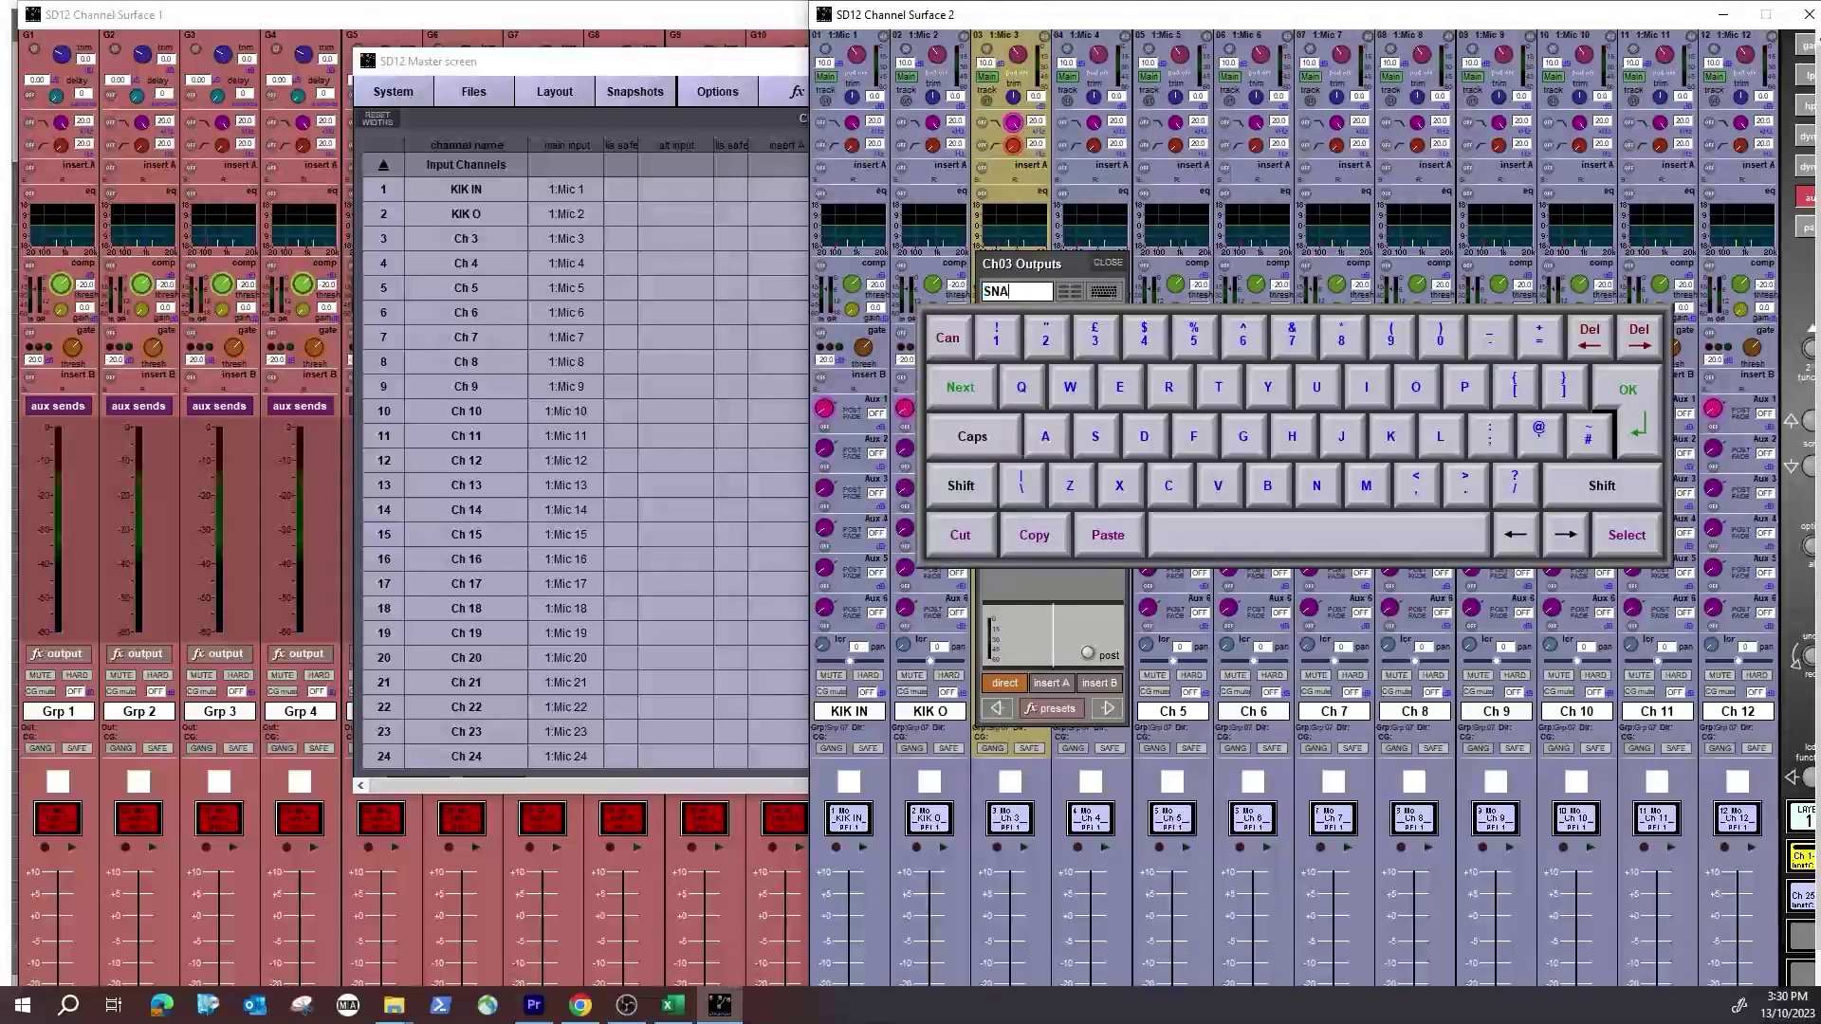
left_click(1219, 387)
left_click(1636, 434)
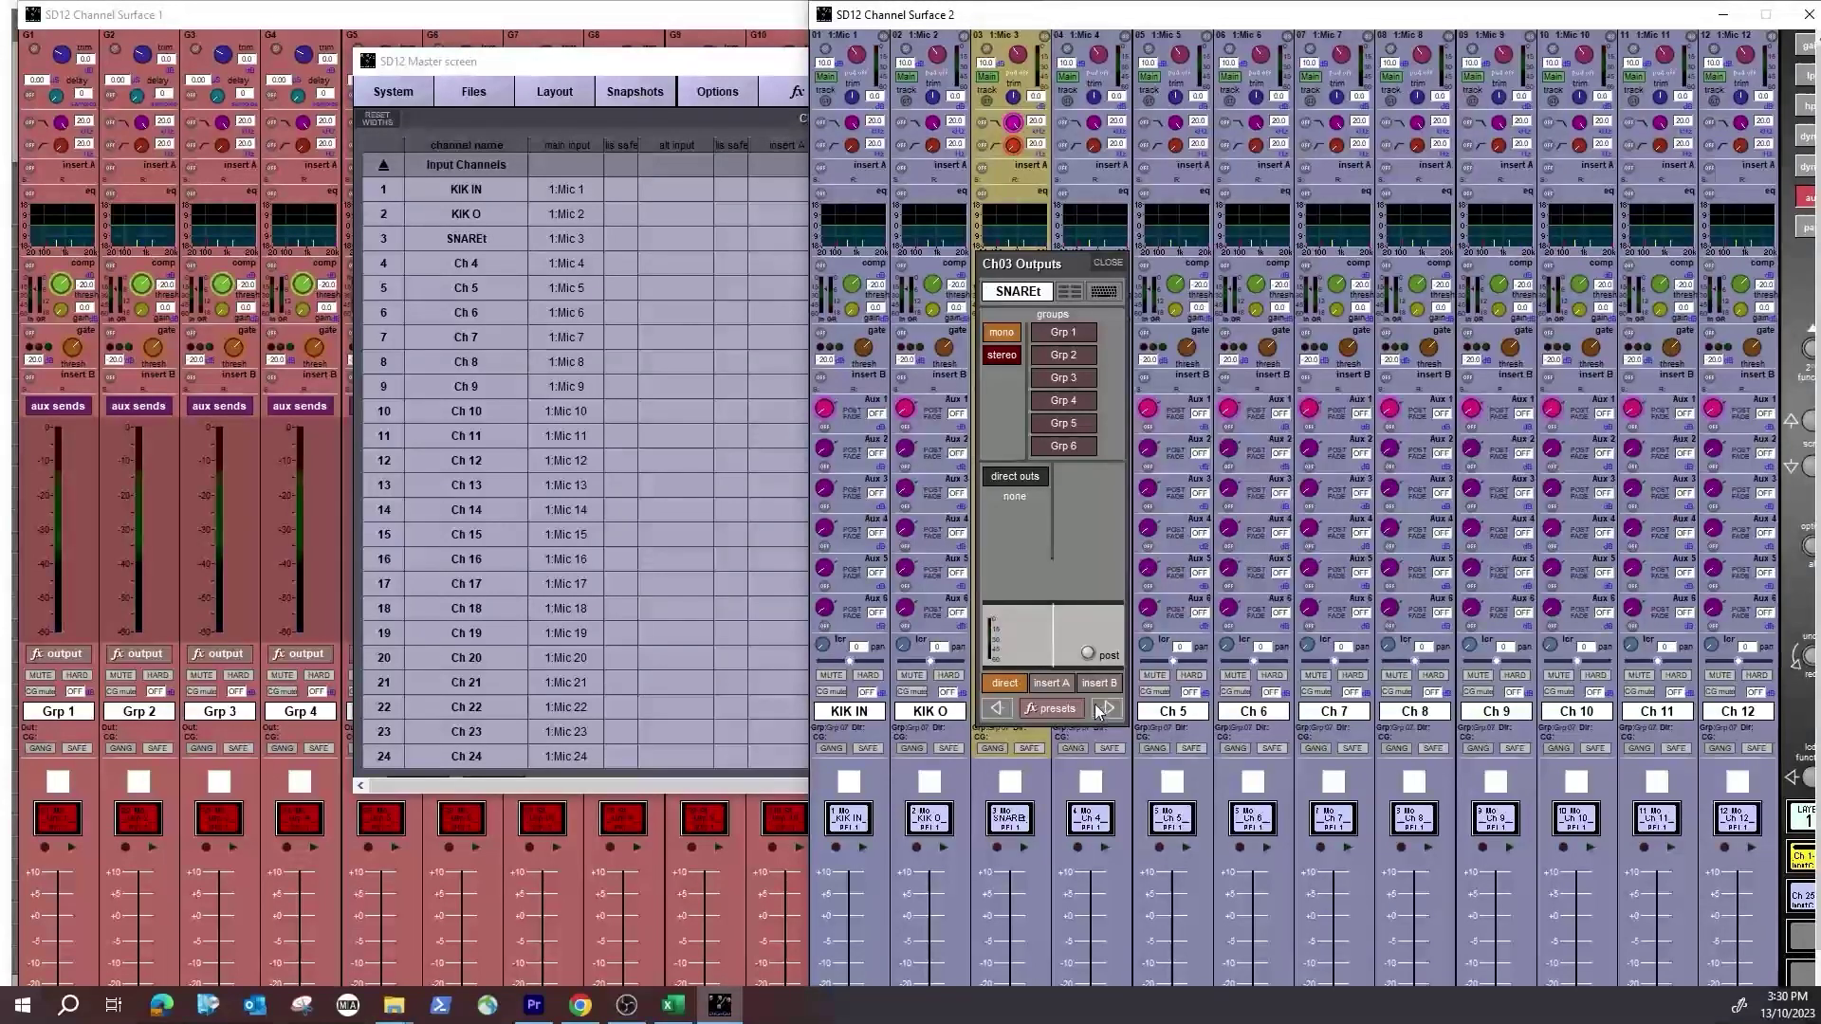
Step: Go to input channel 4 and name it SNR B
left_click(1108, 709)
left_click(1121, 294)
type("S")
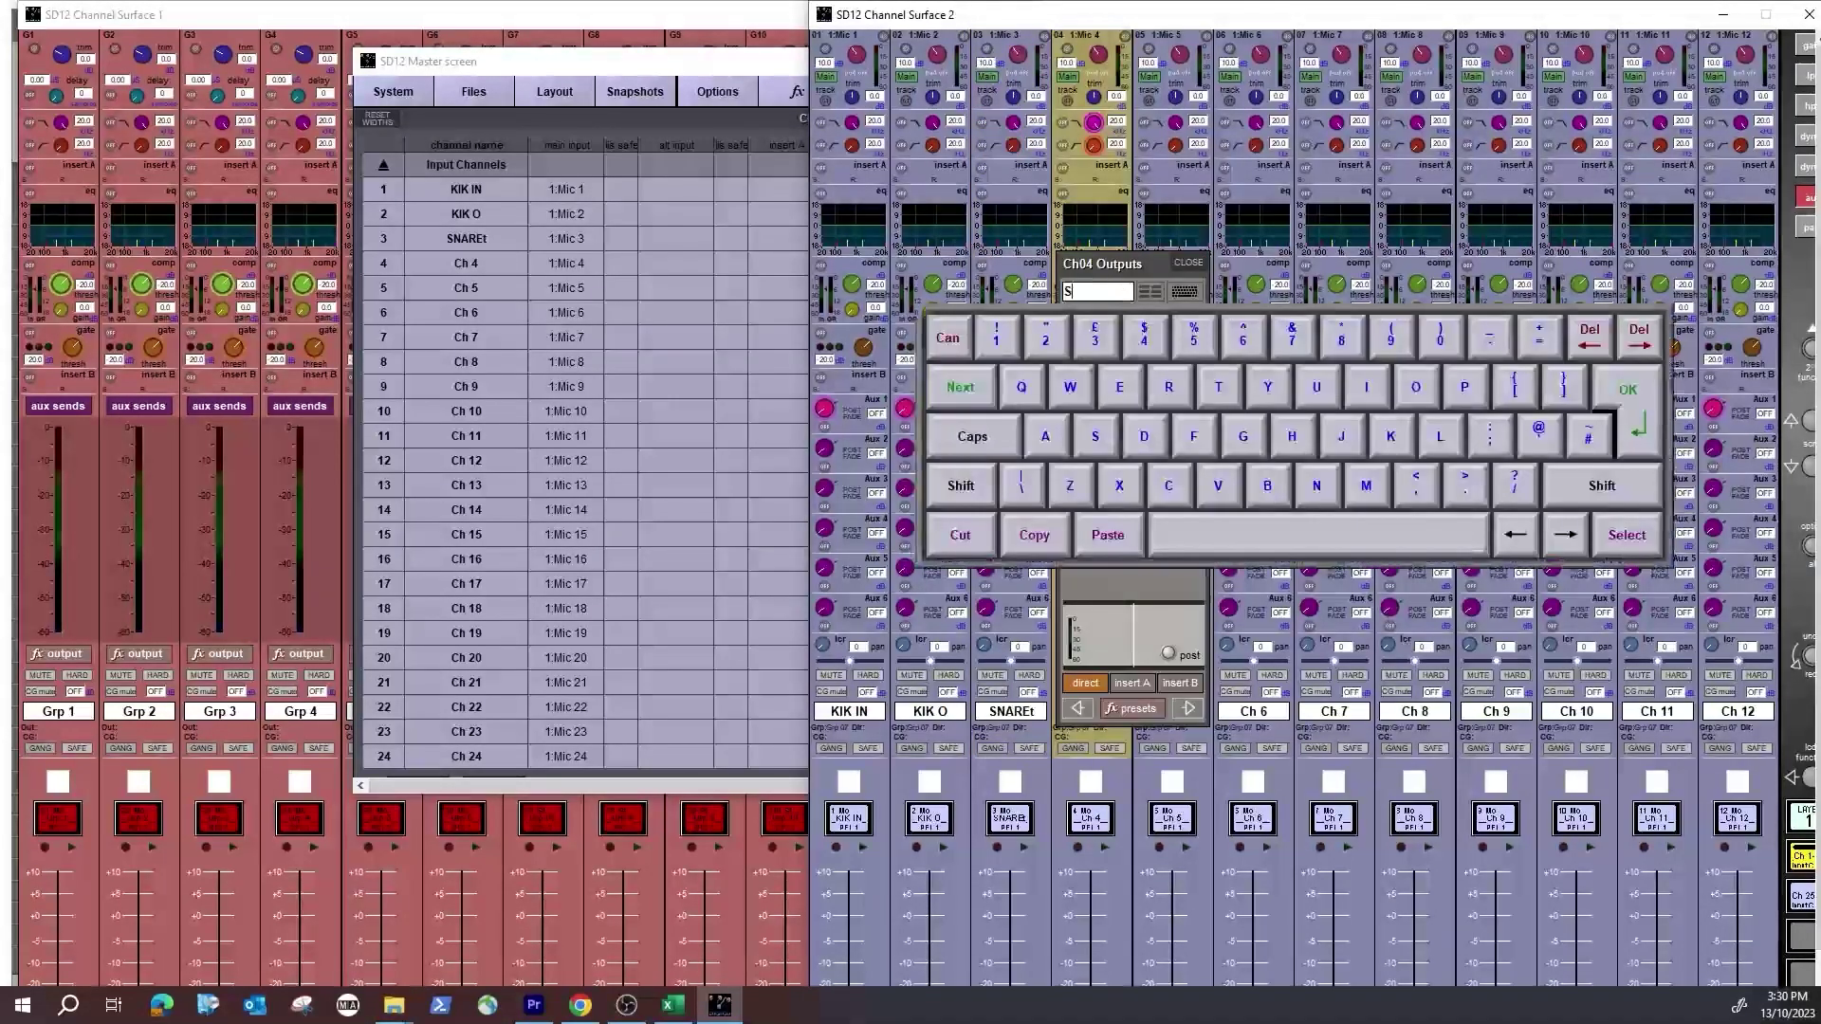
type("NR B")
left_click(1641, 430)
Step: Go to input channel 5 and name it HAT
left_click(1189, 708)
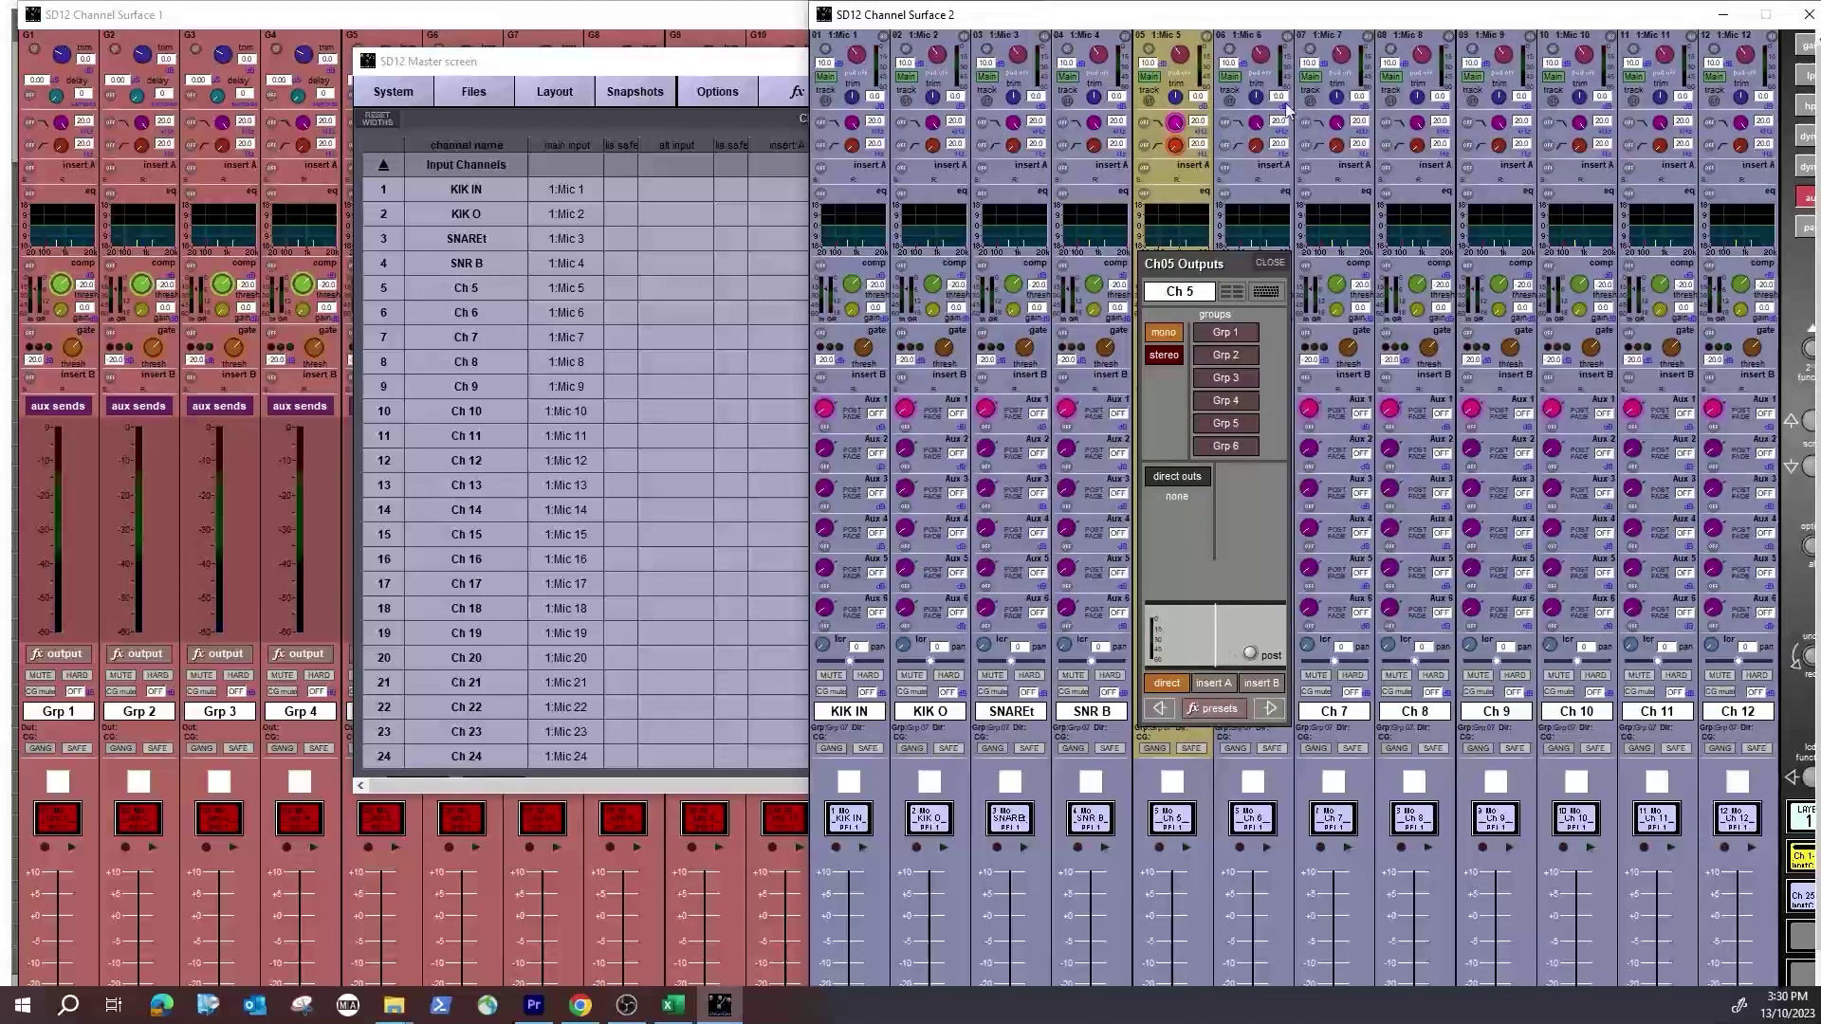
left_click(1179, 293)
type("HAT")
key("Return")
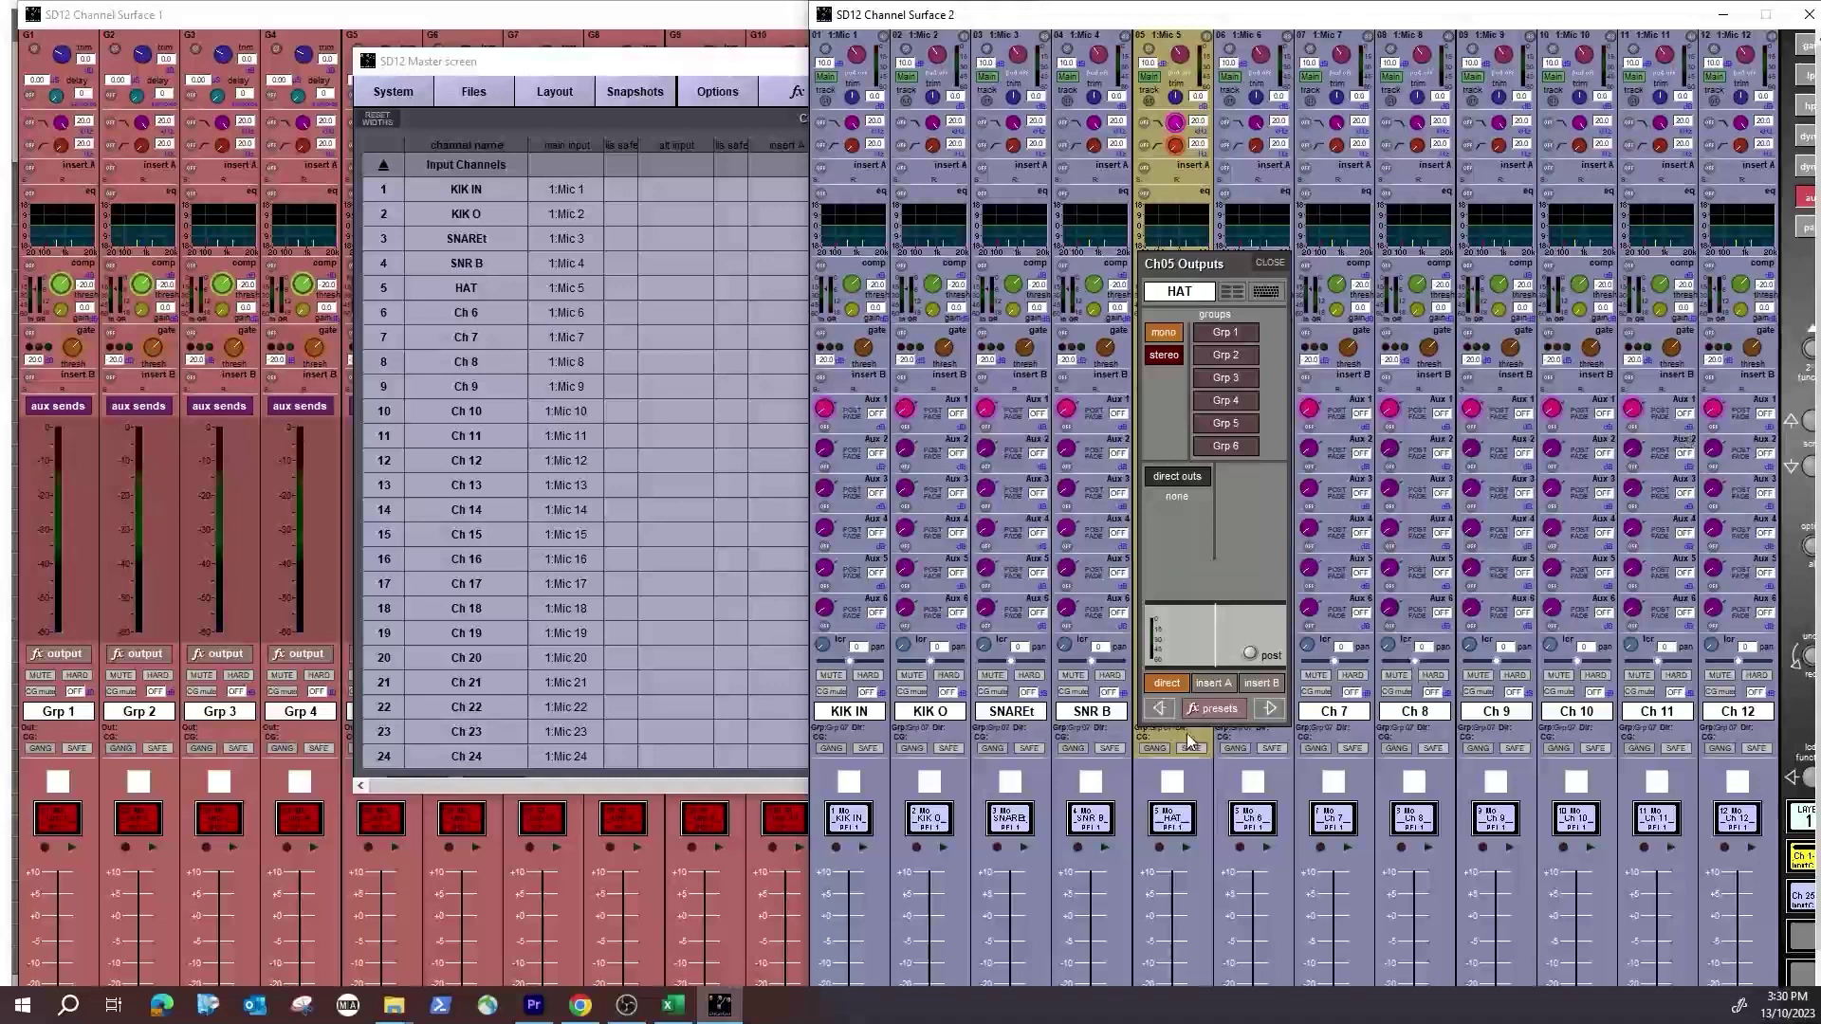
Step: Go to input channel 6 and name it RAK 1
left_click(1269, 710)
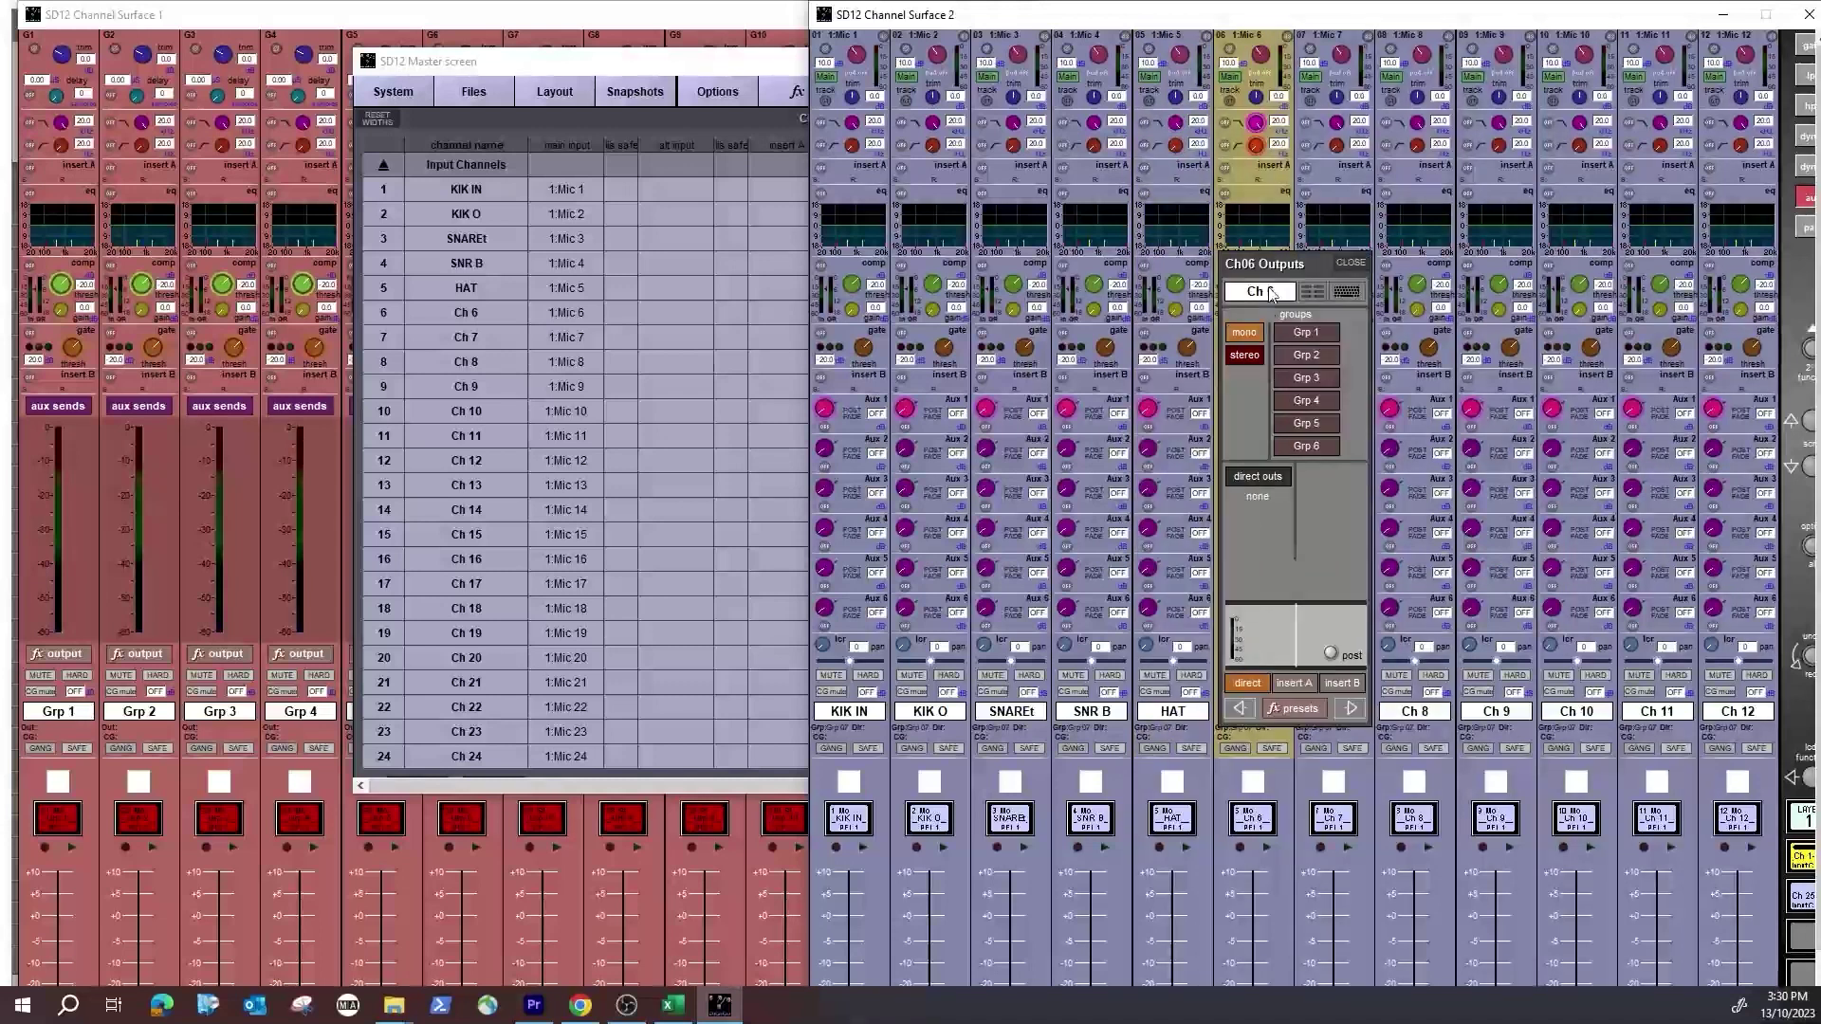
left_click(1269, 290)
type("RAK")
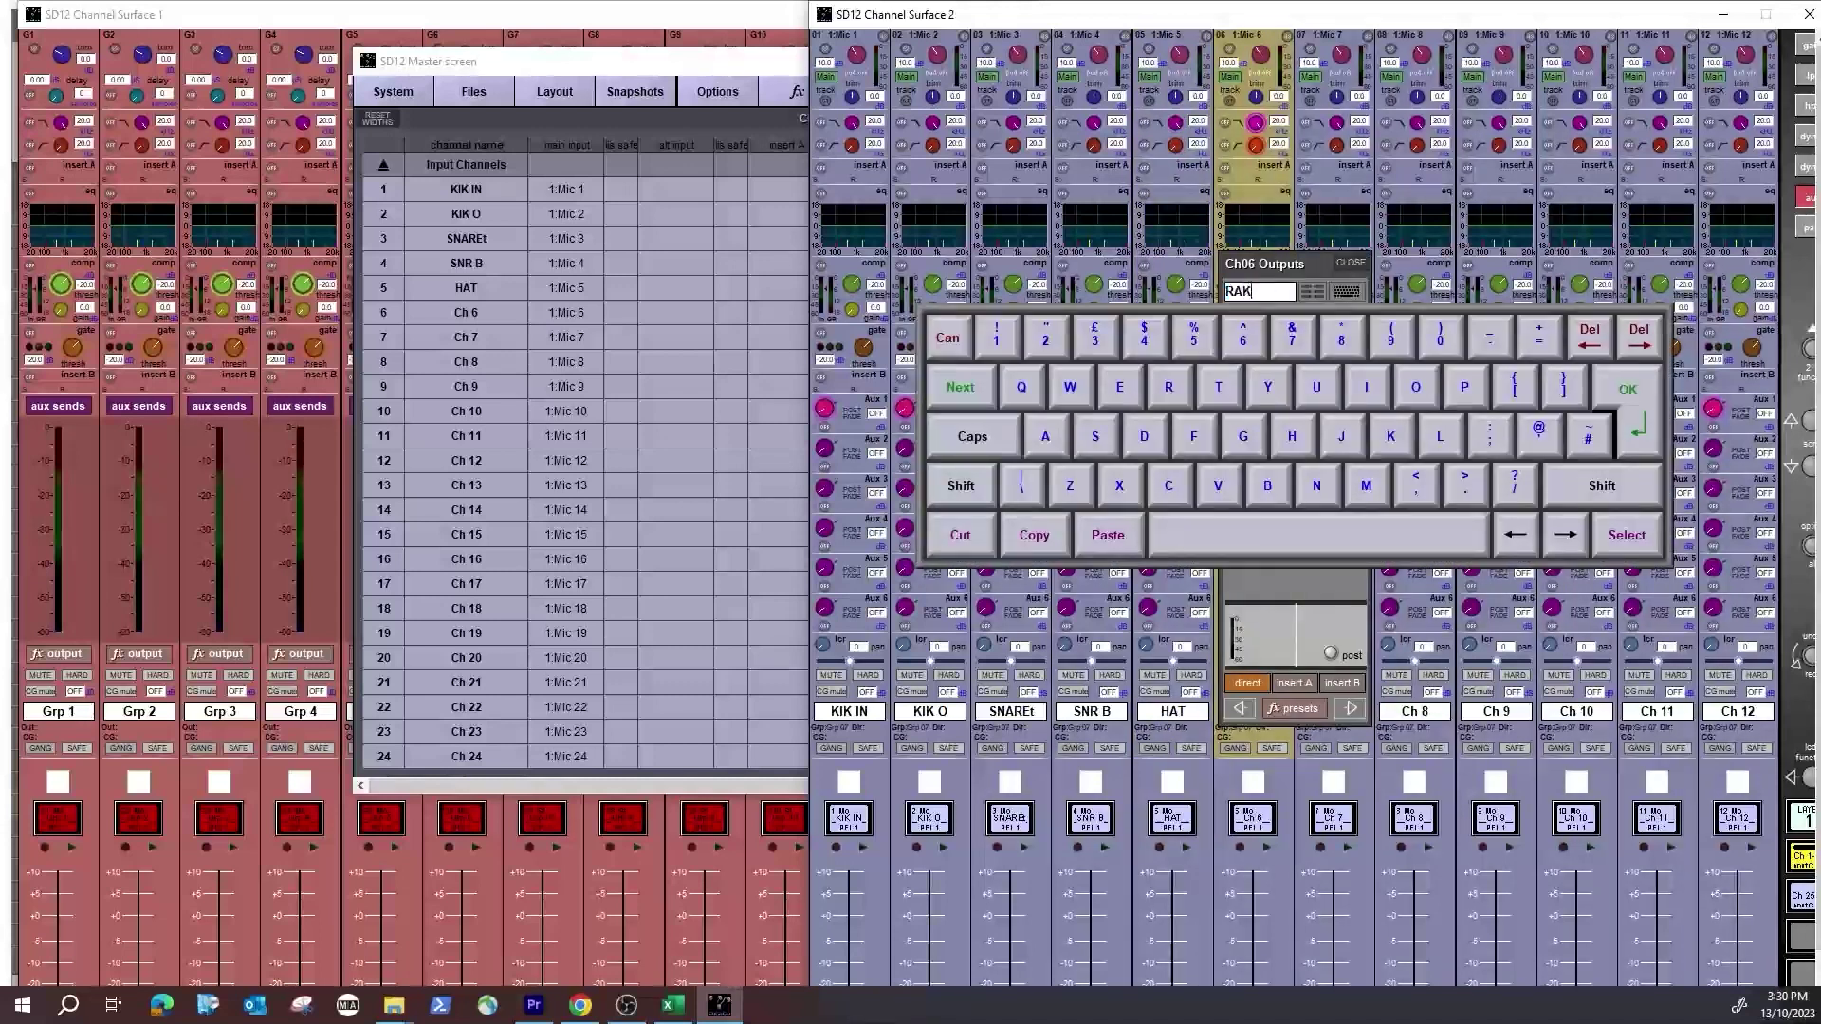
type(" 1")
key("Return")
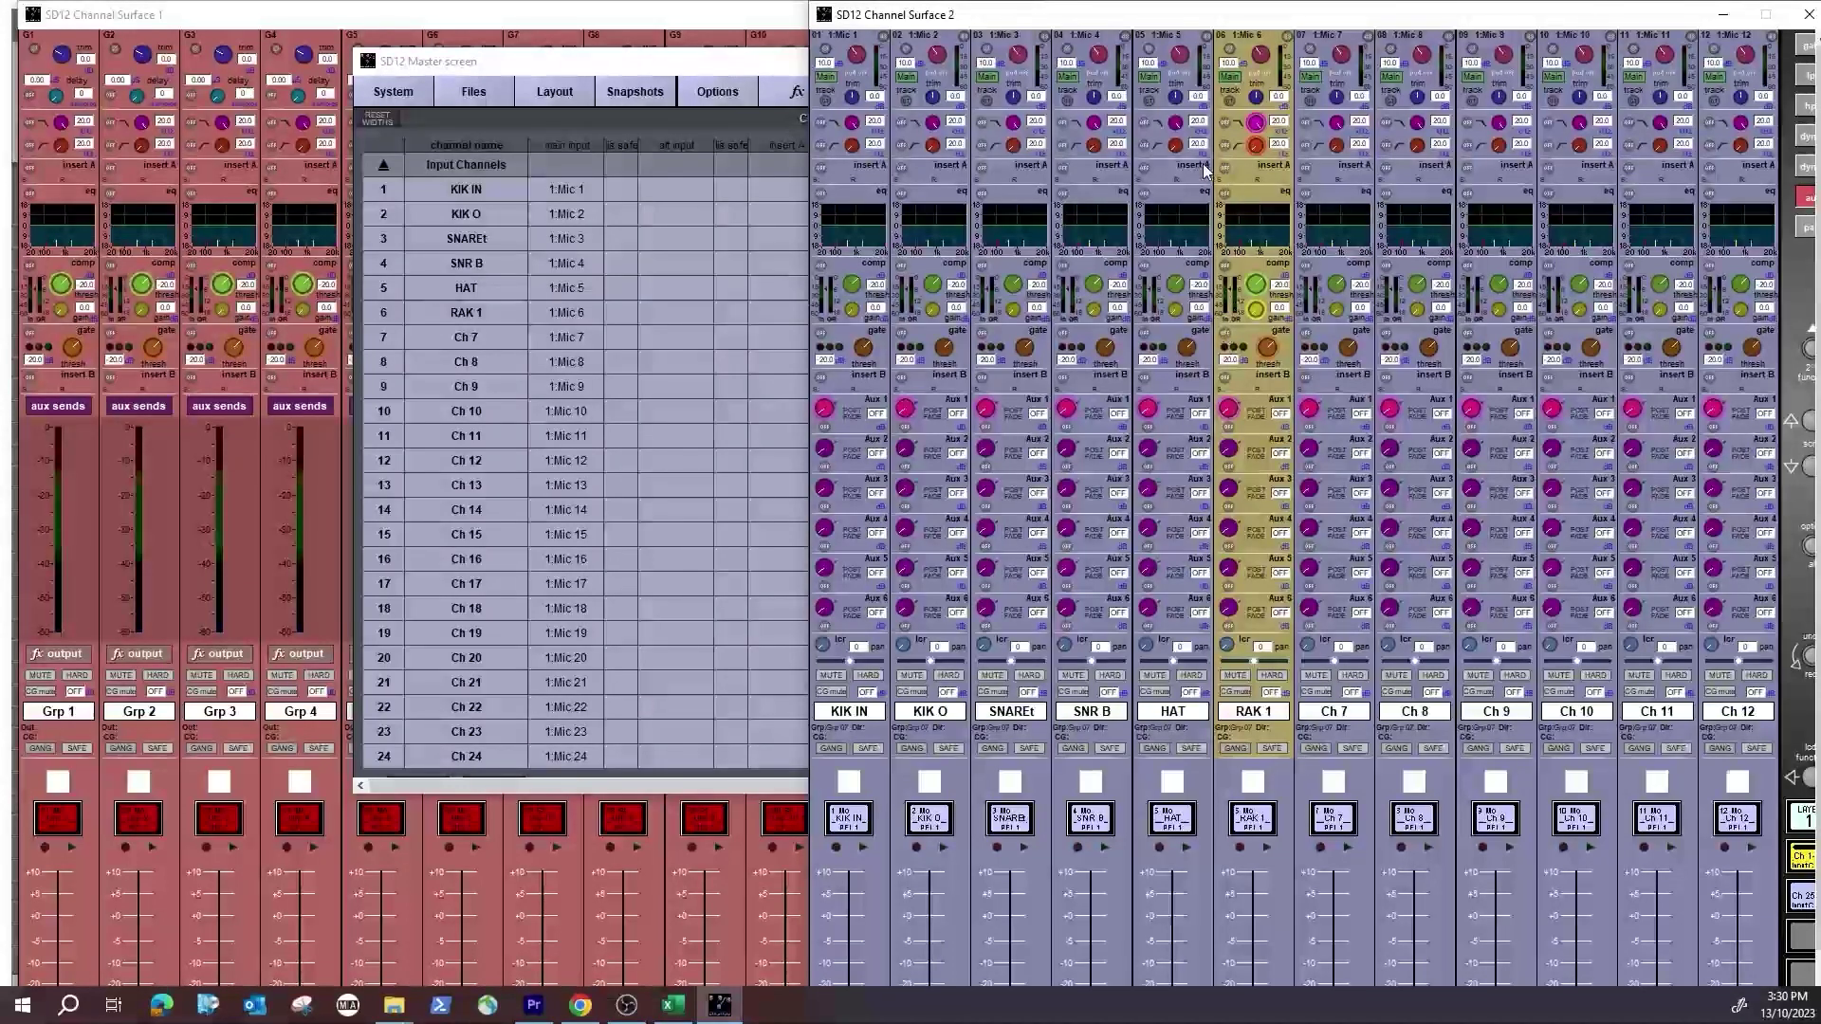
Step: Open the KIK IN channel's main input routing and assign signal 1:Mic 1 from Rack 1, group Mic 1-8
left_click(858, 63)
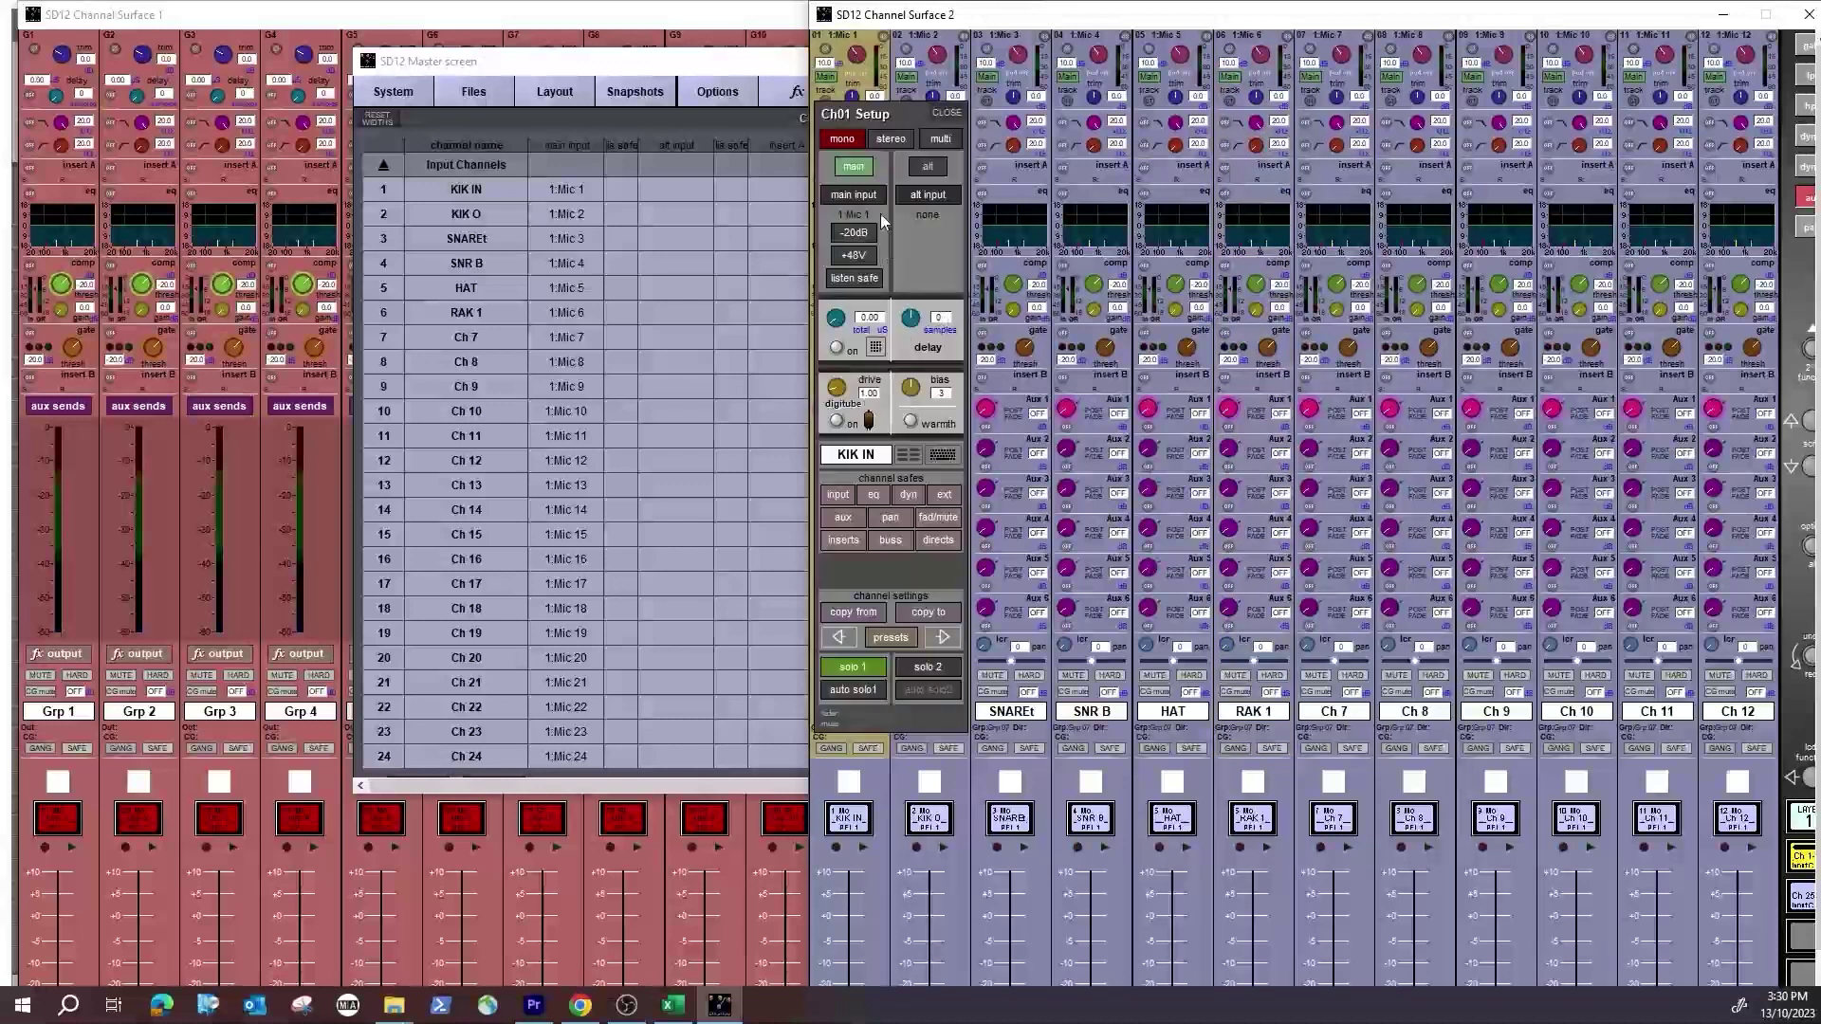
left_click(855, 195)
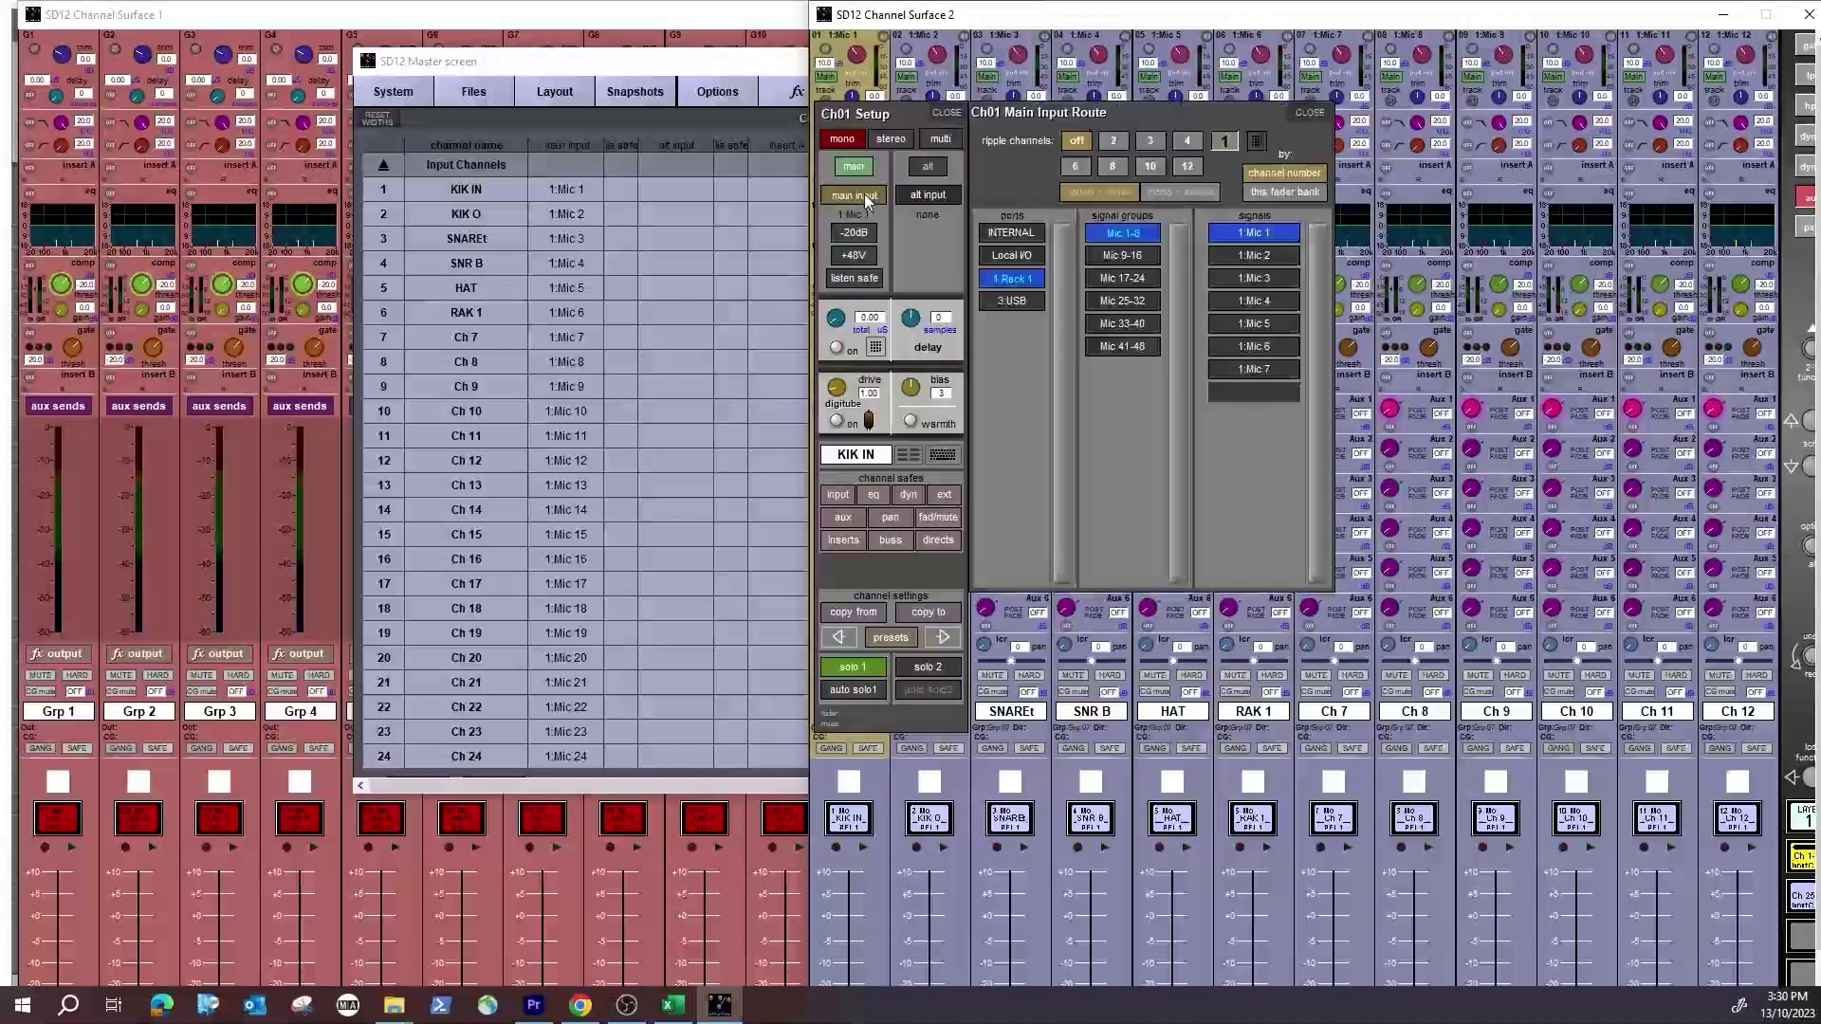
left_click(1012, 279)
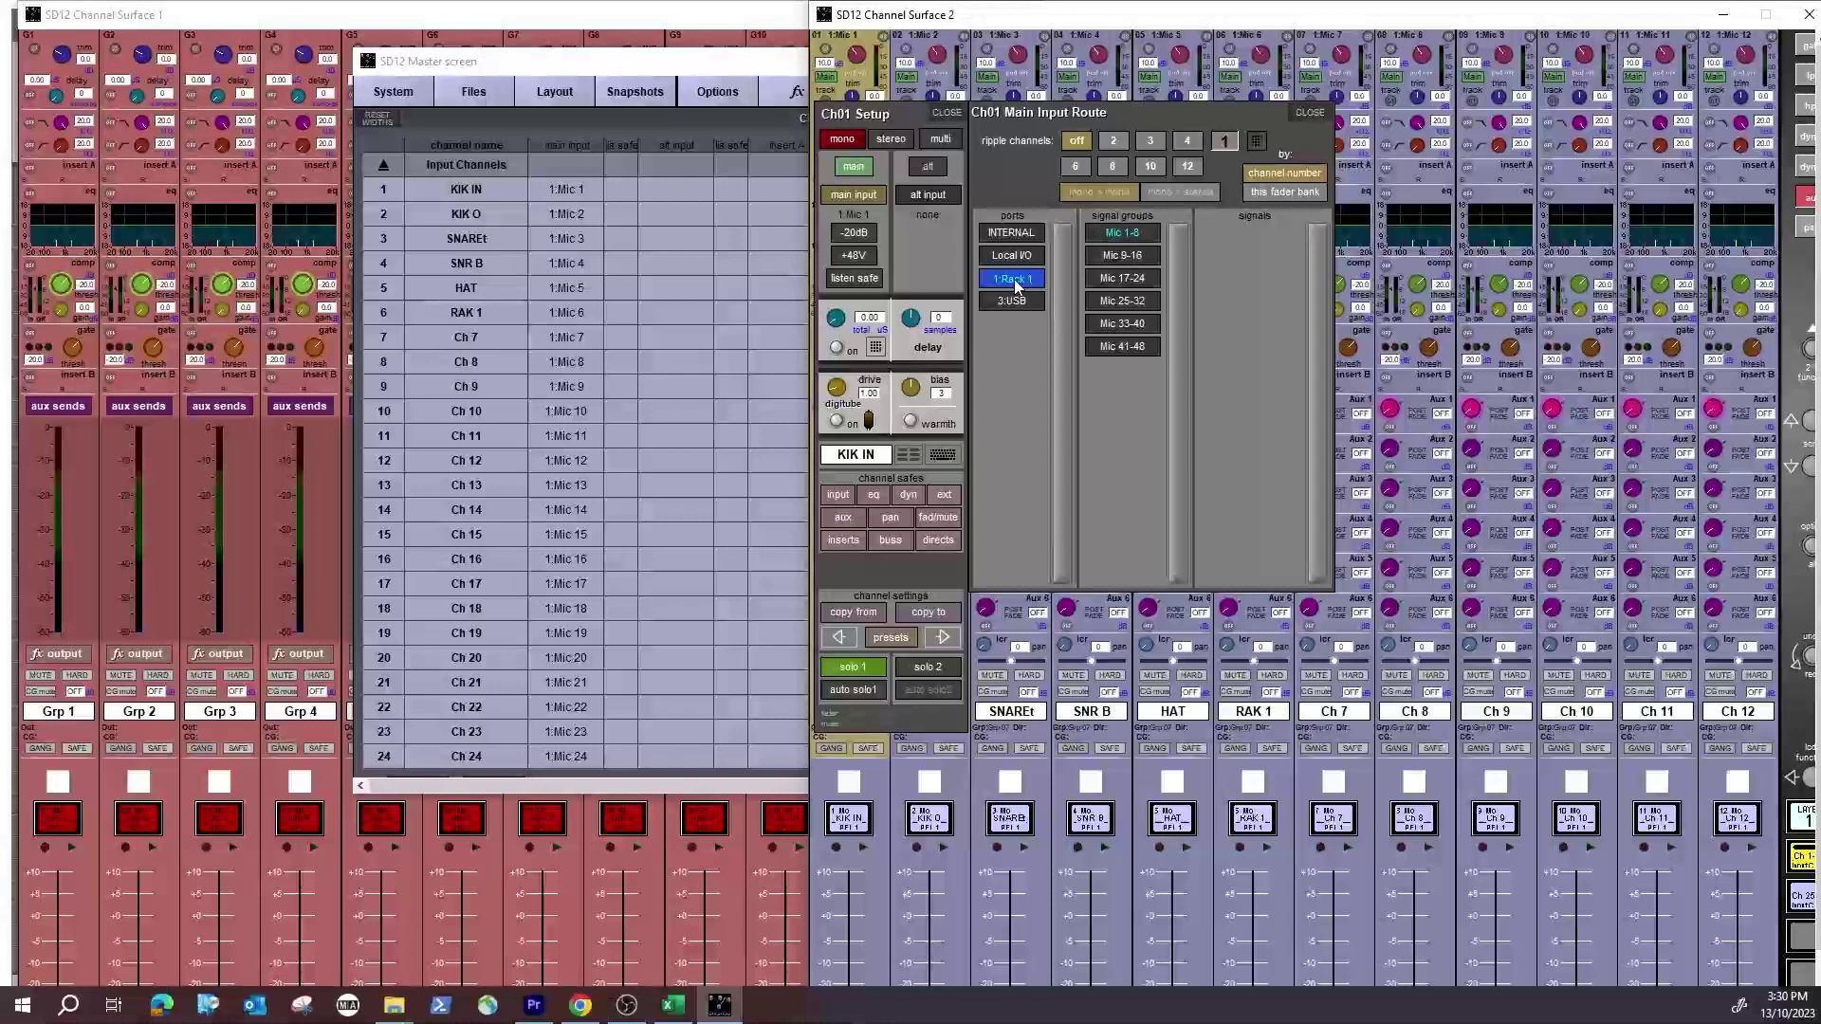
left_click(1123, 237)
left_click(1264, 237)
left_click(1266, 237)
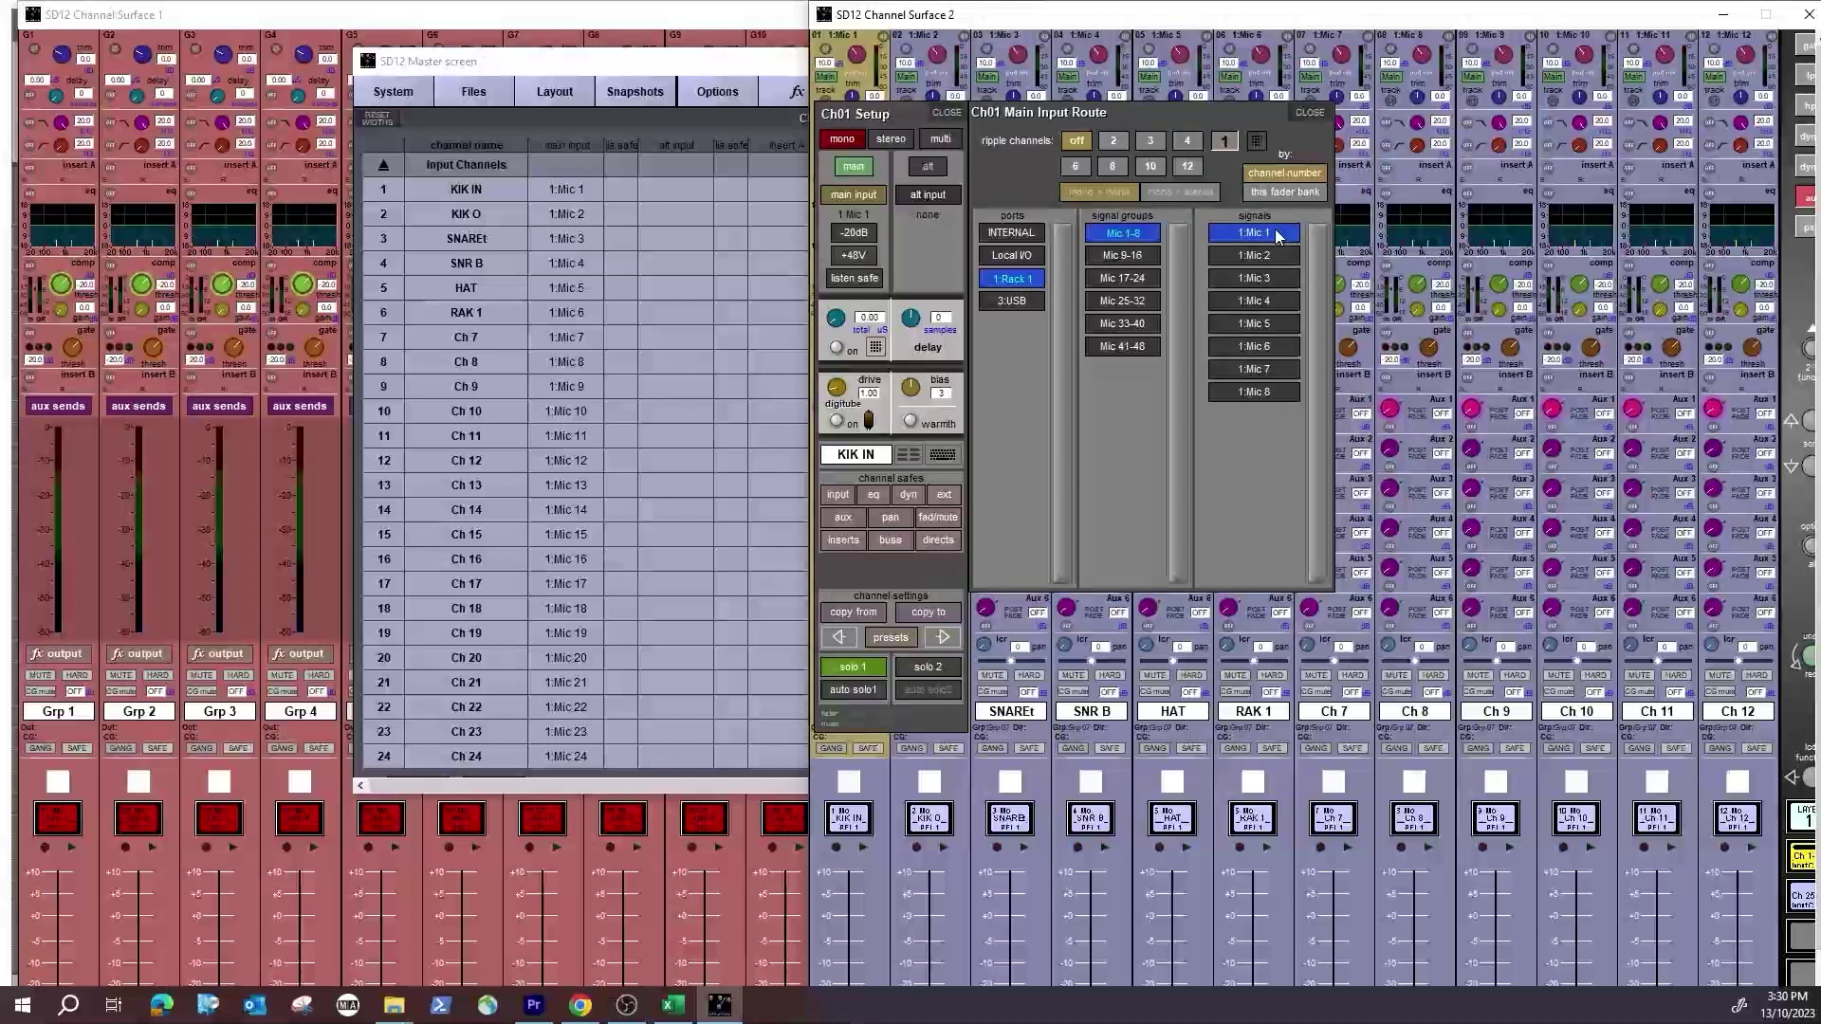
Step: Ripple the main input routing across 12 channels starting from 1:Mic 1, and close the KIK IN channel's routing and setup
left_click(1187, 167)
left_click(1256, 233)
left_click(1257, 233)
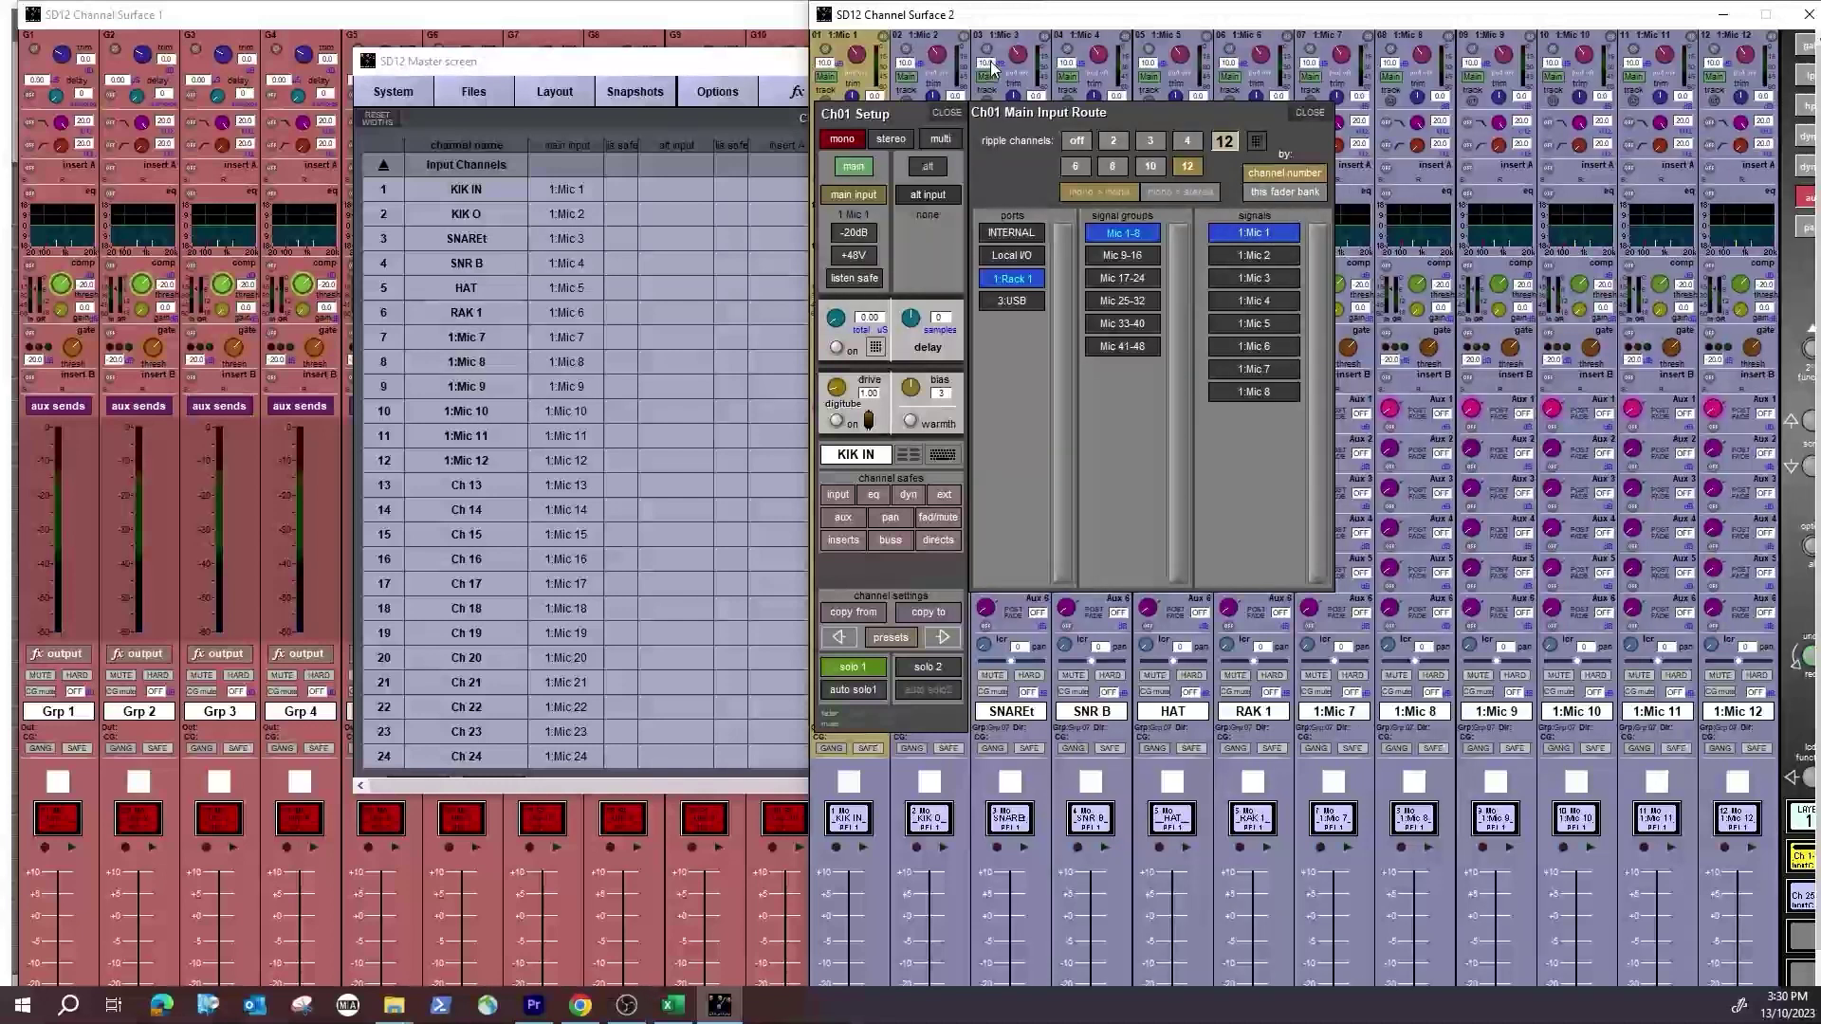
left_click(1310, 113)
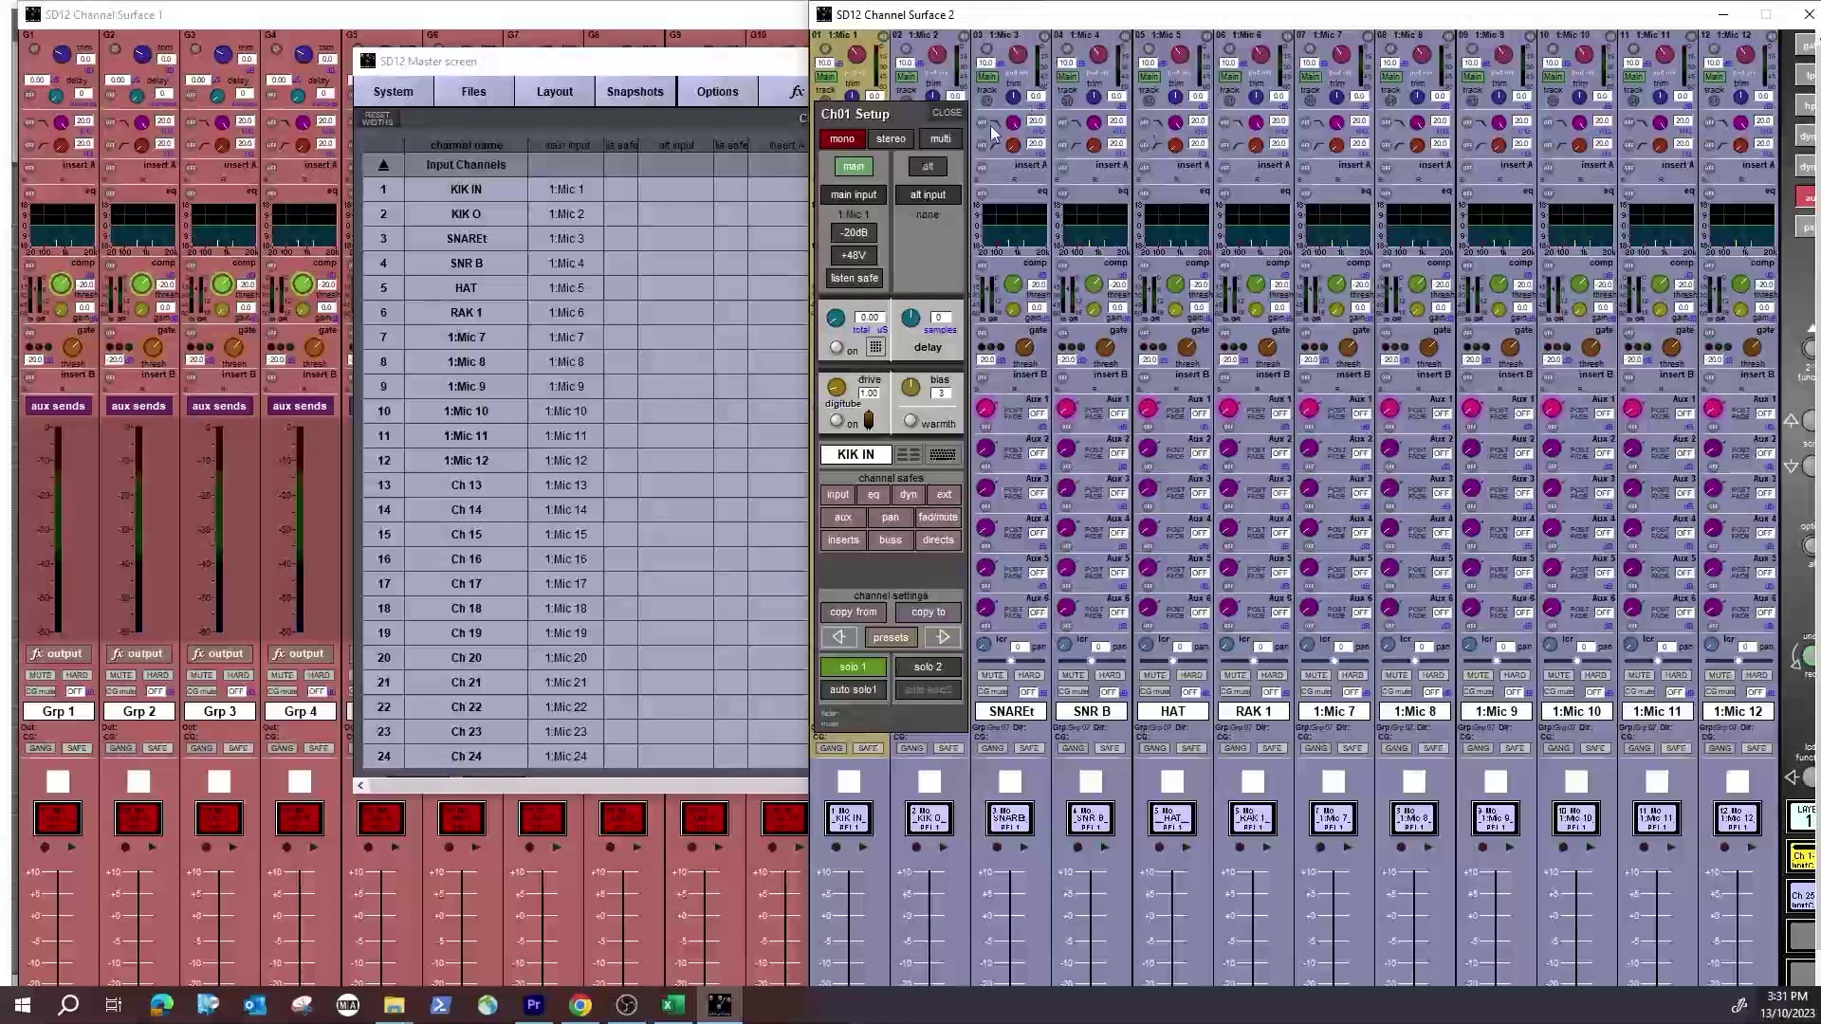
left_click(931, 115)
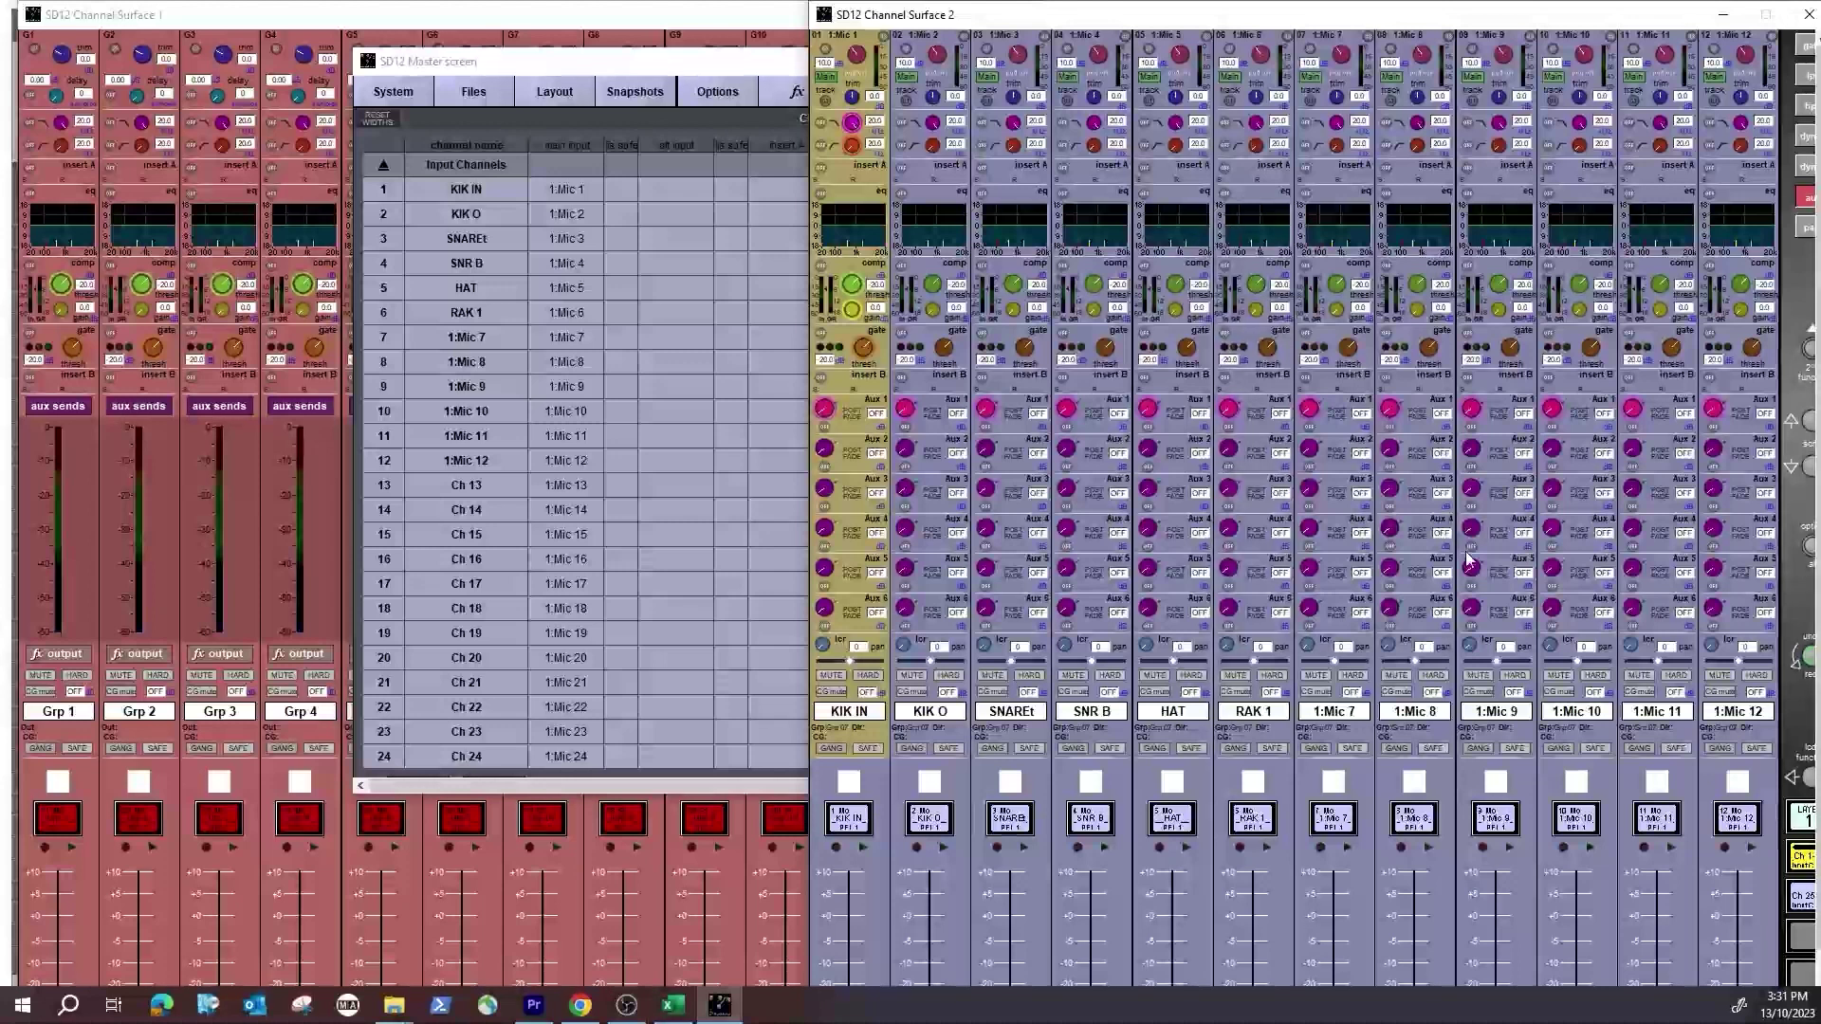
Step: Show channels 25 to 36 on Channel Surface 2, and widen Channel Surface 1 with its layer 1 input channels 13 to 24 showing
left_click(1805, 897)
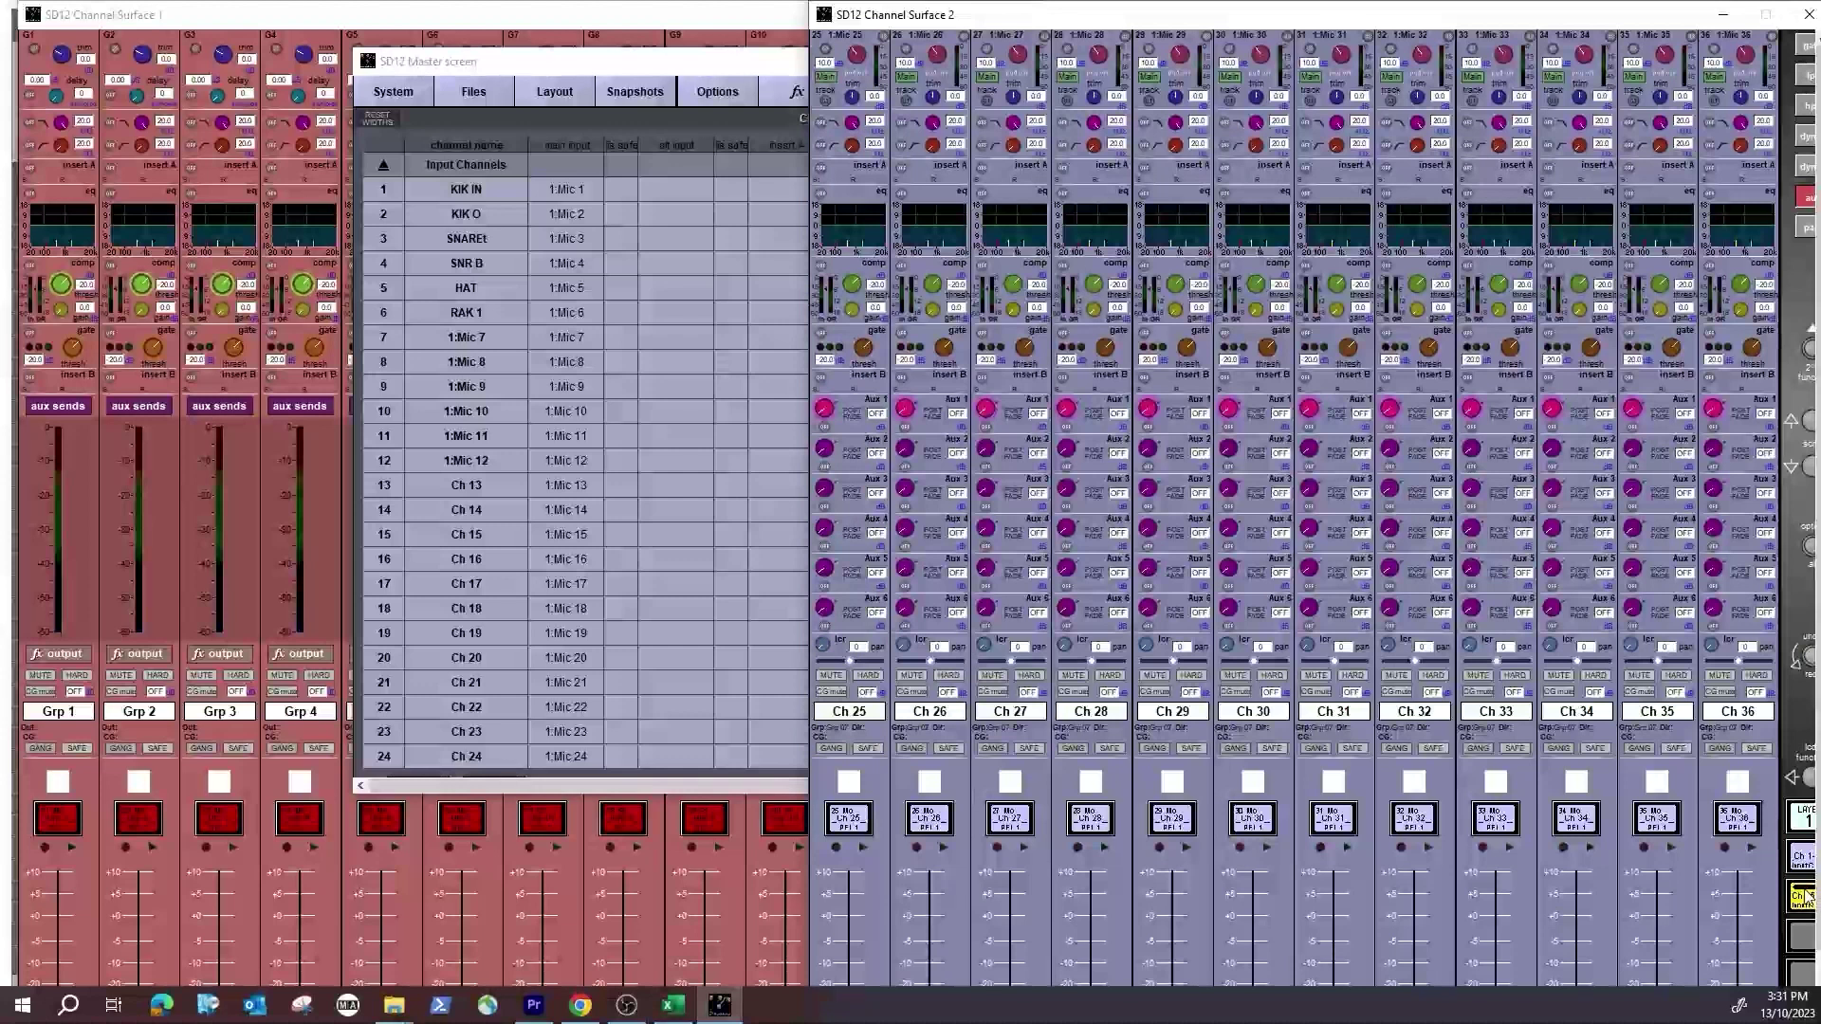
left_click(675, 827)
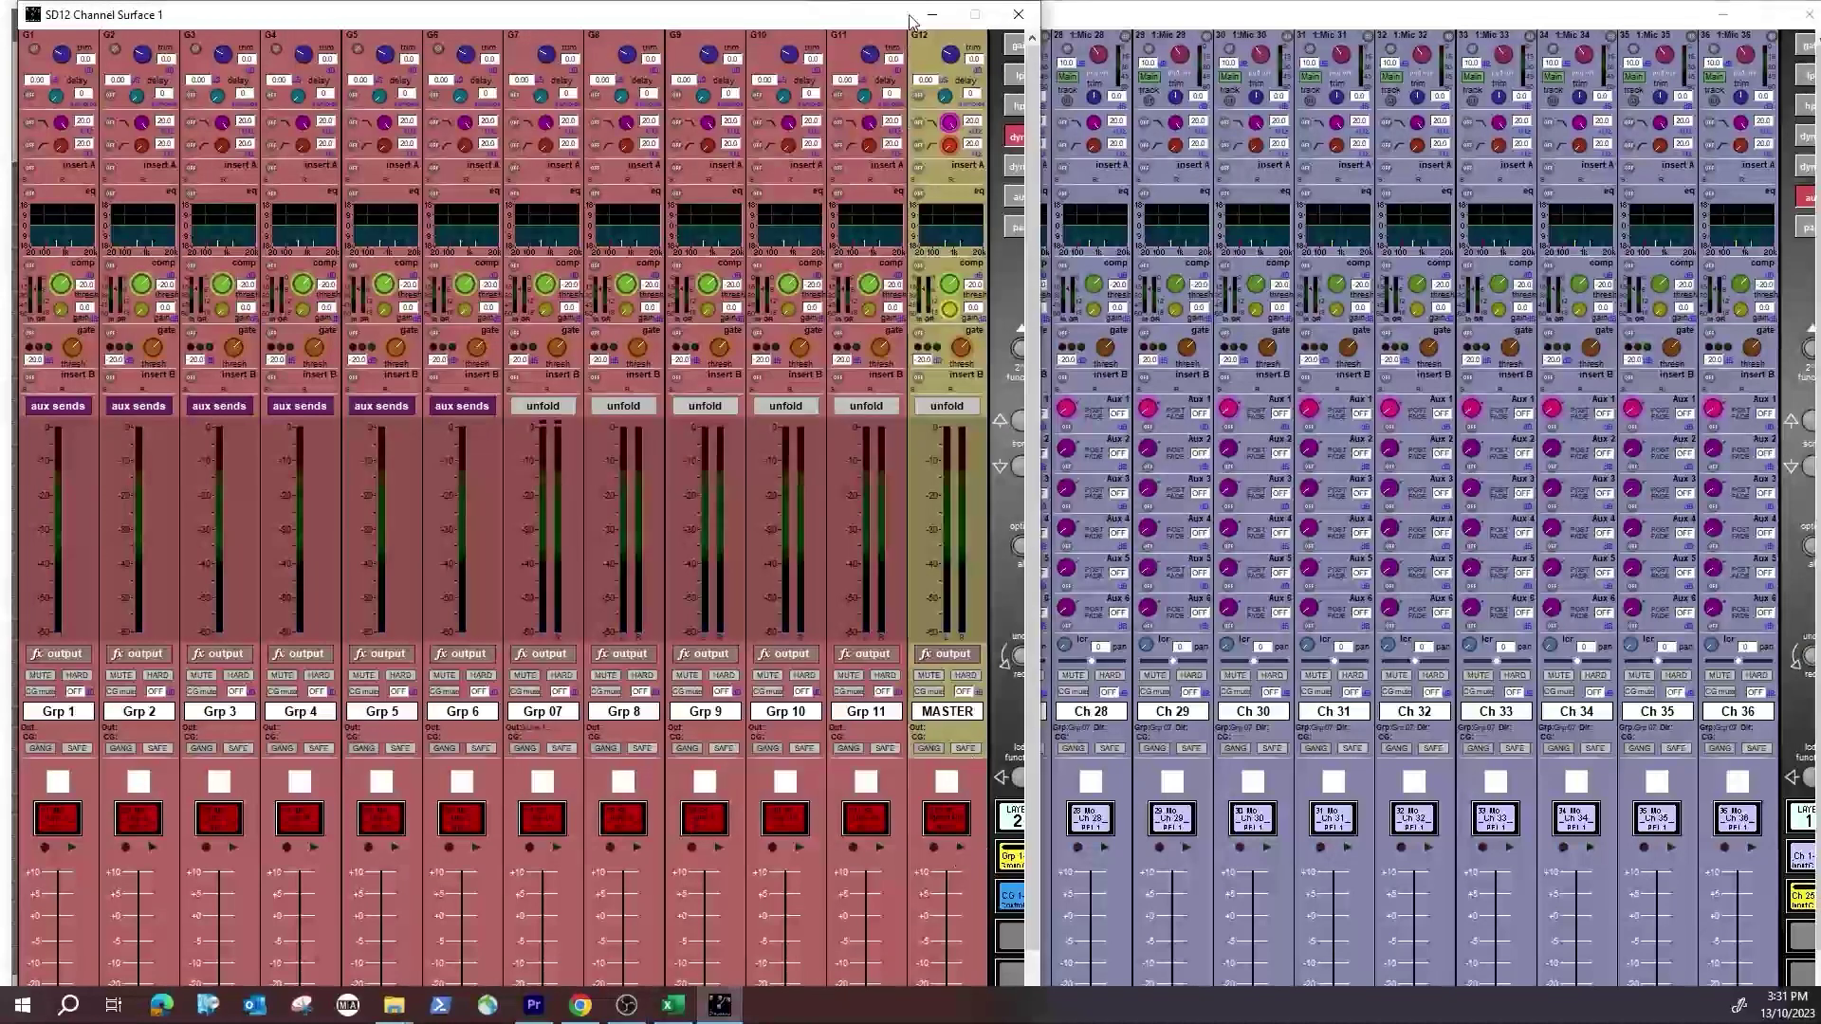
left_click_drag(1041, 800, 1295, 799)
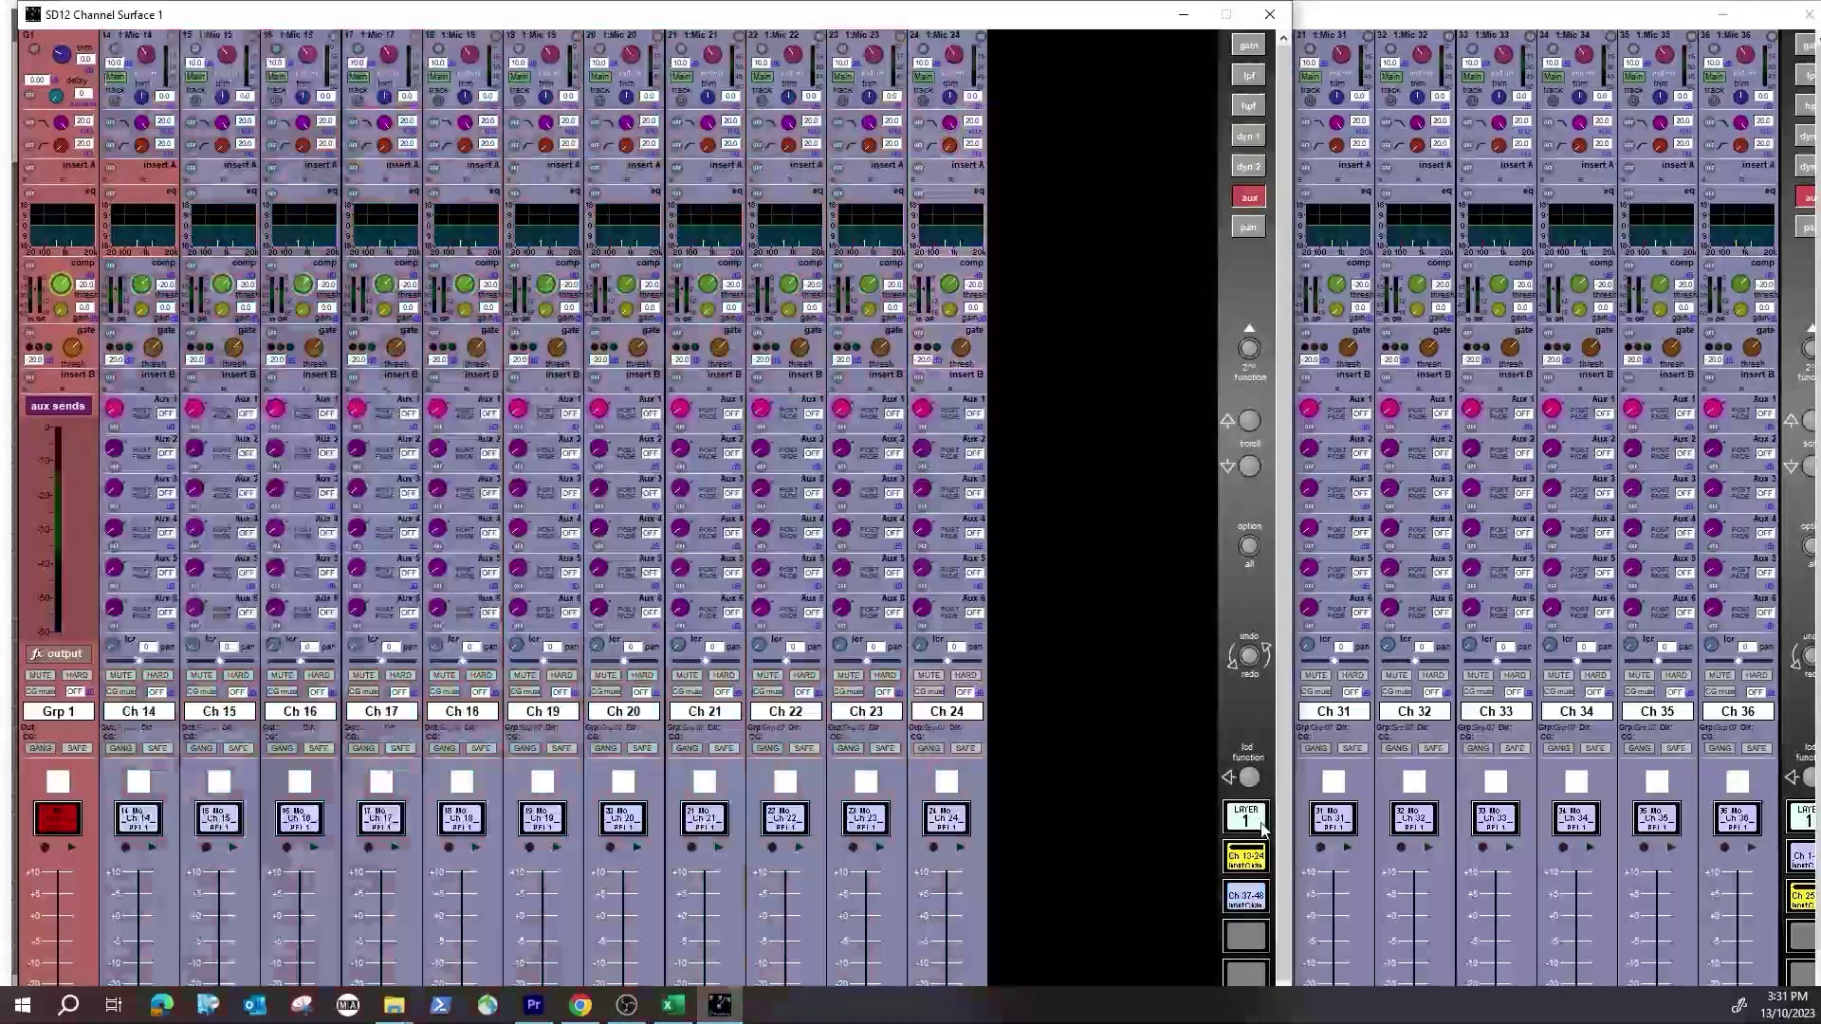
Step: Show channels 37 to 48 on Channel Surface 1 and change channel 47 to stereo in its setup
left_click(1250, 902)
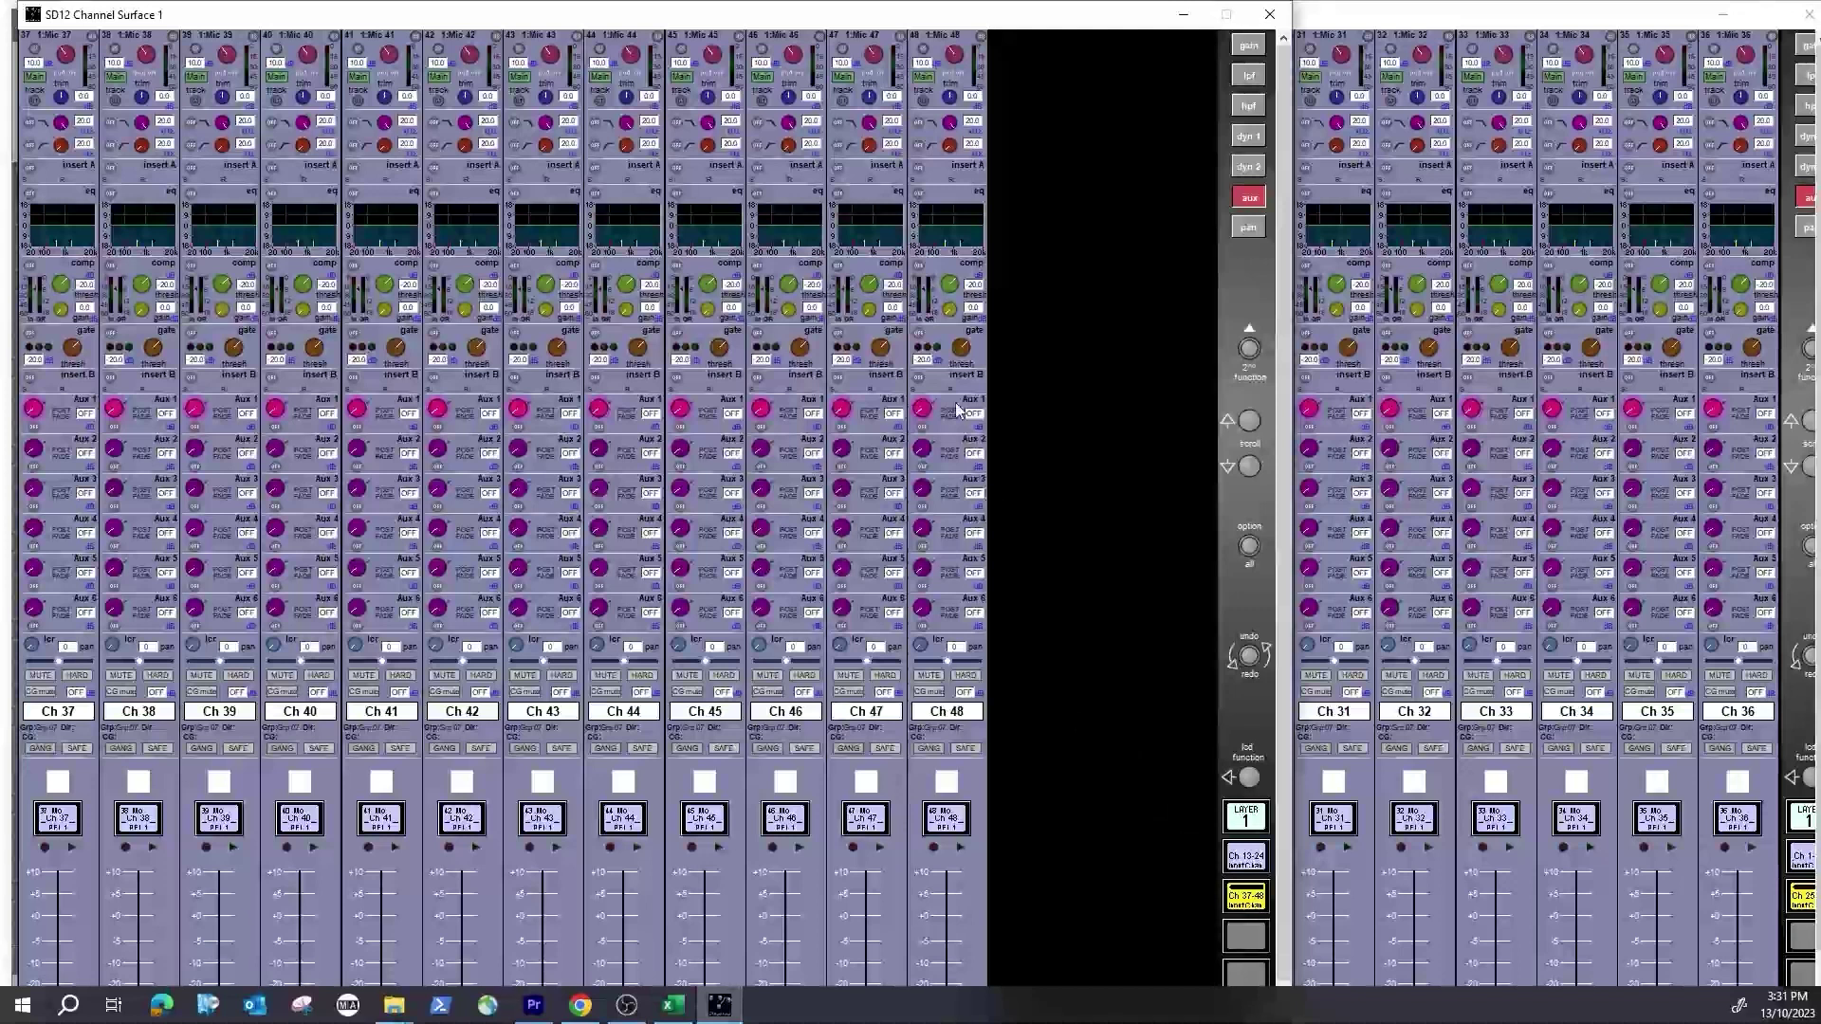
left_click(870, 84)
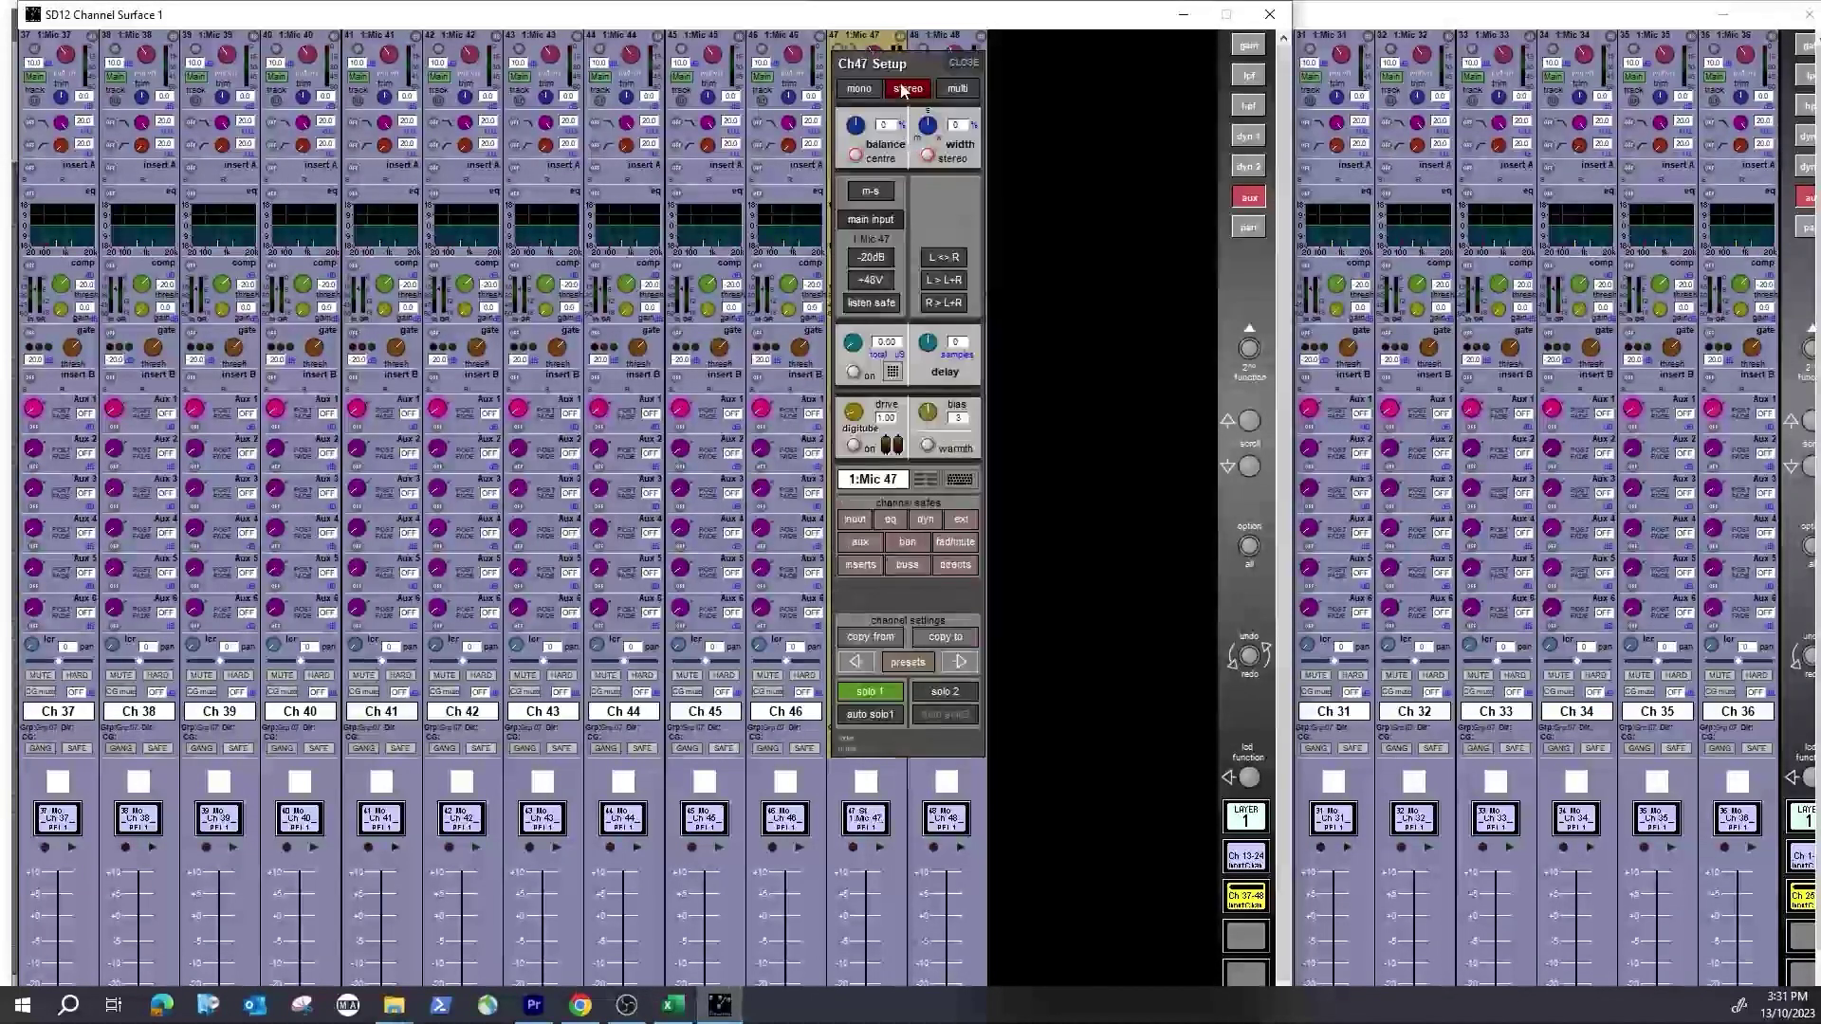
Step: Change channel 48 to stereo in its setup, and close the channel setup after returning to channel 47
left_click(956, 68)
left_click(956, 67)
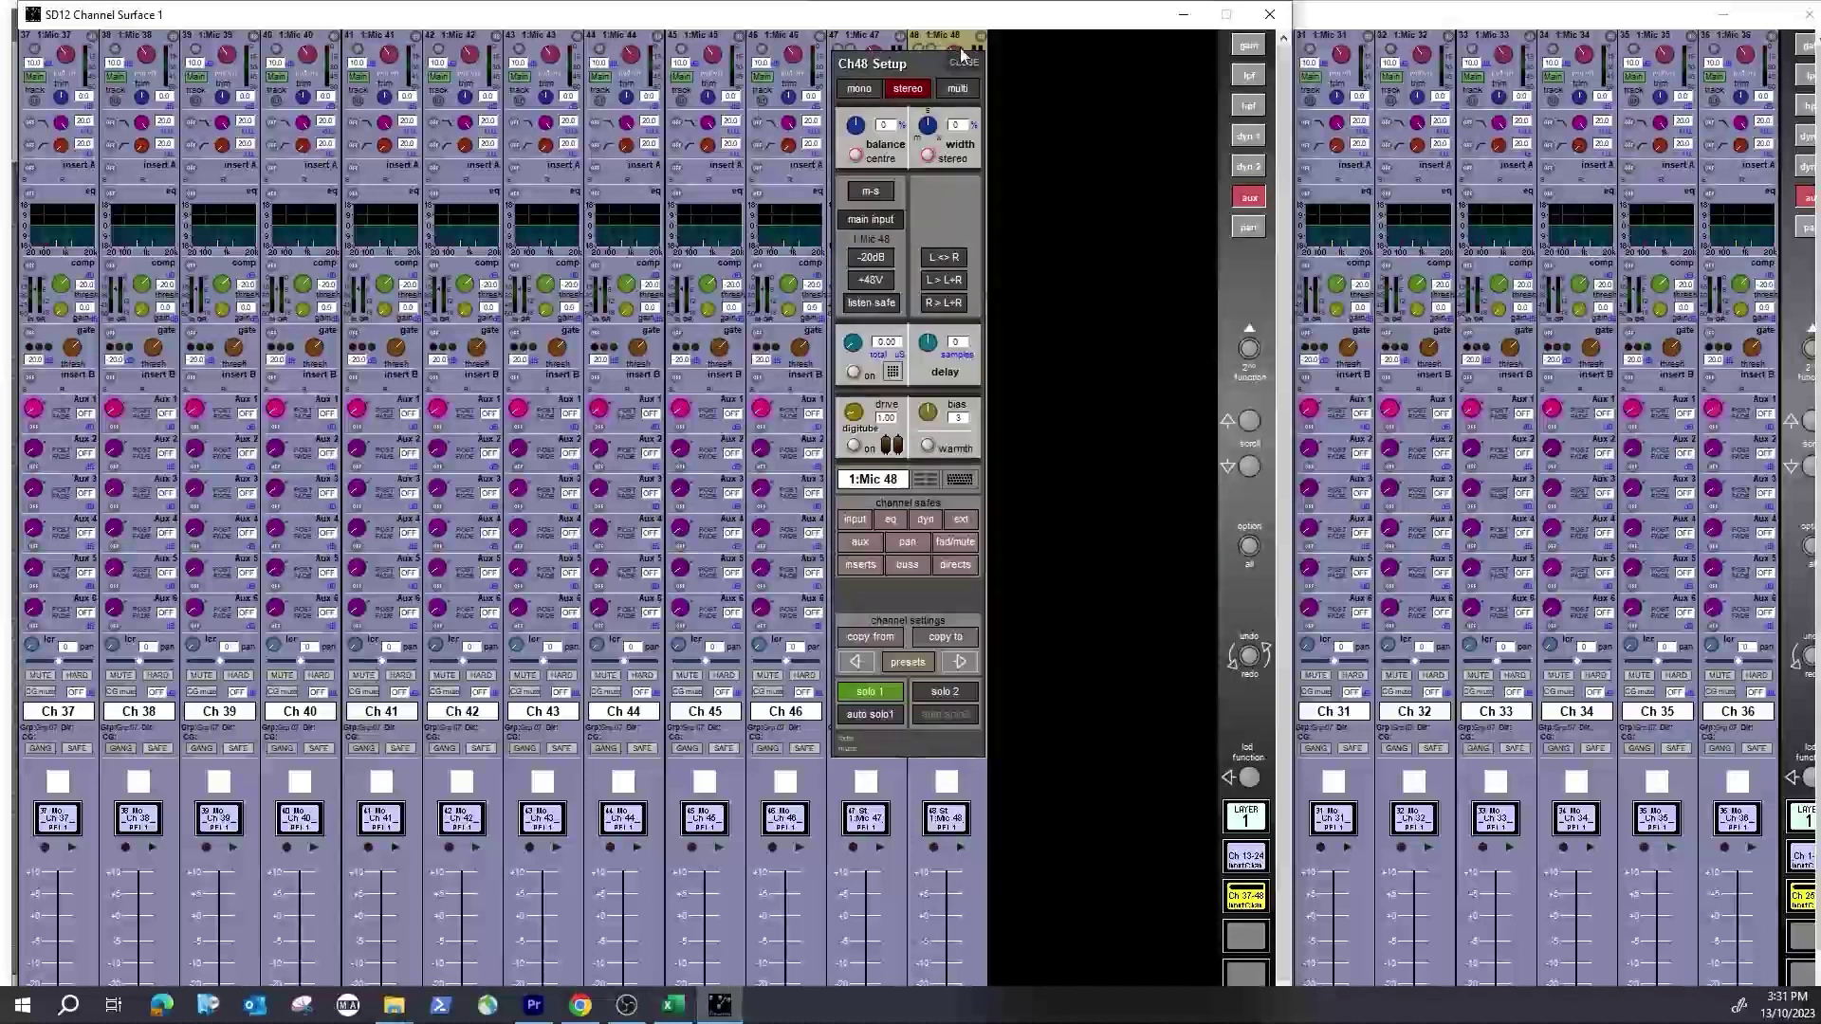
left_click(958, 63)
left_click(874, 61)
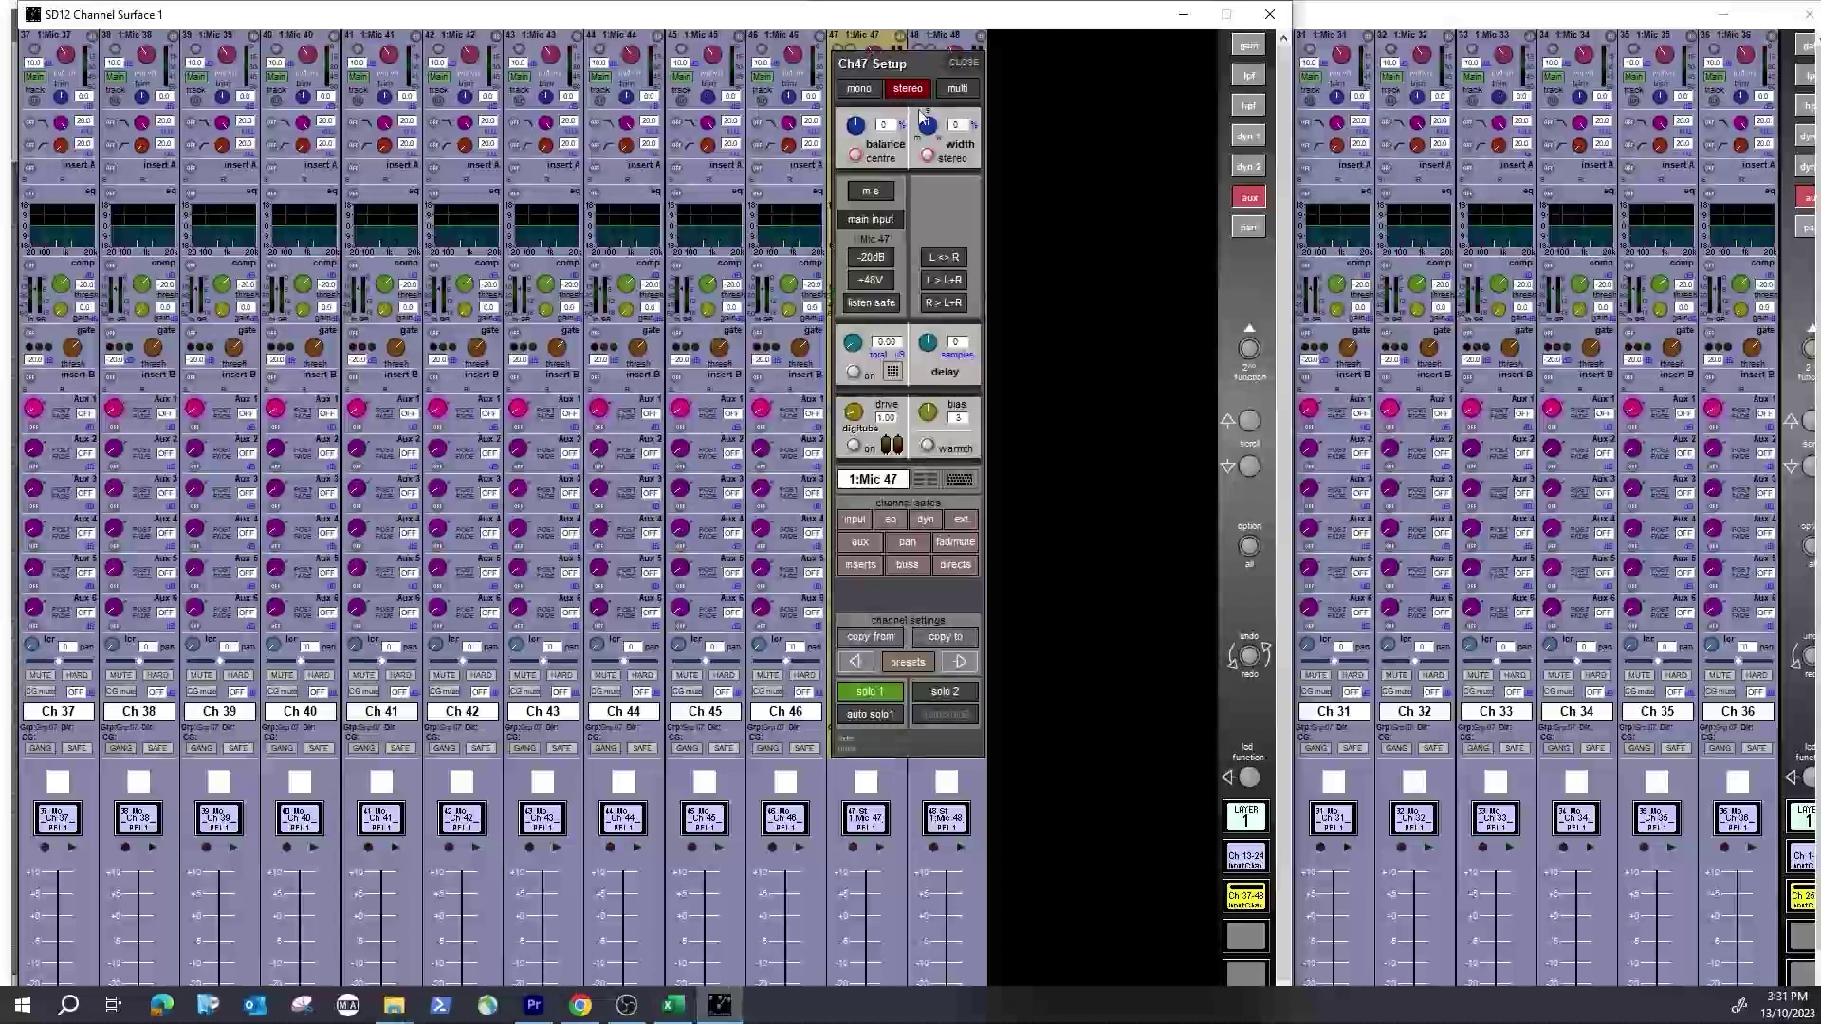
left_click(962, 64)
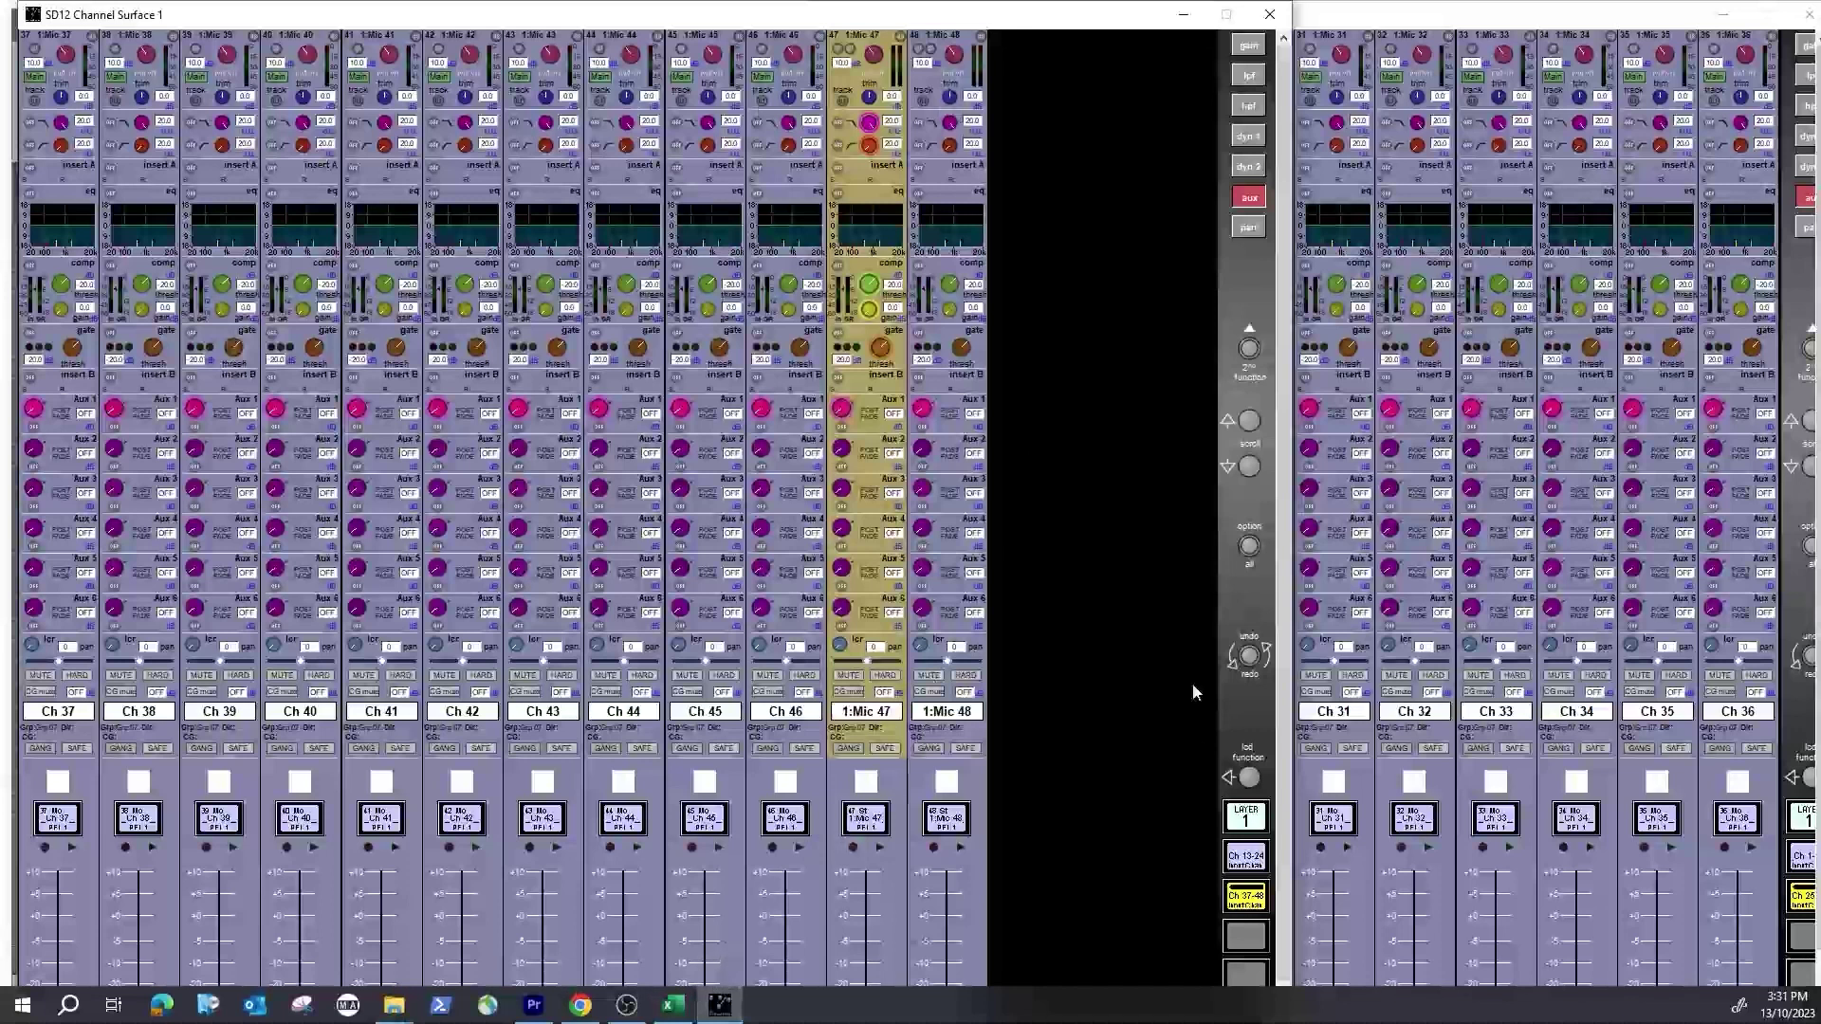
Step: Uncover the Master screen and add a Vocal Plate reverb from the Plate Reverbs presets to the effects rack
left_click_drag(1108, 17, 1198, 206)
left_click(634, 72)
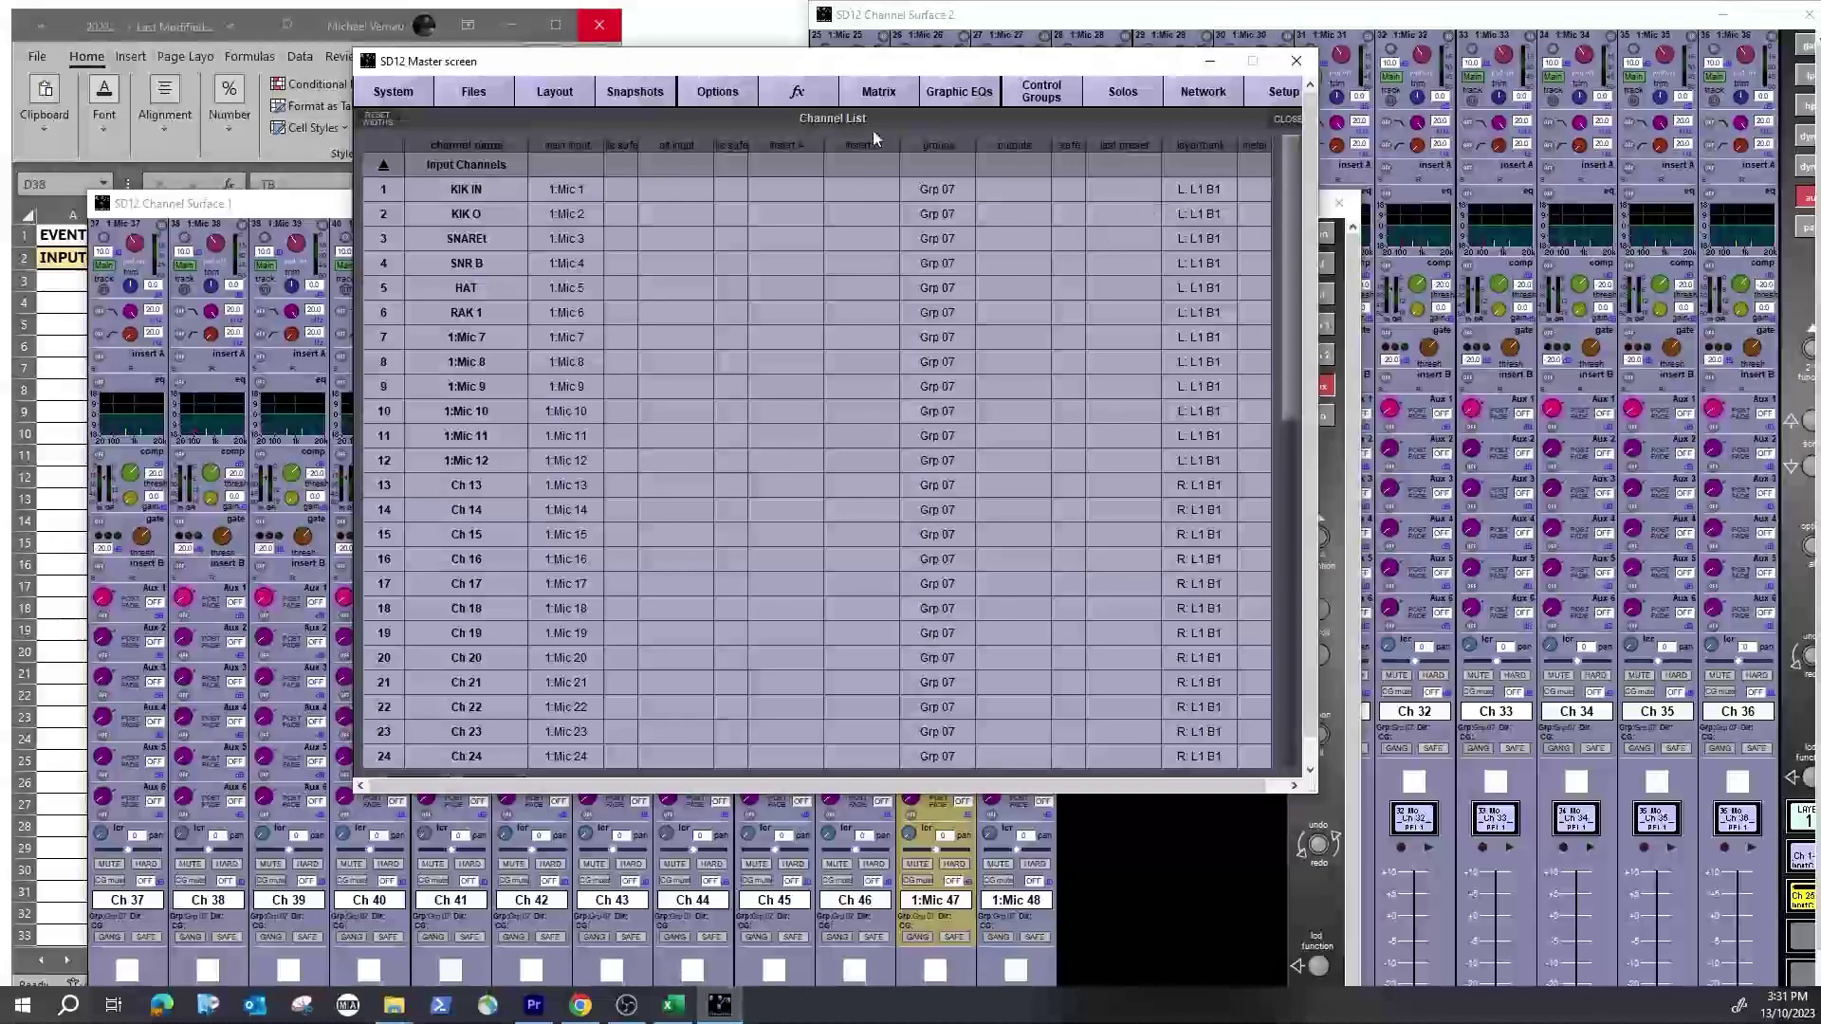
left_click(798, 91)
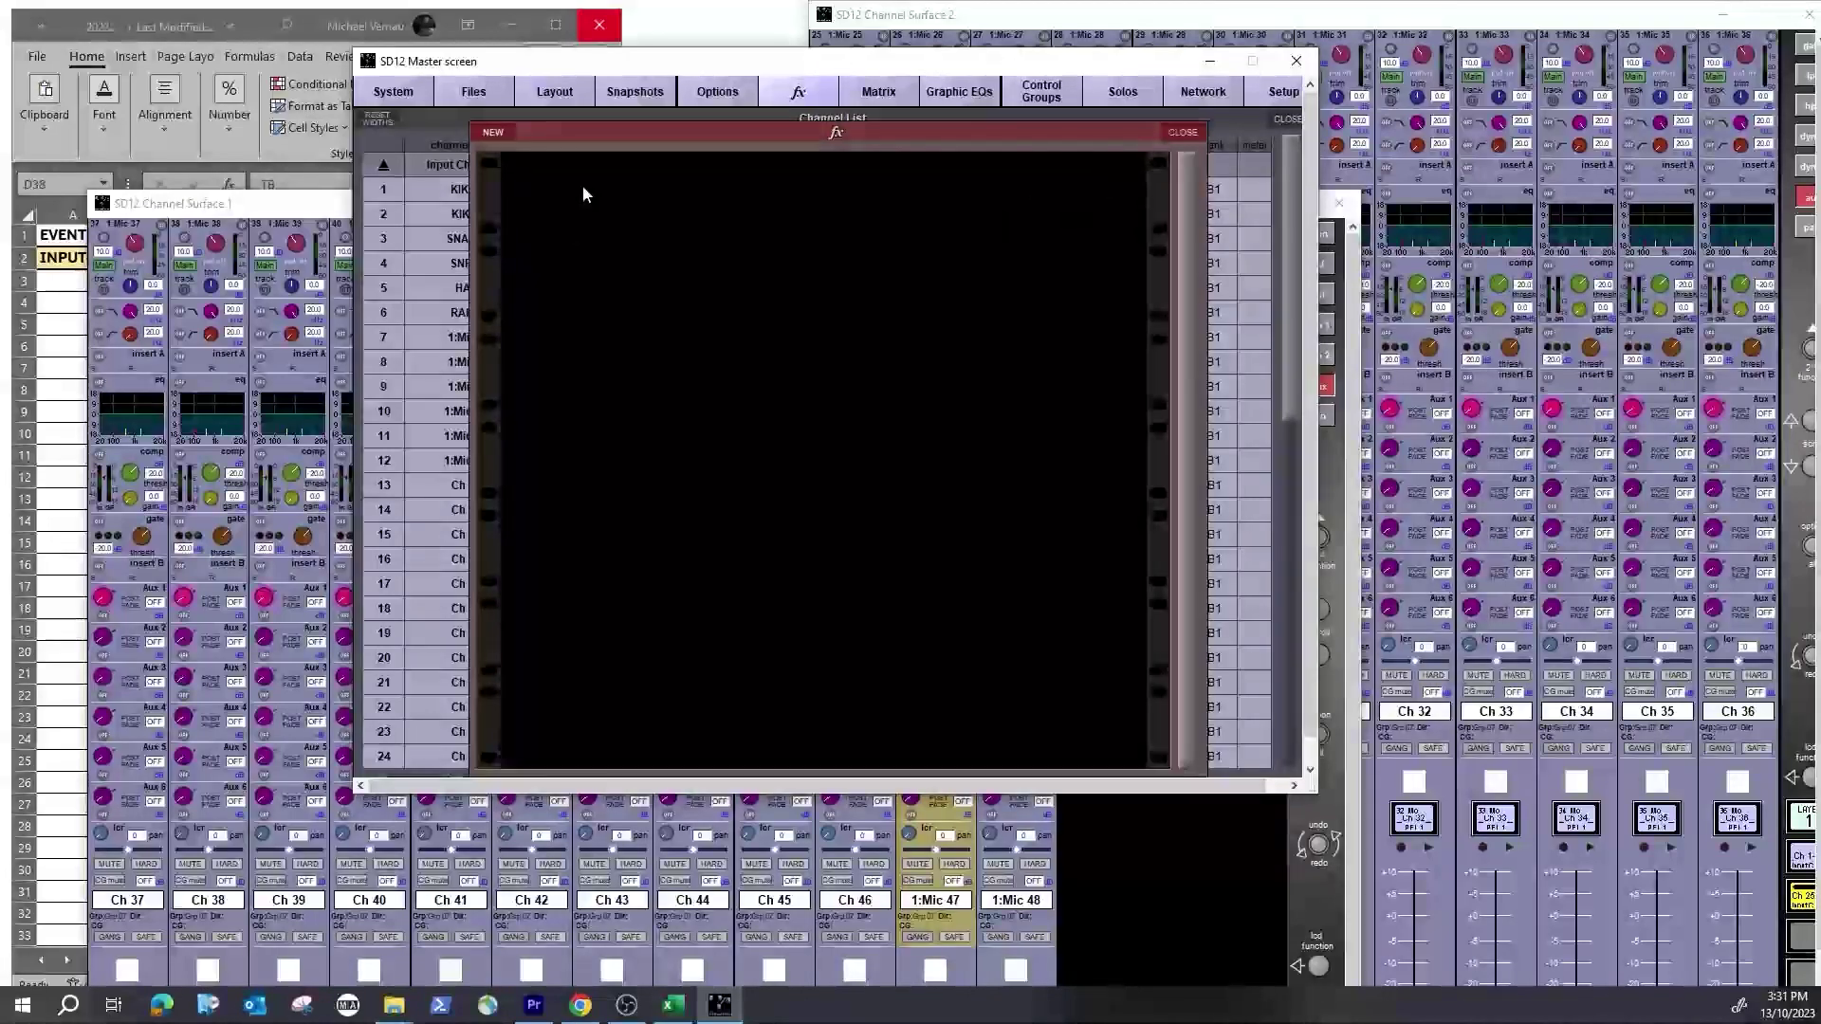
left_click(493, 132)
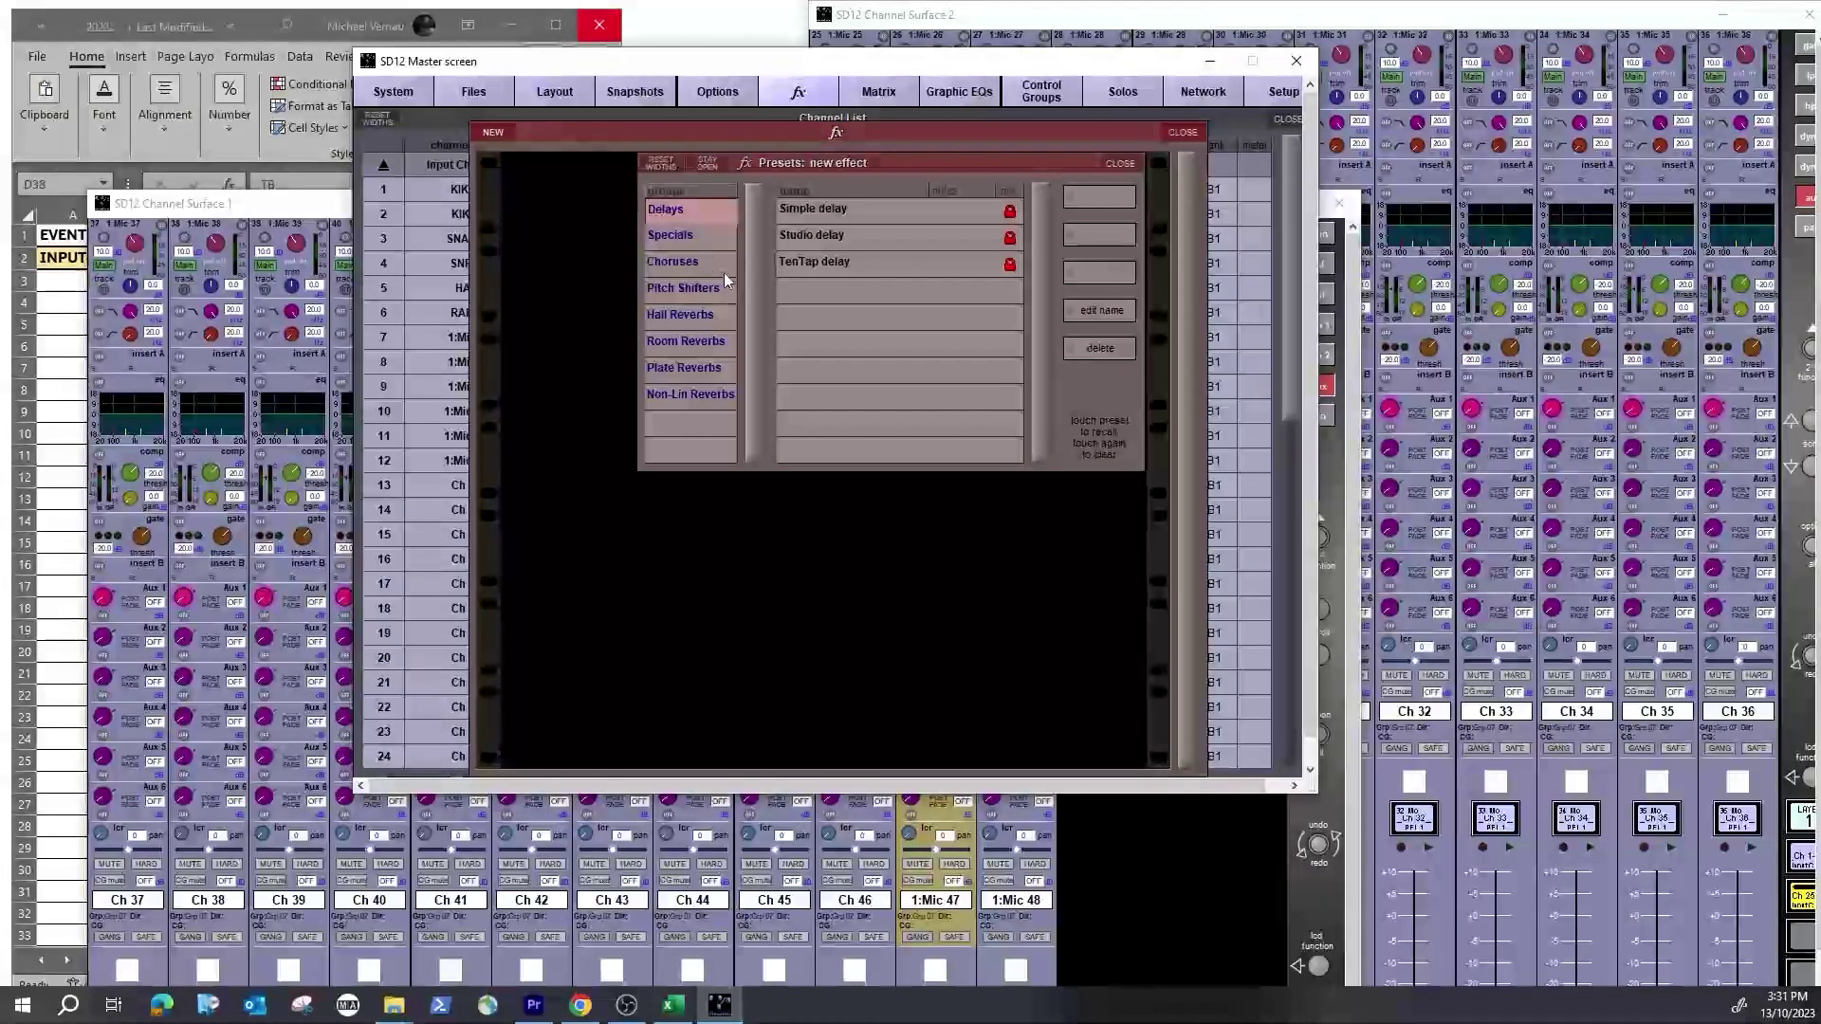
left_click(700, 367)
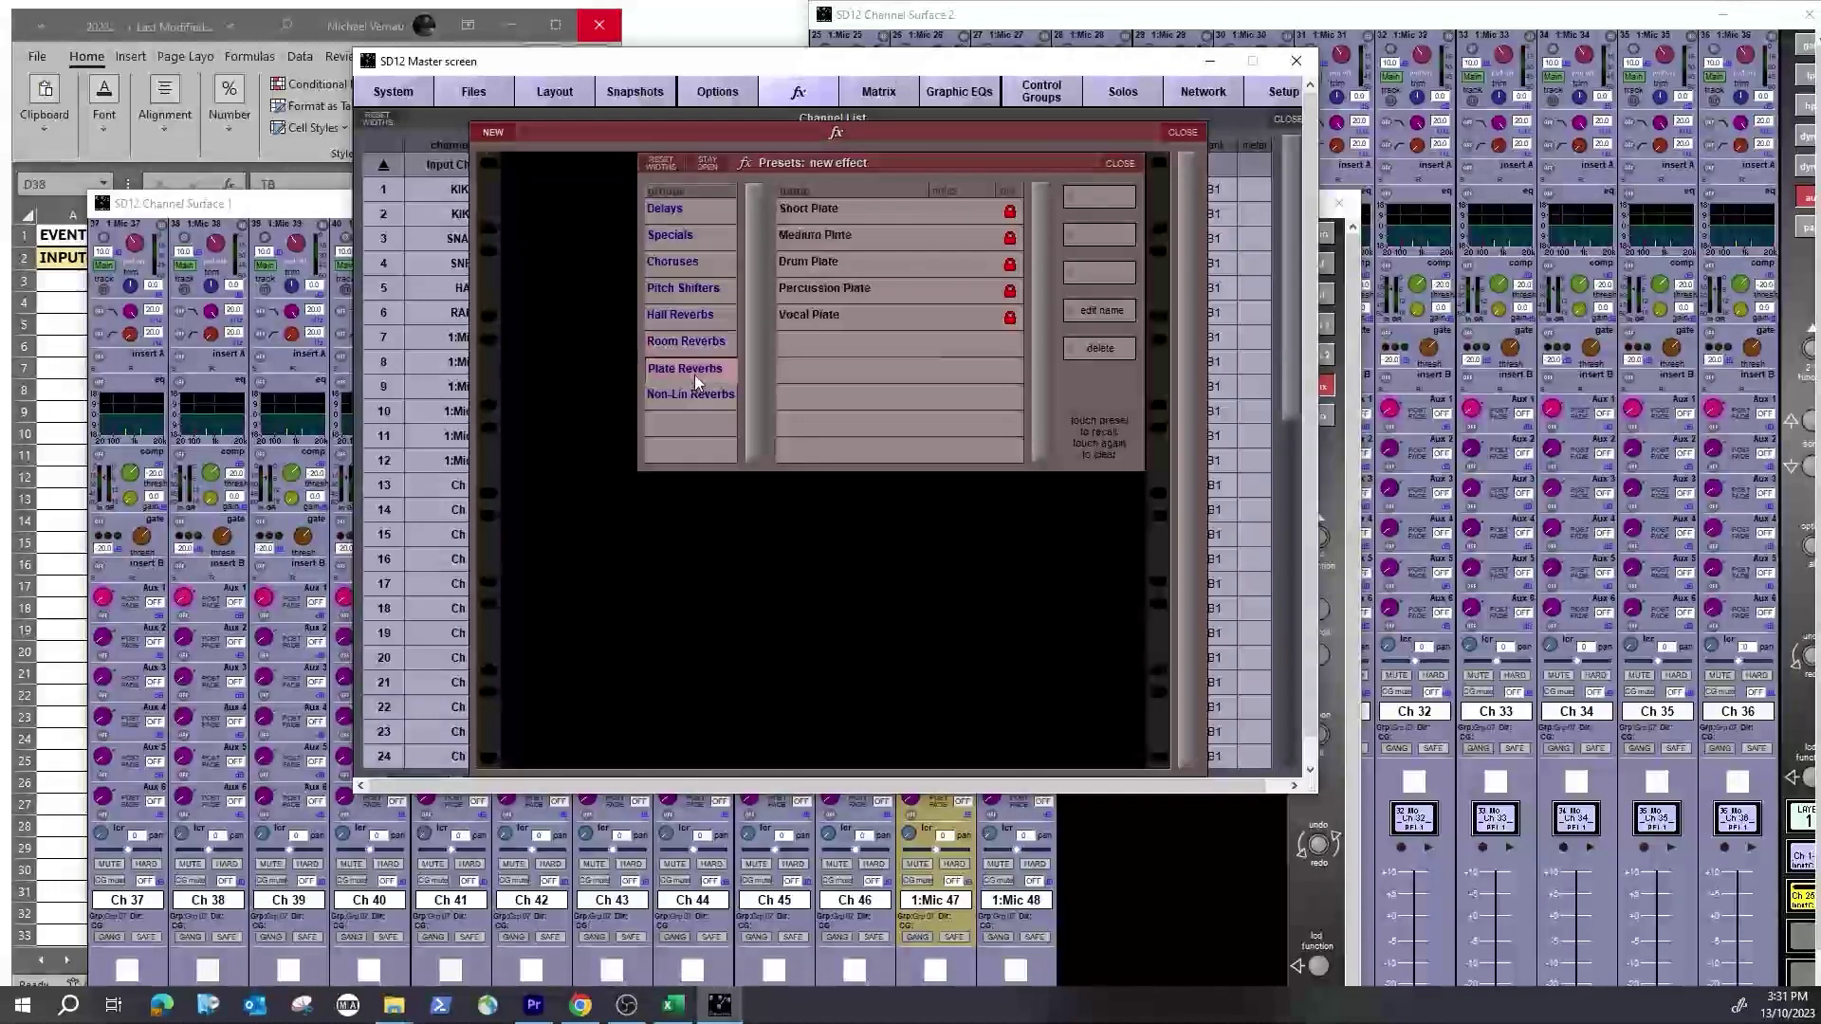
left_click(839, 314)
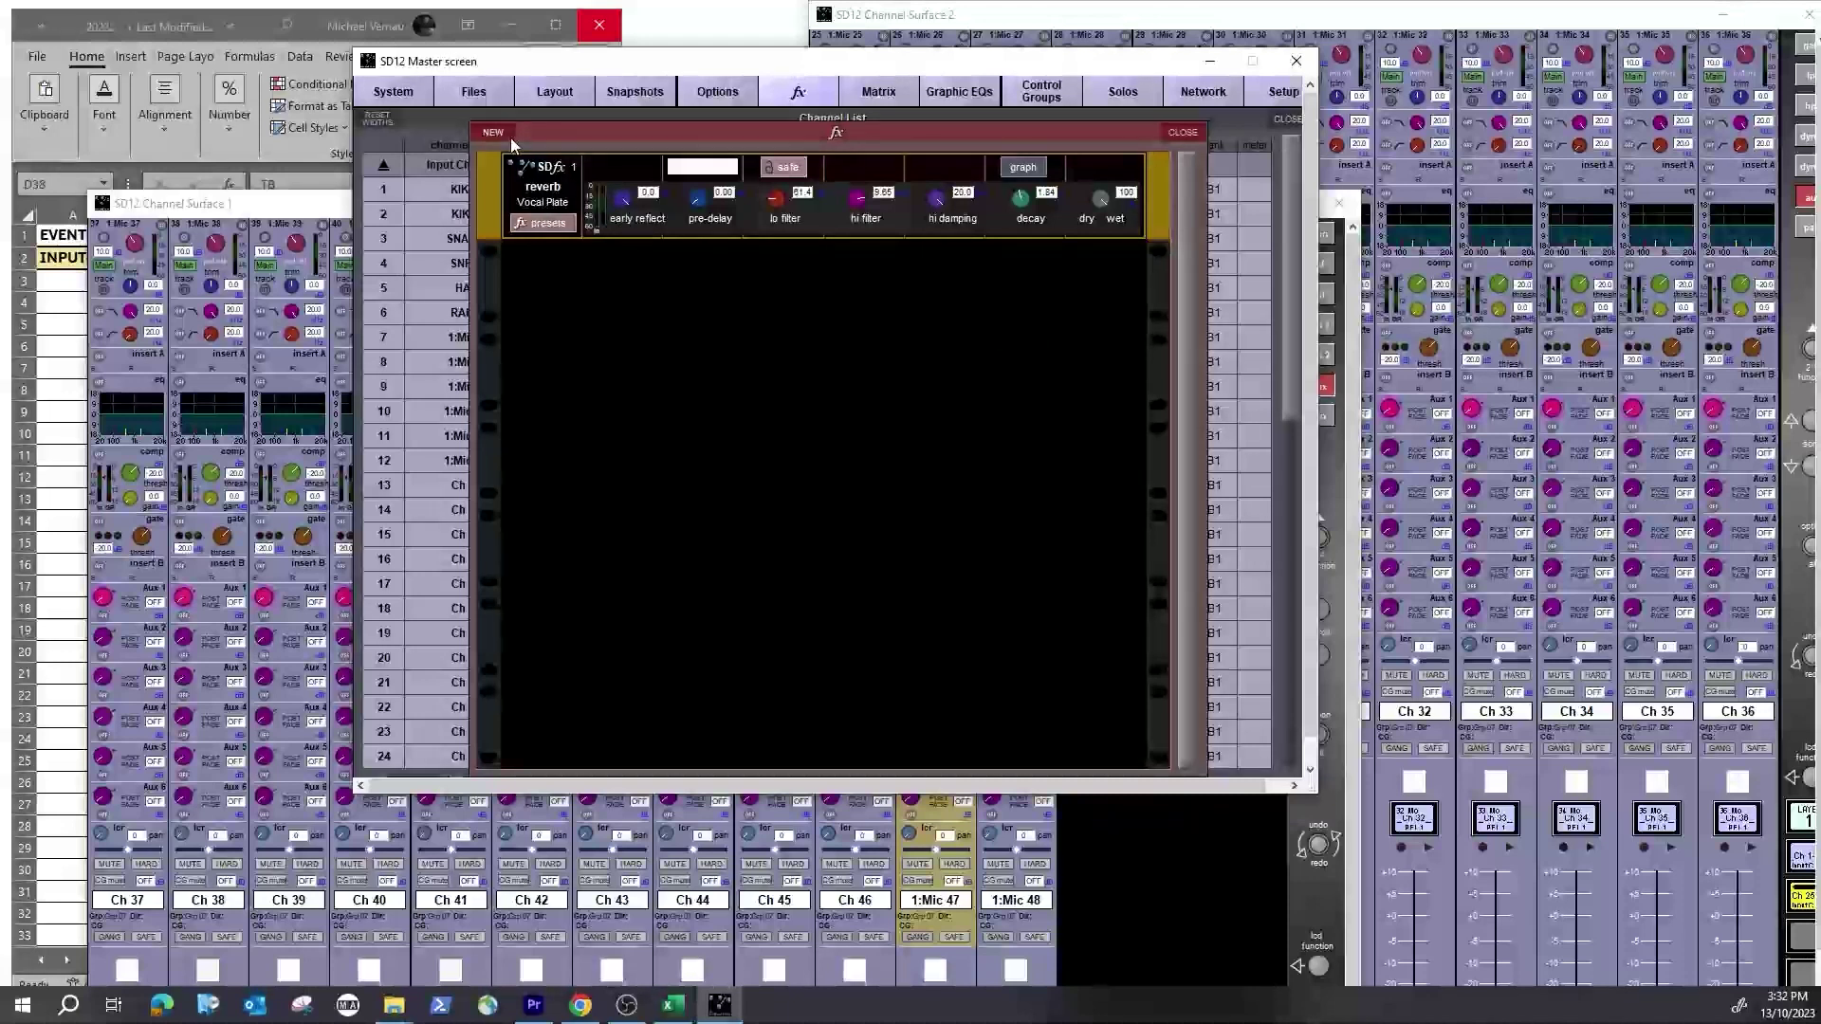
Step: Add a Studio delay as the second effect, change its preset to Simple delay, and close the effects rack
left_click(543, 223)
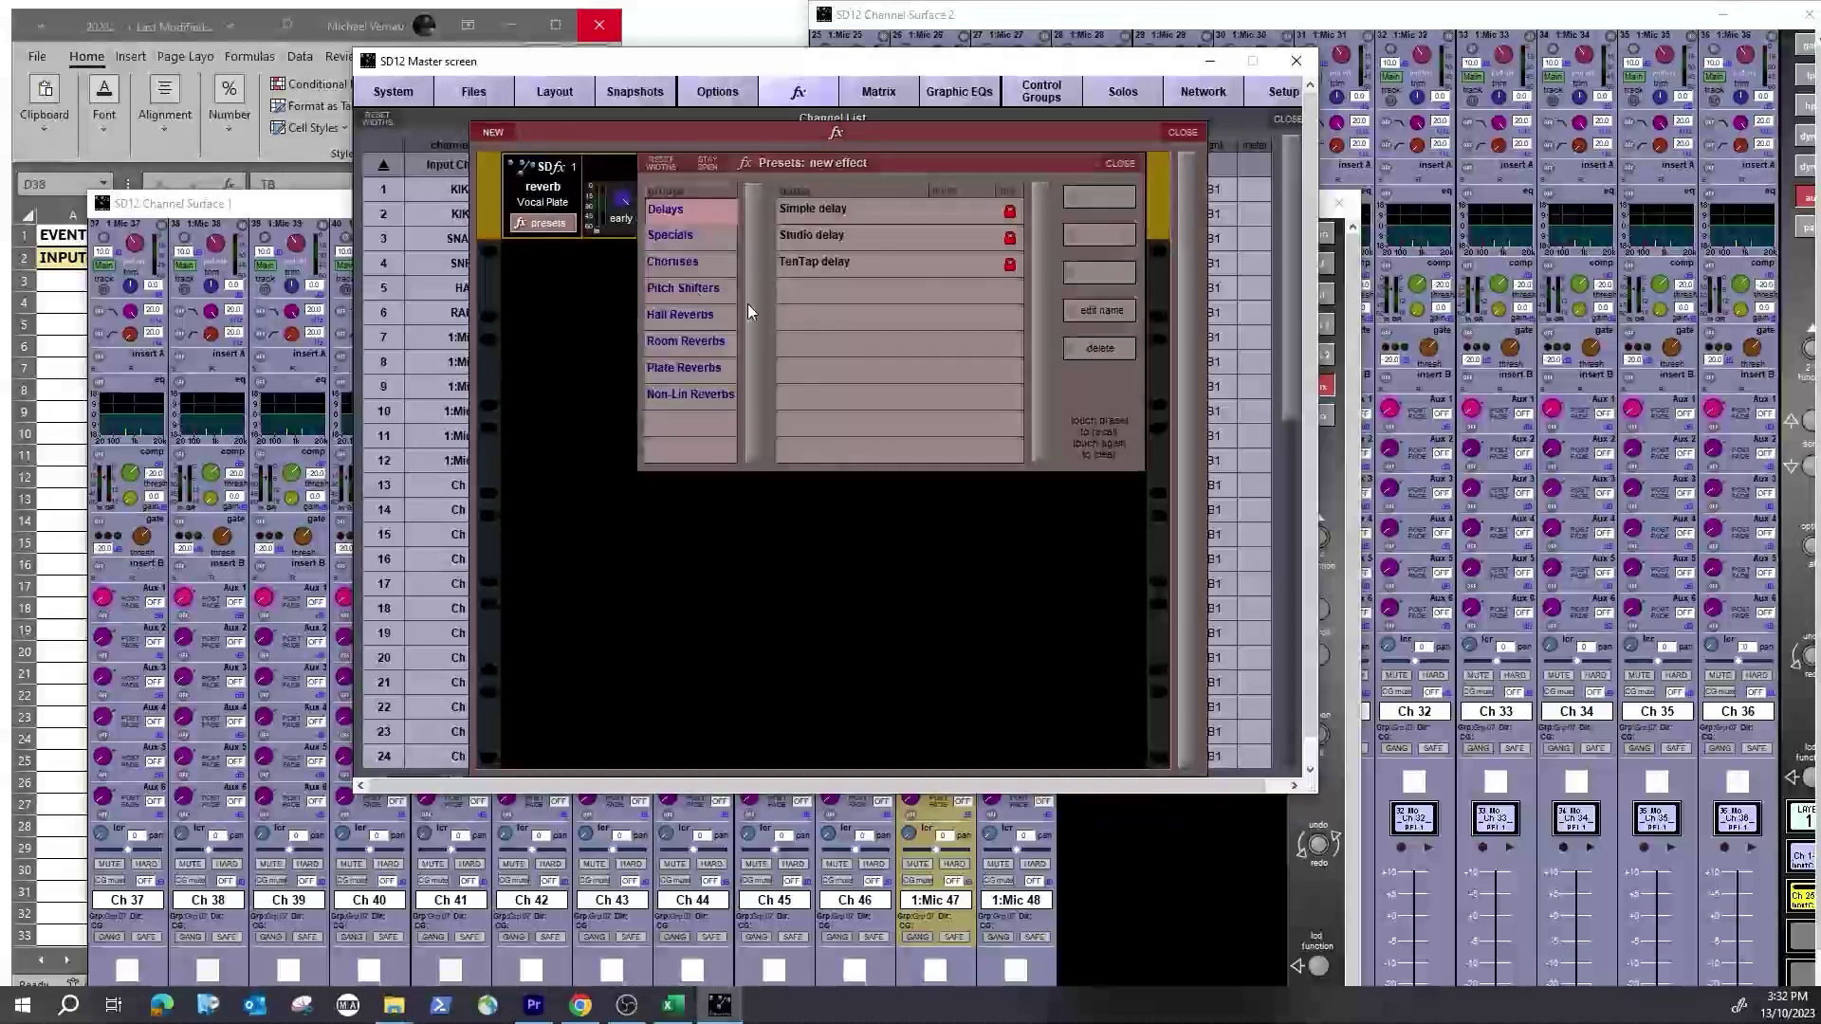
left_click(850, 236)
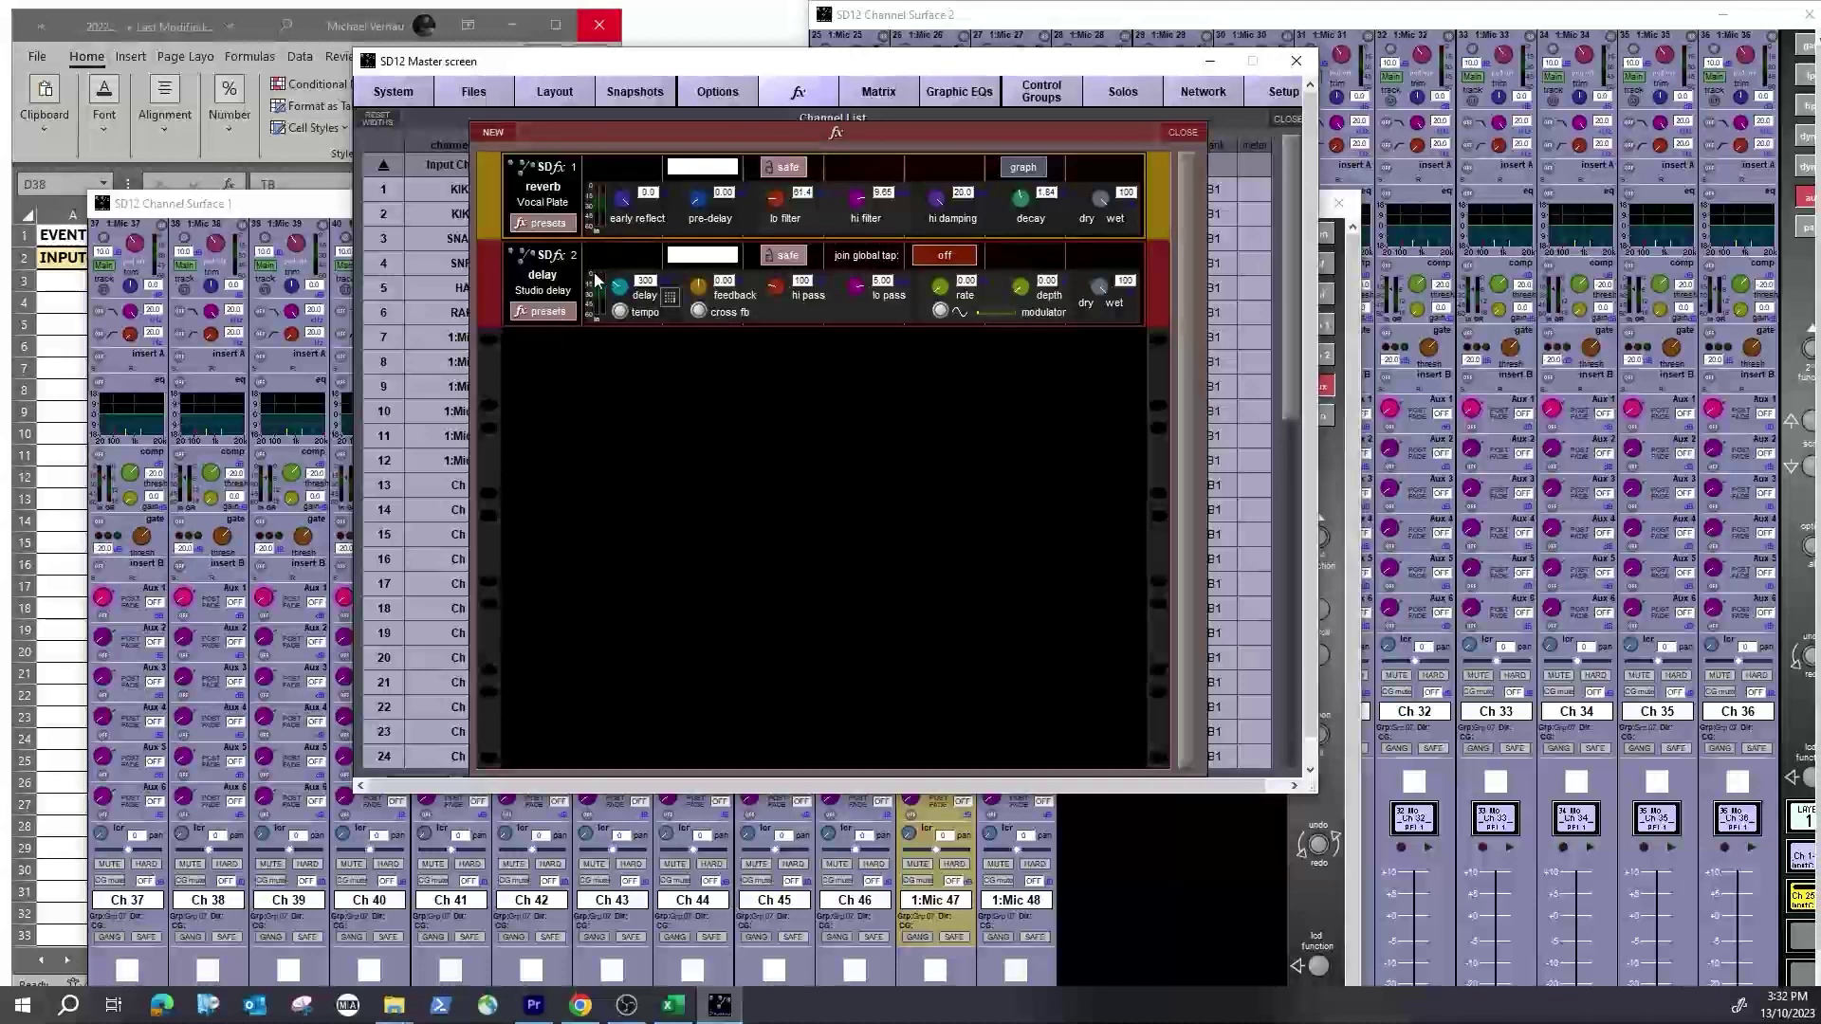
left_click(553, 314)
left_click(874, 387)
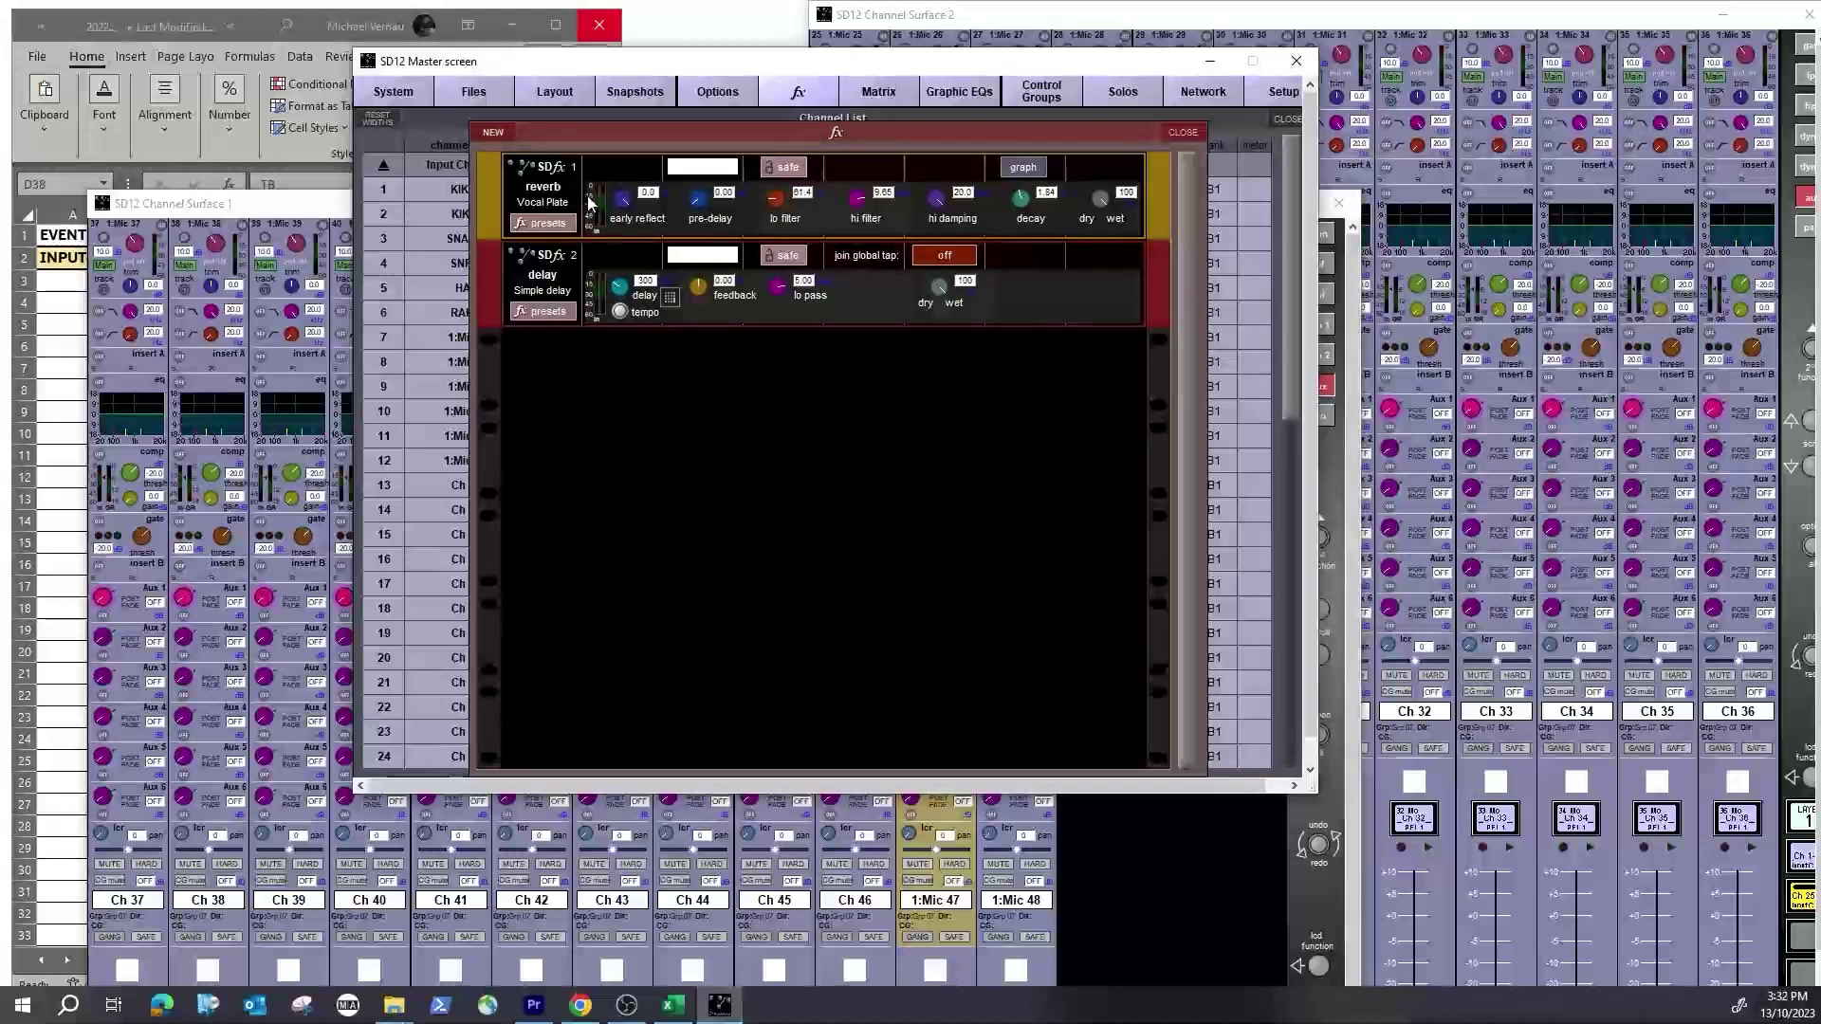
left_click(1176, 130)
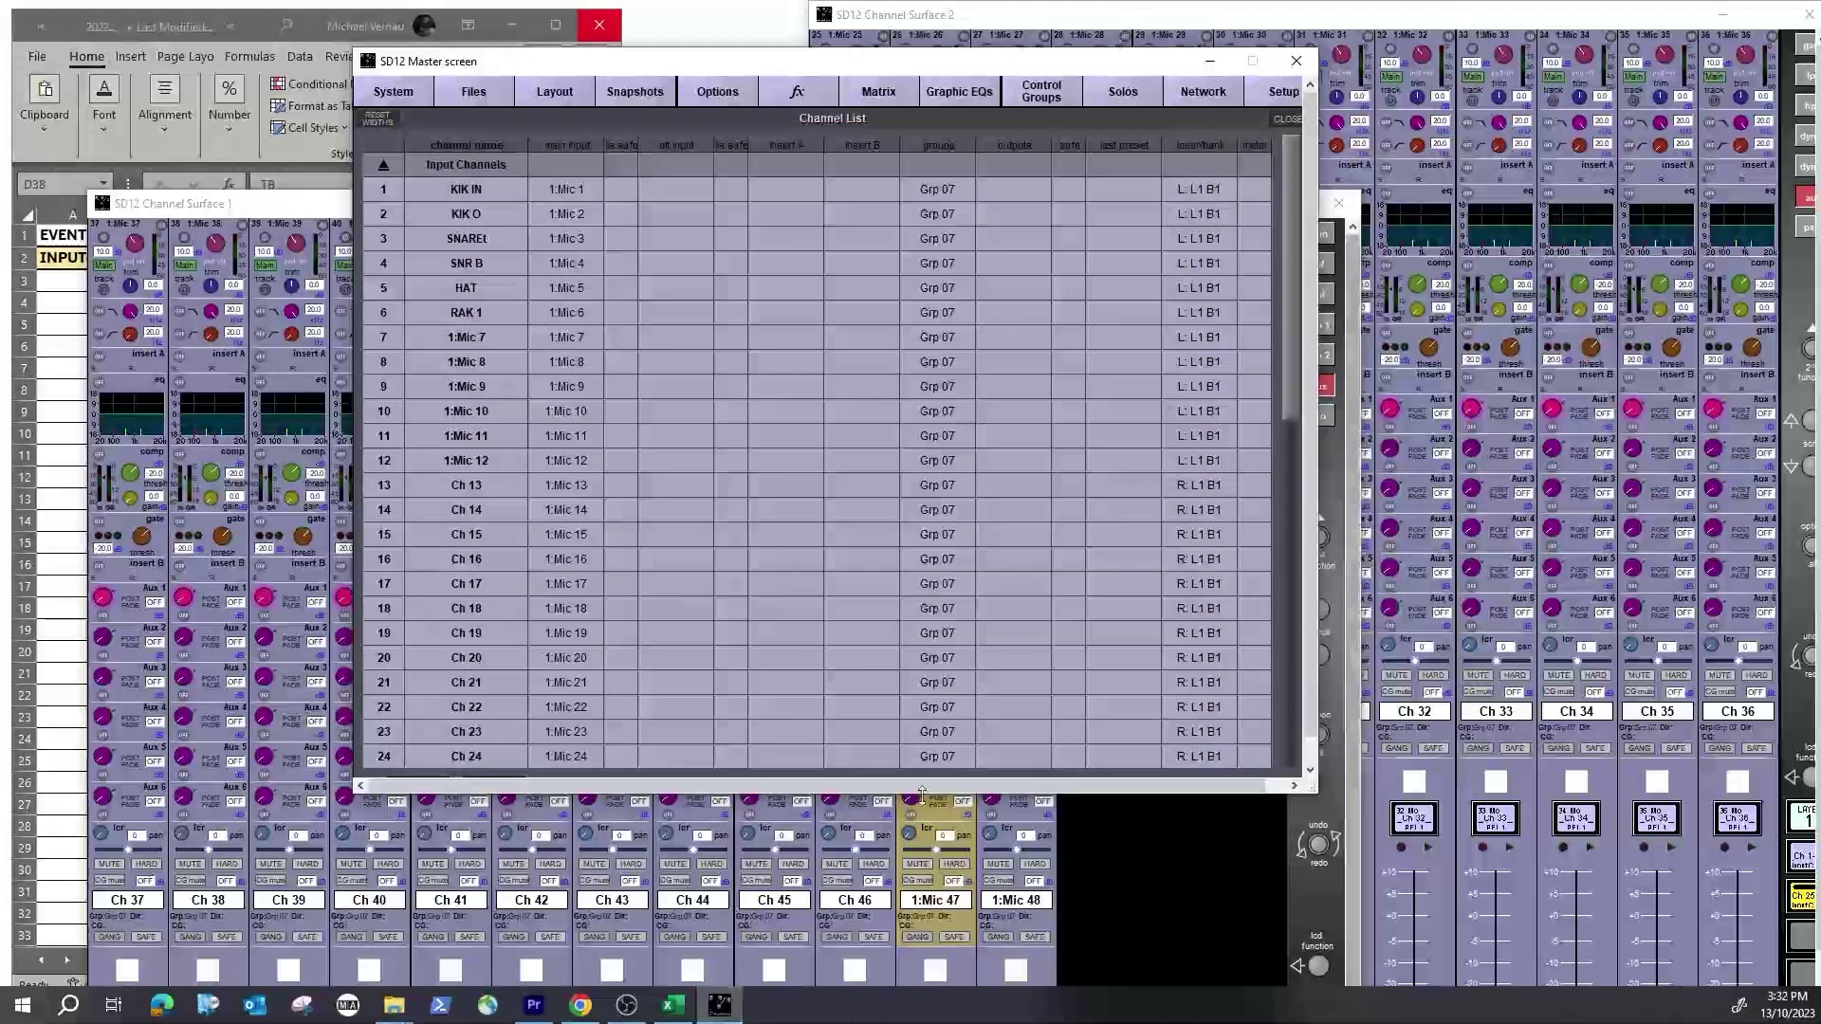
Step: Rename input channel 47 as VERB in its outputs settings on Channel Surface 1
left_click(936, 968)
left_click(933, 969)
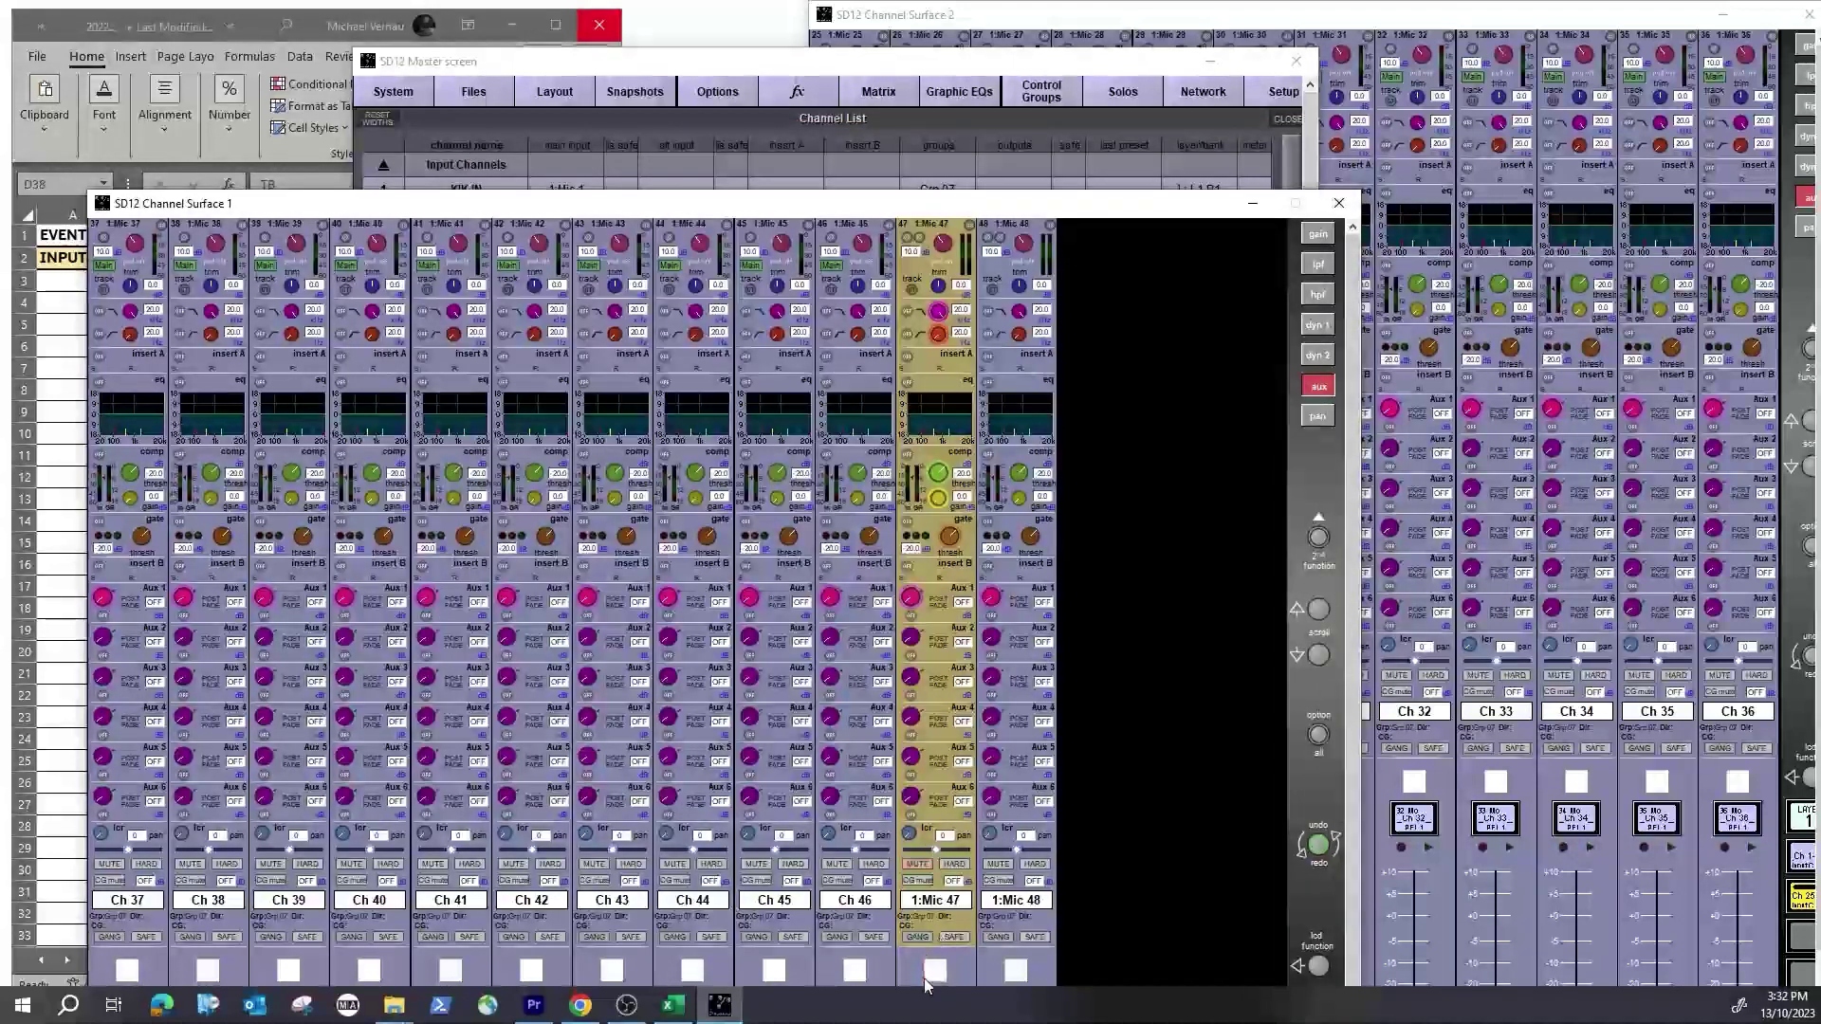
left_click(935, 902)
left_click(960, 481)
type("VERB")
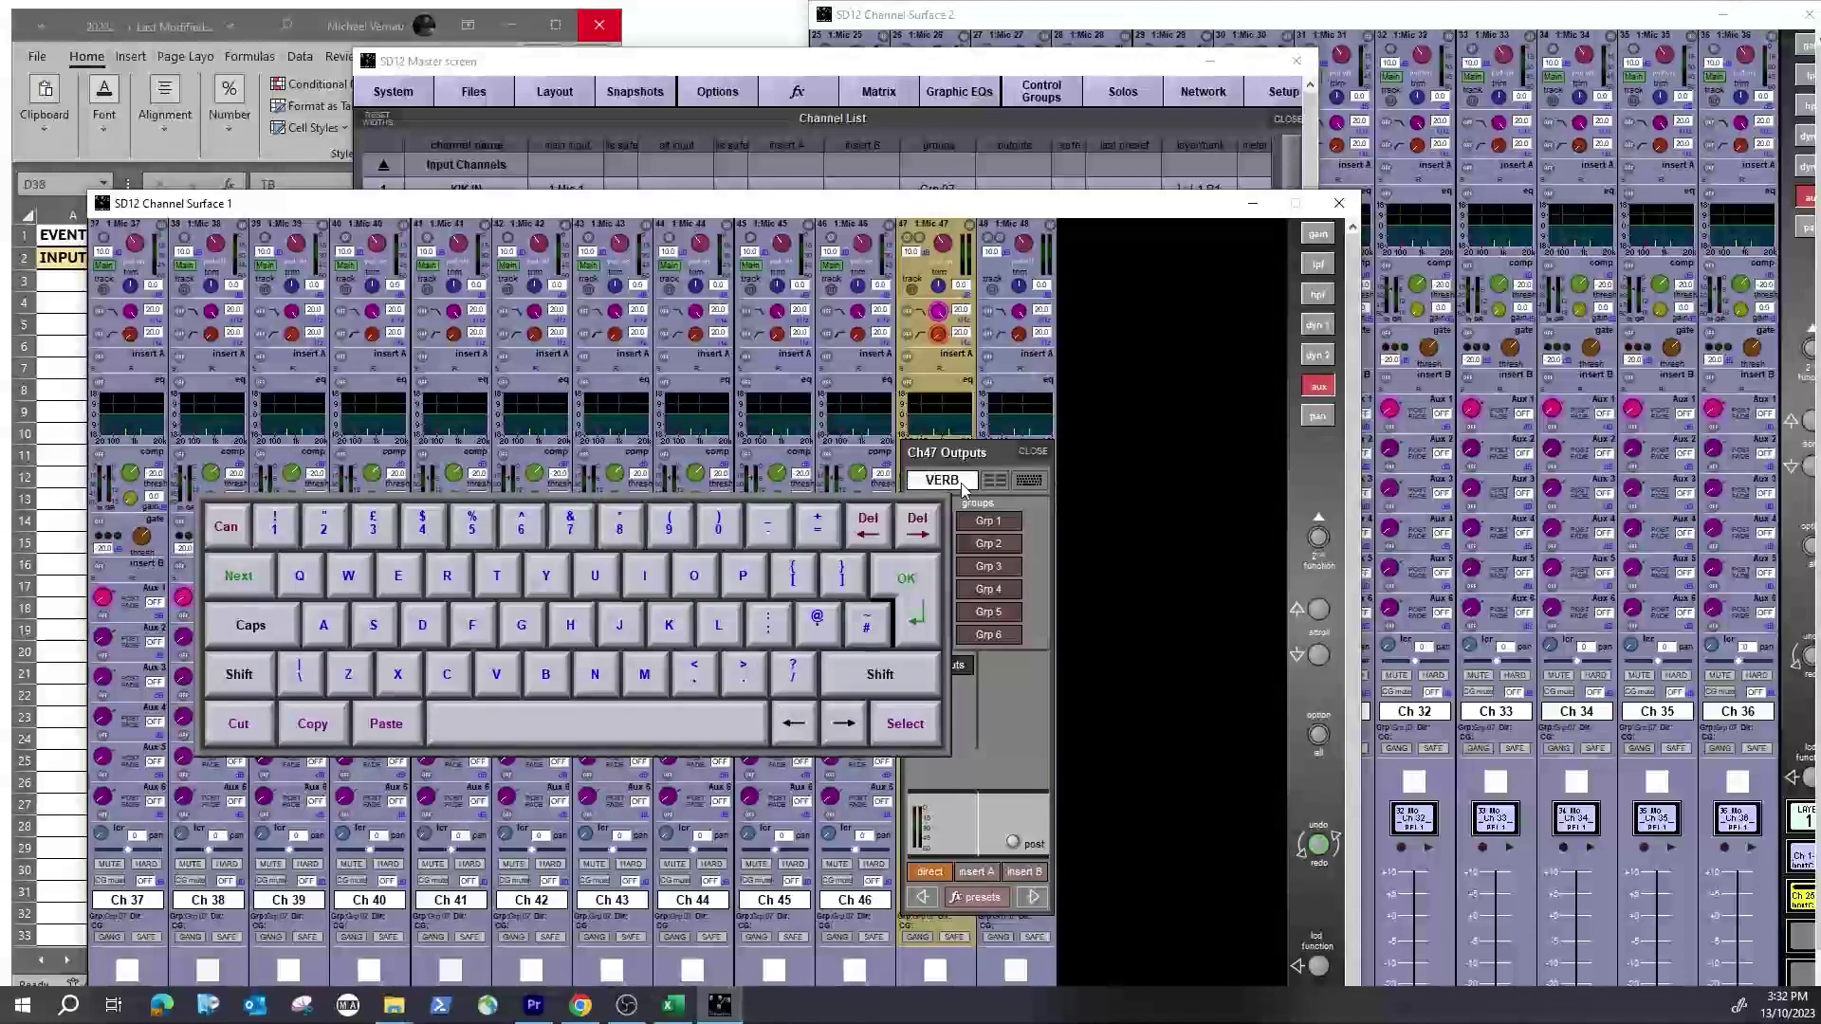
key("Return")
Step: Rename input channel 48 as DELAy and close its outputs settings
left_click(1034, 897)
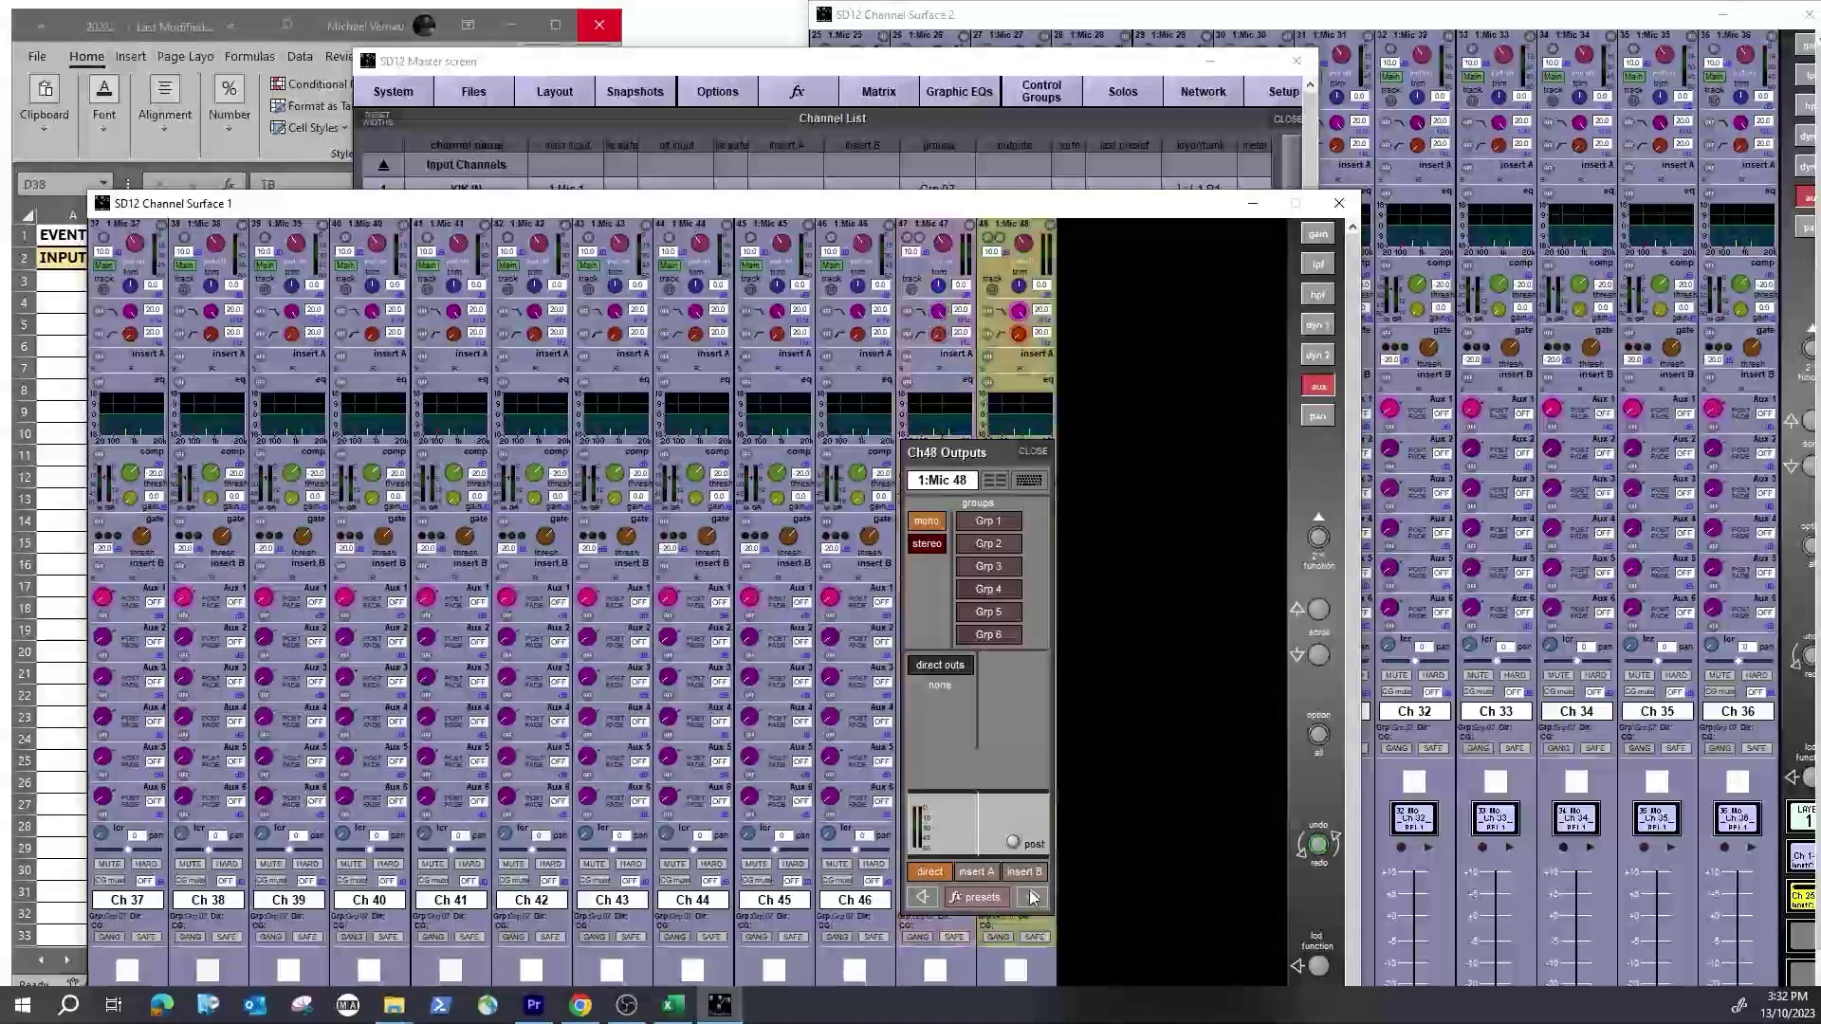
left_click(963, 481)
type("DEL")
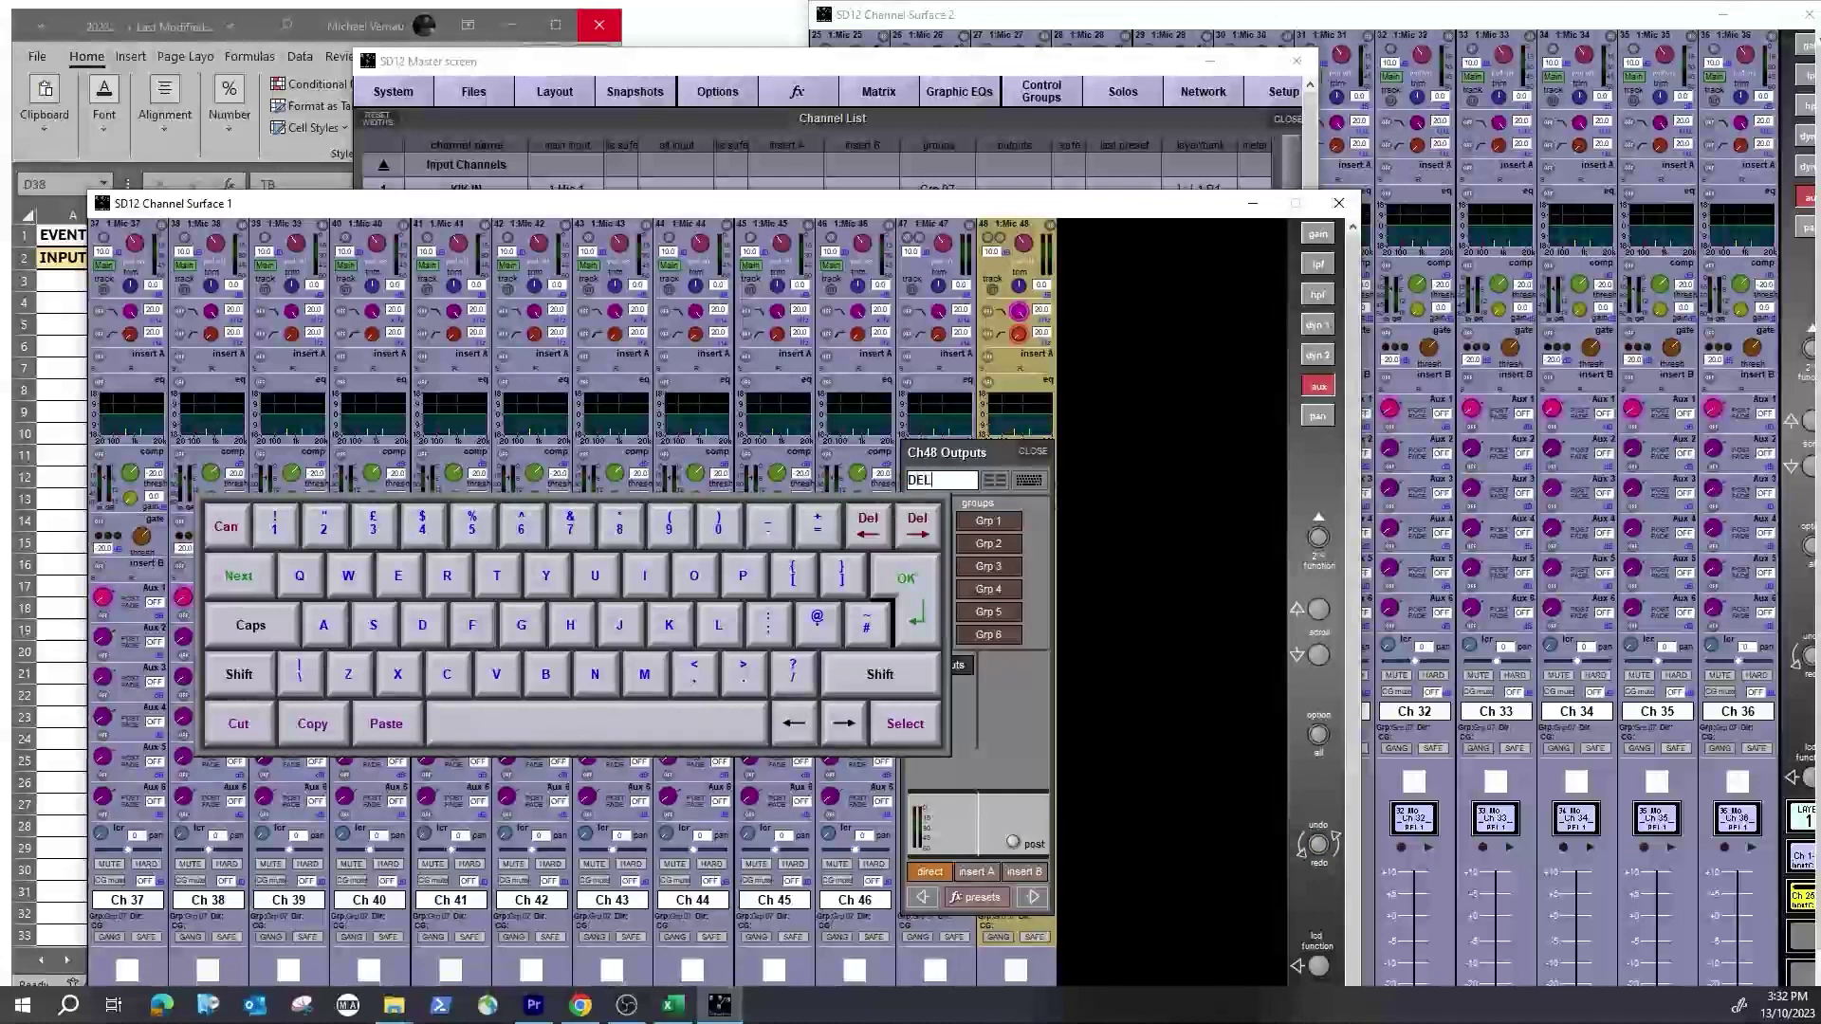
key("Return")
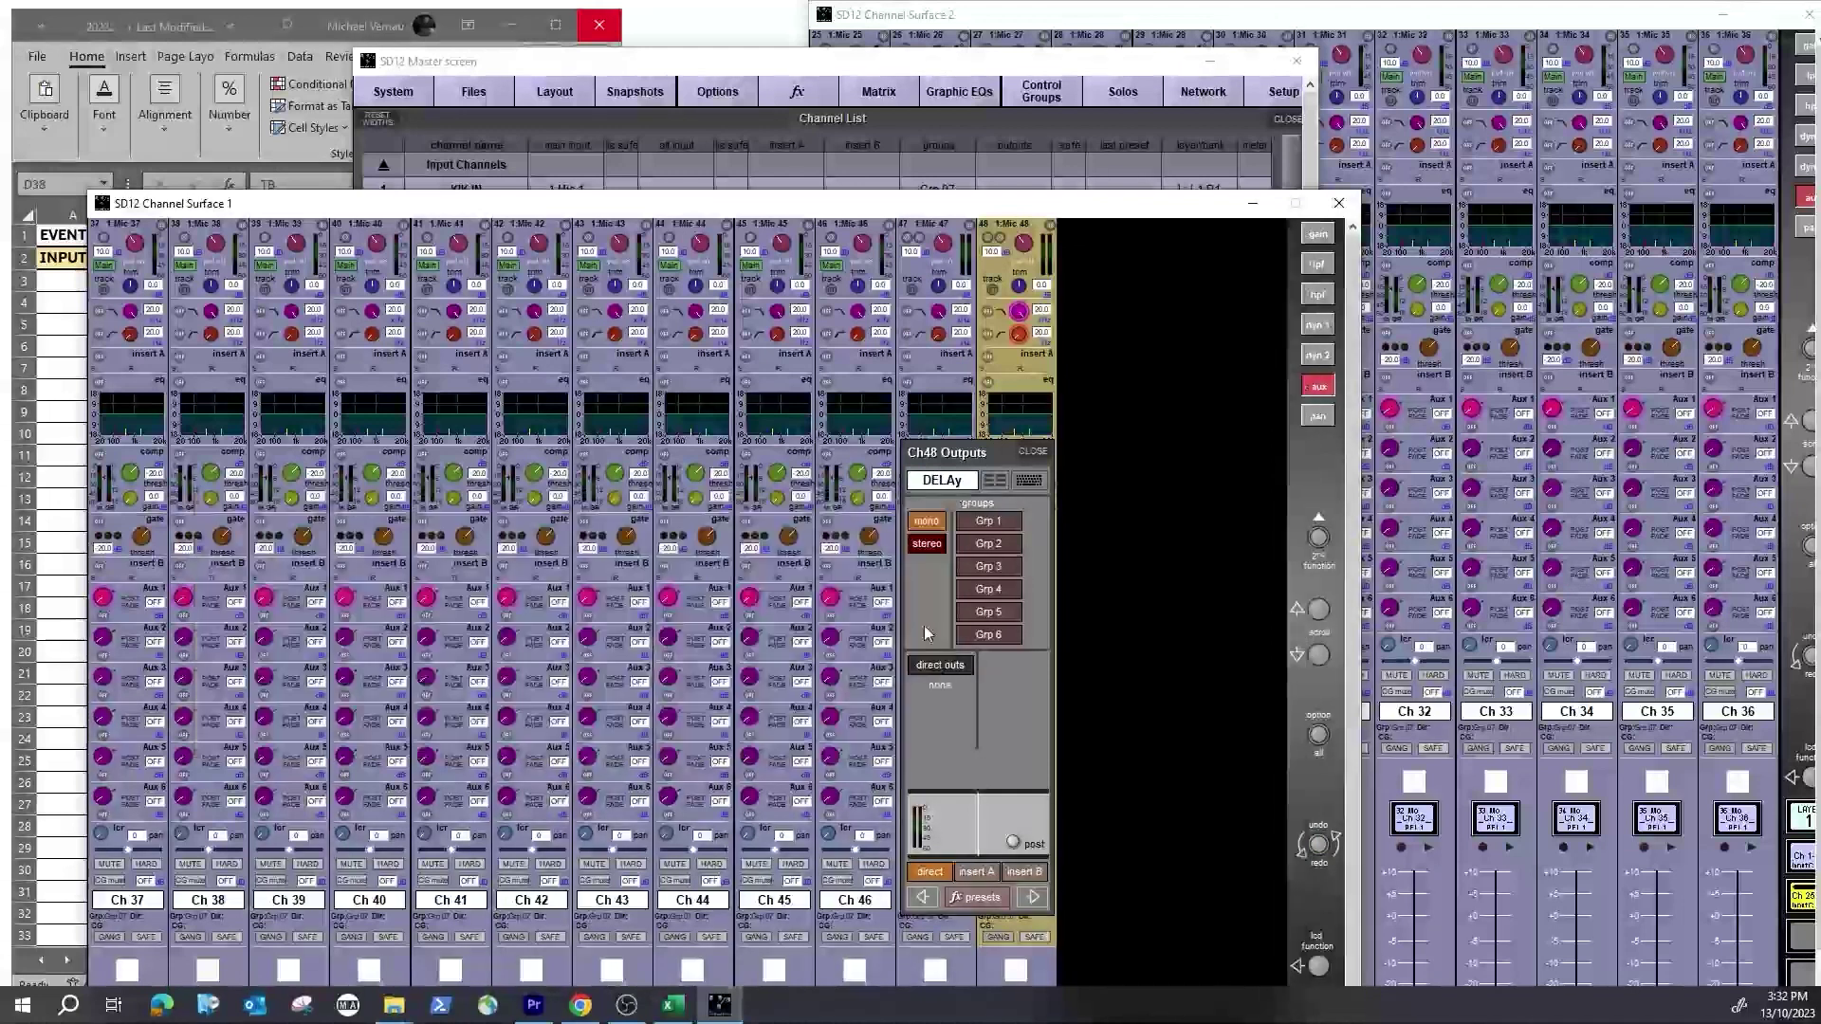
left_click(1038, 453)
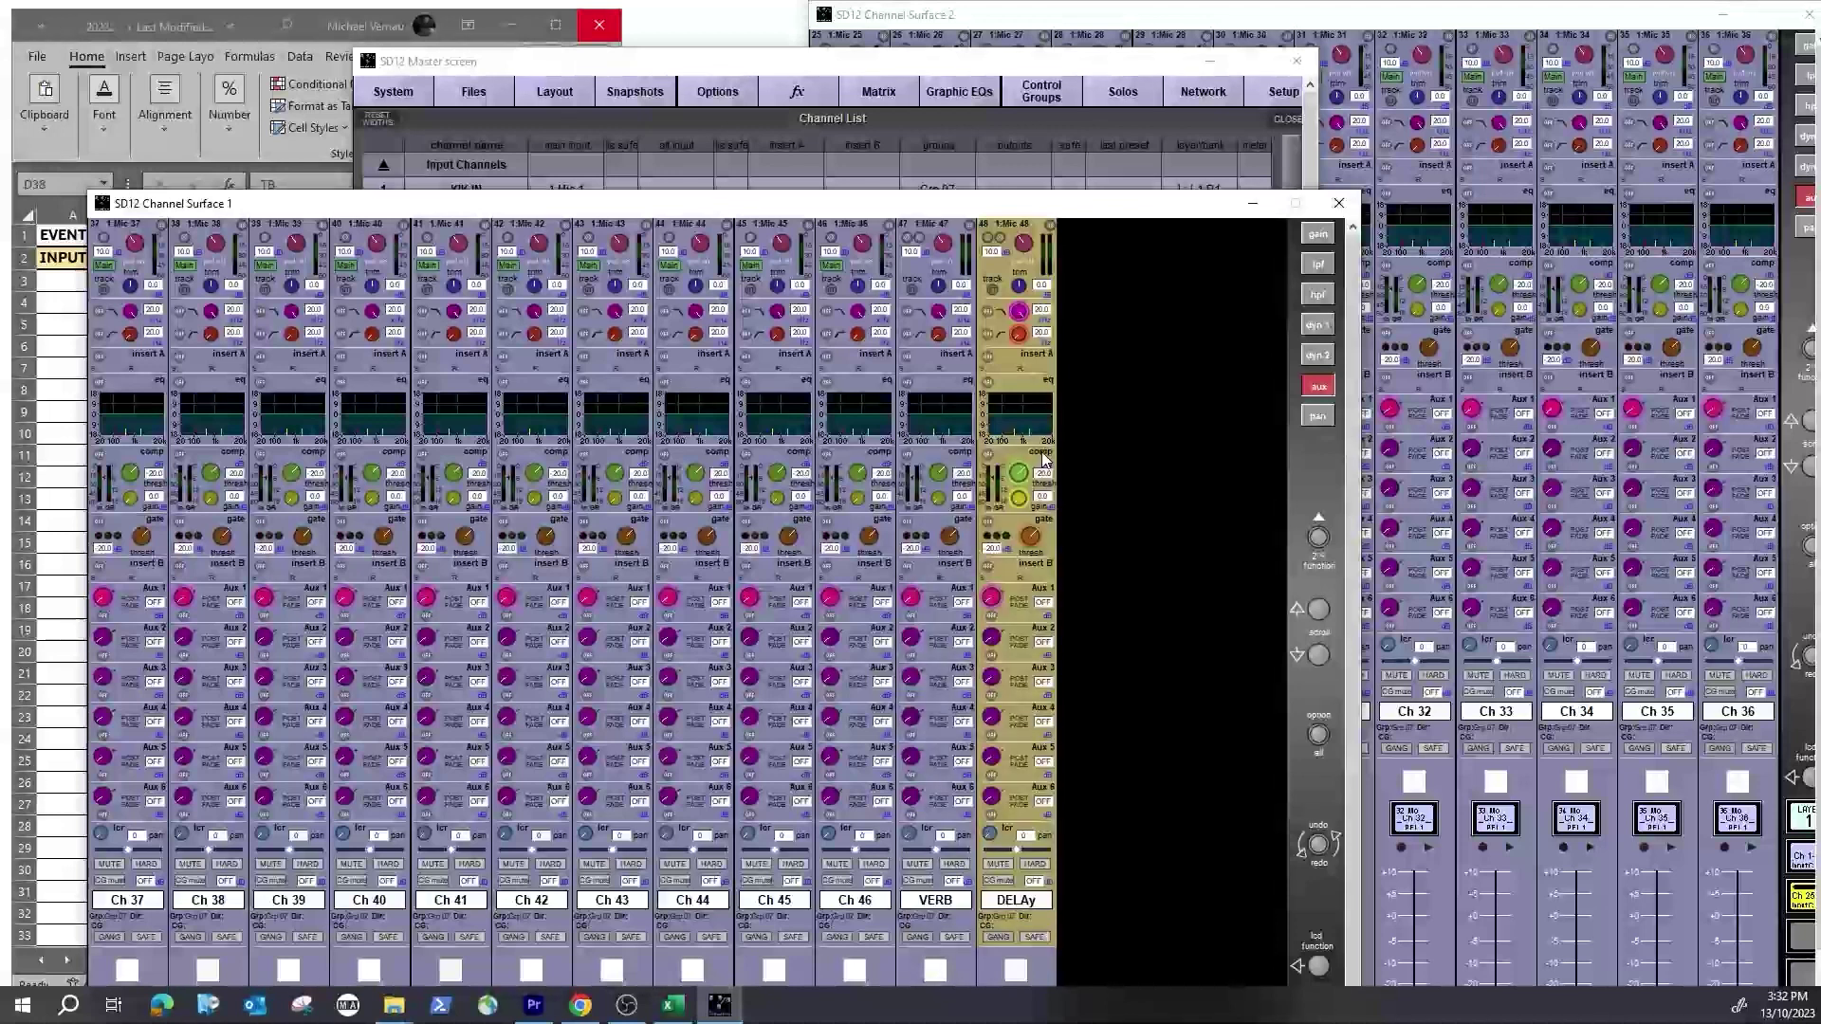
Step: Route the VERB channel's main input from the internal effects signal 1:Vocal Plate L, and close its routing and setup
left_click(938, 244)
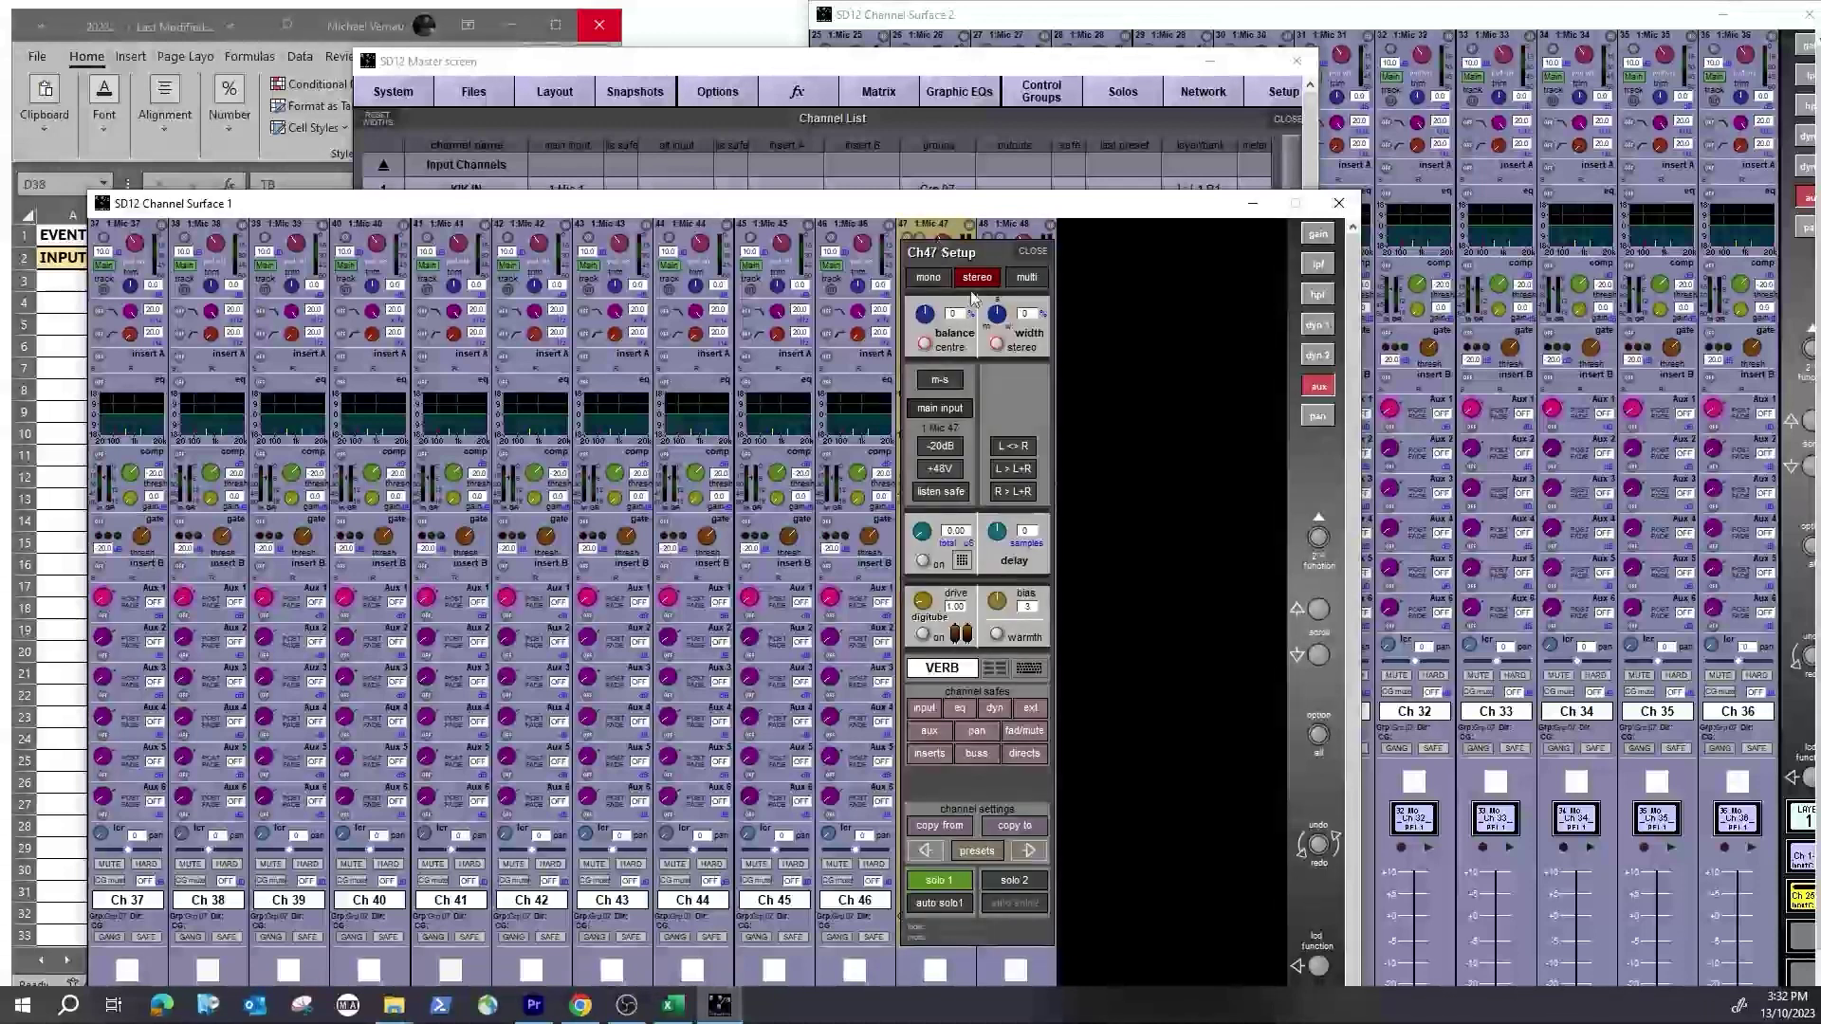
left_click(949, 406)
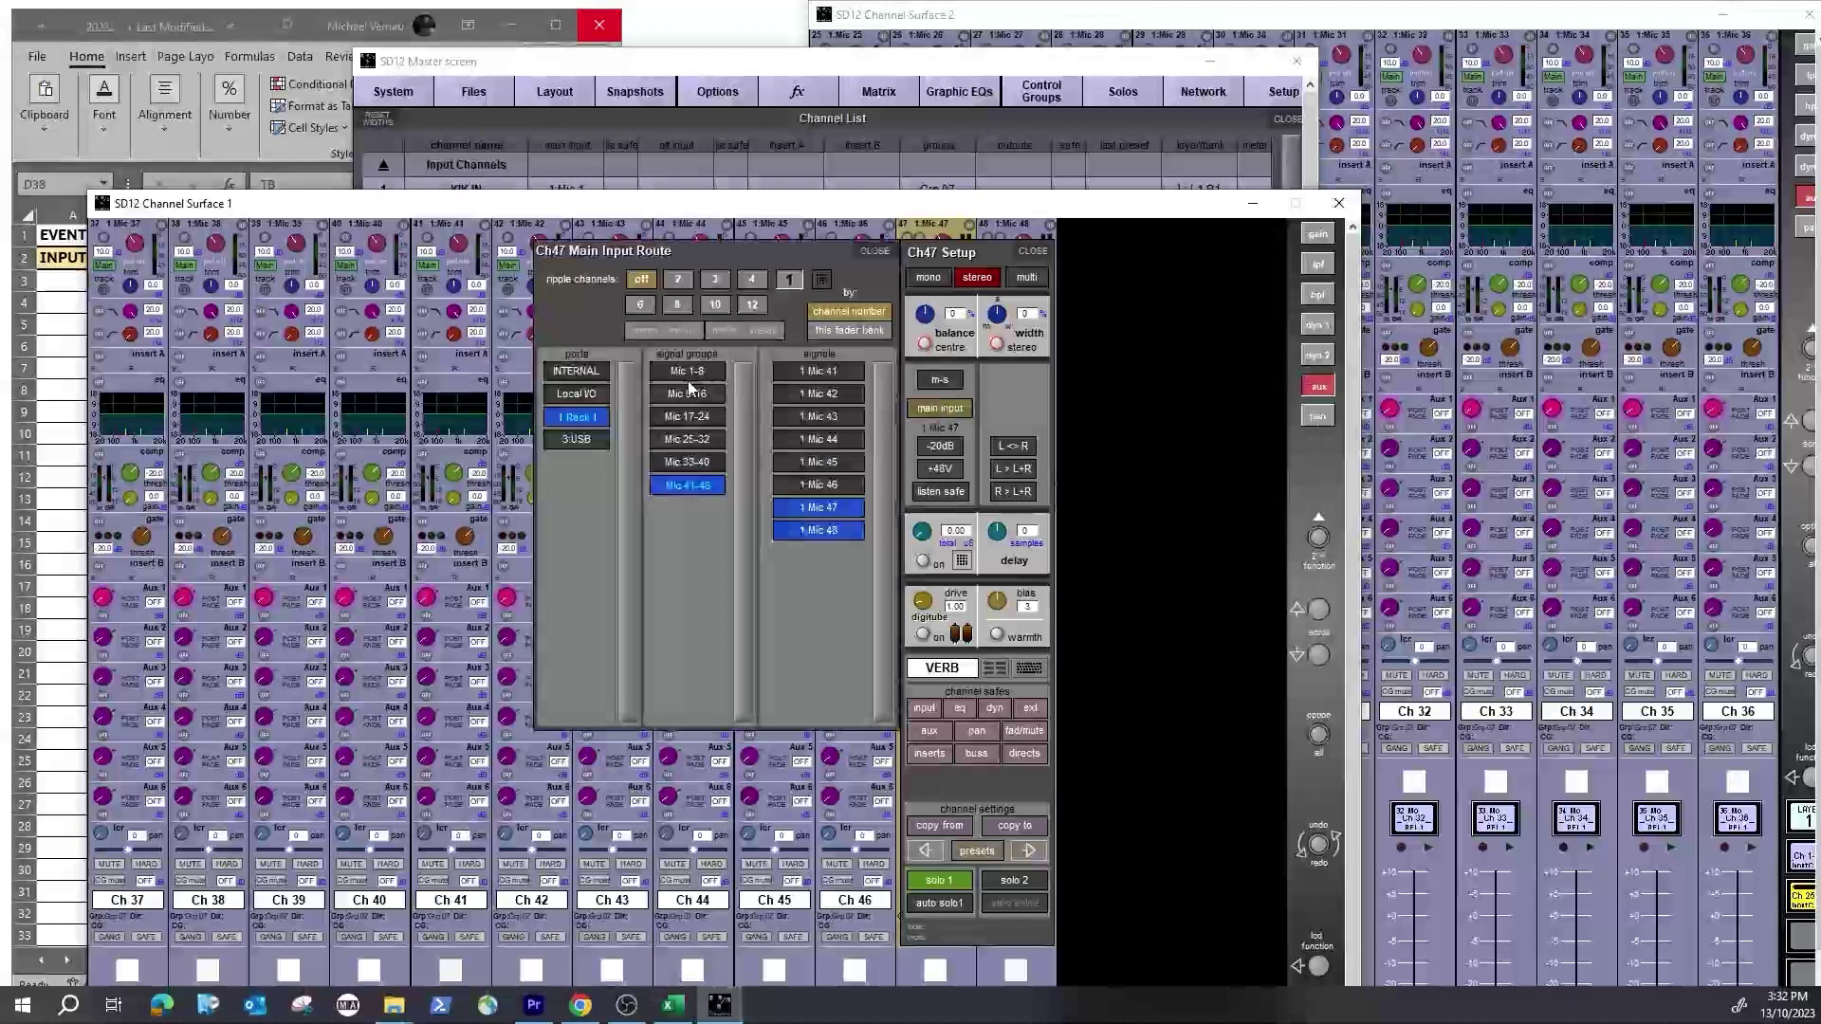
left_click(576, 371)
left_click(685, 418)
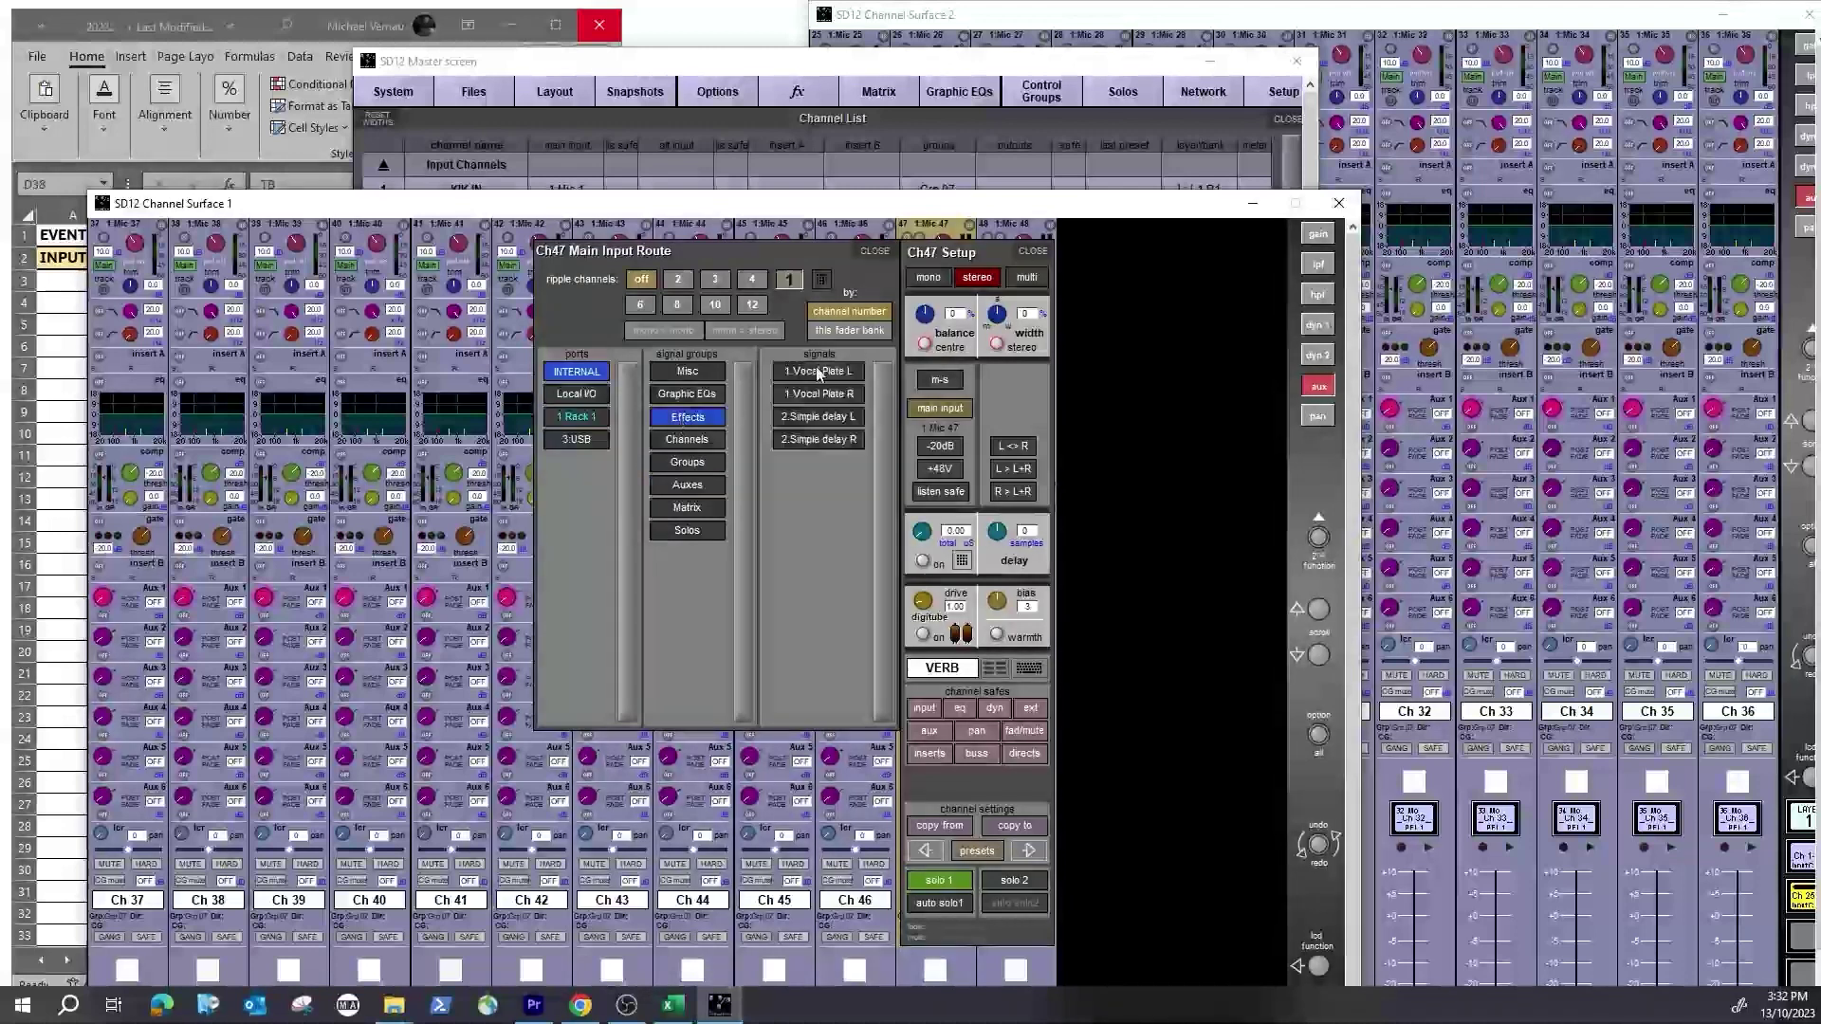
left_click(816, 370)
left_click(876, 252)
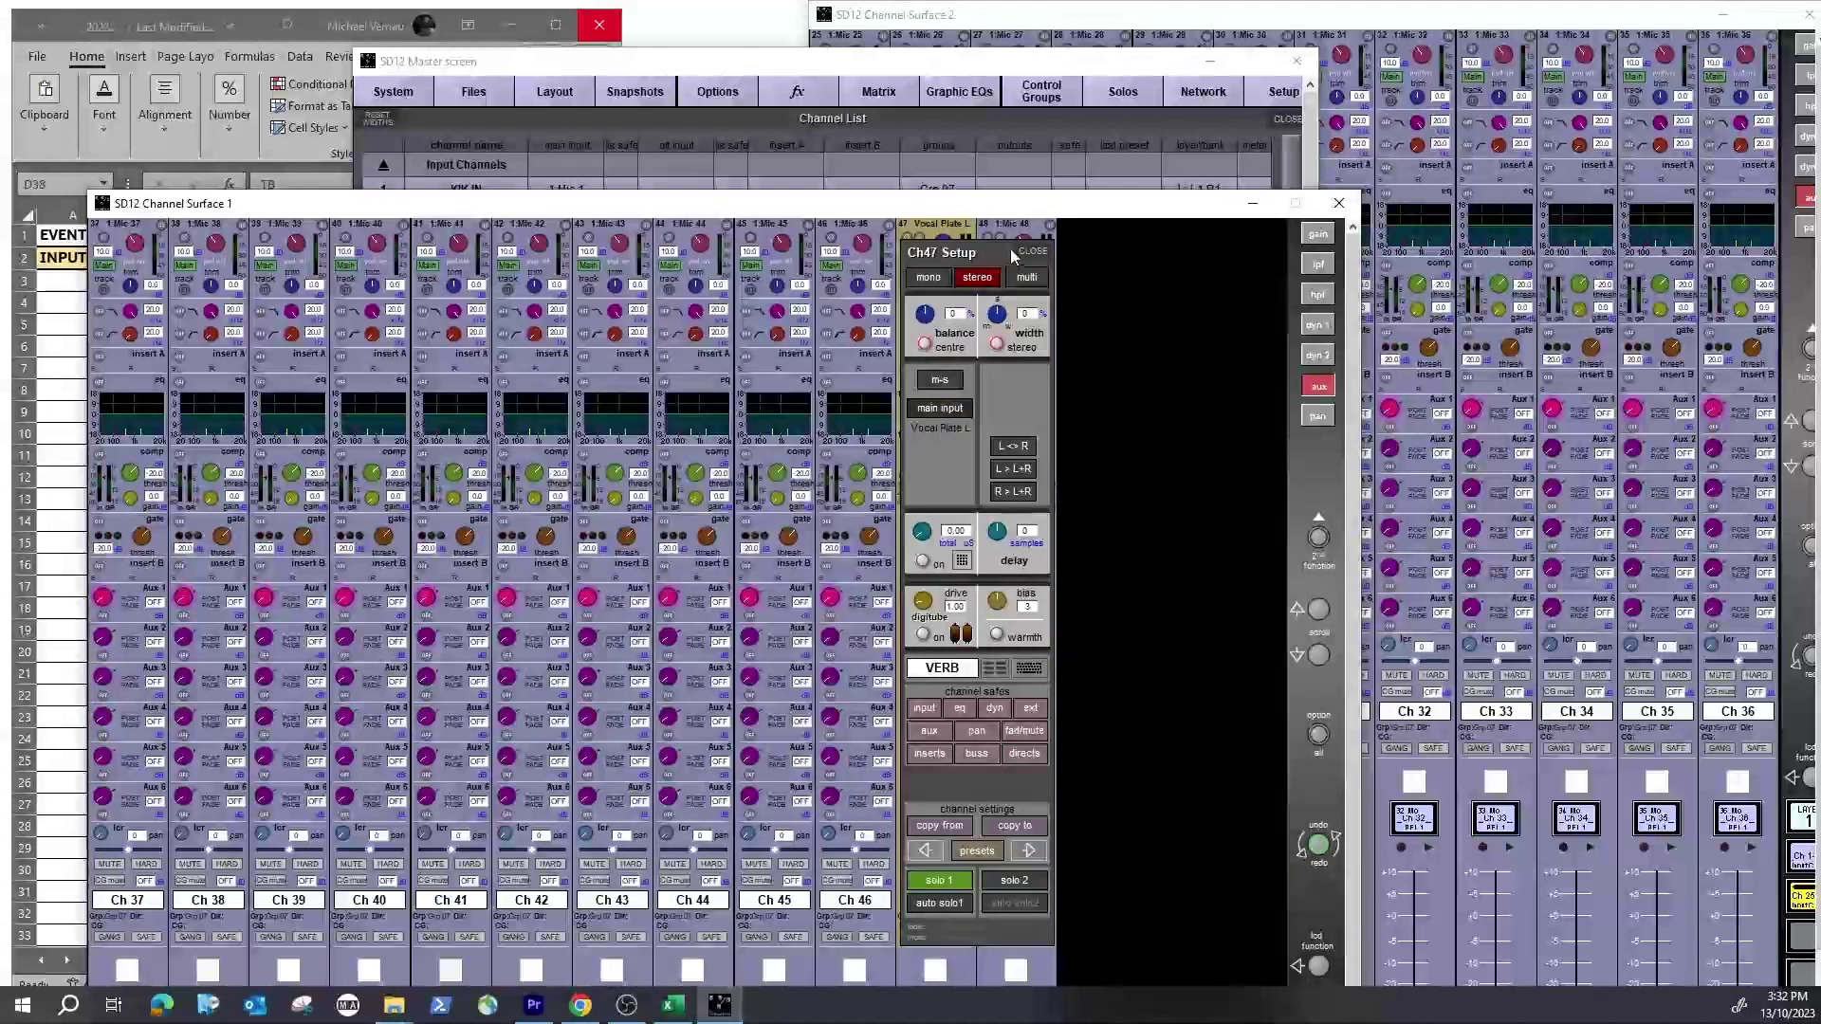
left_click(1033, 251)
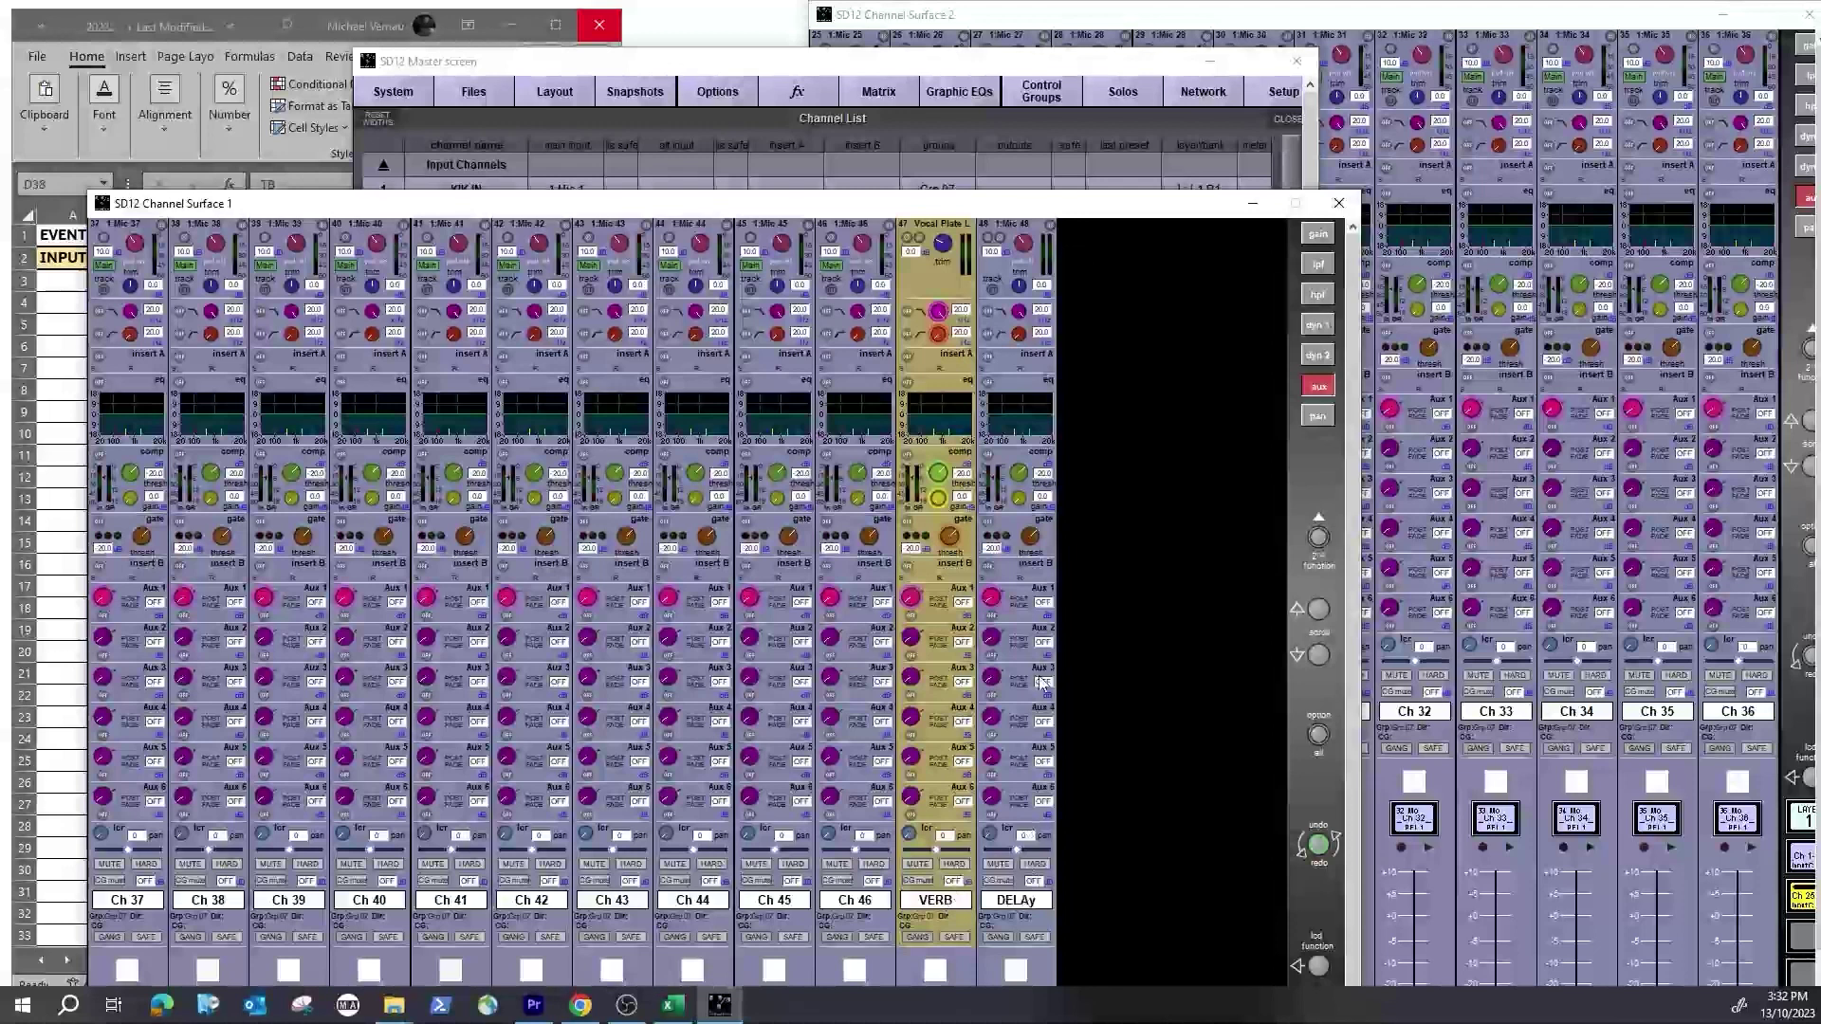
Step: Route the DELAy channel's main input from the internal effects signal 2:Simple delay L, and close its routing and setup
left_click(1023, 239)
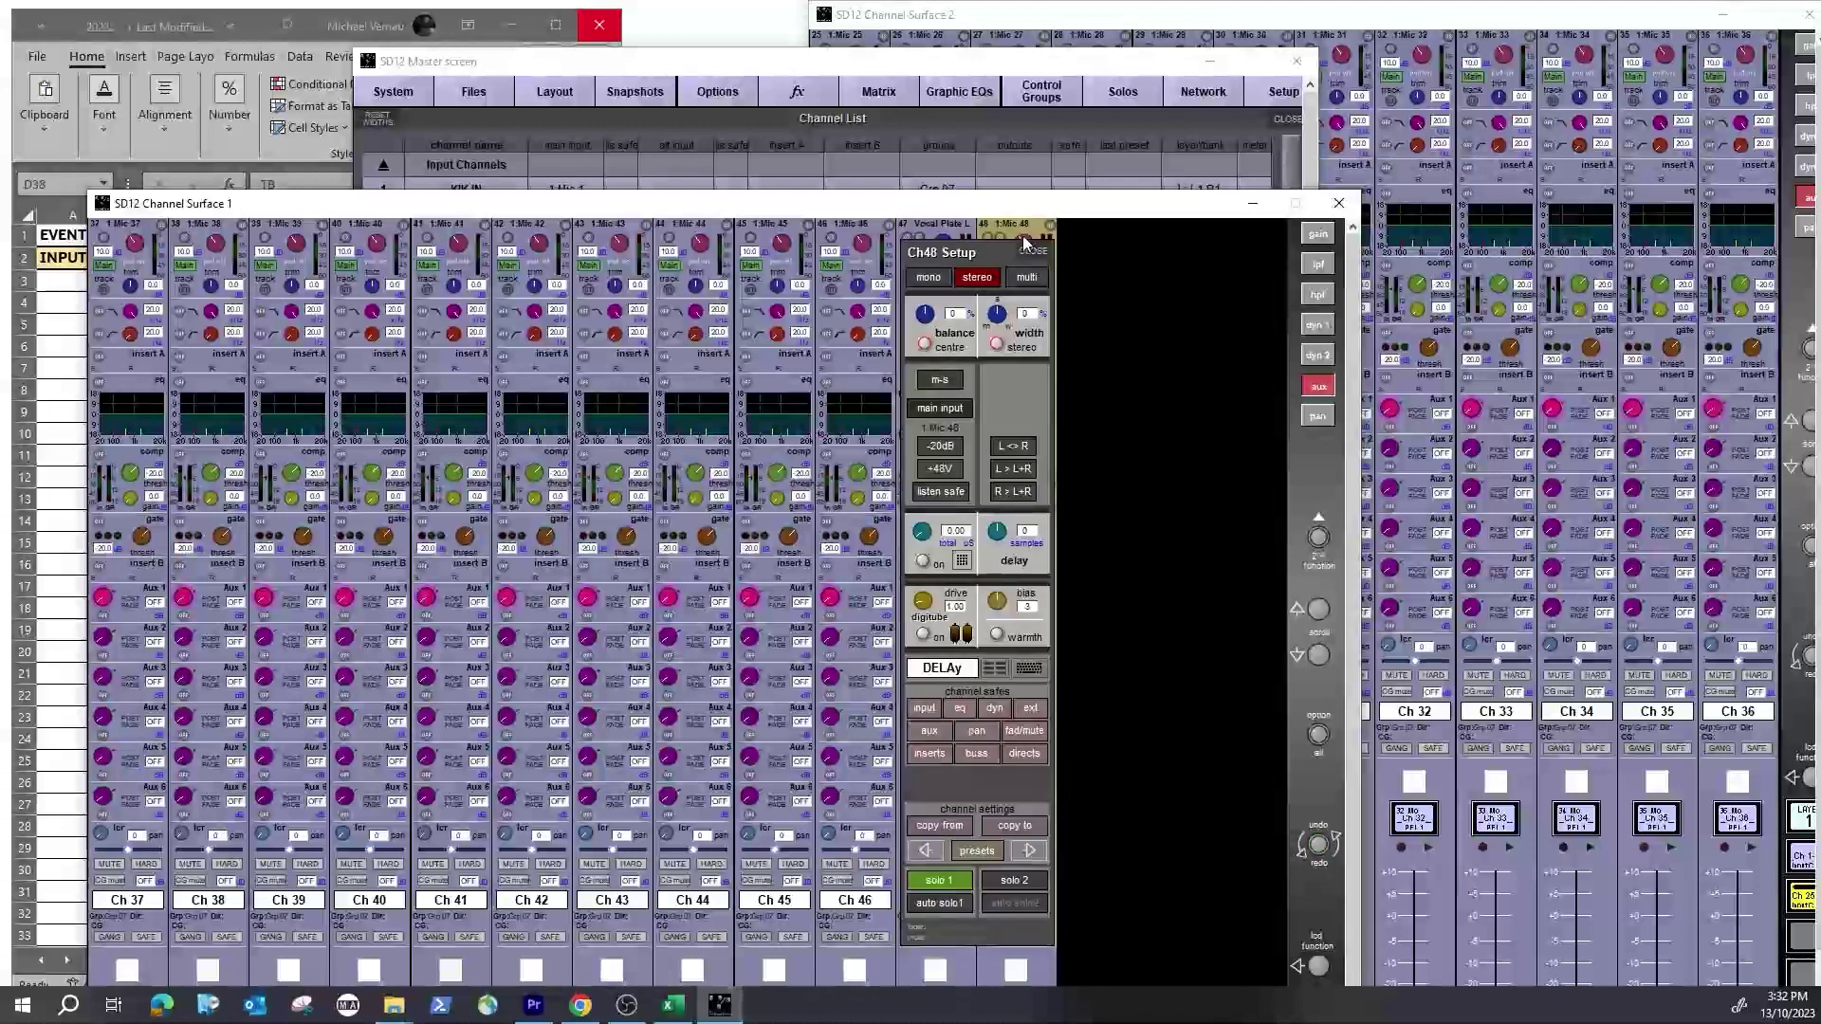
left_click(965, 406)
left_click(576, 371)
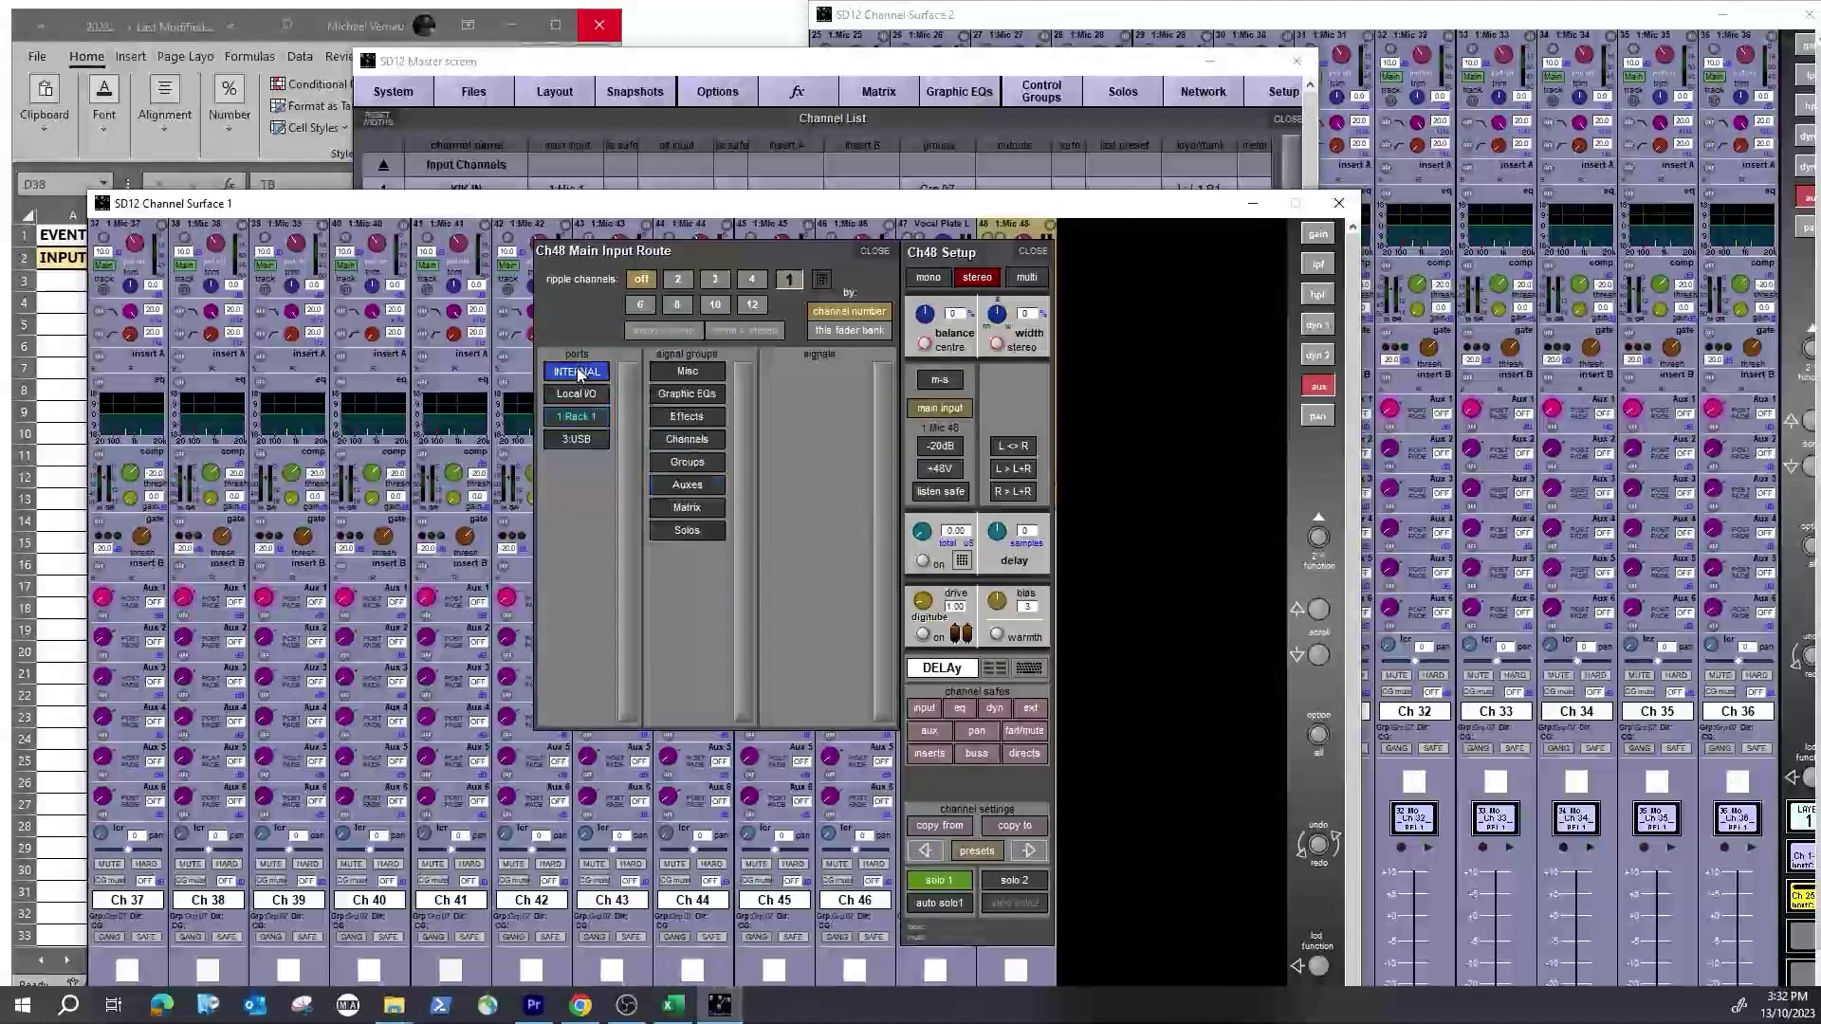
left_click(687, 417)
left_click(812, 421)
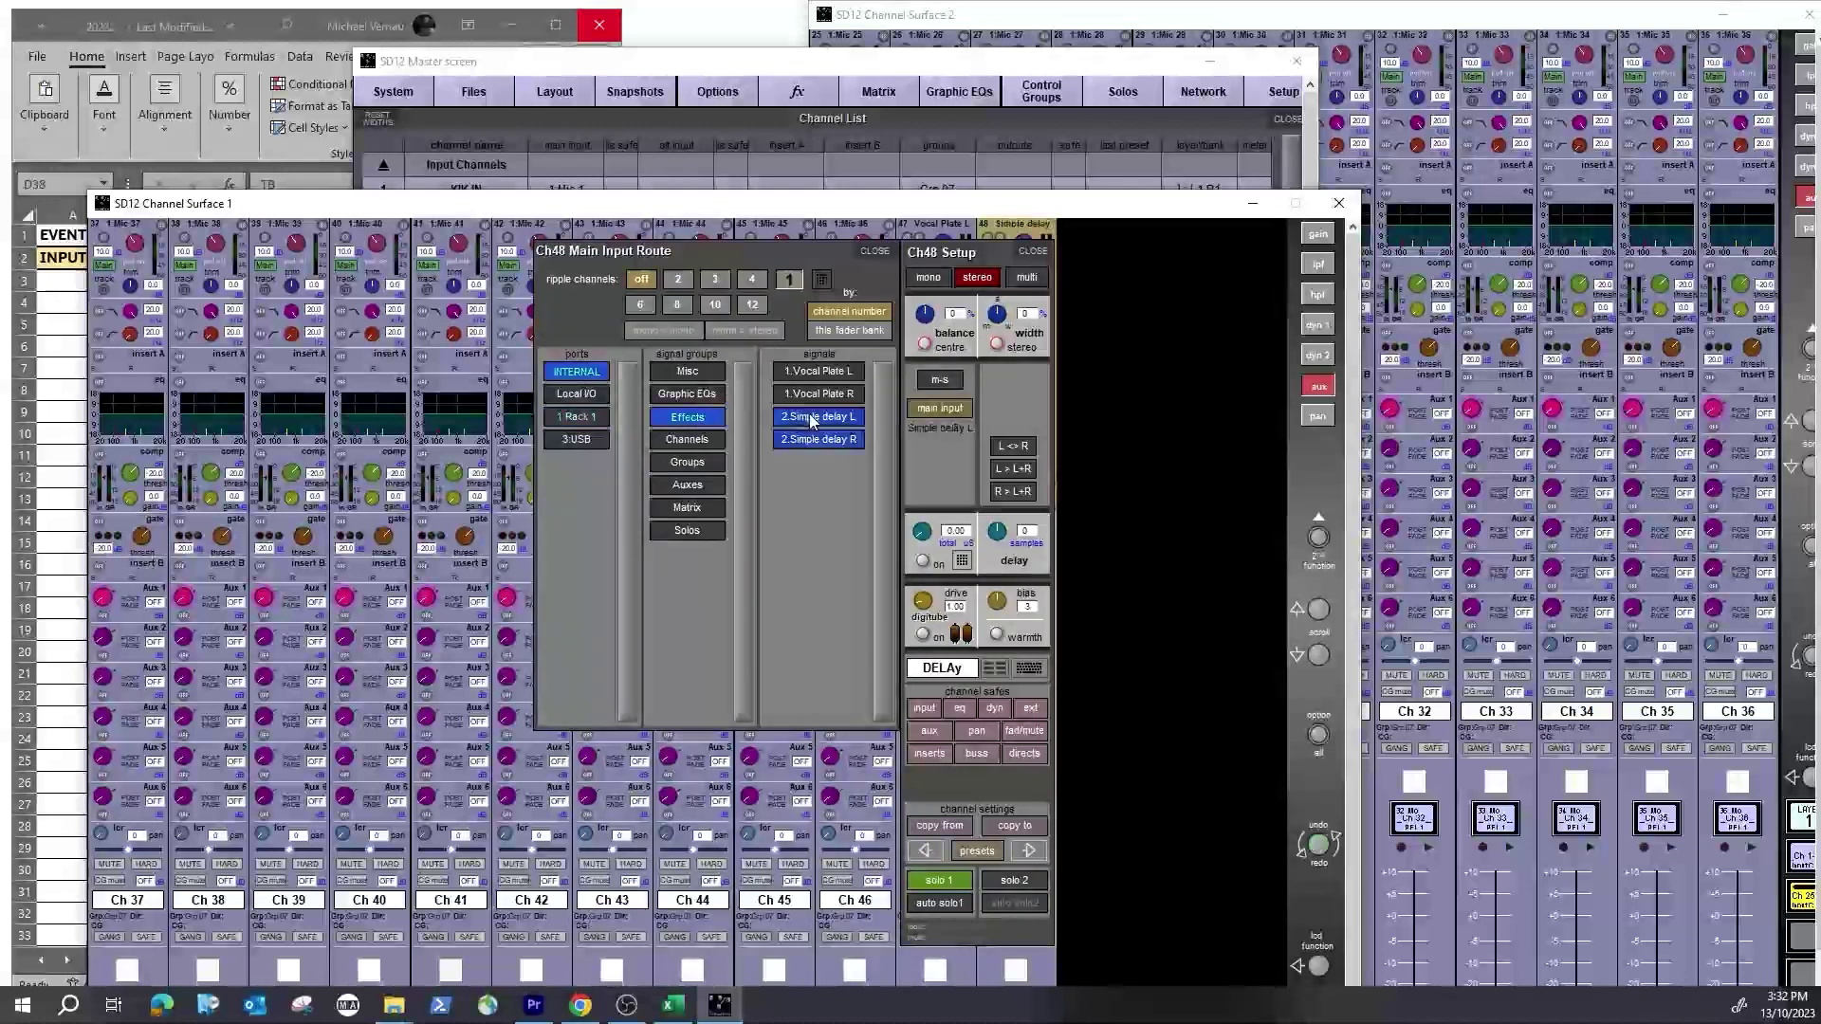
left_click(875, 252)
left_click(1033, 252)
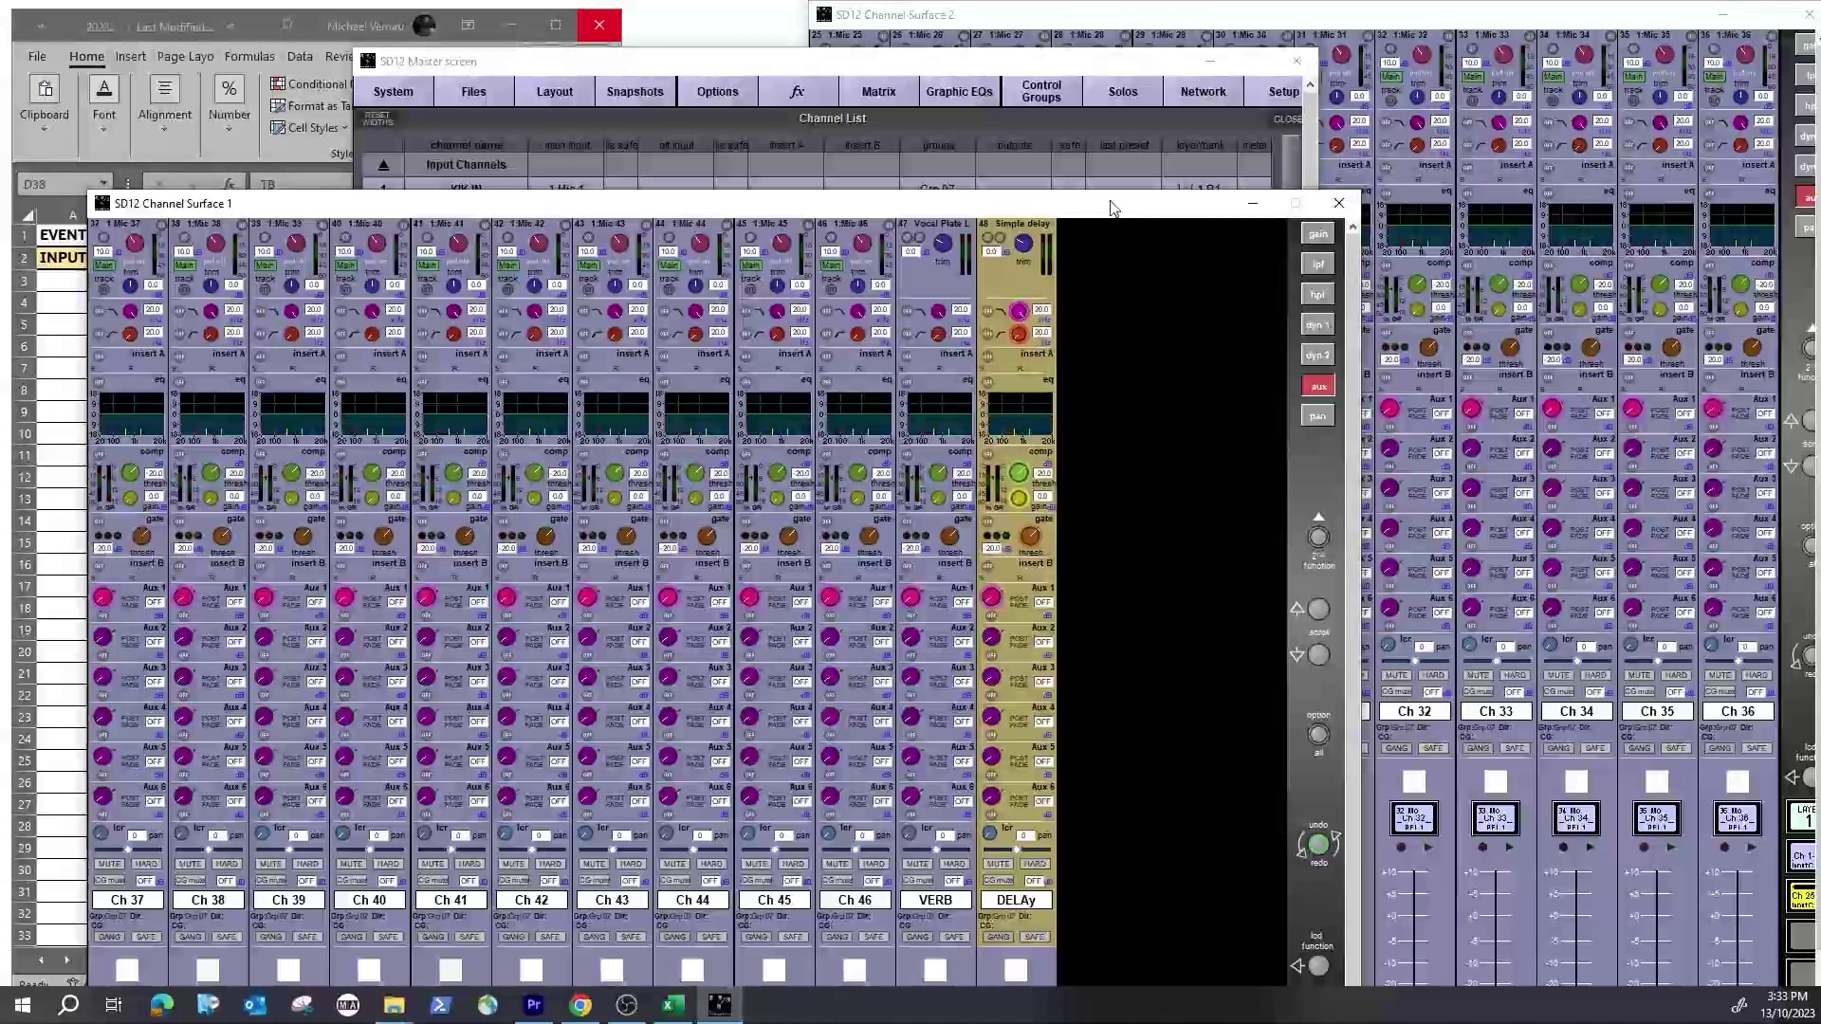
Step: Show the layer 2 groups 1 to 12 on Channel Surface 1 and the layer 2 auxes 1 to 12 on Channel Surface 2
left_click_drag(1115, 203, 1069, 15)
left_click(1281, 831)
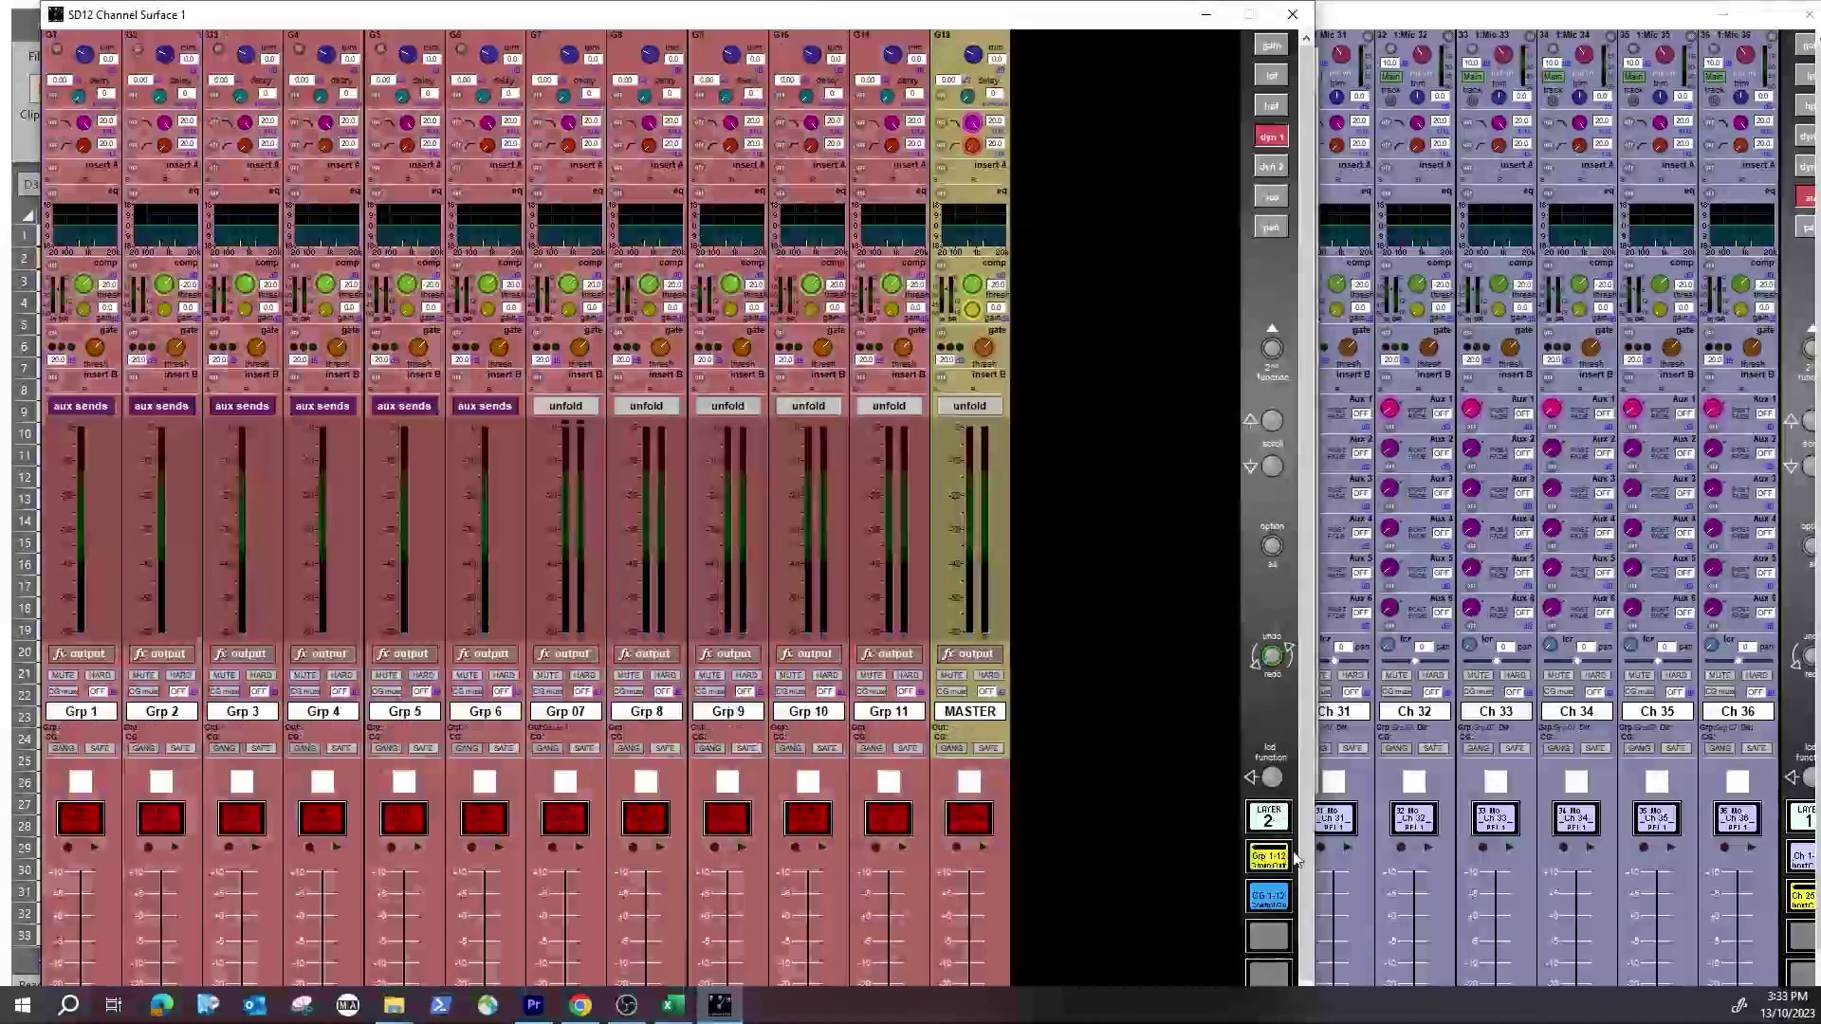
left_click(1442, 32)
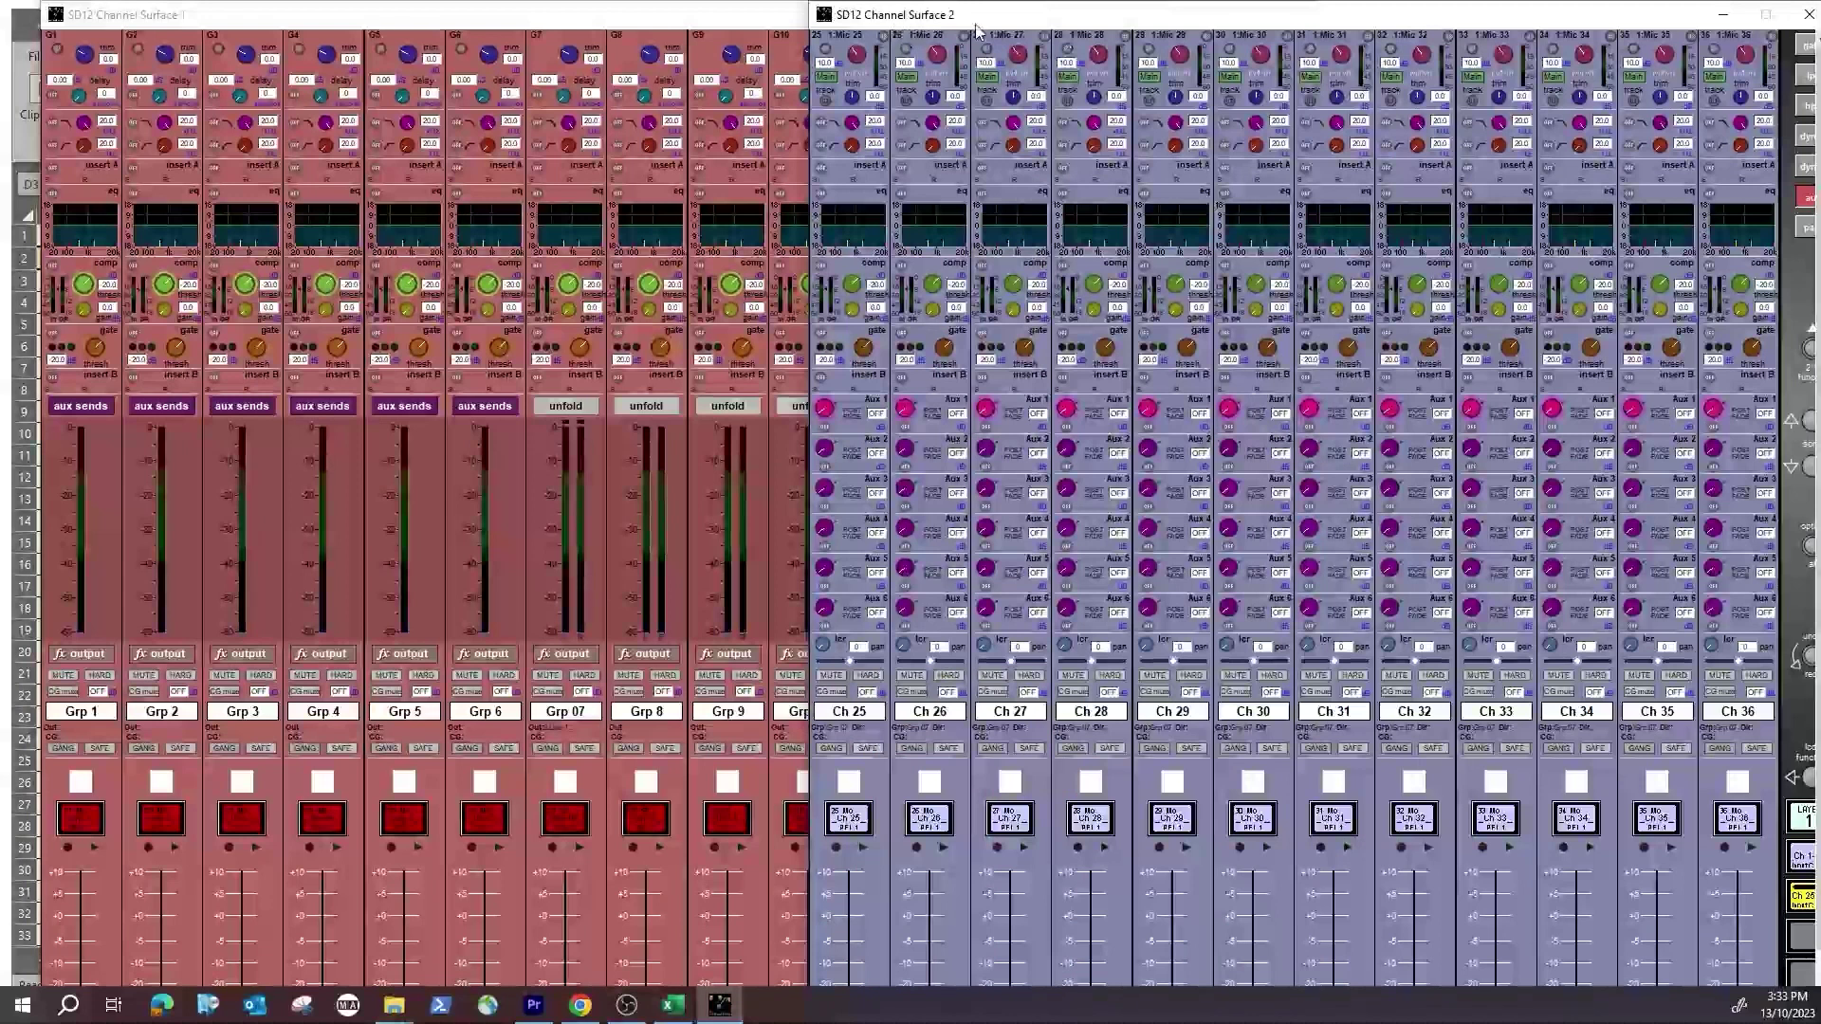
left_click_drag(1442, 32, 962, 31)
left_click(1309, 828)
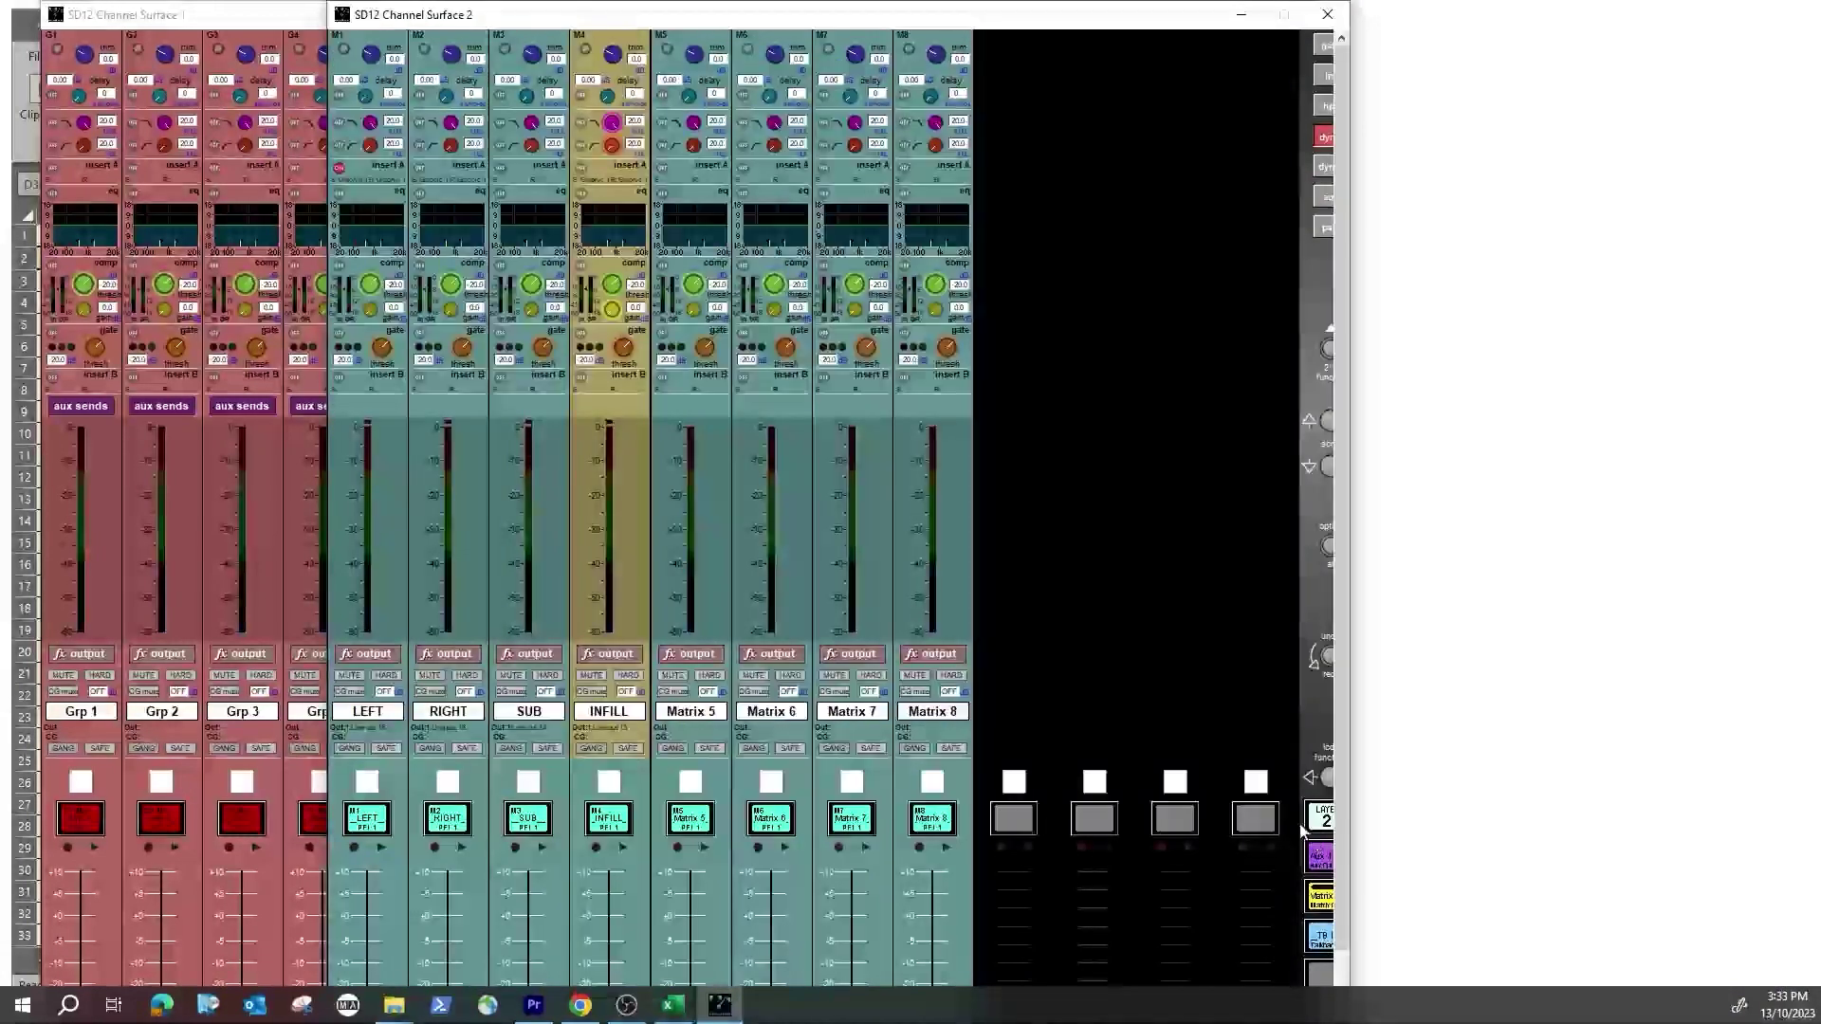
left_click(1321, 857)
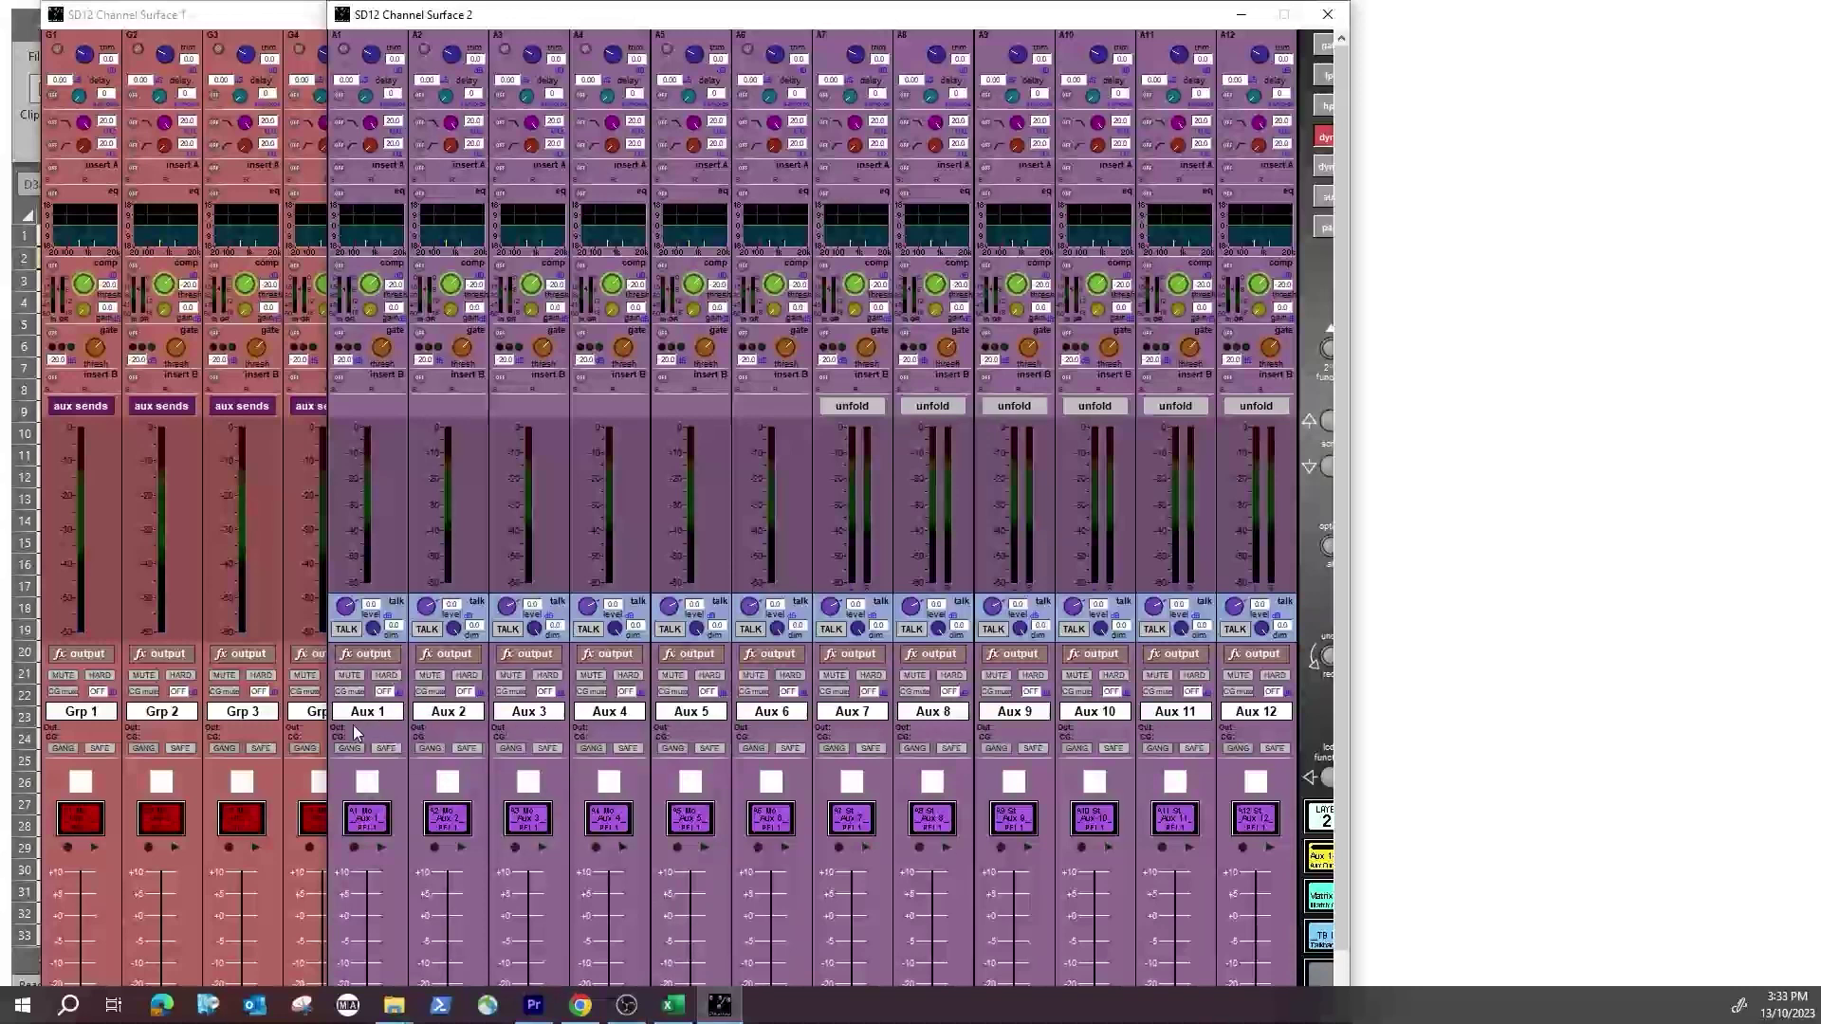
Step: Rename Aux 1 as VERB SND in its outputs settings
left_click(356, 730)
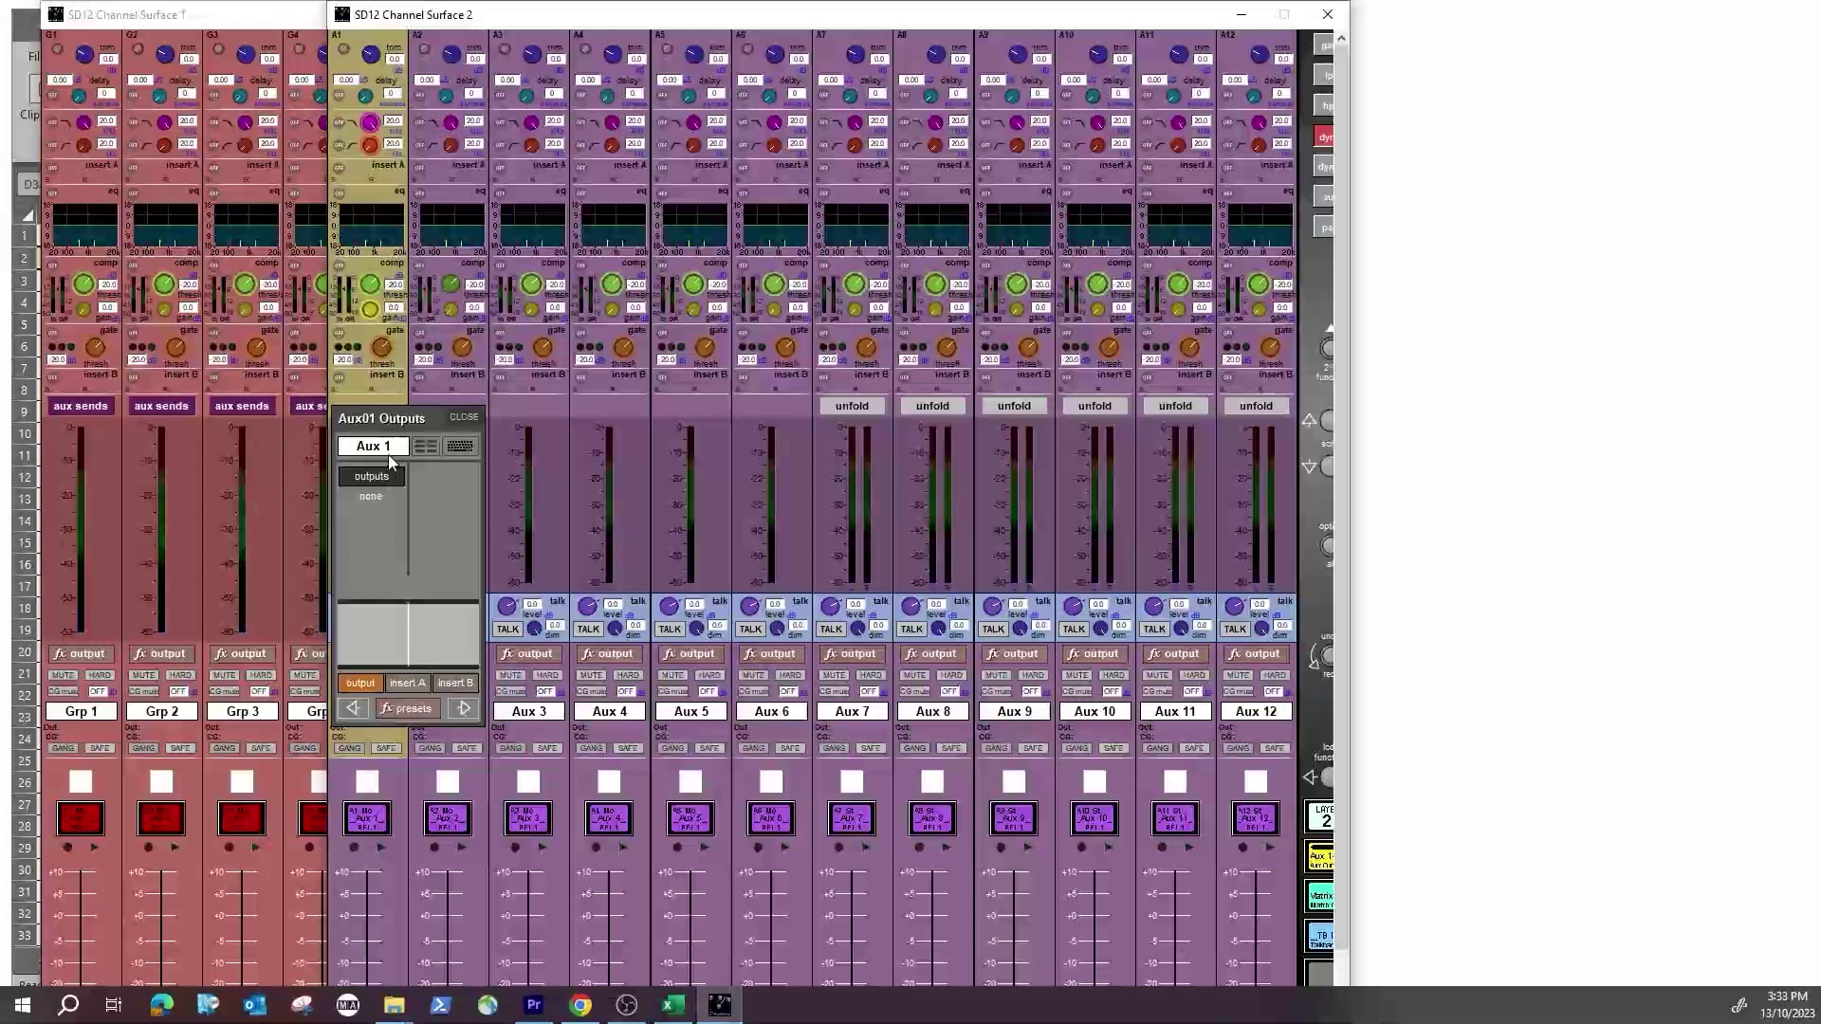
left_click(389, 449)
type("VERB")
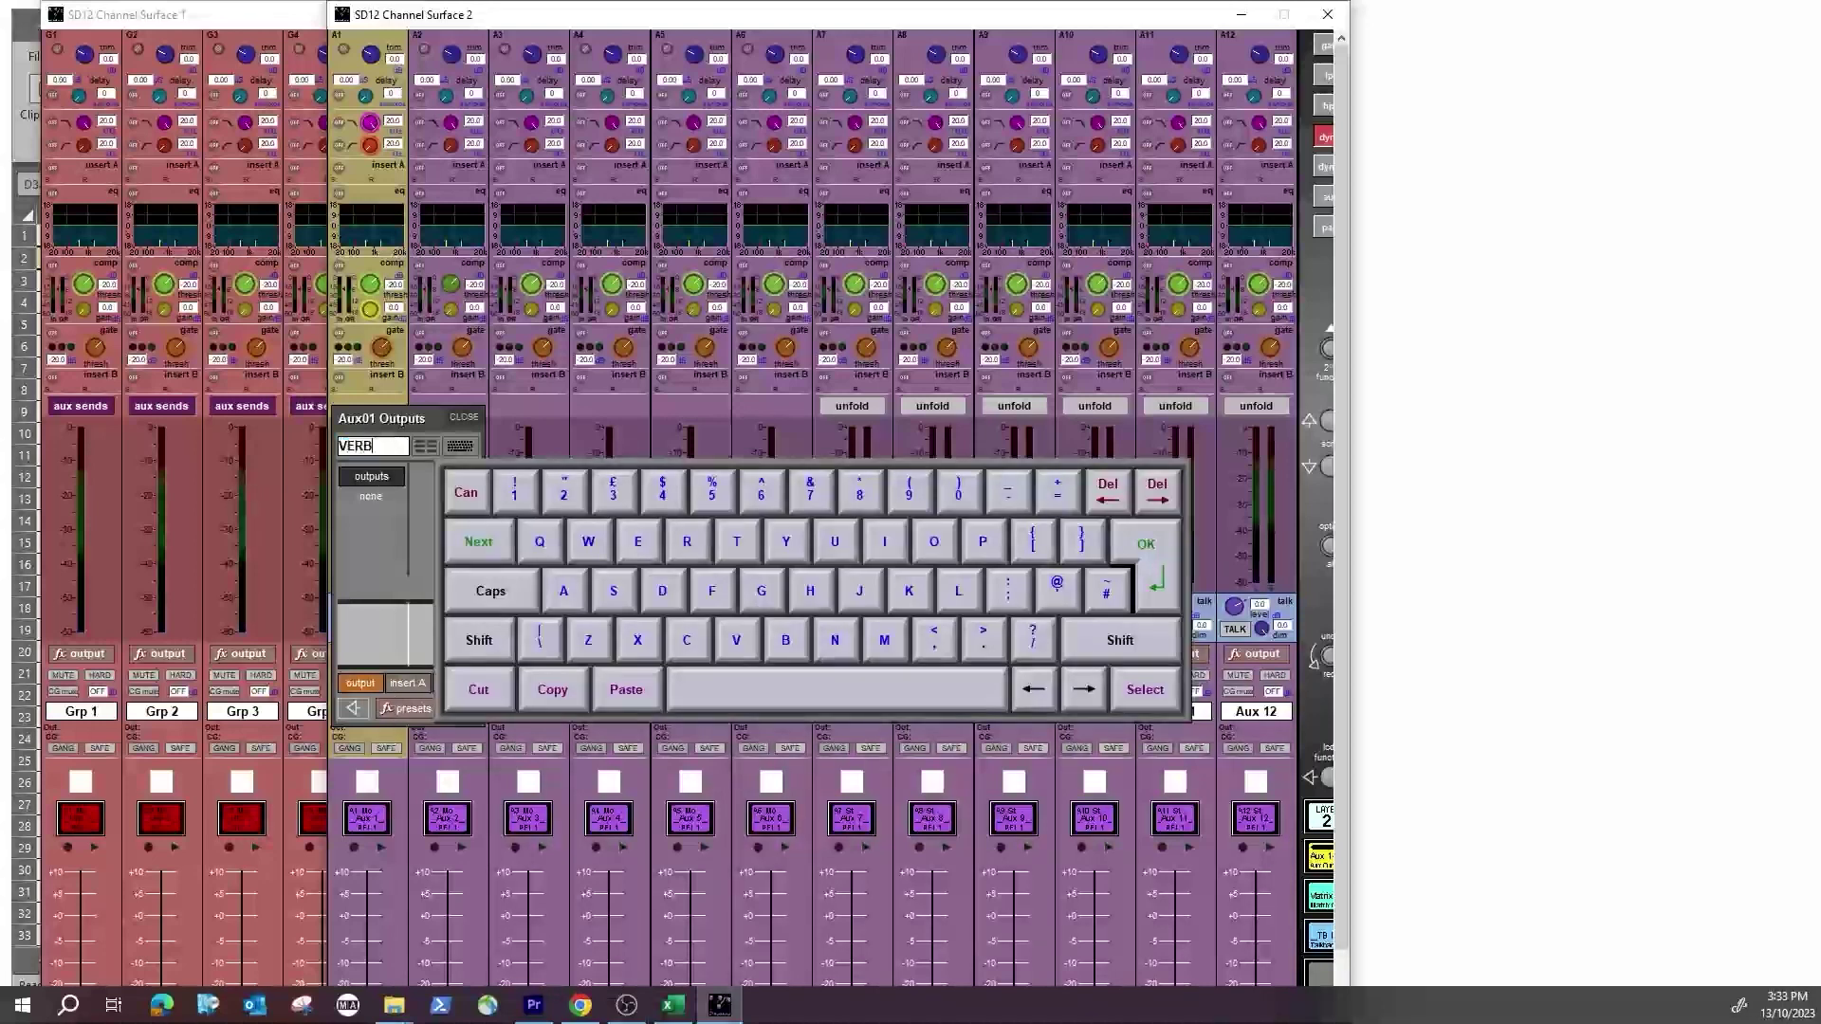
type(" SND")
key("Return")
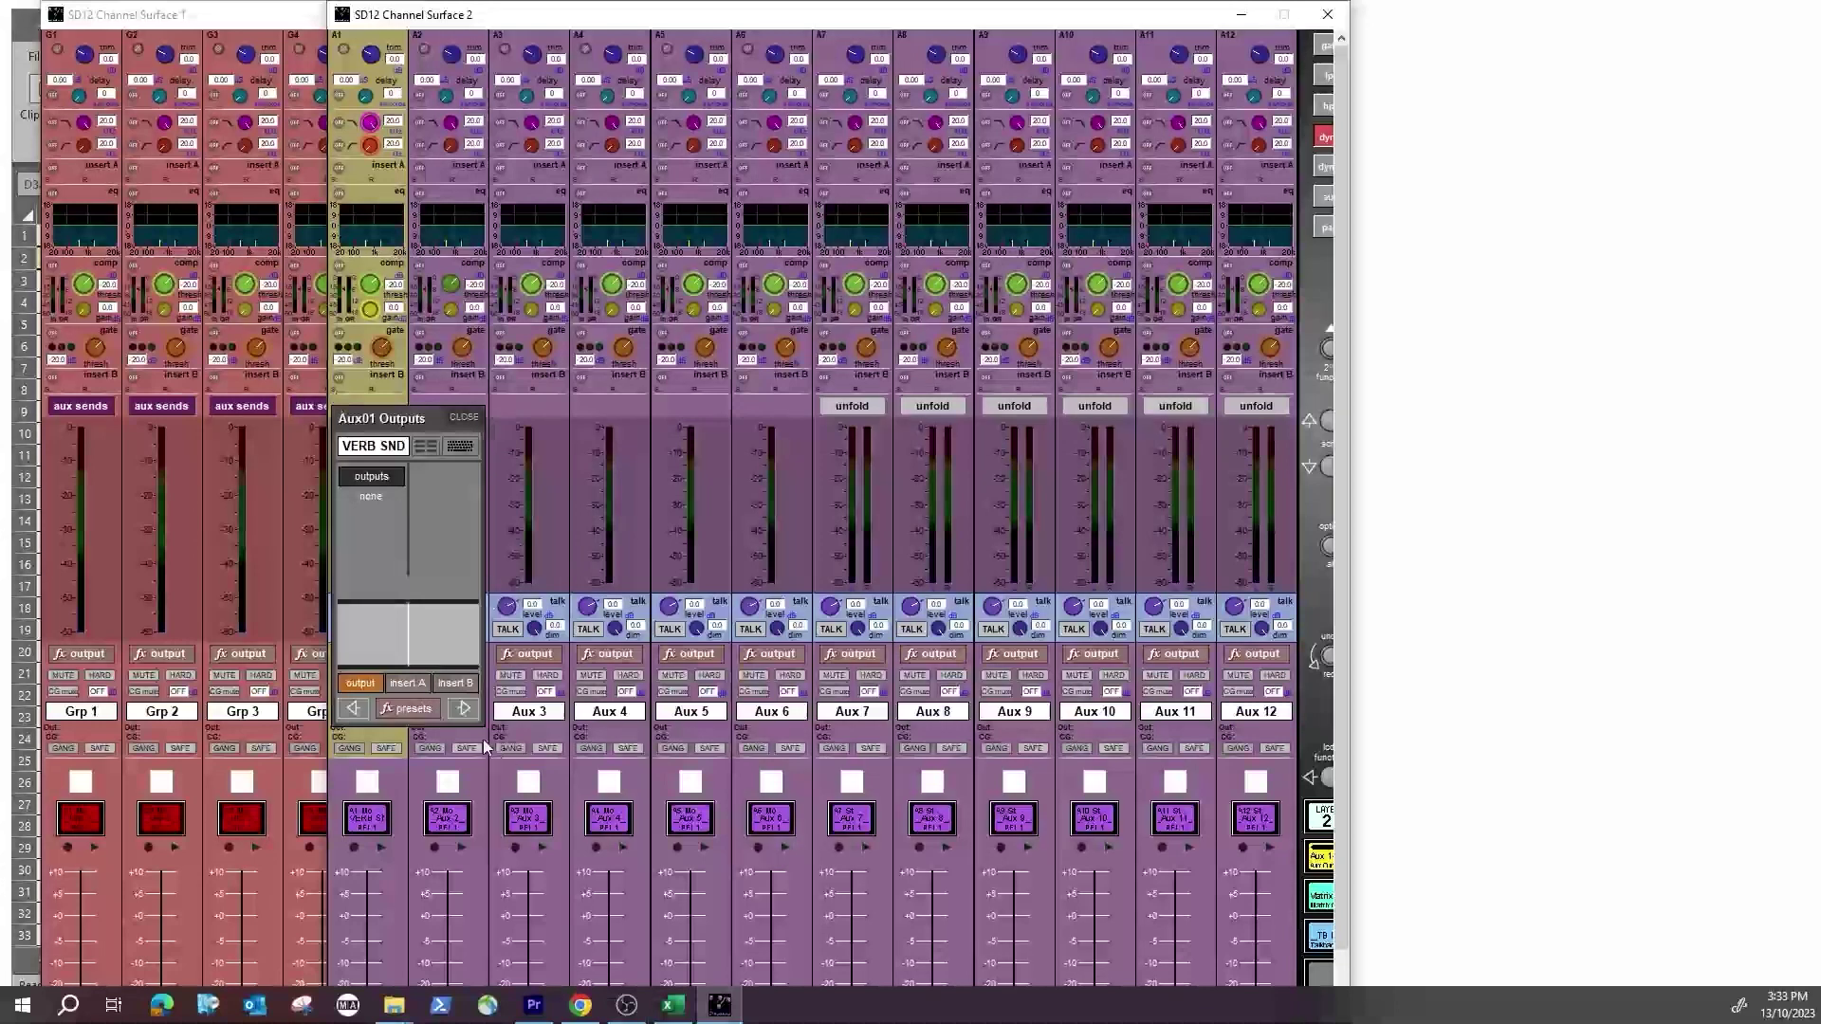
Step: Rename Aux 2 as DEL SND in its outputs settings and close them
left_click(464, 708)
left_click(461, 446)
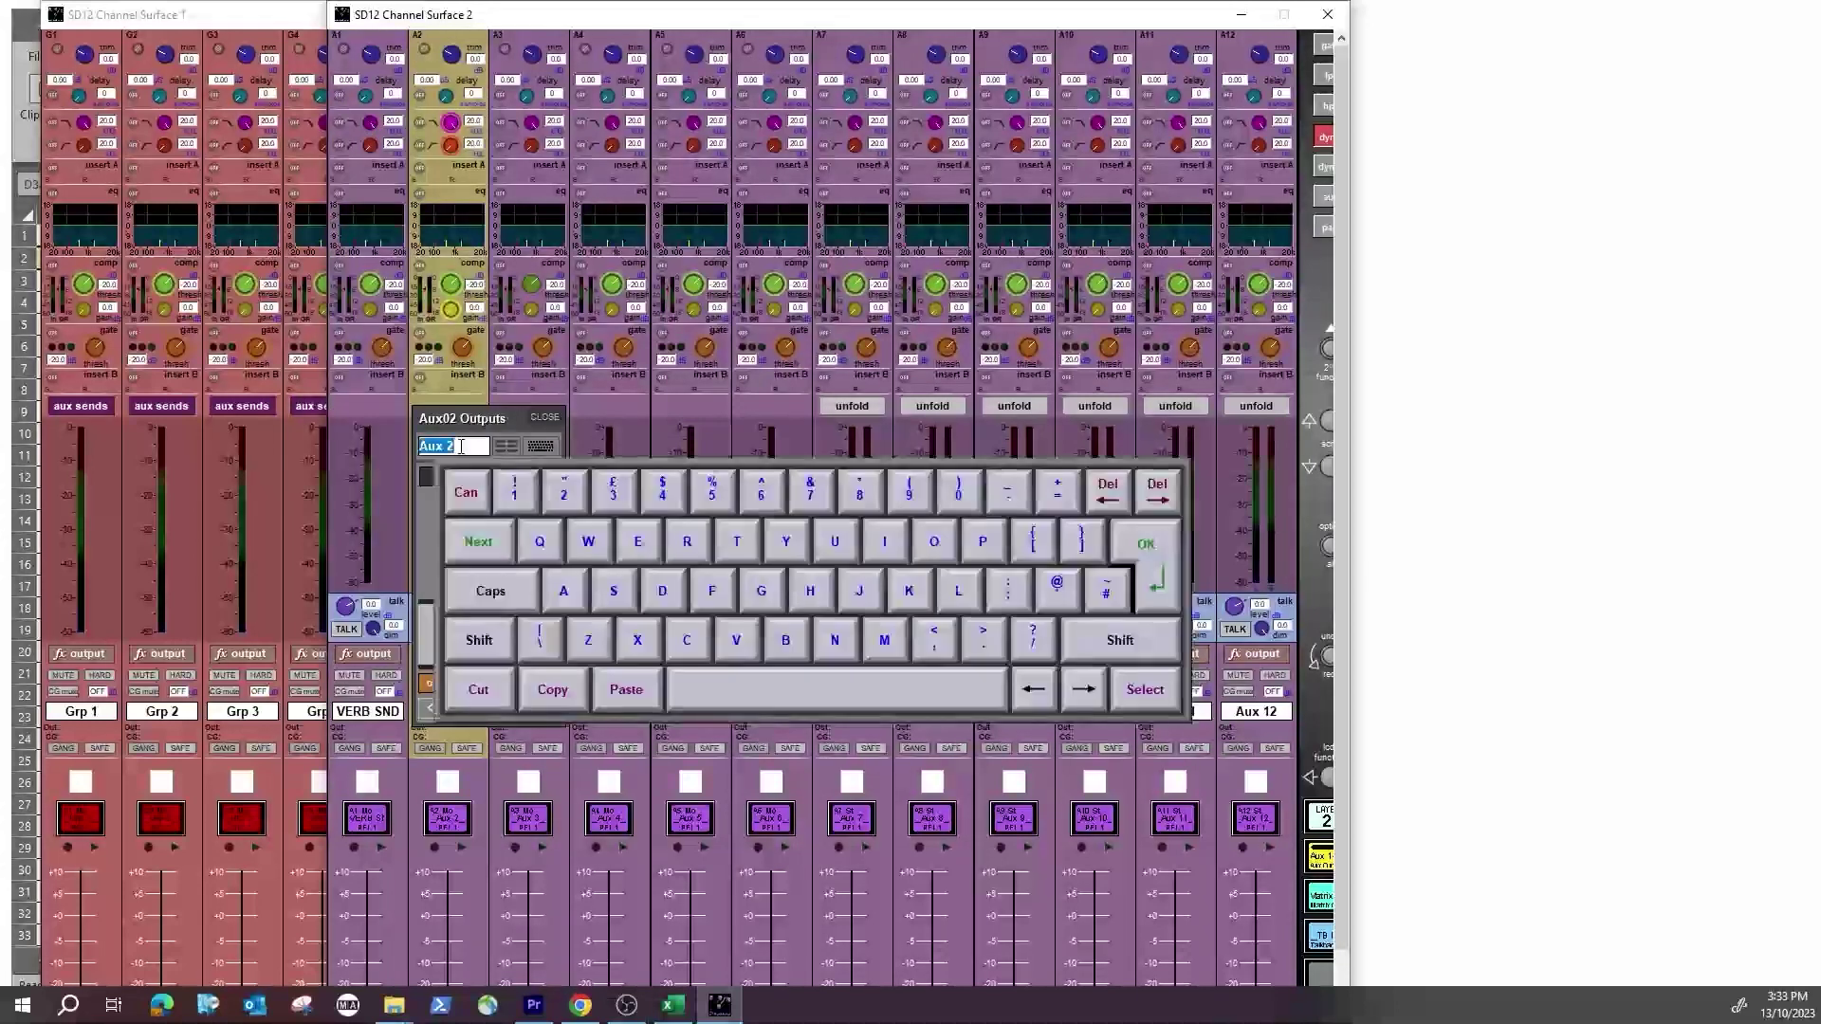
type("DEL ")
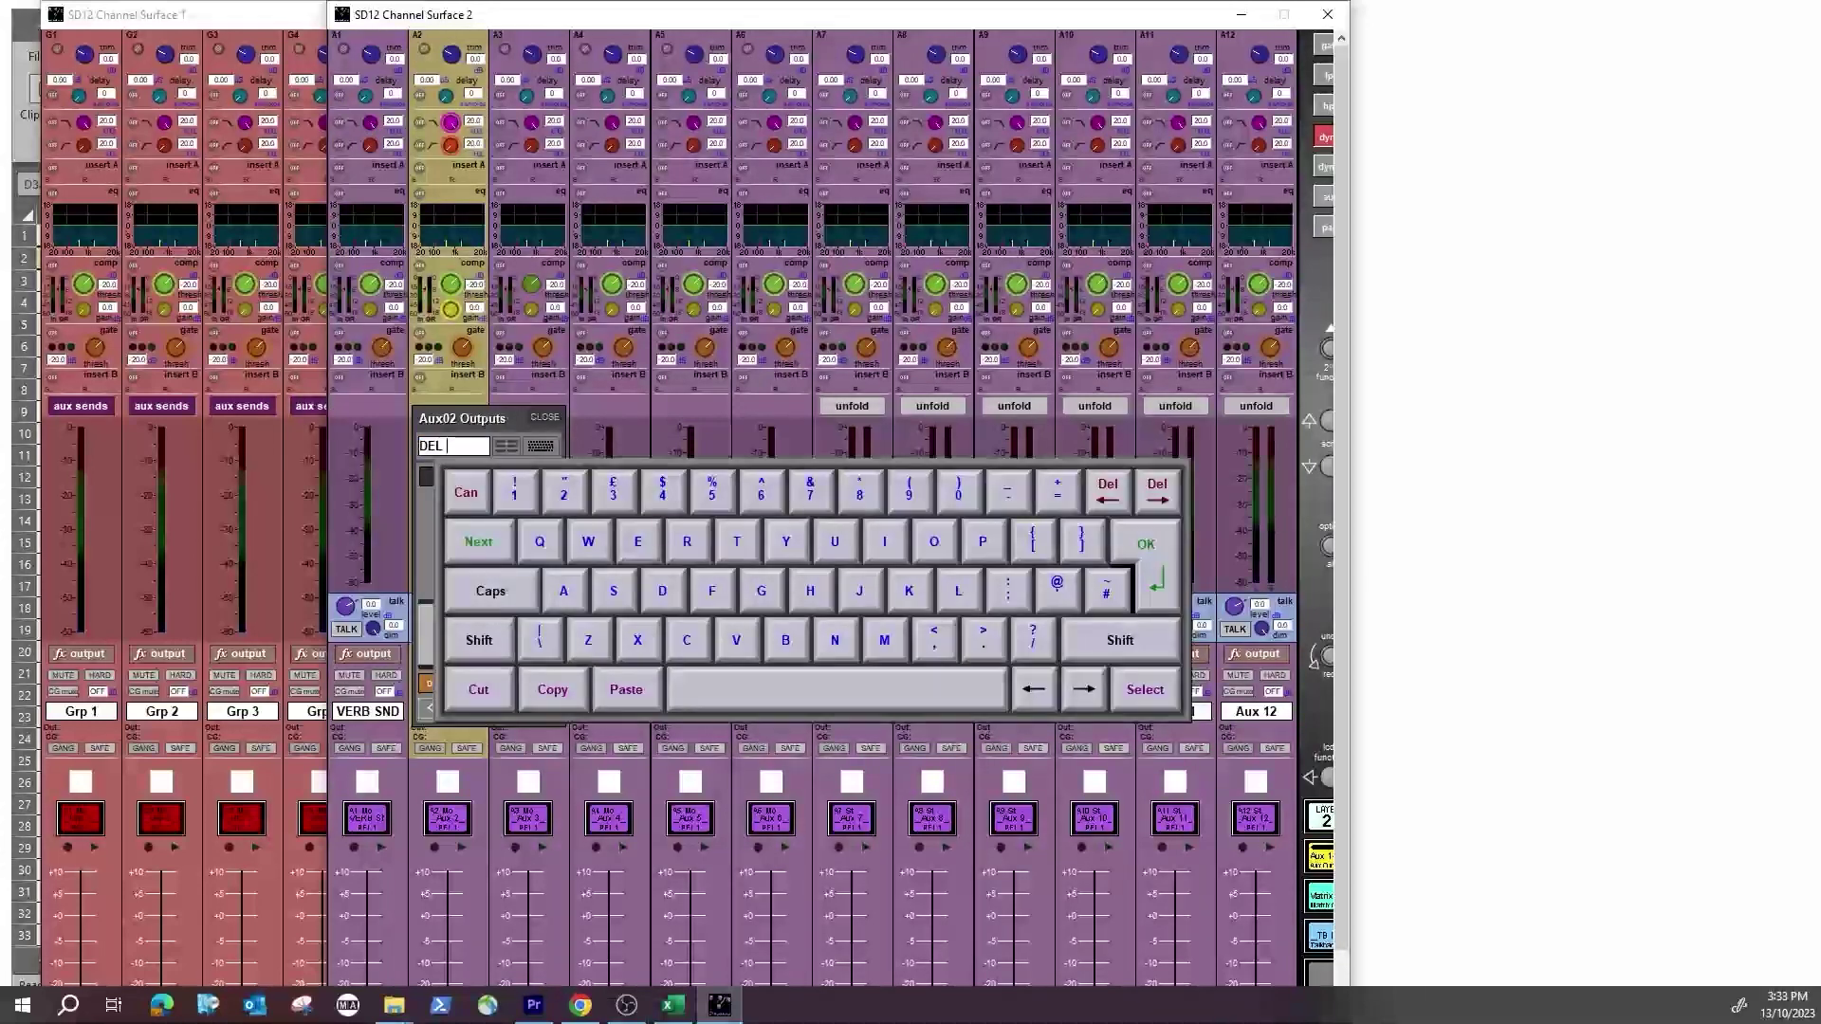
type("SND")
key("Return")
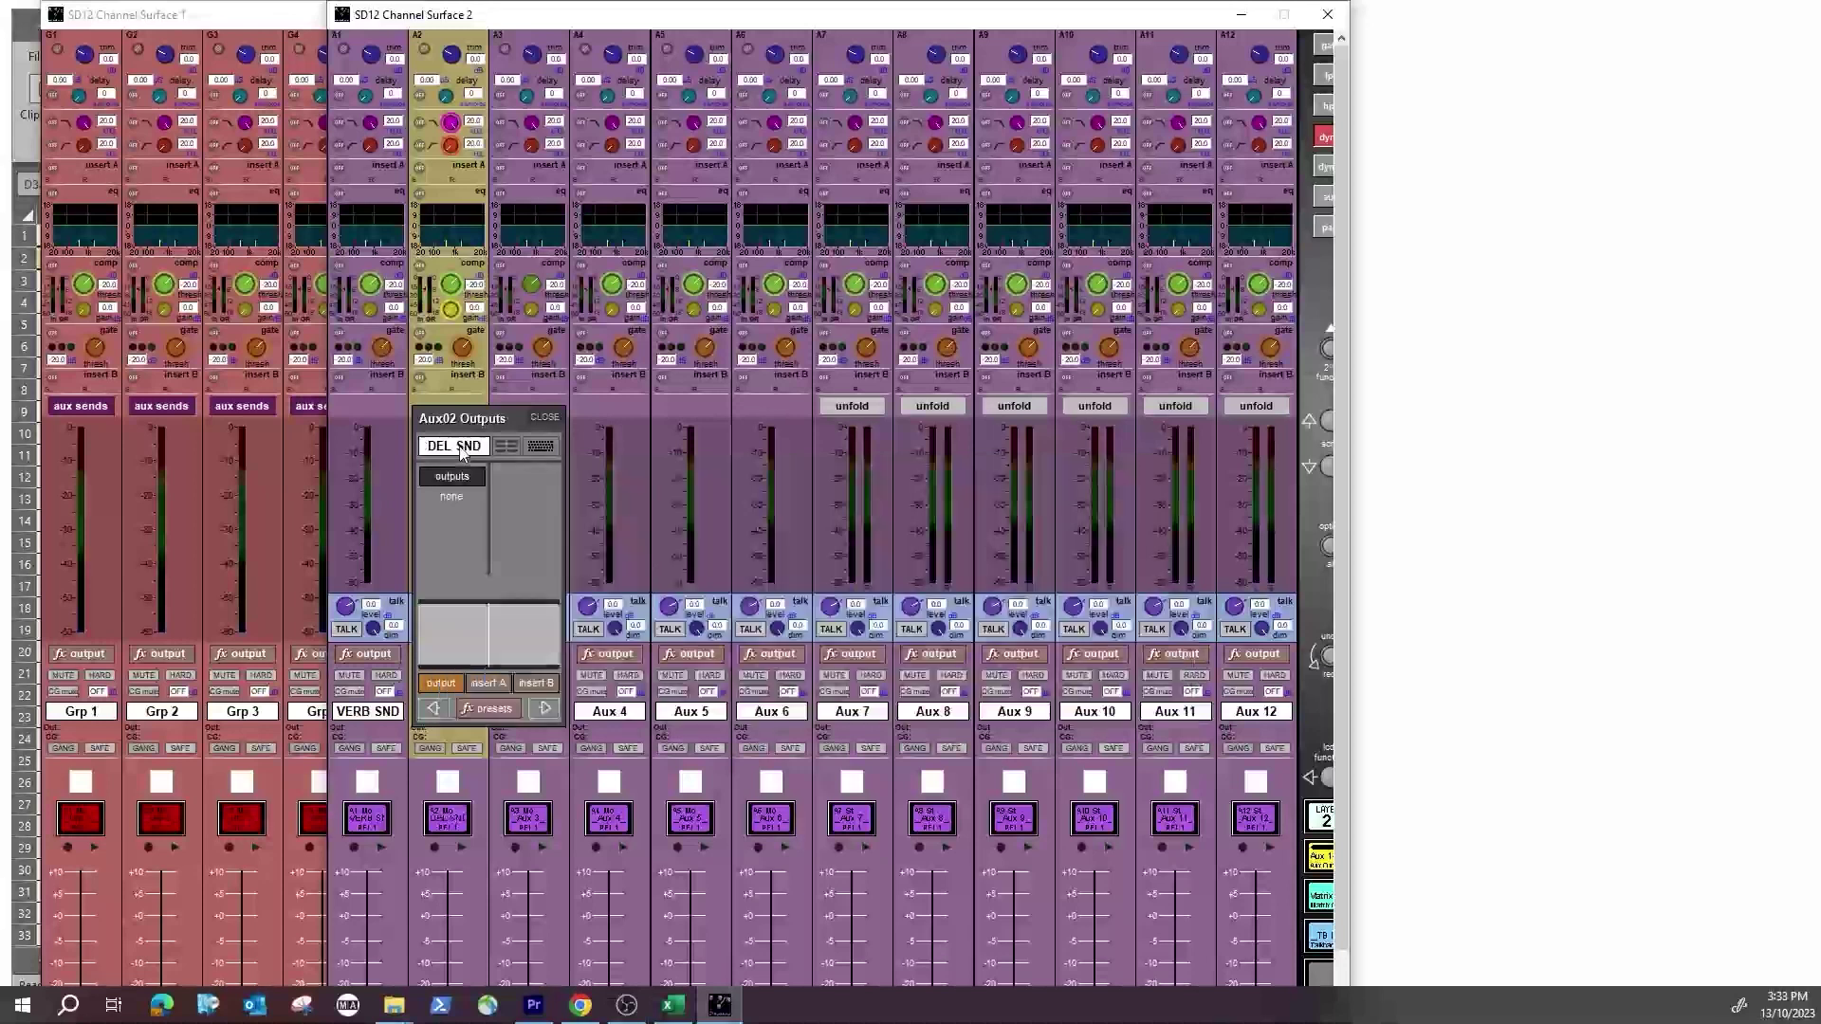
left_click(547, 419)
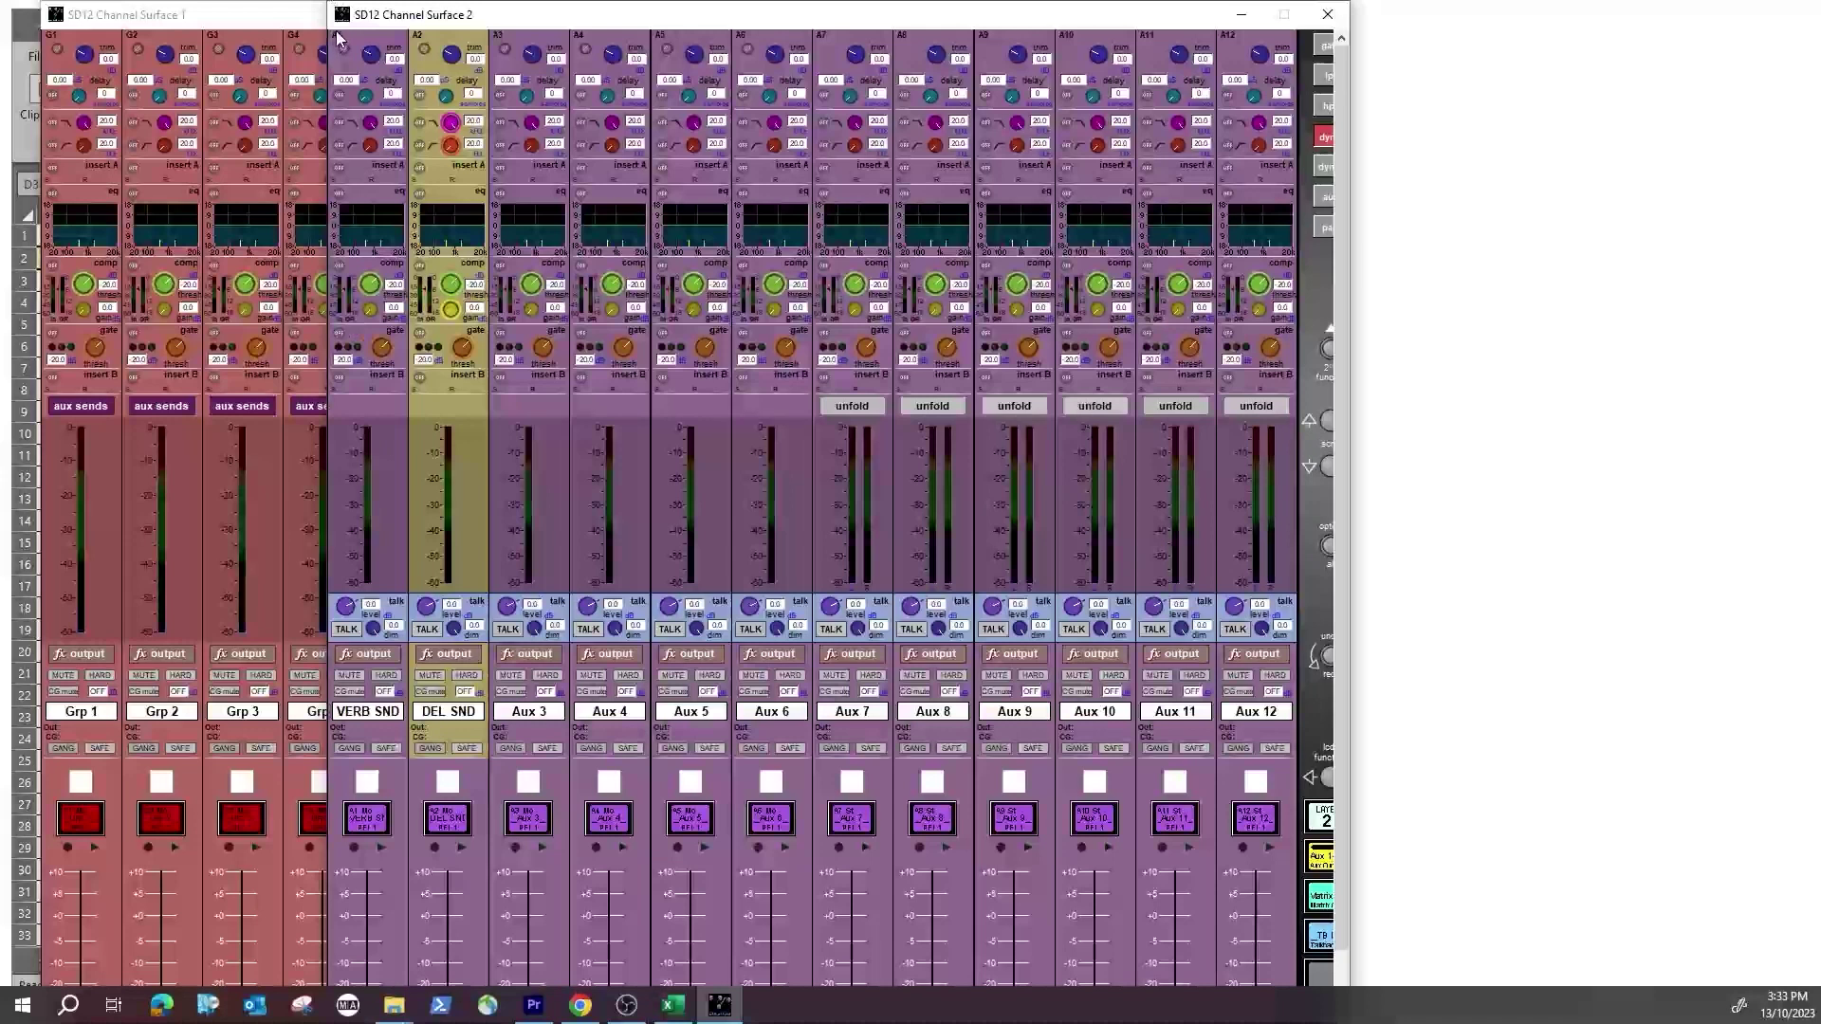
Step: Route the VERB SND aux output to the internal effects signal 1:Vocal Plate L, and close its routing and outputs settings
left_click(382, 734)
left_click(379, 478)
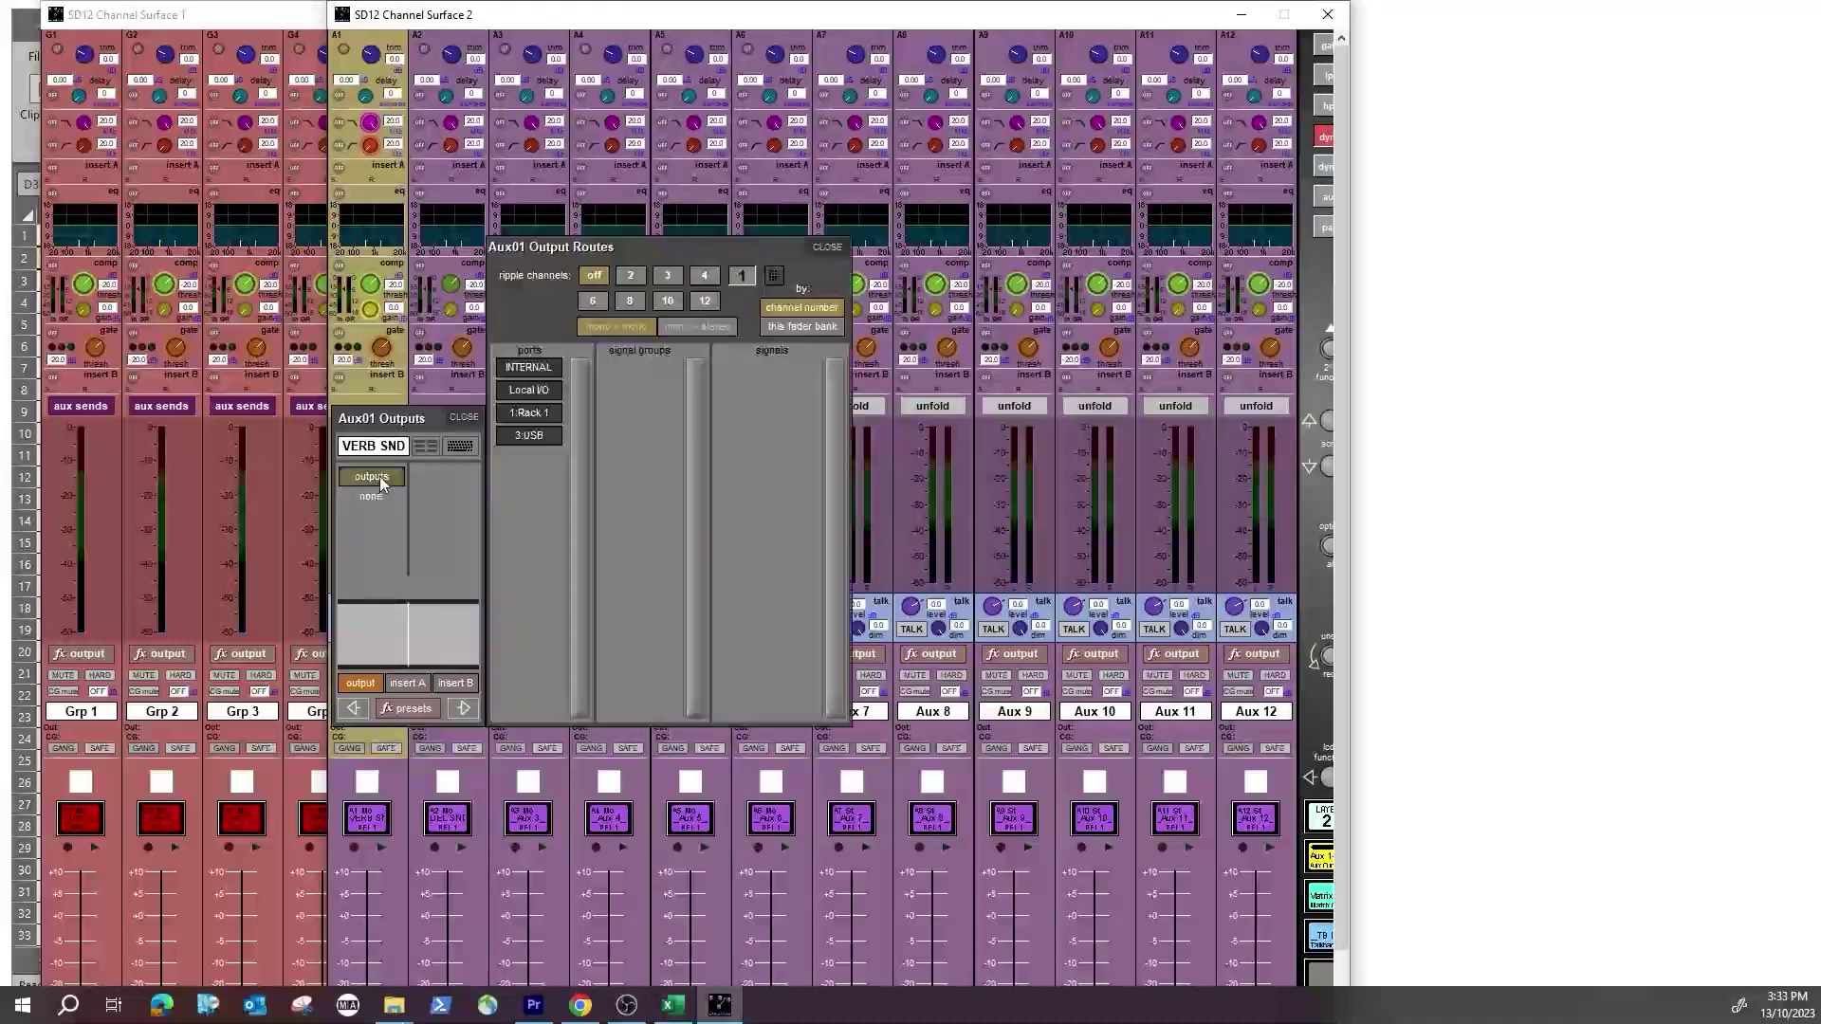
left_click(658, 392)
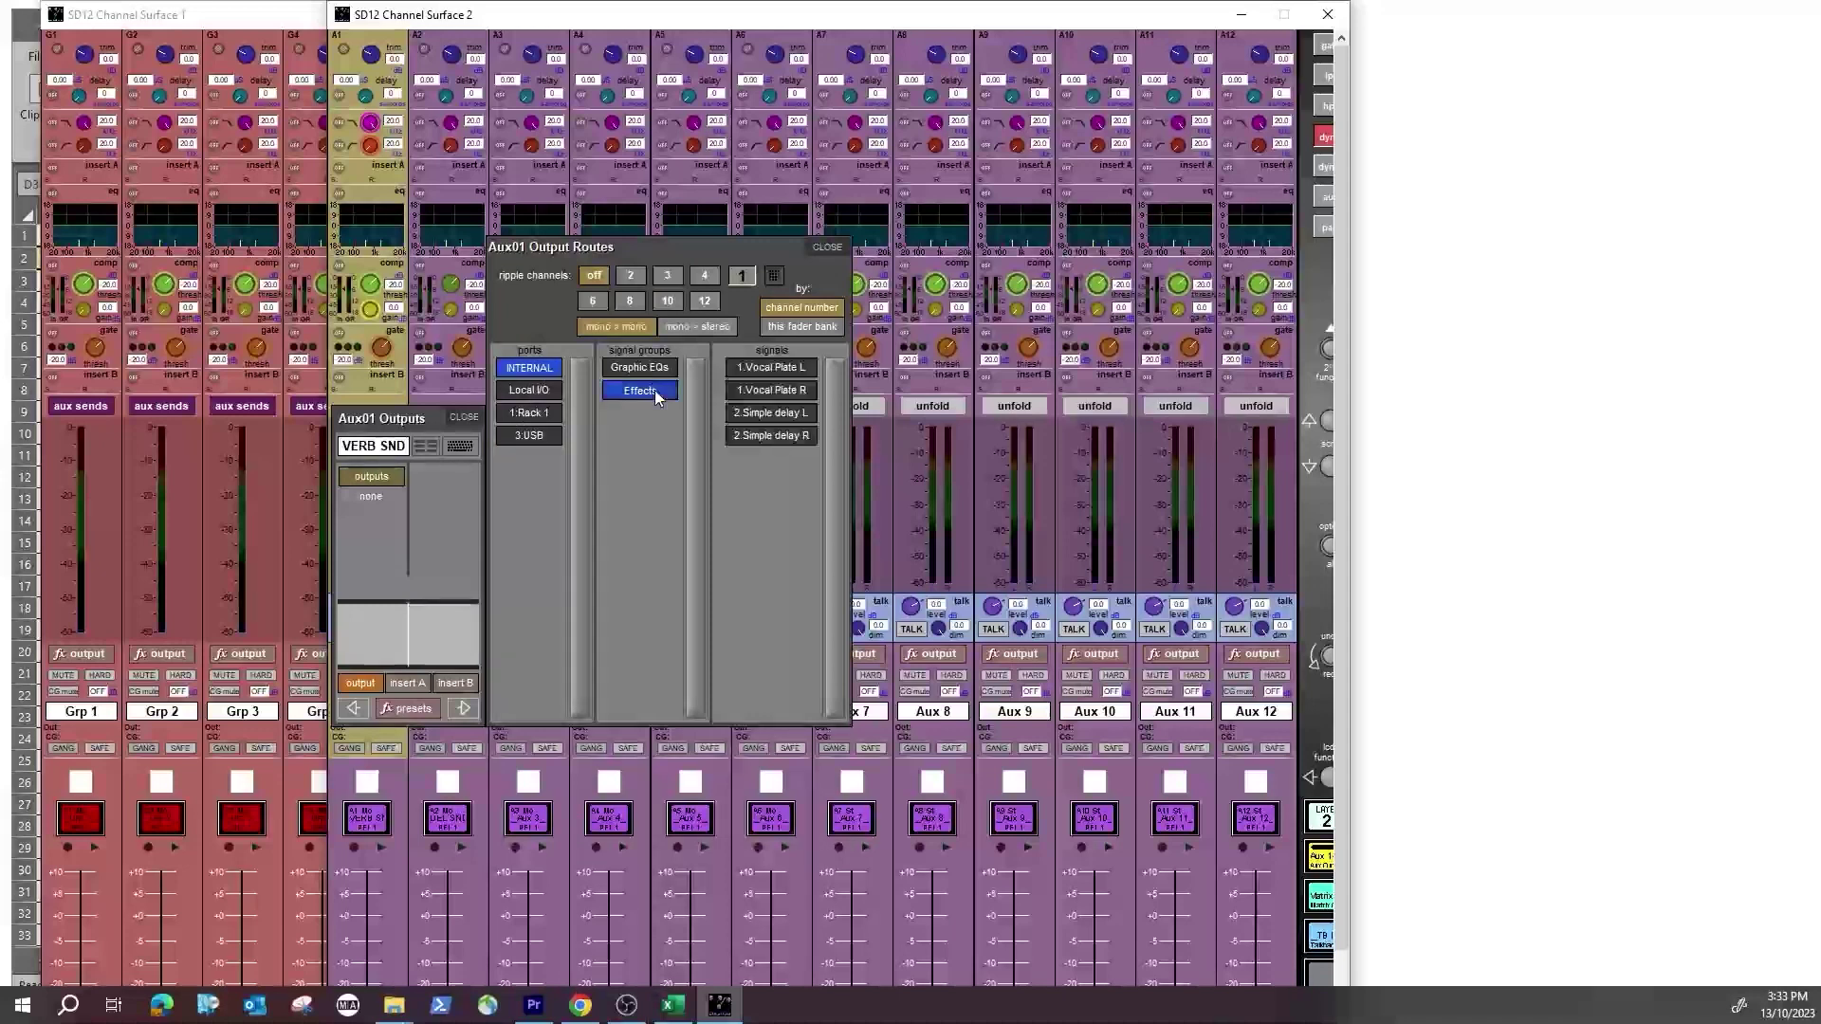
left_click(770, 369)
left_click(824, 246)
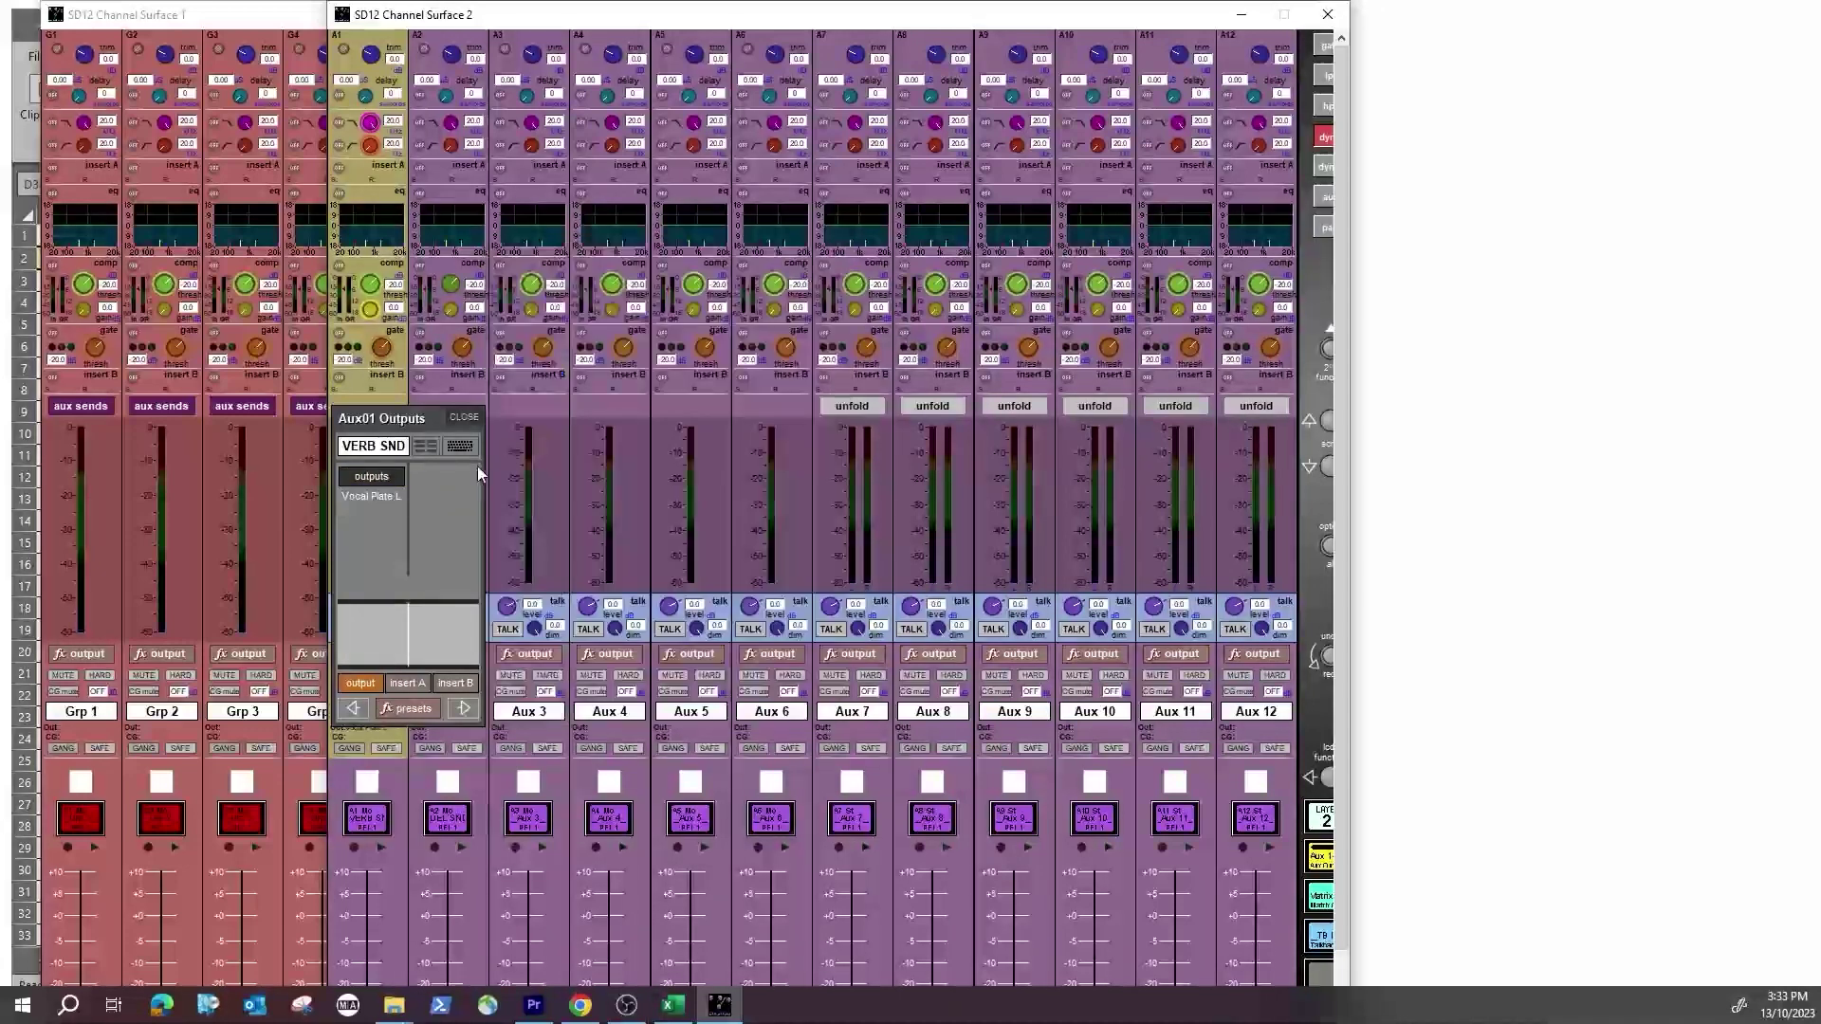
left_click(469, 423)
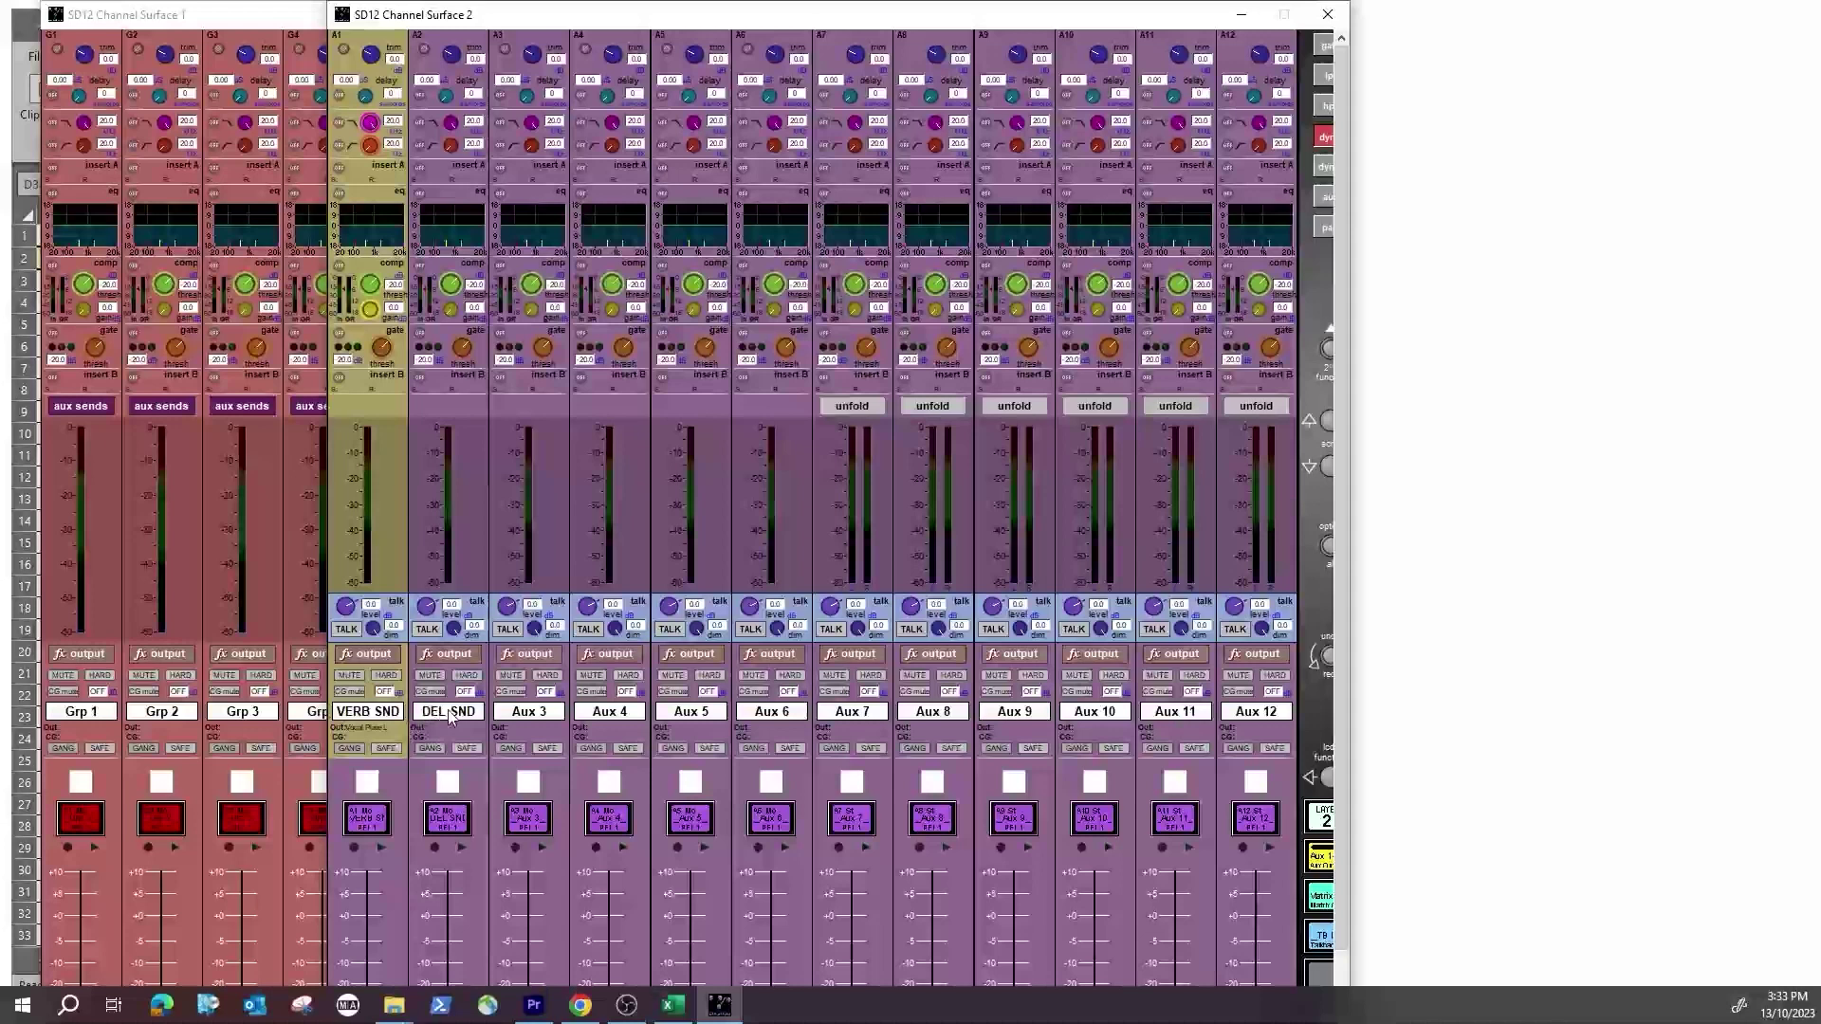
Step: Route the DEL SND aux output to the internal effects signal 2:Simple delay L, and close its routing and outputs settings
left_click(450, 715)
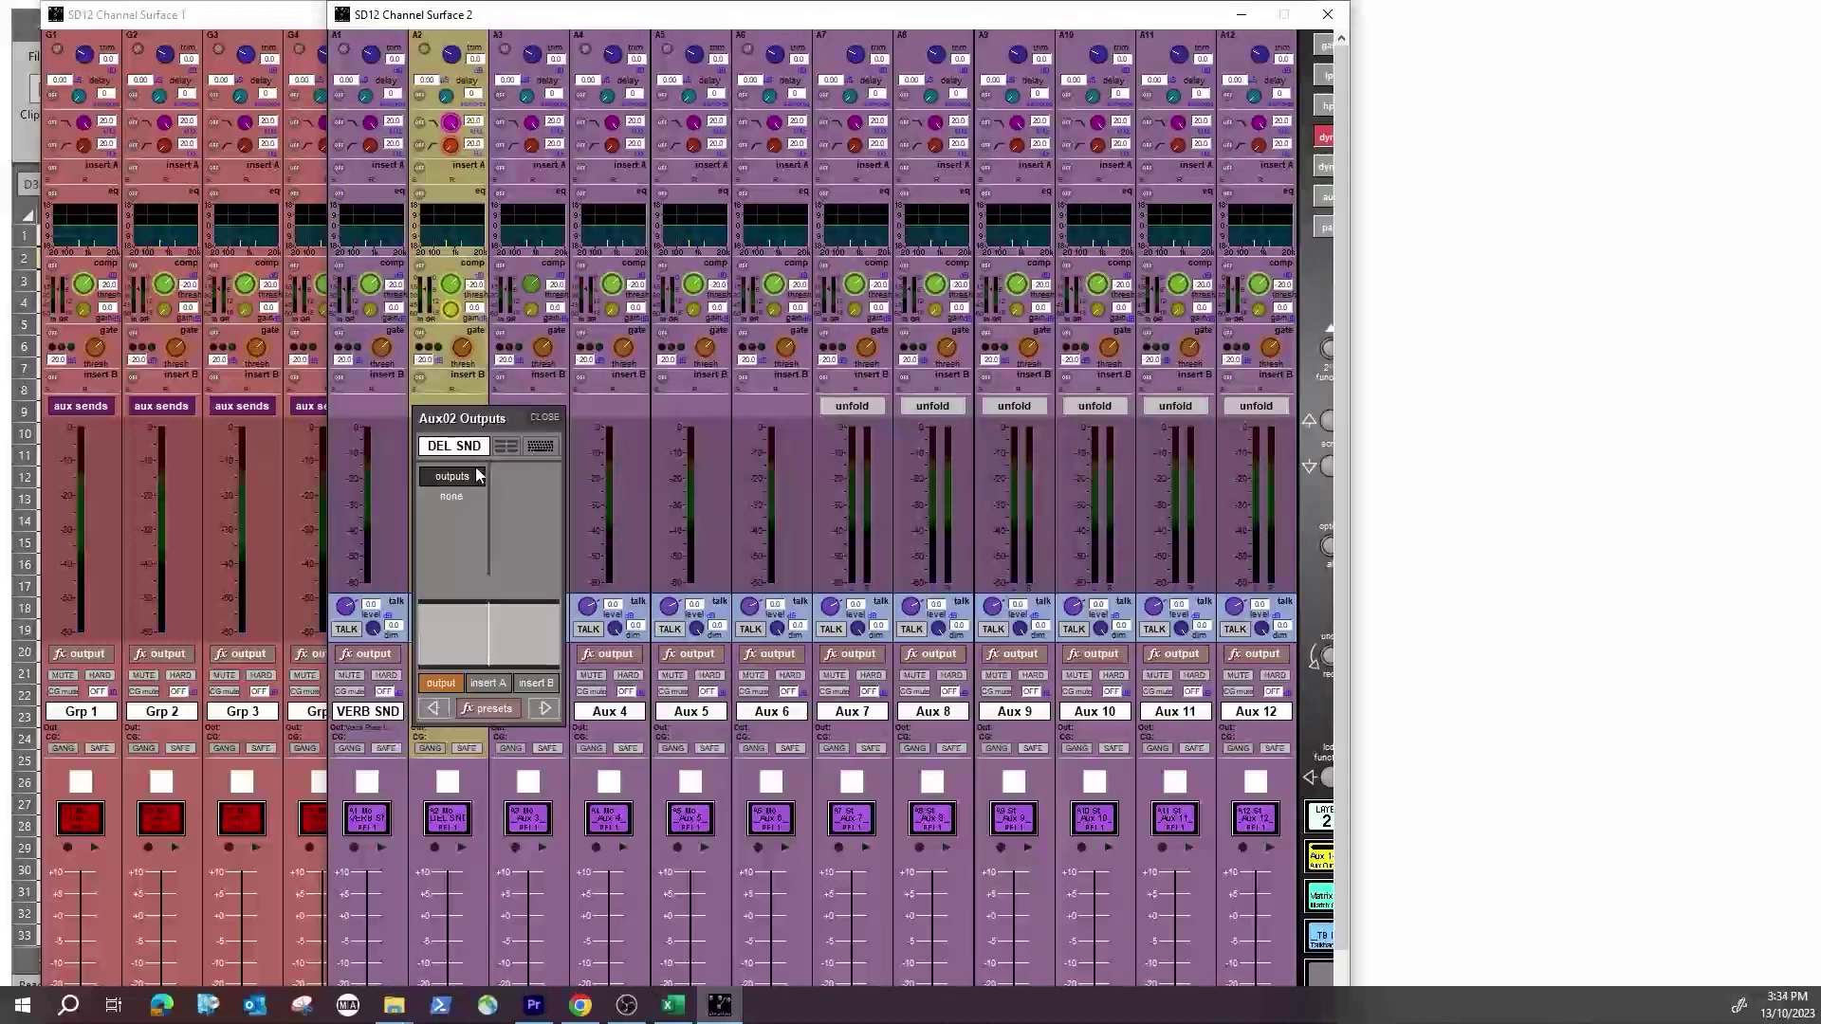
left_click(476, 472)
left_click(624, 369)
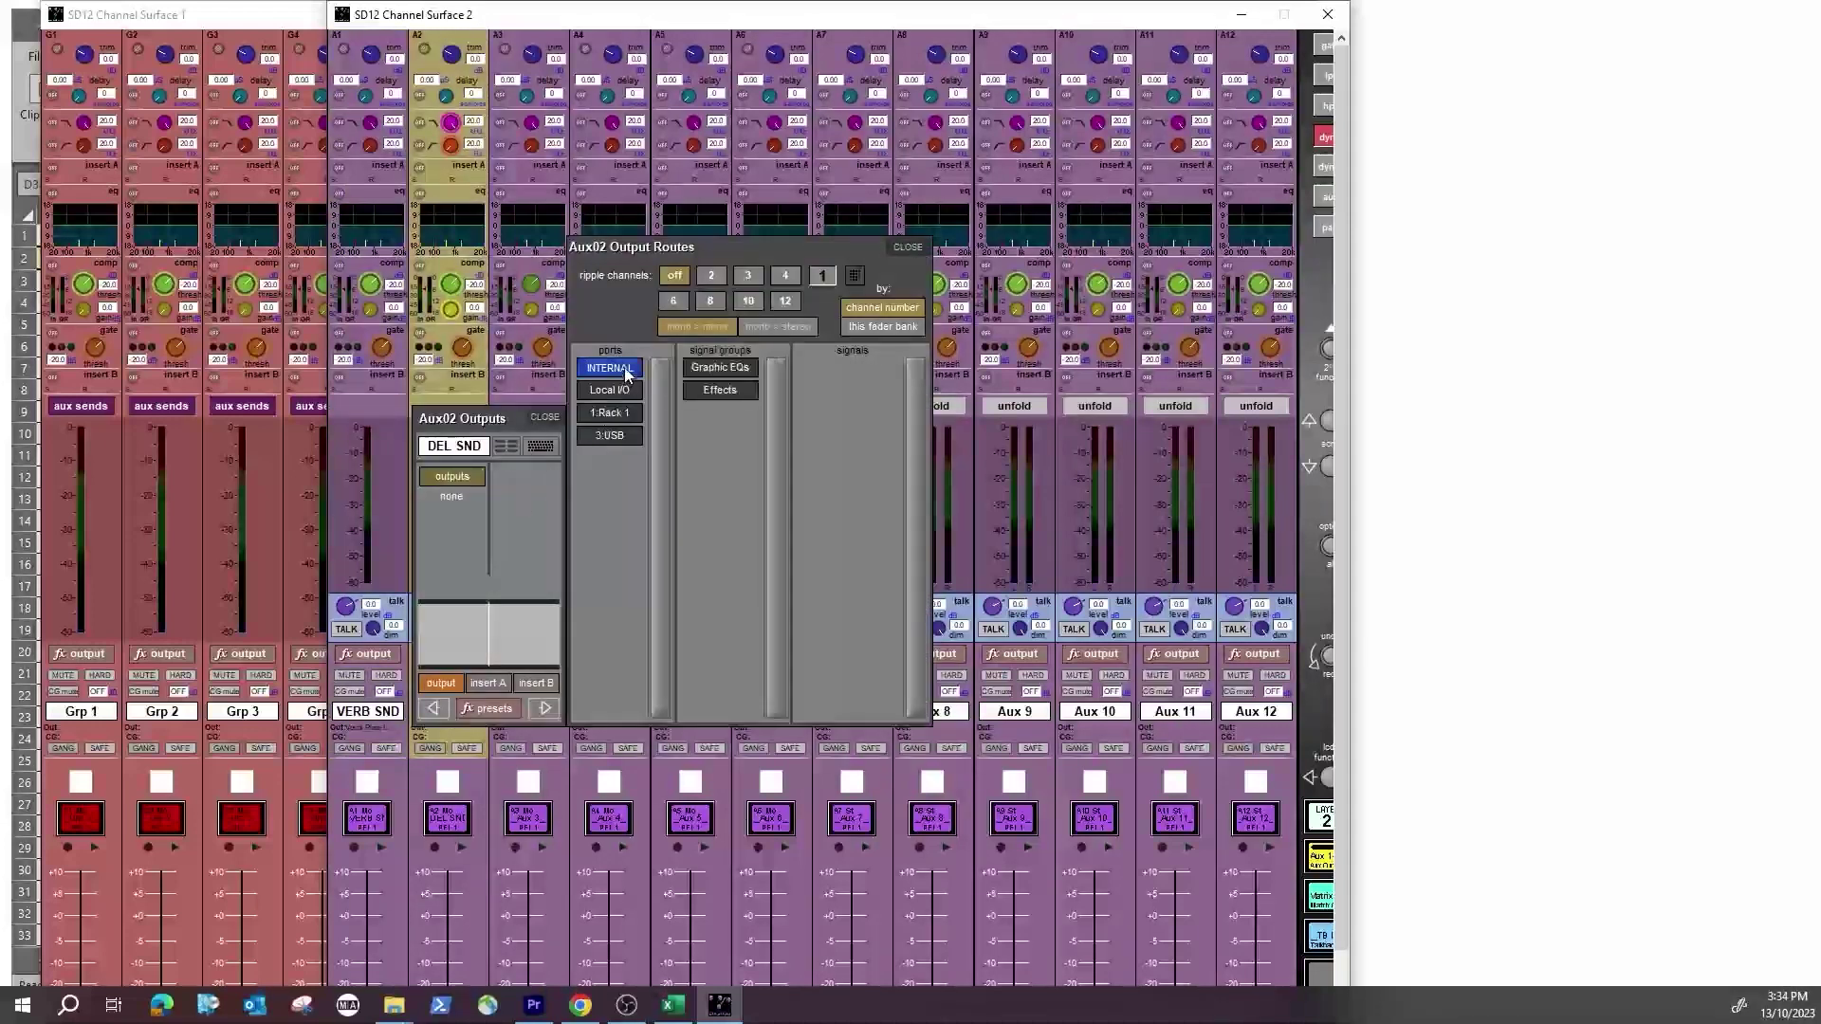
left_click(713, 390)
left_click(825, 414)
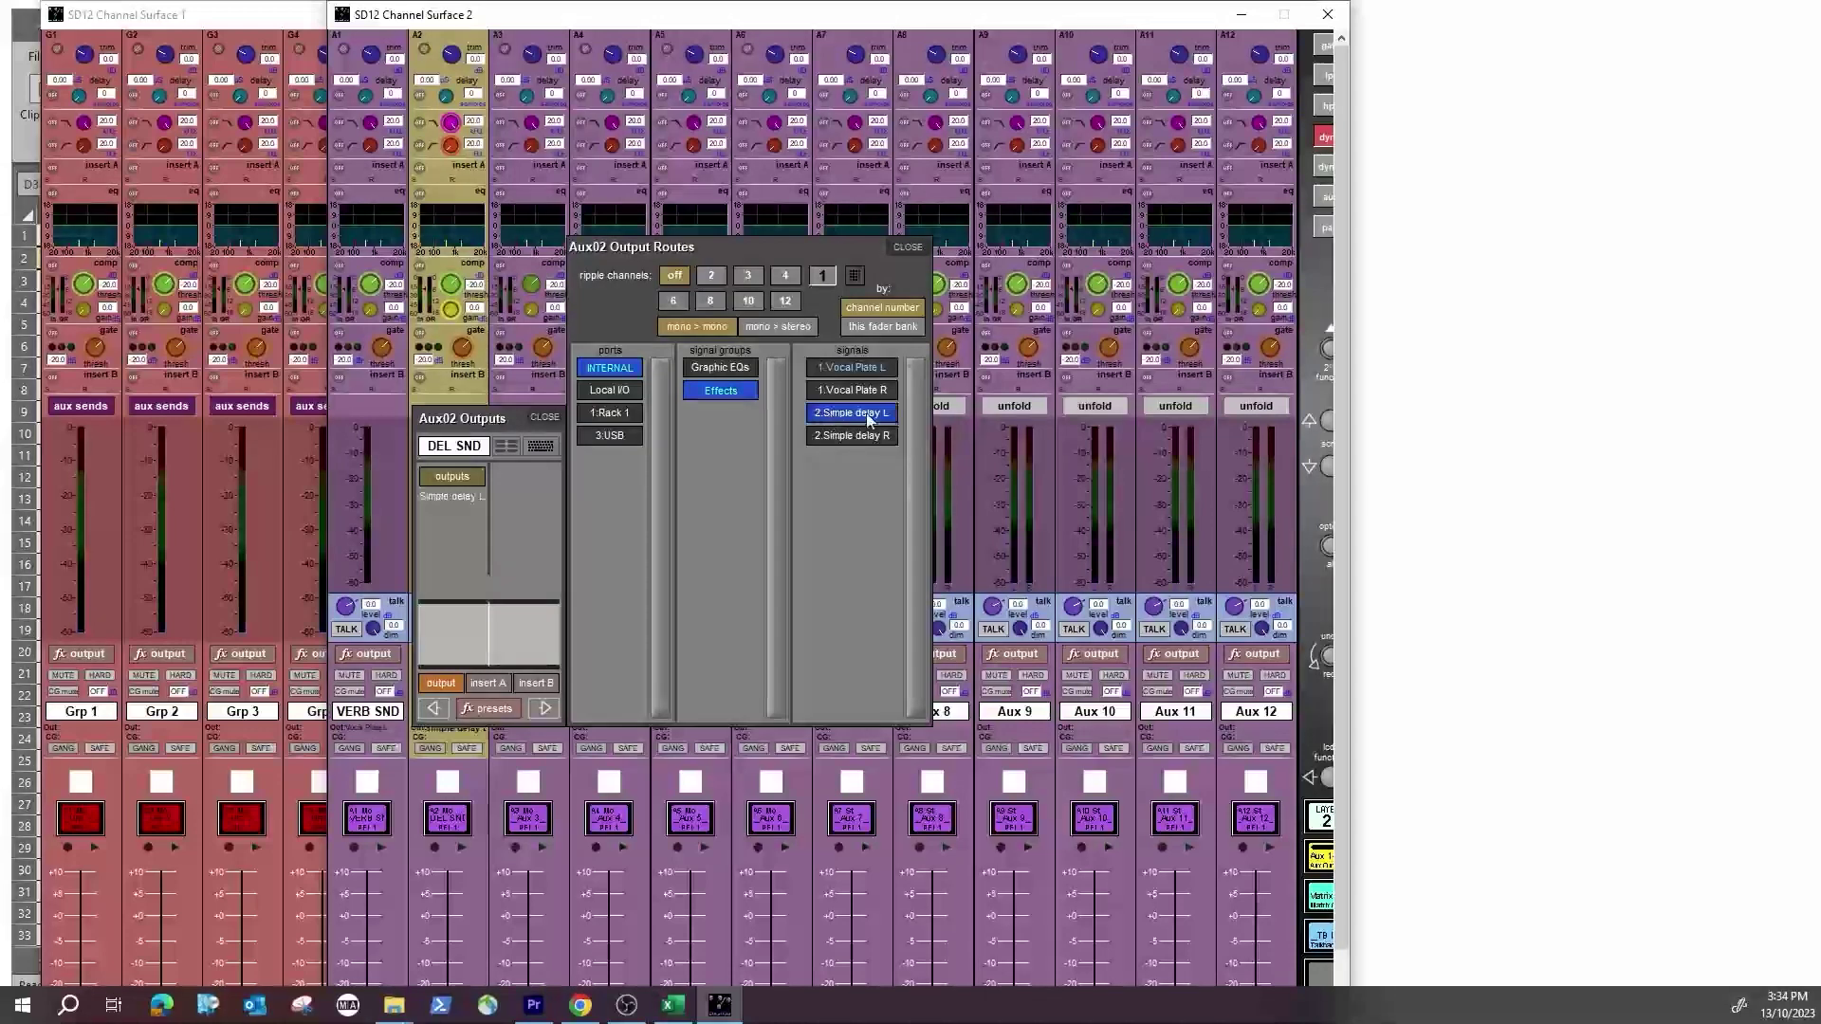
left_click(908, 248)
left_click(544, 419)
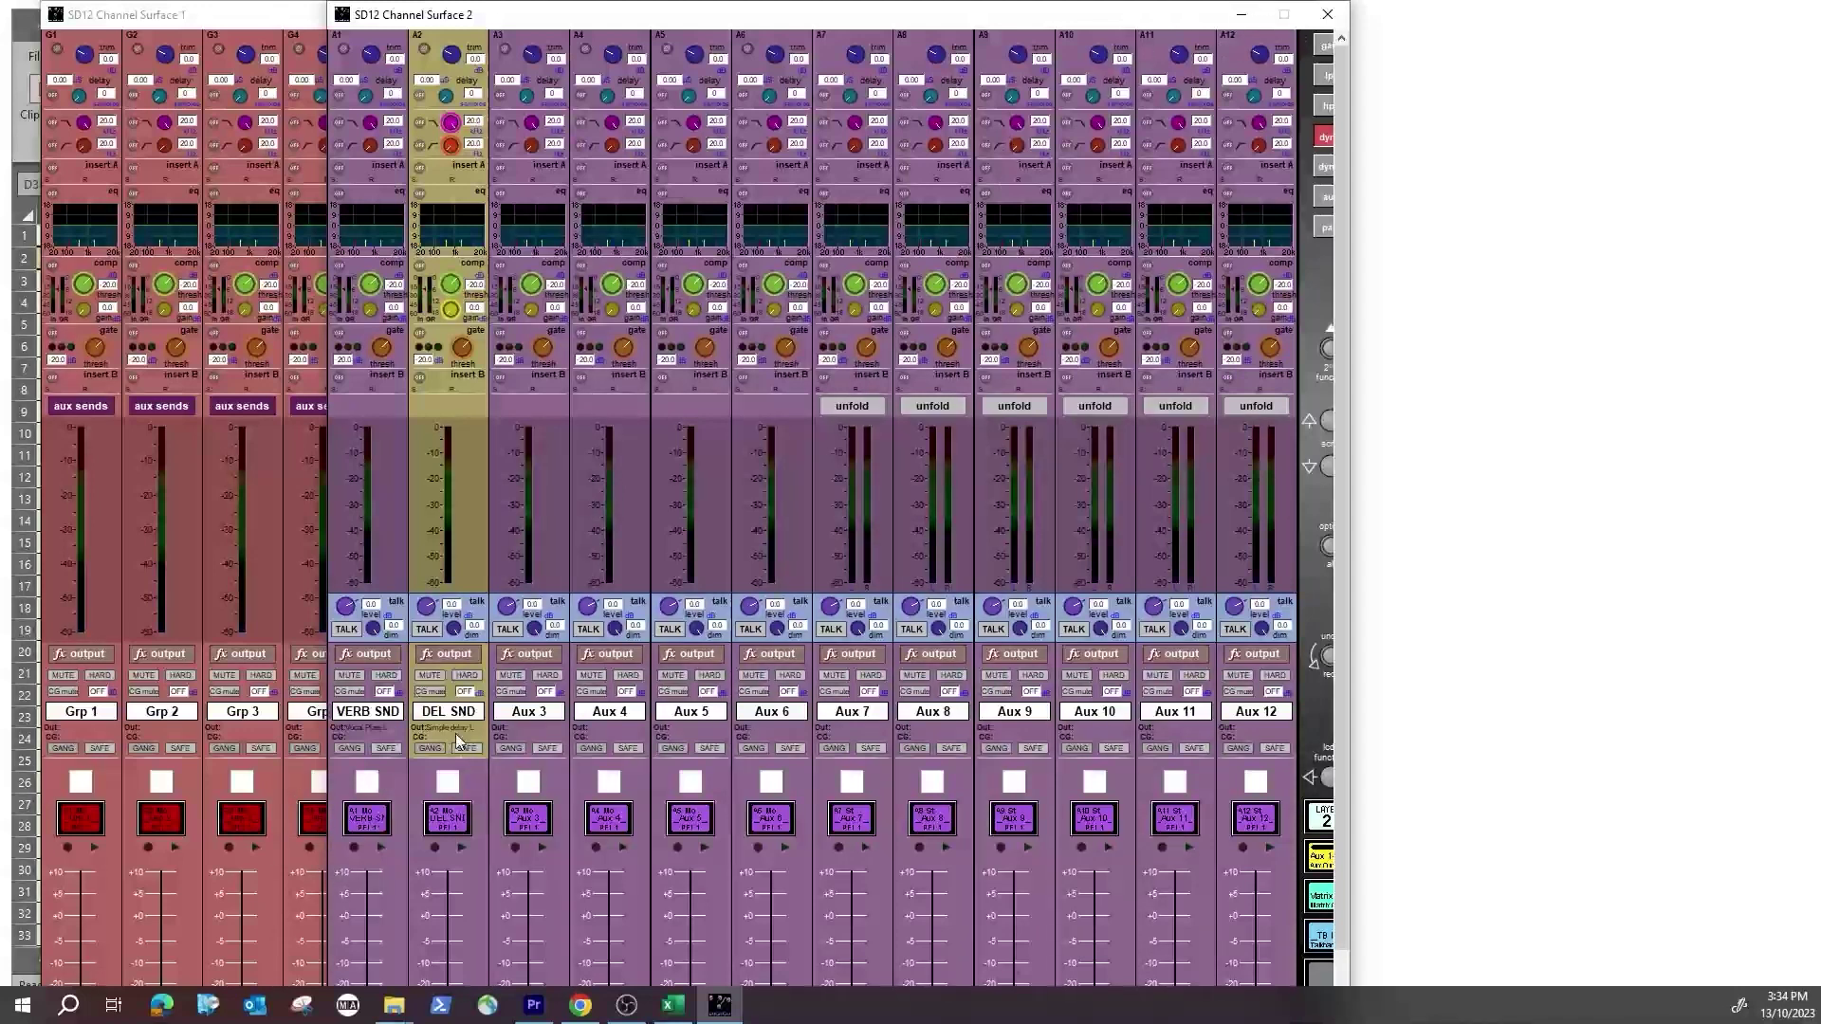
Step: Show input channels 25 to 36 on Channel Surface 2 and switch on channel 25's VERB SND send
left_click(1324, 818)
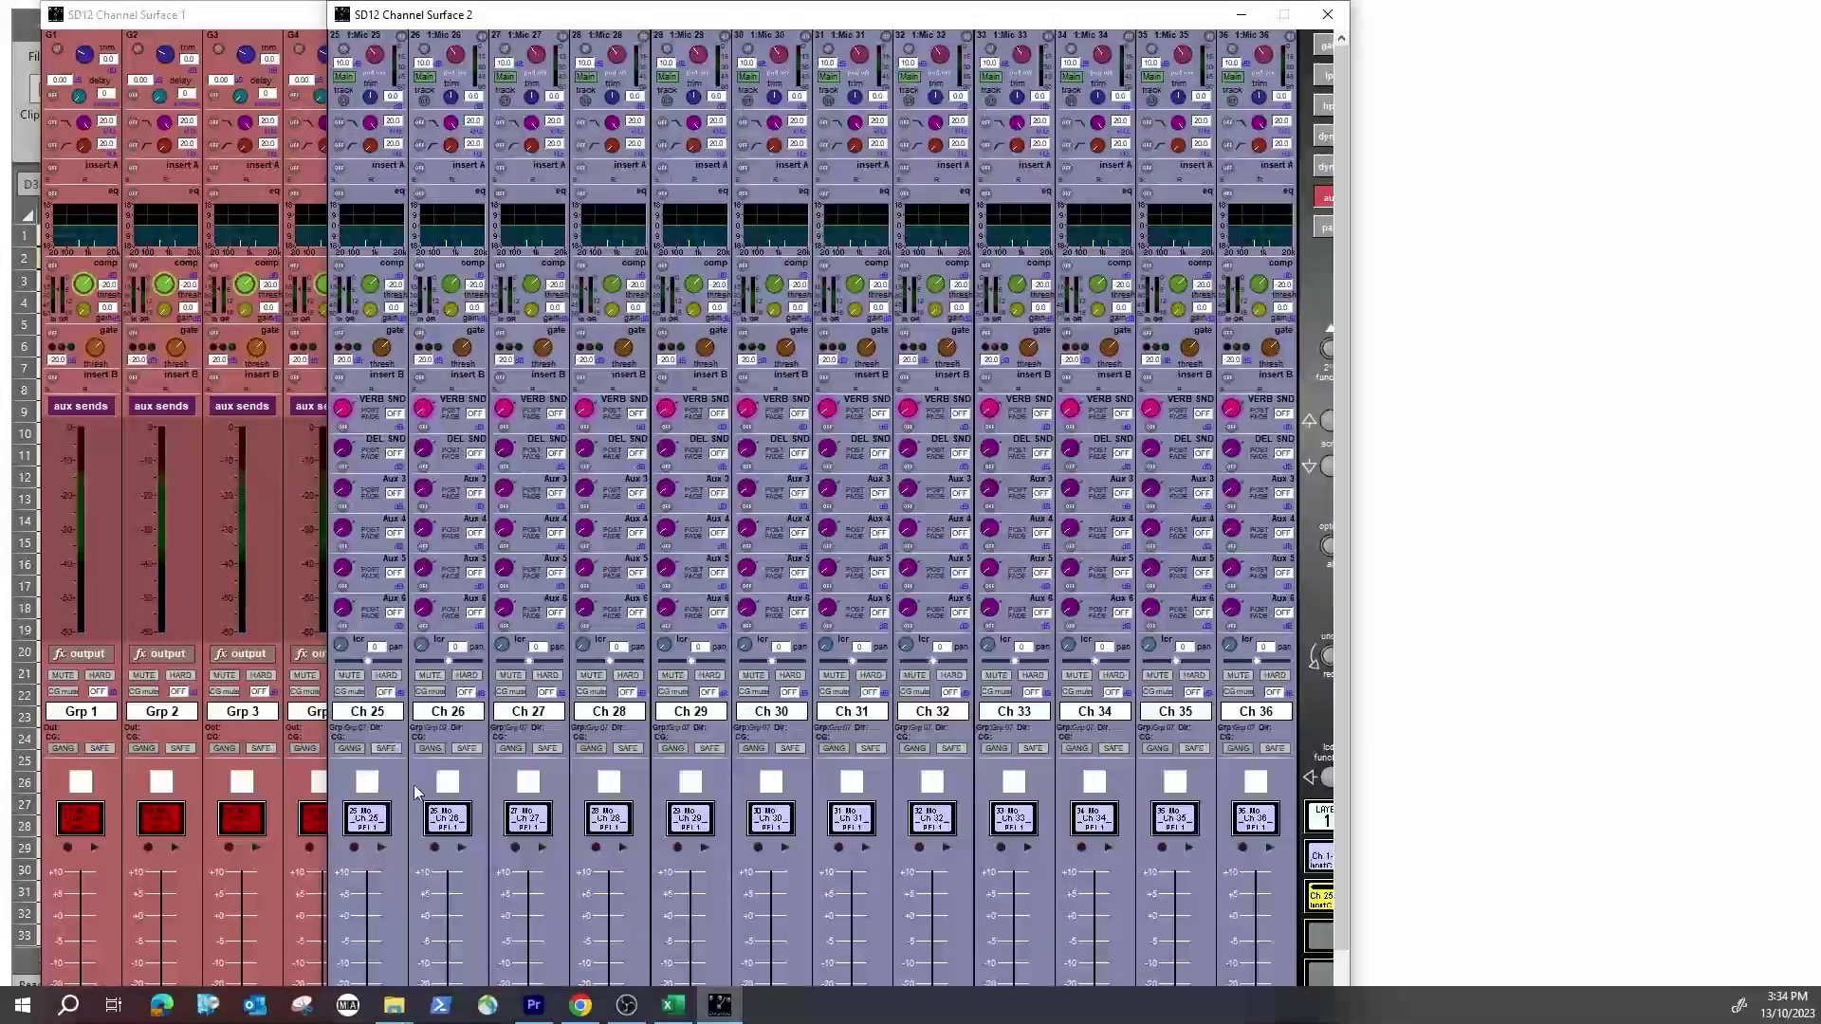
left_click(342, 427)
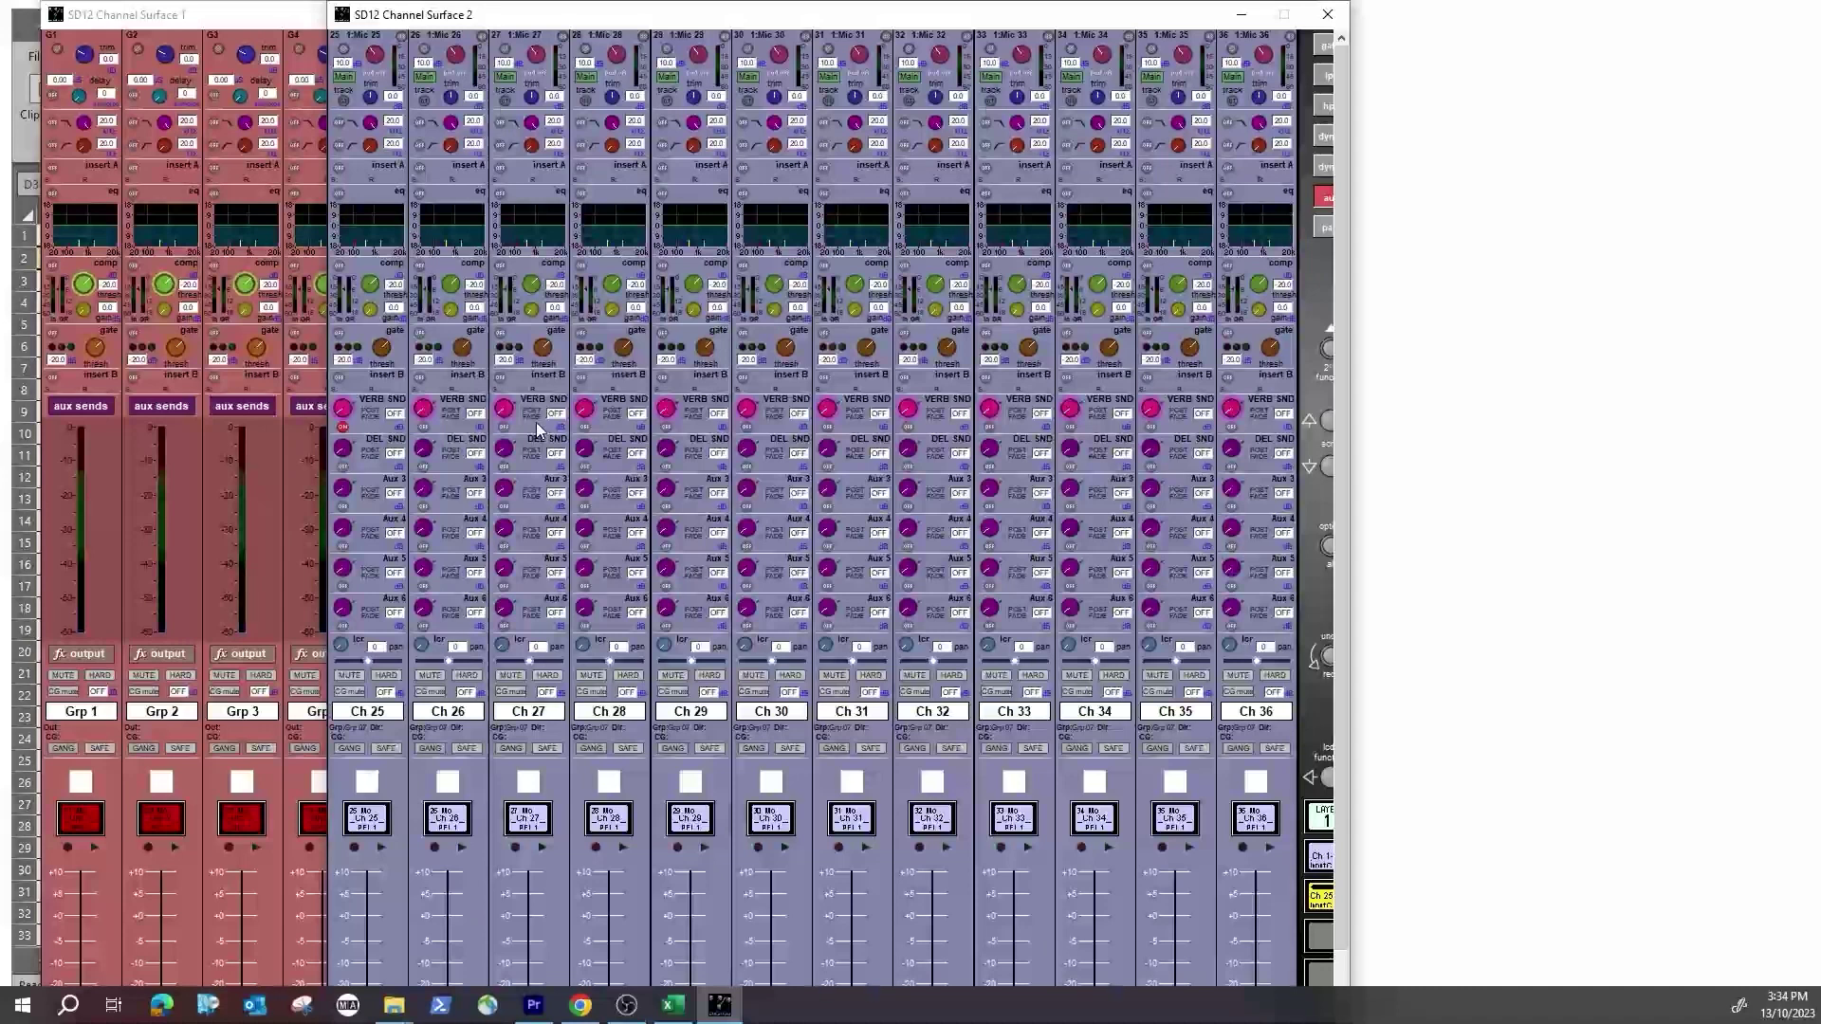
left_click(427, 427)
Step: Show the layer 1 input channels 13 to 24 on Channel Surface 1 and rearrange the windows to uncover the Master screen
left_click(1241, 14)
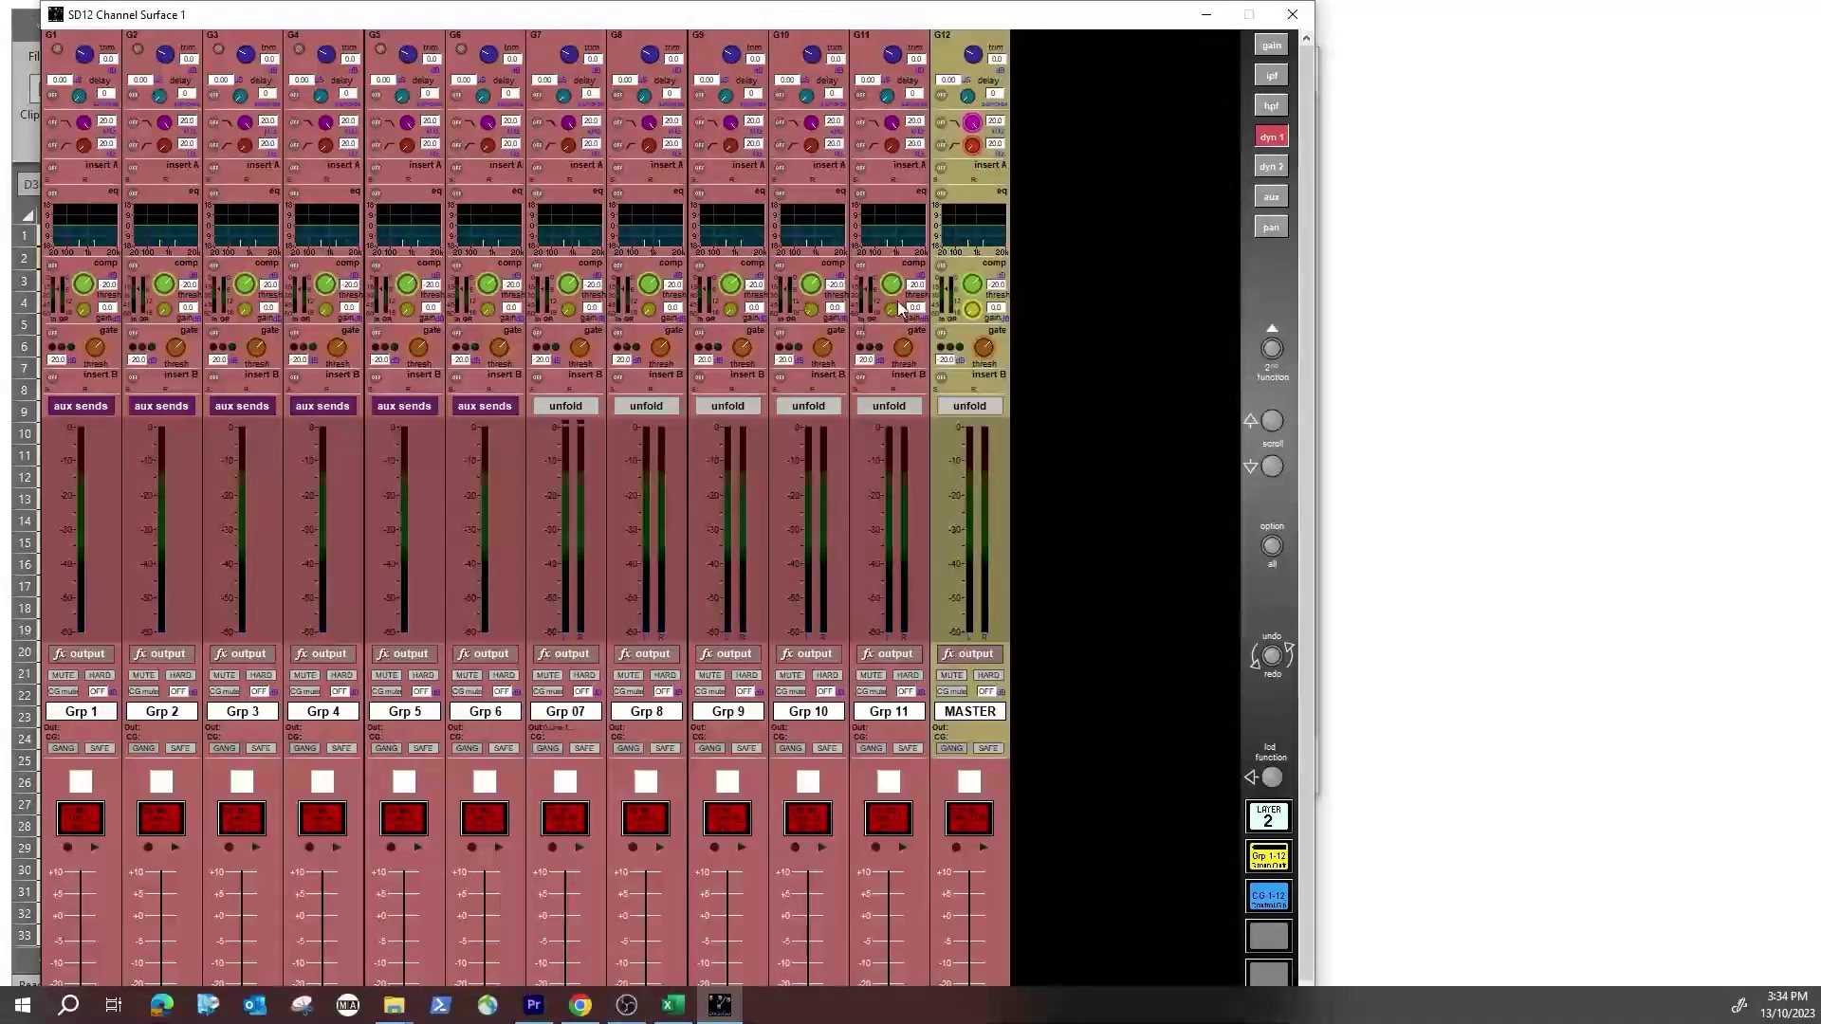
left_click(1269, 817)
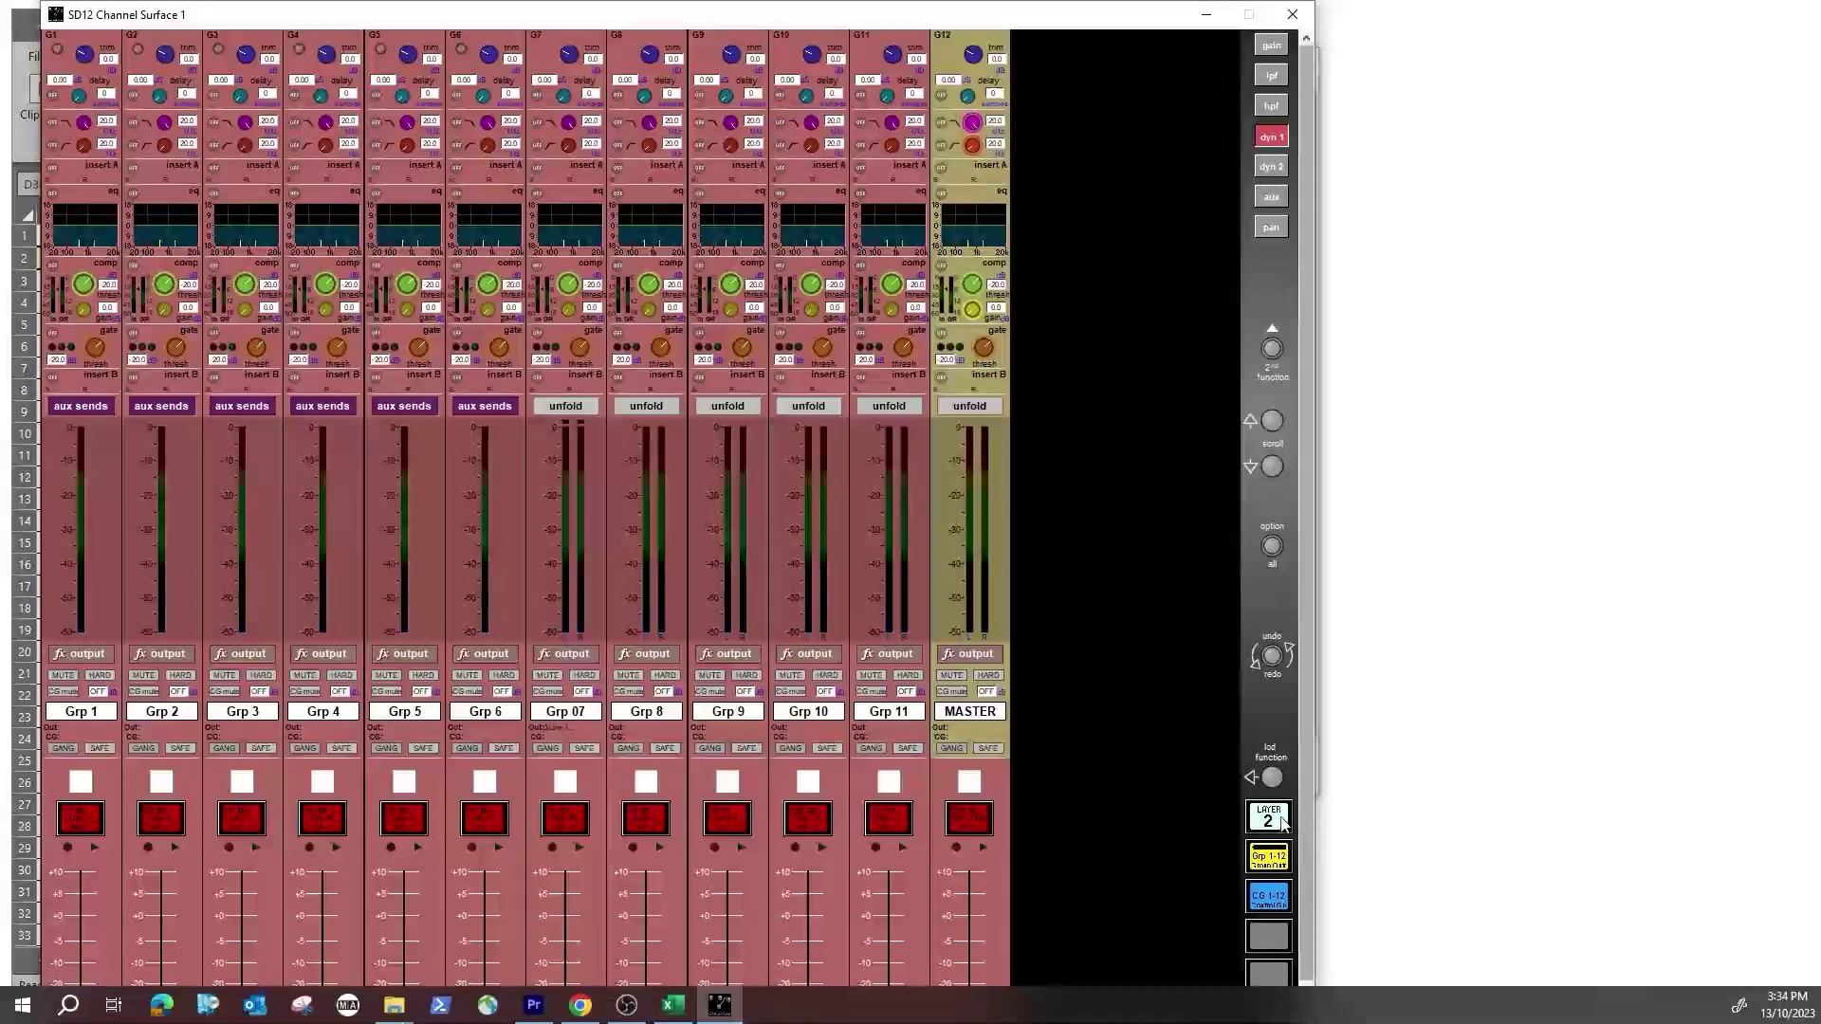
left_click(1271, 857)
left_click_drag(1027, 16, 1149, 132)
left_click_drag(588, 132, 786, 24)
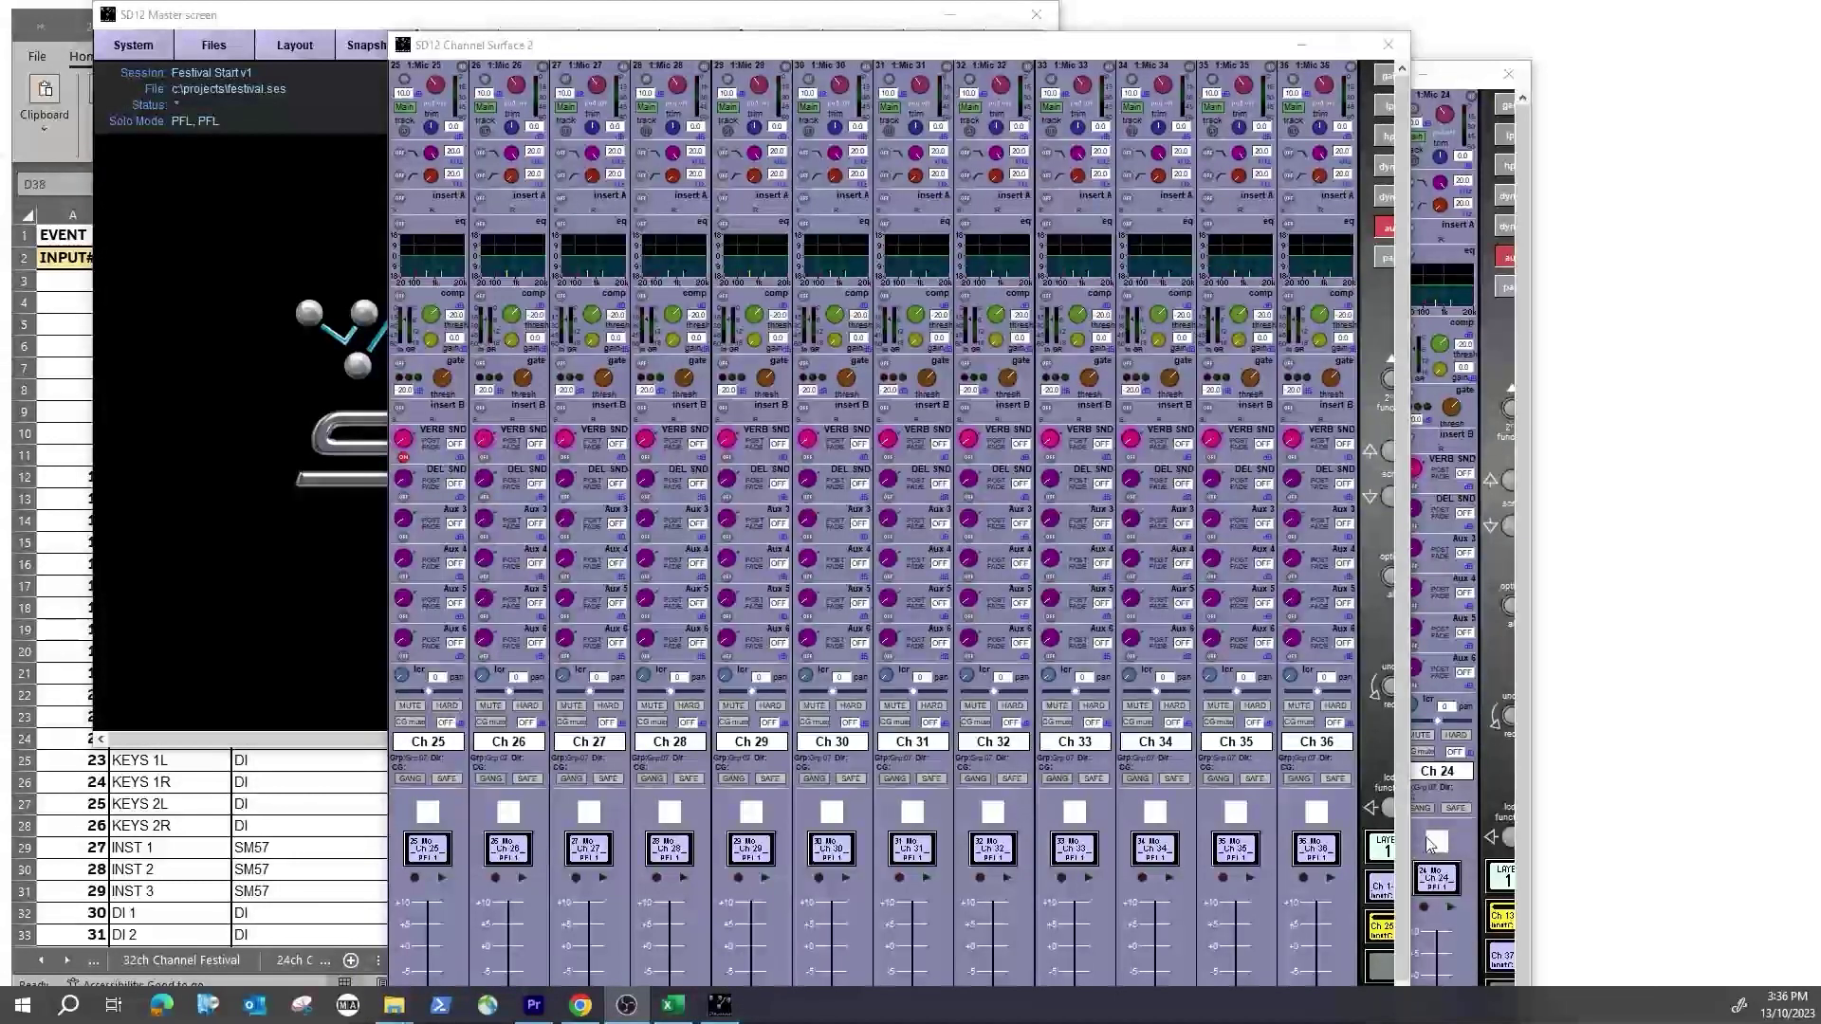
Step: Show input channels 1 to 12 on Channel Surface 2 and switch on the high-pass filter on all twelve
left_click(1383, 890)
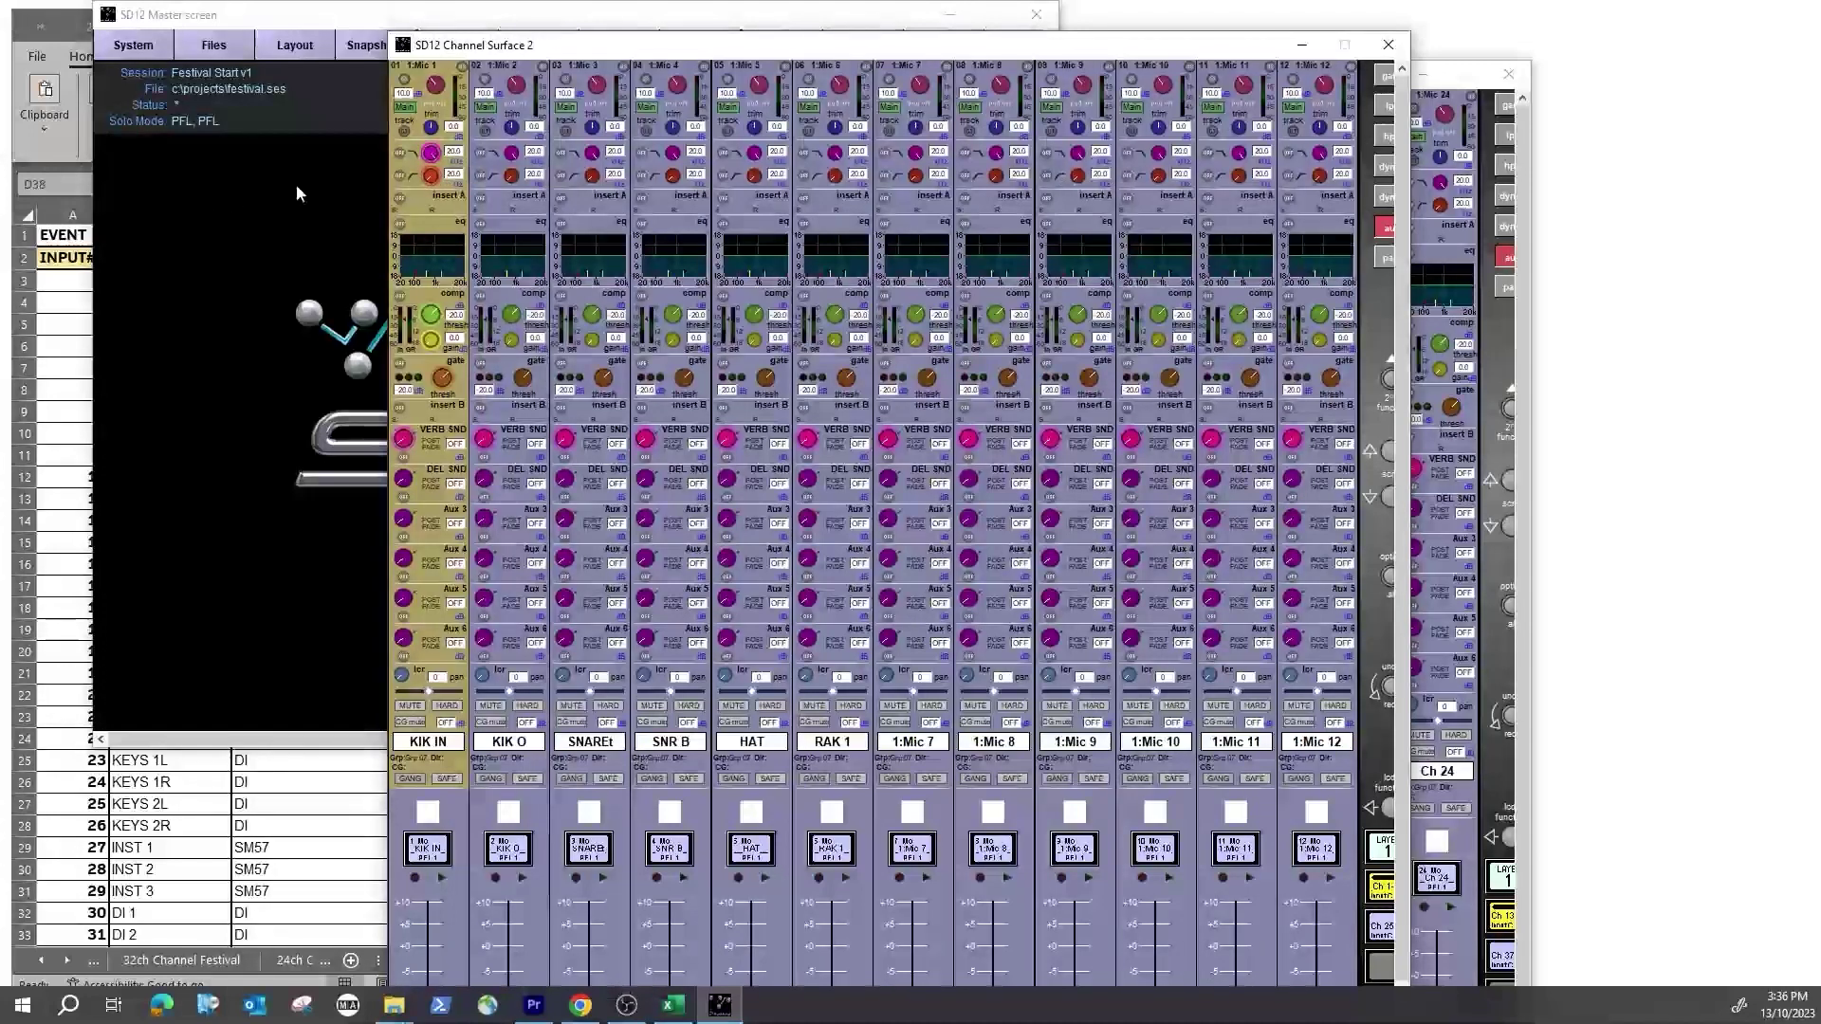
left_click(400, 177)
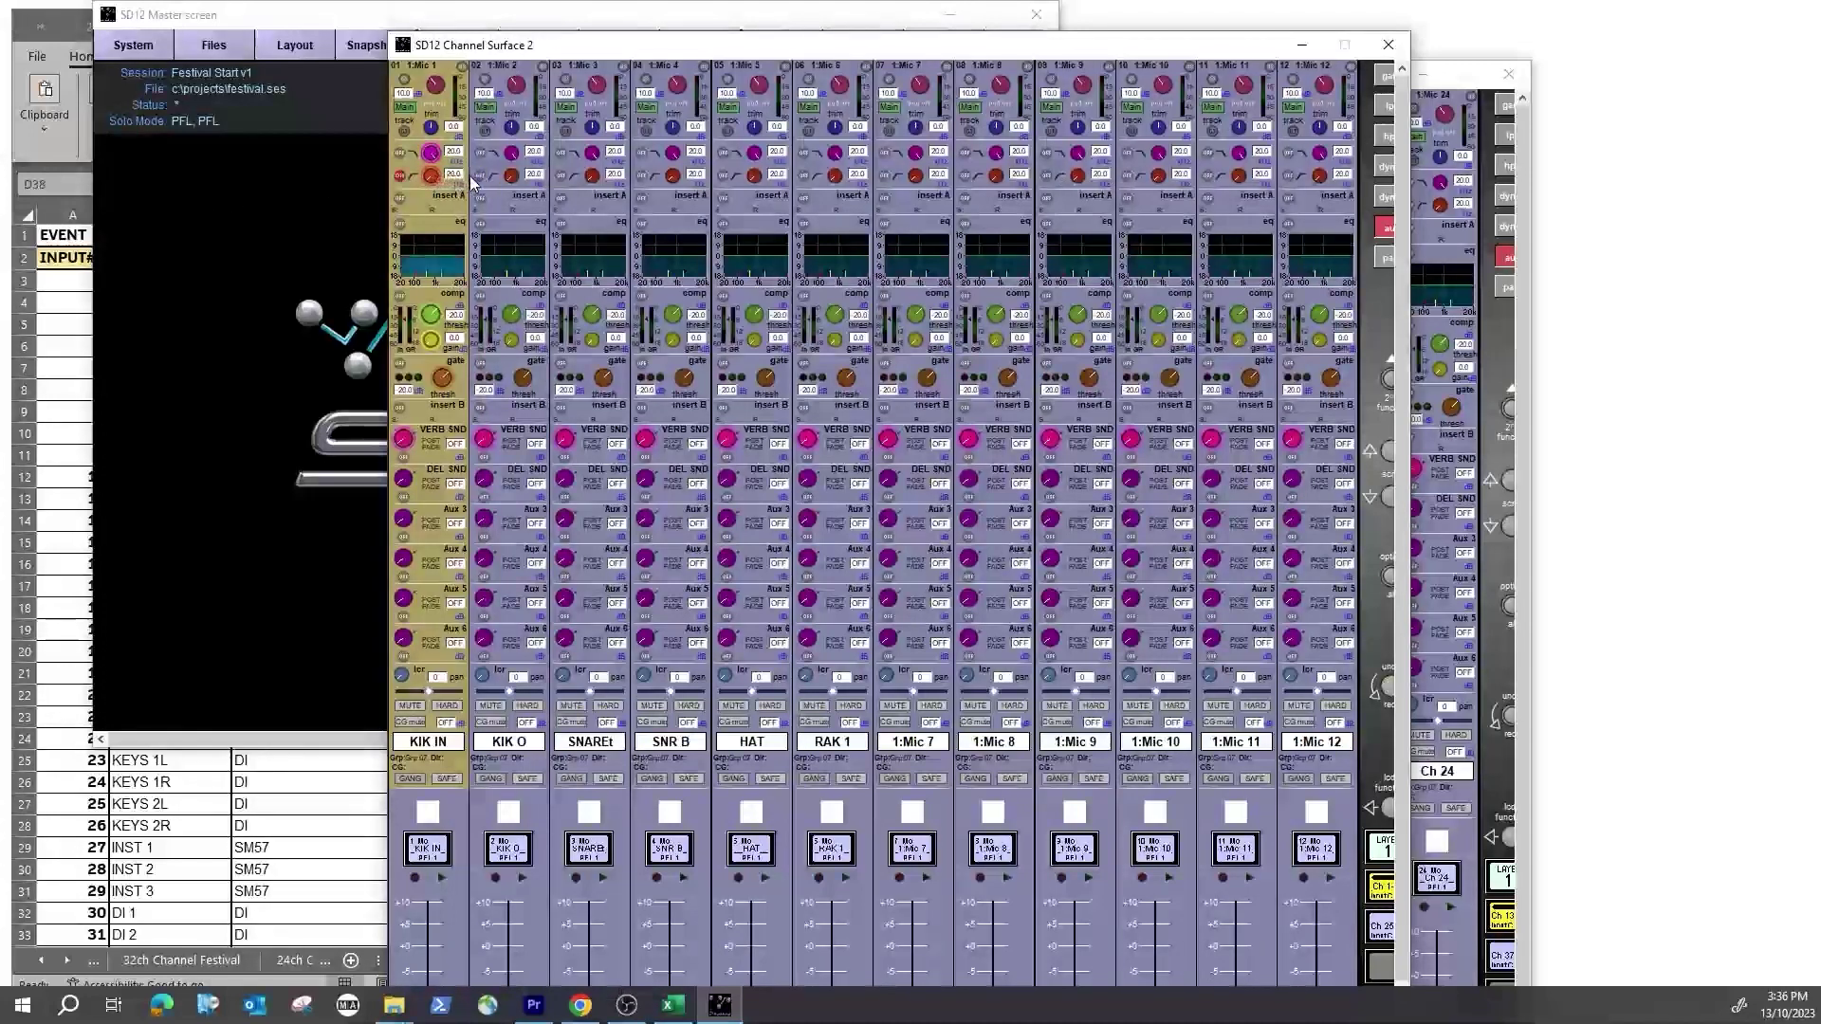
left_click(481, 177)
left_click(561, 176)
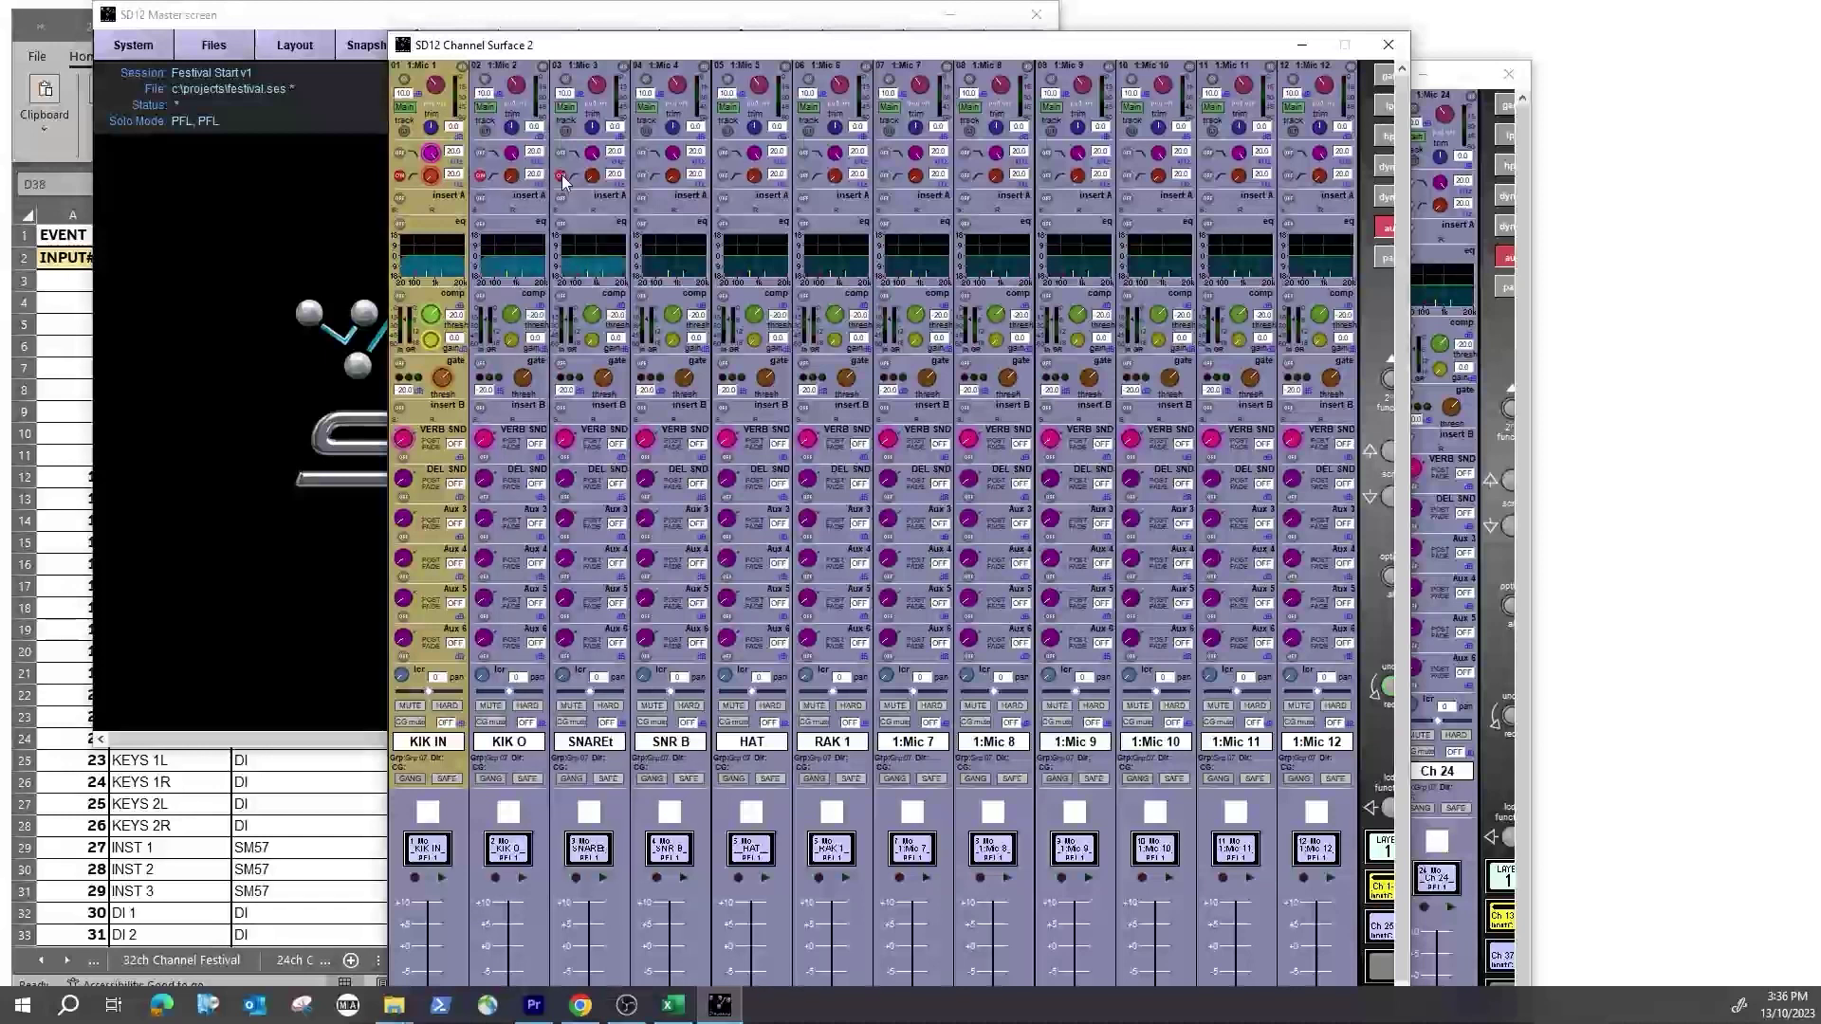
left_click(643, 177)
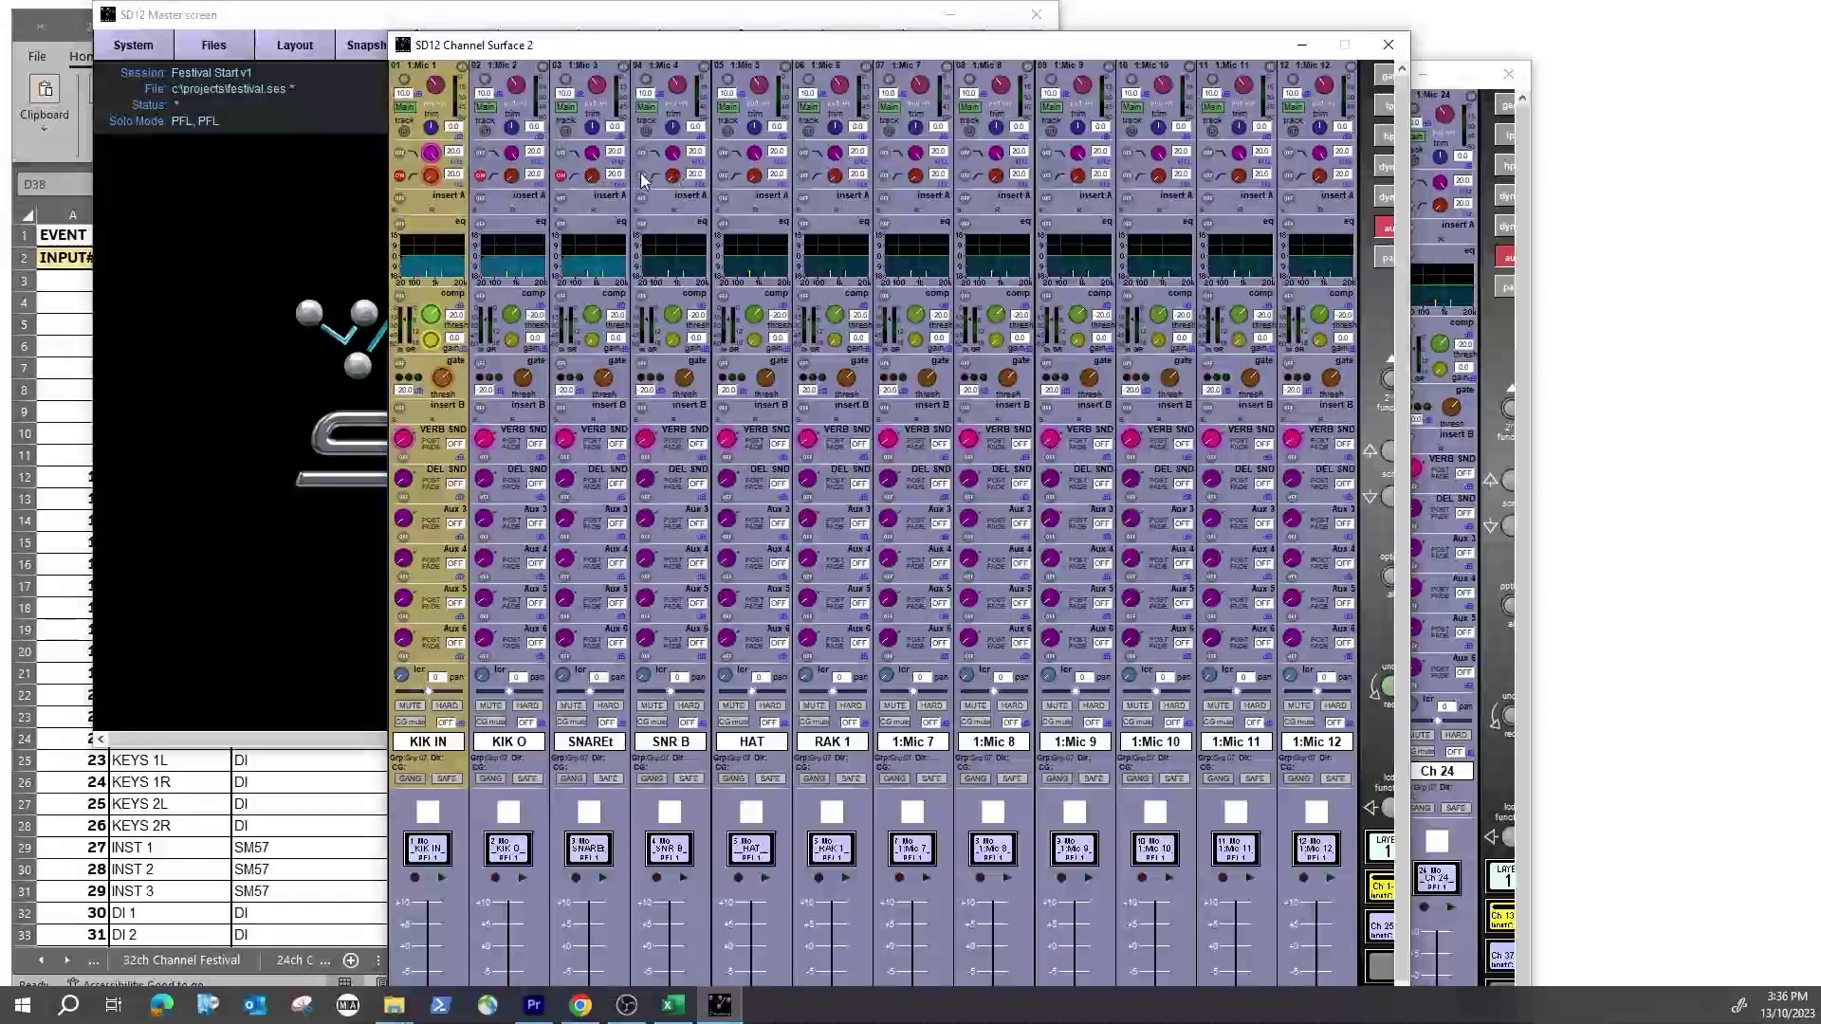
left_click(723, 178)
left_click(804, 176)
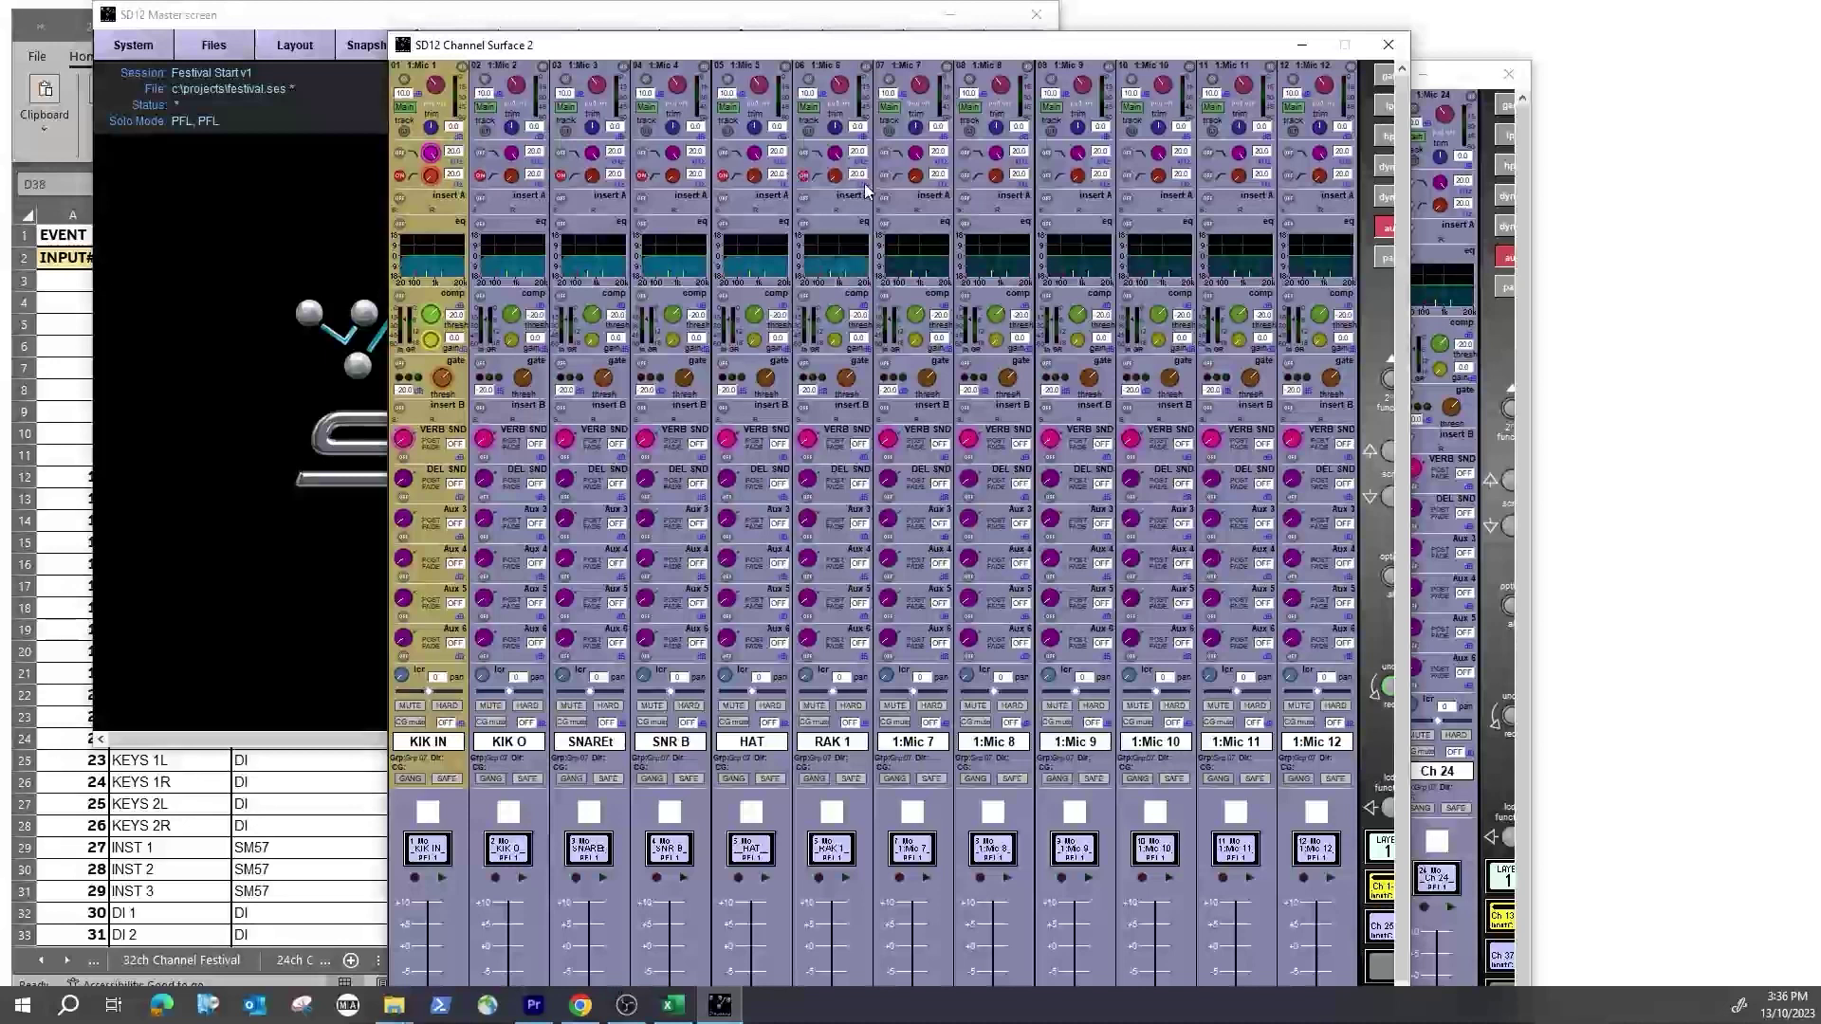
left_click(886, 176)
left_click(966, 176)
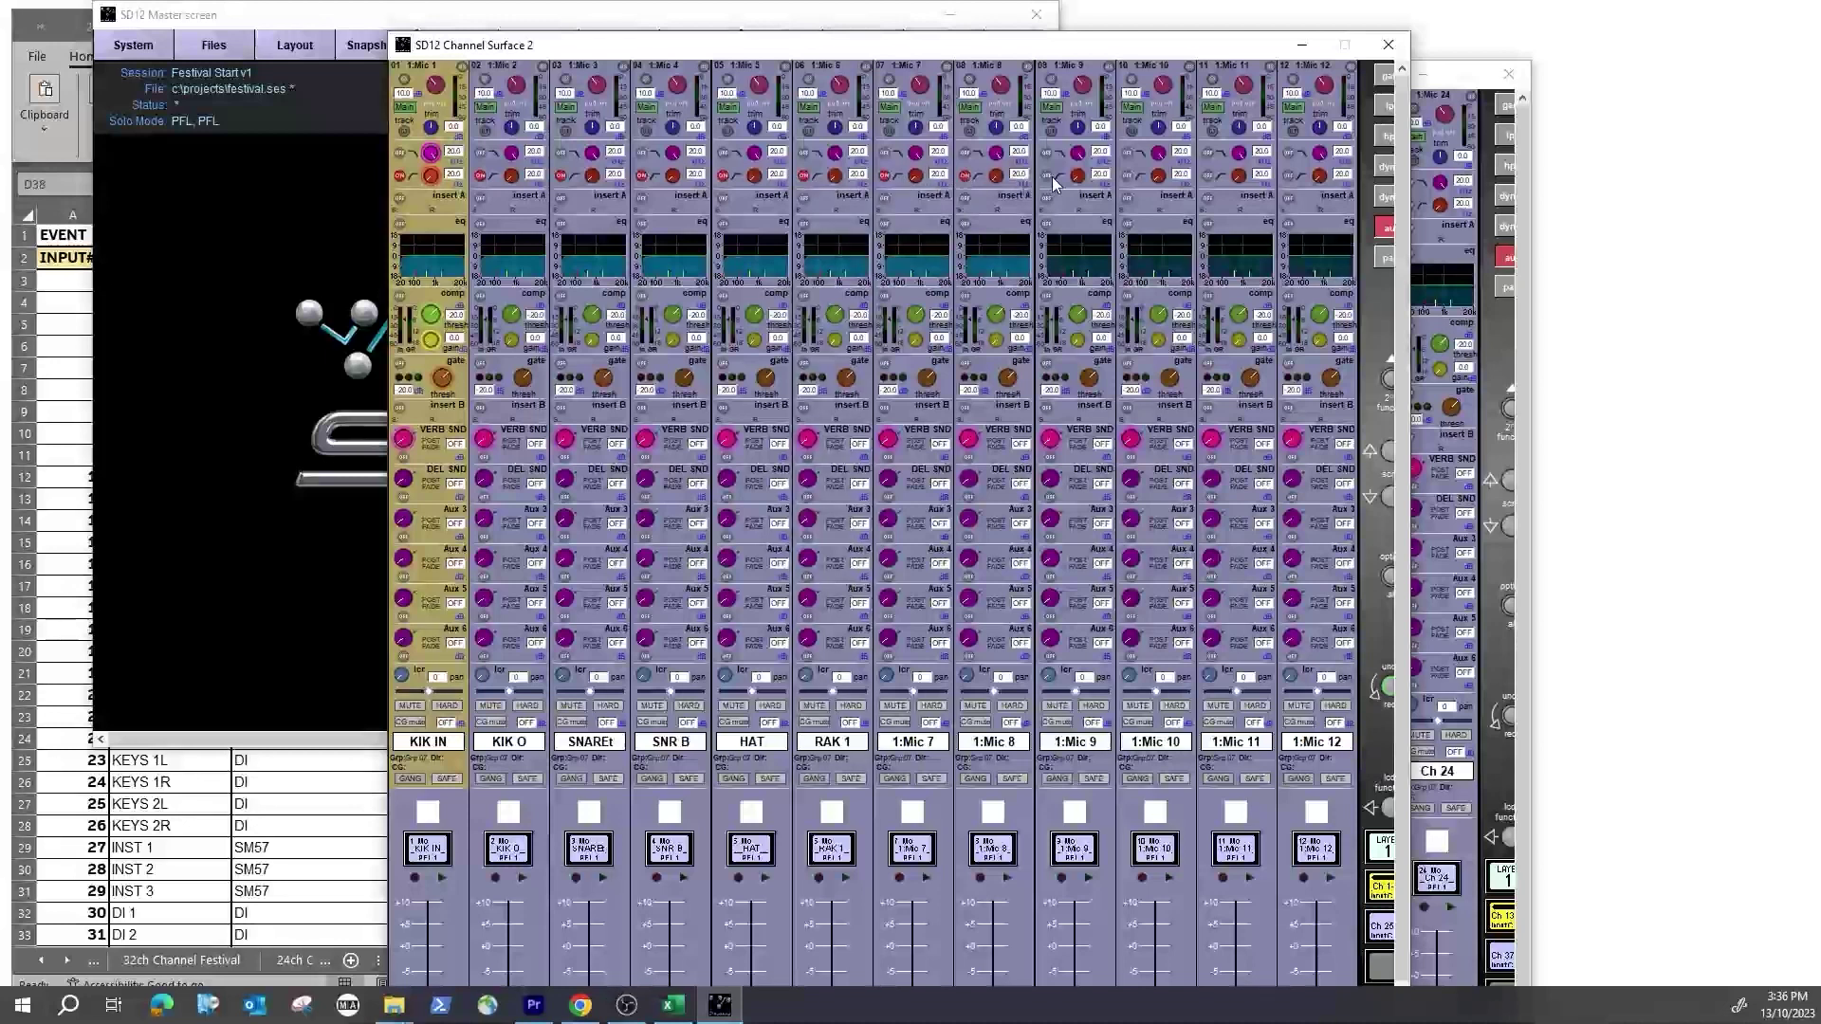
left_click(1049, 177)
left_click(1129, 176)
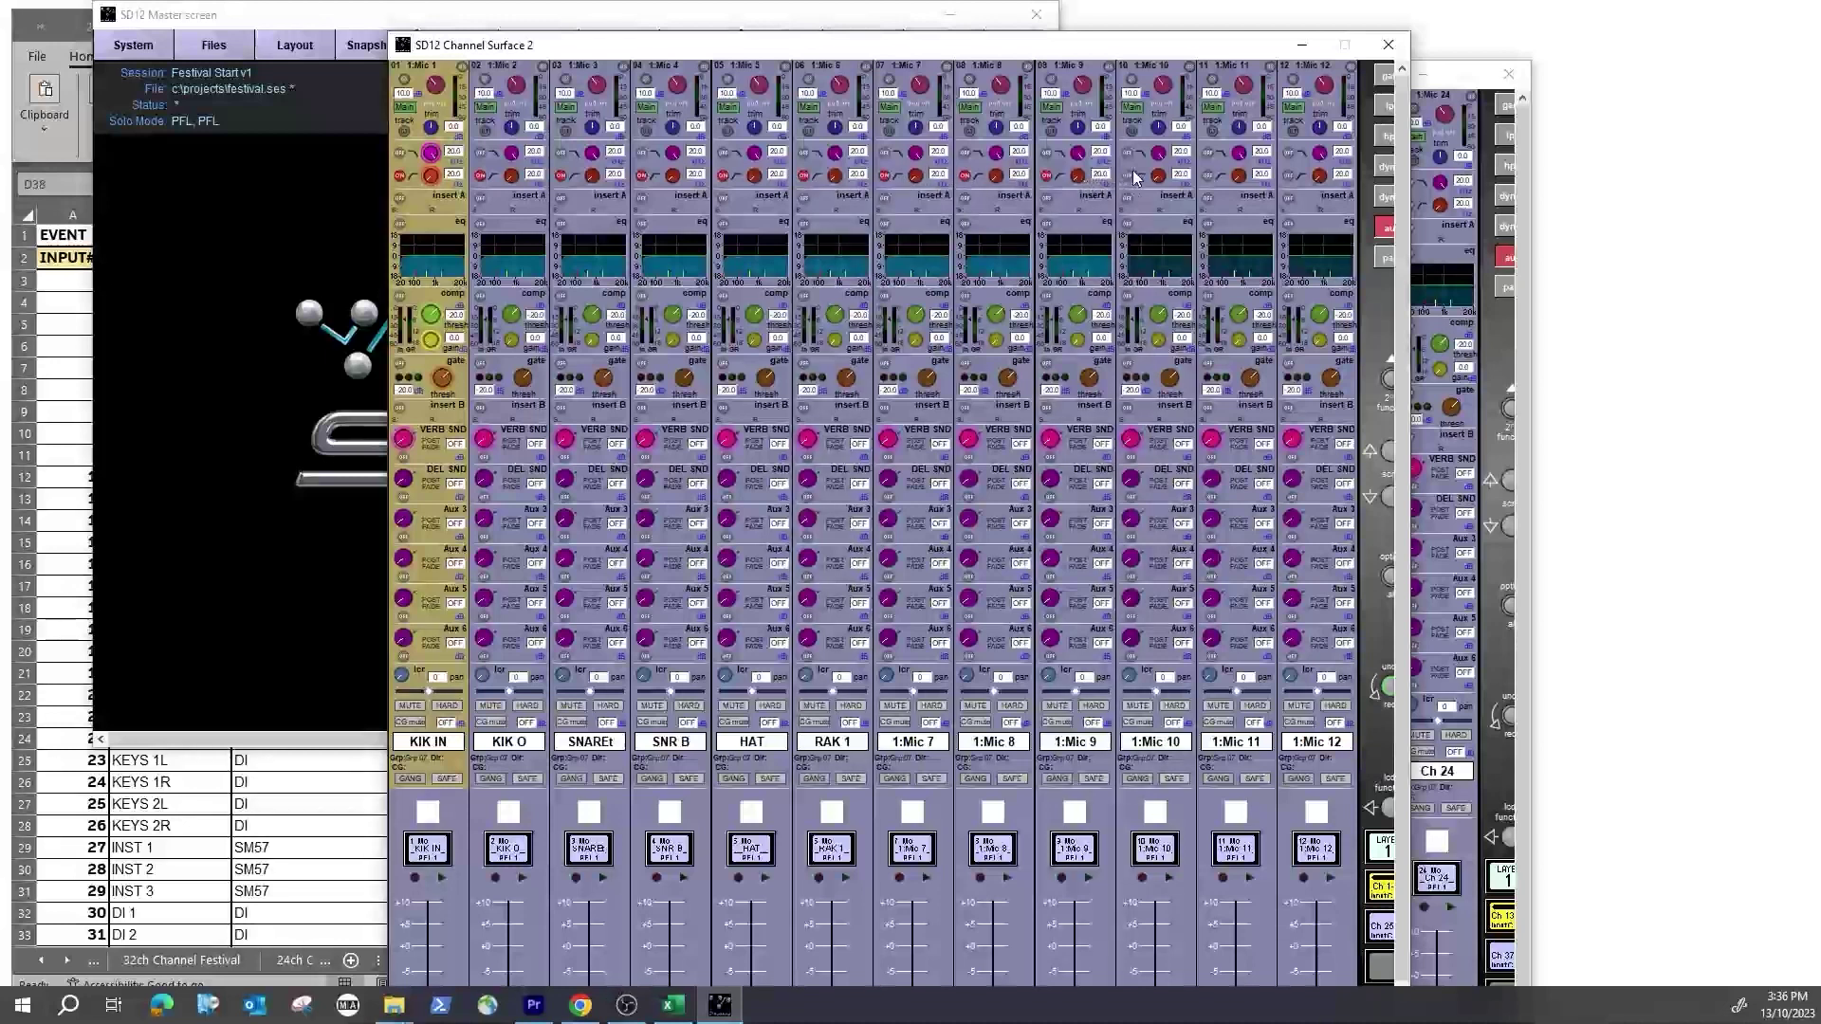
left_click(1209, 177)
left_click(1289, 176)
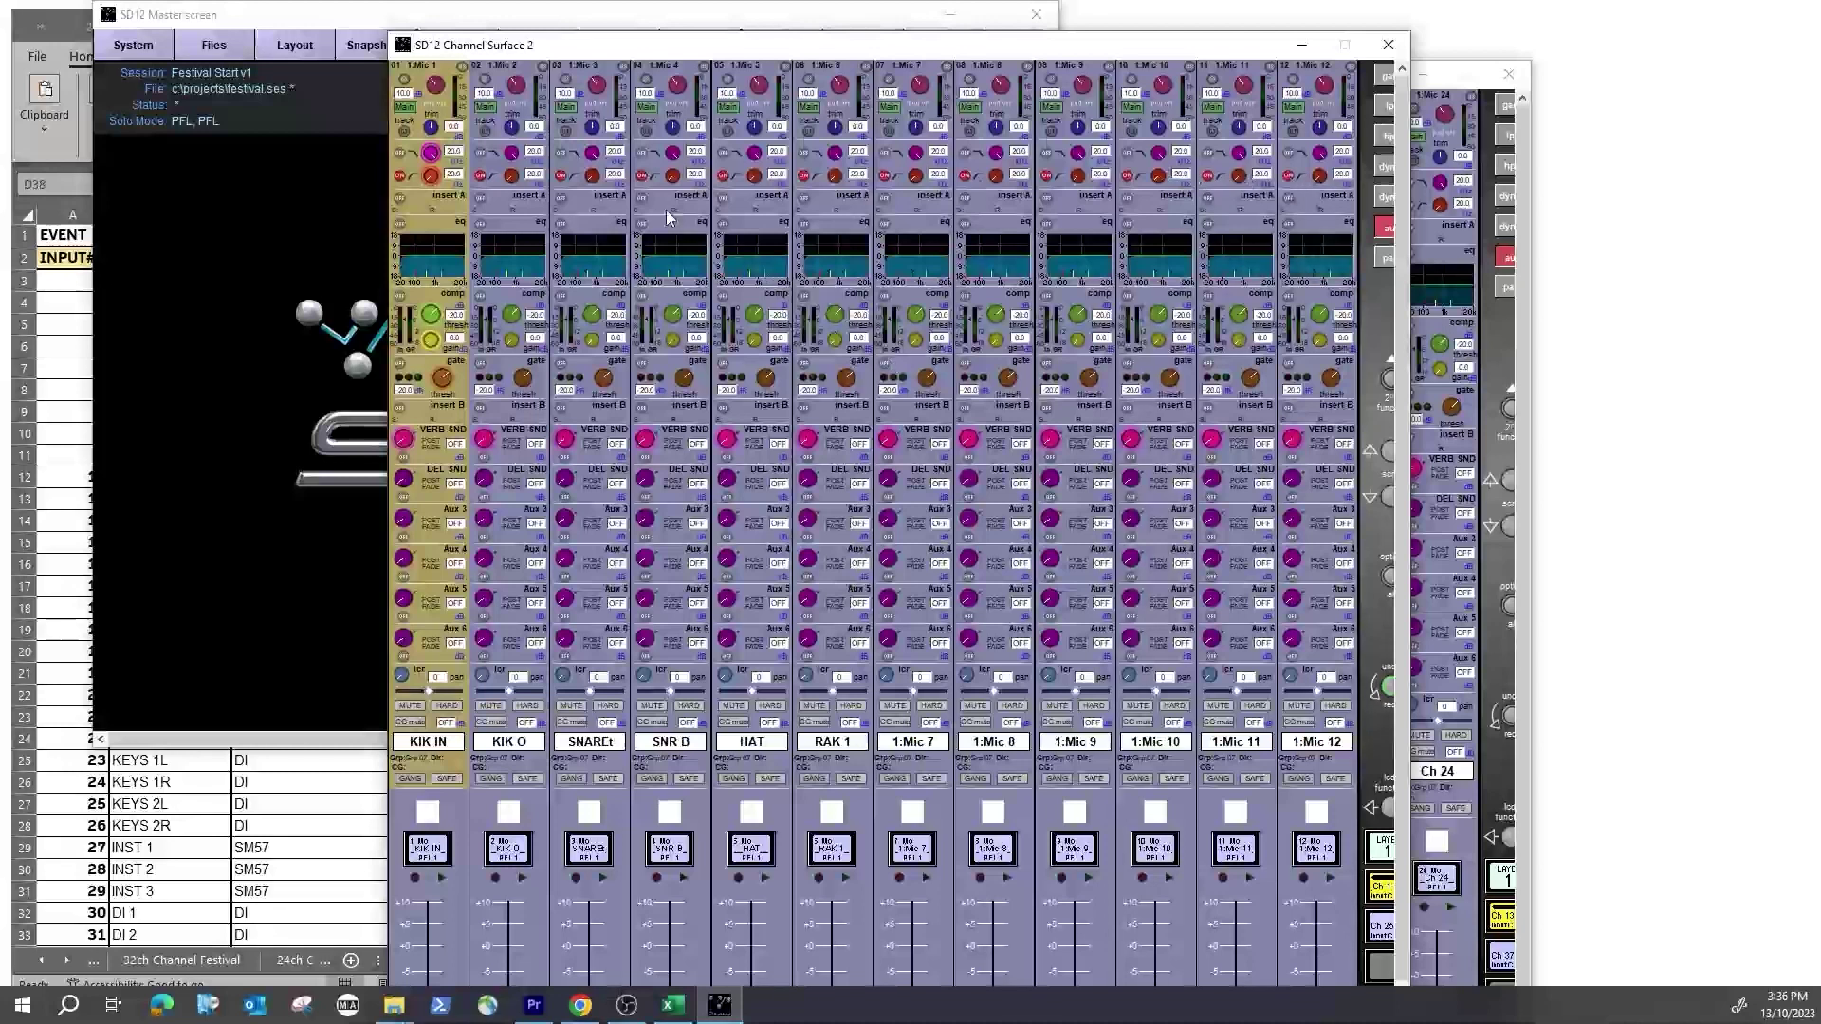
left_click(618, 180)
left_click(617, 172)
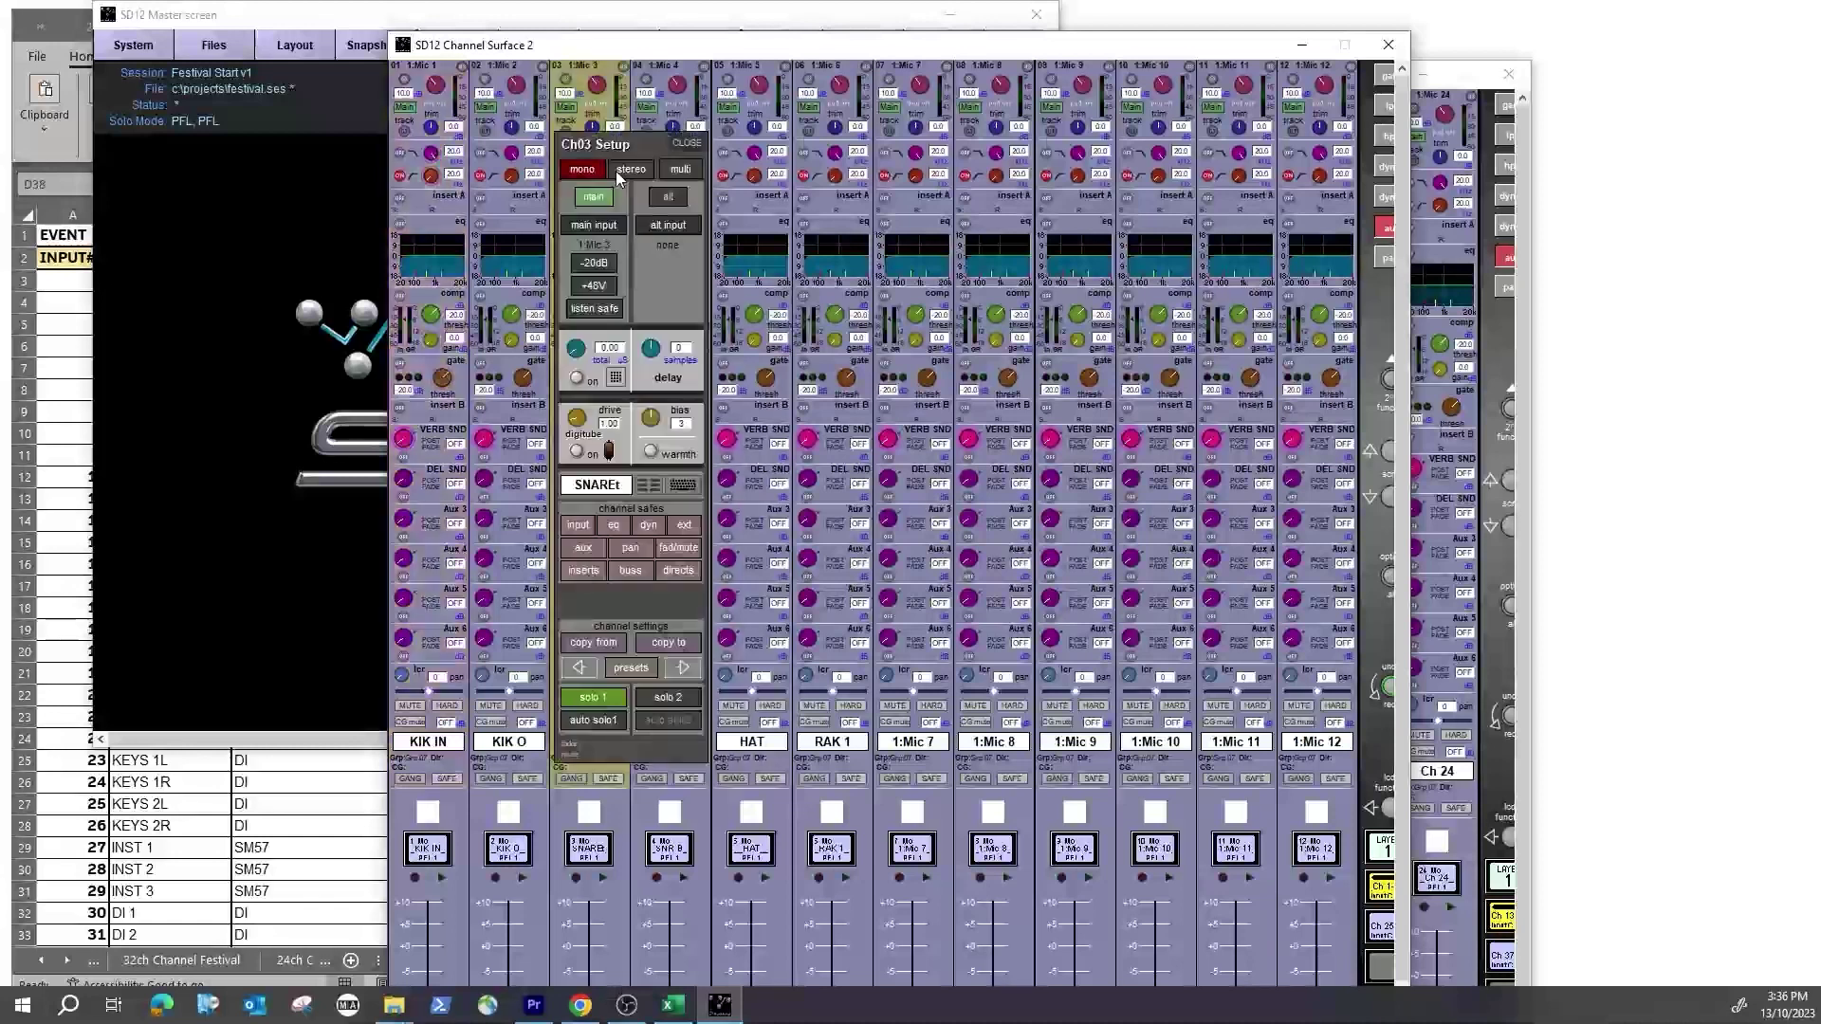
left_click(700, 144)
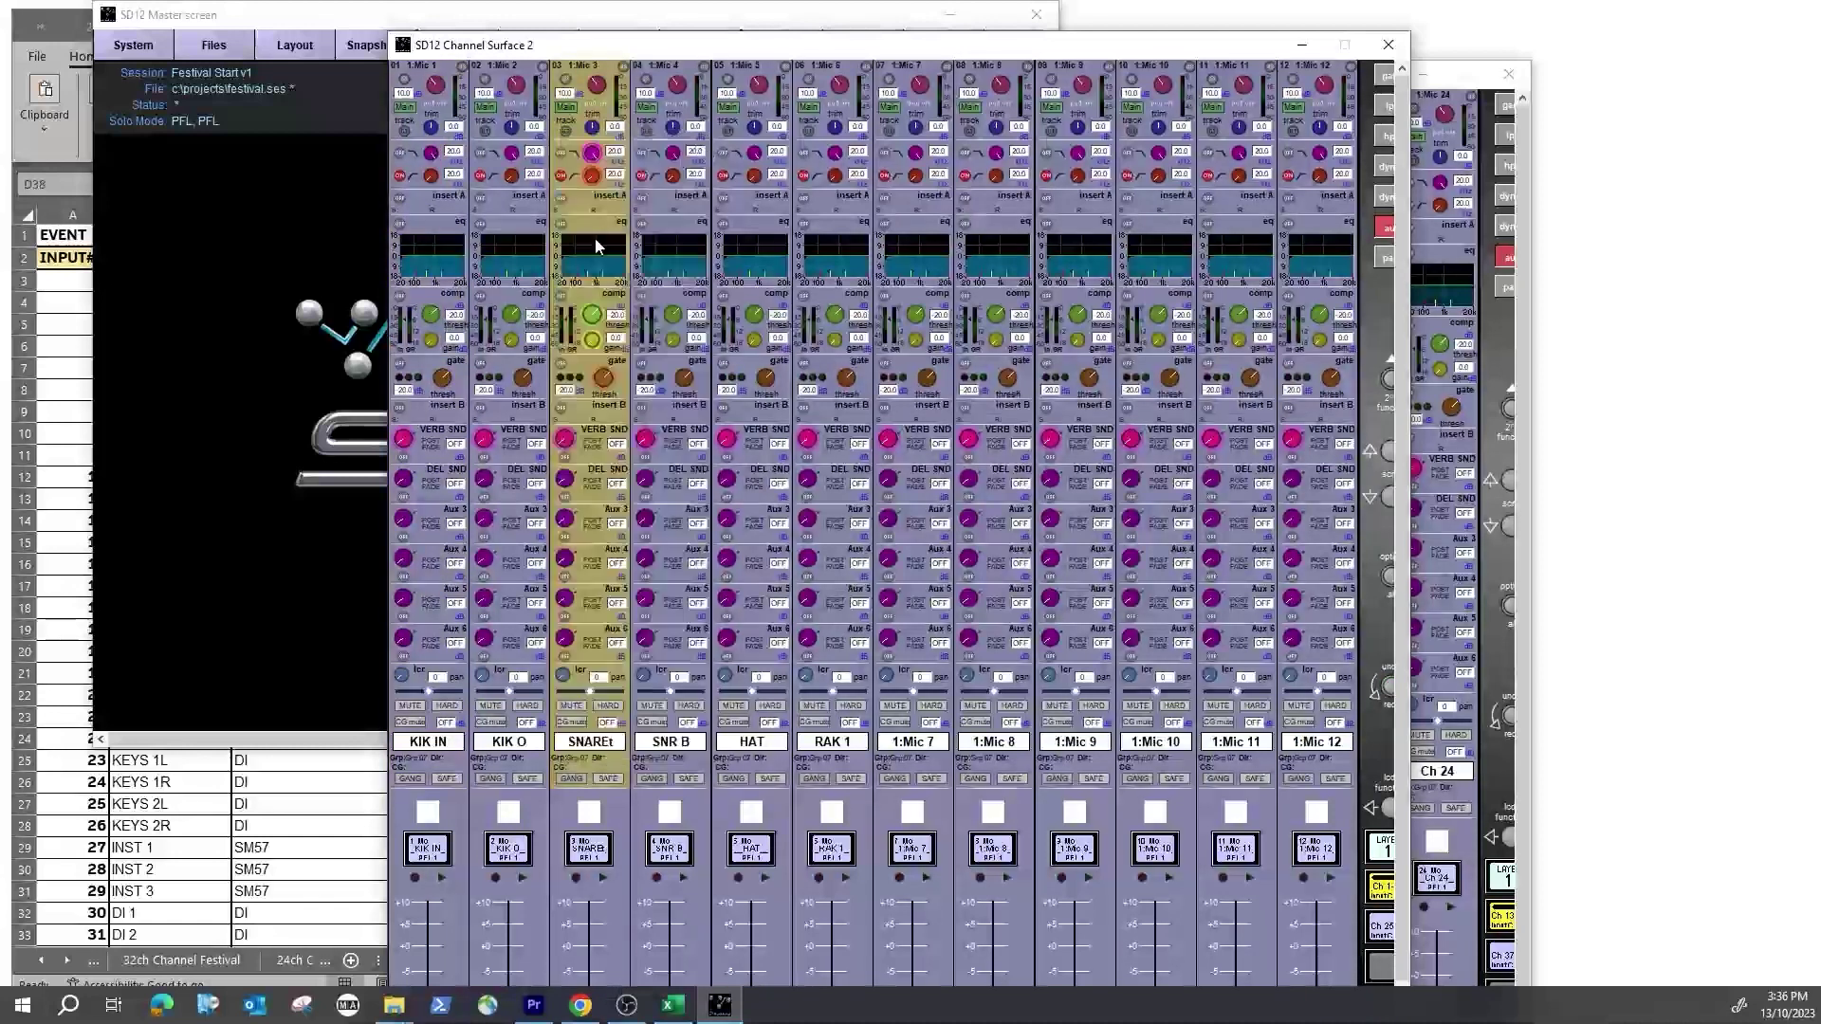
Step: Raise the high-pass filter frequency on SNAREt to about 126 Hz, on SNR B, and on HAT to about 217 Hz
left_click_drag(593, 180, 663, 182)
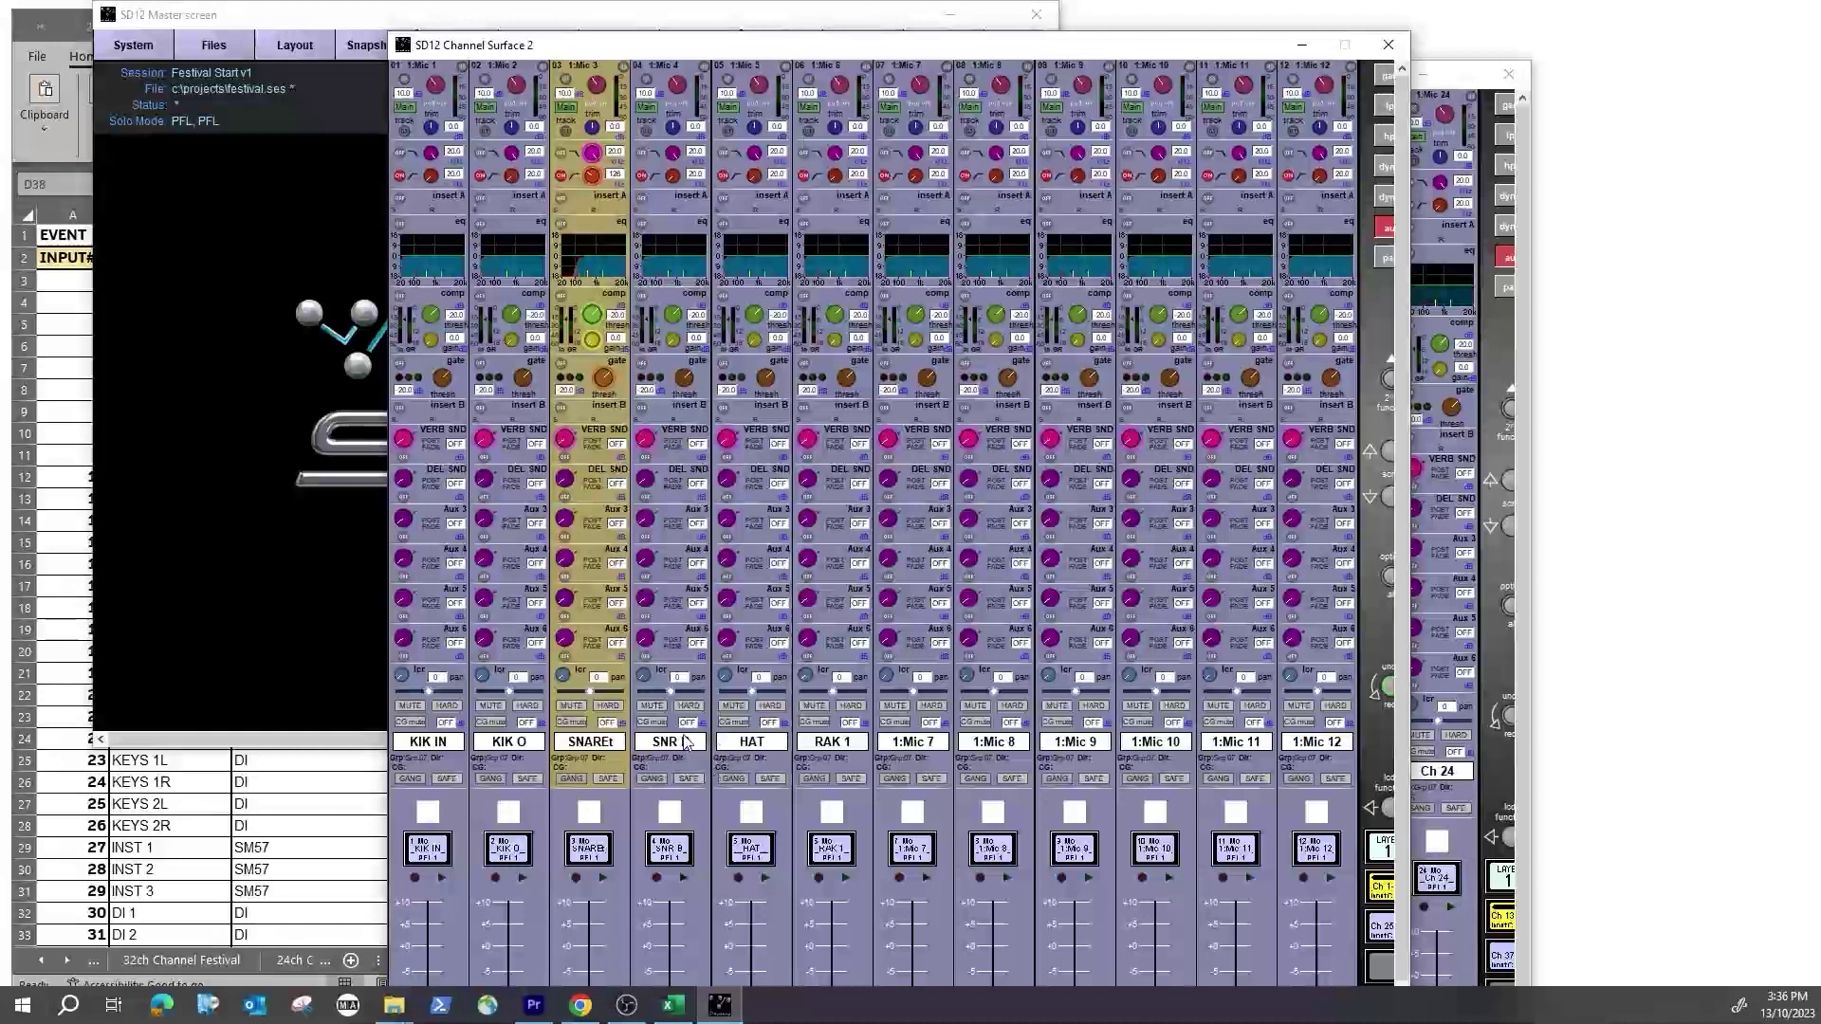
left_click_drag(672, 176, 718, 142)
left_click_drag(756, 178, 818, 154)
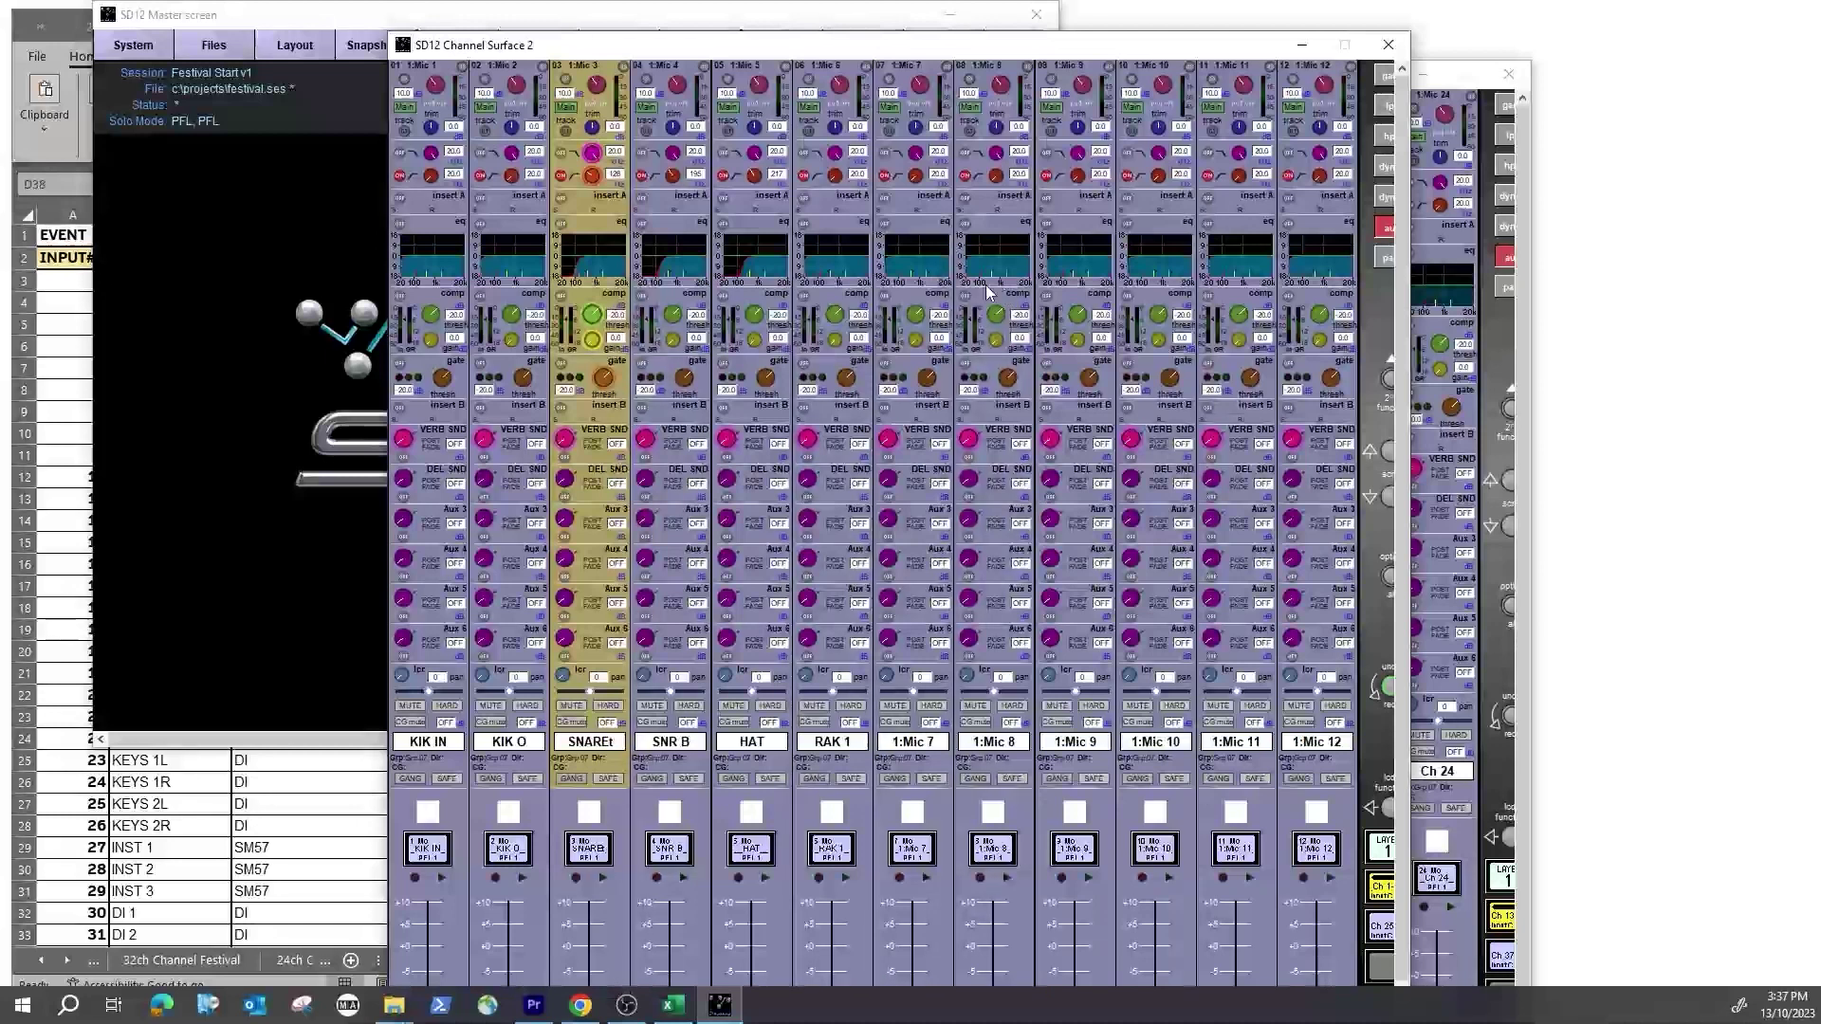
Step: Switch on +48V phantom power for the KIK IN channel in its setup and close the setup
left_click(439, 92)
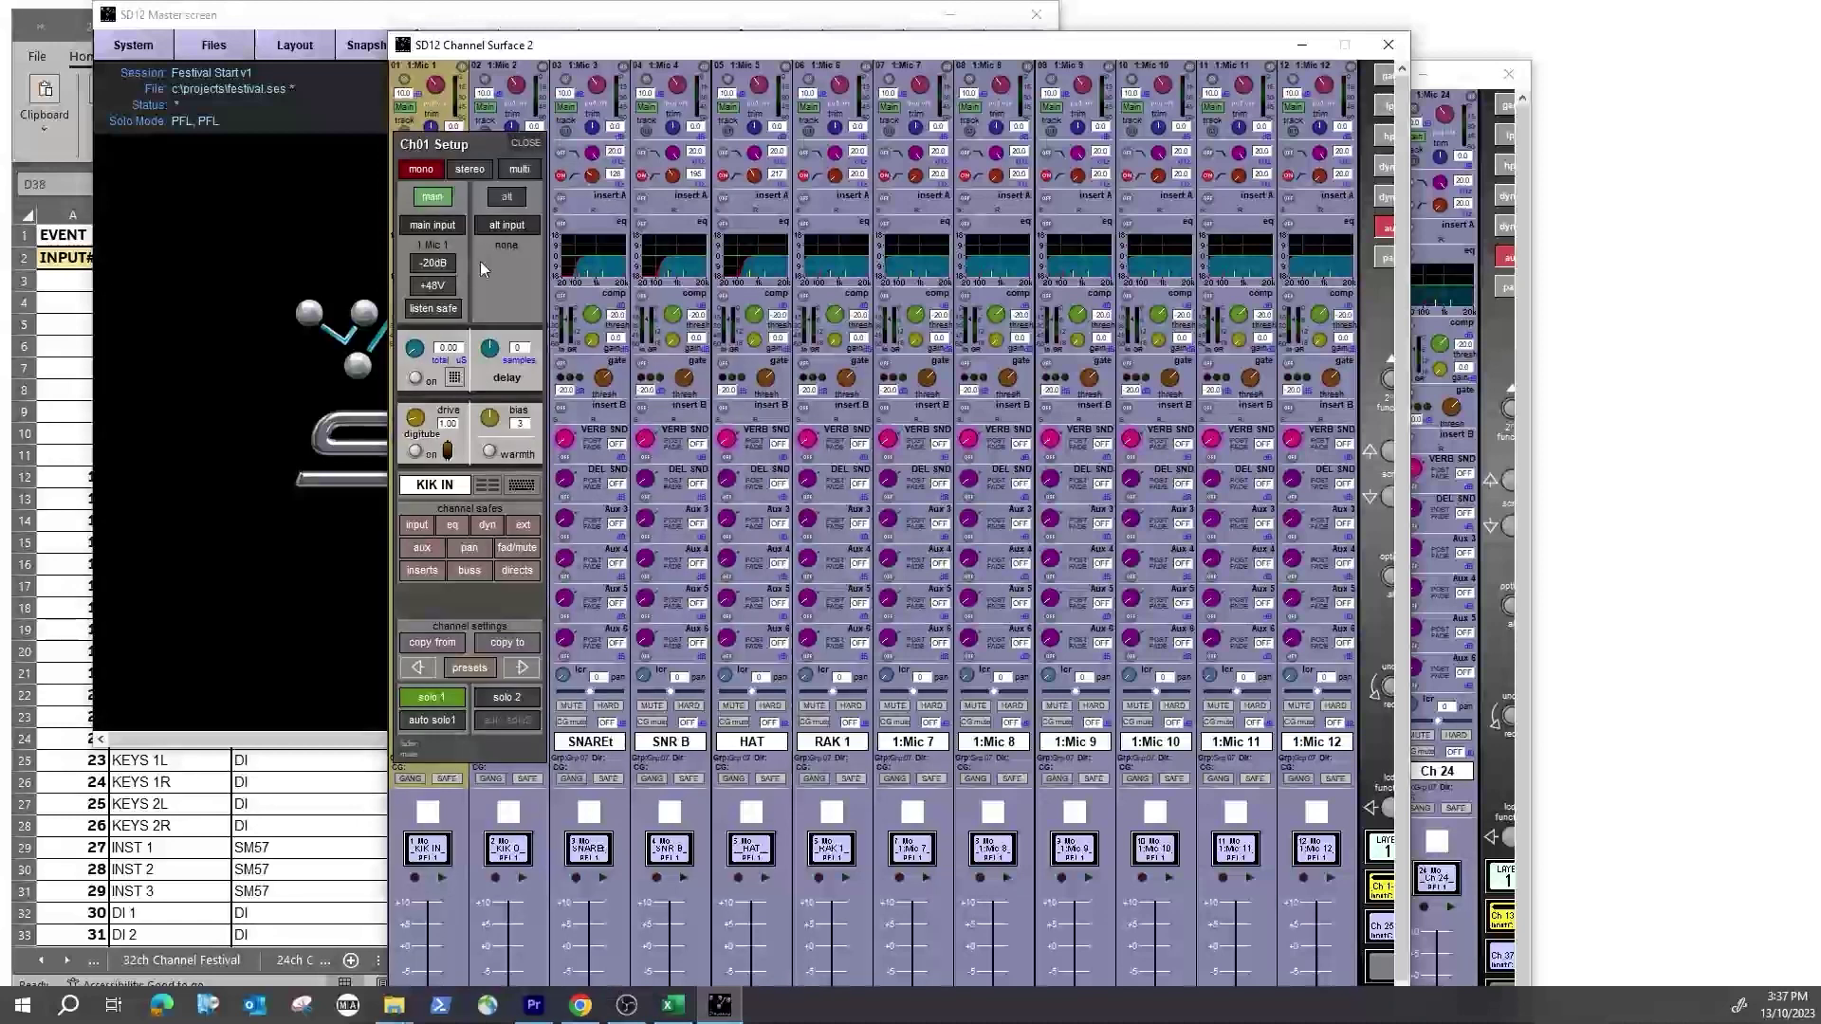
left_click(432, 286)
left_click(528, 145)
left_click(436, 103)
left_click(520, 144)
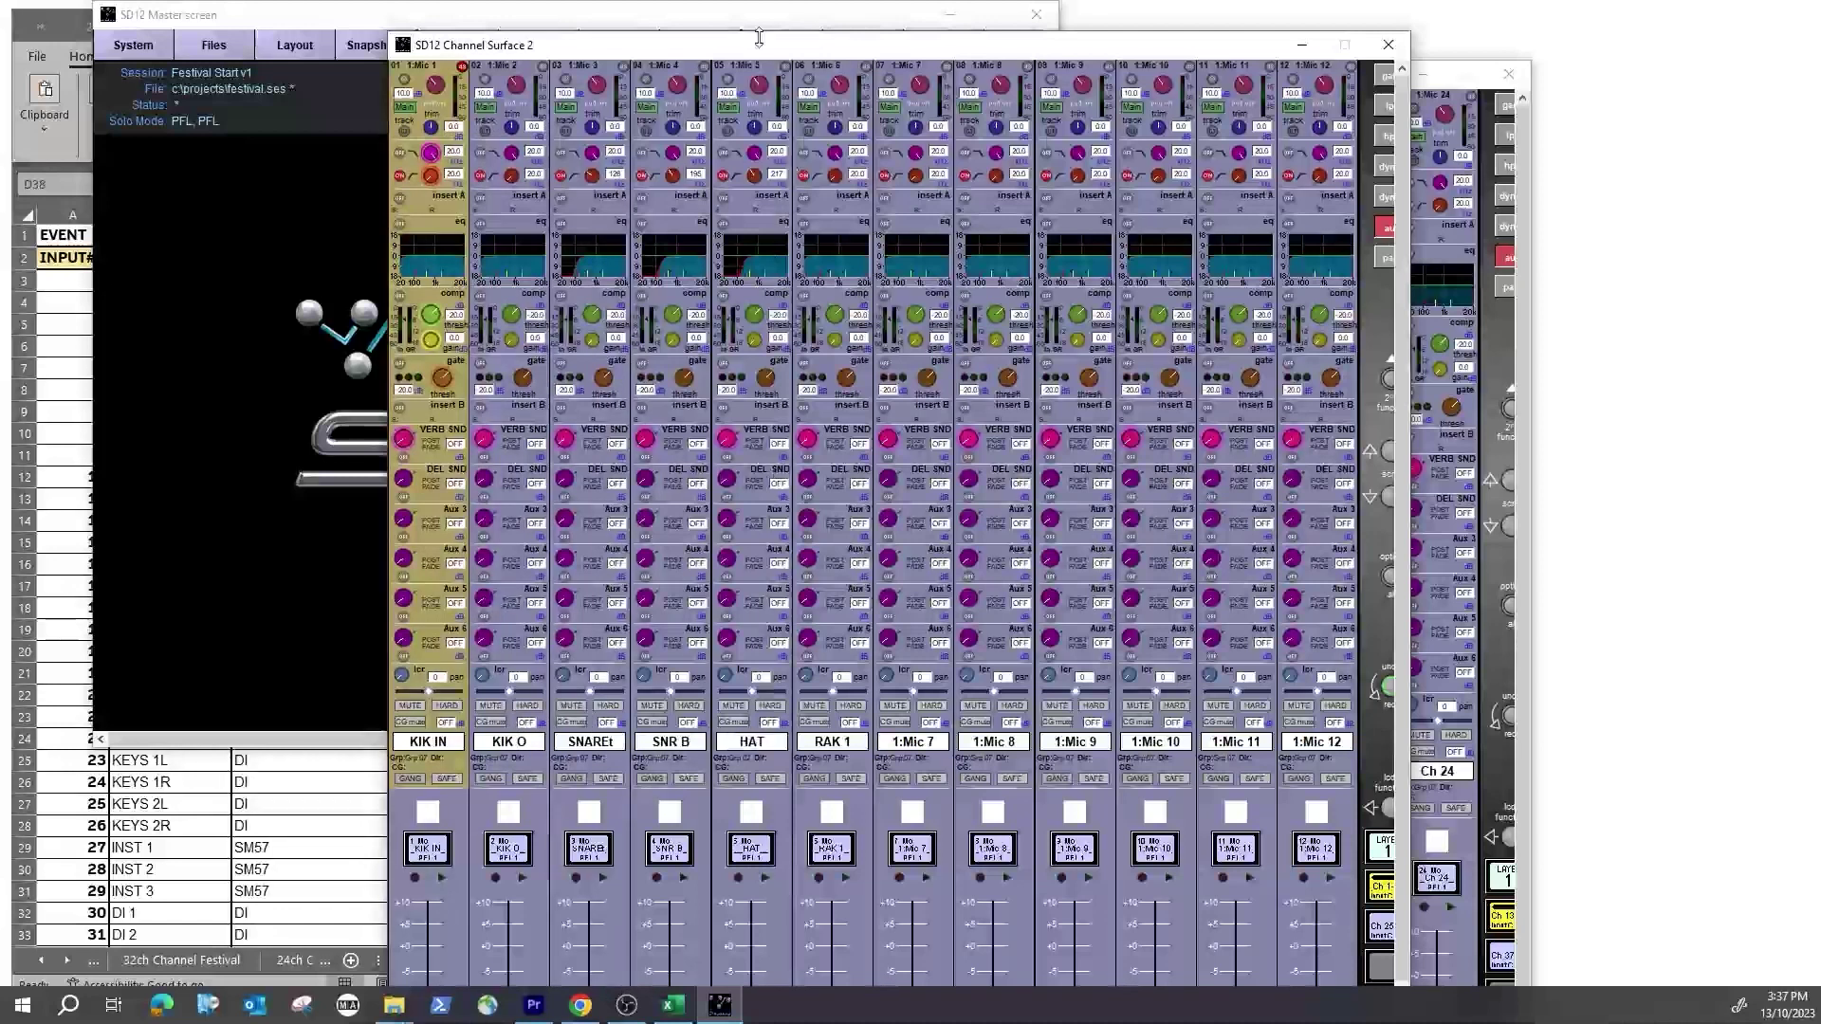
Step: Switch on +48V phantom power for the HAT channel in its setup and close the setup
left_click(757, 87)
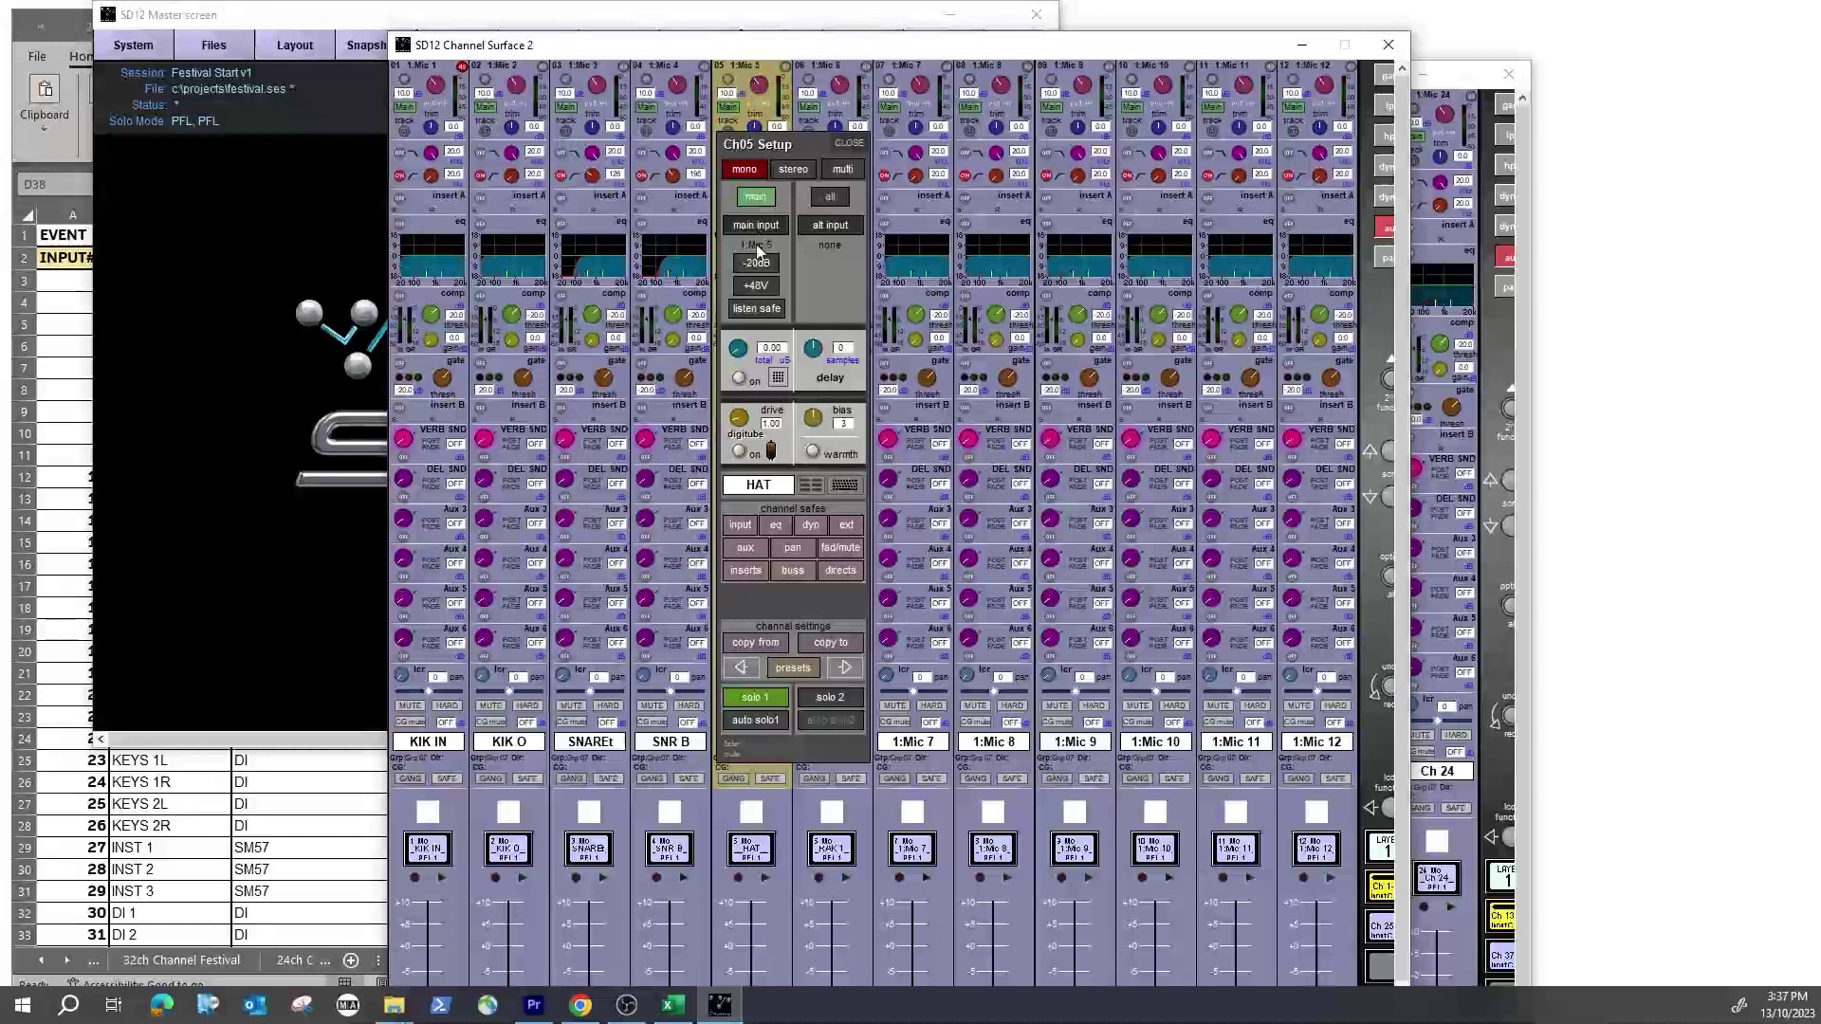
left_click(766, 282)
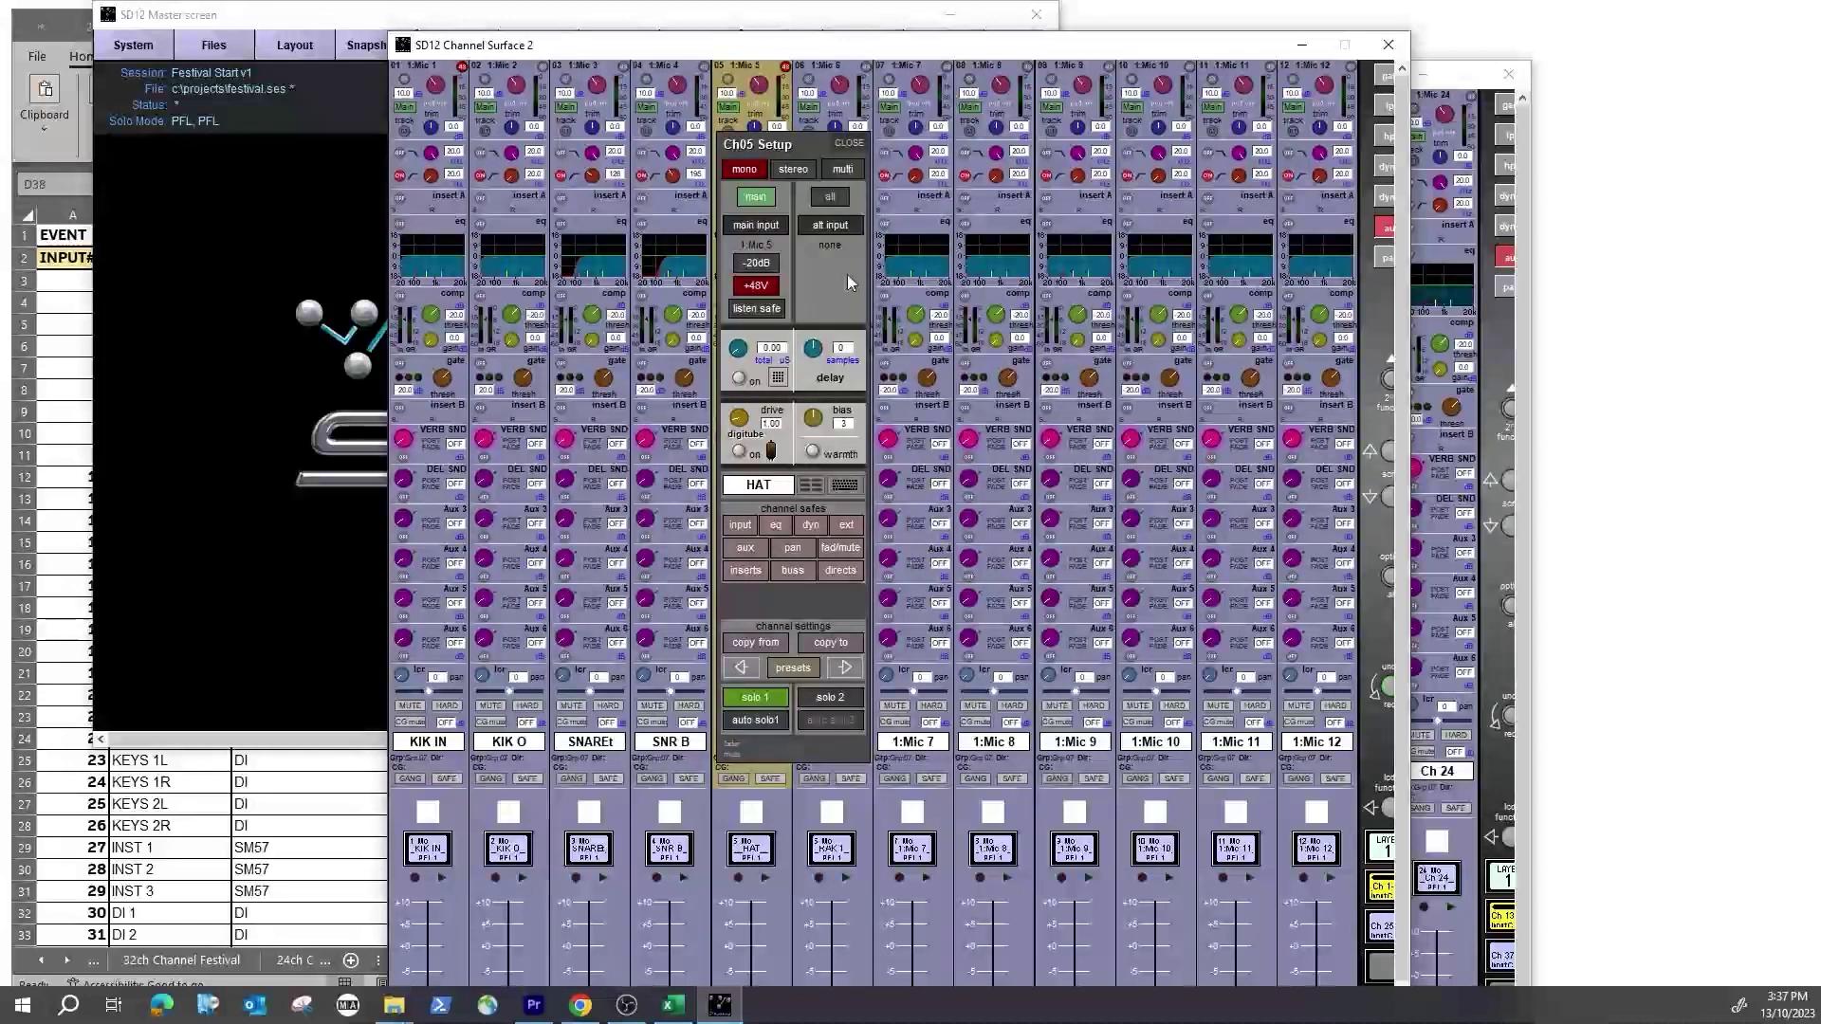
left_click(860, 142)
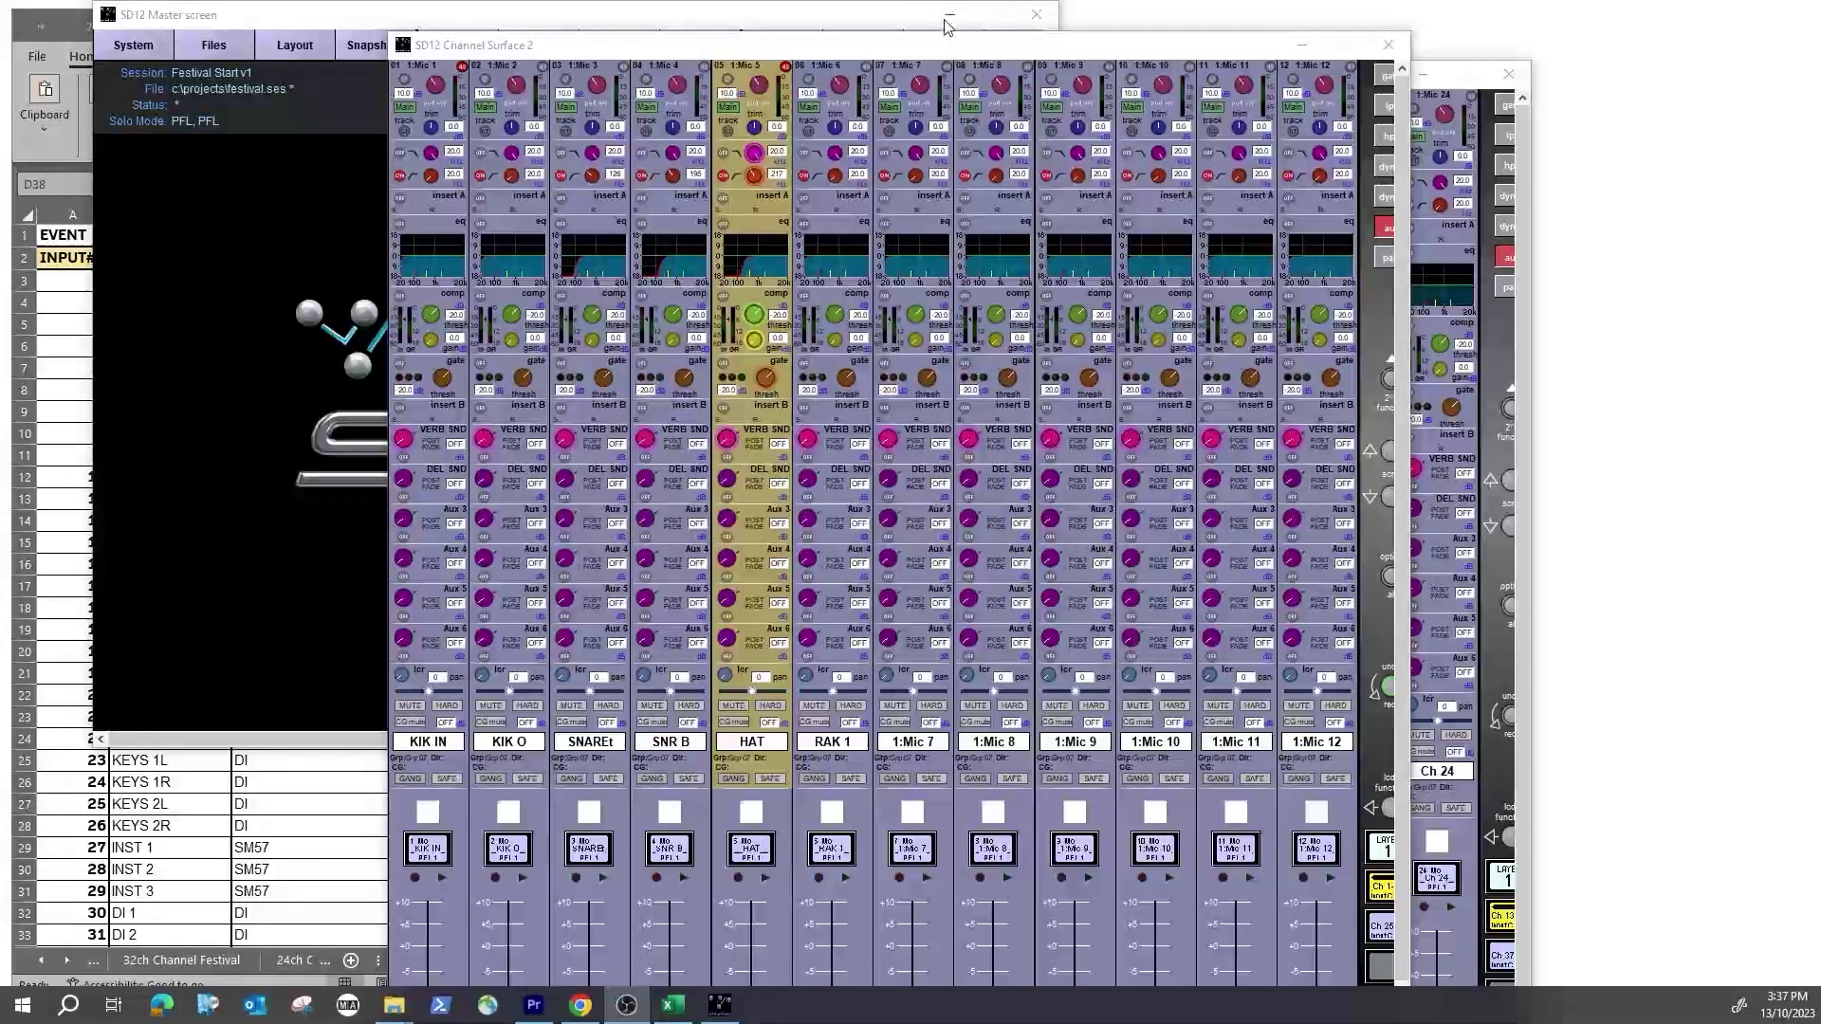
Step: Save the session to its existing file, festival.ses, and close the save message
left_click(218, 48)
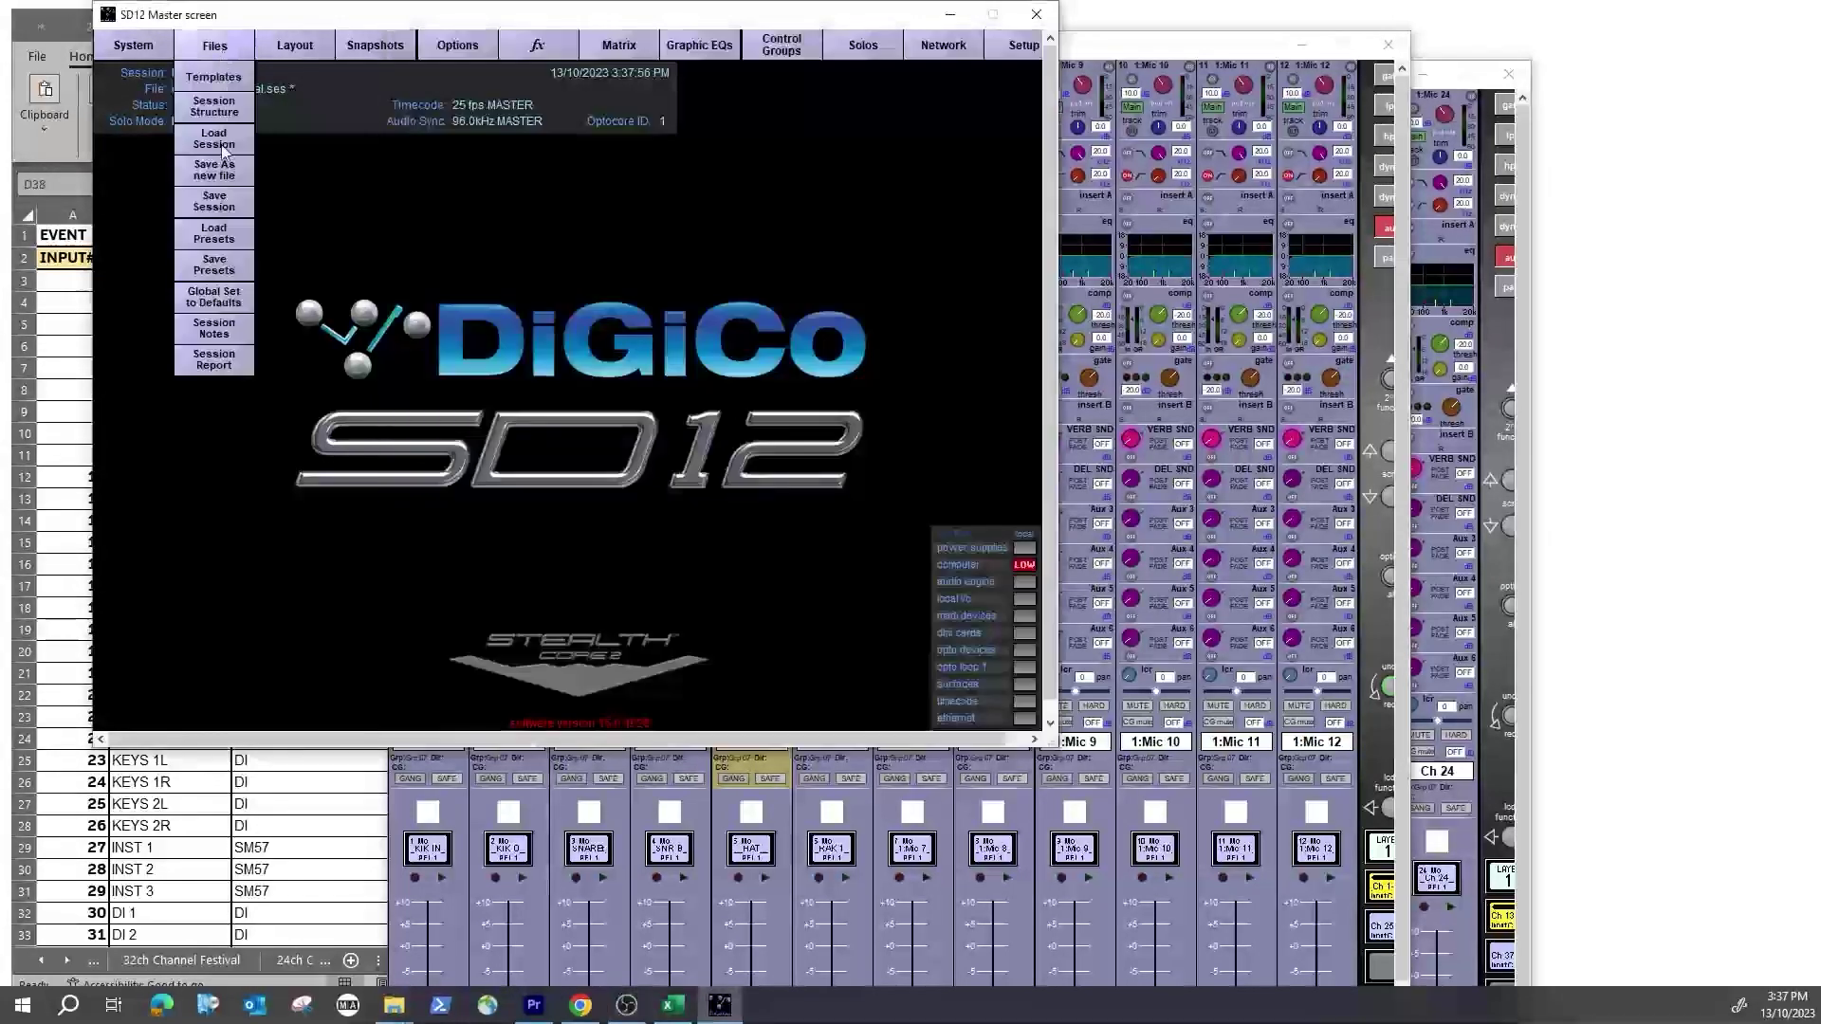
left_click(218, 203)
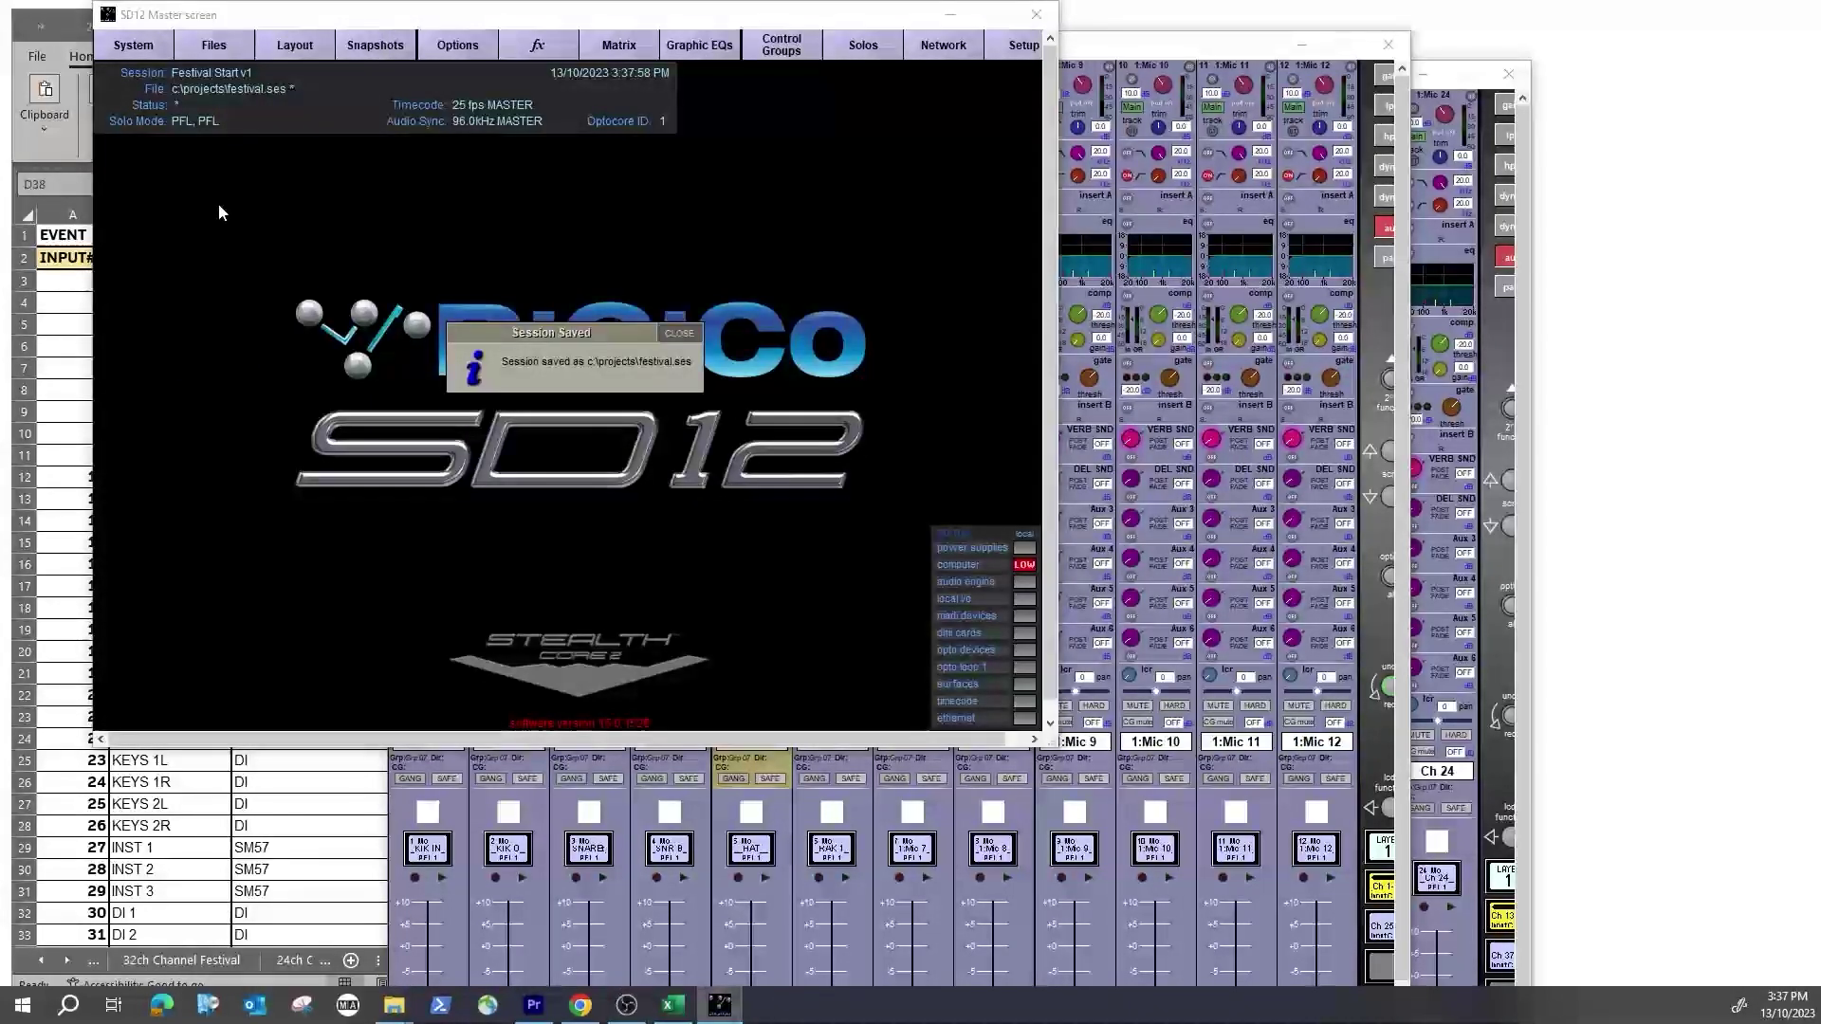
left_click(682, 332)
Step: Bring up the options for saving the session as a new file and show the removable drive as the destination
left_click(214, 48)
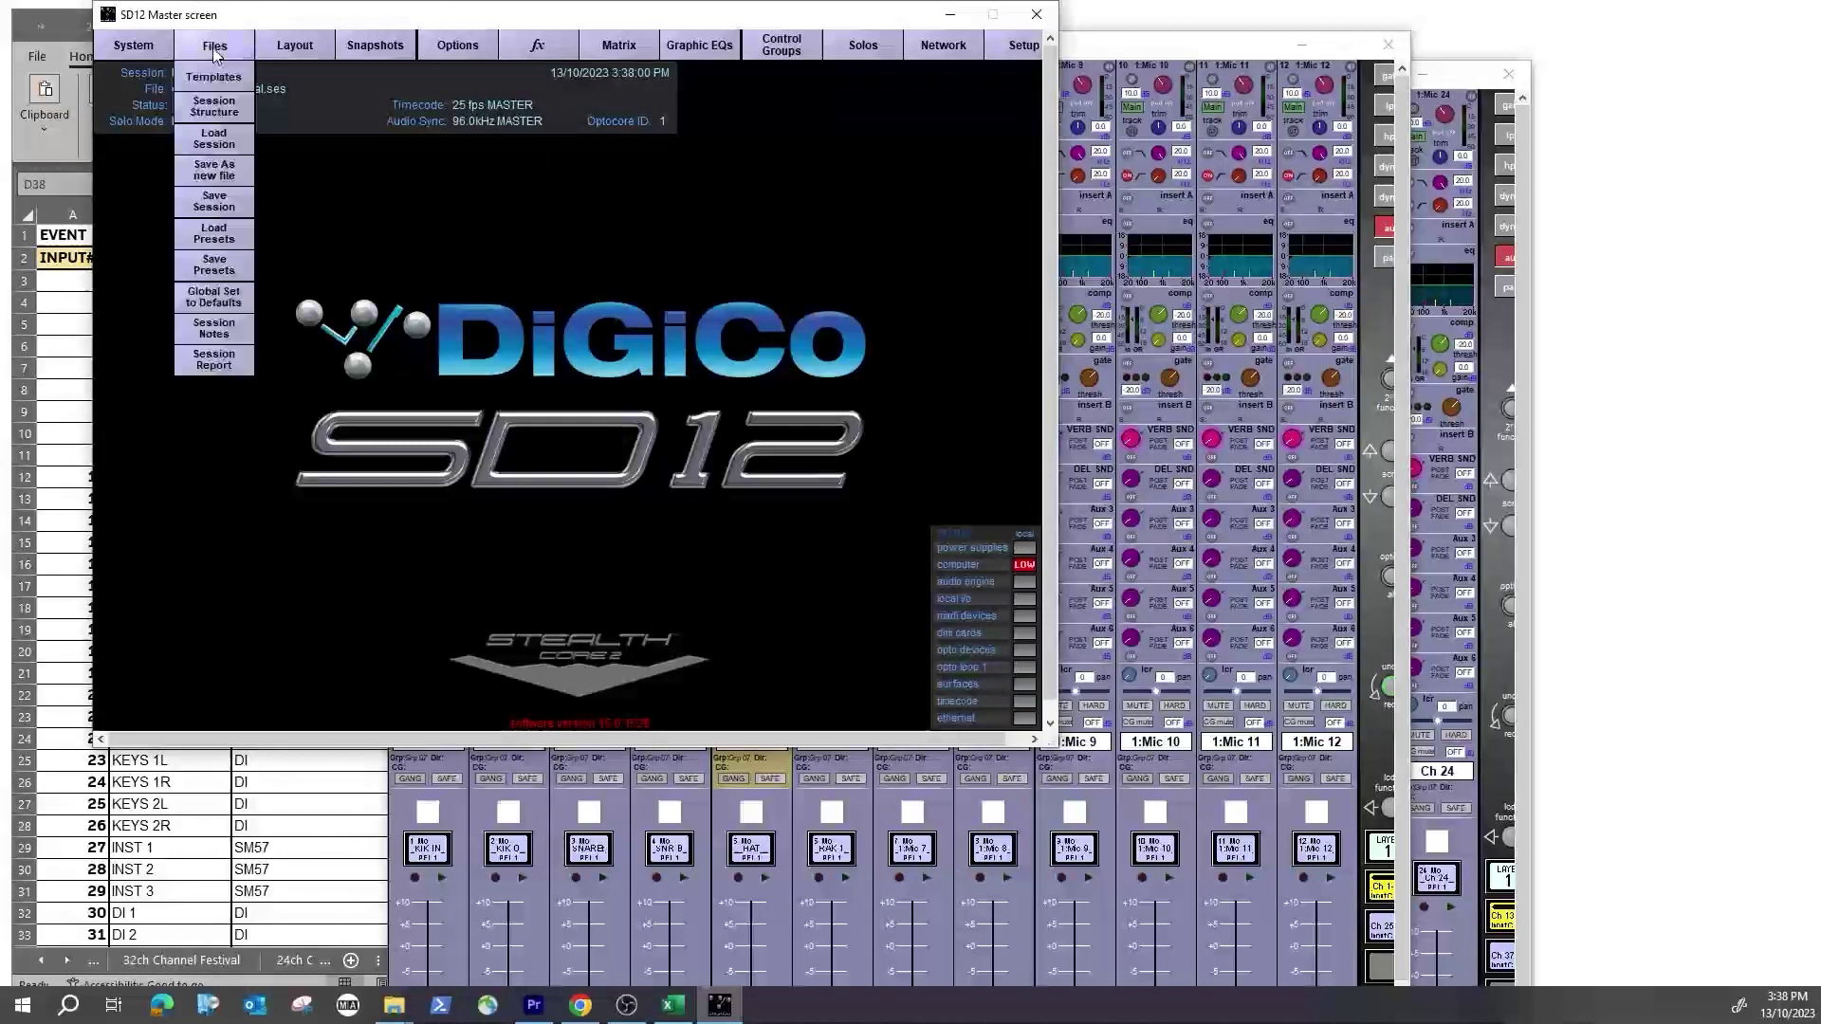
left_click(232, 166)
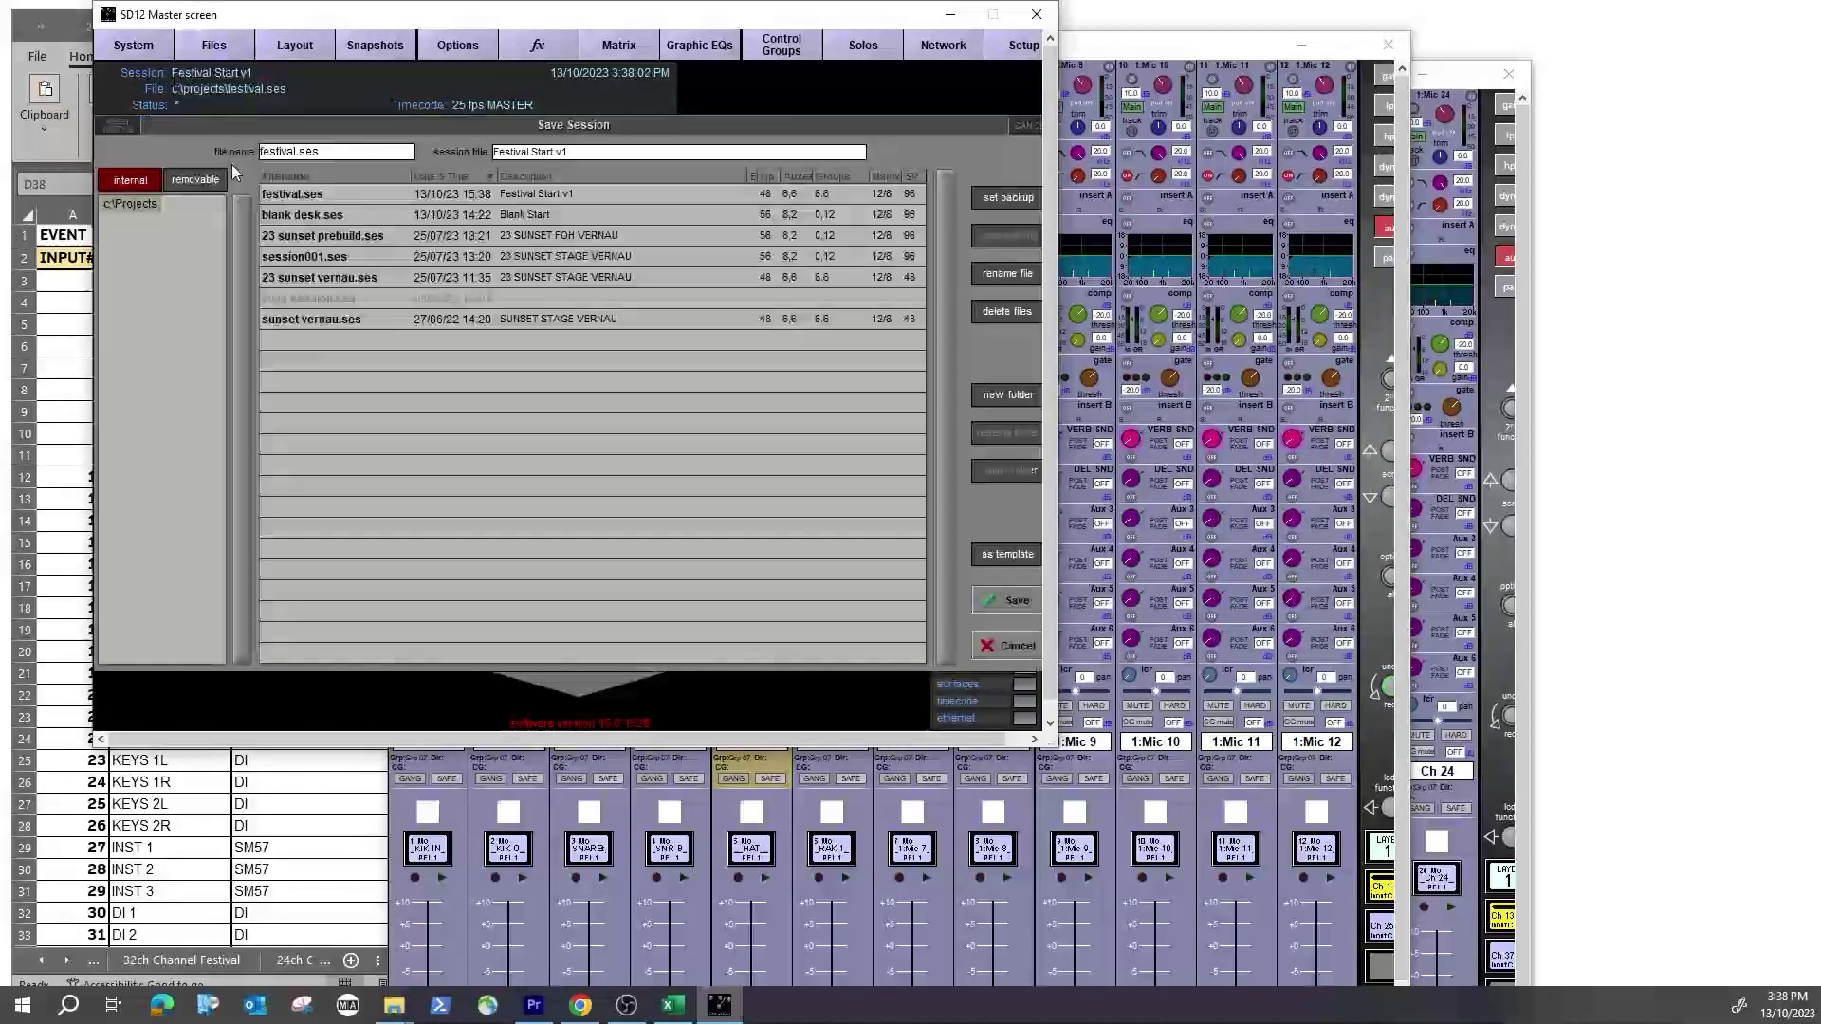
left_click(195, 179)
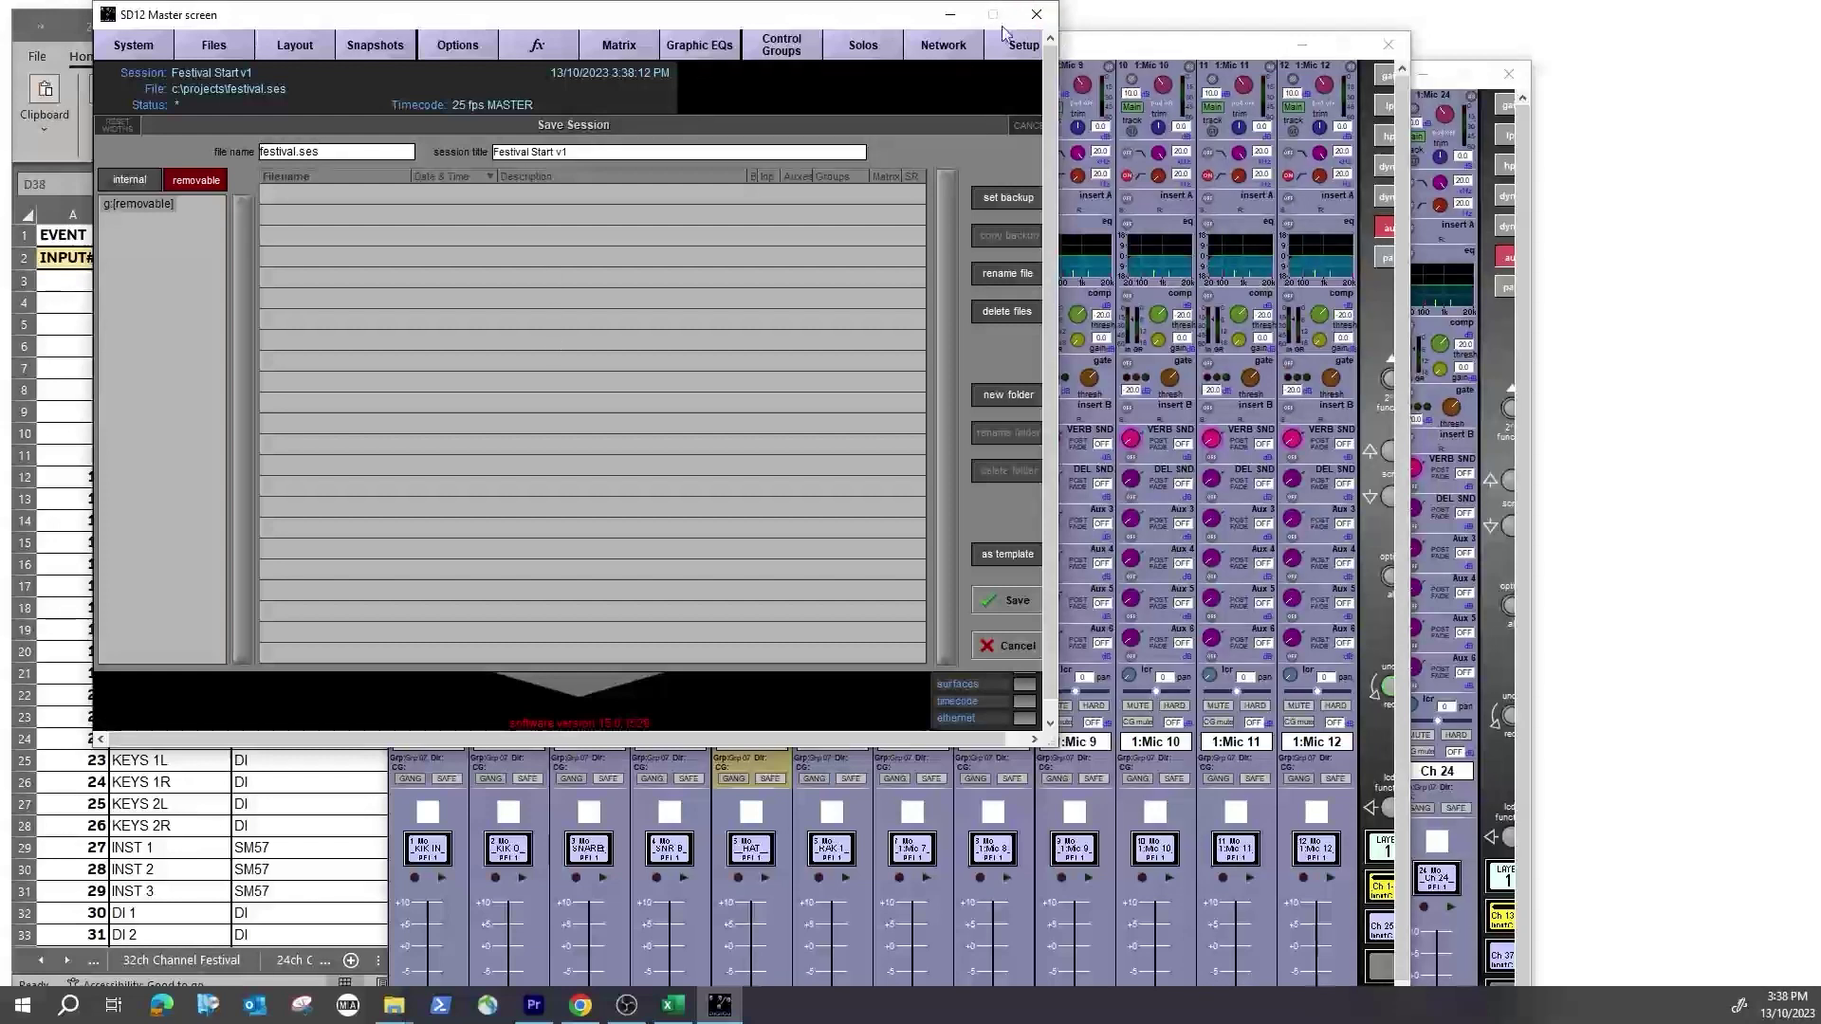
Step: Close the SD12 software and the Excel input list, and start SD12 again by searching for "sd12"
left_click(1035, 14)
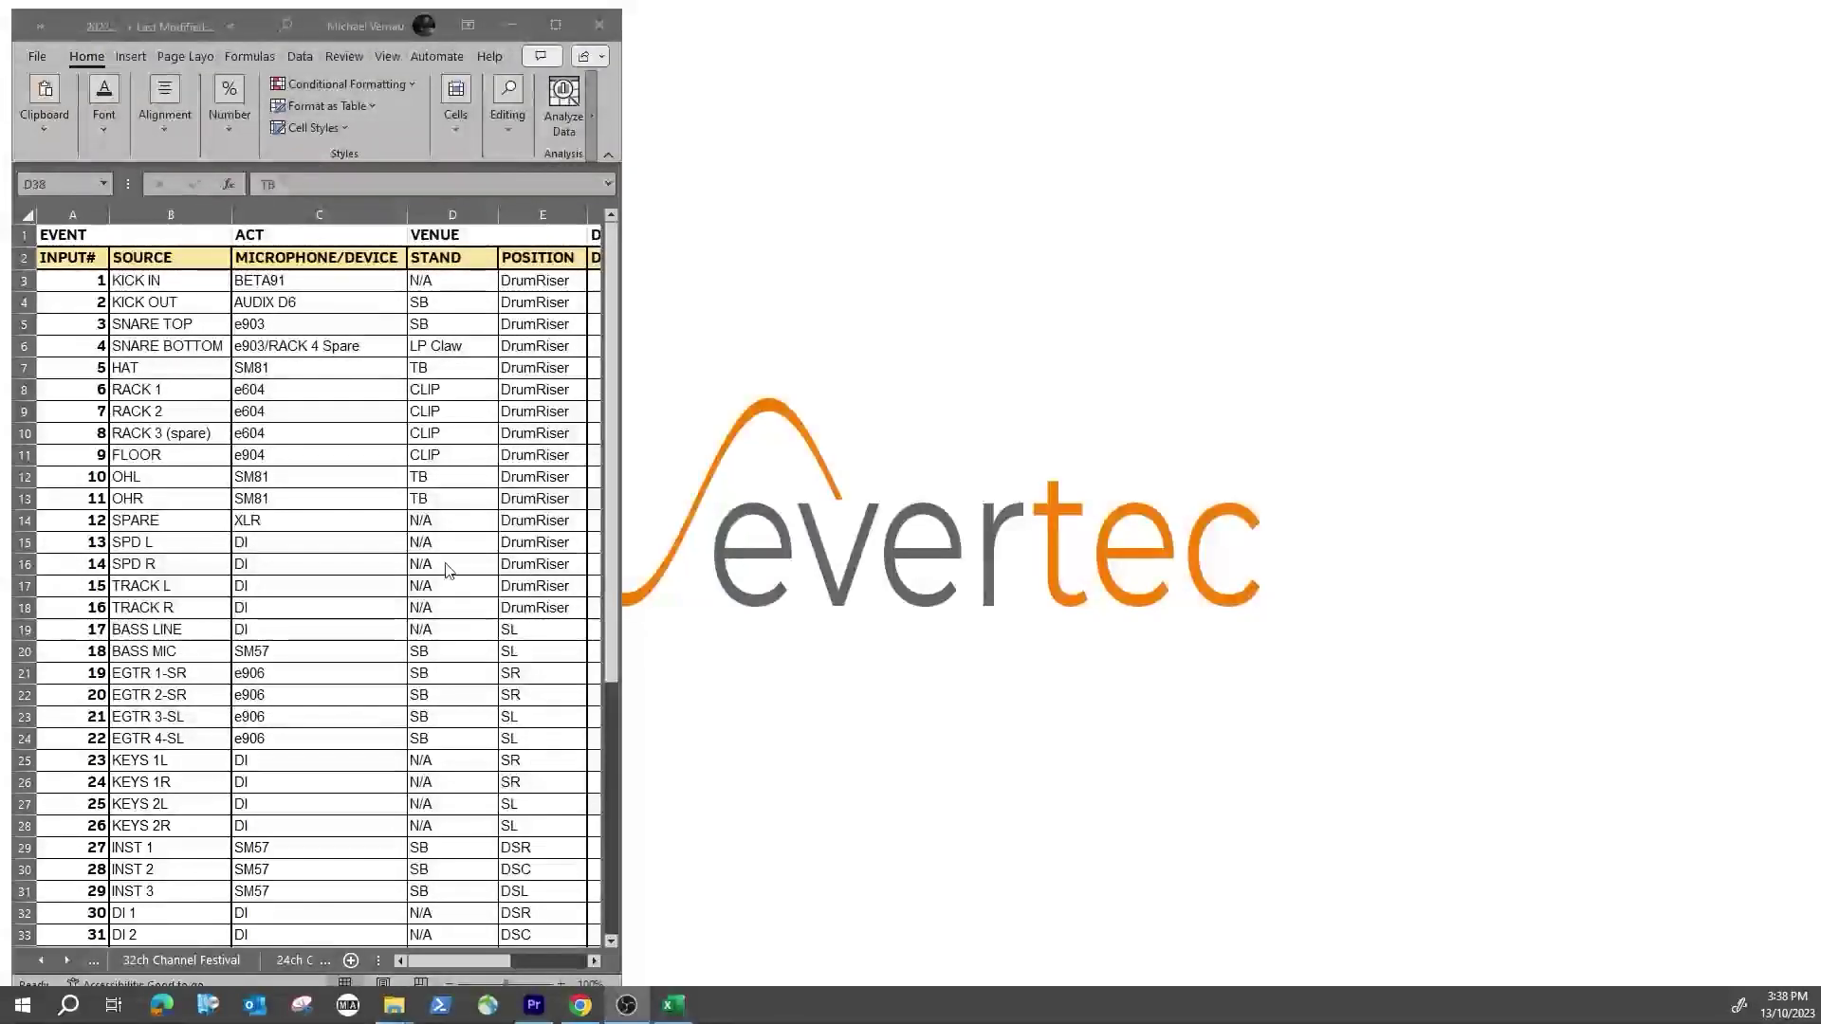
left_click(600, 24)
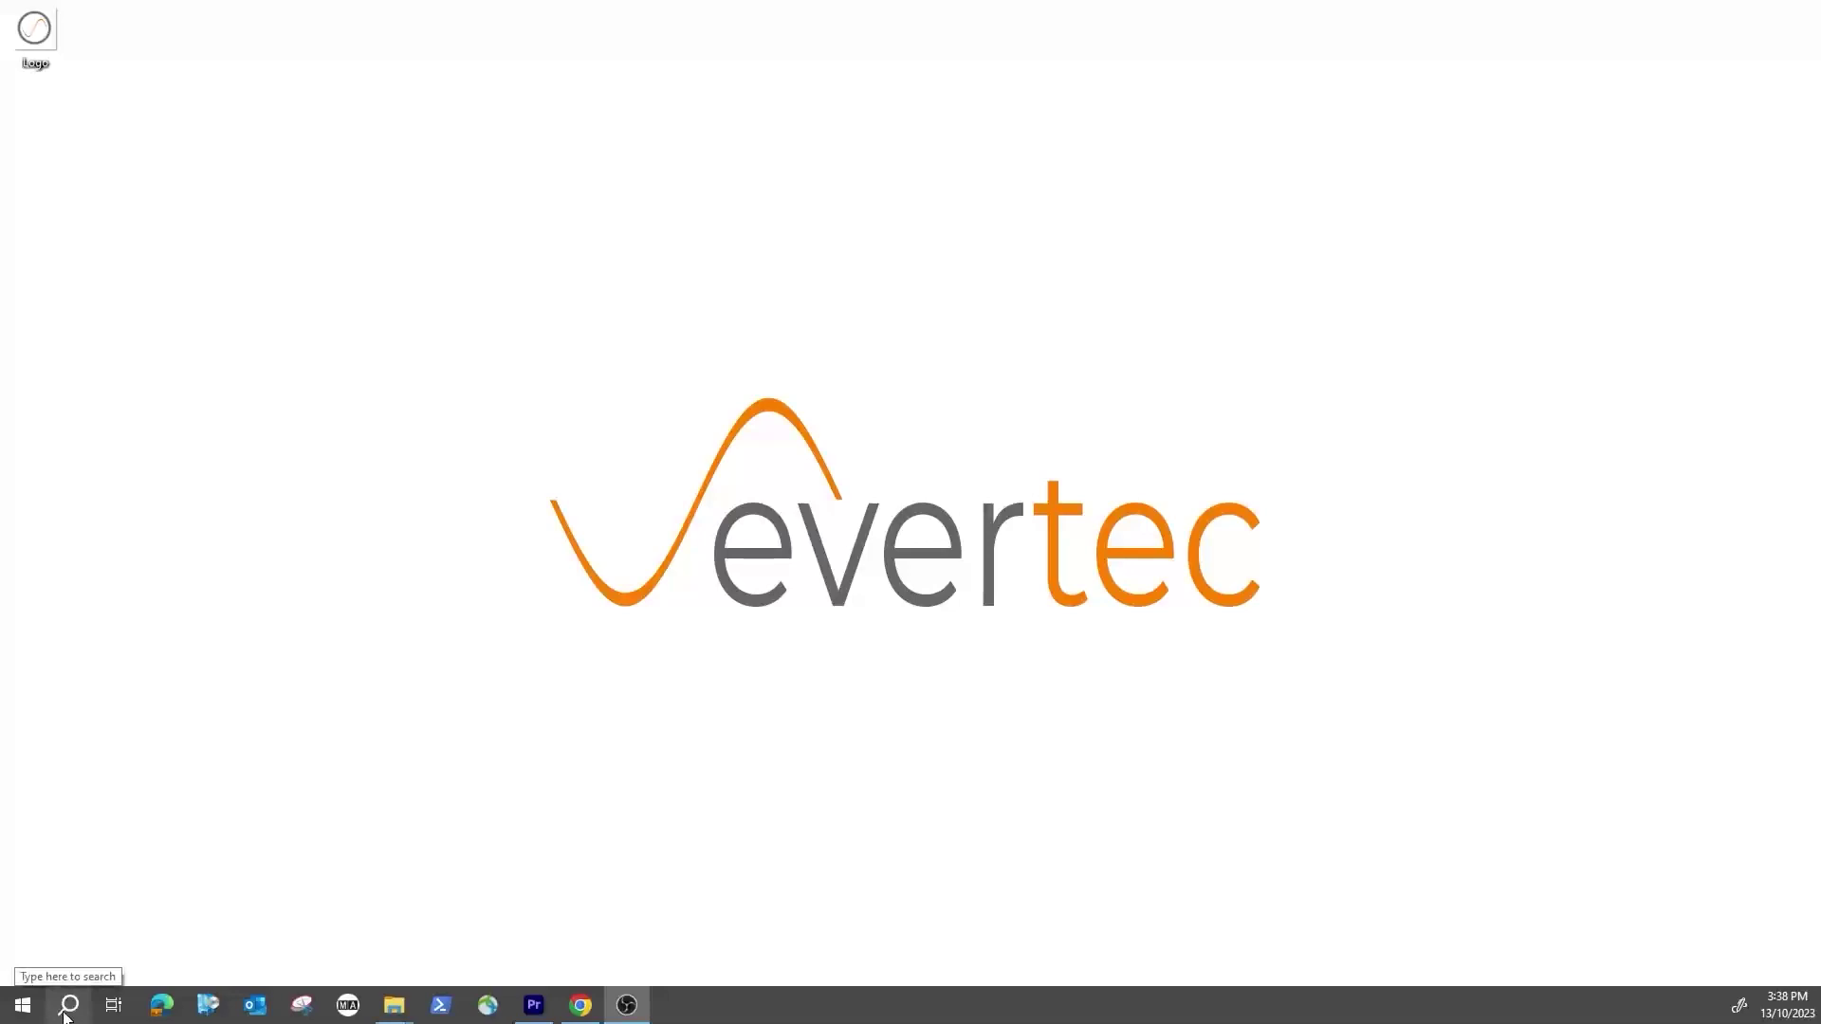
left_click(23, 1004)
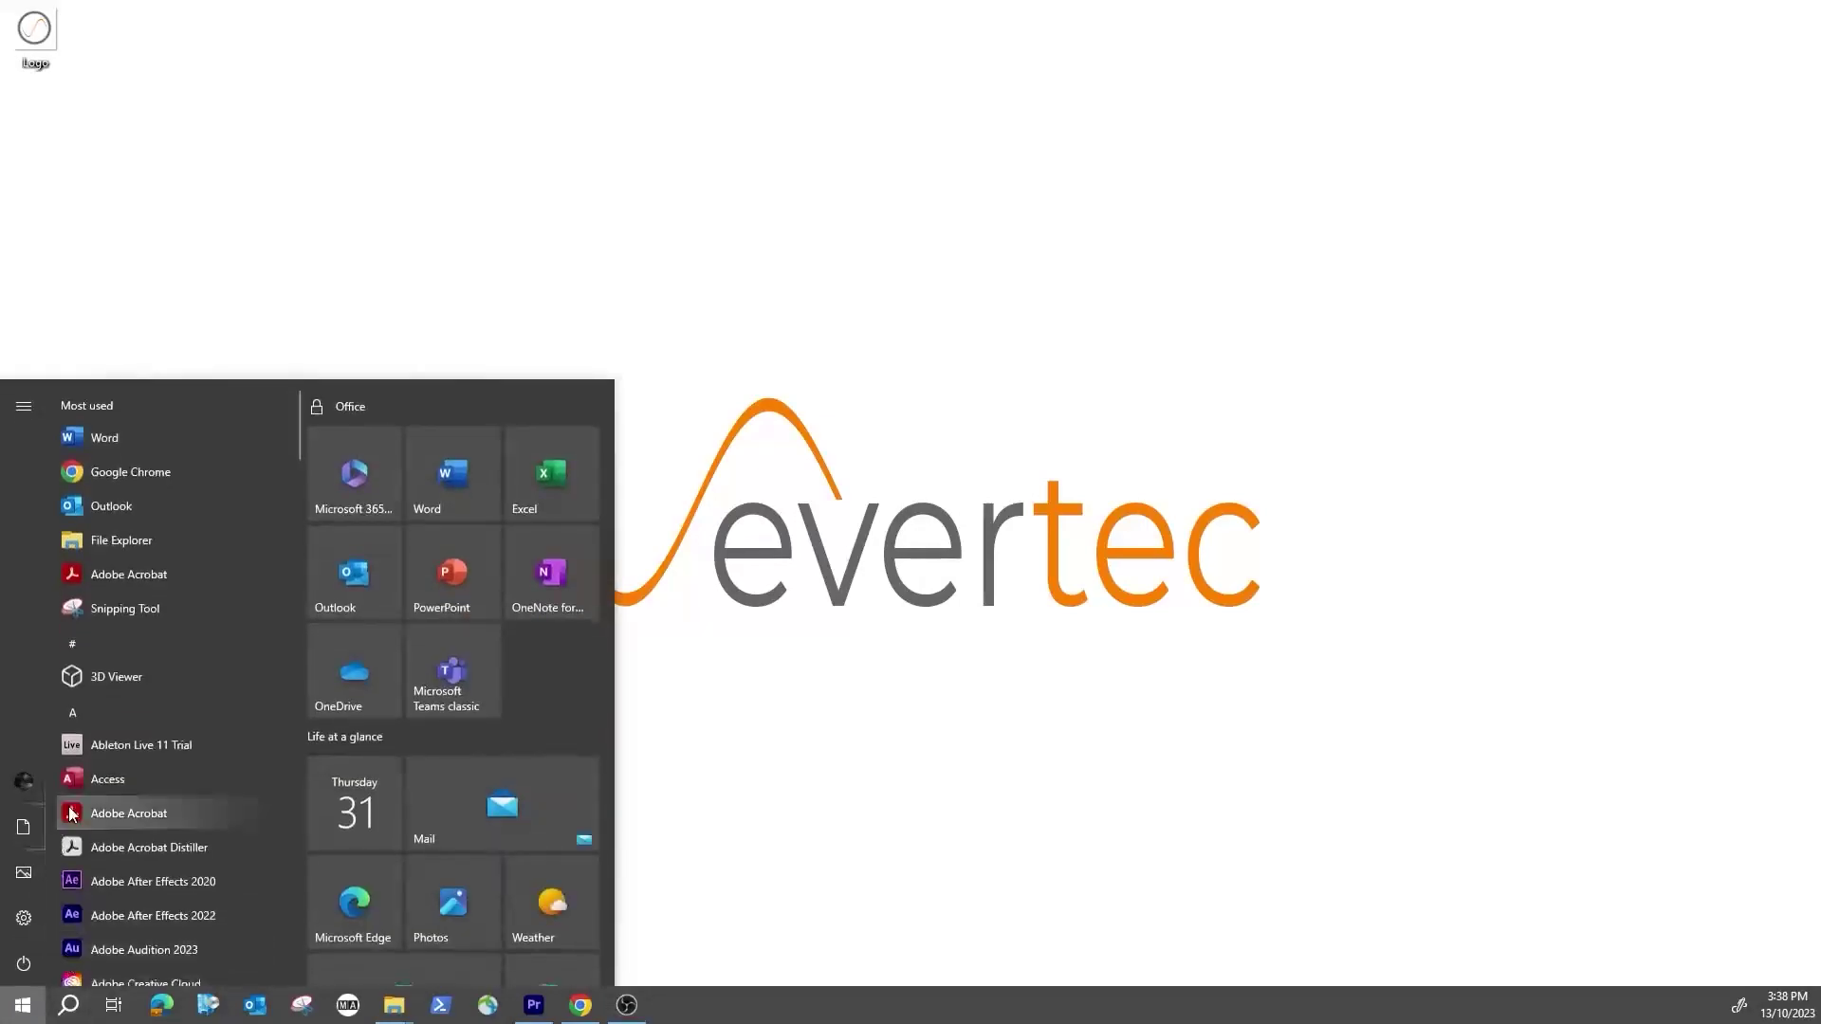
left_click(68, 1005)
type("sd12")
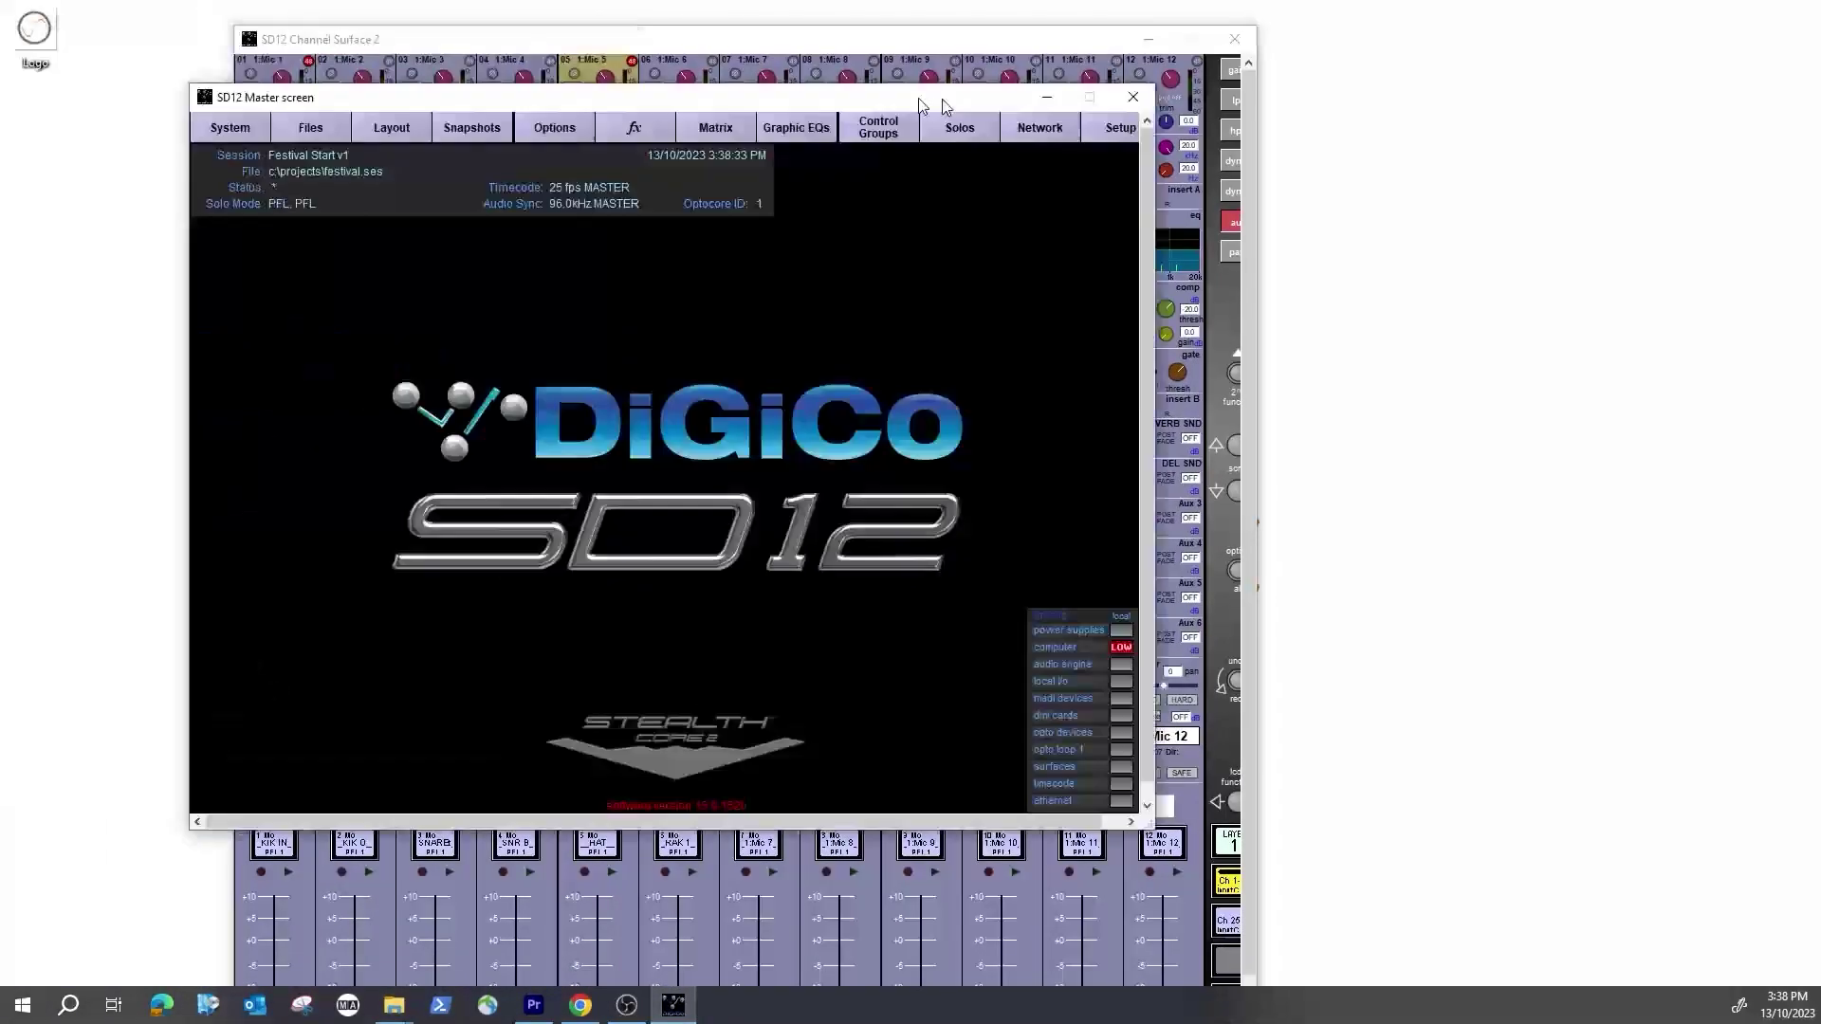
Step: Reposition and widen the Master screen window to reveal all its controls, and view the Control Groups before closing them
left_click_drag(920, 106, 1330, 67)
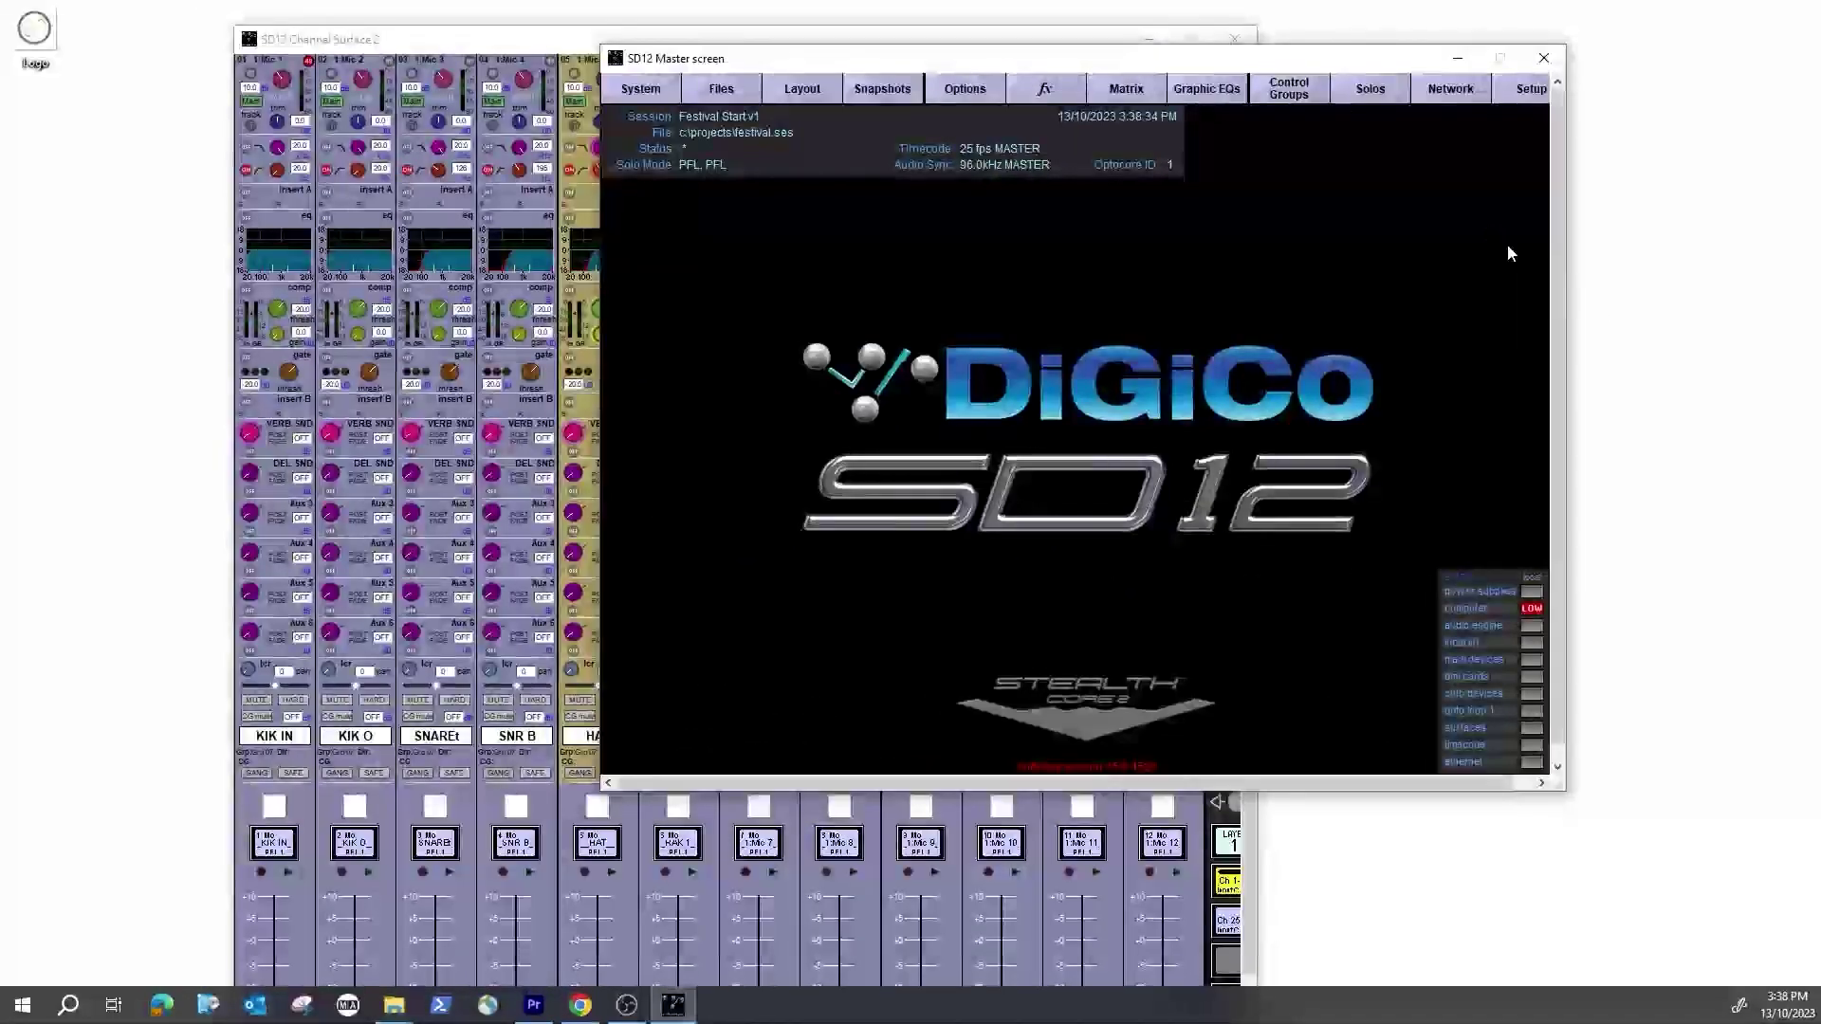
left_click_drag(1570, 204, 1741, 204)
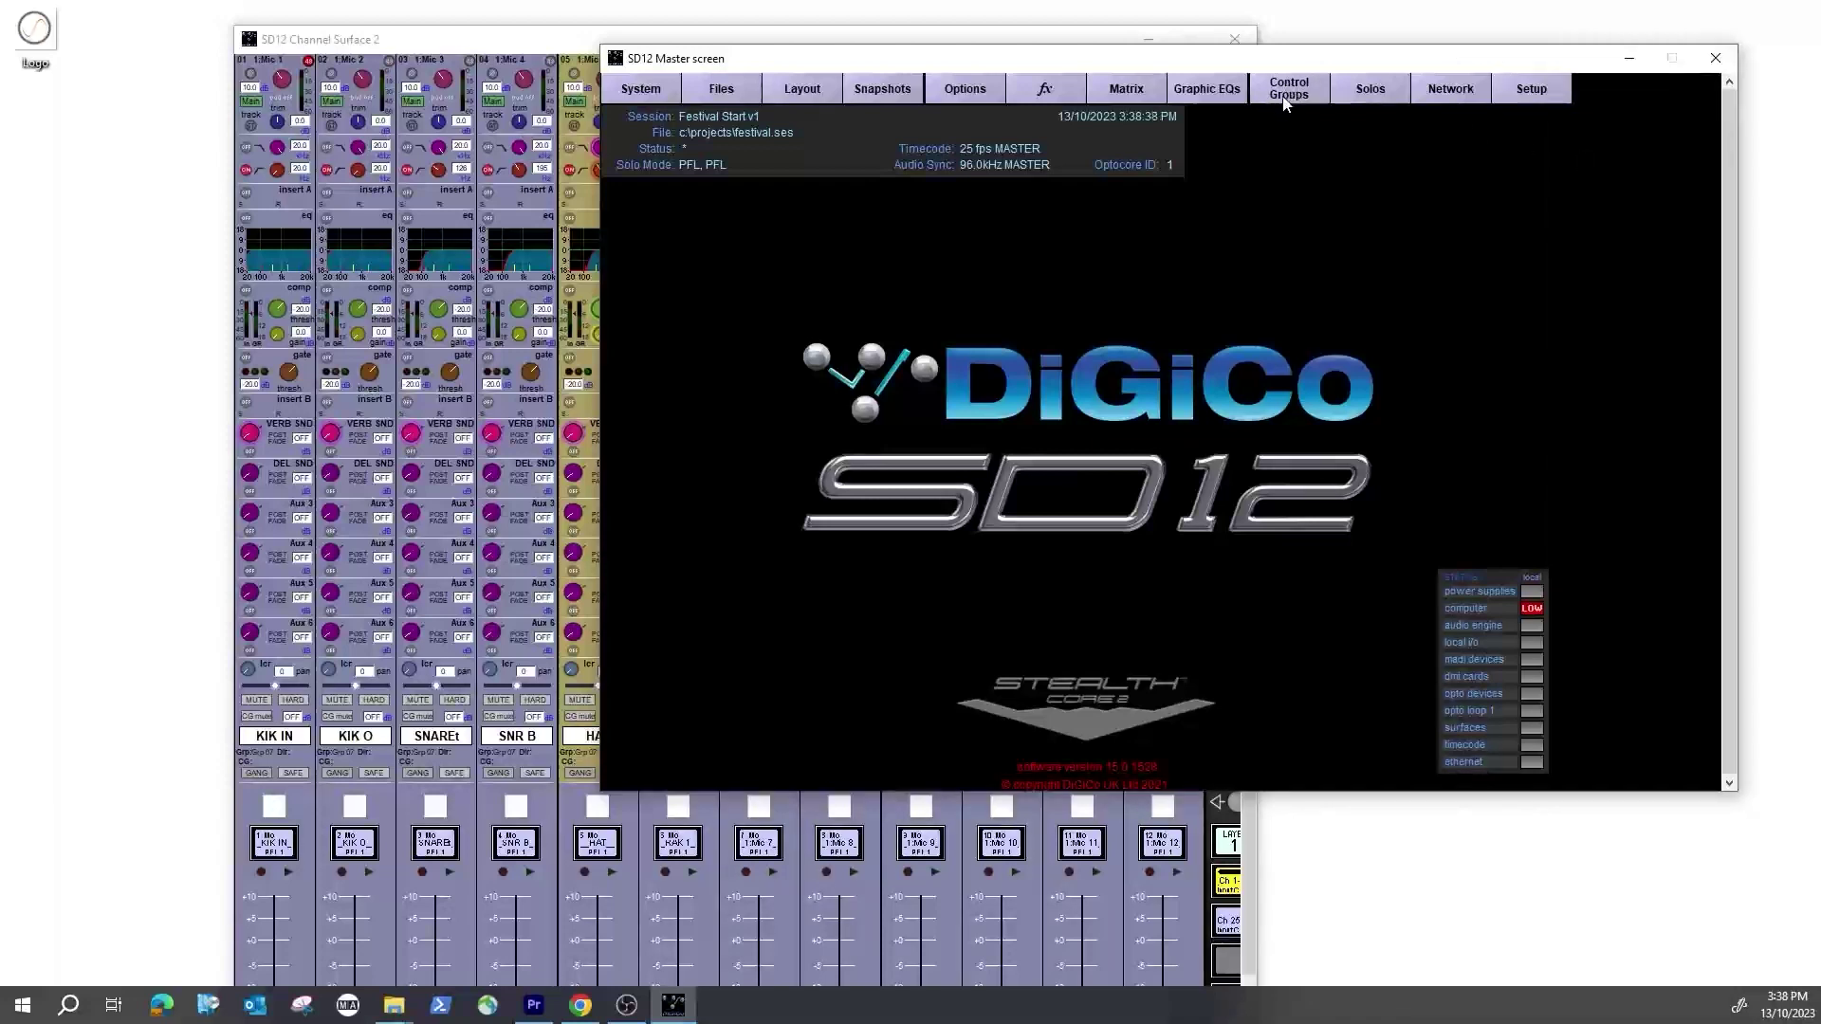
left_click(1286, 91)
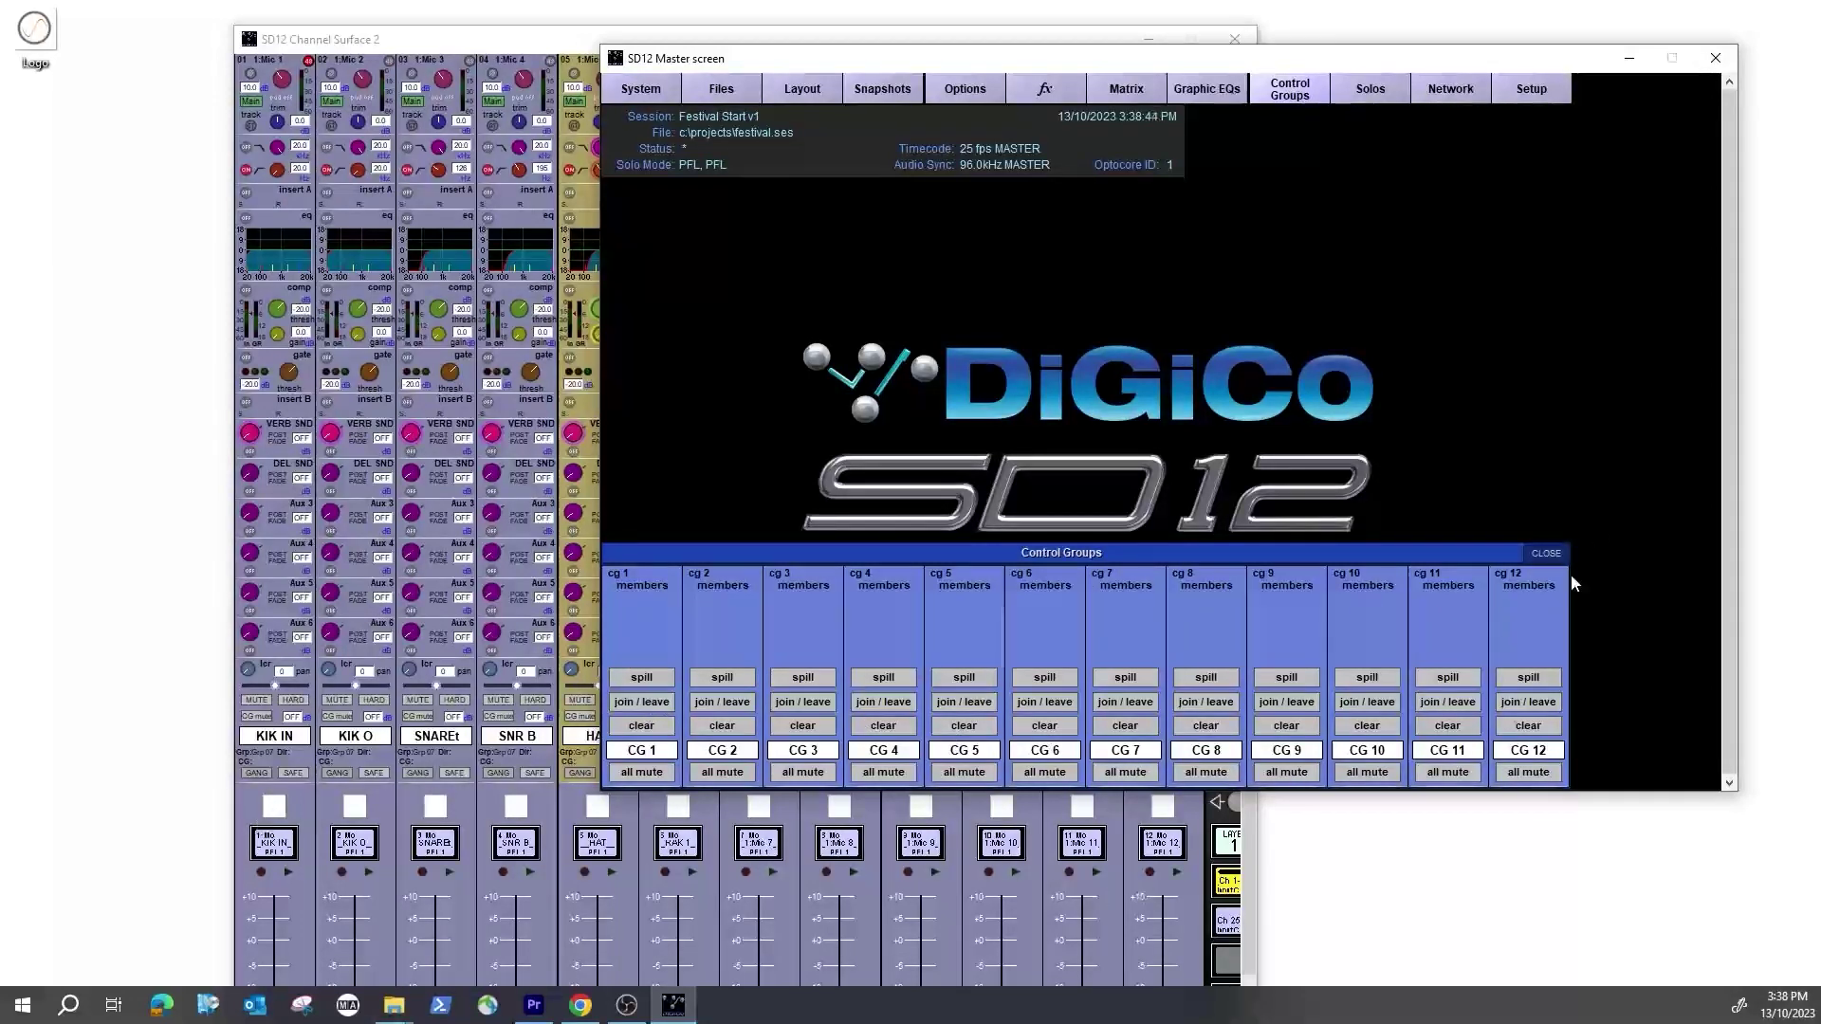
left_click(1550, 555)
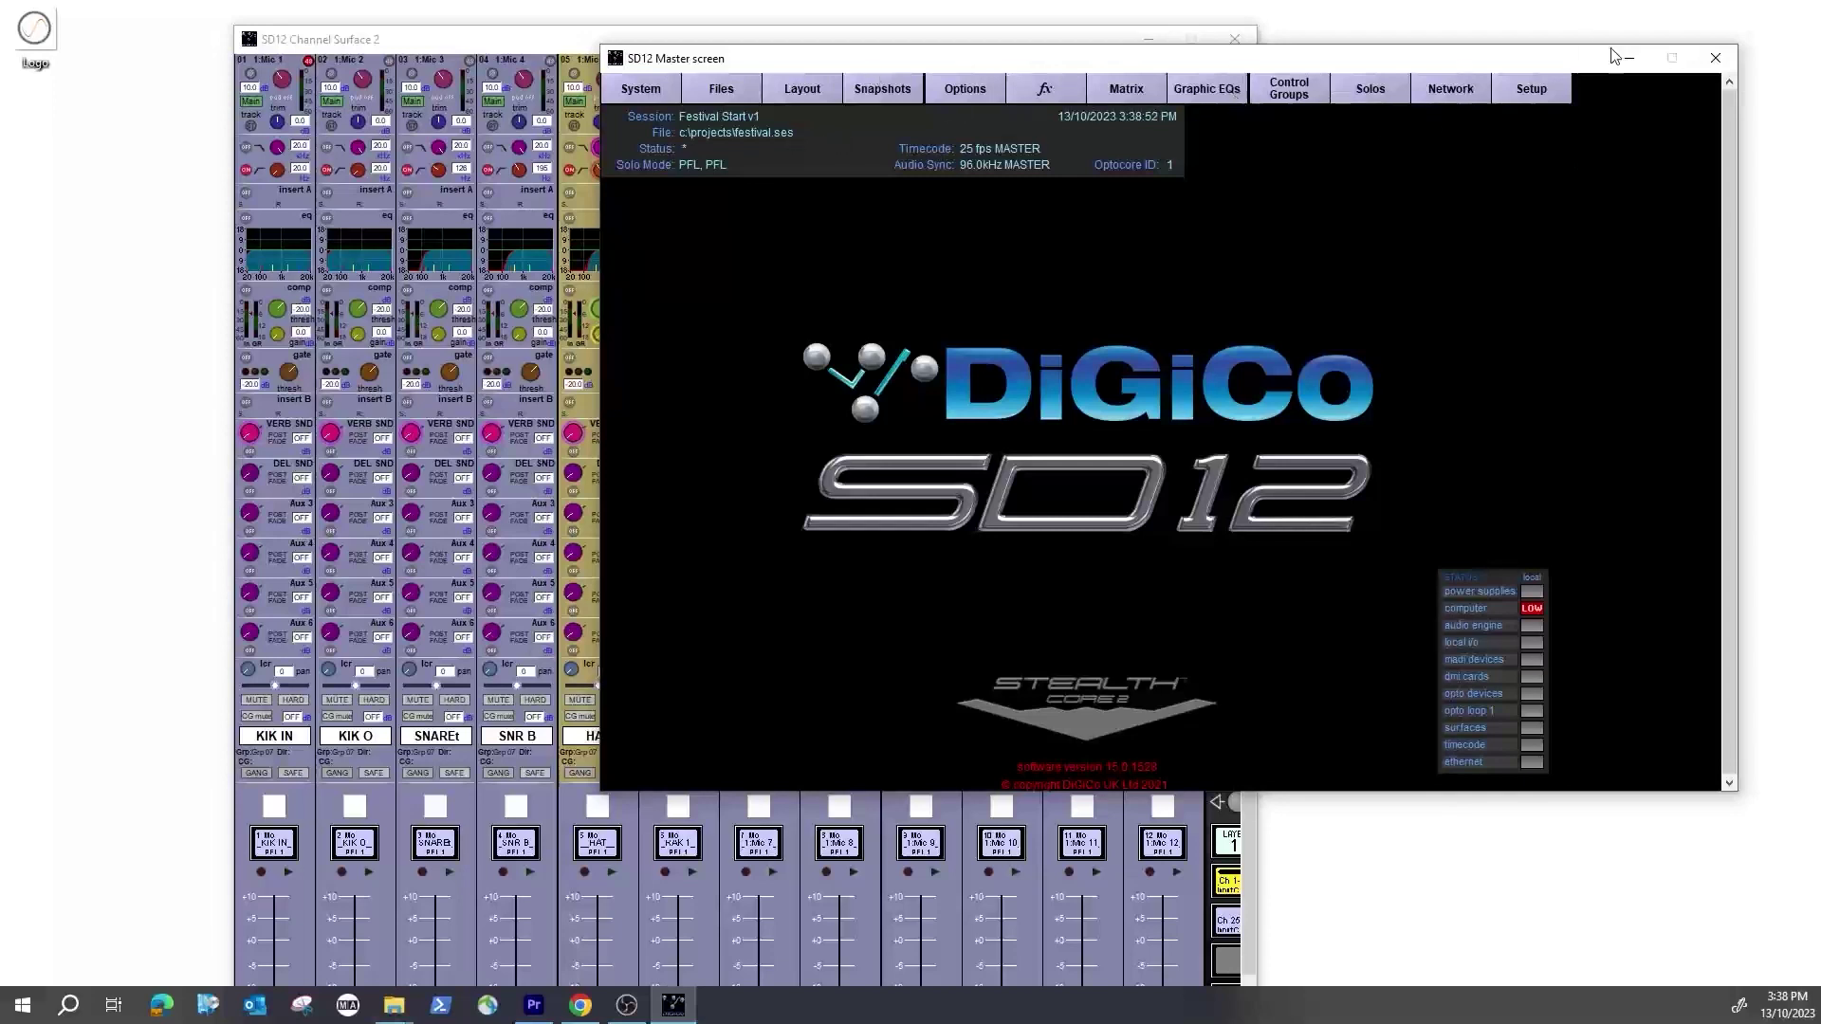
Step: Examine the Rack 1 socket assignments in the Audio I/O setup
left_click(1529, 89)
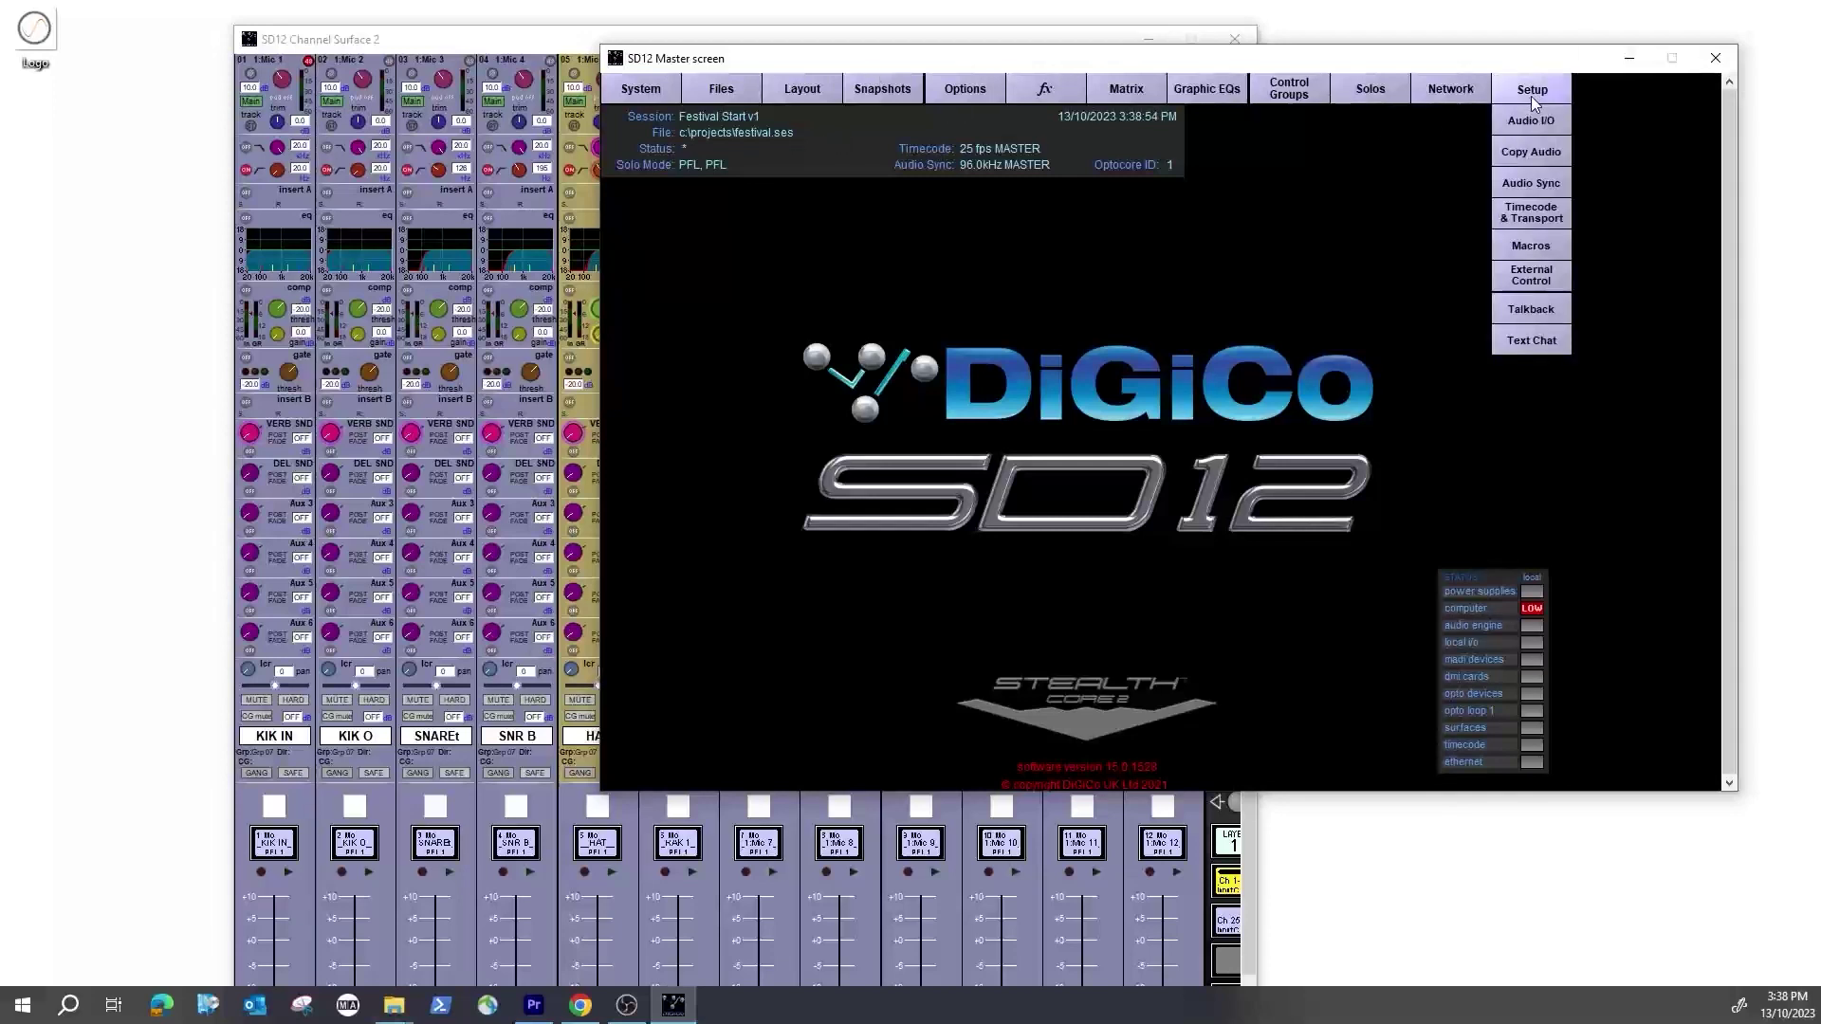
left_click(1538, 121)
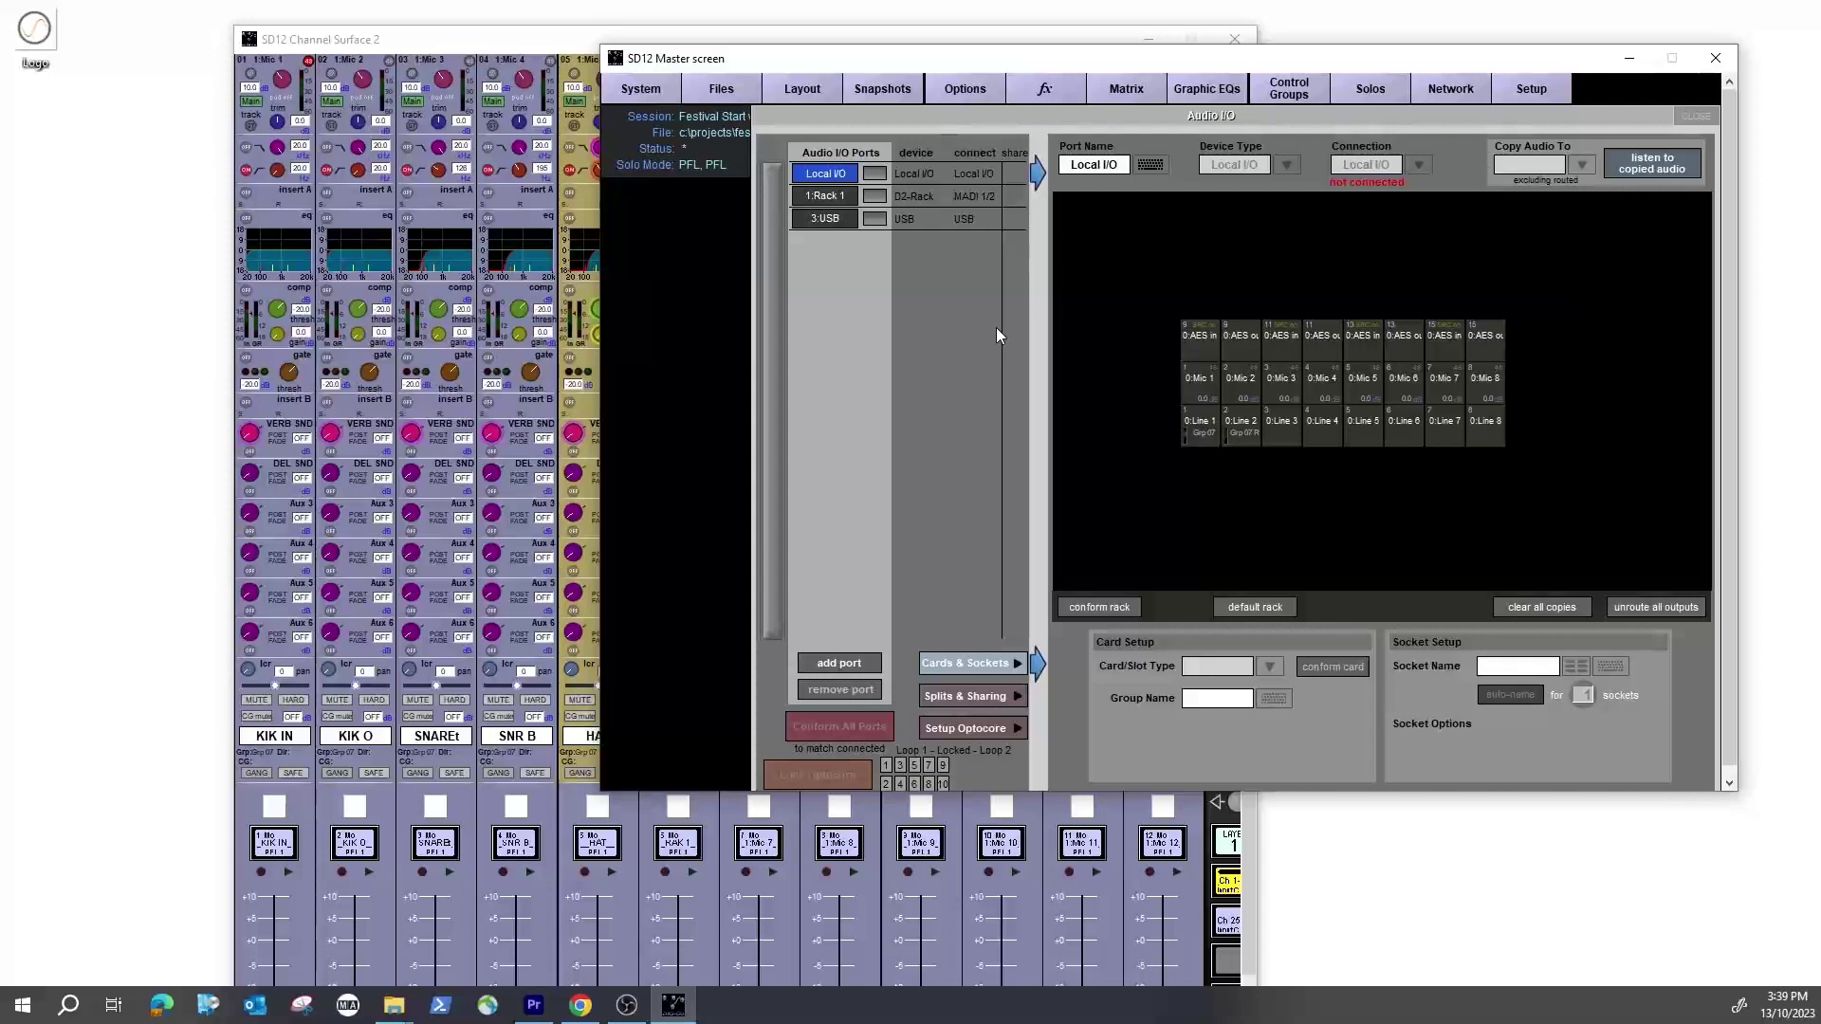
scroll(821, 208, "down", 1)
left_click(821, 198)
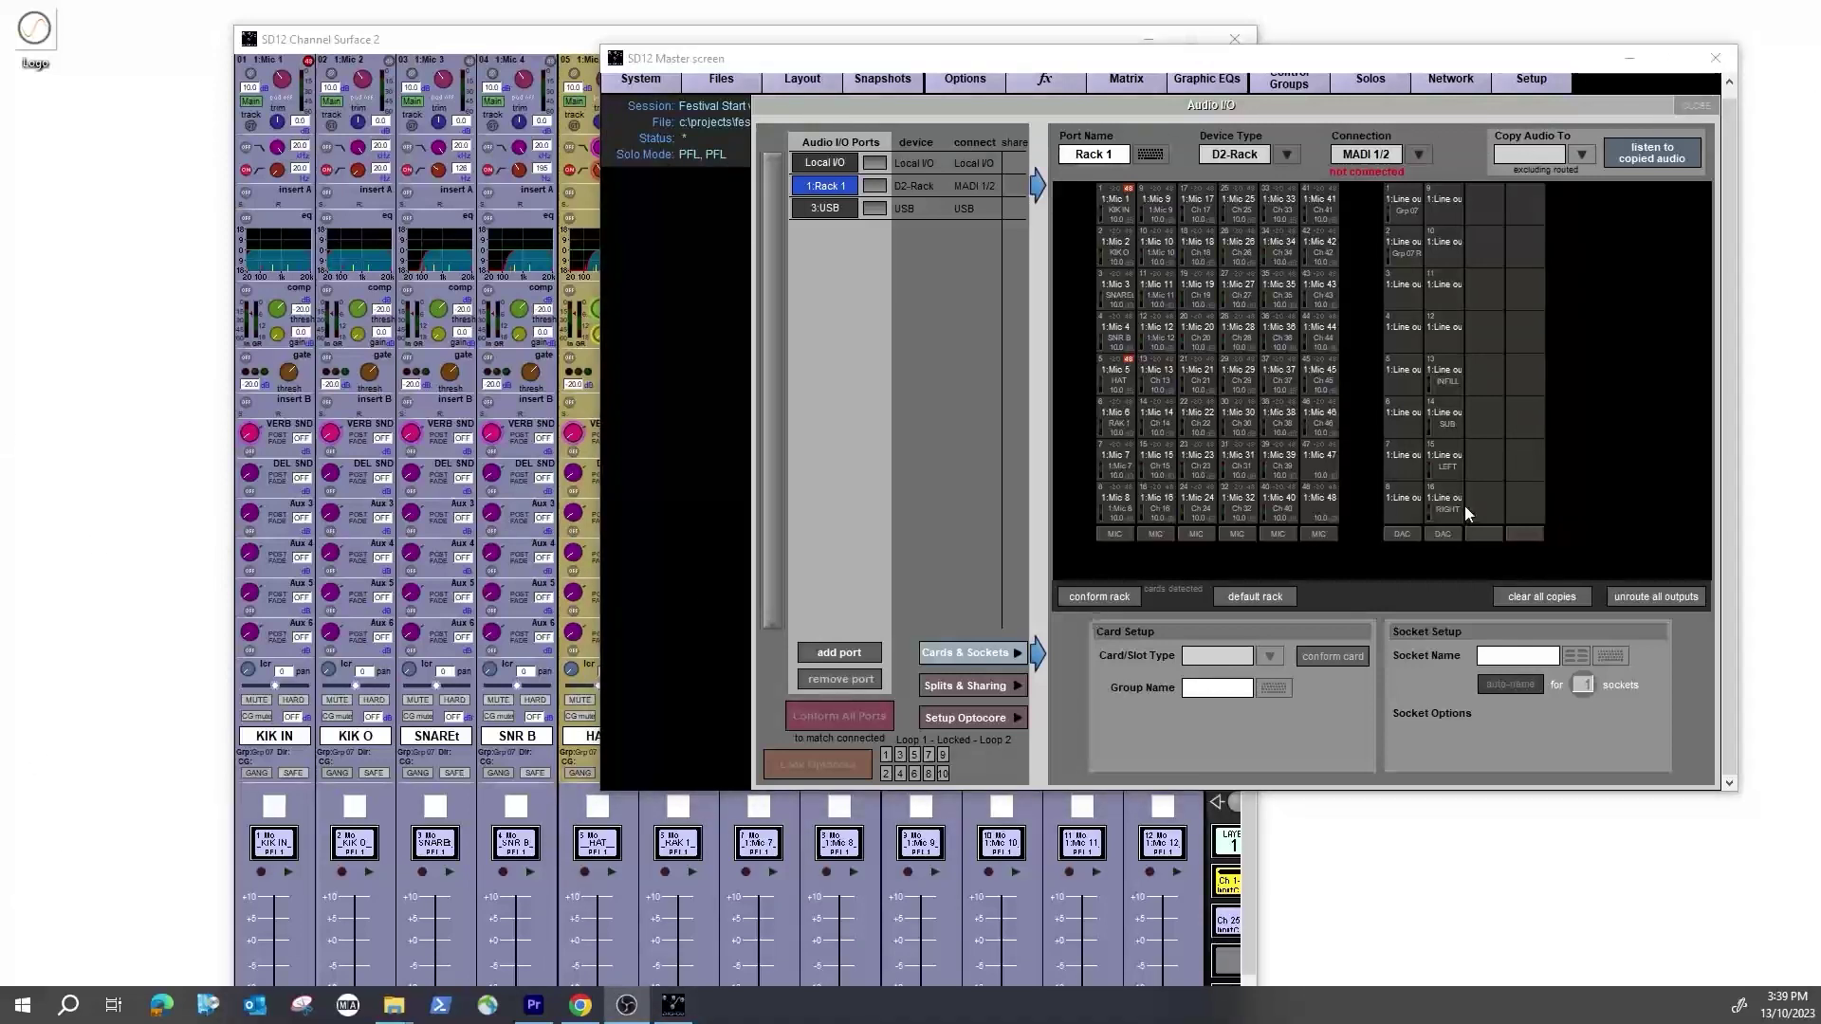
Step: Insert a new snapshot named SOUNDCHECK START and save the session to its existing file
left_click(905, 84)
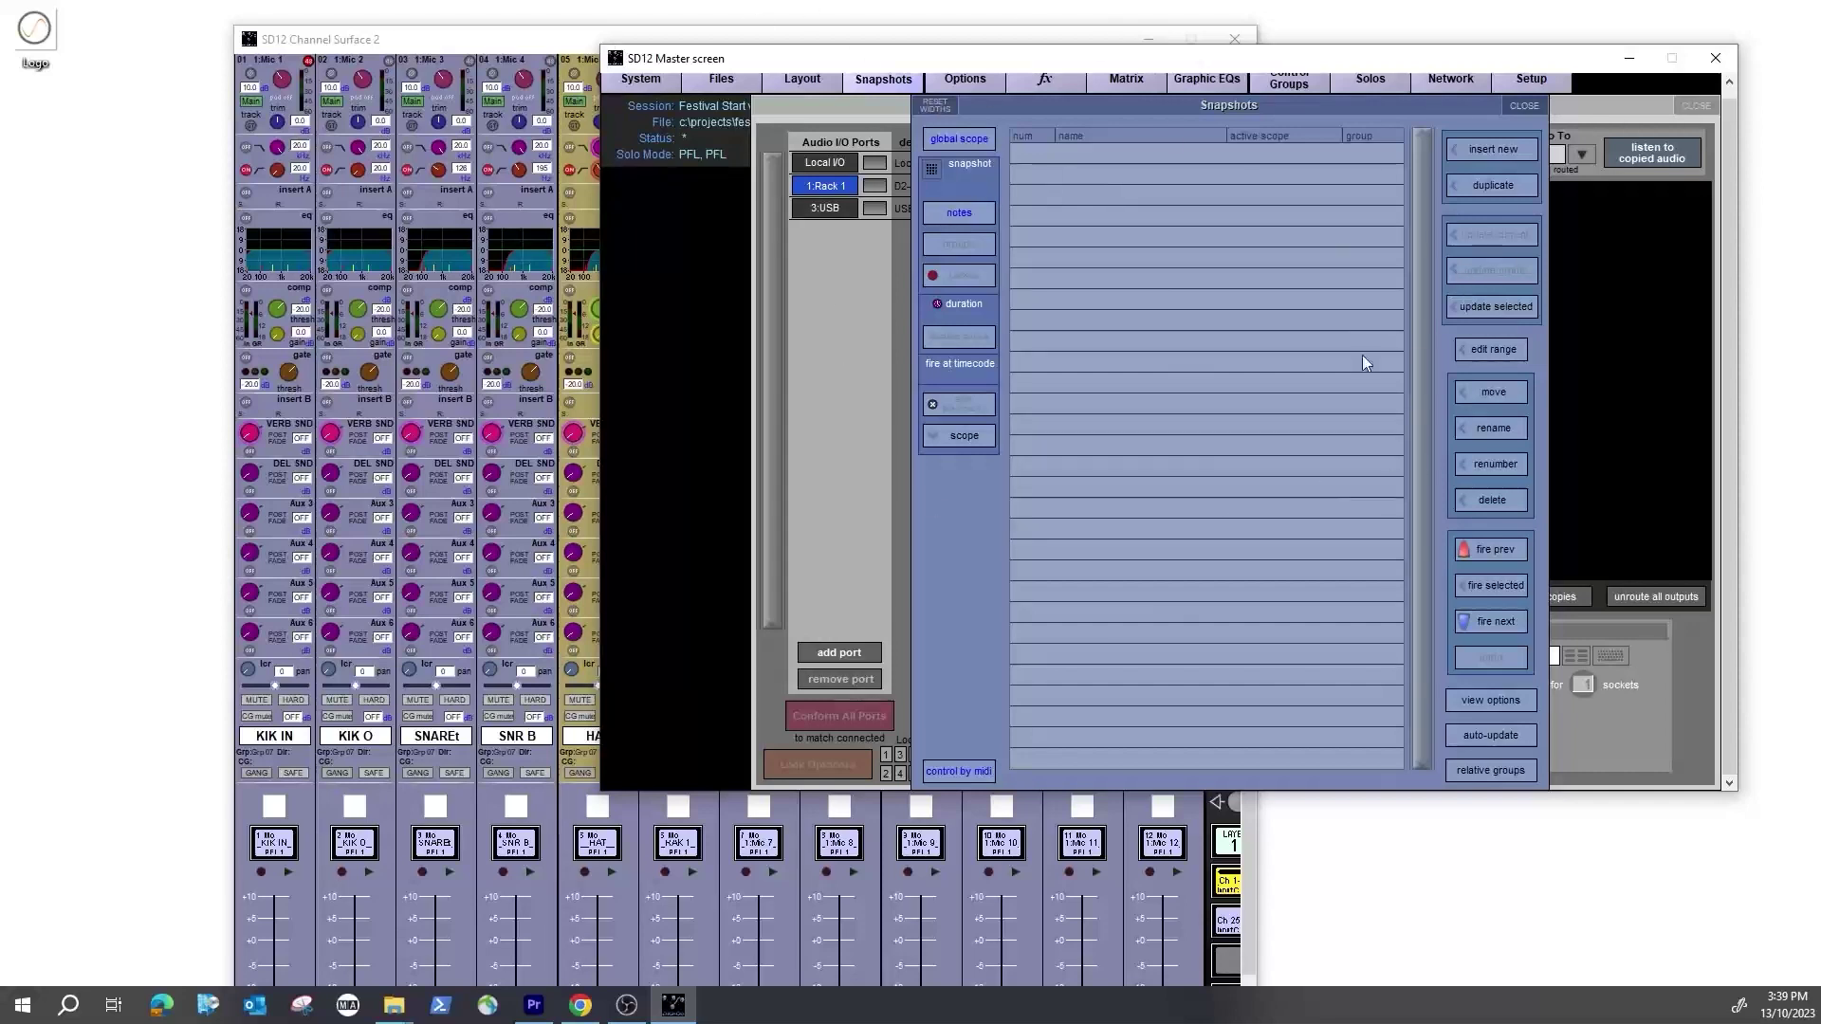
left_click(1520, 150)
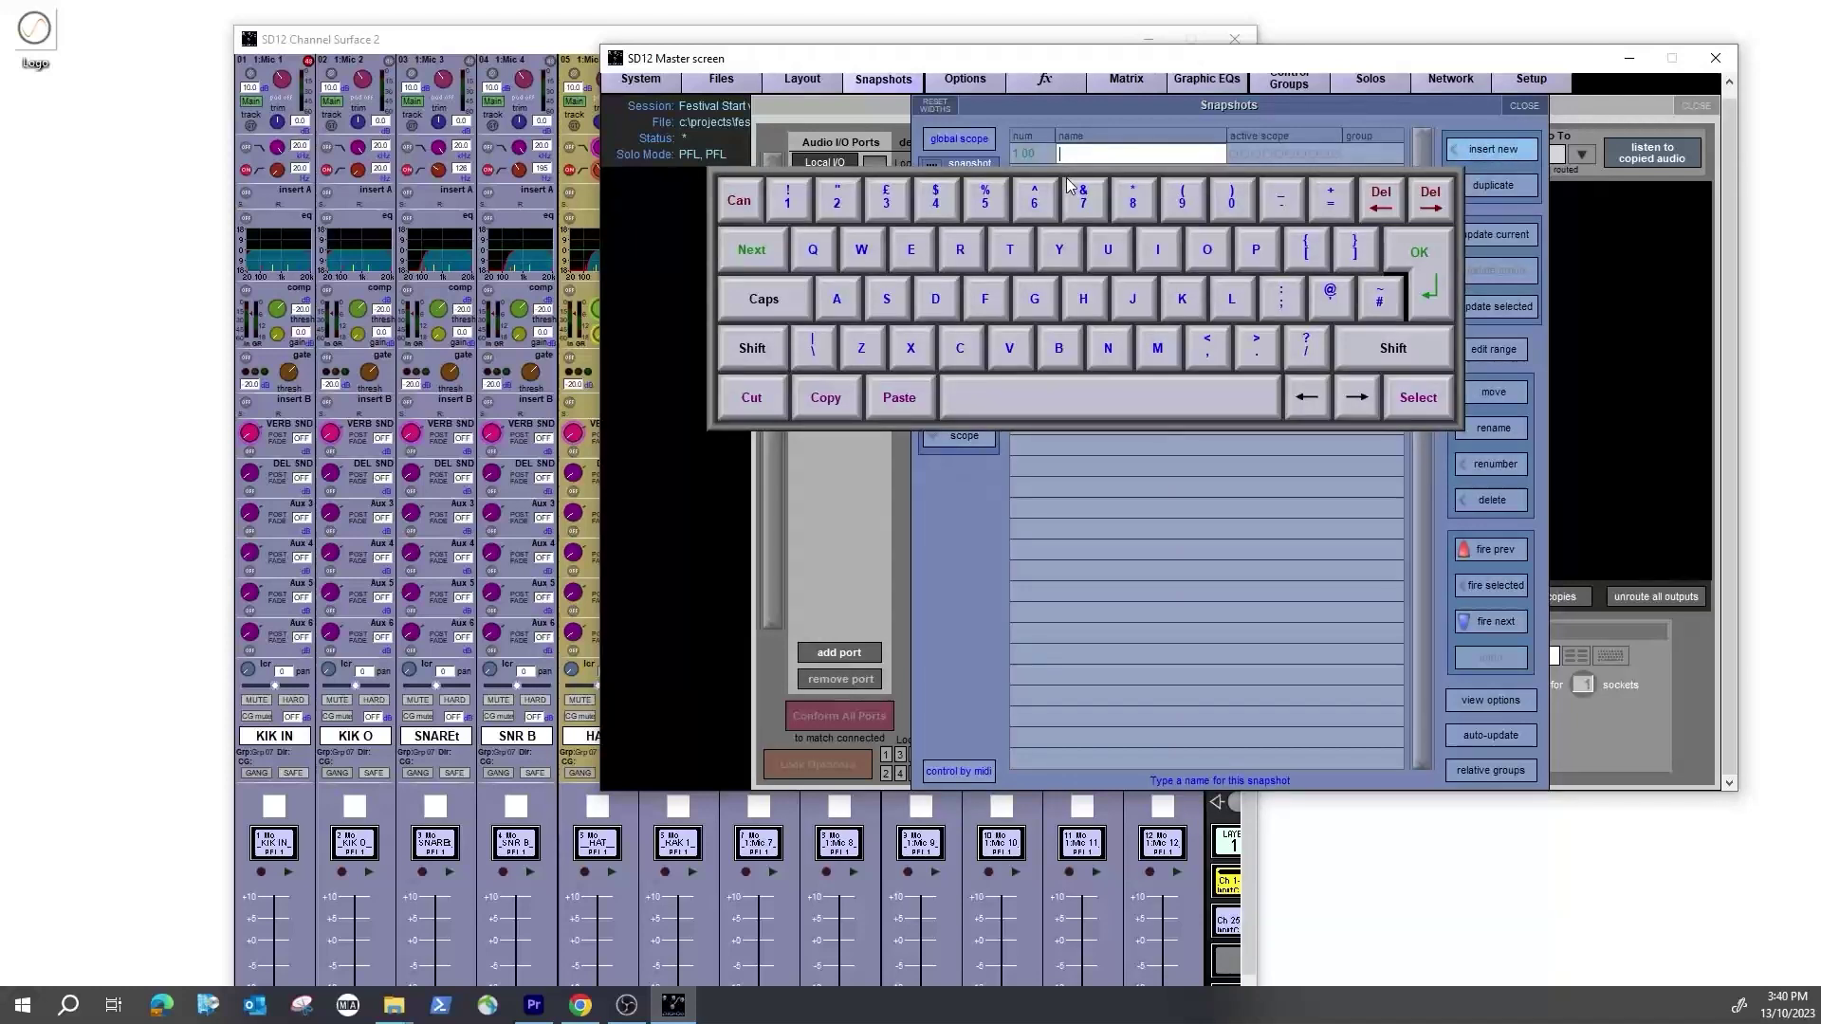
type("SOUNDCHECK START")
key("Return")
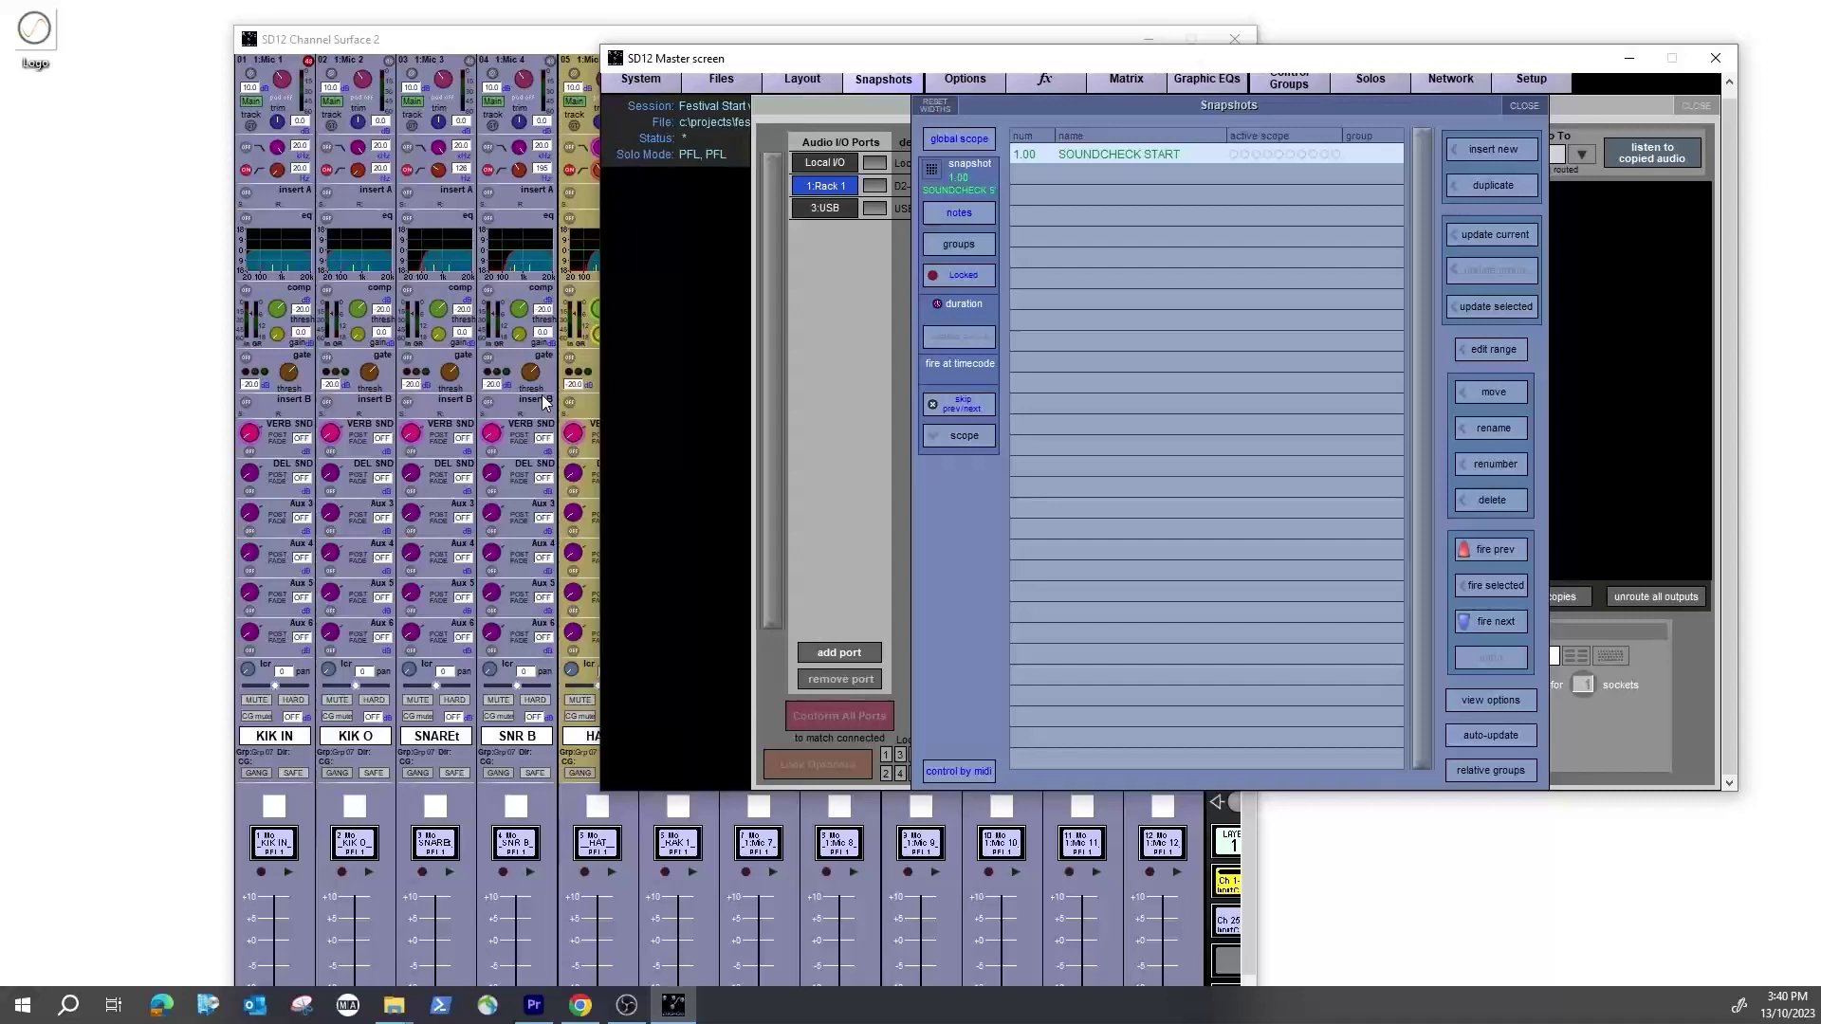
left_click(726, 87)
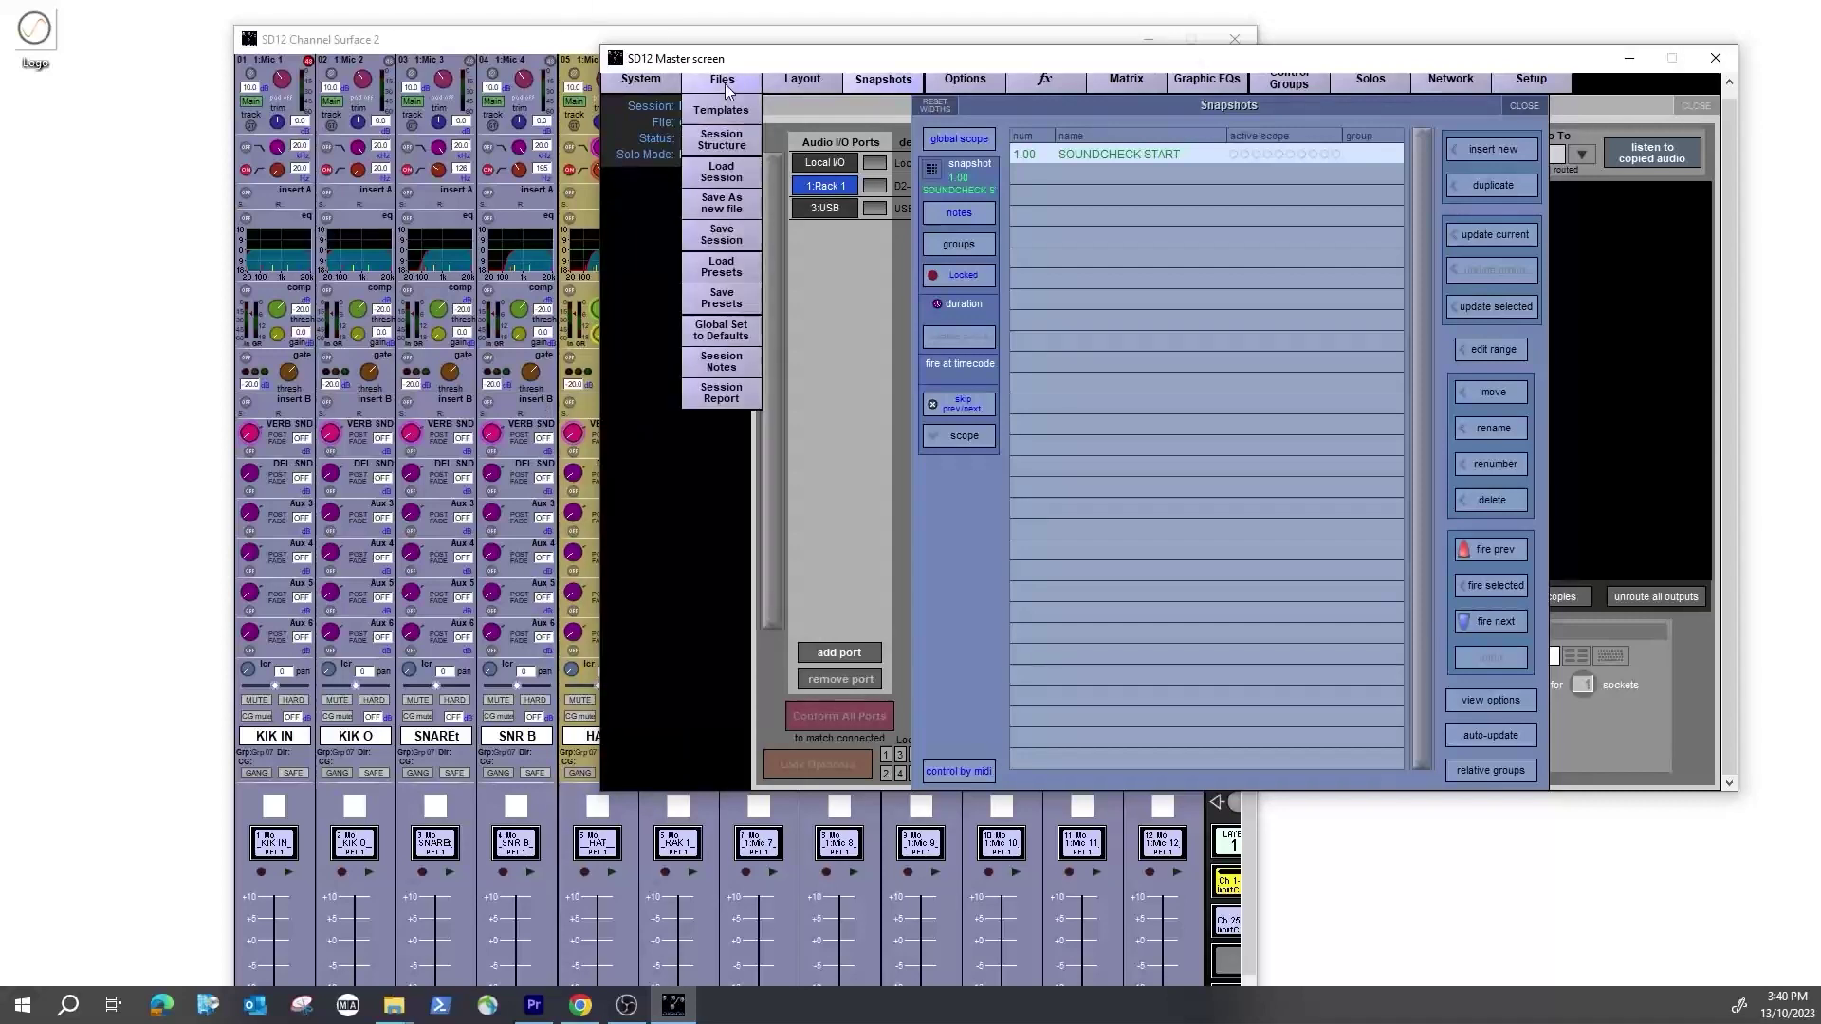
left_click(722, 232)
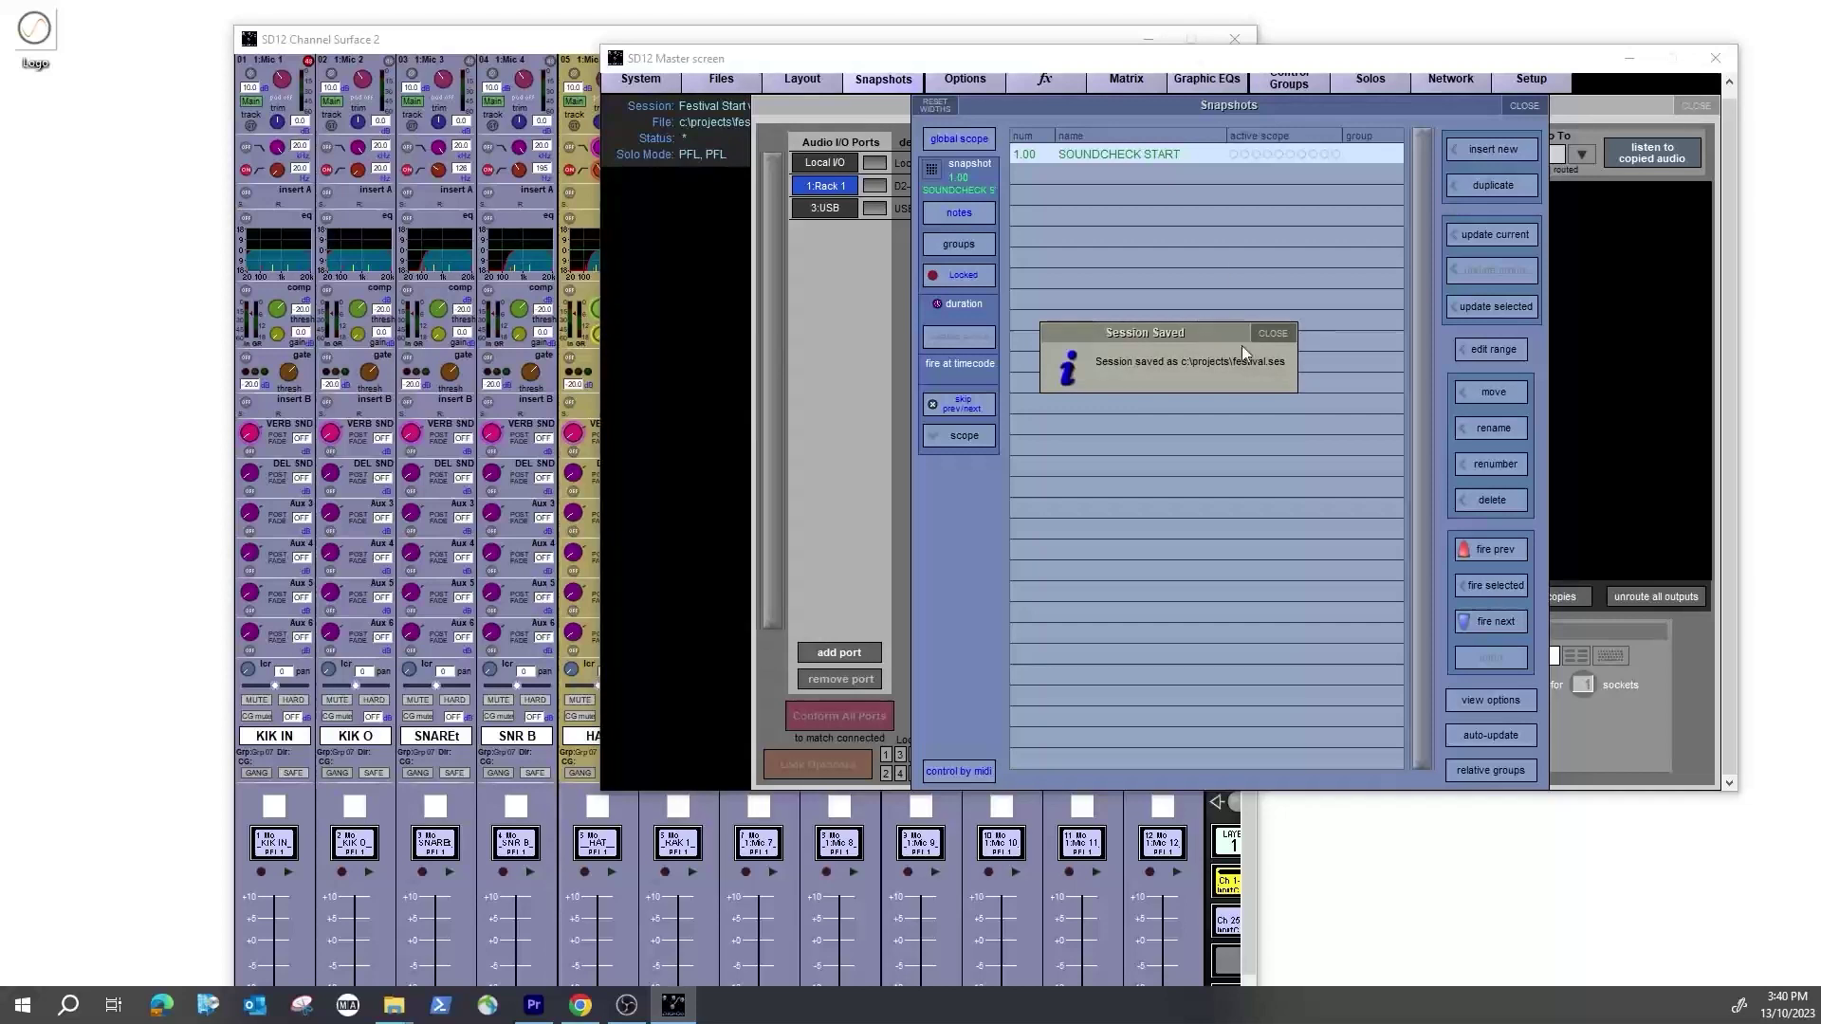